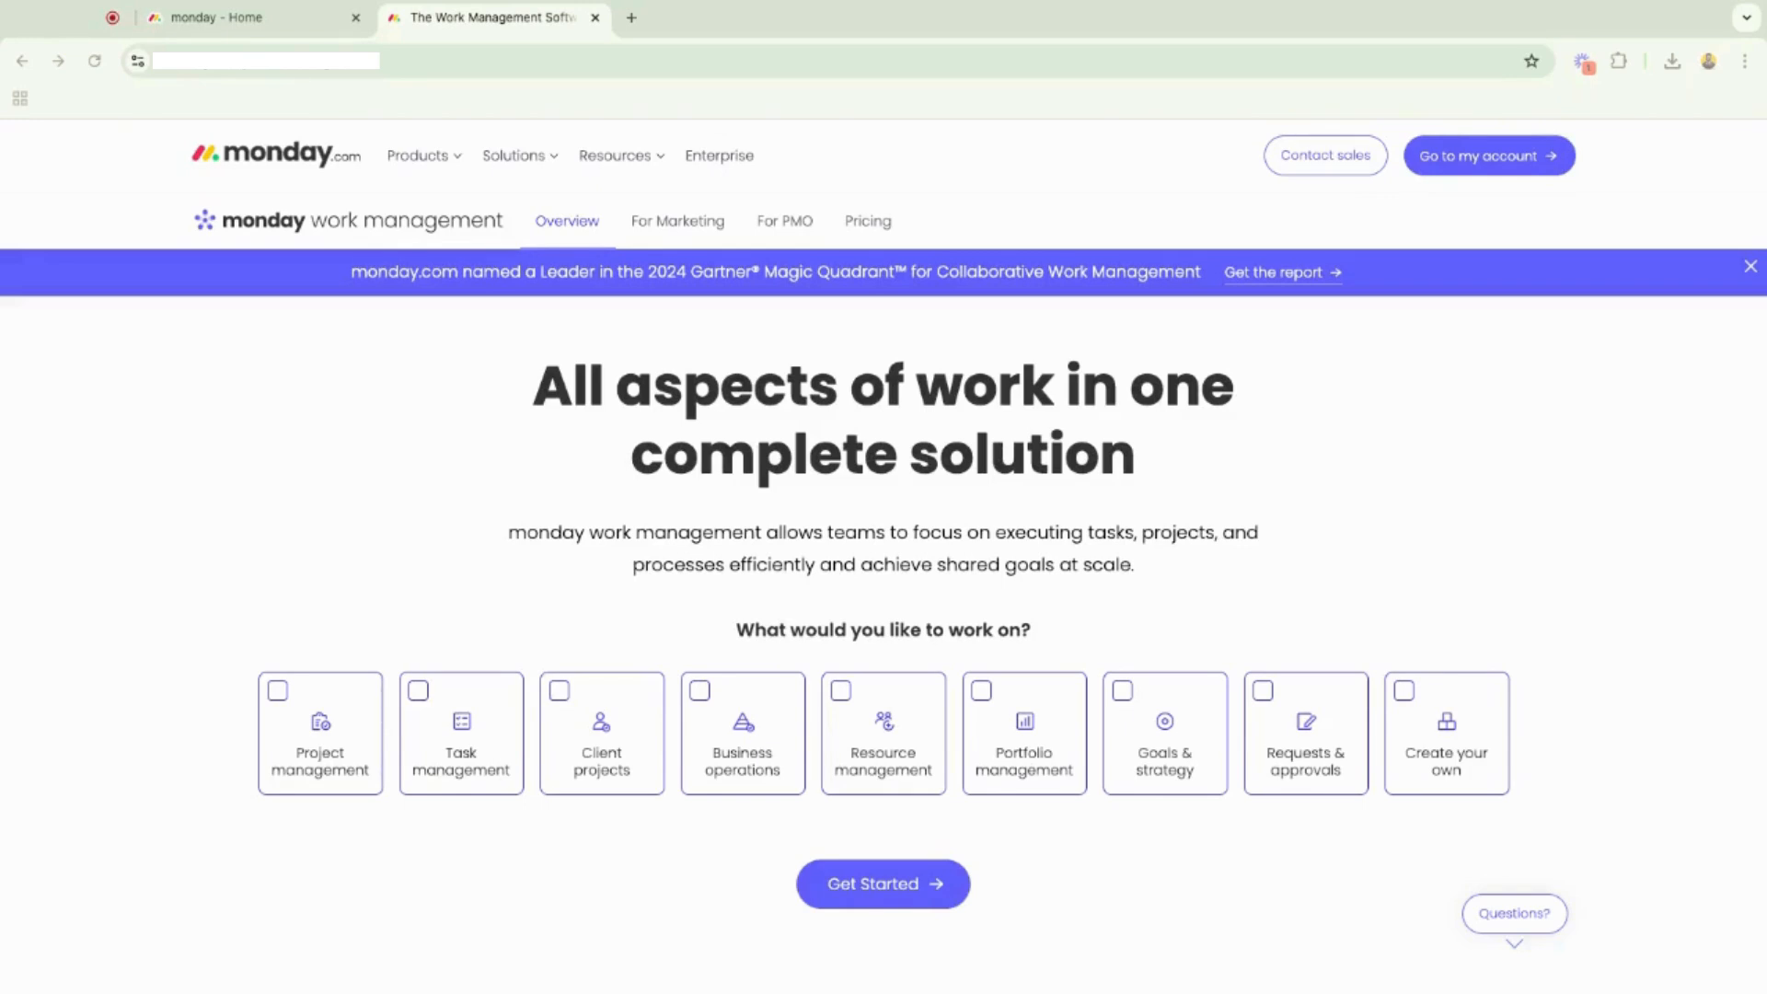
Switch to the monday Home page and look through its Recently visited, Update feed (Inbox) and My workspaces sections.
left_click(217, 22)
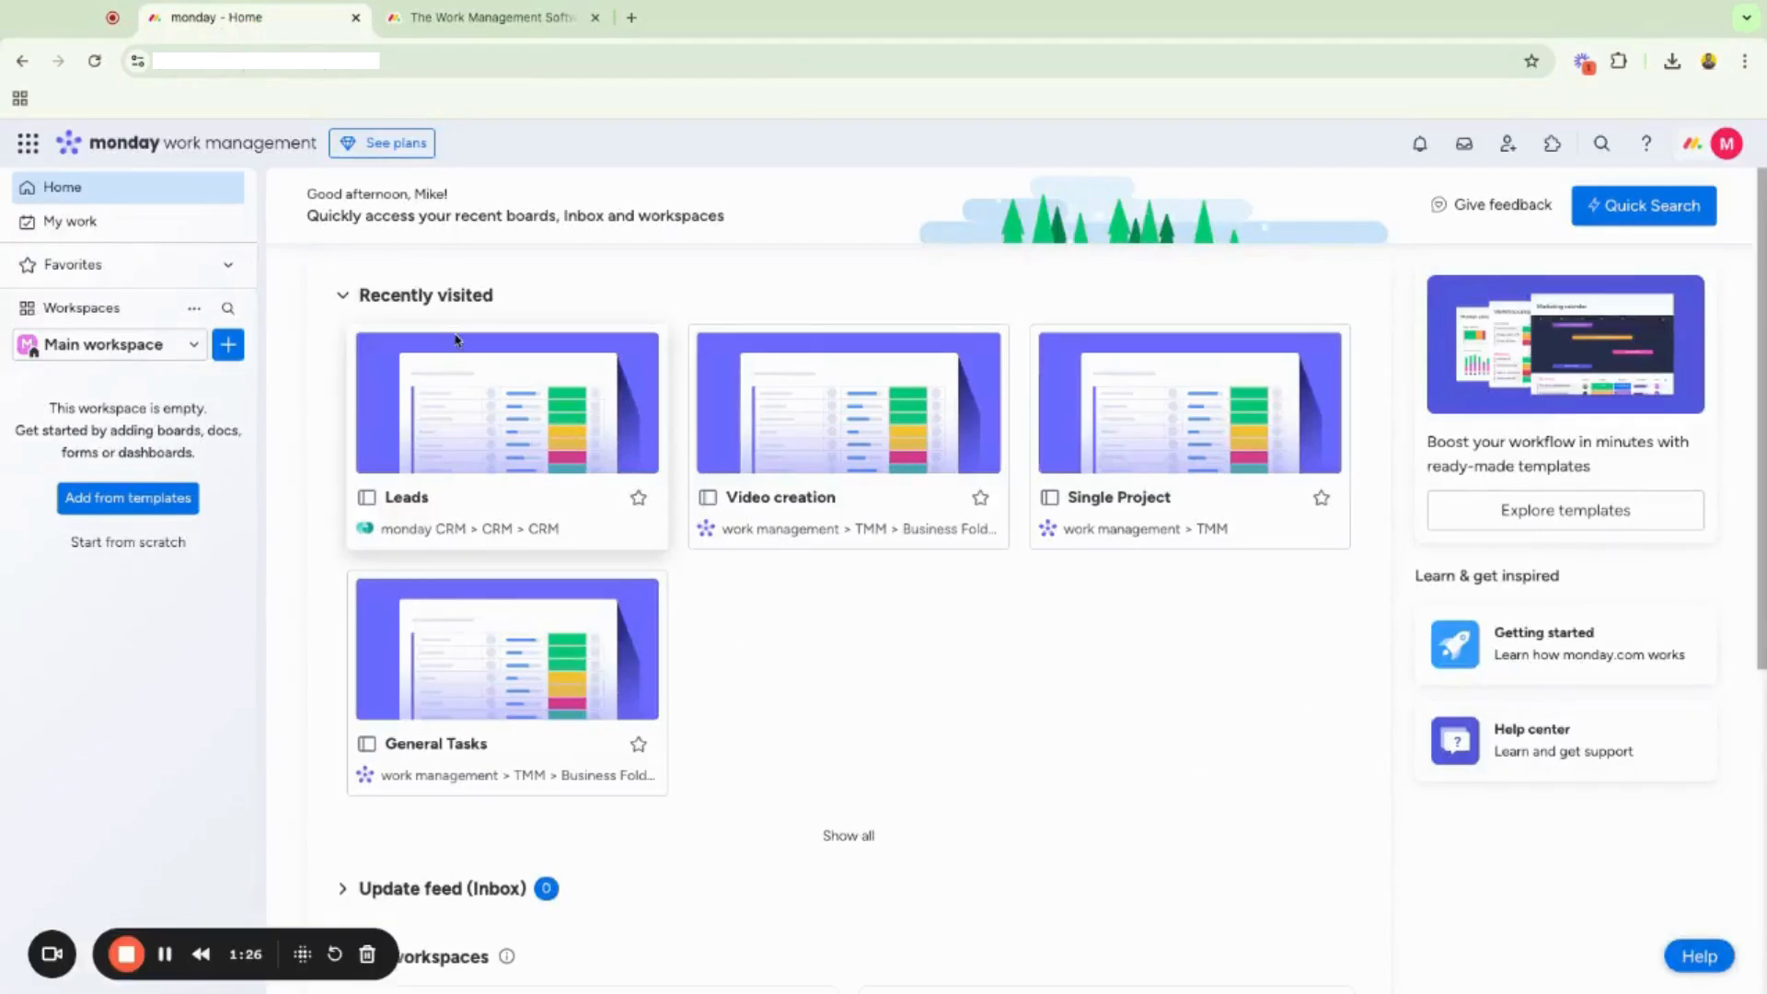
left_click(344, 300)
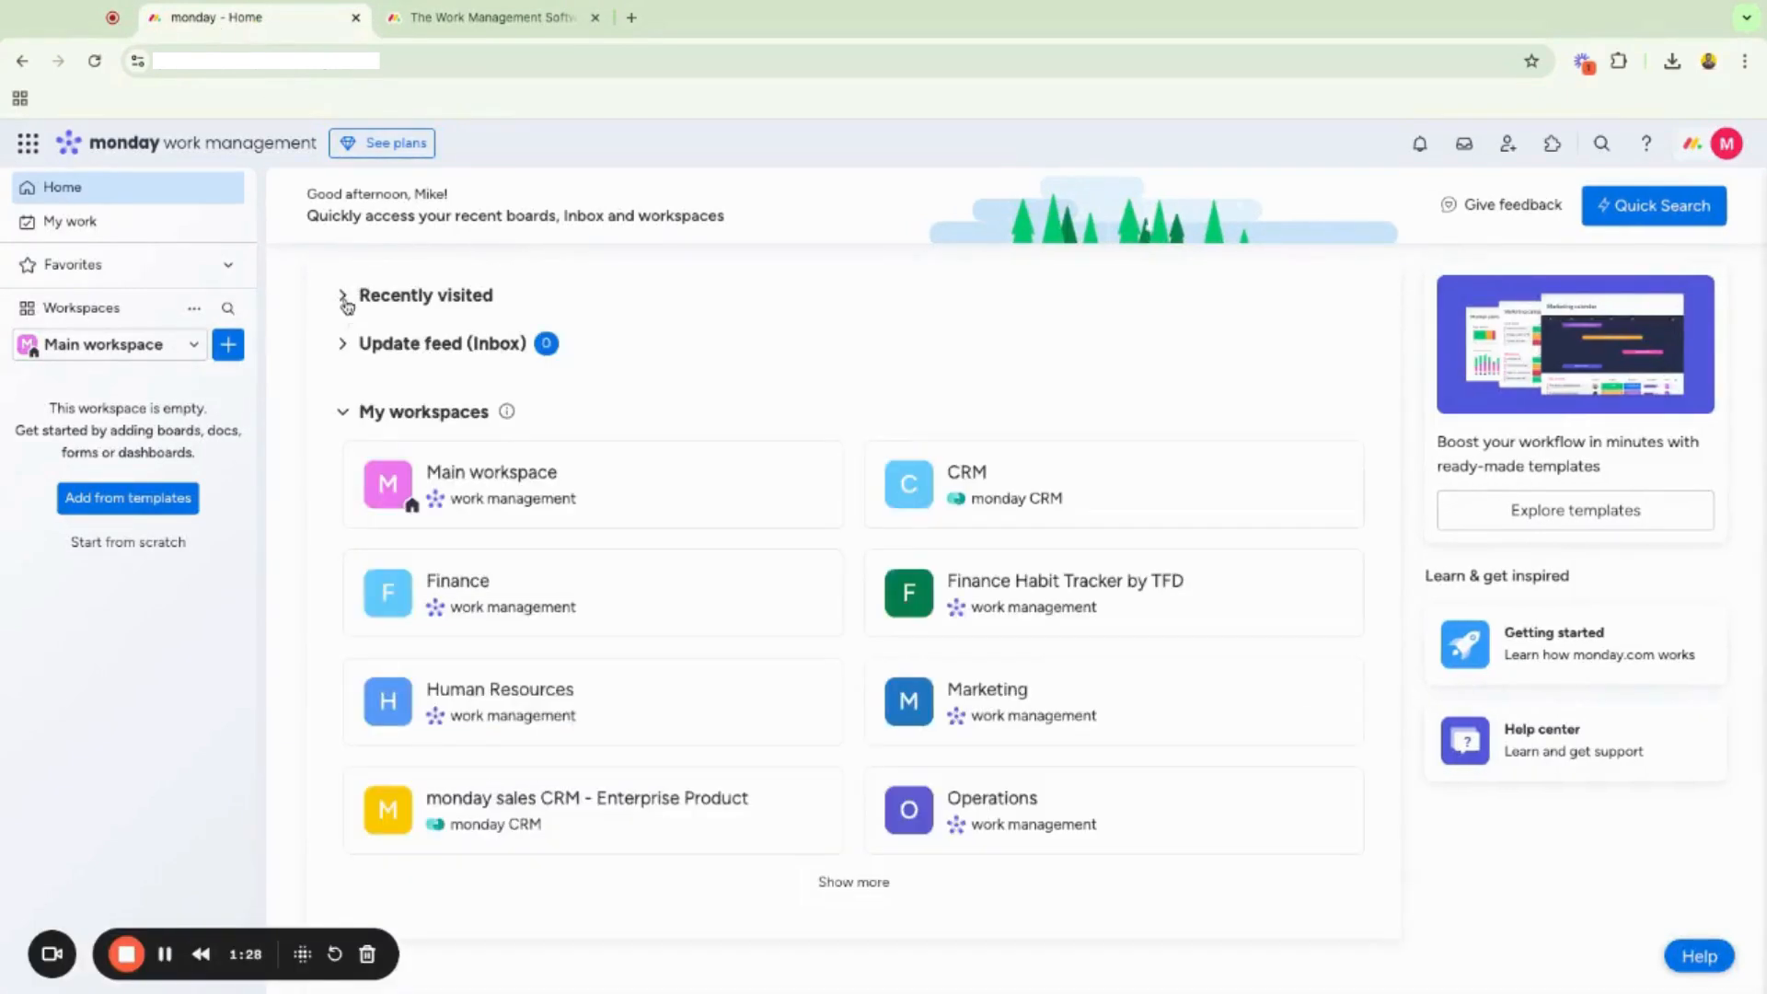
left_click(343, 412)
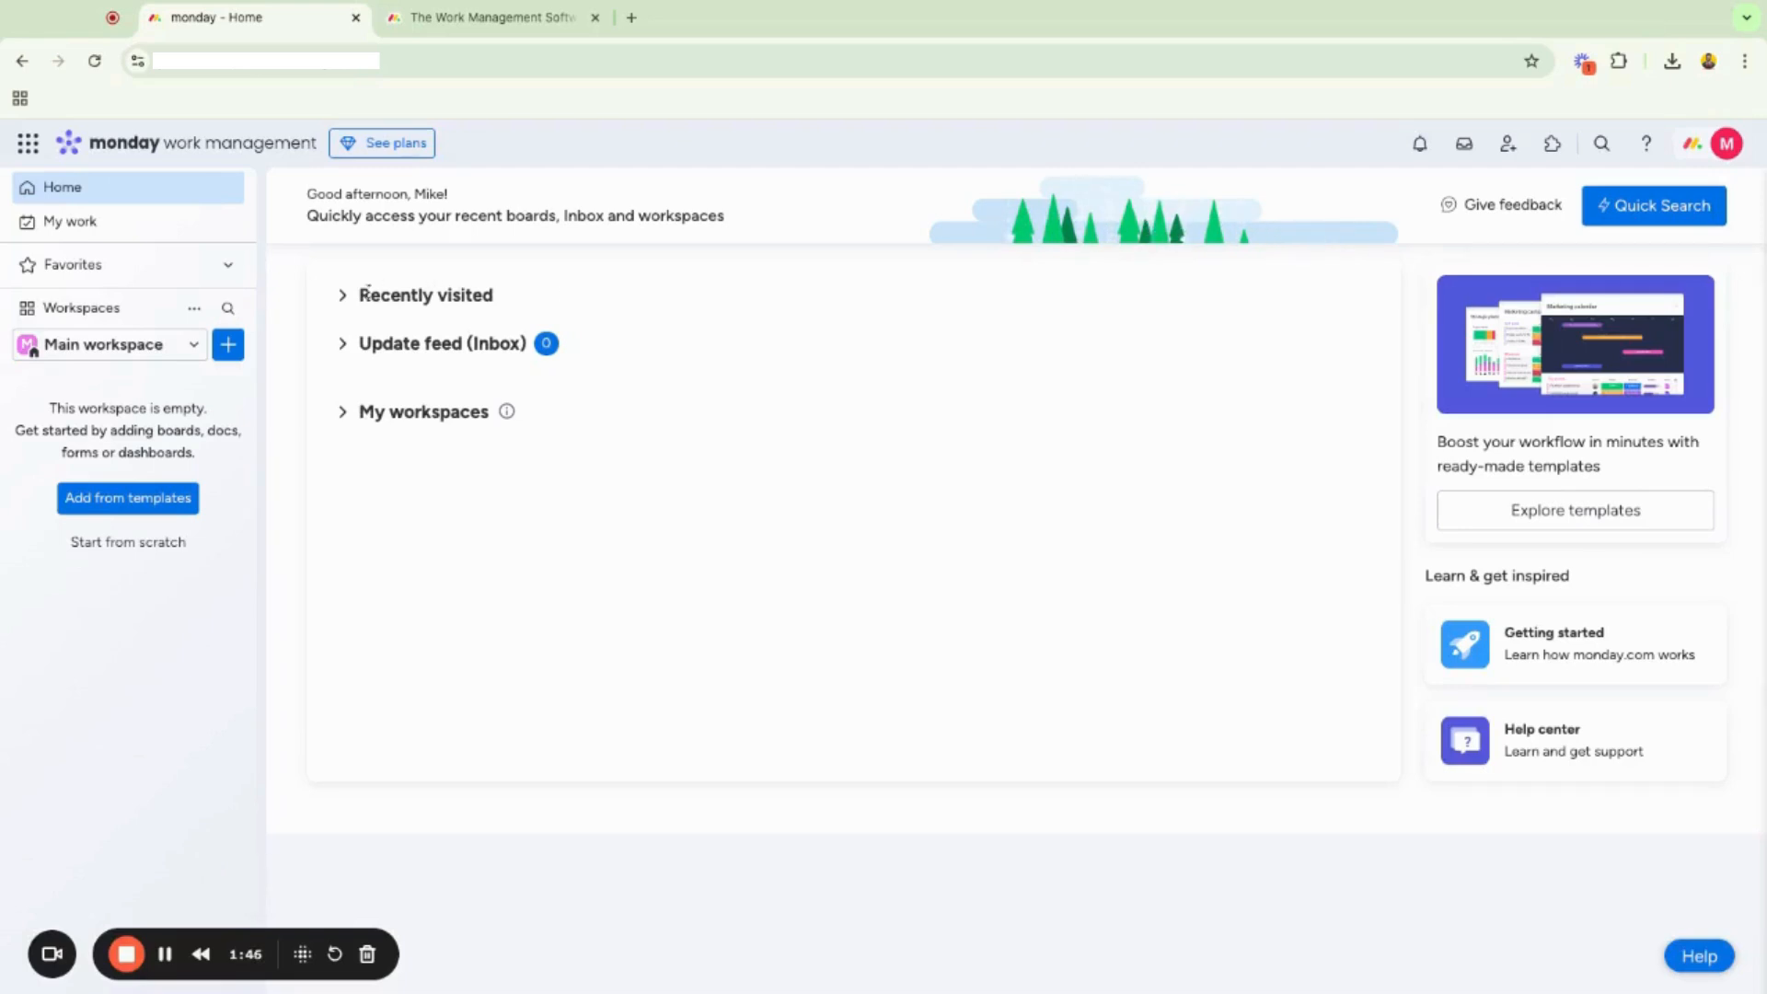
left_click(342, 297)
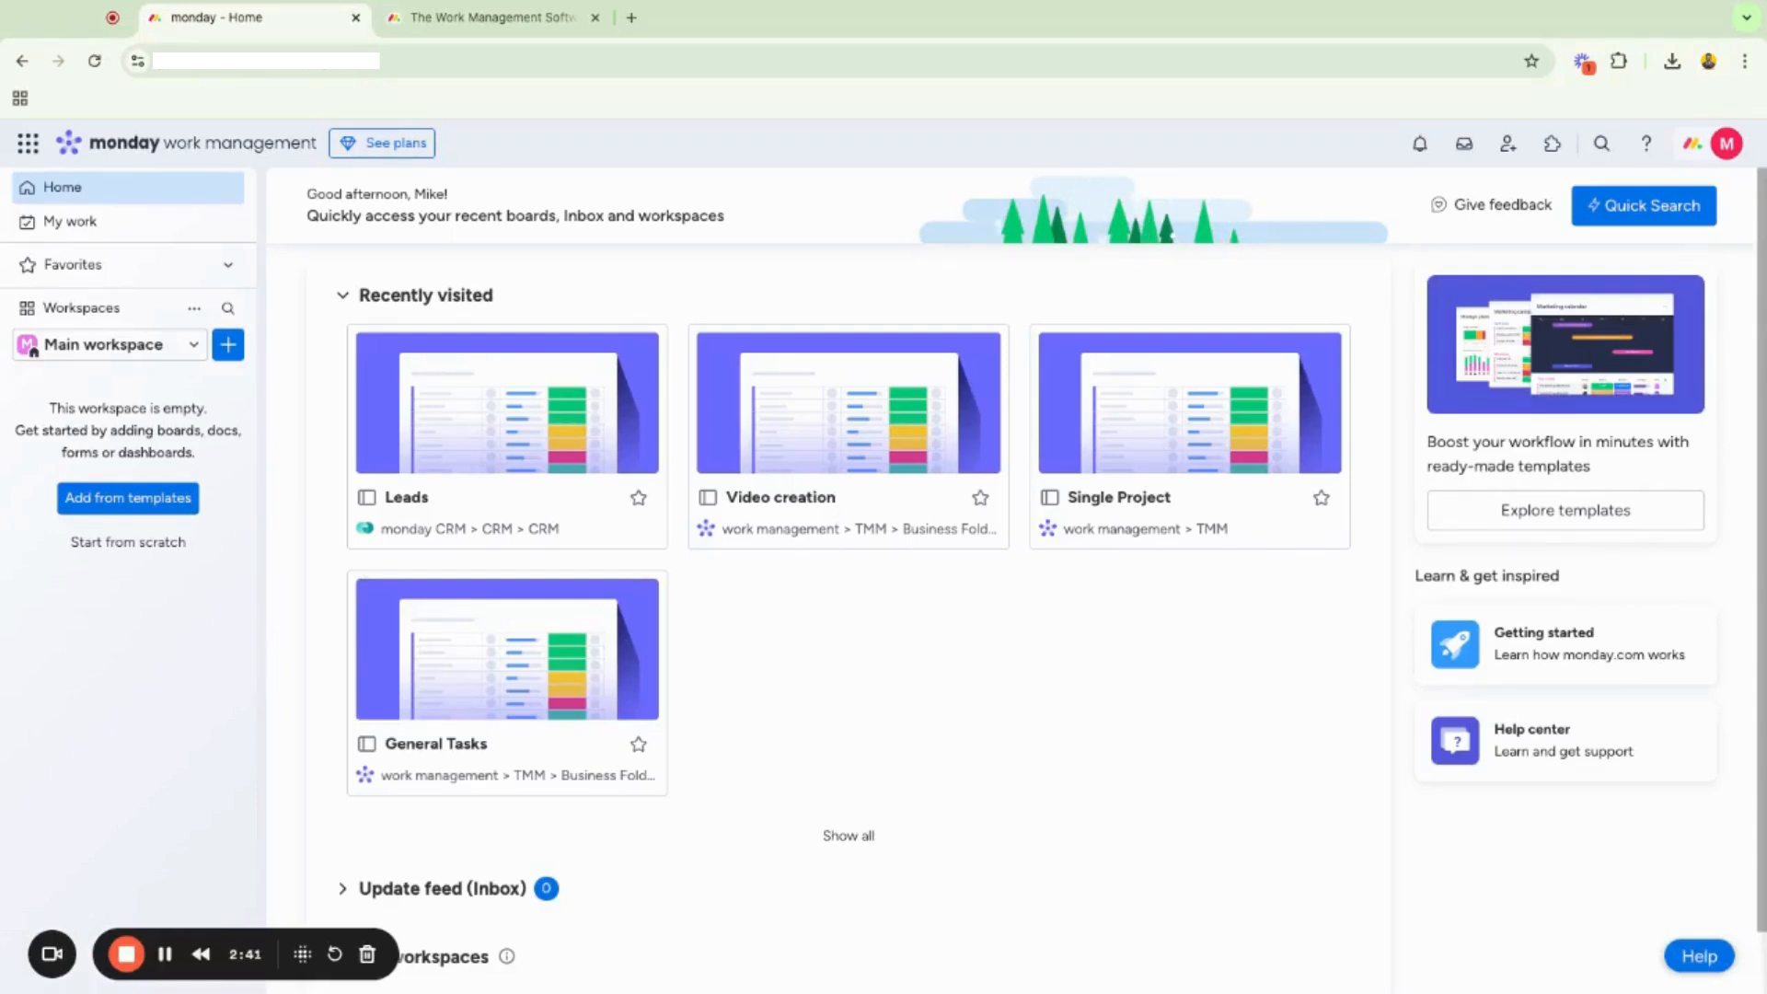
left_click(343, 294)
left_click(342, 344)
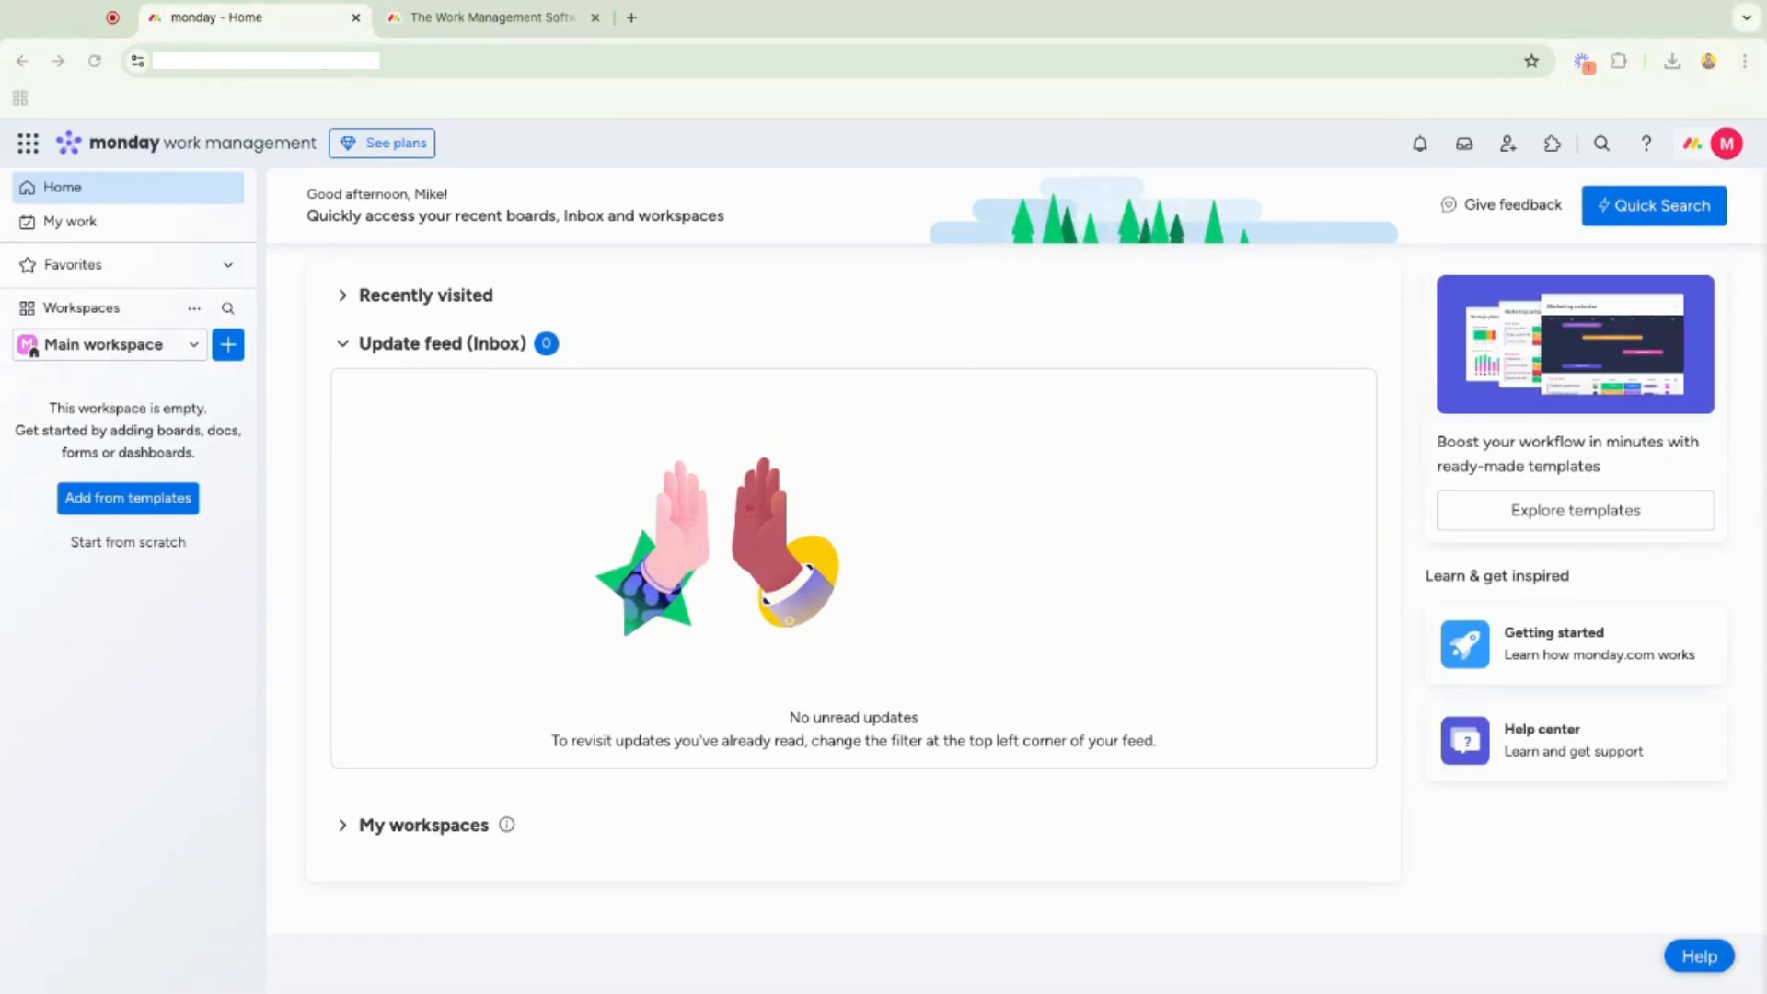
Expand the My workspaces section on the home page and open Main workspace.
left_click(344, 828)
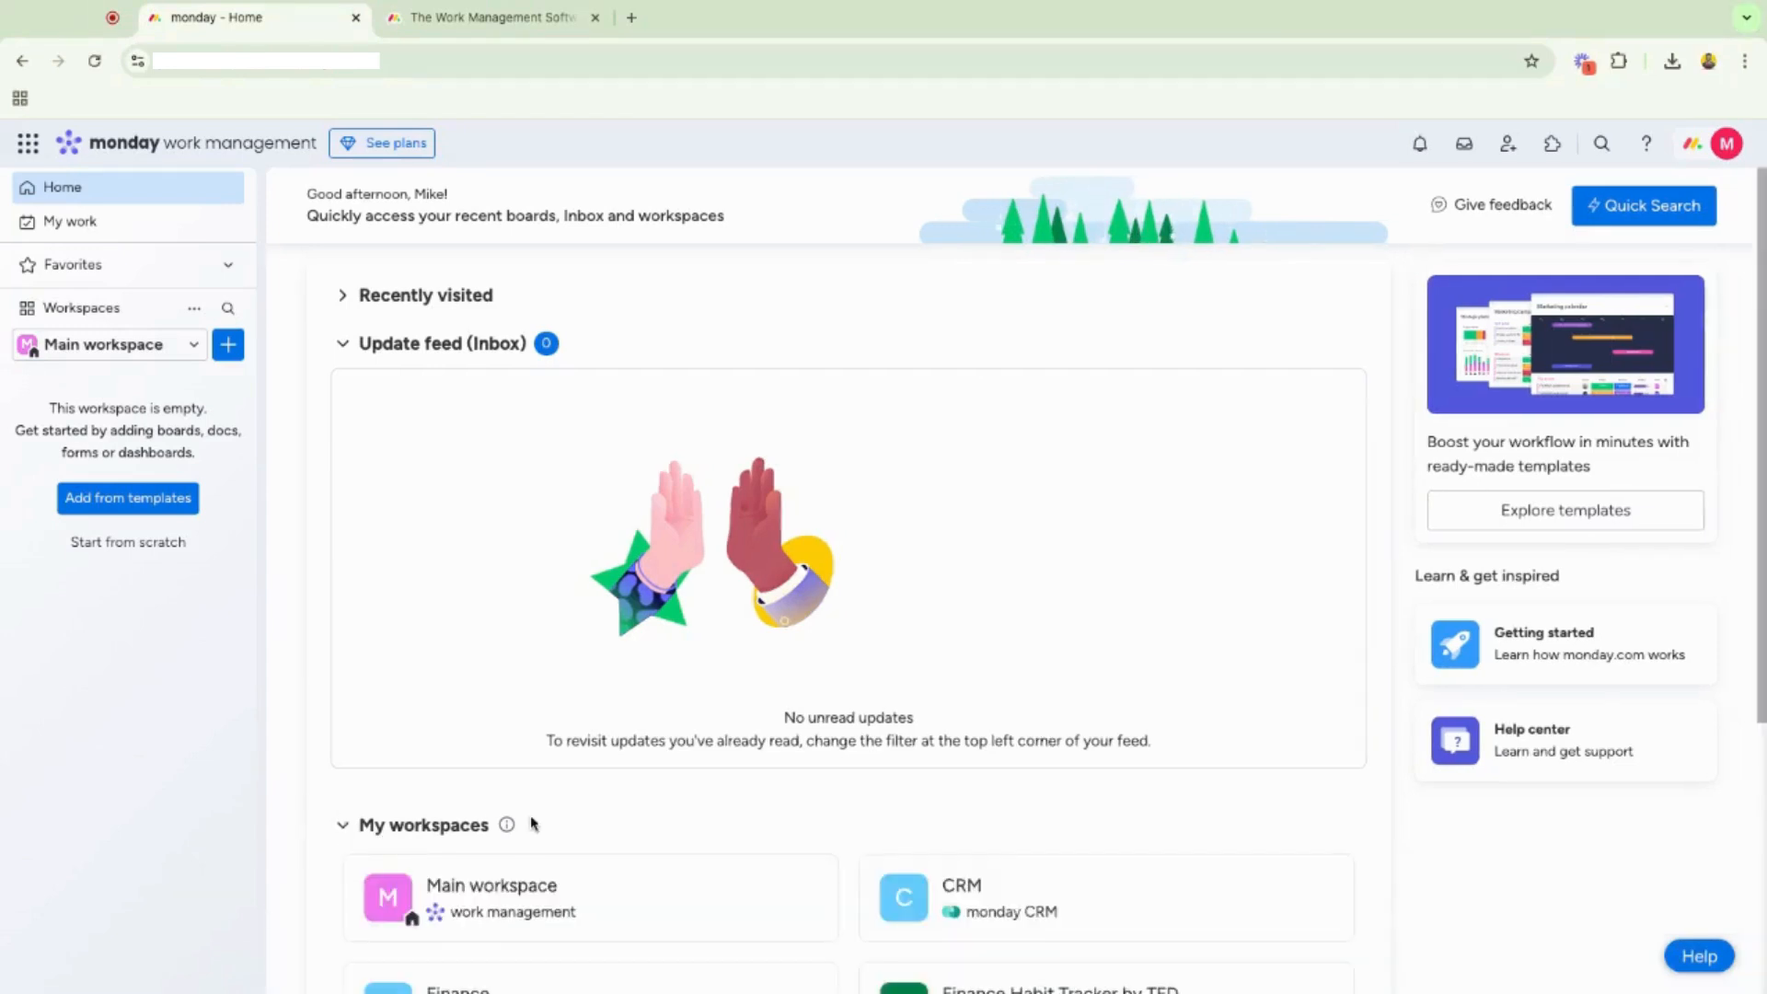
scroll(532, 825, "down", 4)
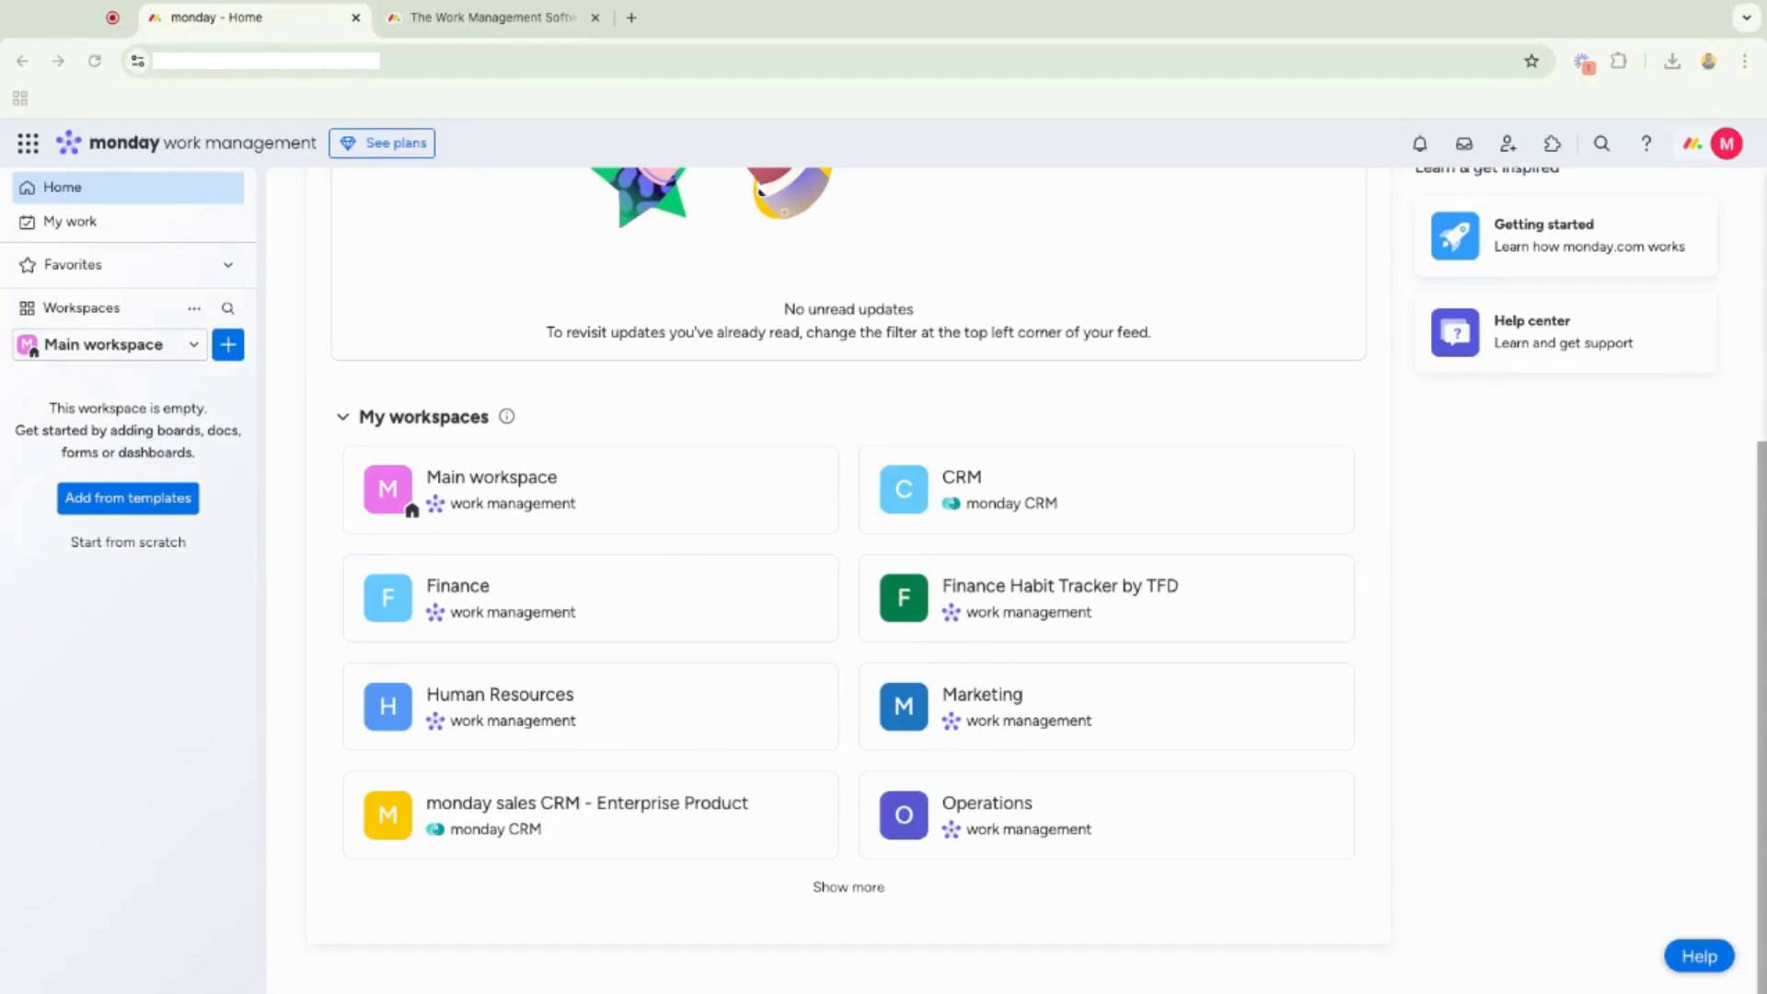
left_click(473, 504)
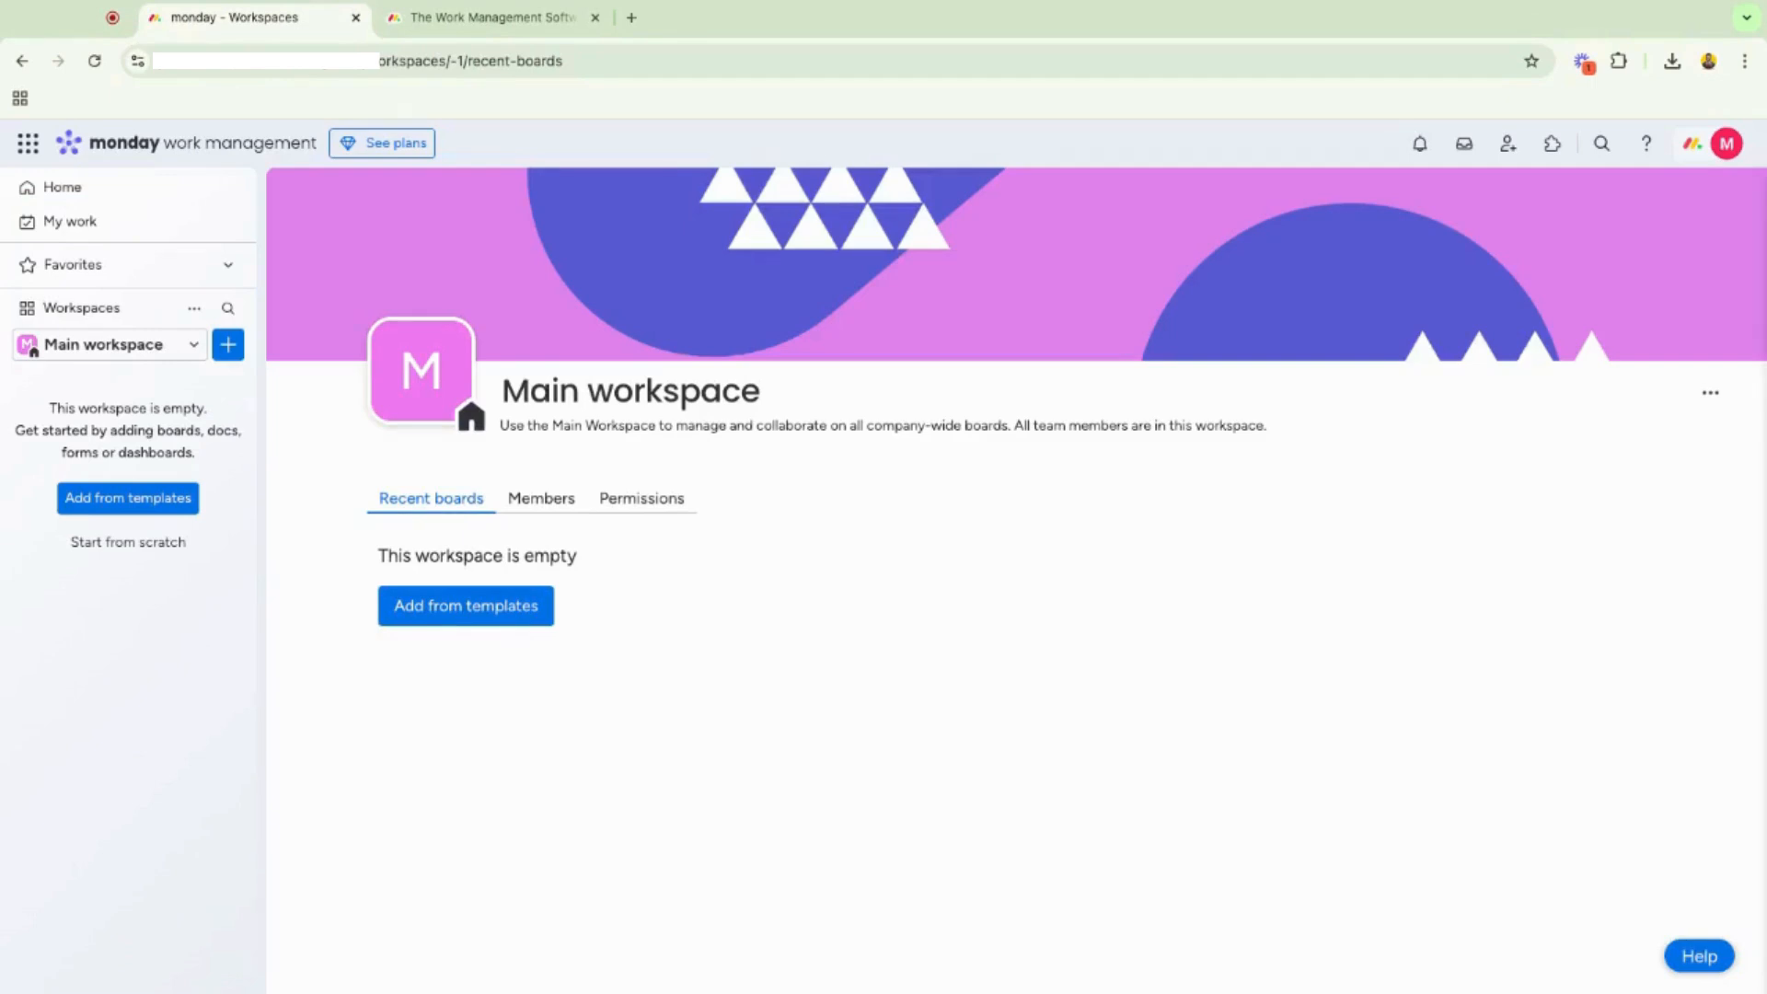
Examine the options for adding items to the workspace, including apps, data imports and the Template center, and close the Template center.
left_click(229, 344)
mouse_move(386, 601)
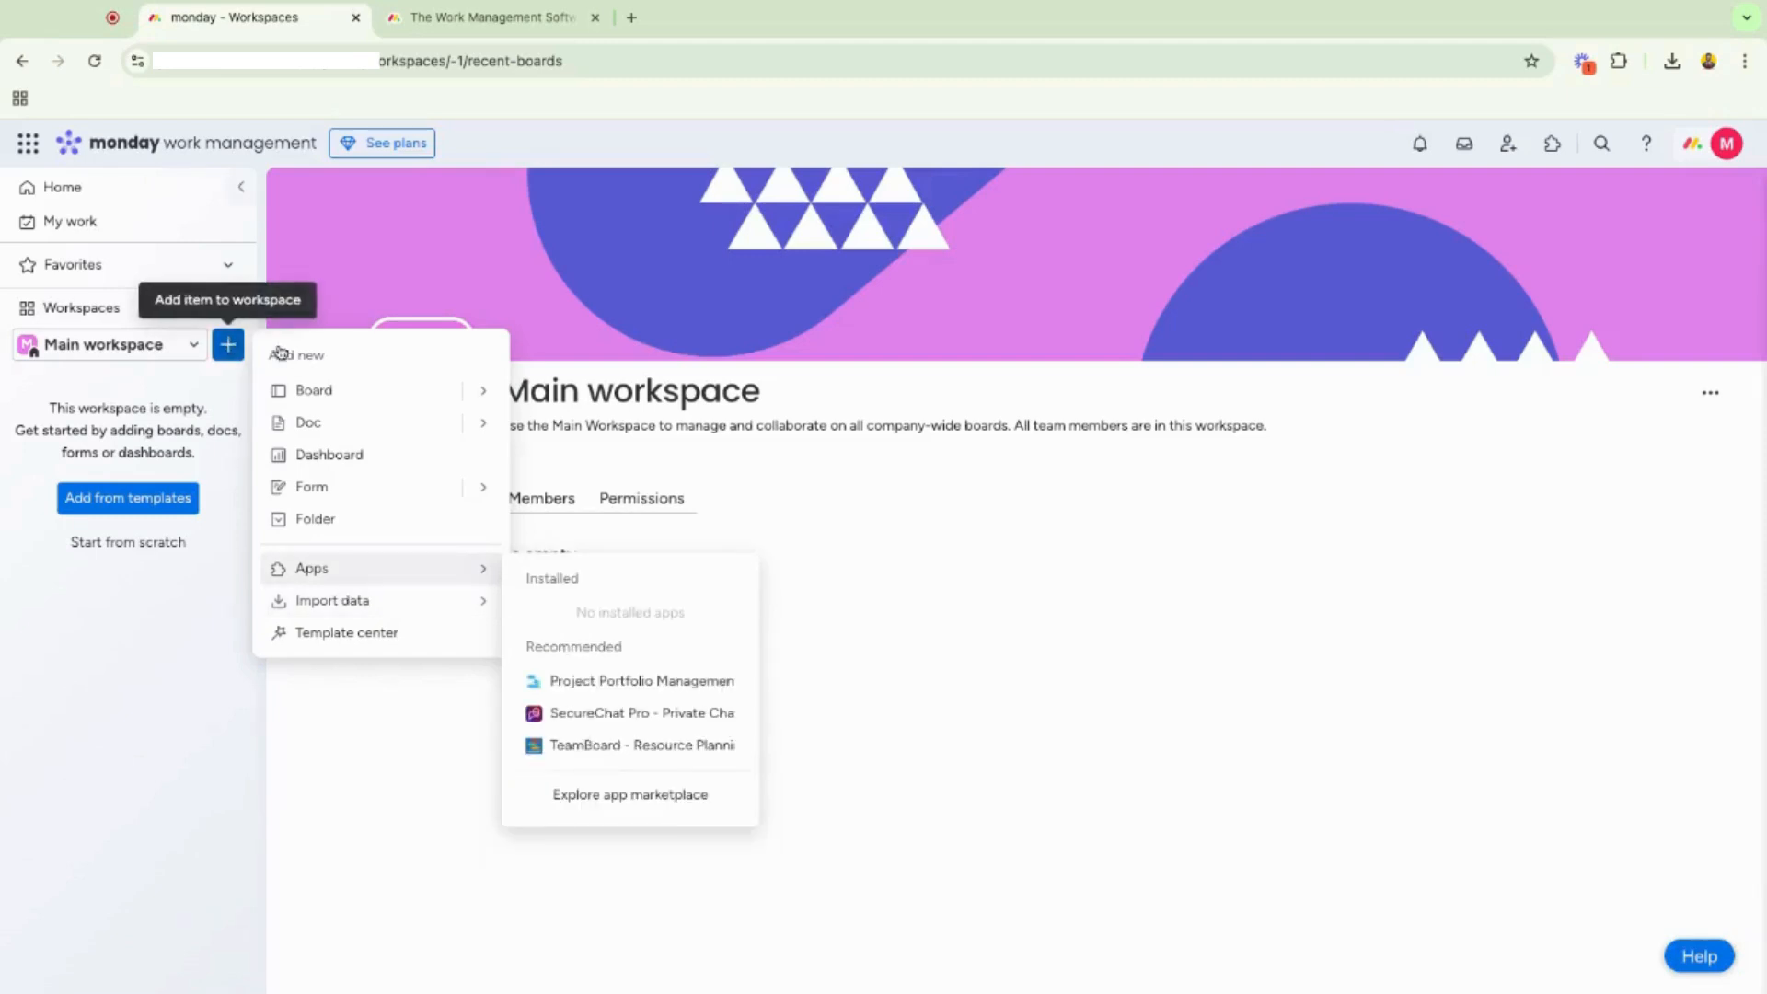
mouse_move(320, 605)
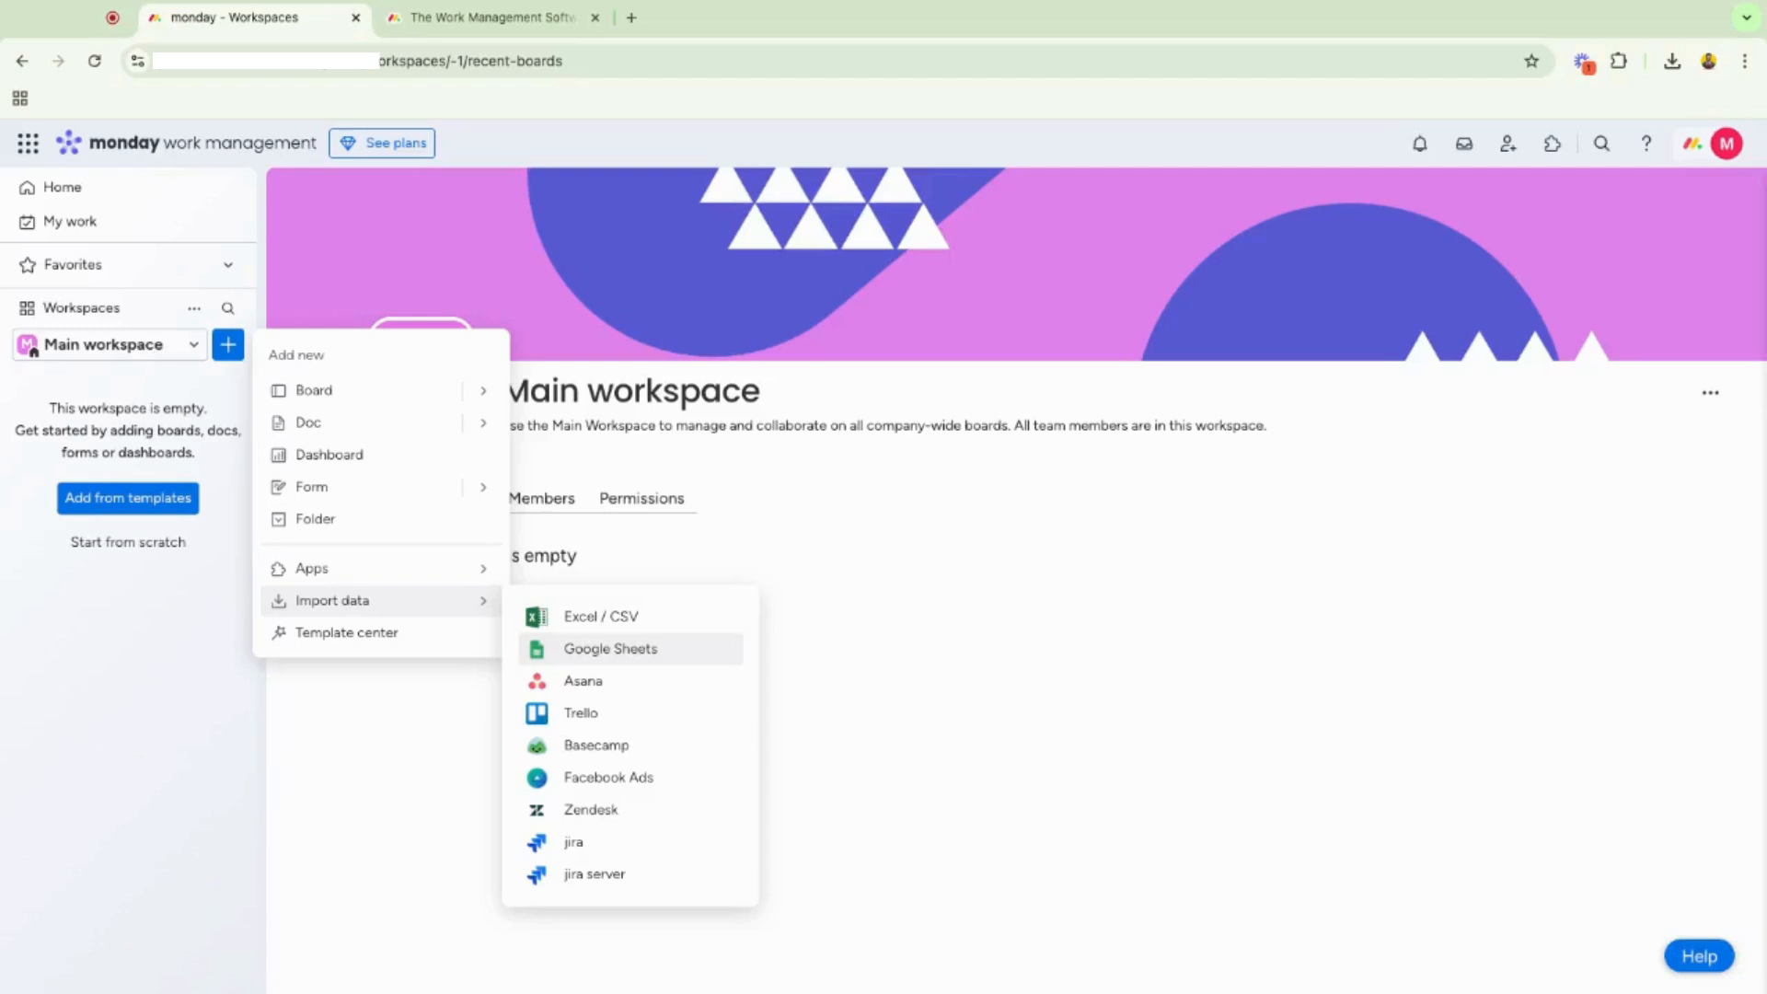
left_click(426, 638)
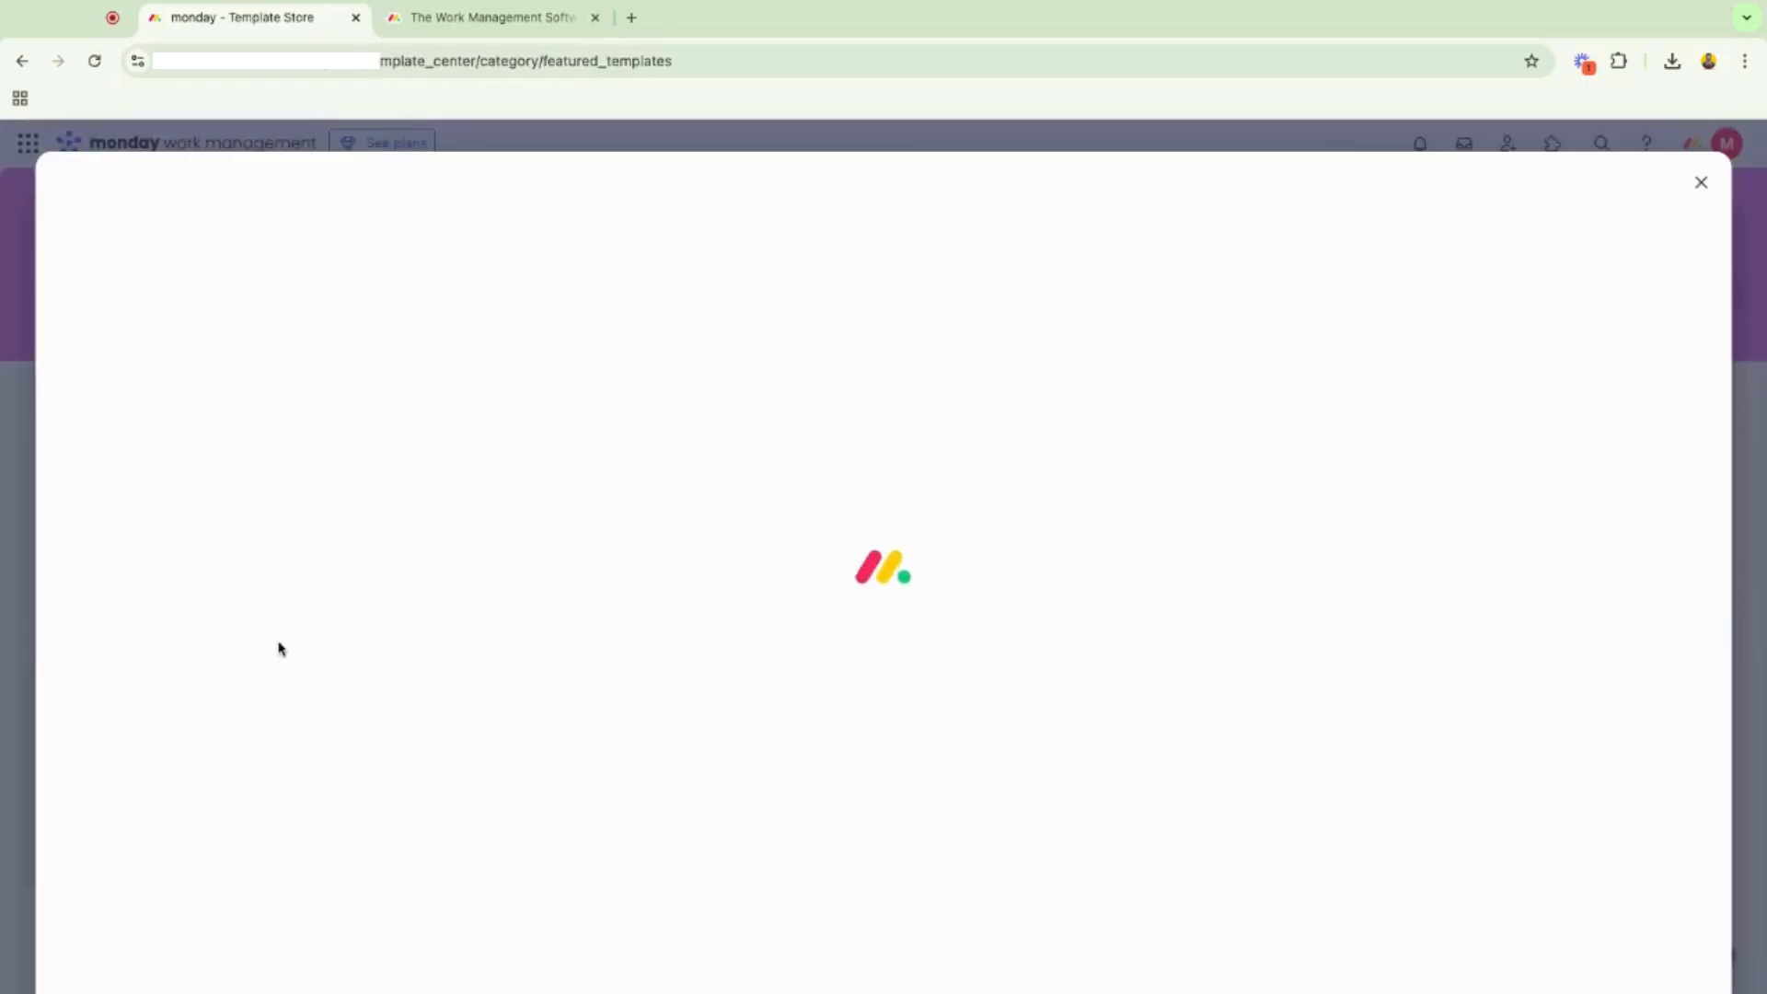
scroll(269, 652, "down", 3)
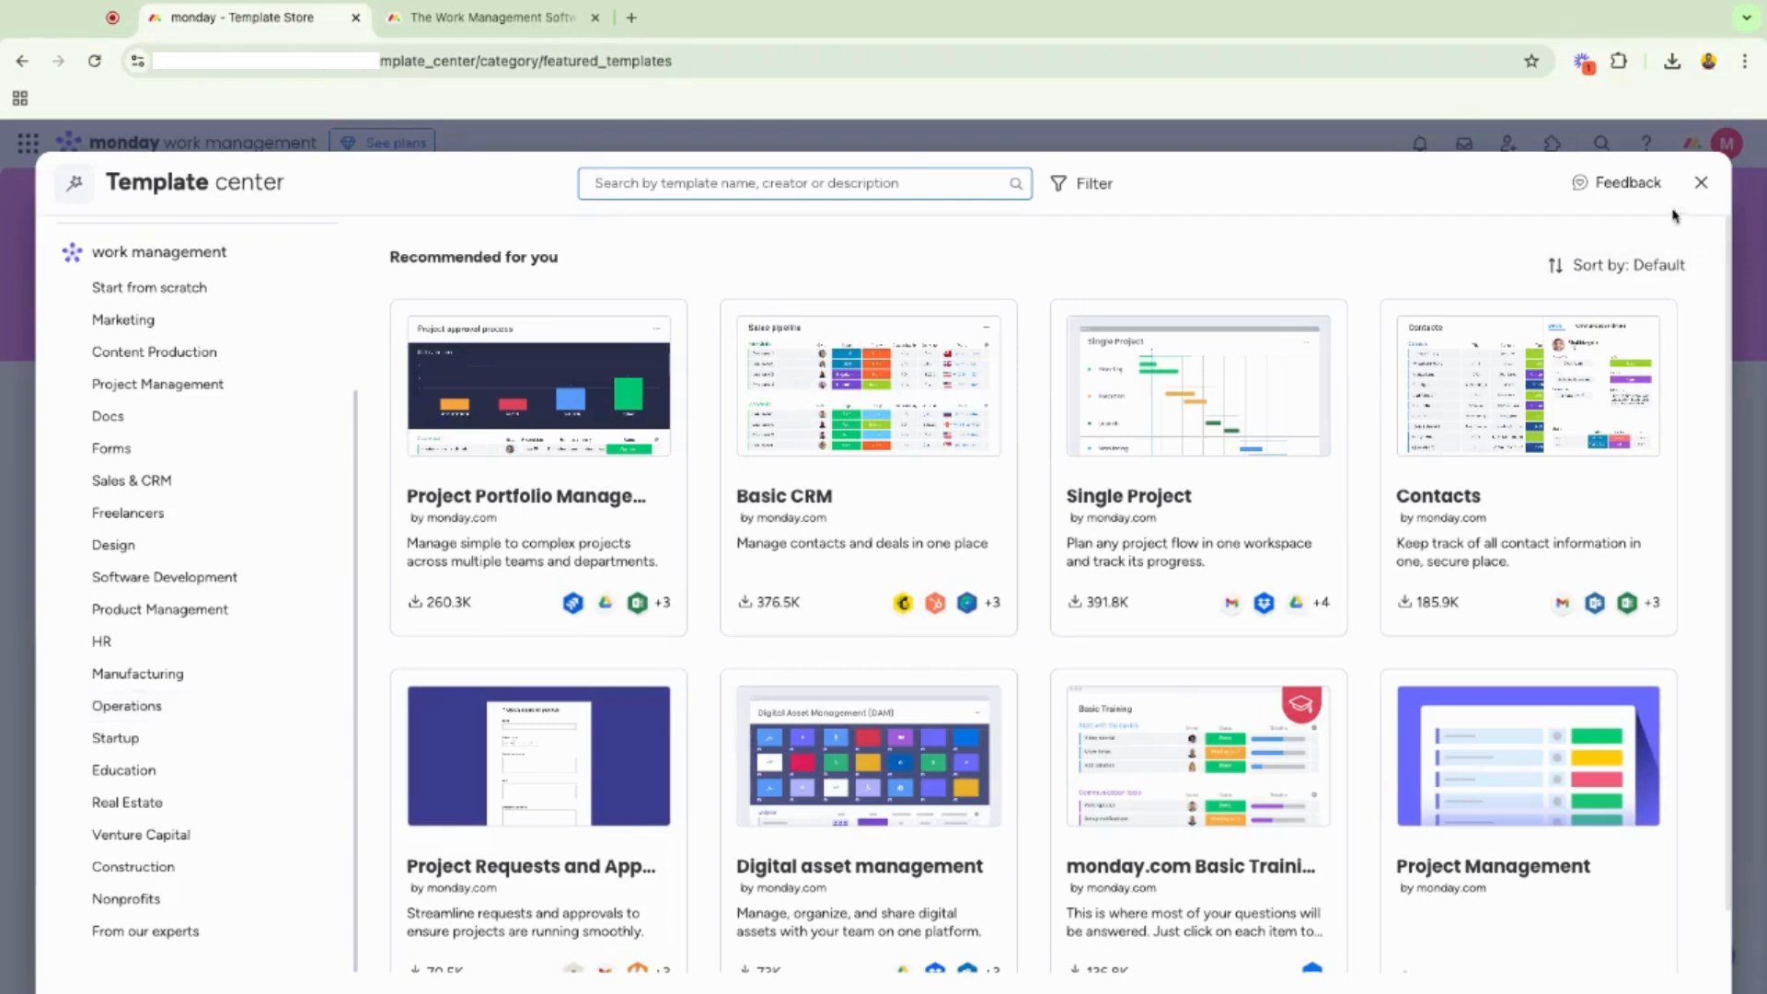
left_click(1701, 182)
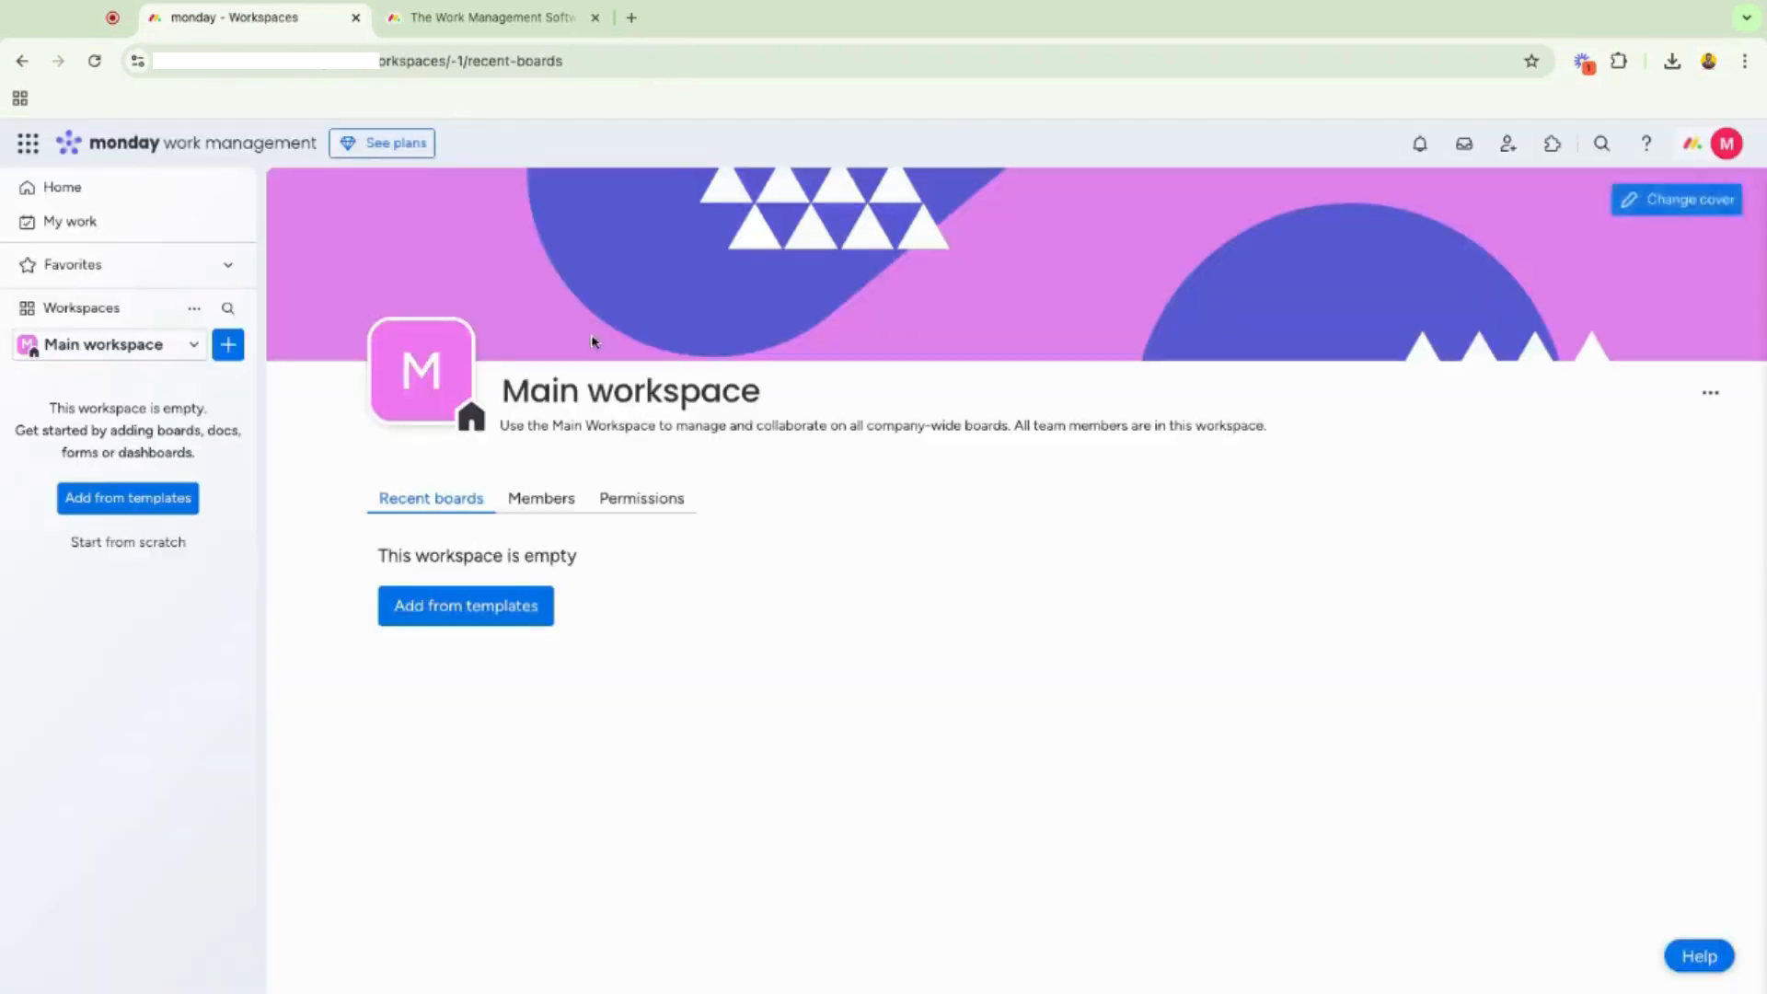
Create a new board named Project Example that manages Tasks, and collapse the workspace navigation.
left_click(228, 344)
mouse_move(490, 395)
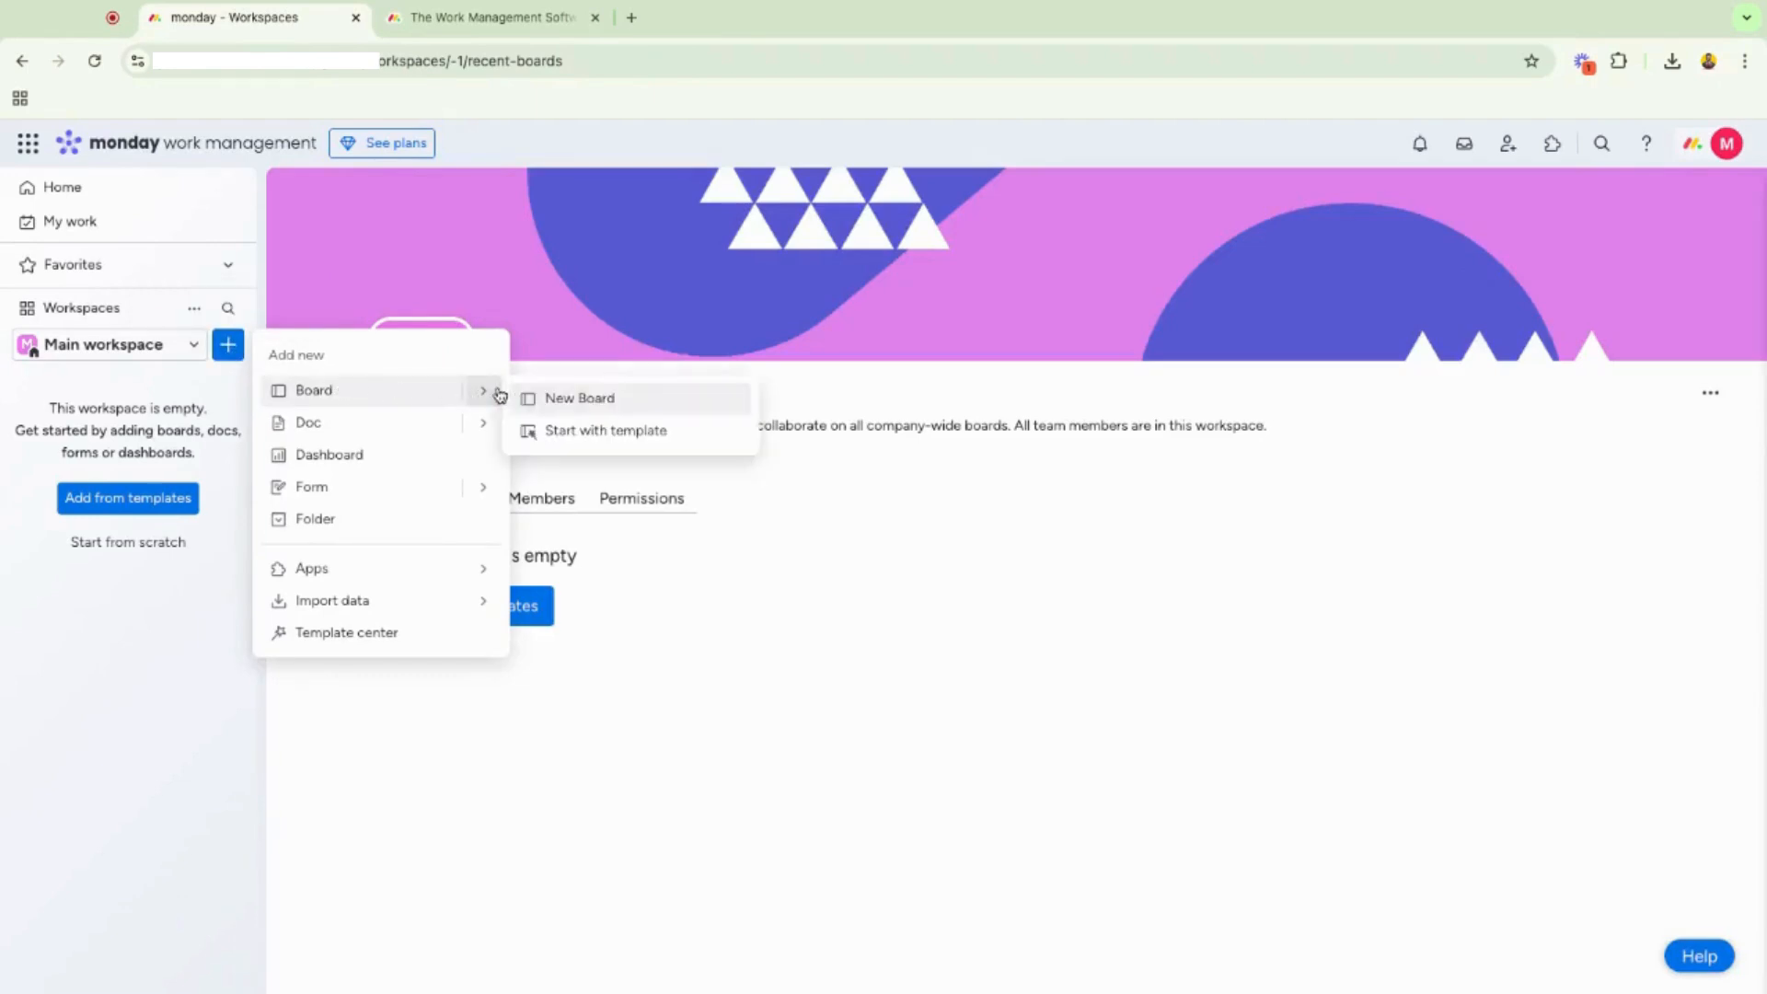
left_click(583, 399)
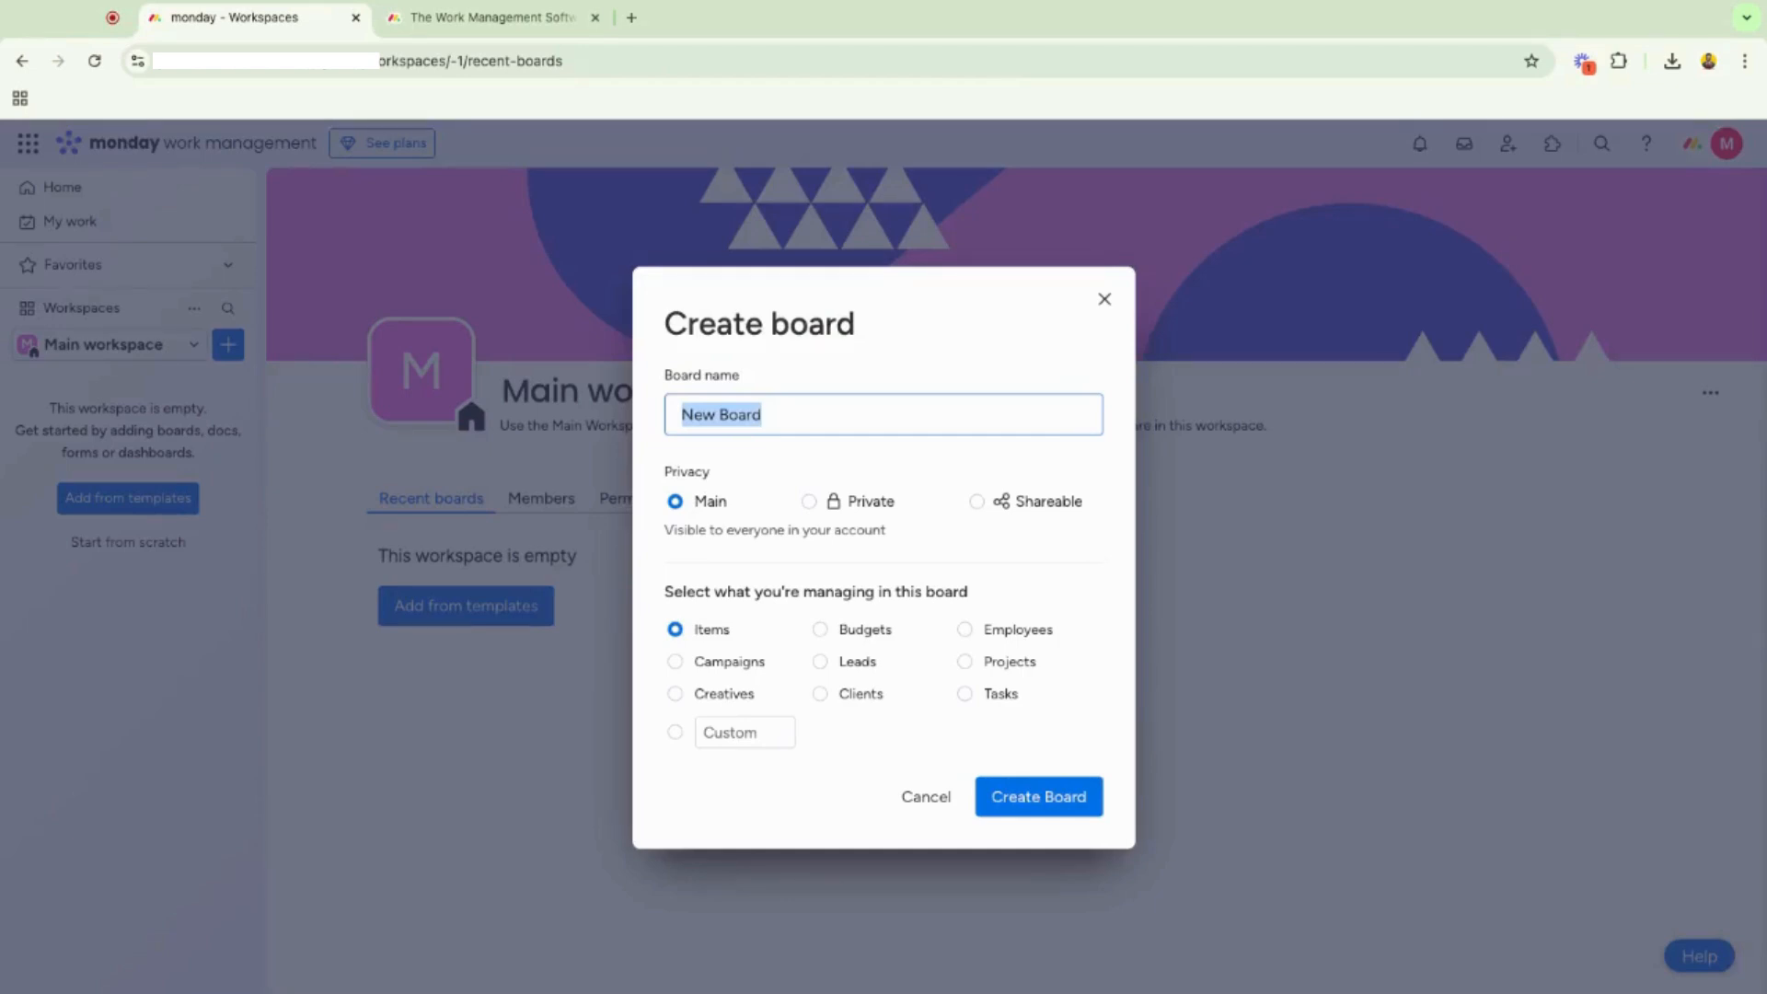
type("Project")
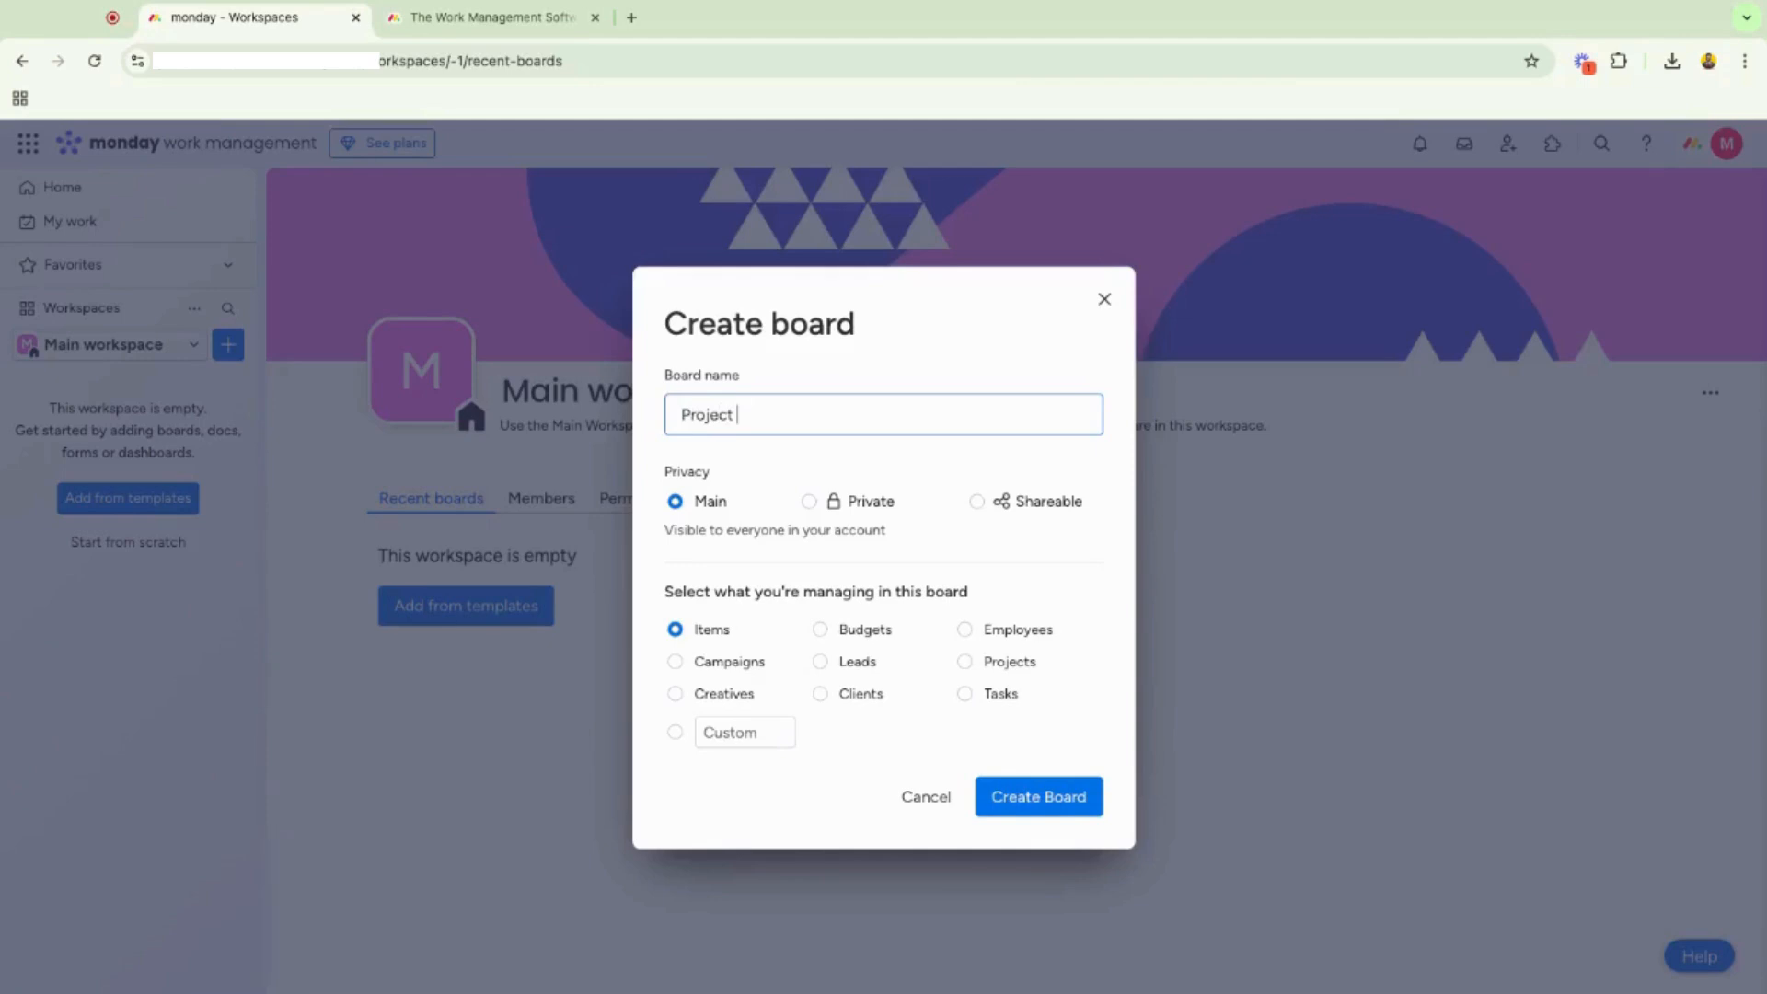
type(" EX")
key("BackSpace")
type("xample")
left_click(965, 694)
left_click(1038, 790)
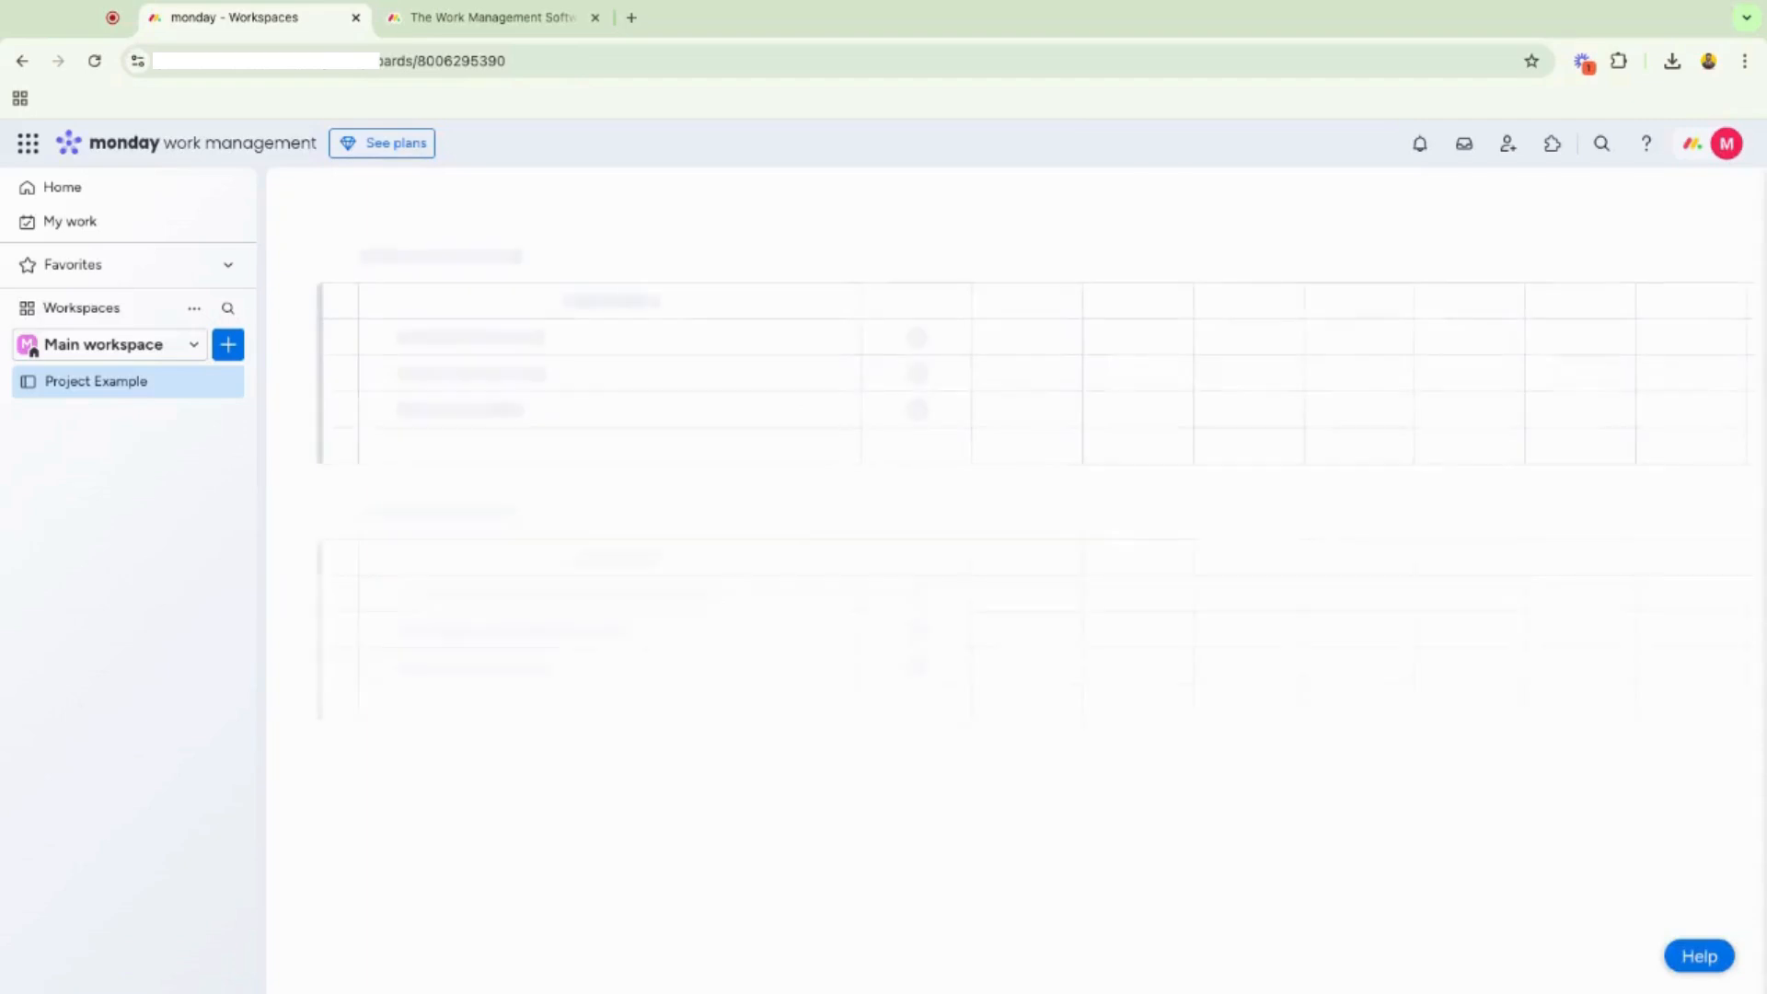
left_click(244, 194)
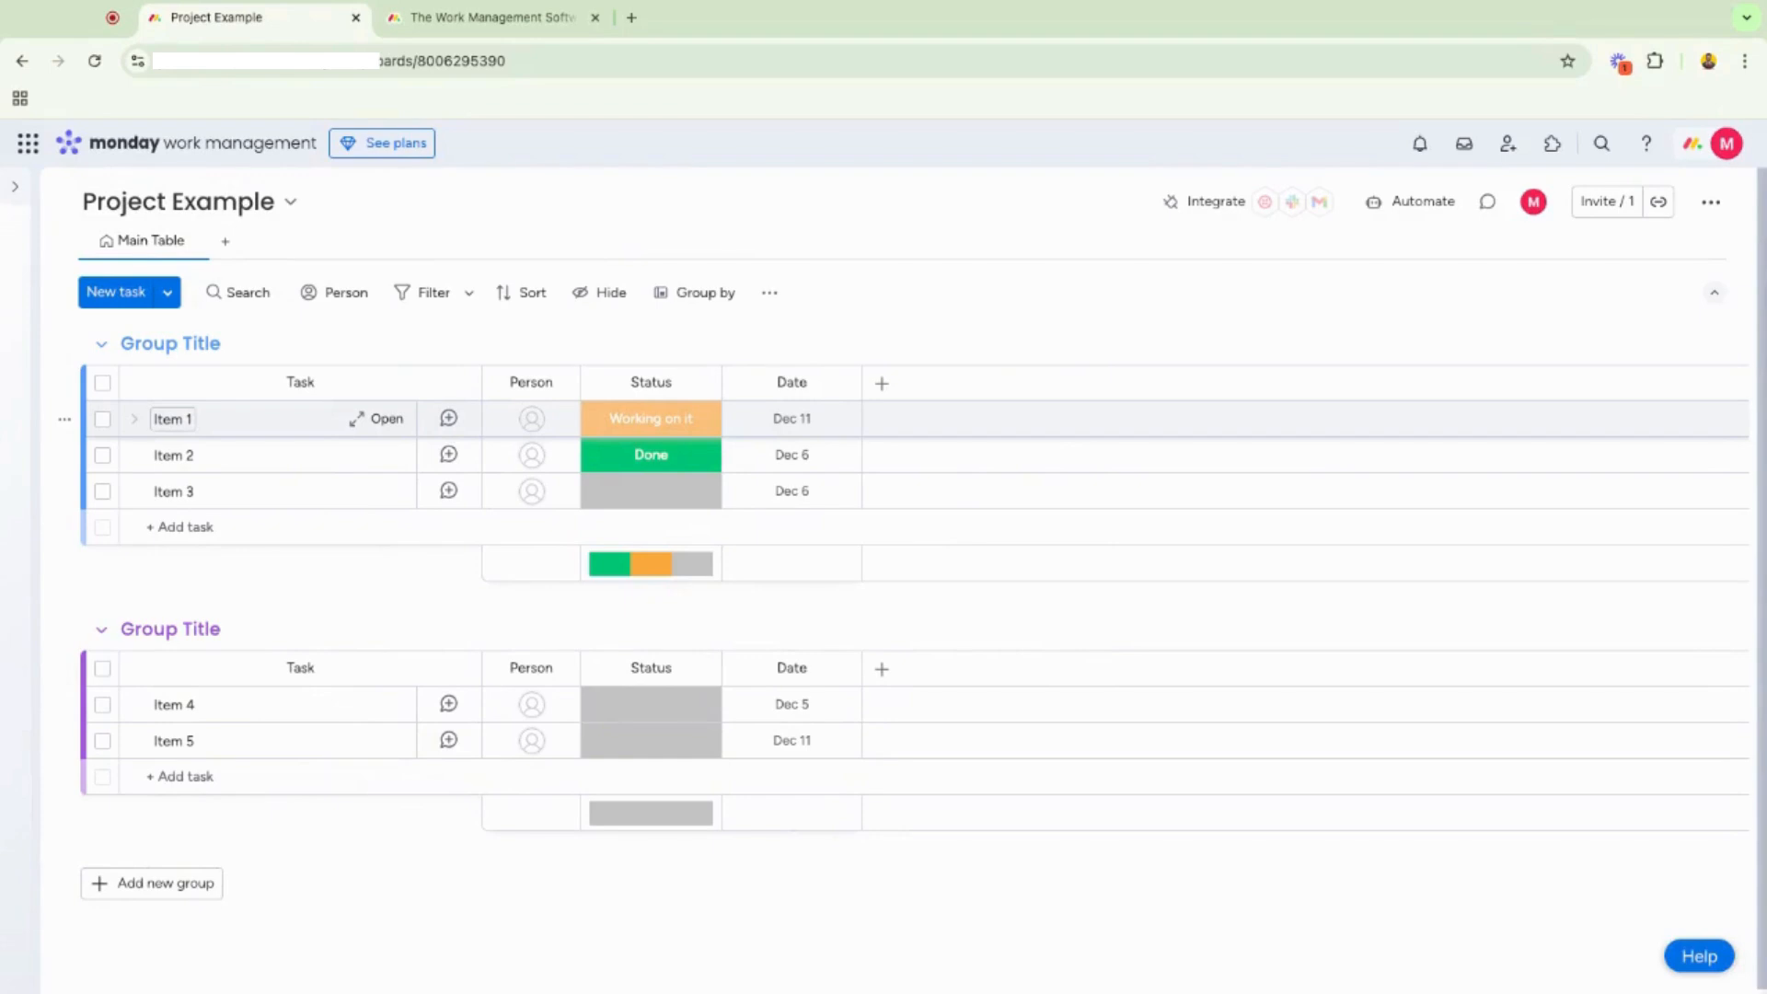
Rename the three items in the first group as Task 1, Task 2 and Task 3.
double_click(167, 419)
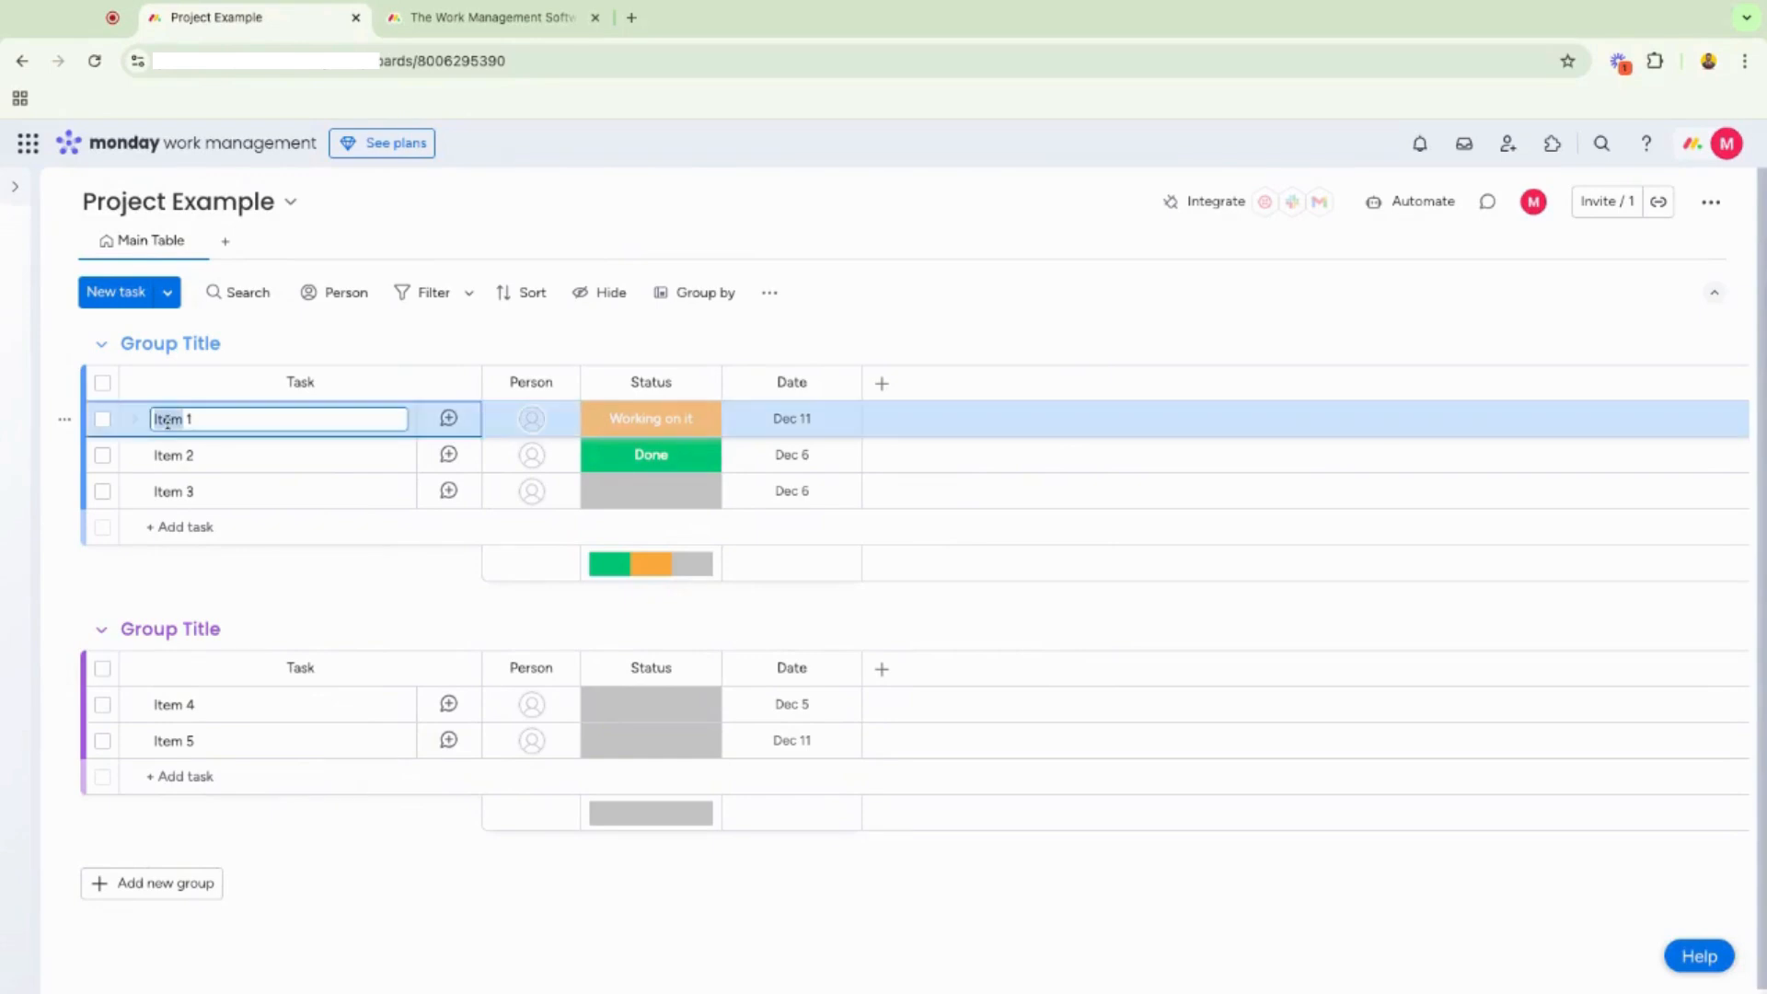
type("Task")
double_click(167, 420)
double_click(168, 455)
type("Task")
double_click(168, 491)
type("Task")
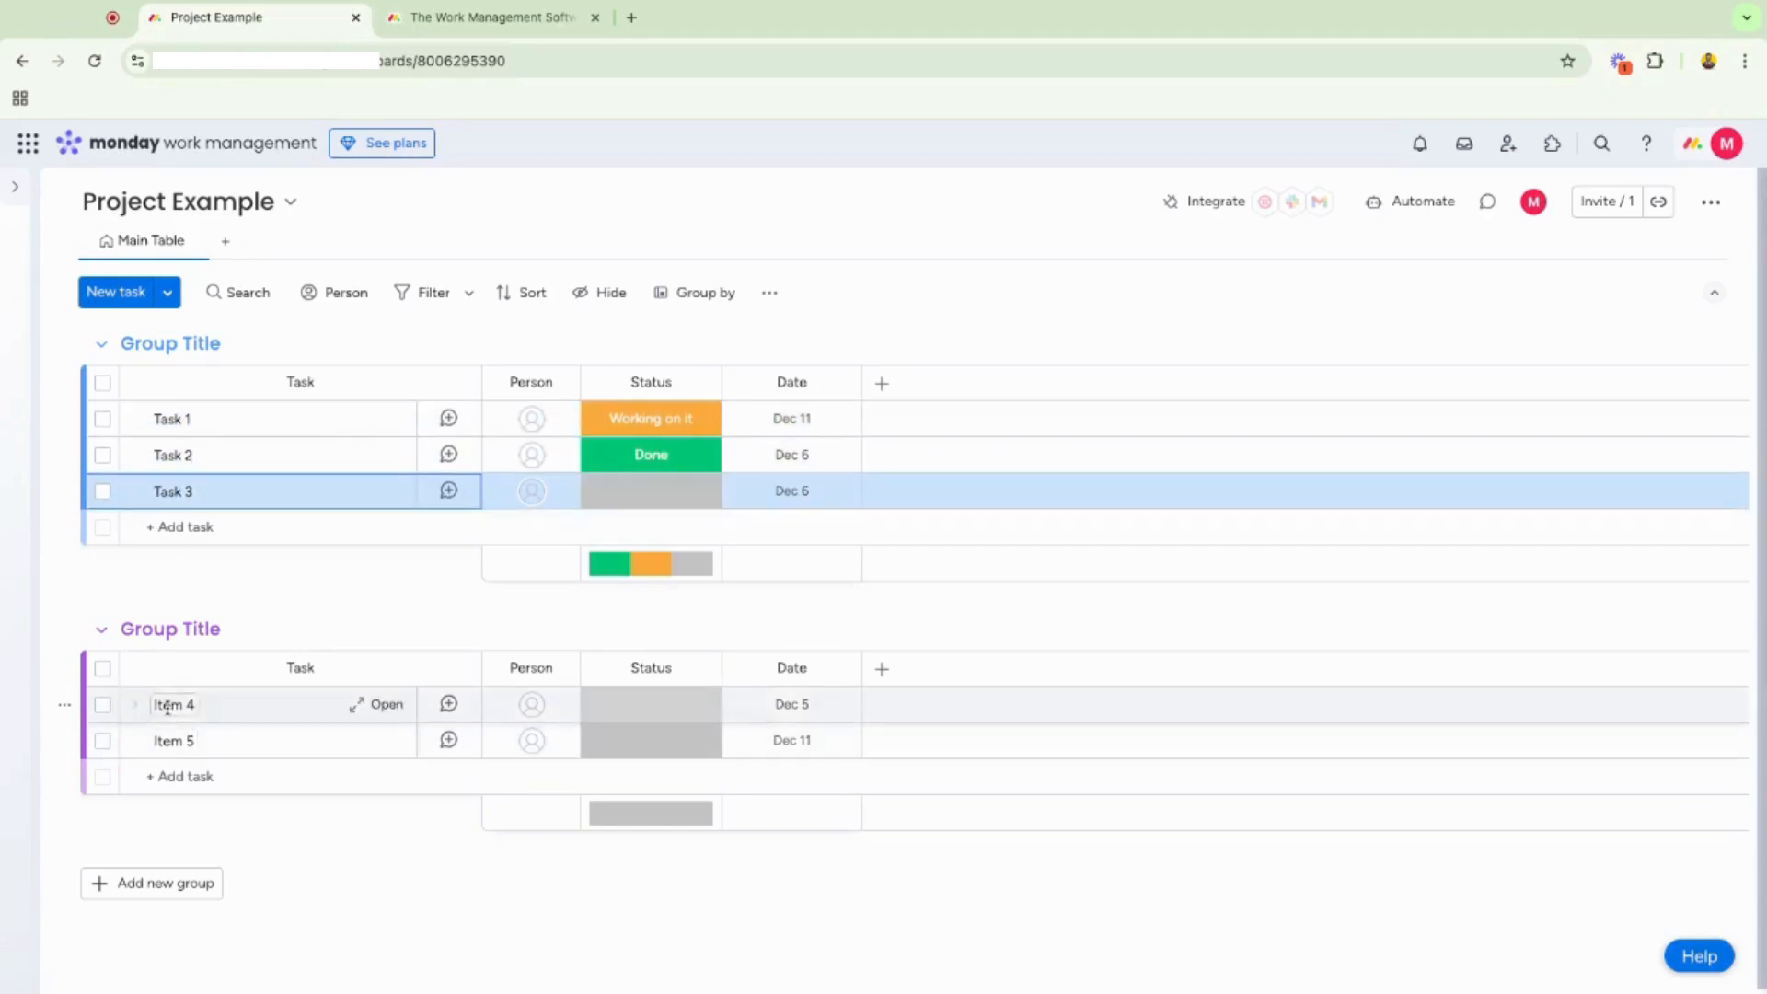
Rename the two items in the second group as Task 4 and Task 5.
double_click(167, 704)
type("Task")
double_click(168, 740)
type("Task")
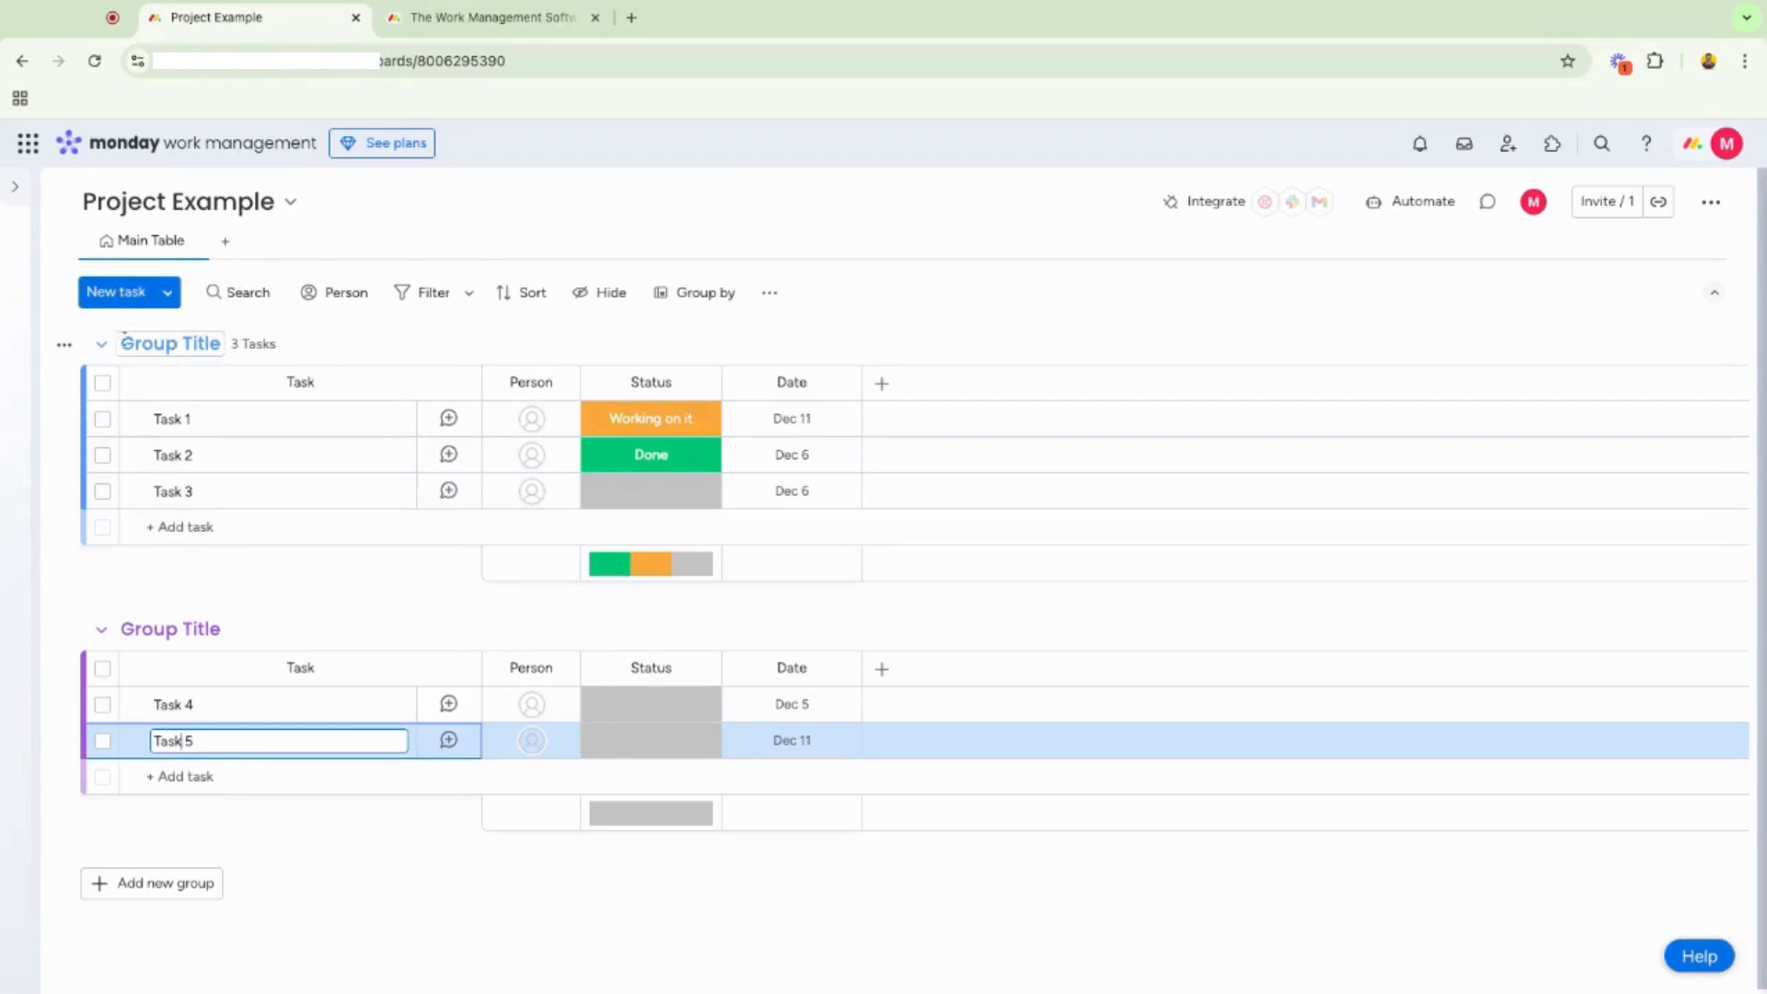
Collapse both groups and rename them as Phase 1 and Phase 2.
left_click(101, 344)
left_click(100, 420)
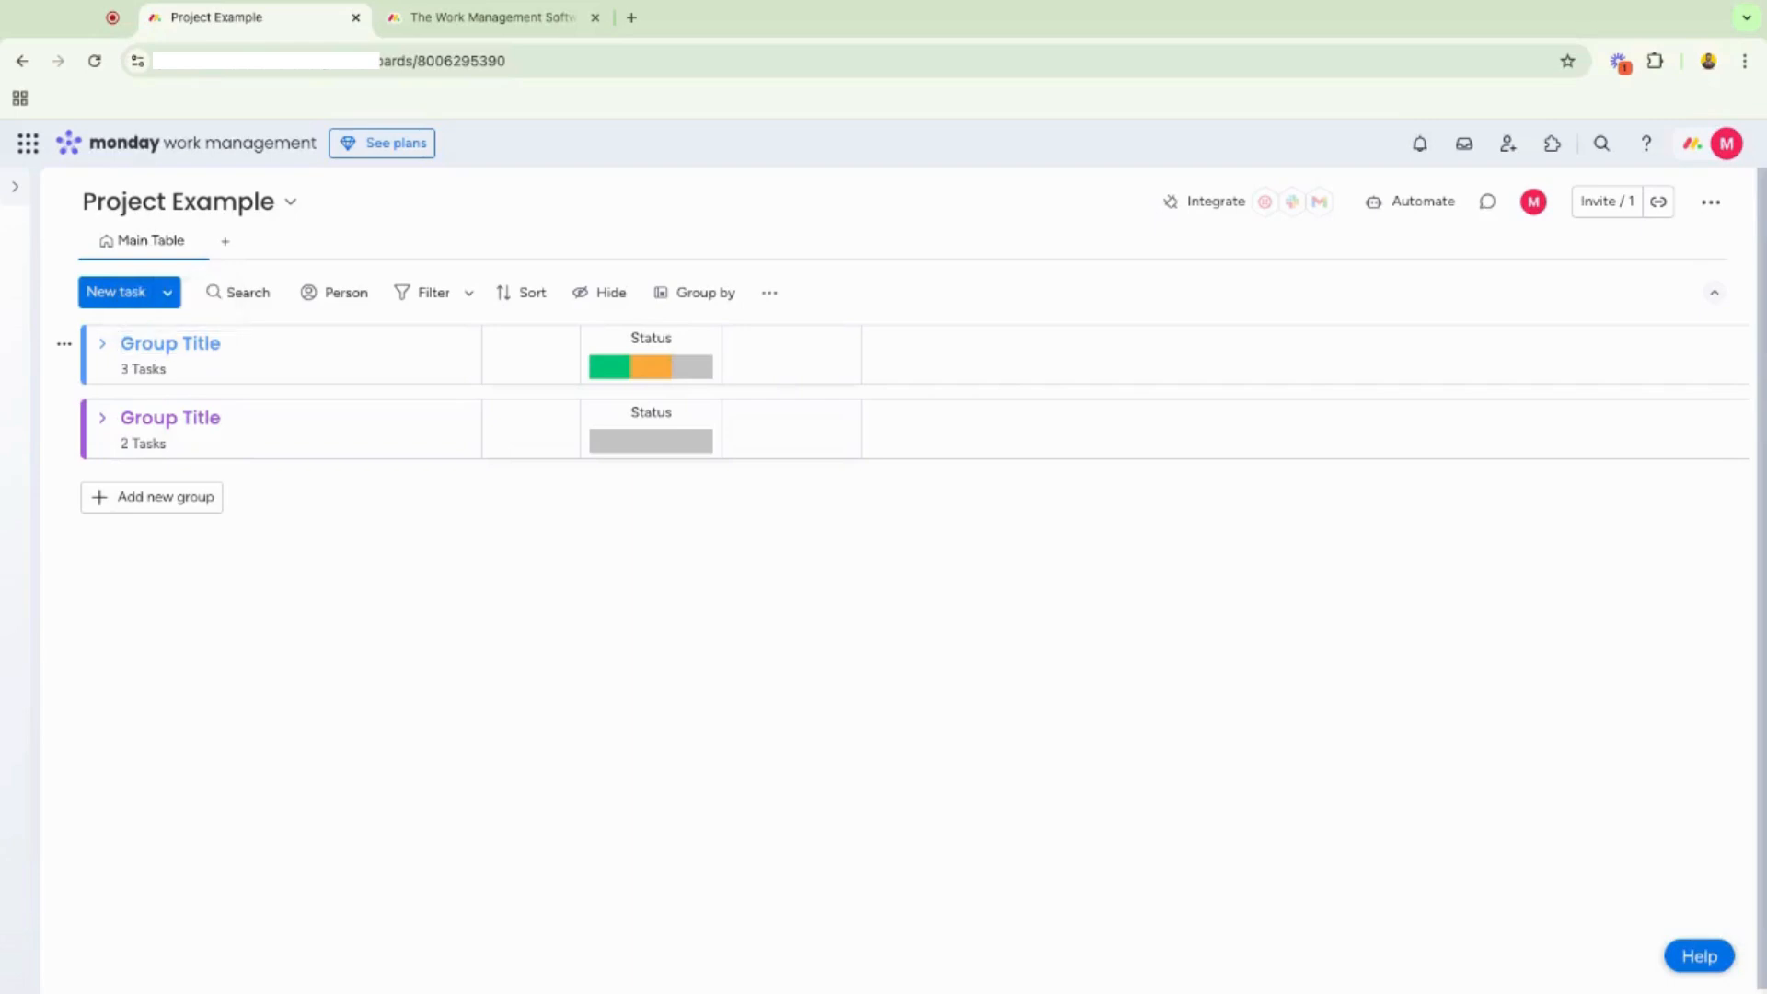
left_click(191, 344)
type("Phase")
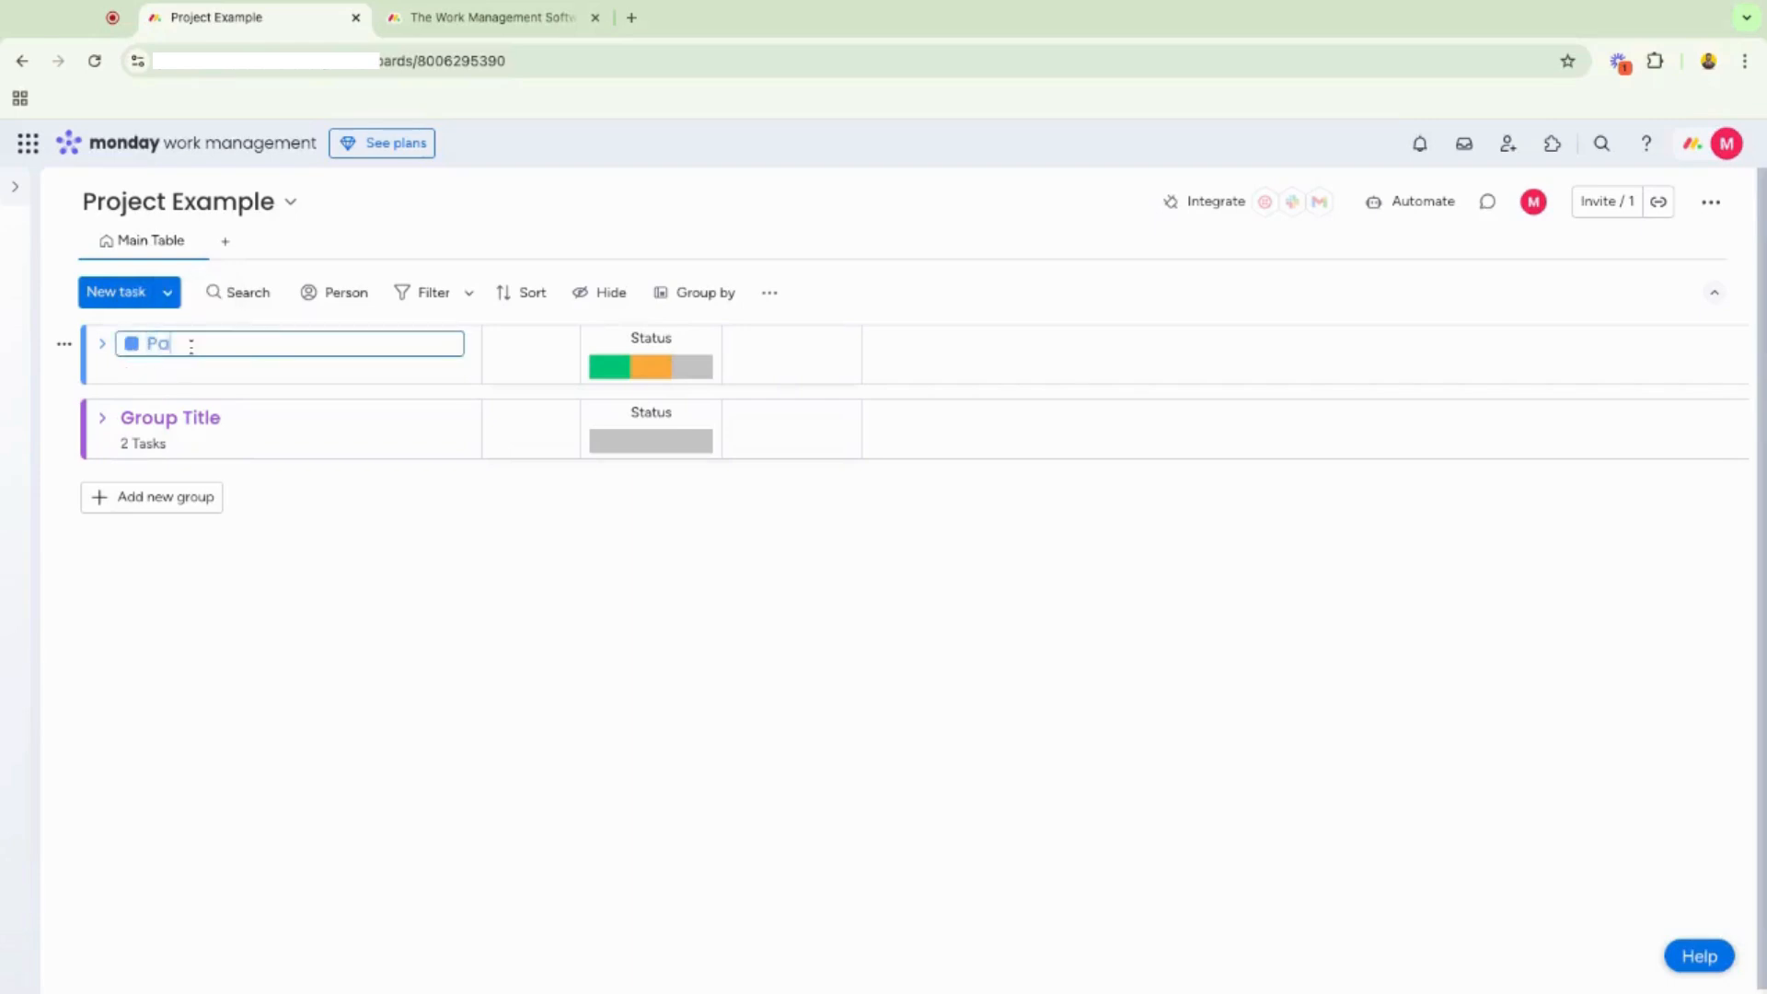
type(" 1")
double_click(179, 344)
double_click(179, 414)
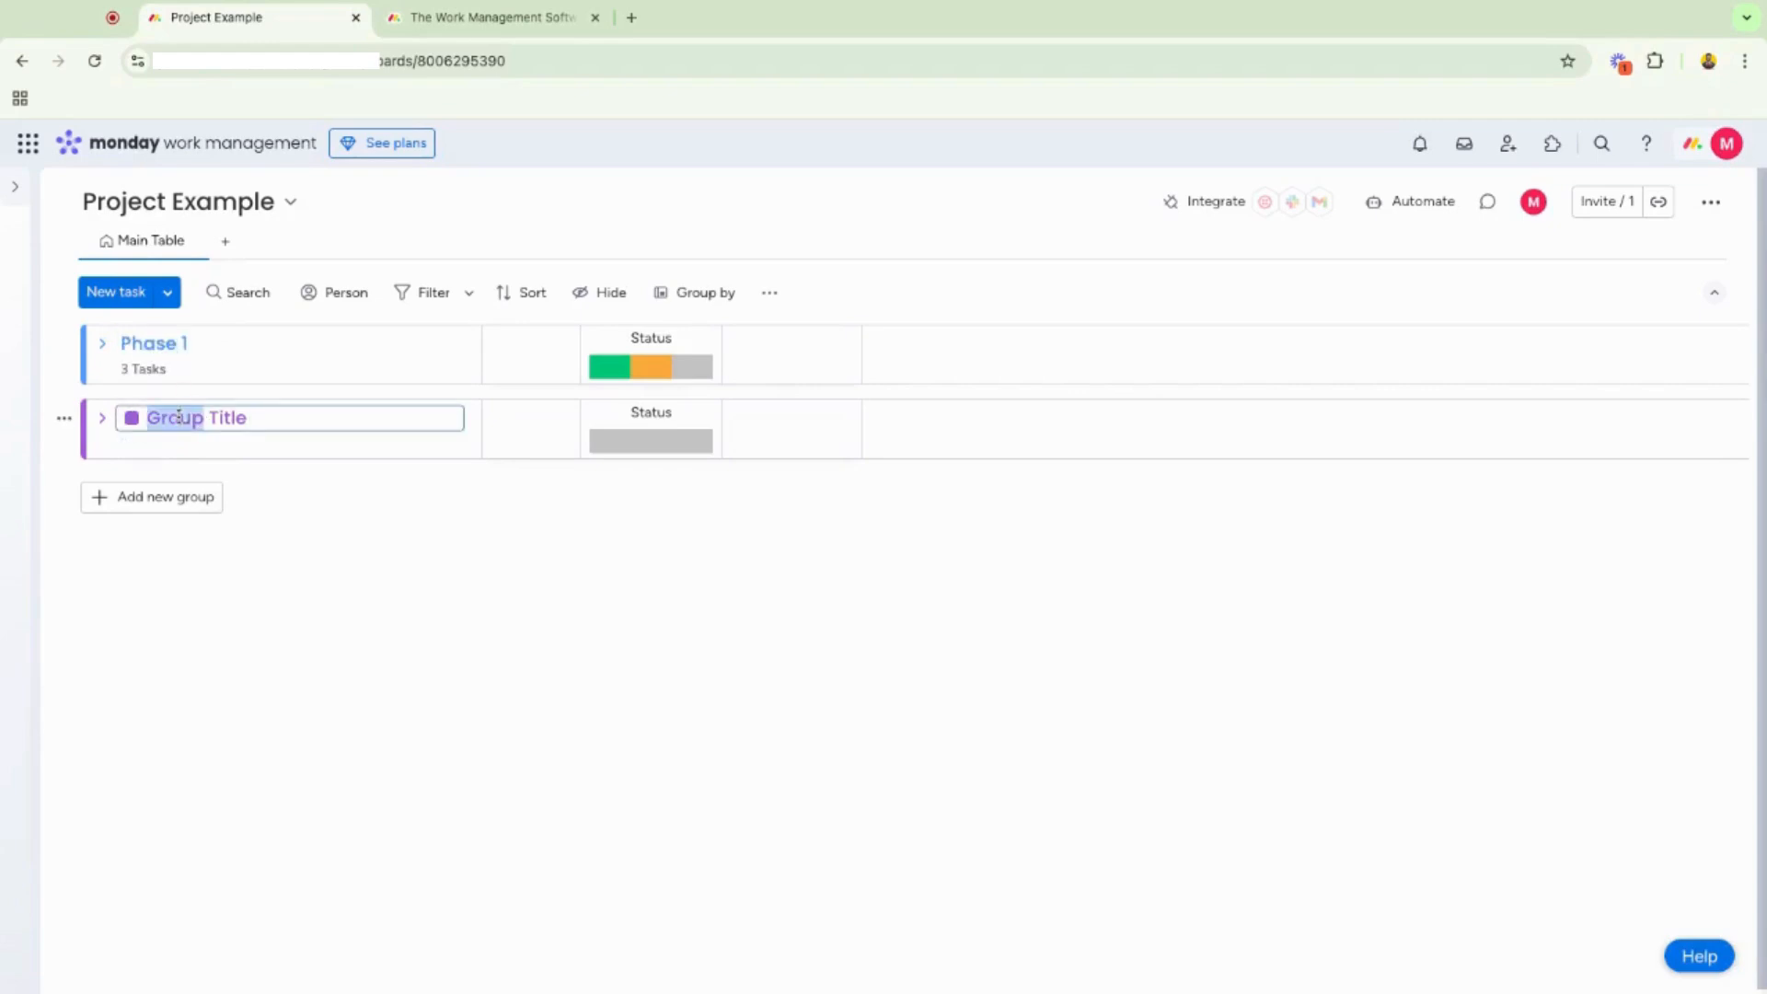
triple_click(179, 414)
type("Phase 2")
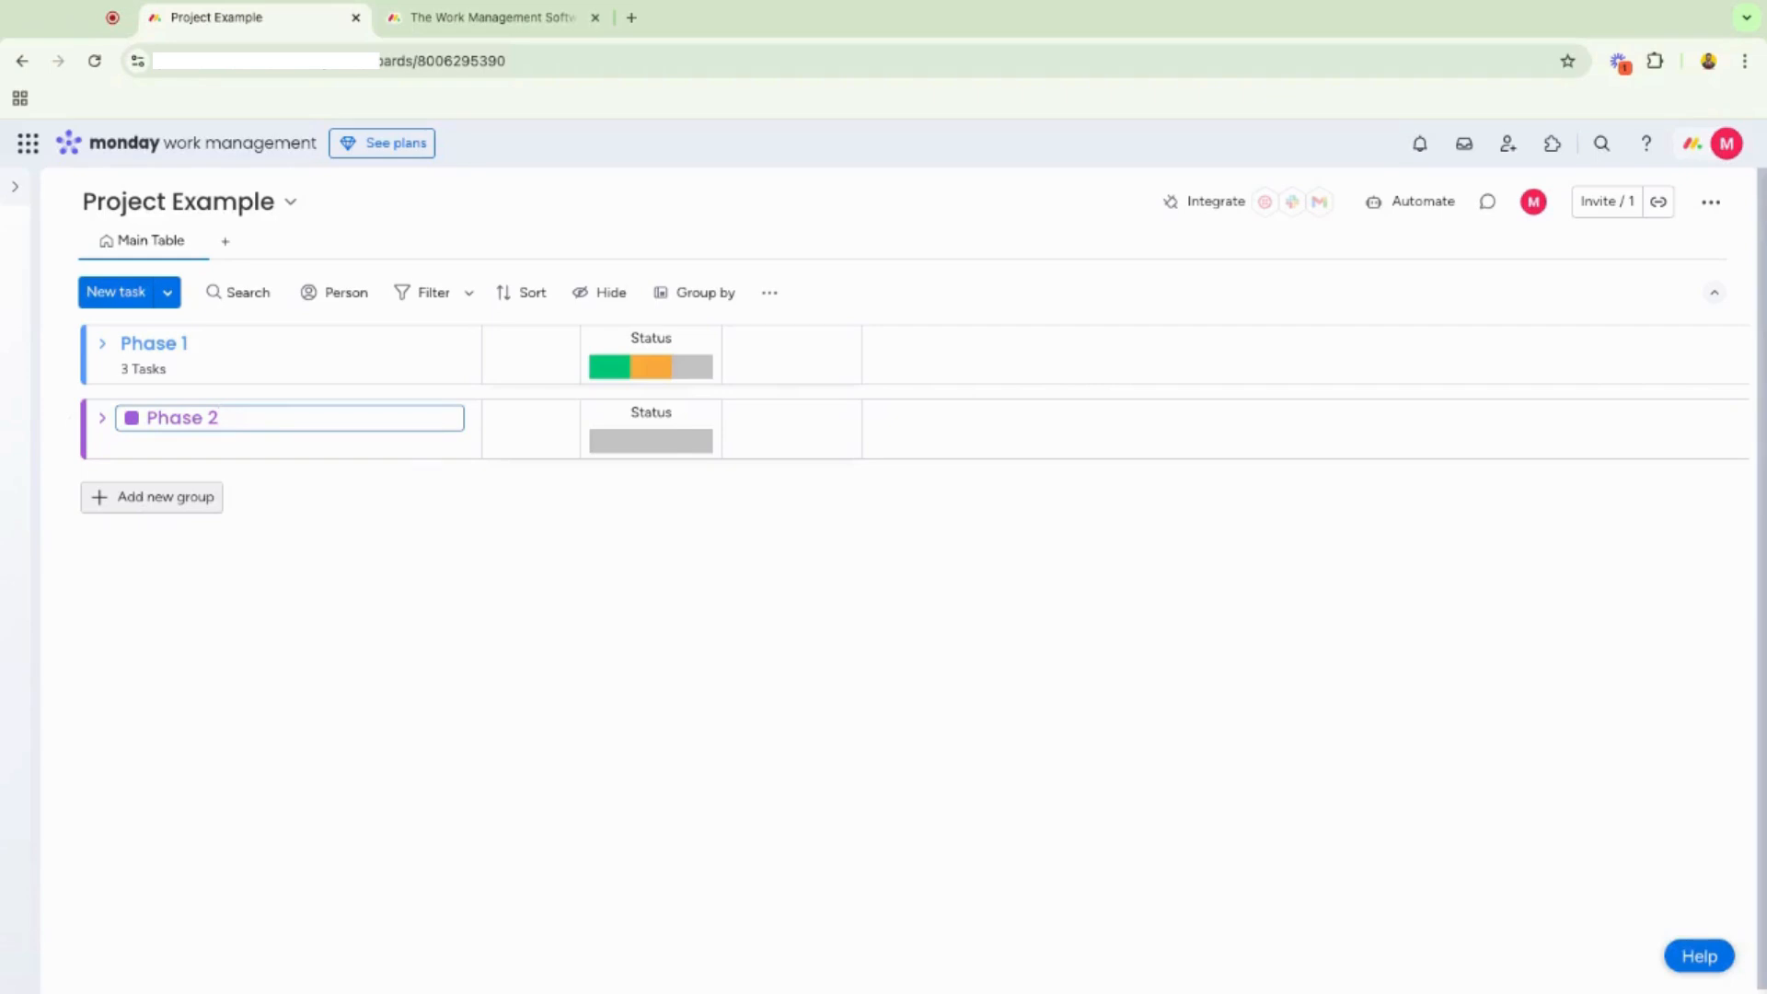
Add a new group named Phase 3, color it green and collapse it.
left_click(162, 497)
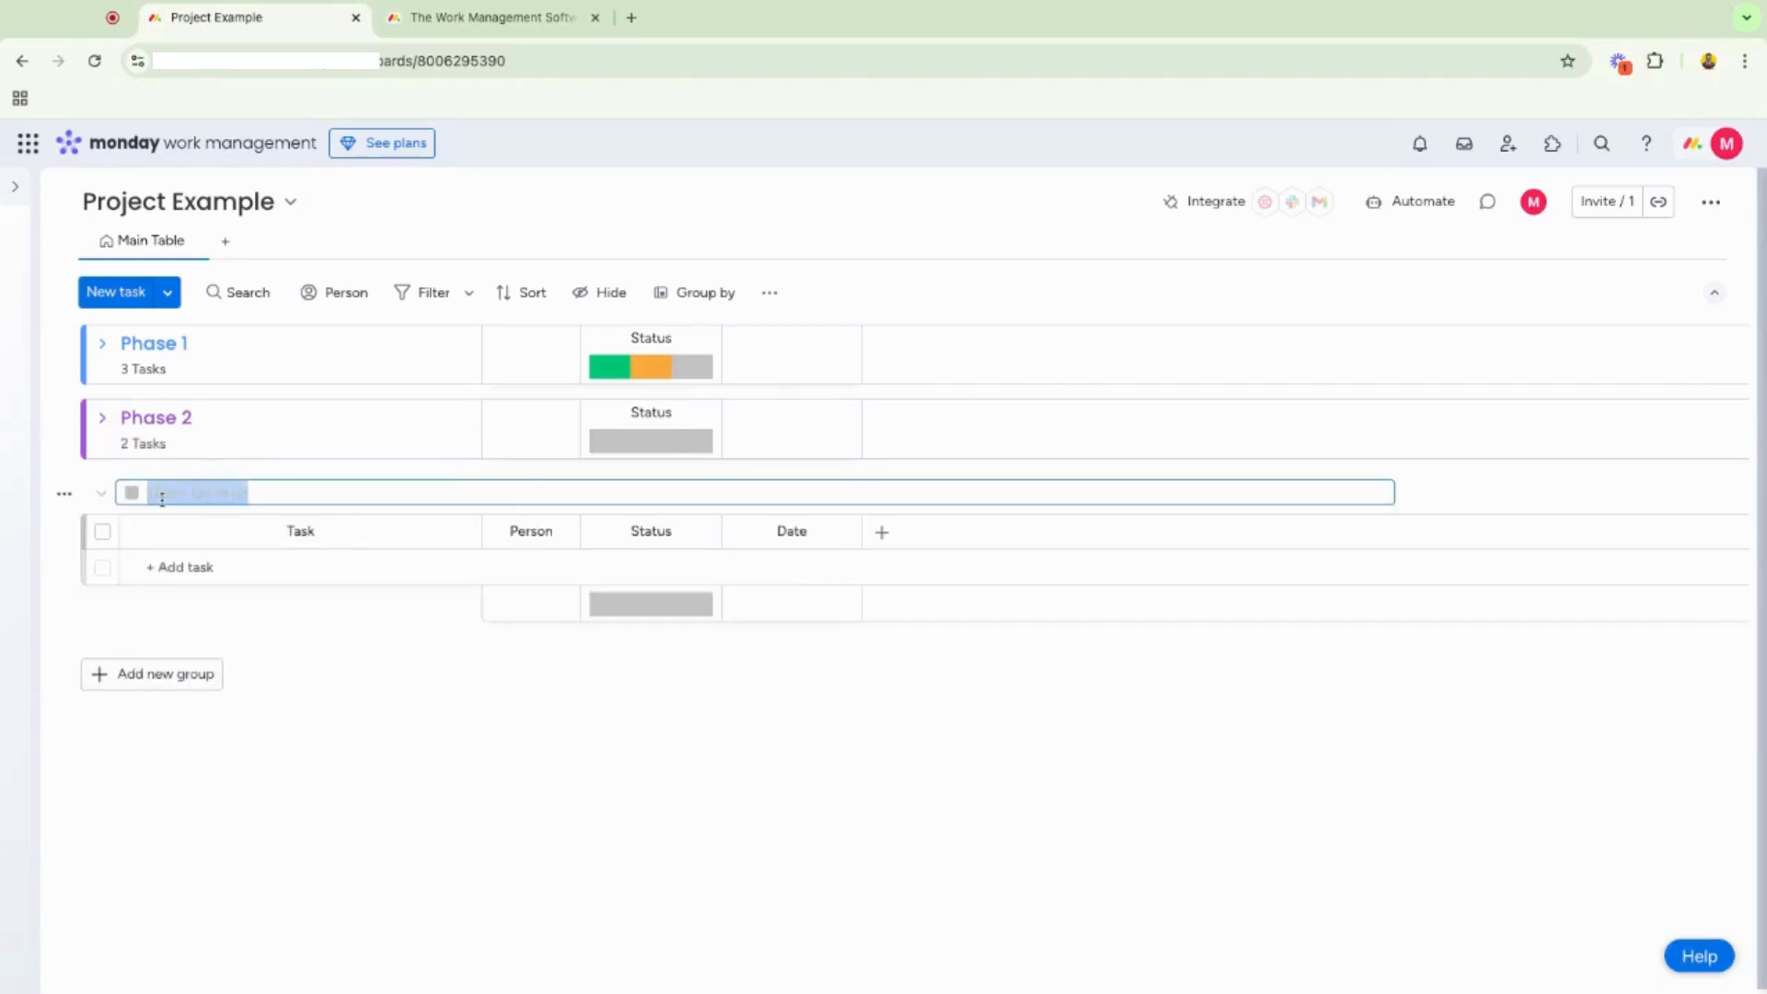
type("Phase 3")
left_click(133, 493)
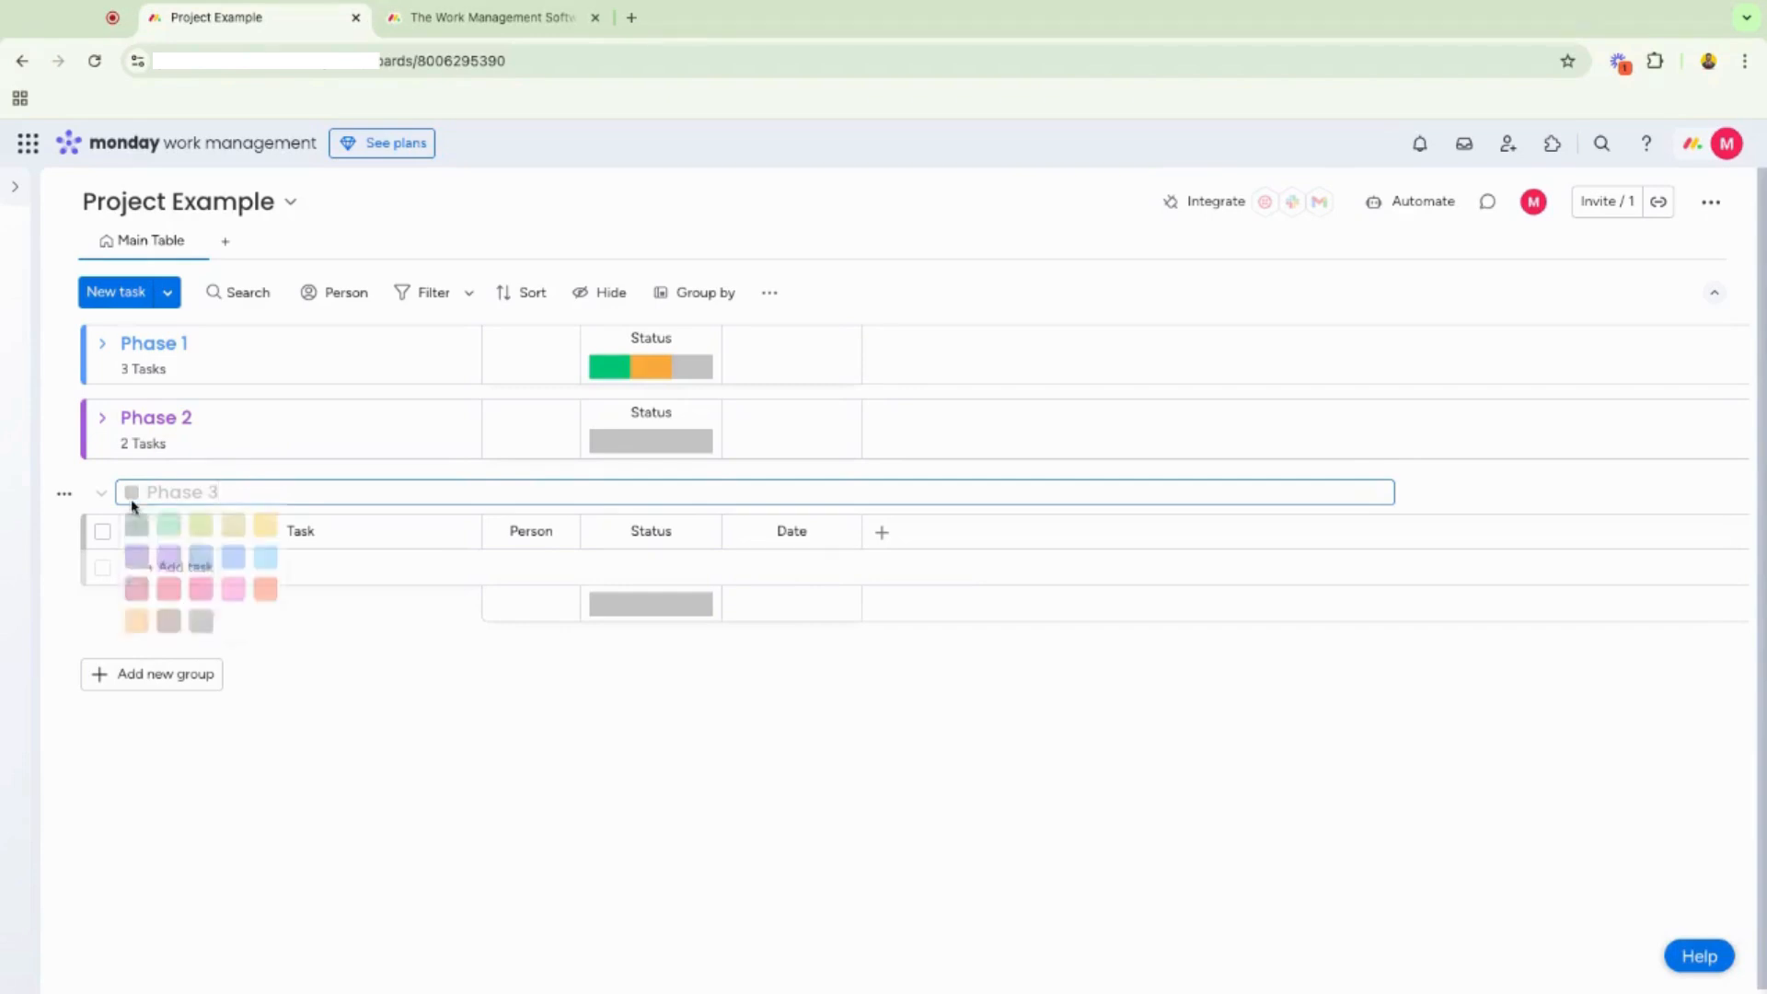
left_click(167, 534)
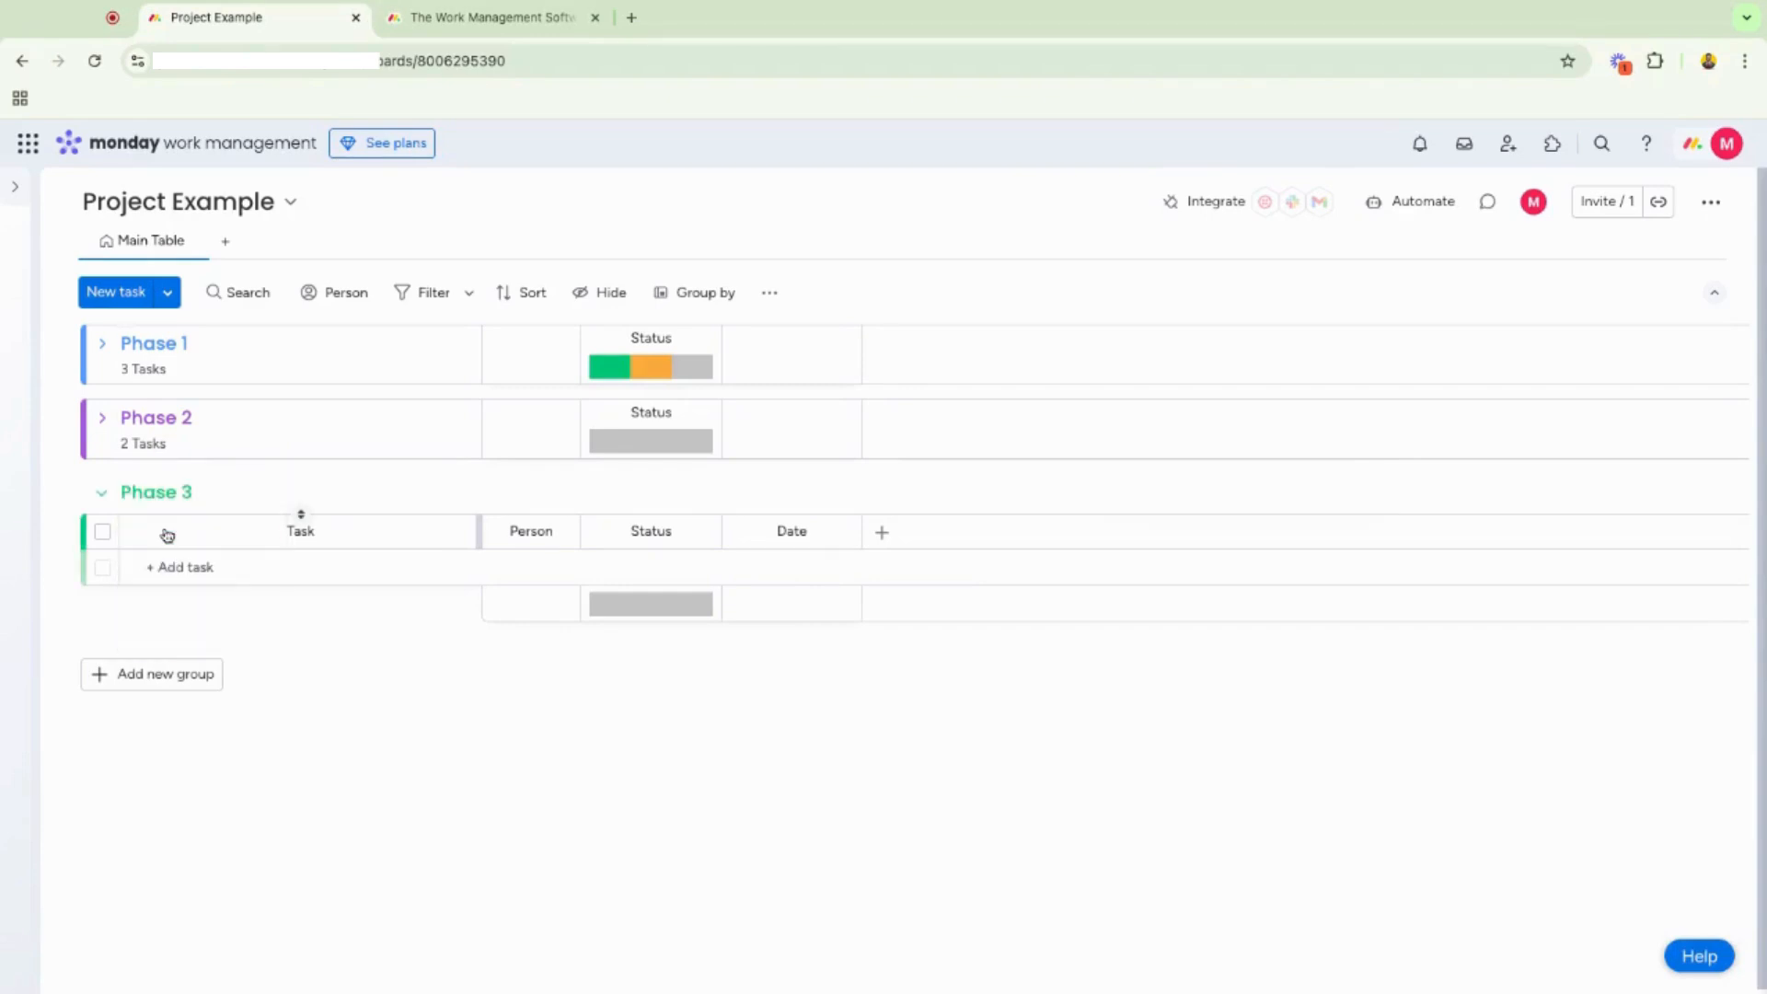
left_click(102, 494)
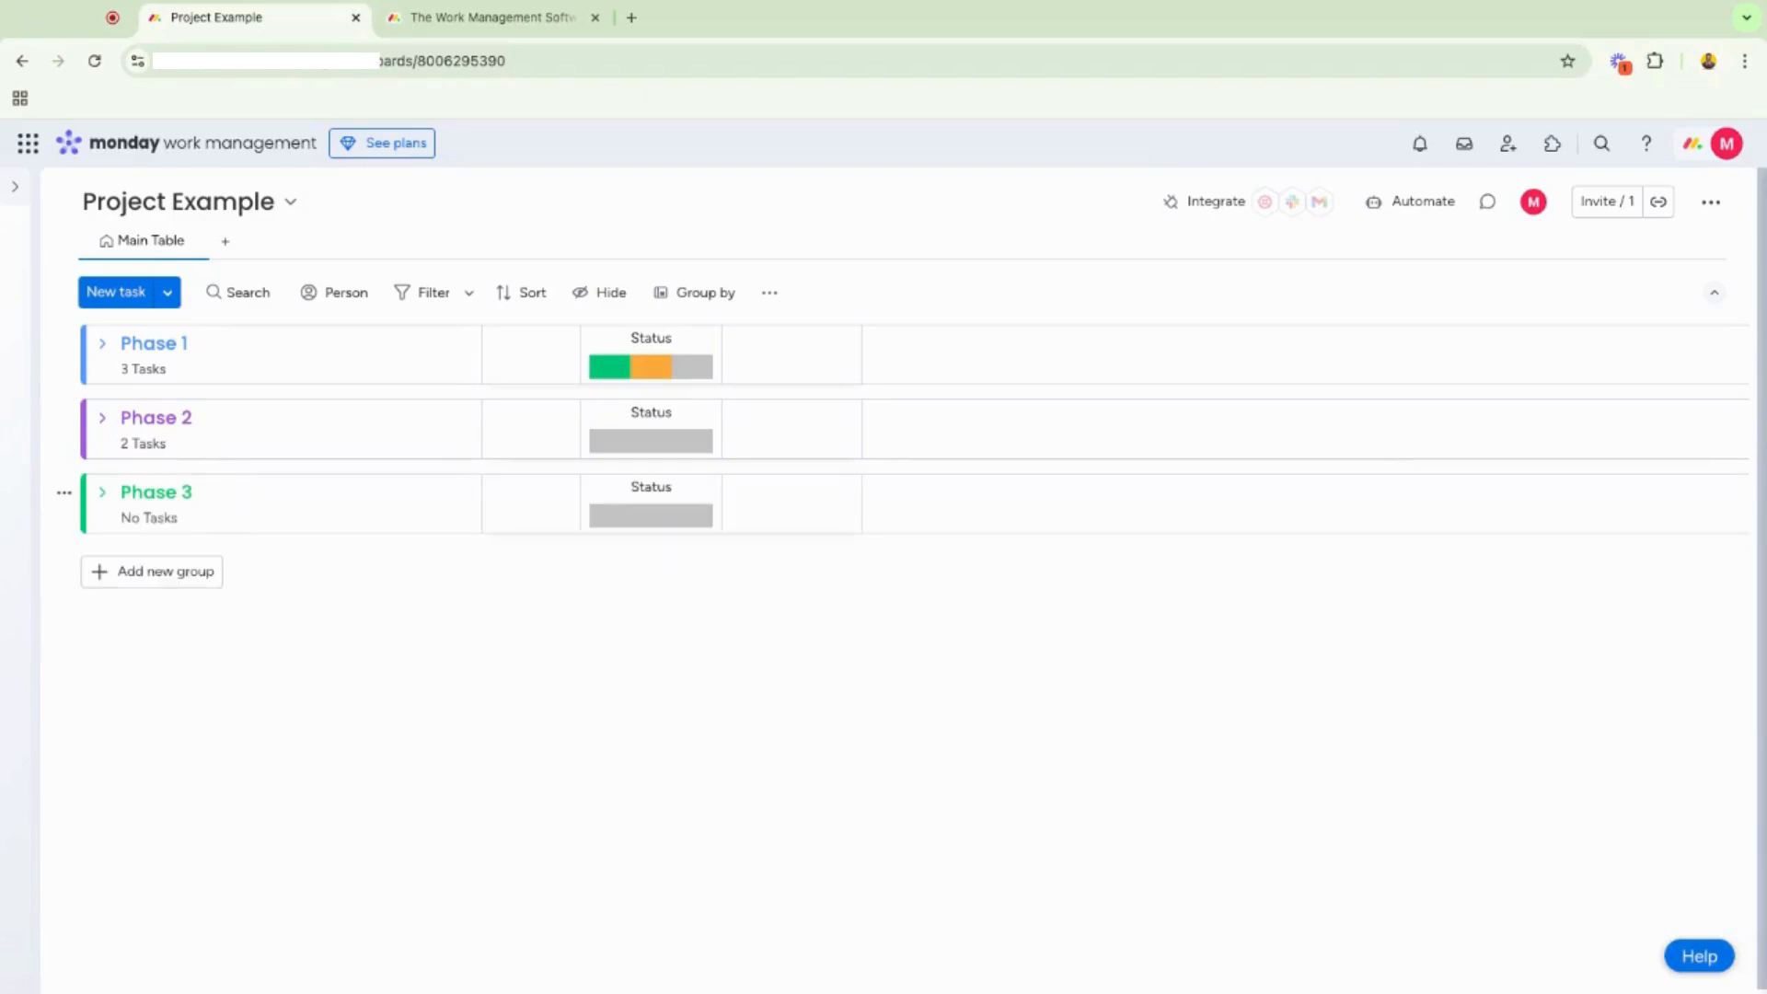
Expand all three phase groups on the board at once.
key("ctrl+g")
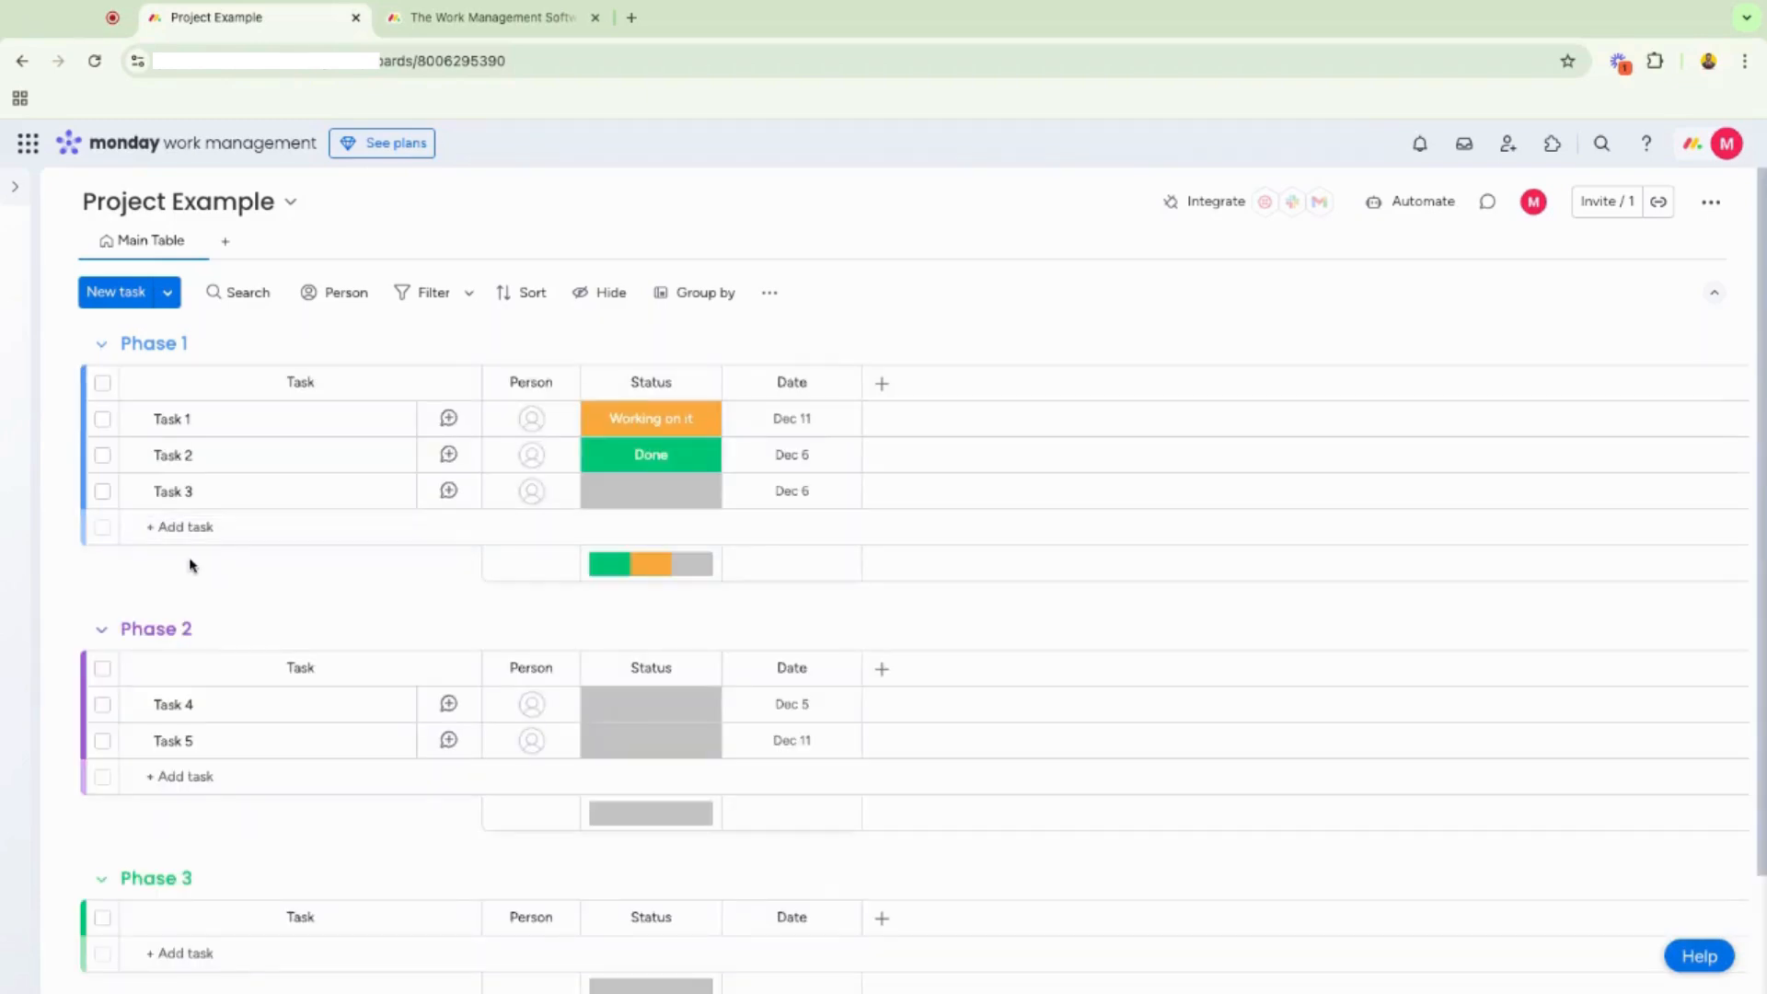
scroll(308, 333, "down", 1)
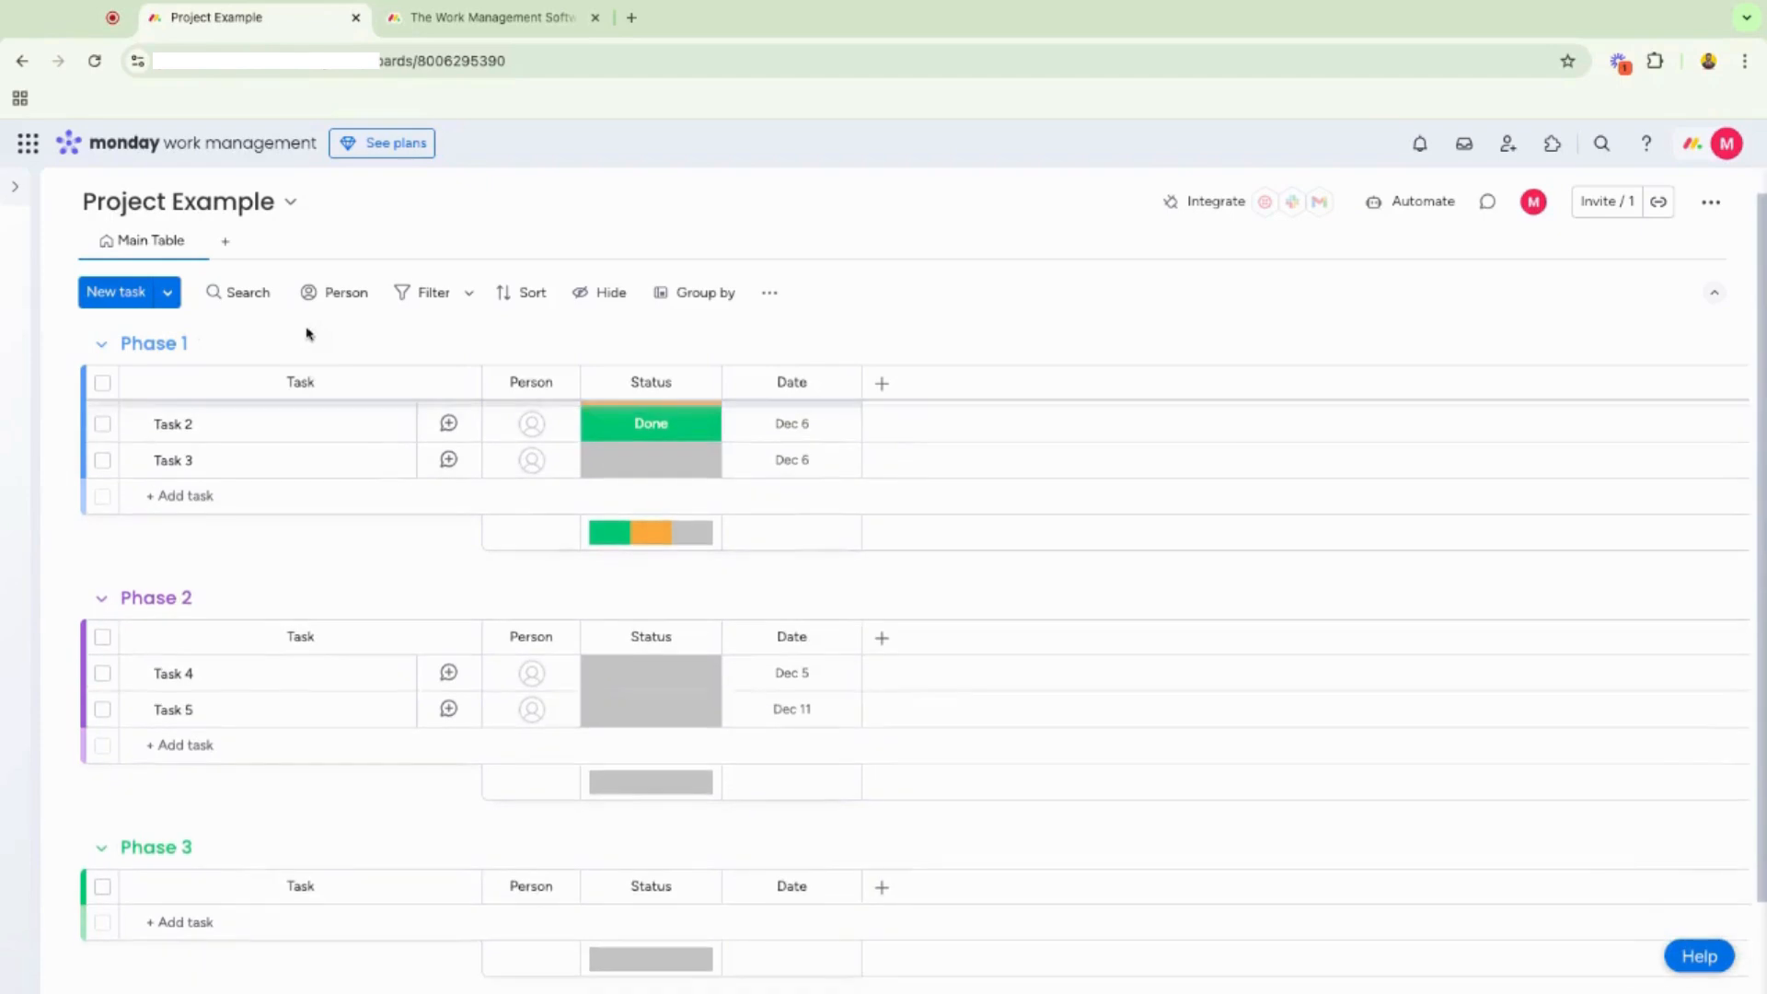
scroll(310, 337, "up", 1)
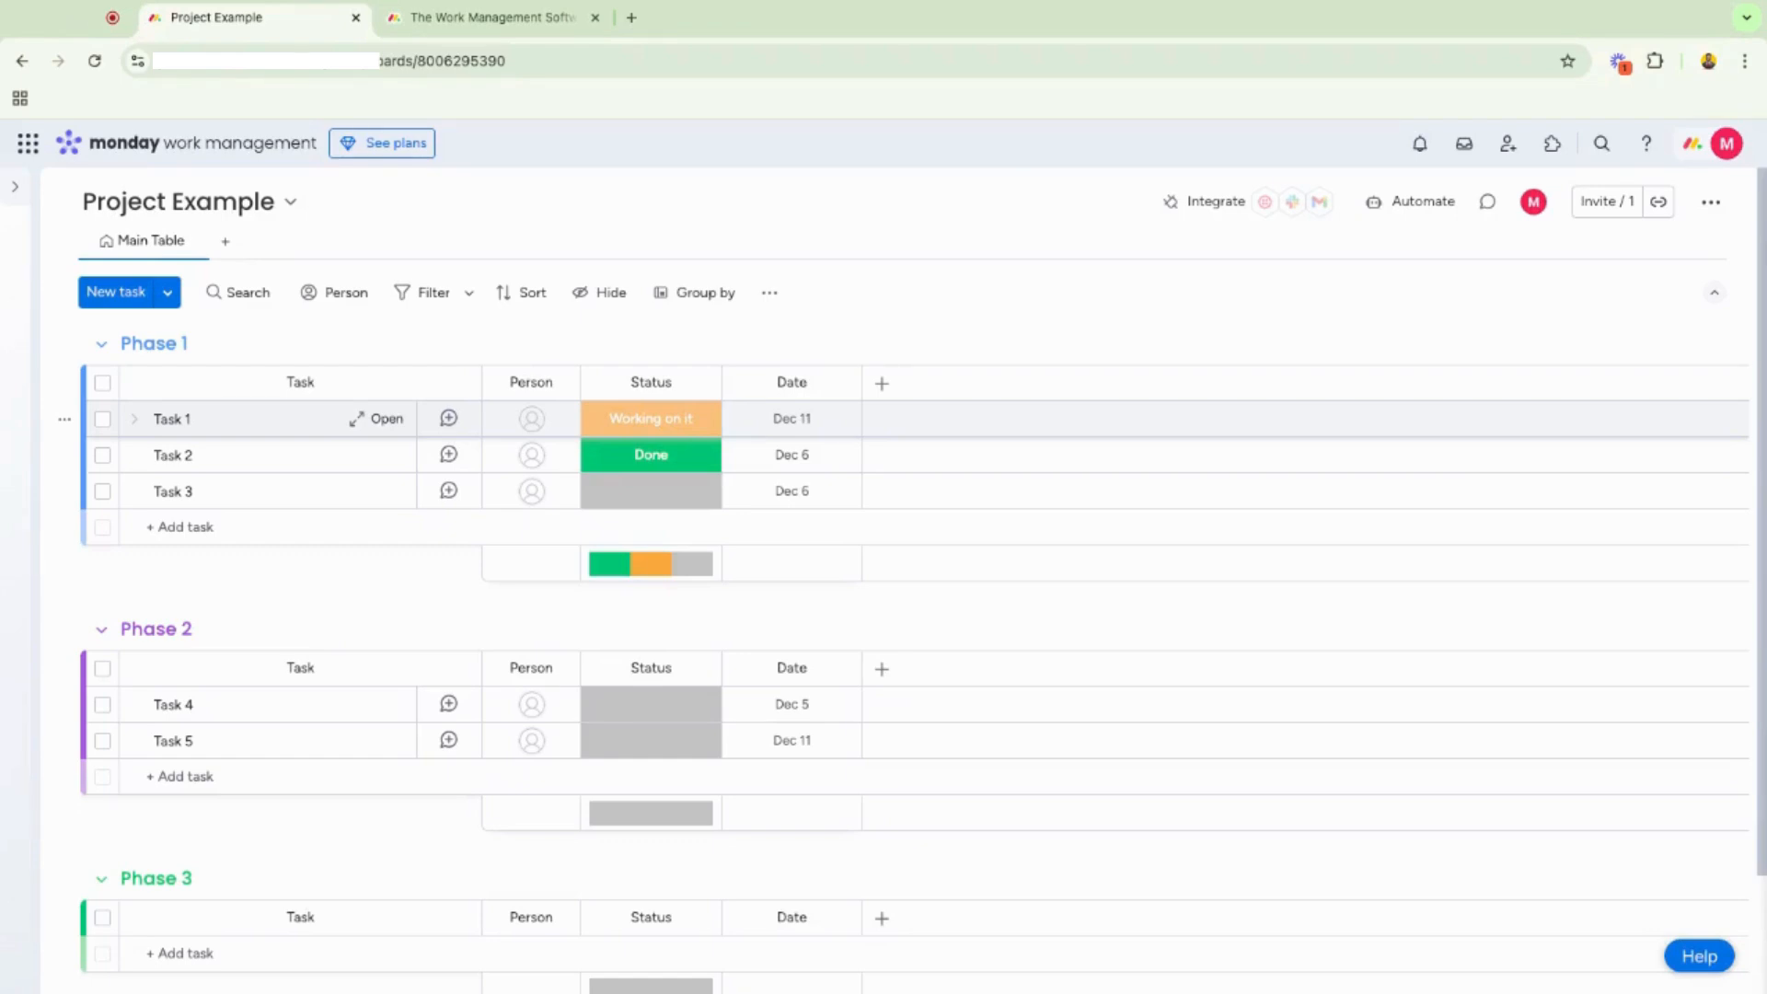
Assign the signed-in member to Task 1 and Task 2, and also assign Finance to Task 2.
left_click(521, 425)
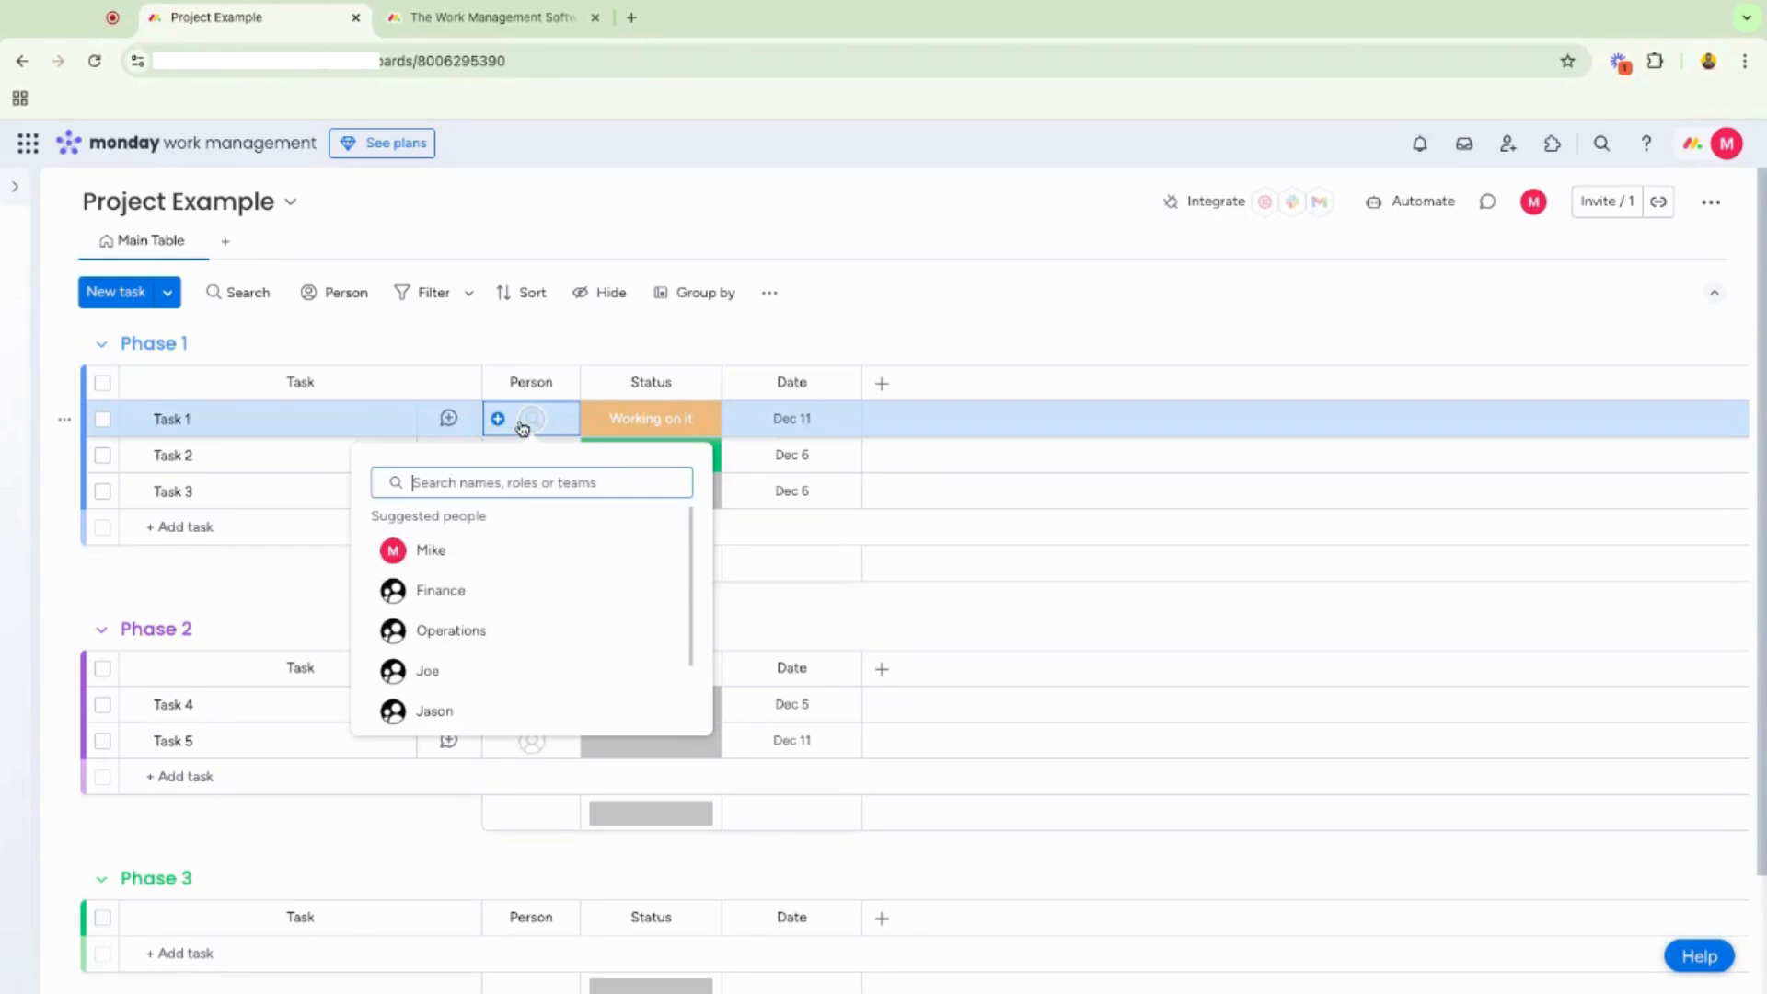
left_click(471, 554)
left_click(530, 464)
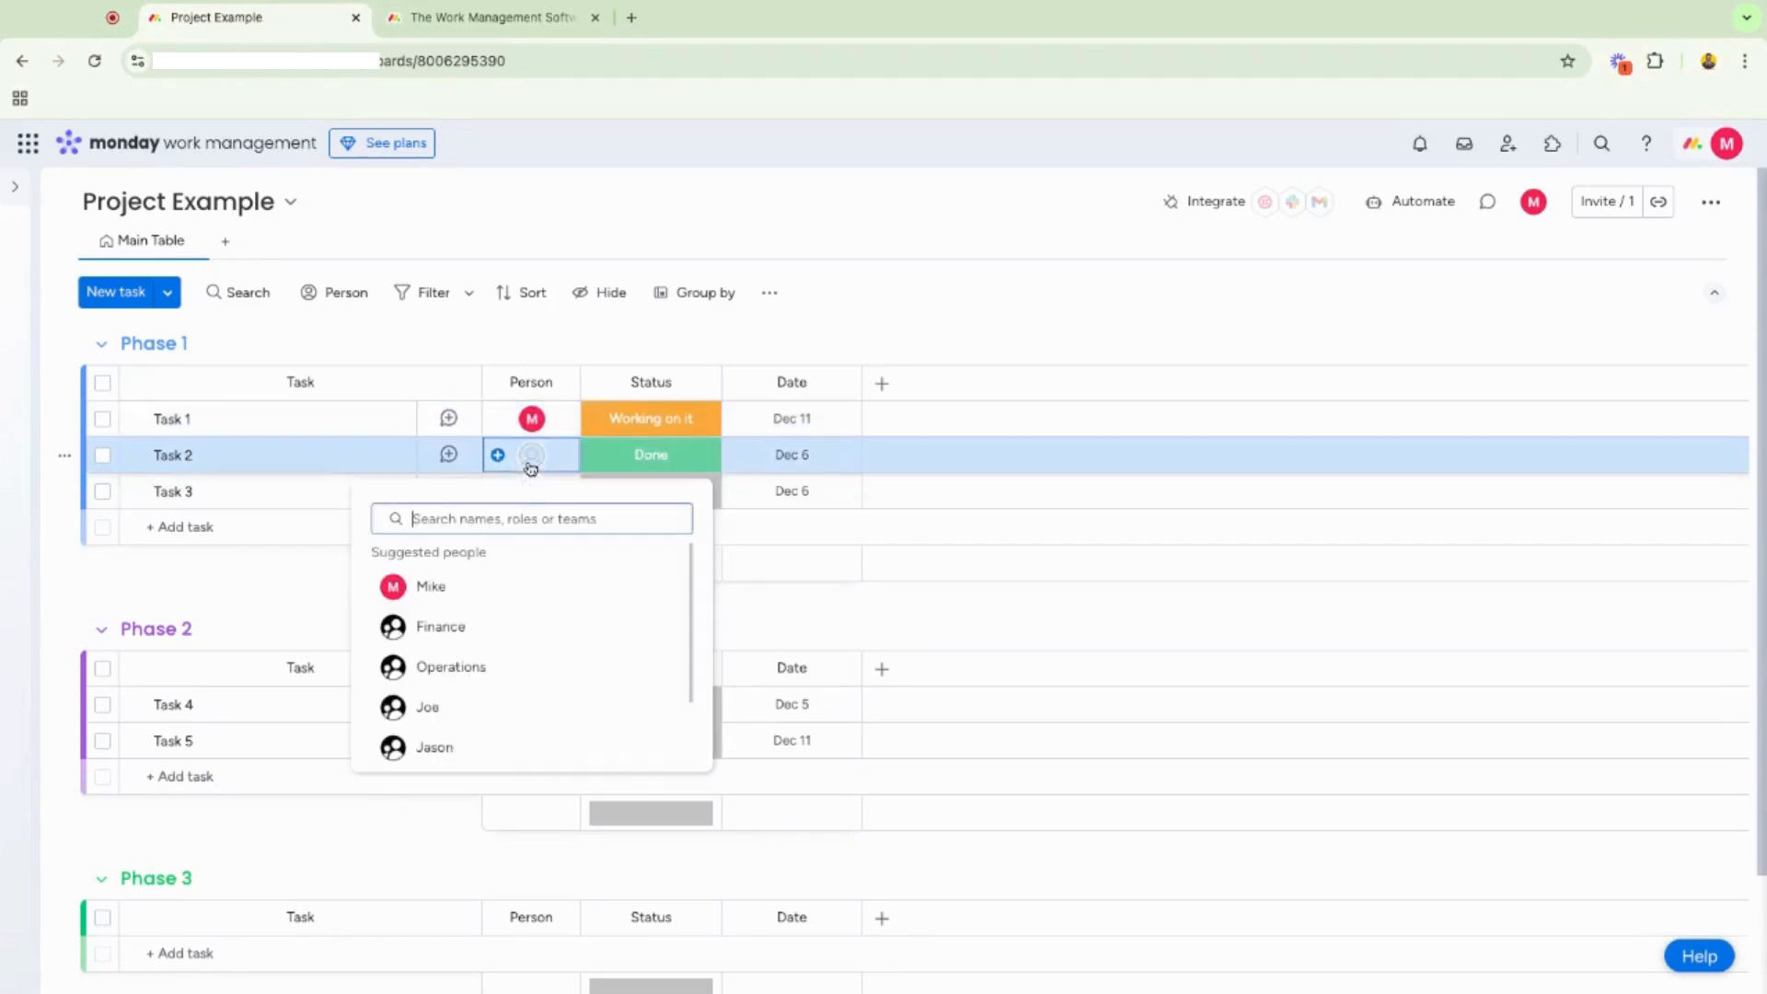
left_click(474, 586)
left_click(532, 454)
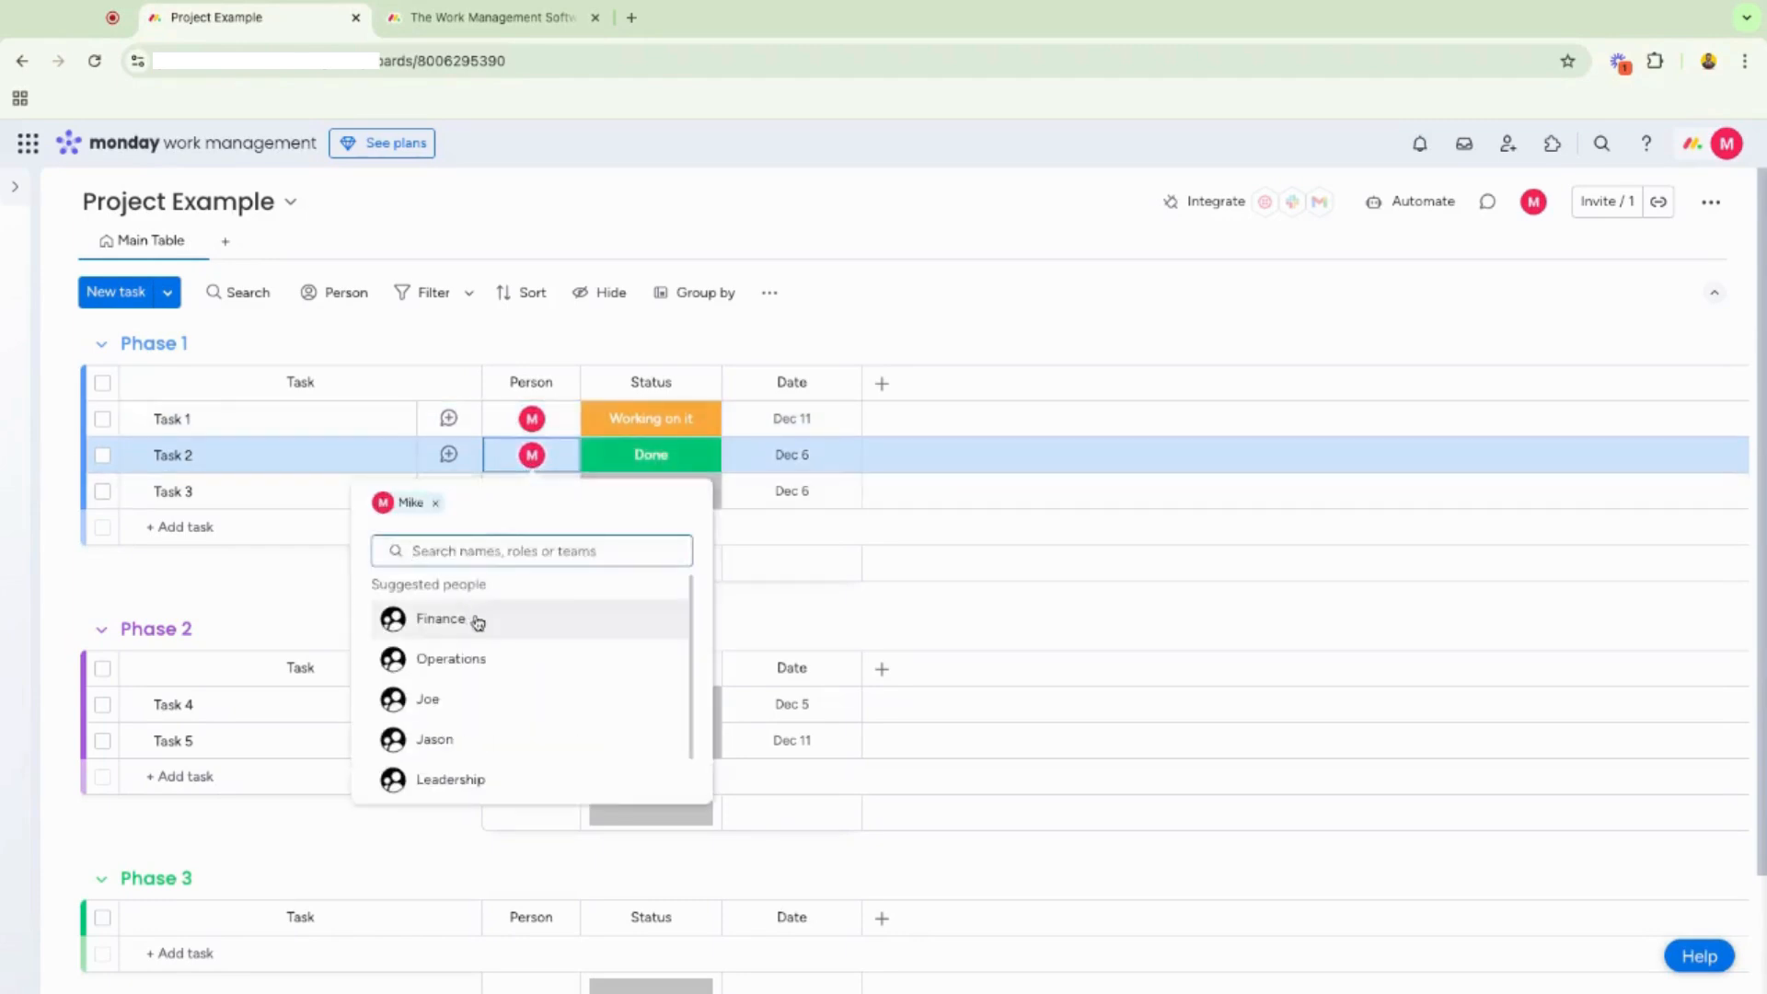
left_click(478, 623)
Assign Finance to Task 3 in Phase 1.
left_click(531, 495)
type("te")
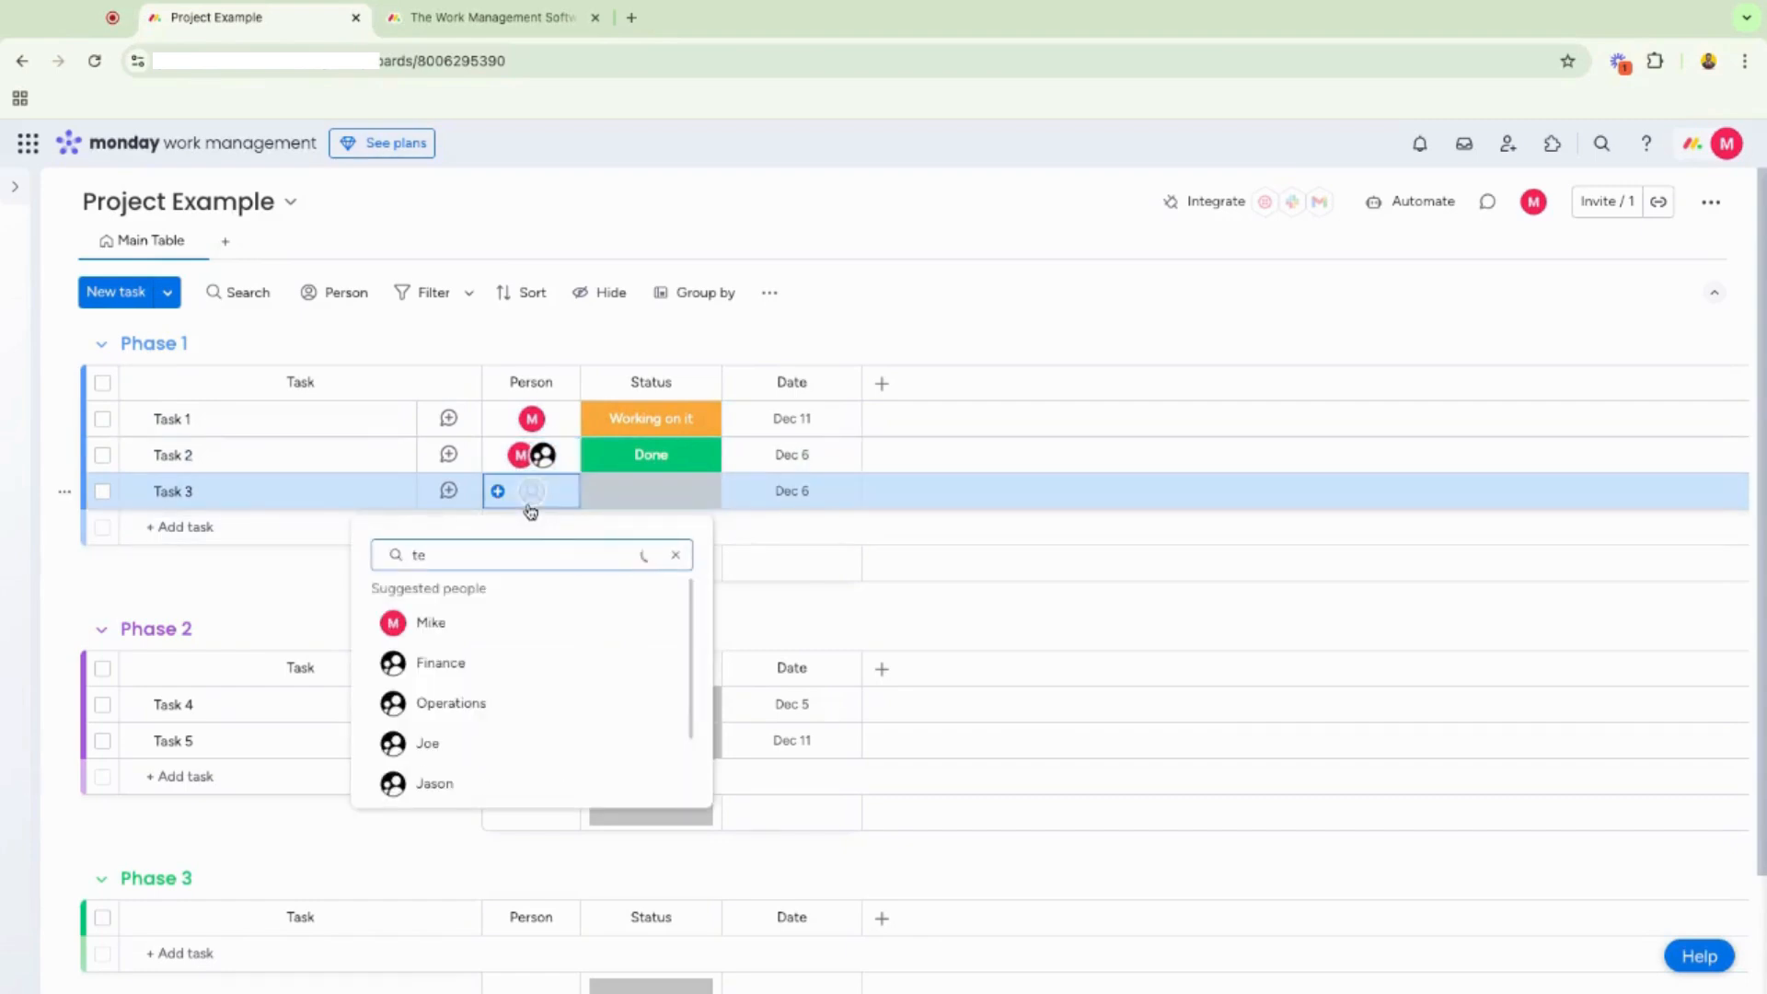
key("BackSpace")
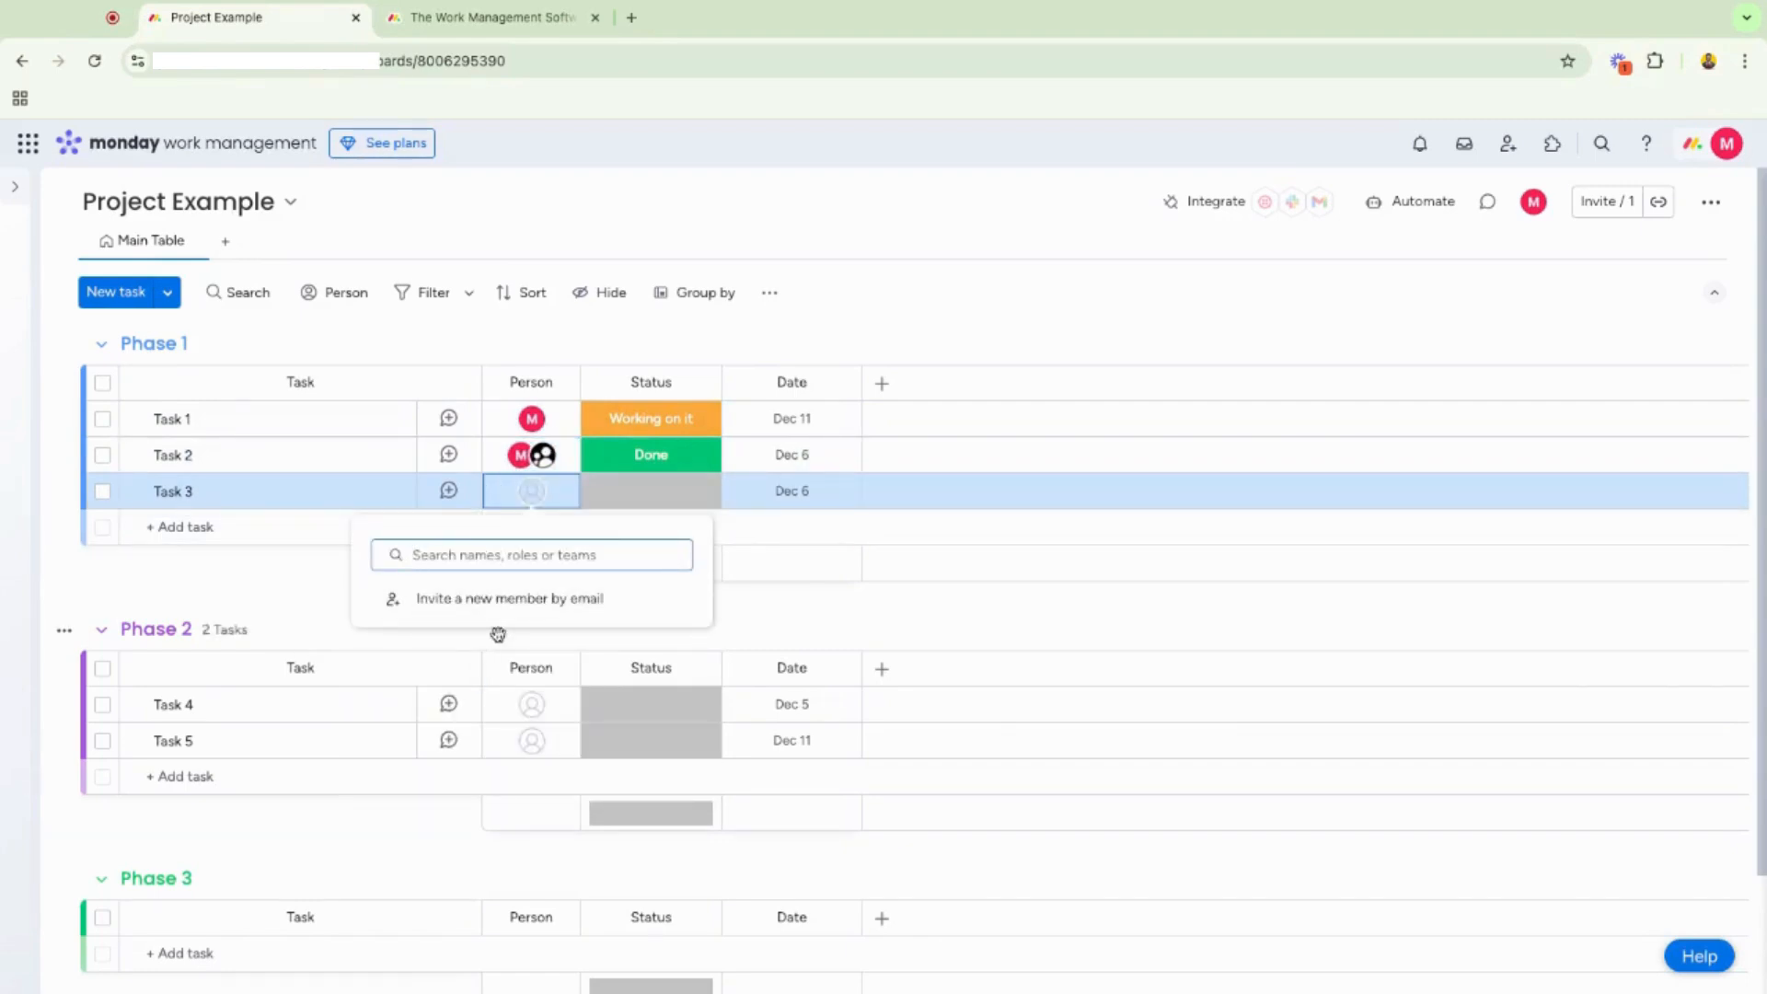
left_click(482, 667)
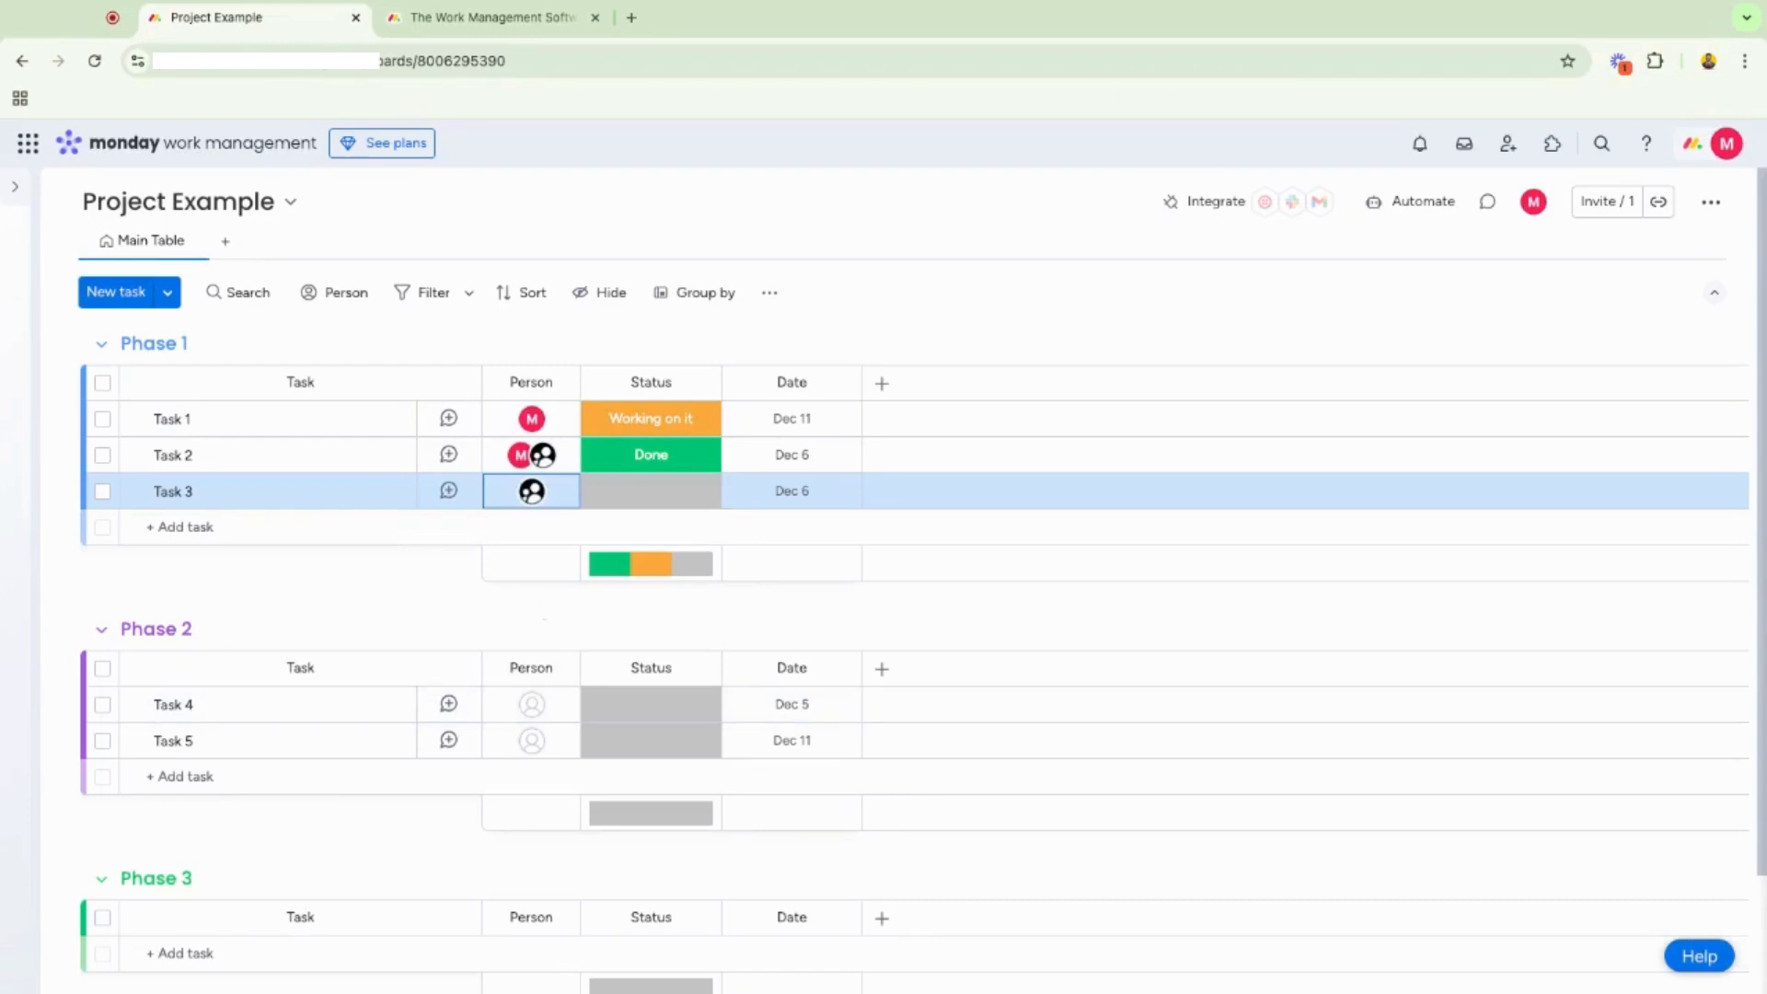
Rename the Person column as Owner.
left_click(529, 382)
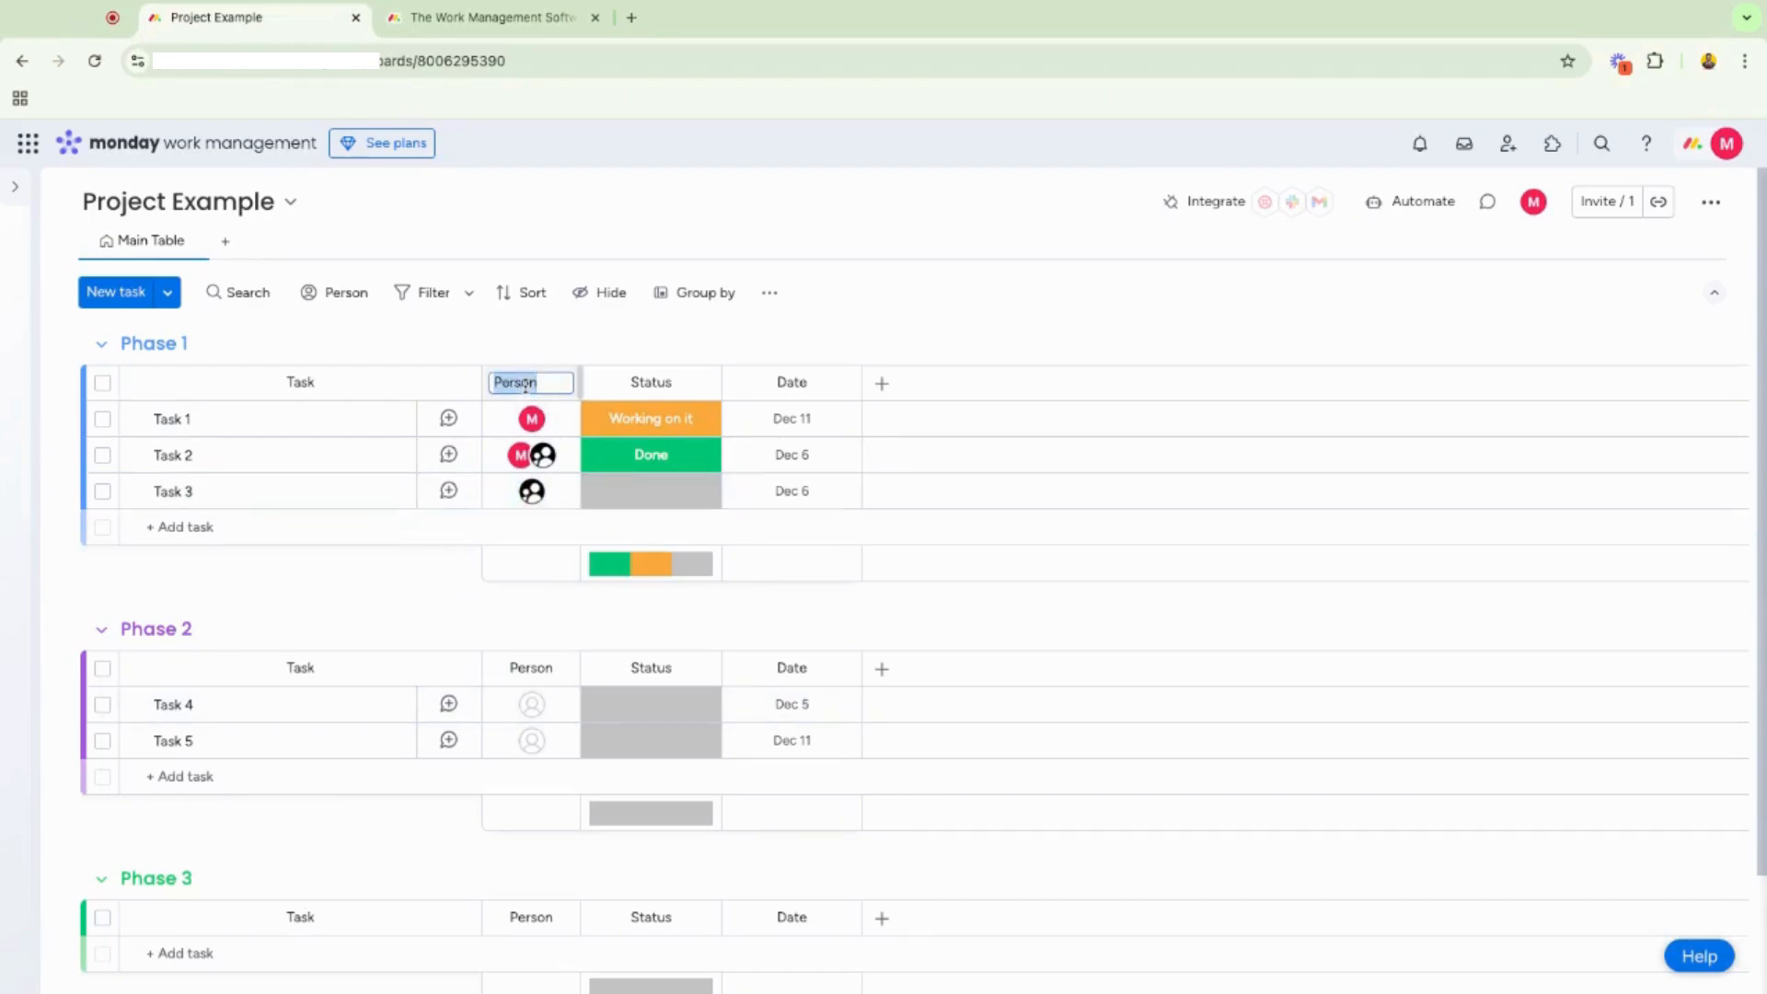
type("Owner")
key("Return")
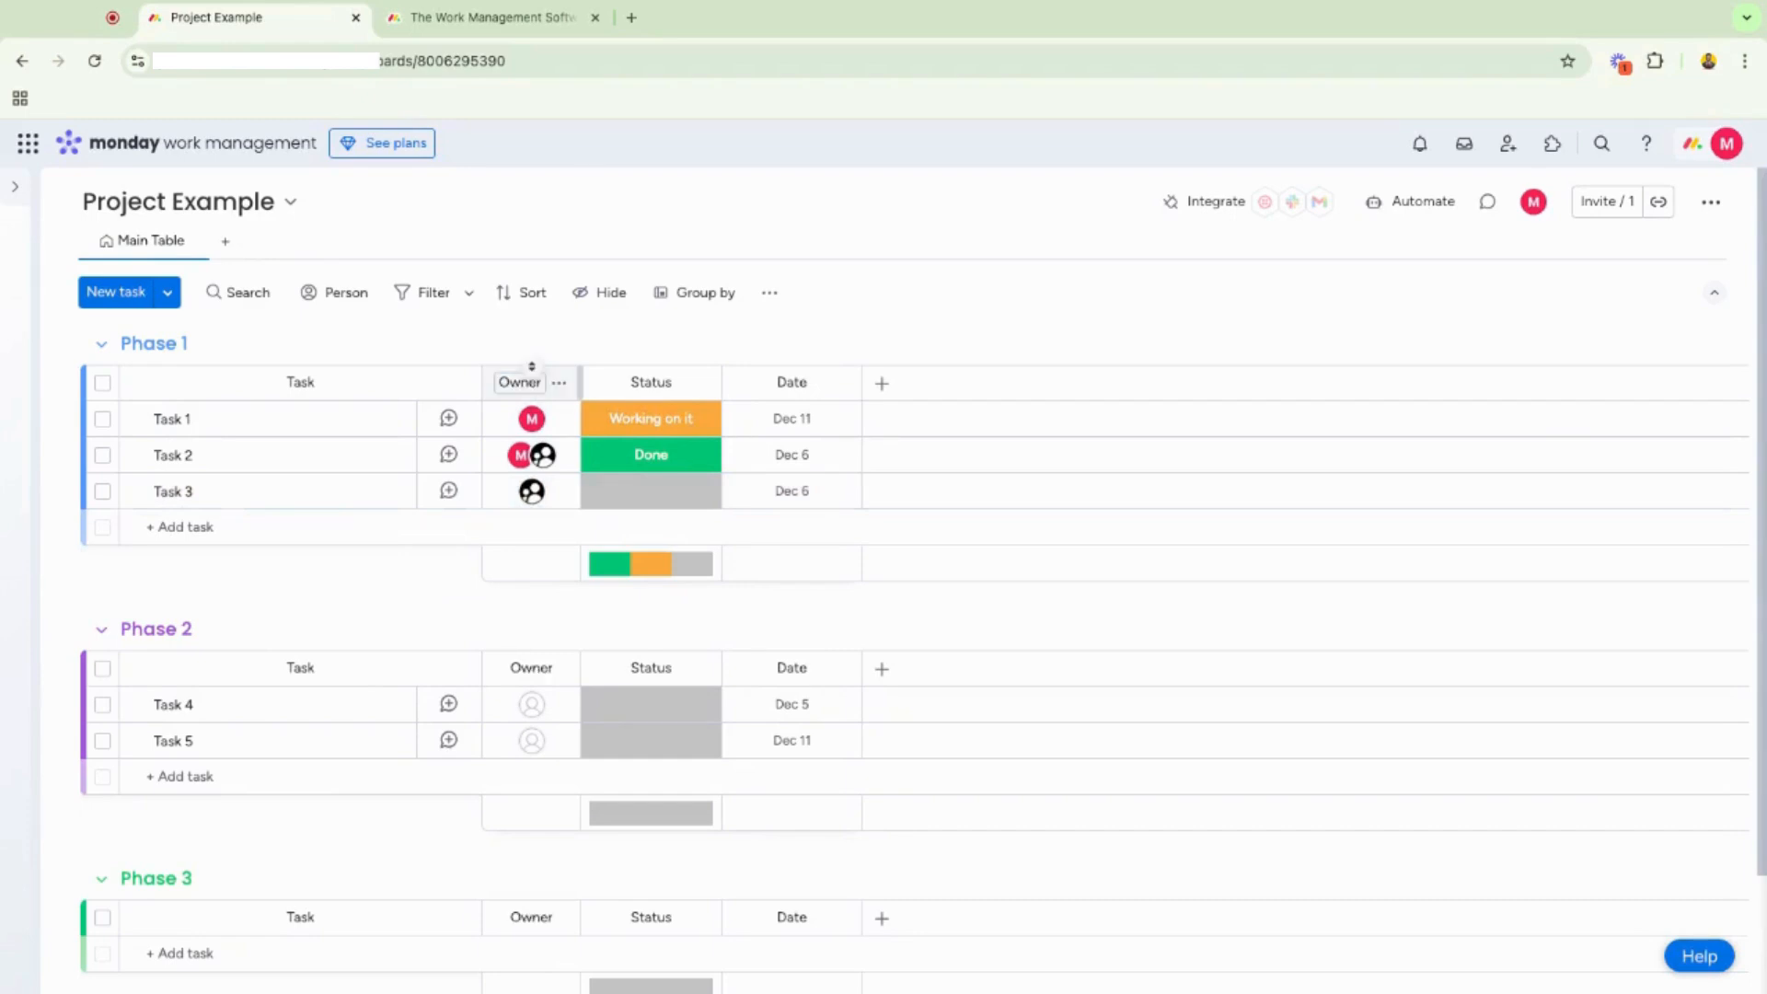
Add two new status labels named Ready to start and Upcoming Steps.
left_click(658, 493)
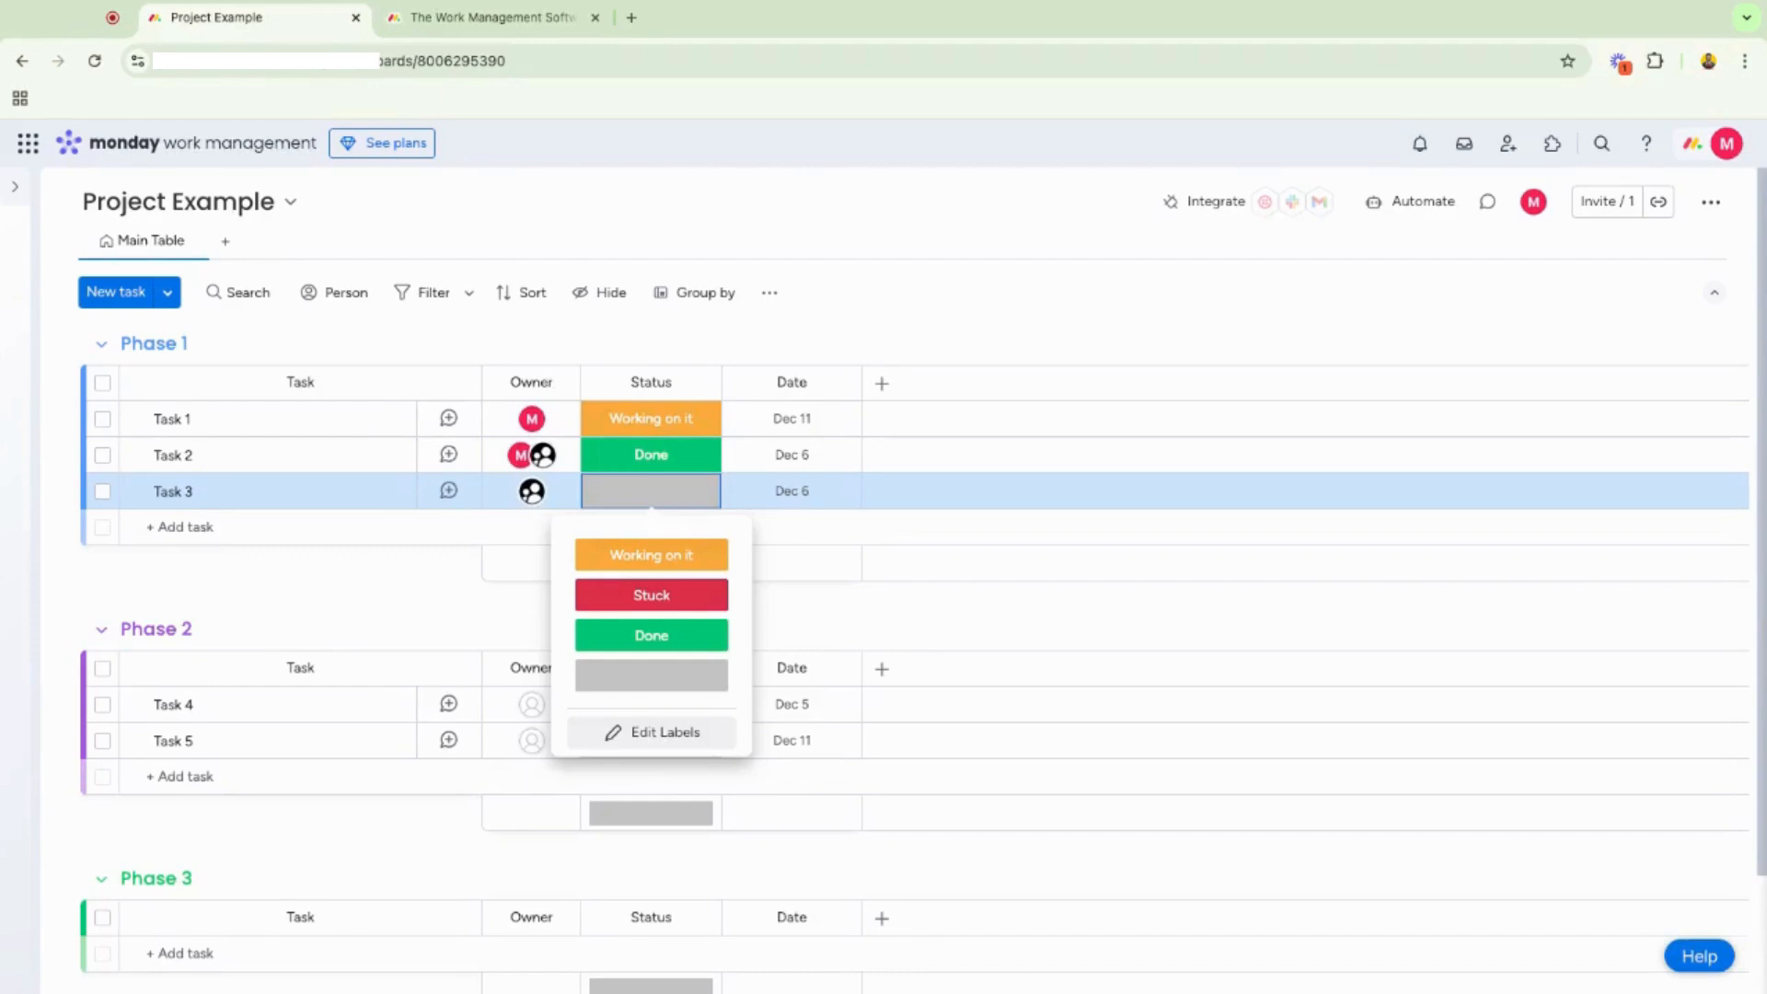
left_click(655, 731)
left_click(658, 714)
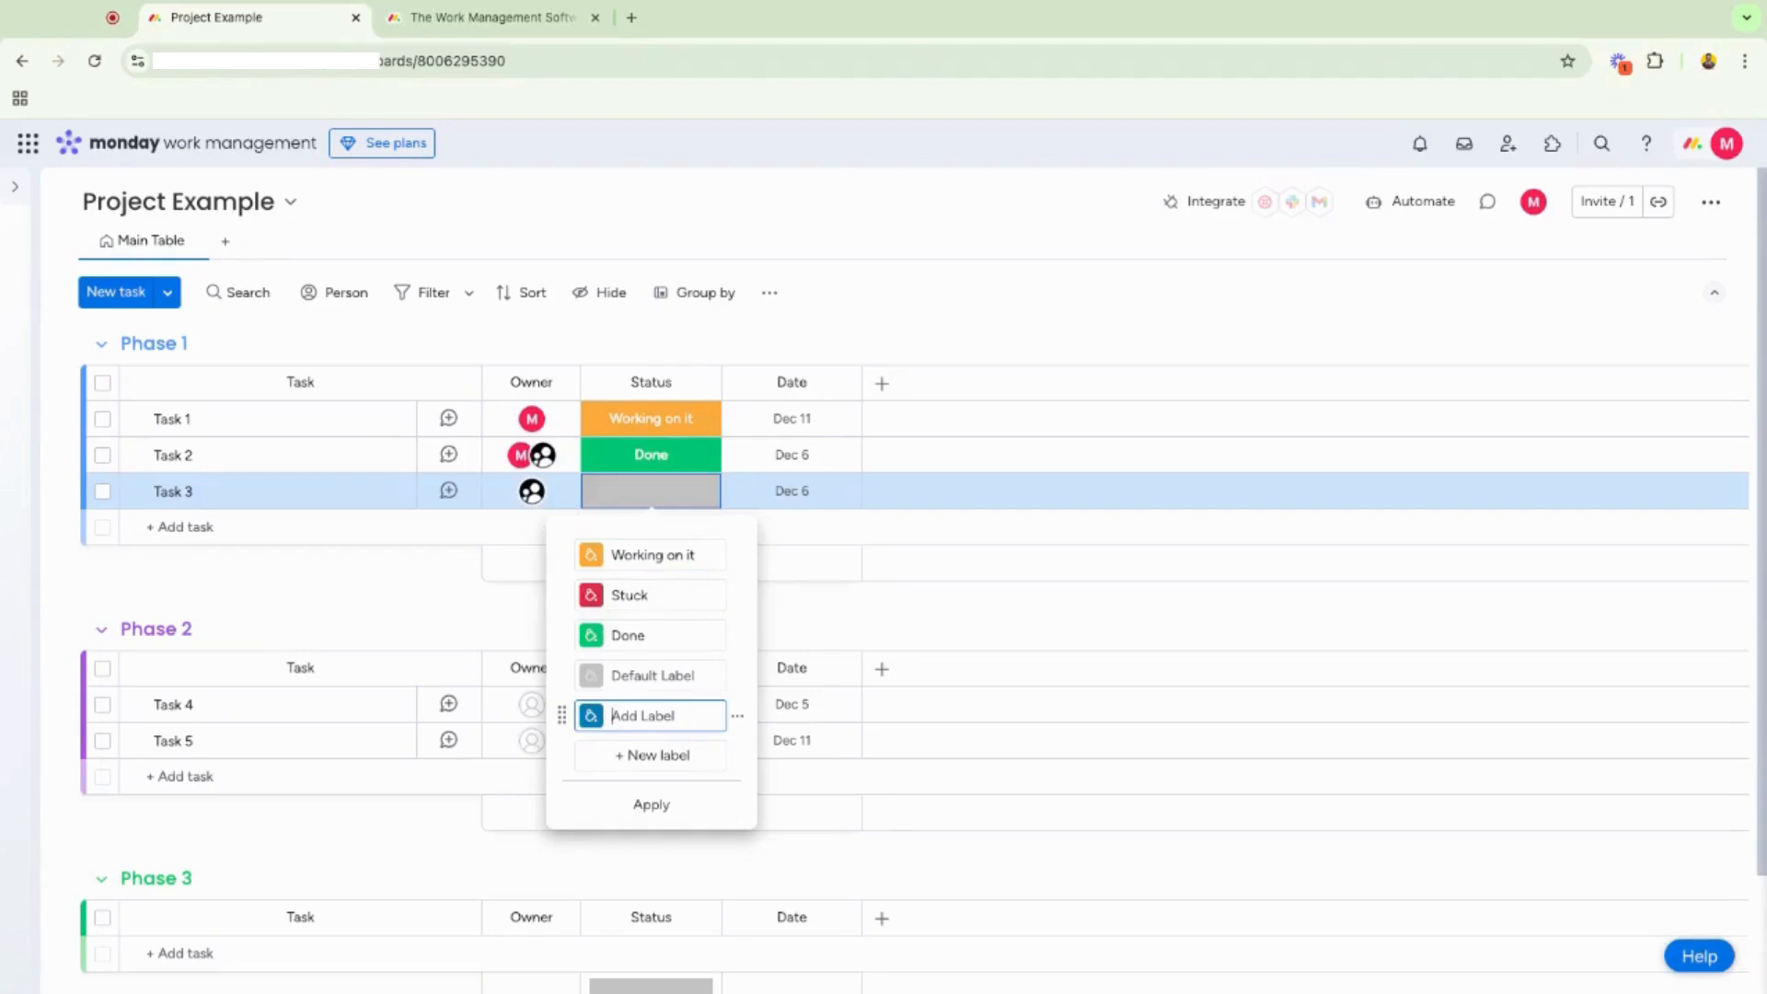
type("Ready to start")
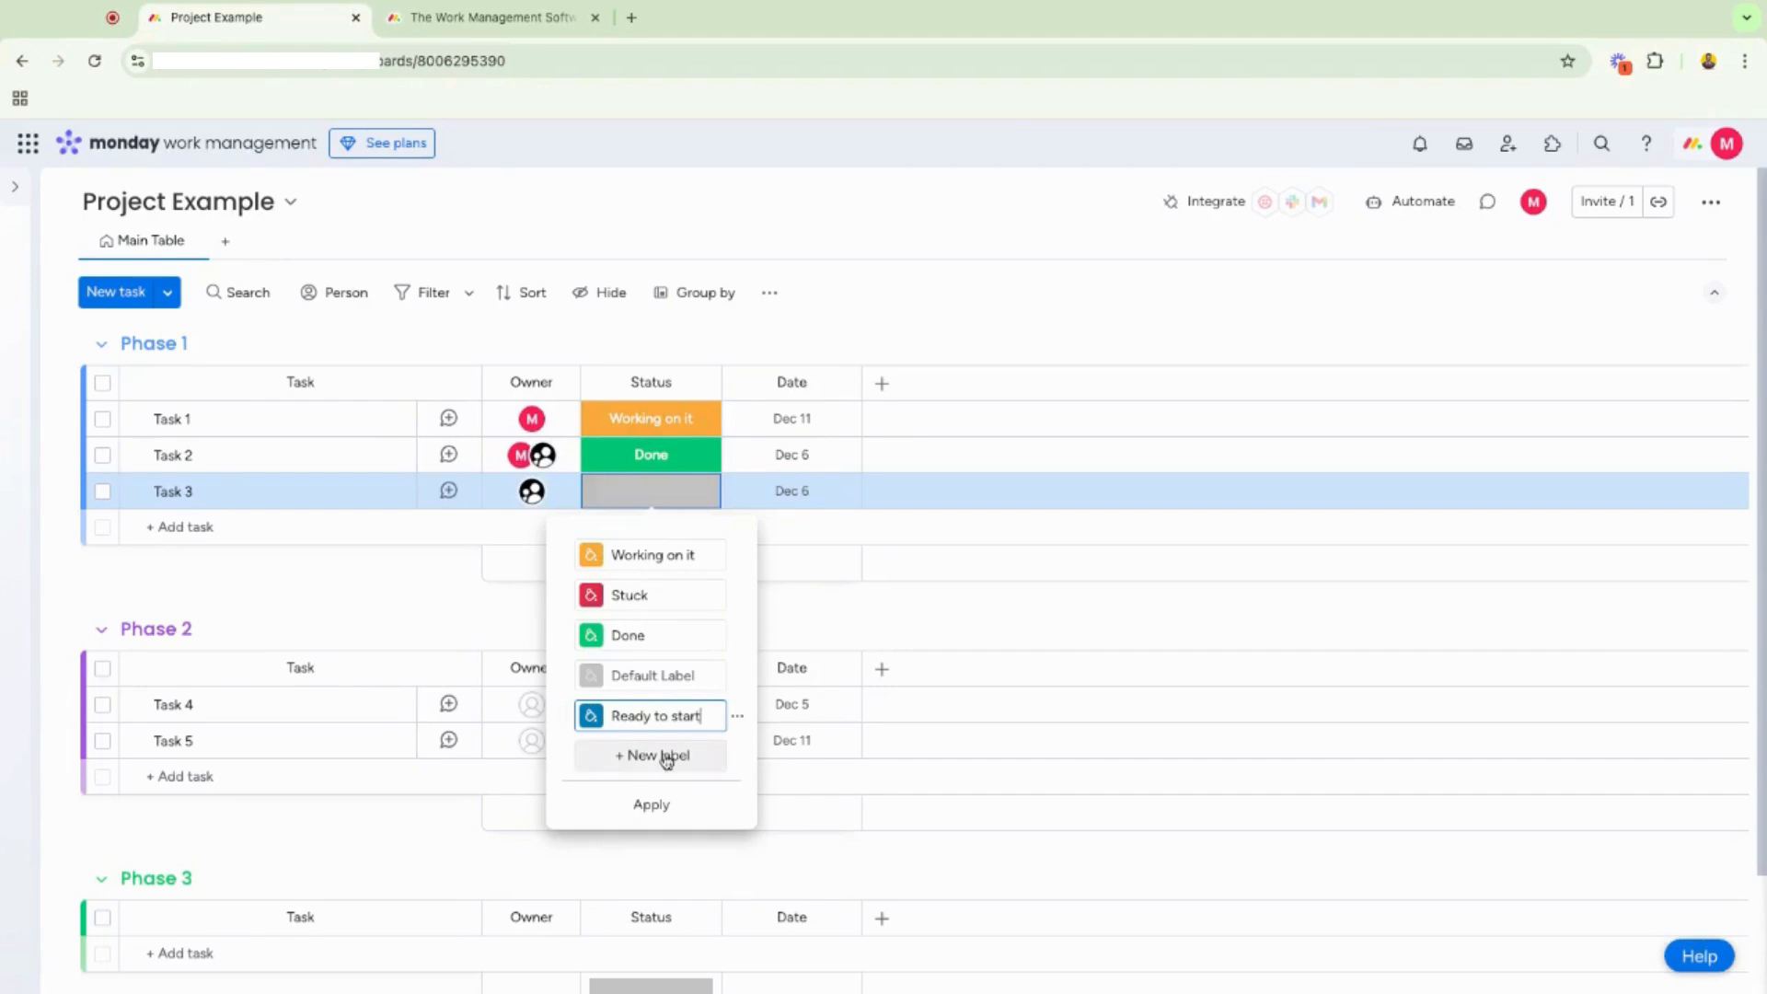
left_click(663, 756)
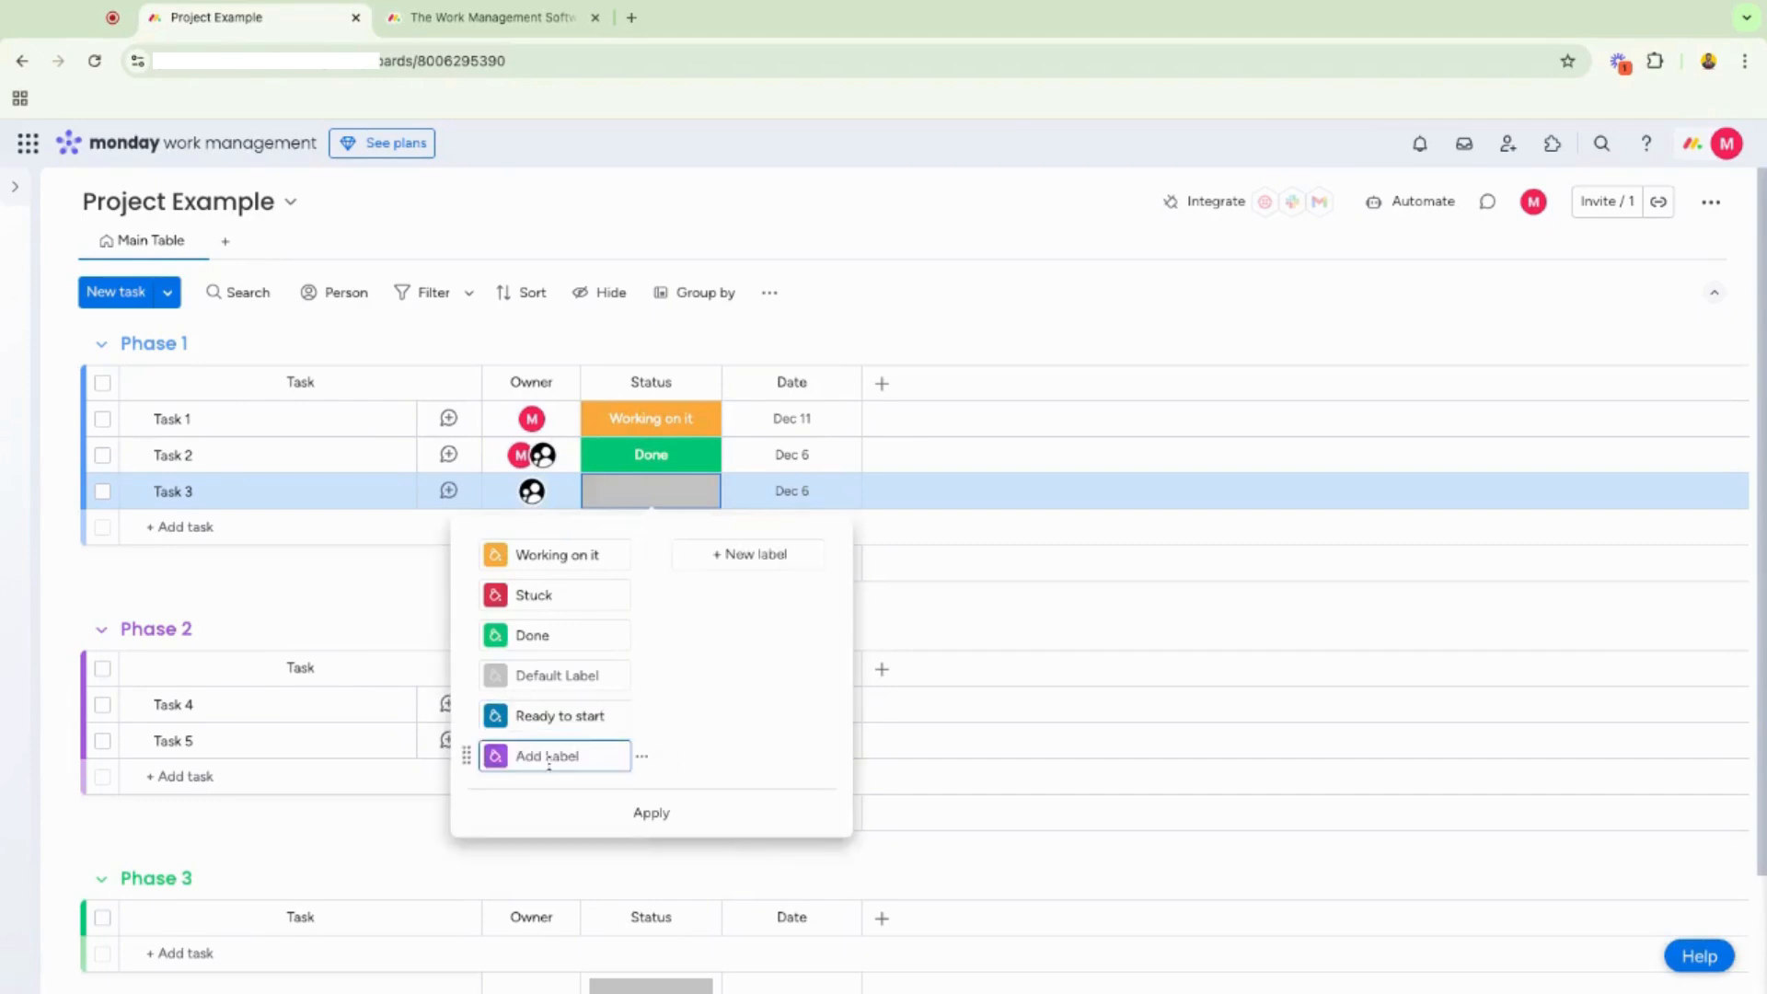
type("Upcoming Steps")
Add a status label named On Hold and color it black.
left_click(779, 563)
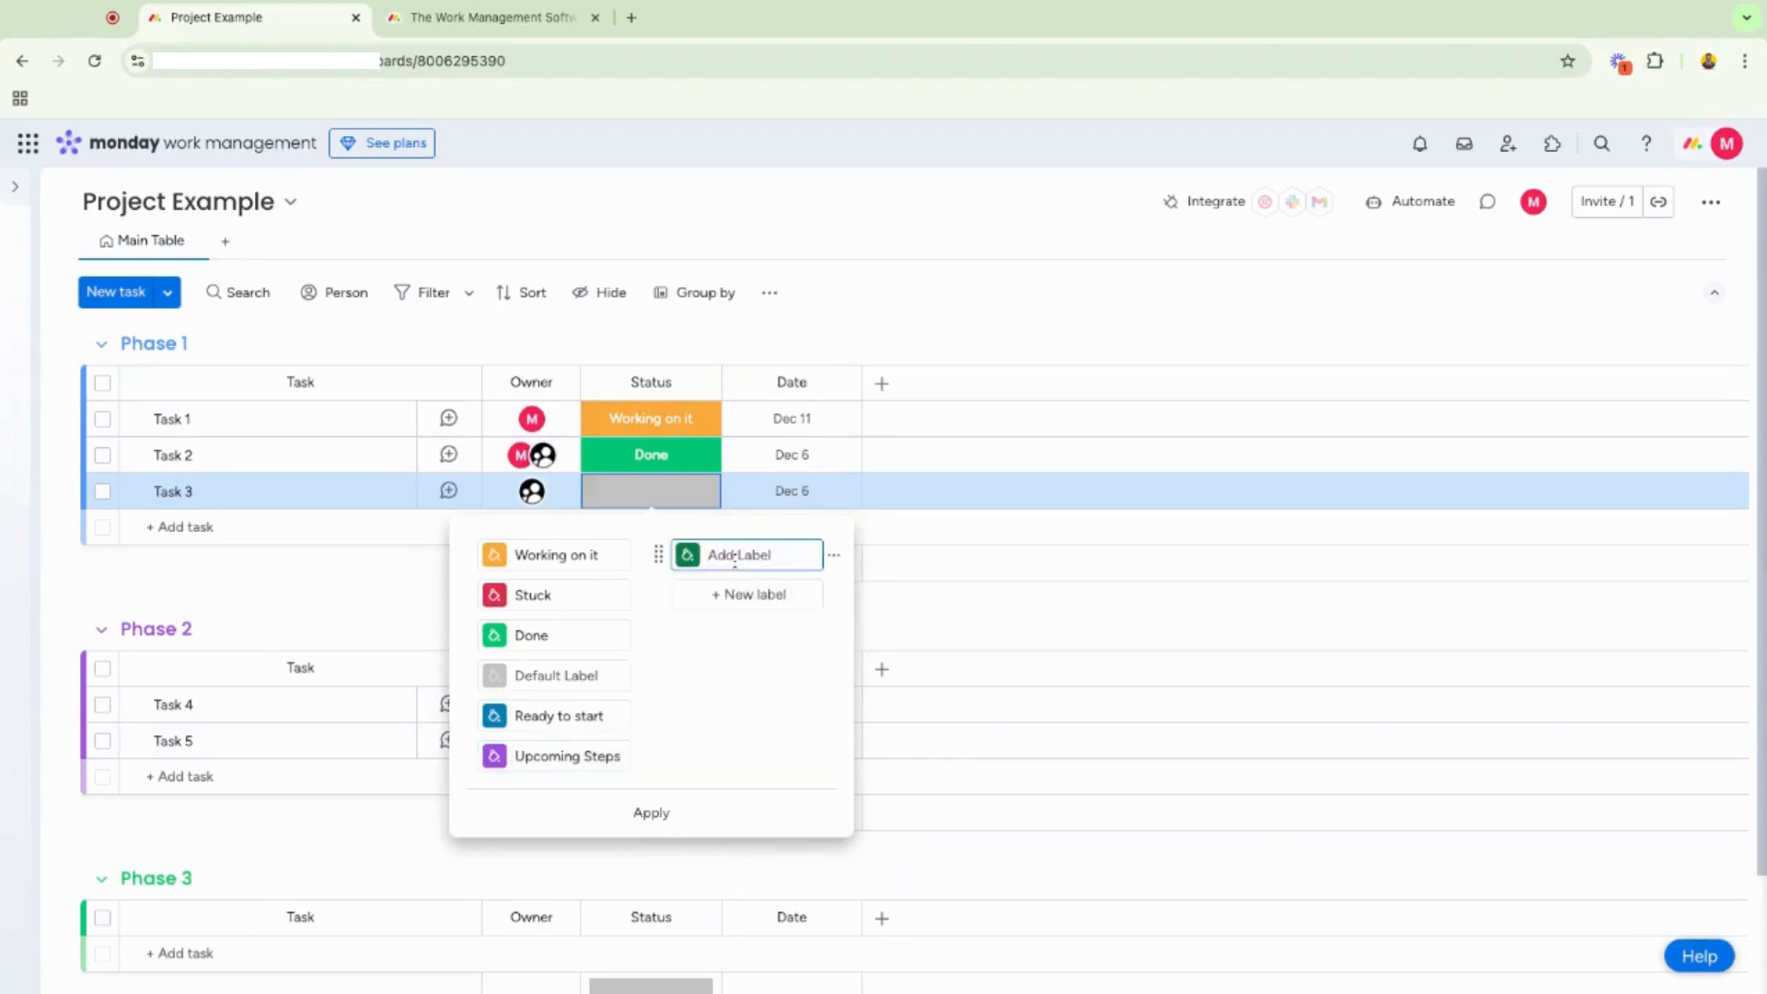
type("On Hold")
left_click(688, 555)
left_click(724, 758)
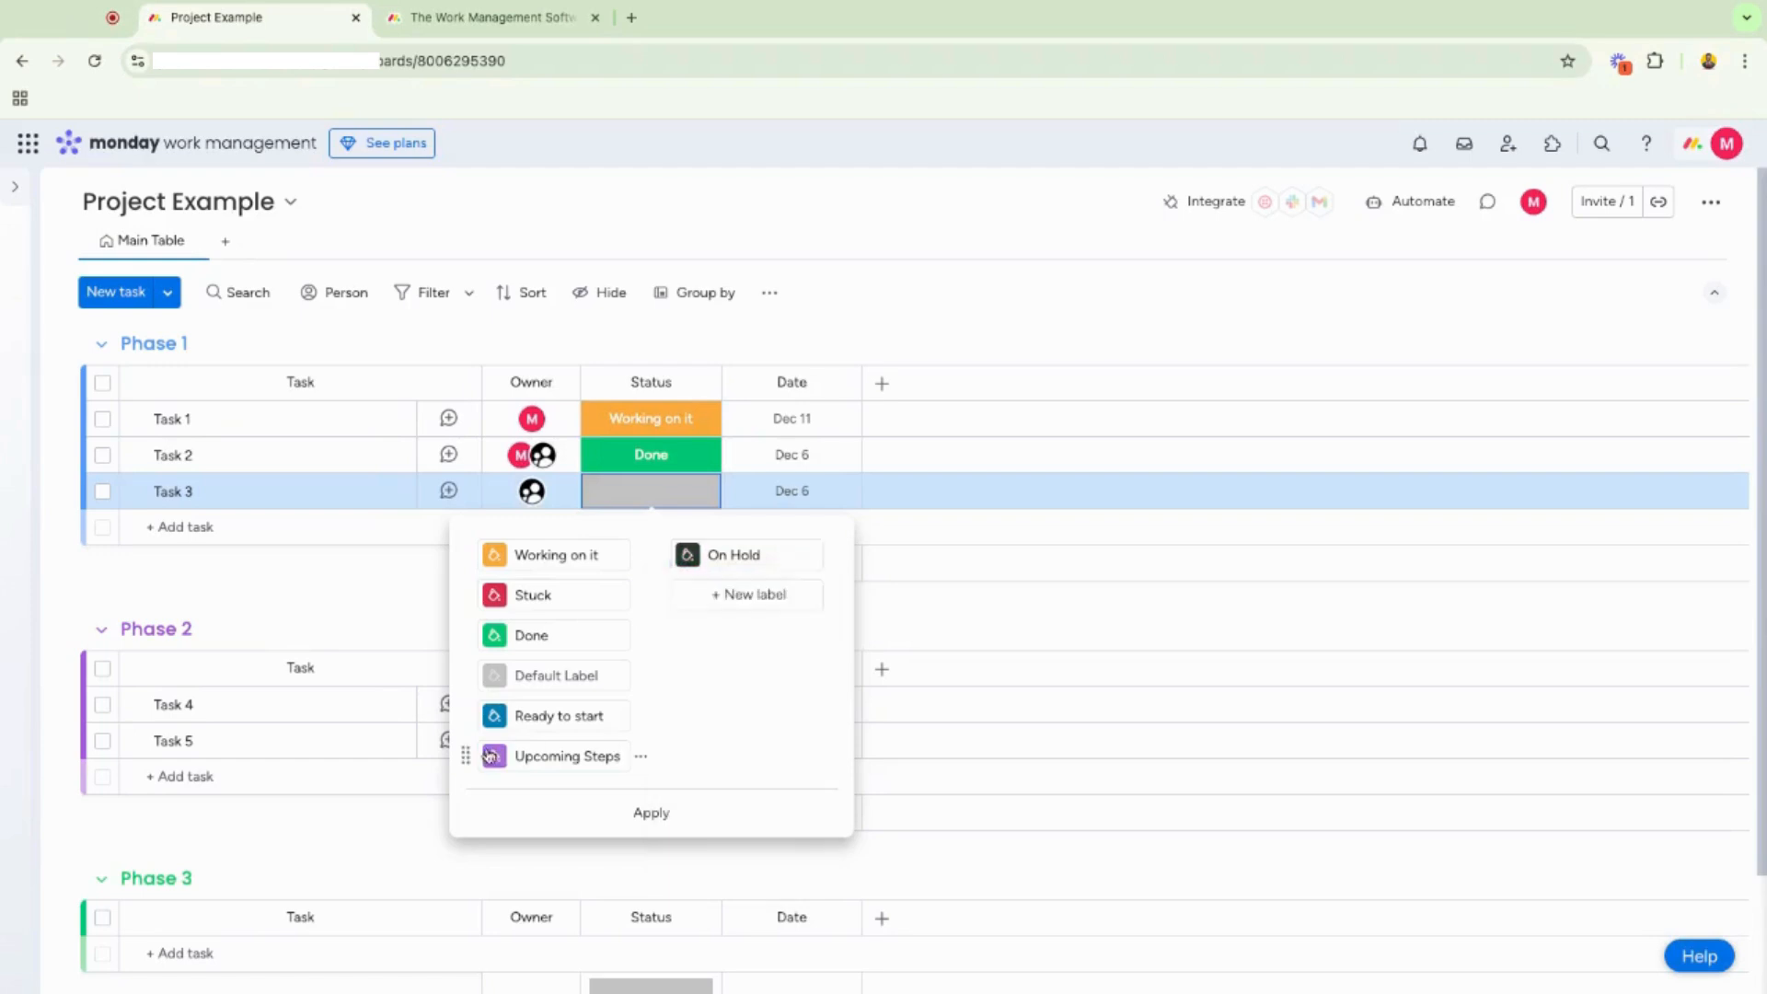
Recolor the Upcoming Steps label light blue and close the label editor.
left_click(493, 756)
left_click(533, 650)
key("Escape")
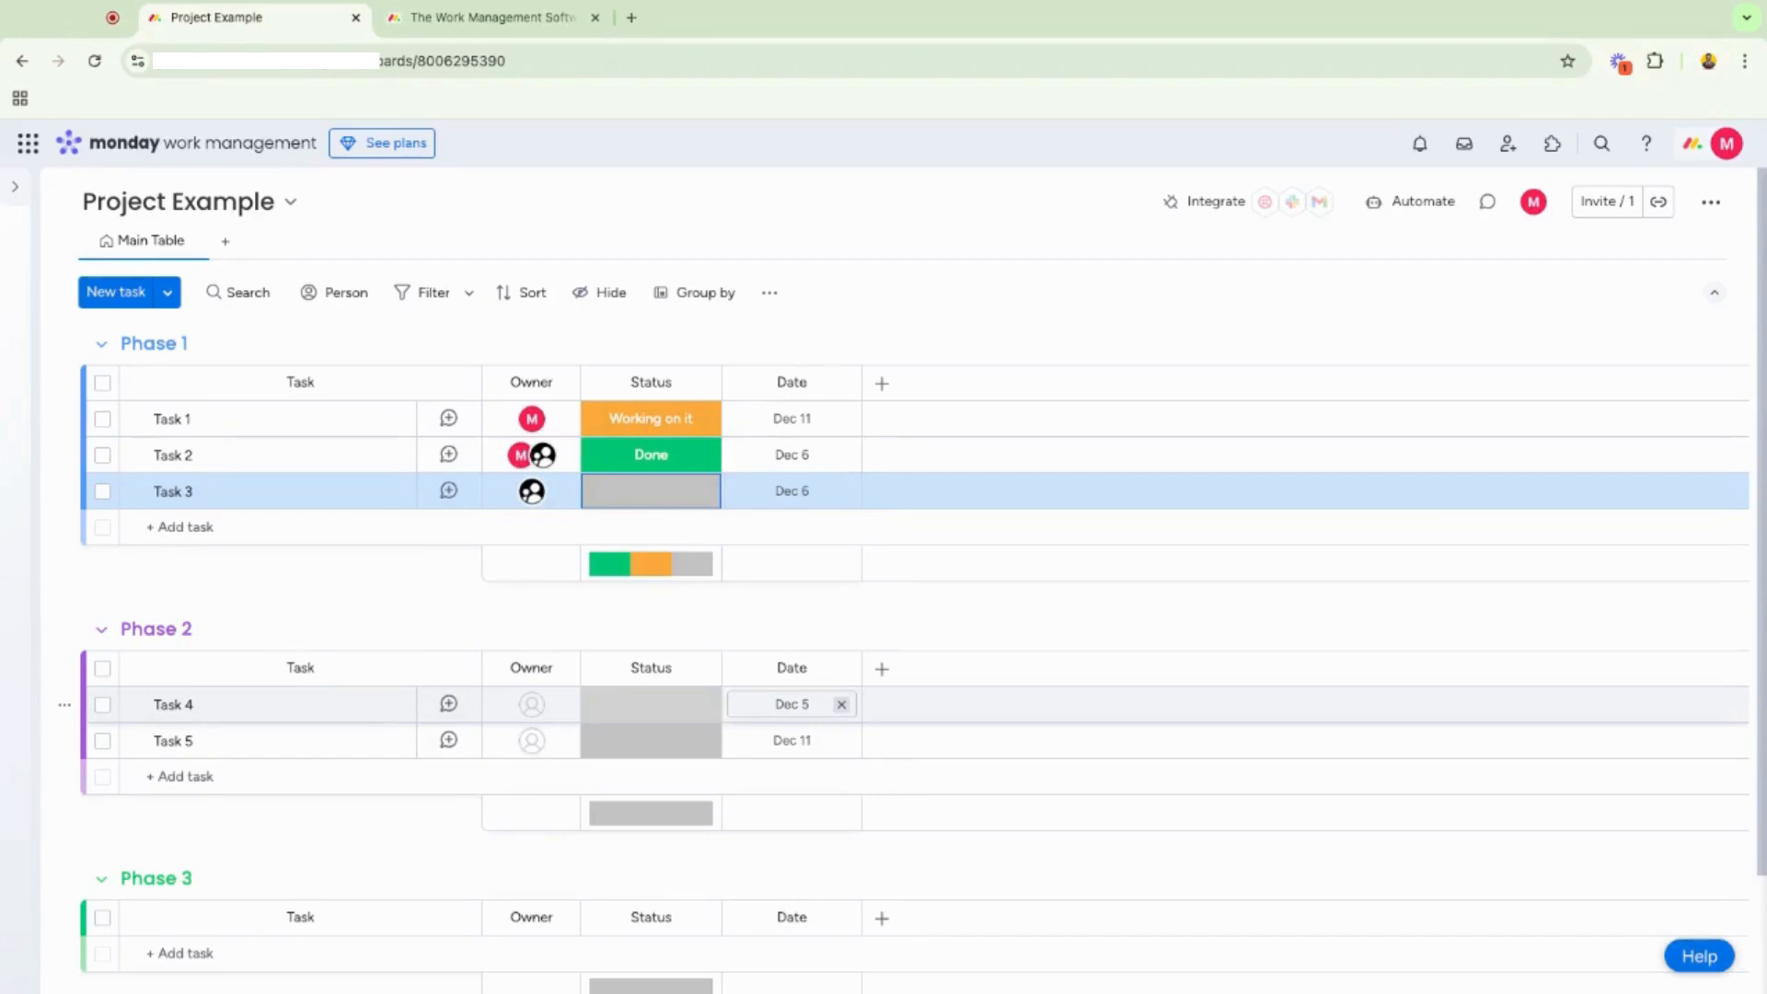
Set the status of all five tasks to Upcoming Steps at once, and clear the selection.
key("super+a")
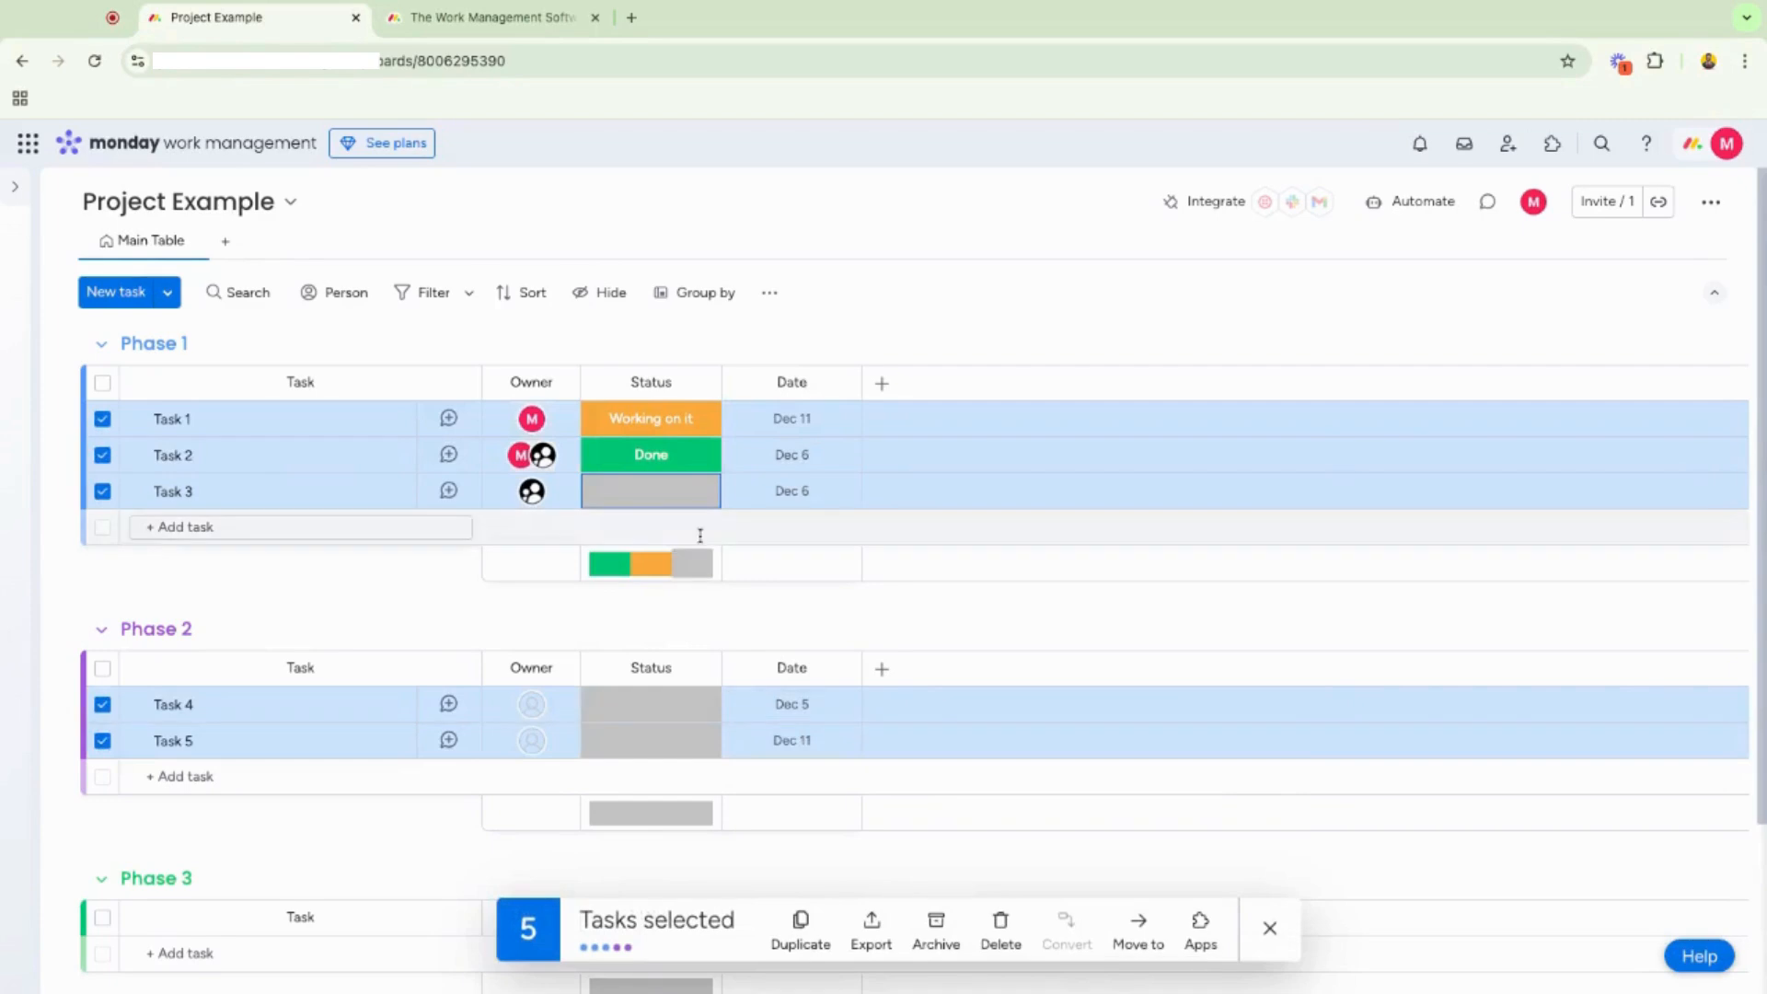
left_click(645, 432)
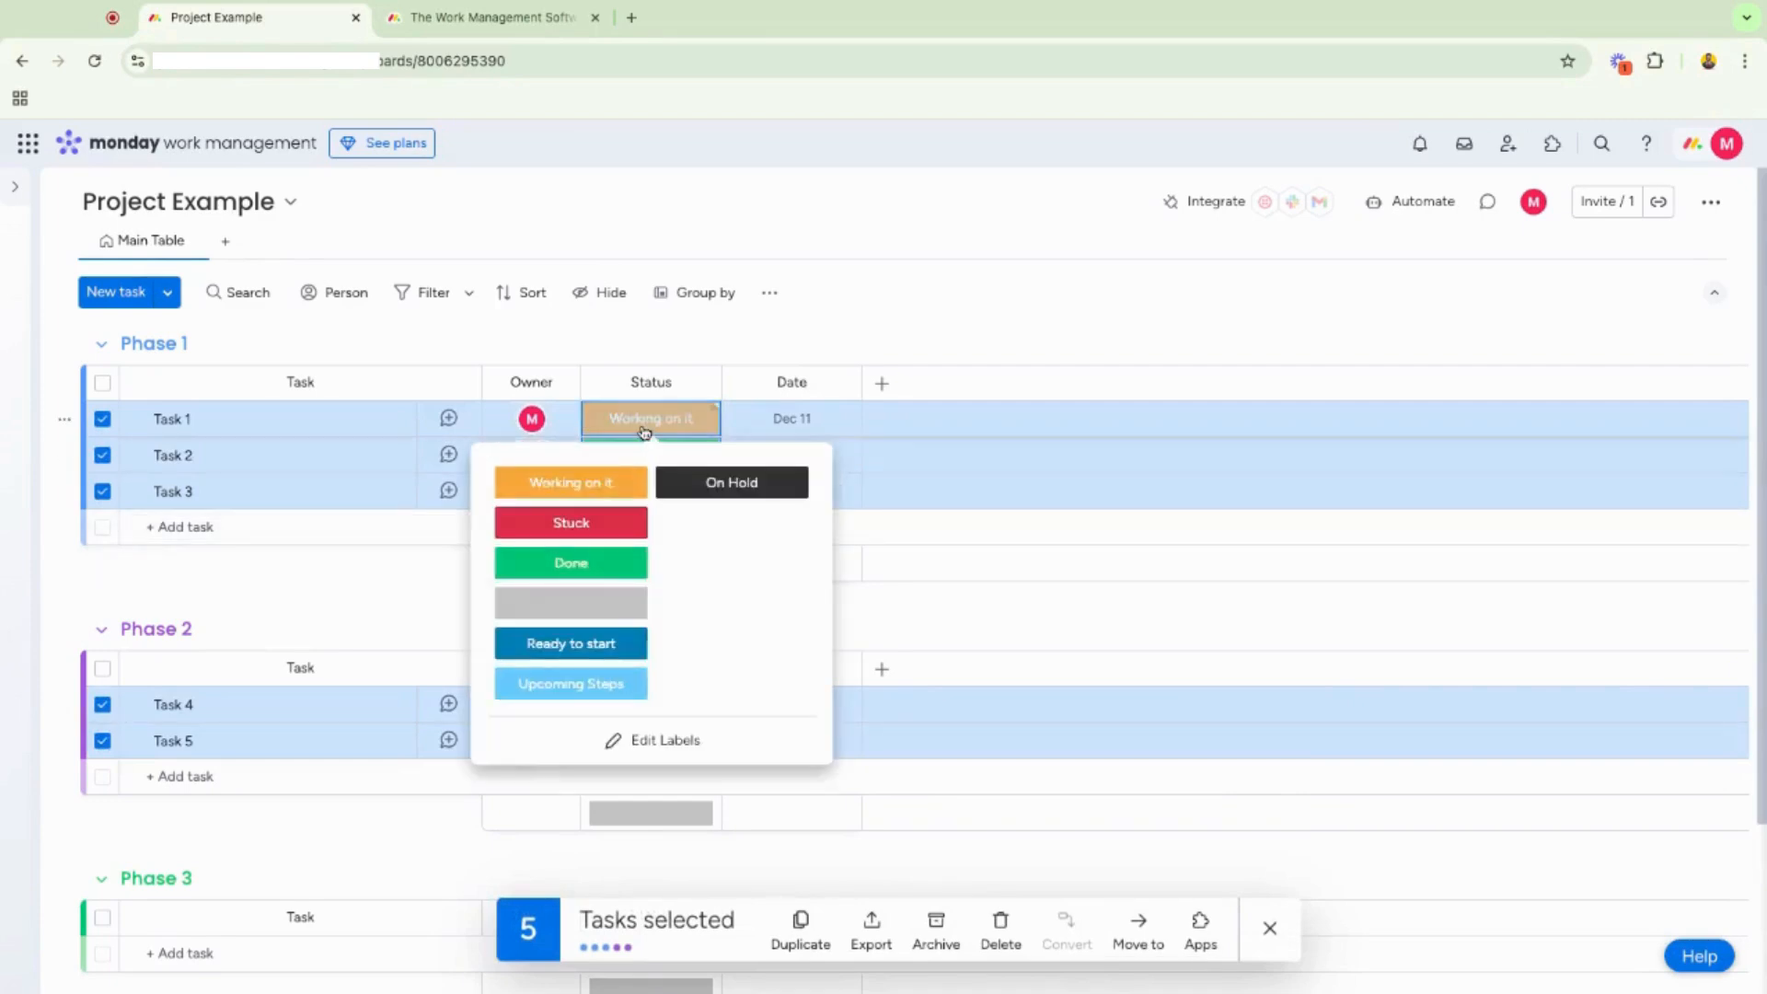
left_click(594, 687)
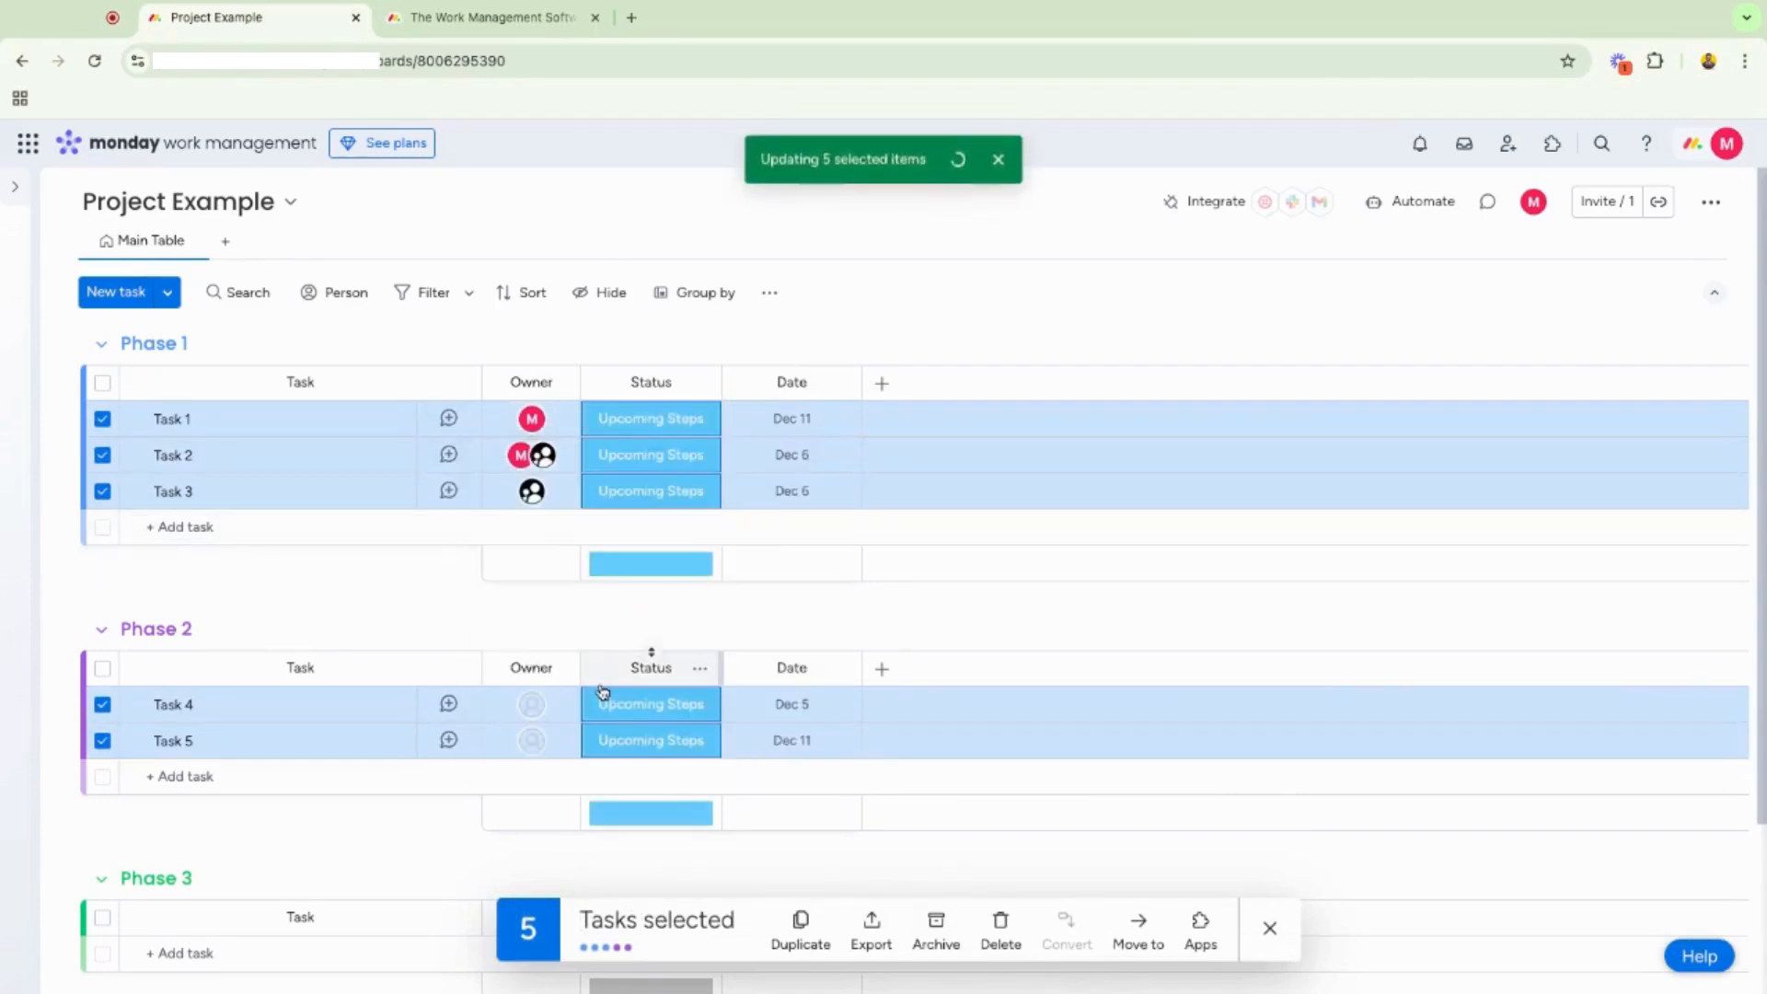
left_click(1268, 937)
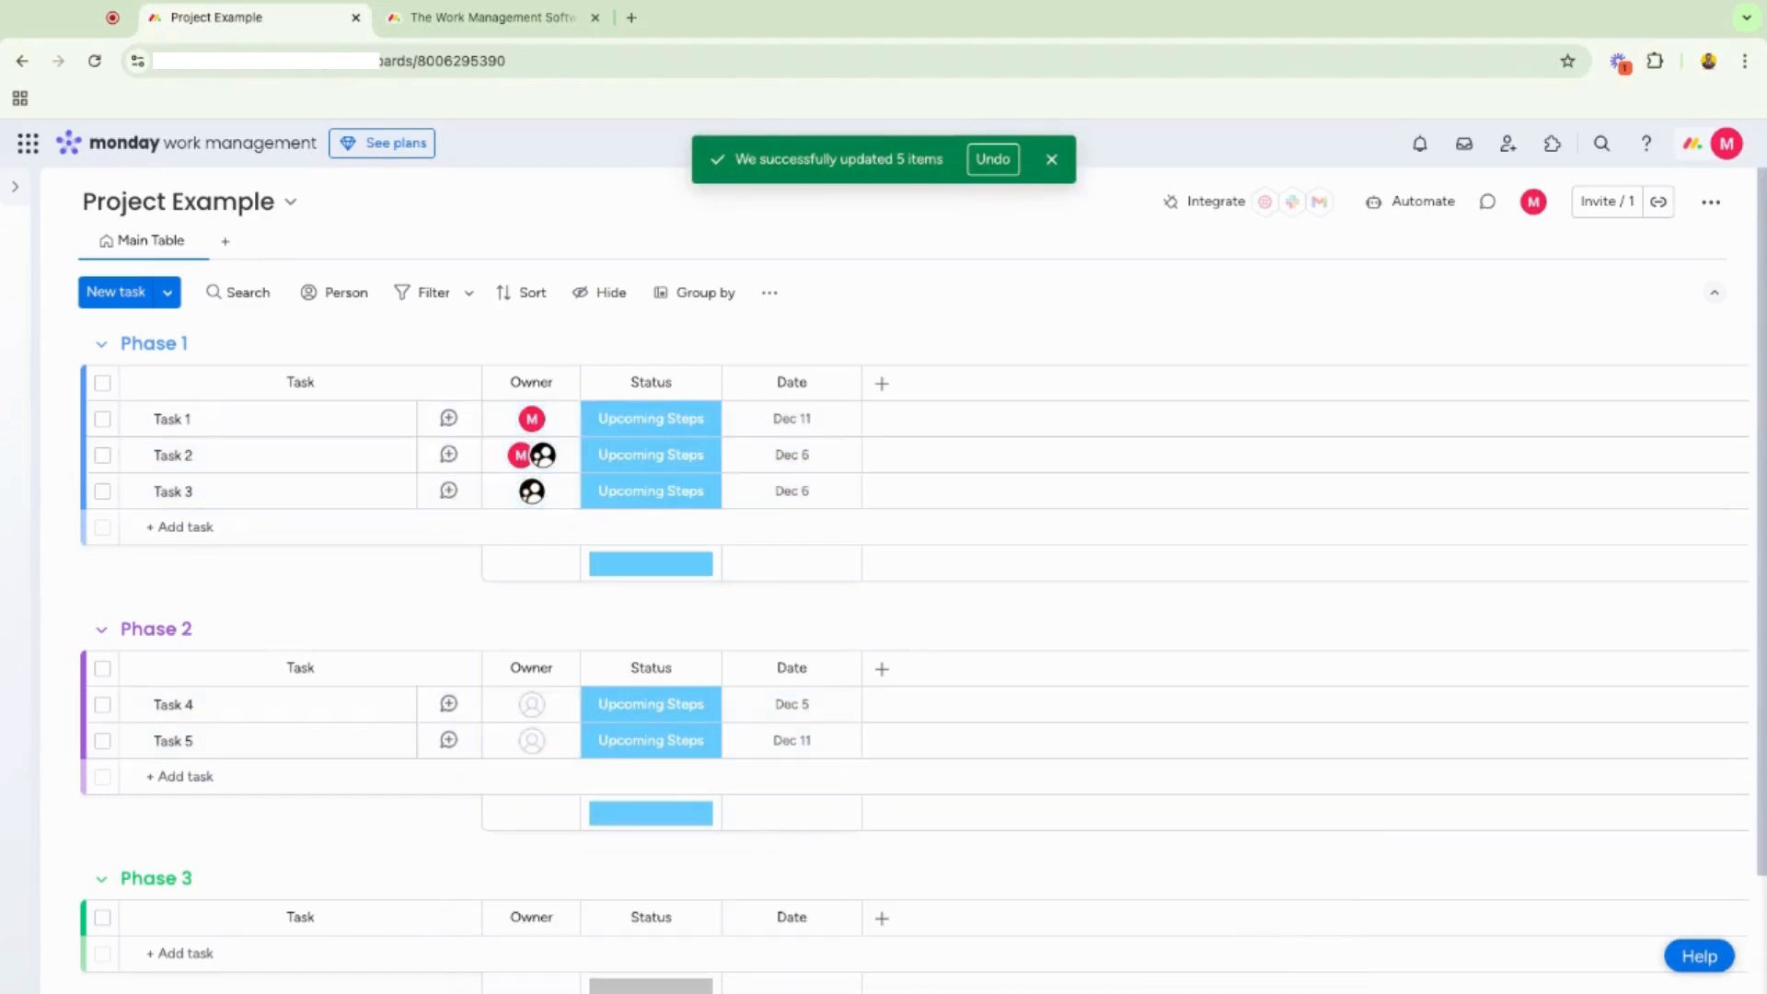
Delete the Date column from the board.
left_click(841, 383)
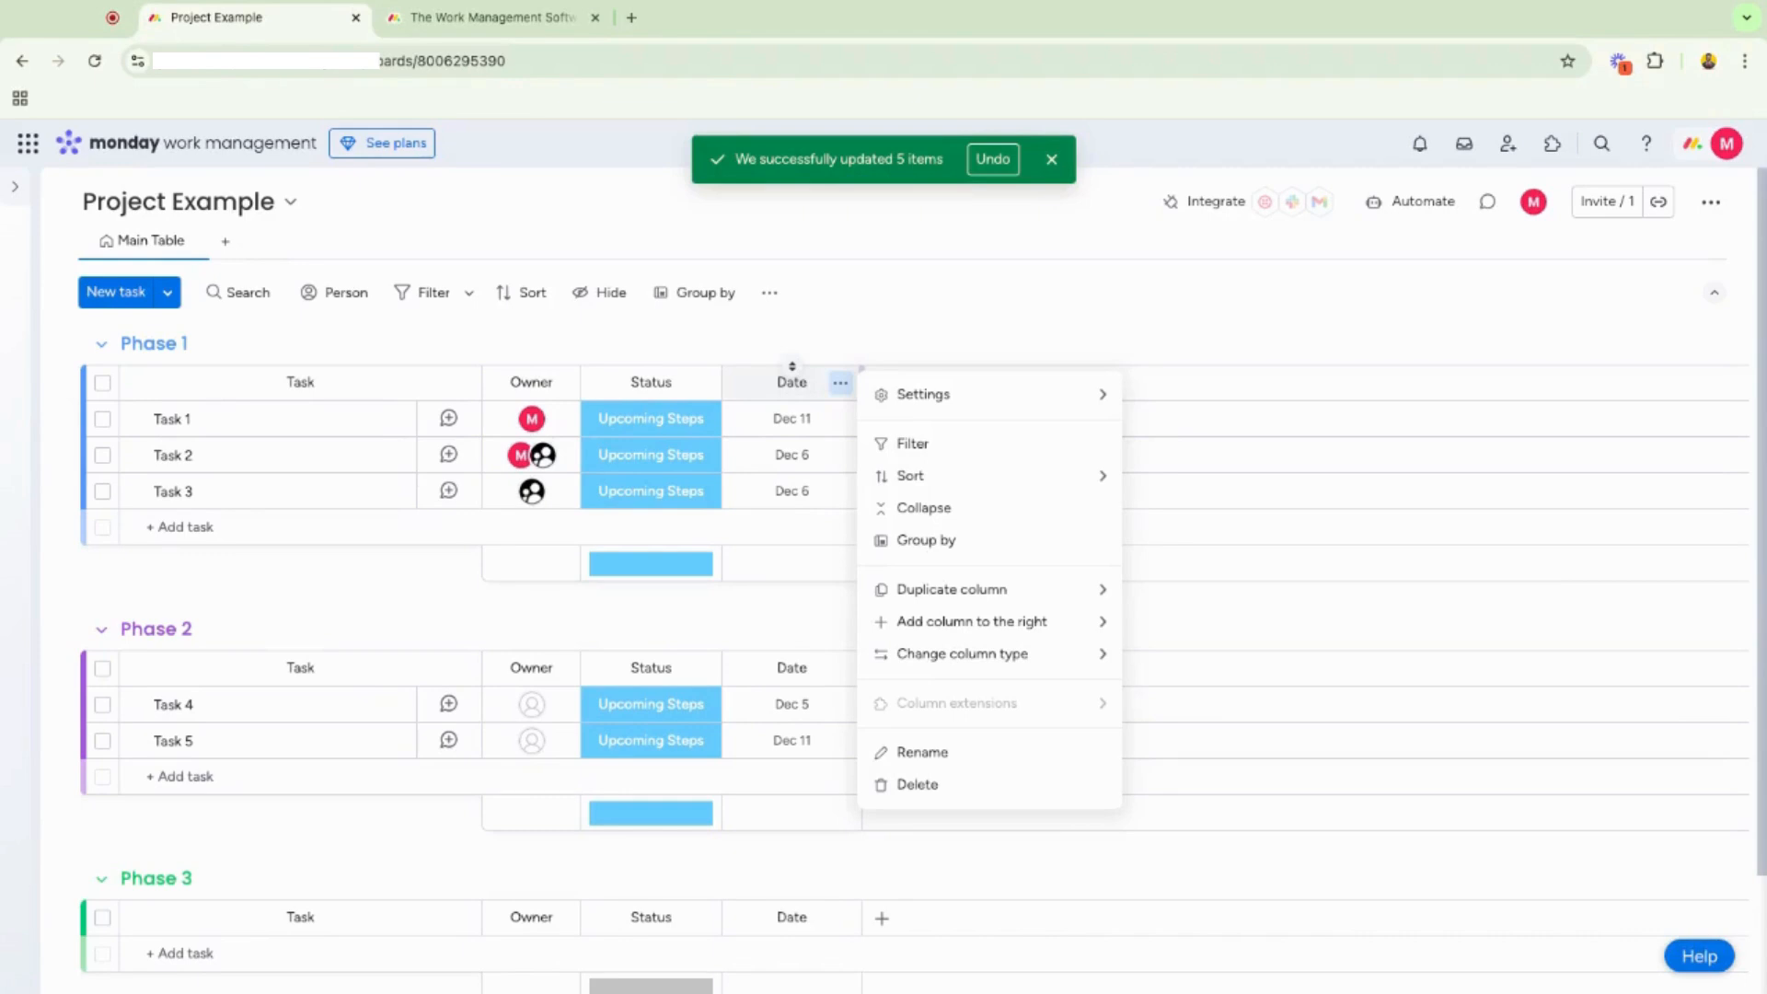
left_click(957, 784)
left_click(1121, 284)
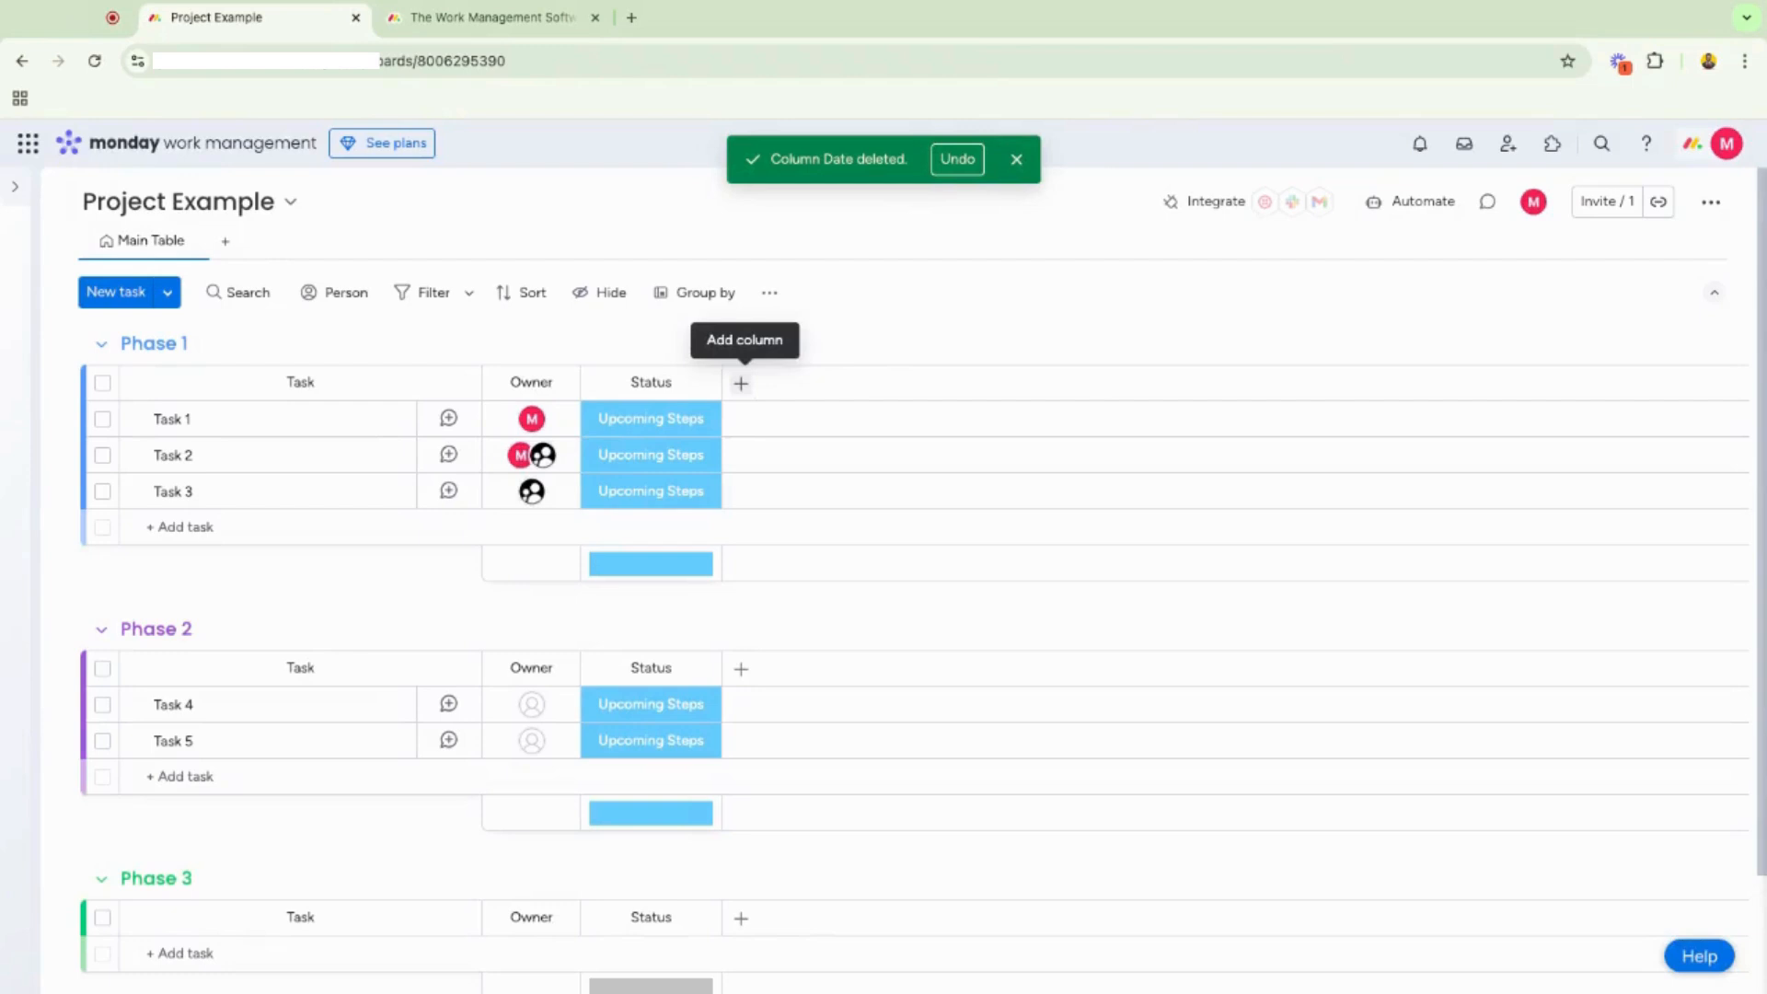
Add a Timeline column to the board from the Essentials section of the Column Center.
left_click(741, 384)
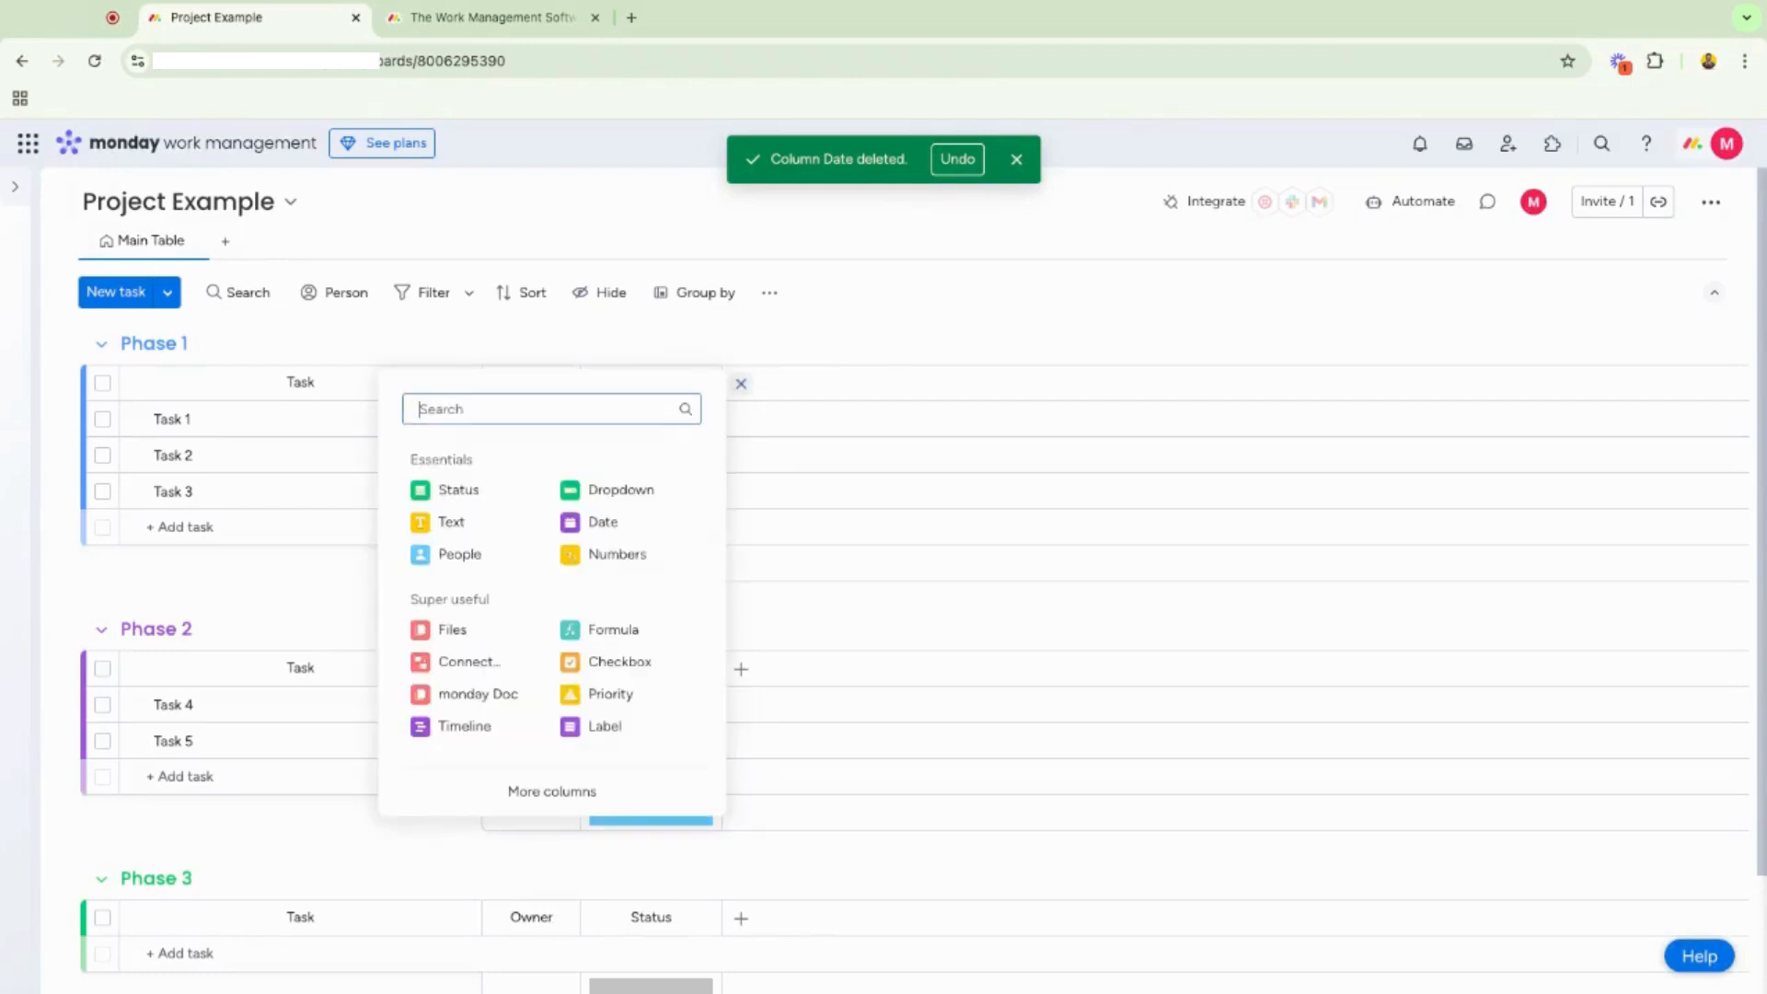
left_click(552, 792)
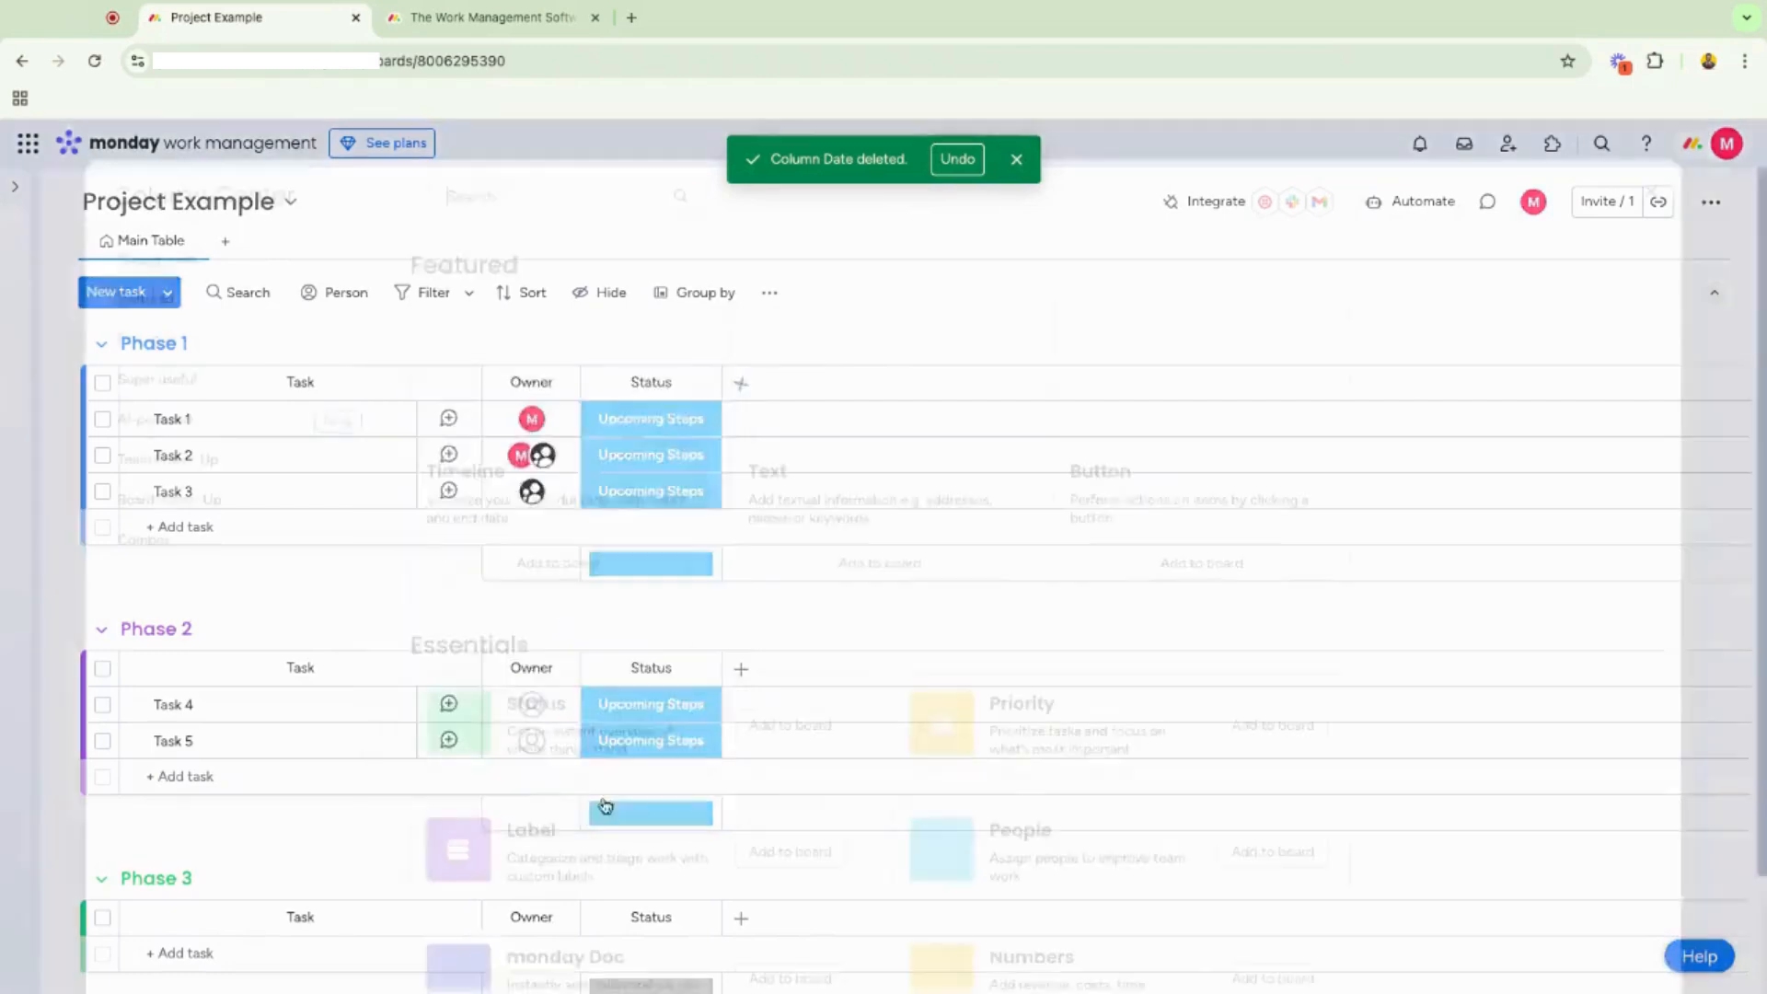
scroll(935, 631, "down", 3)
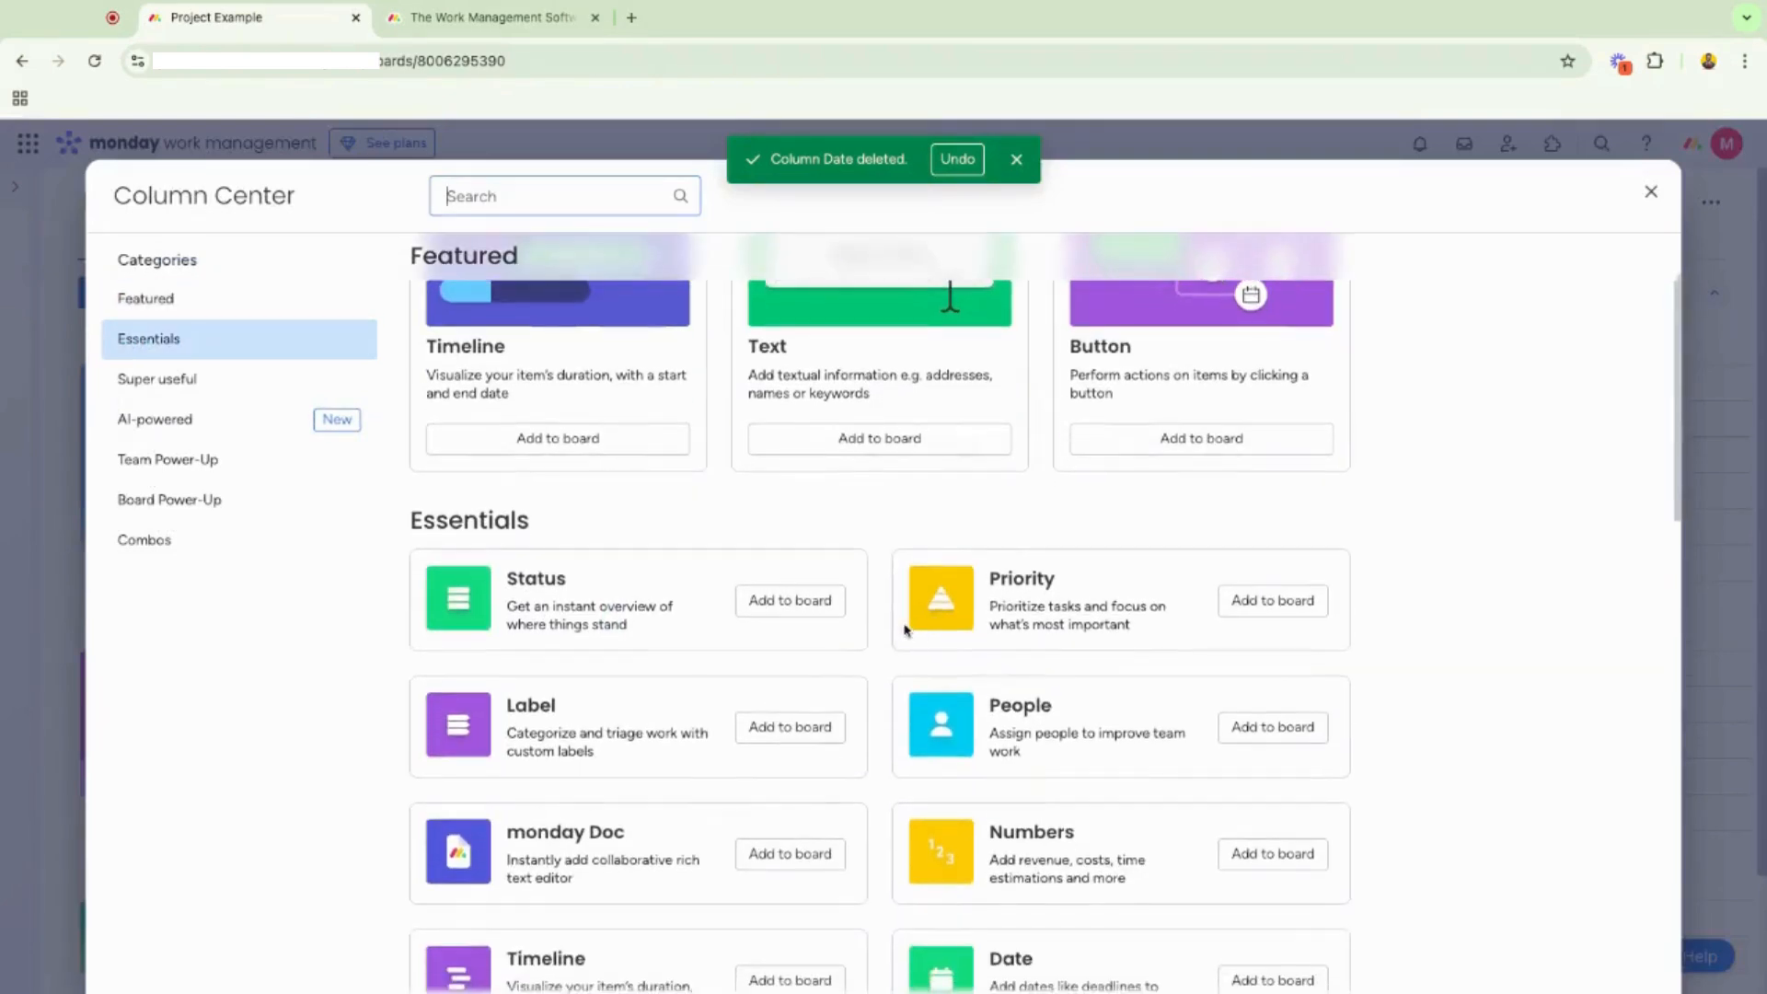
scroll(894, 642, "down", 1)
scroll(891, 640, "down", 1)
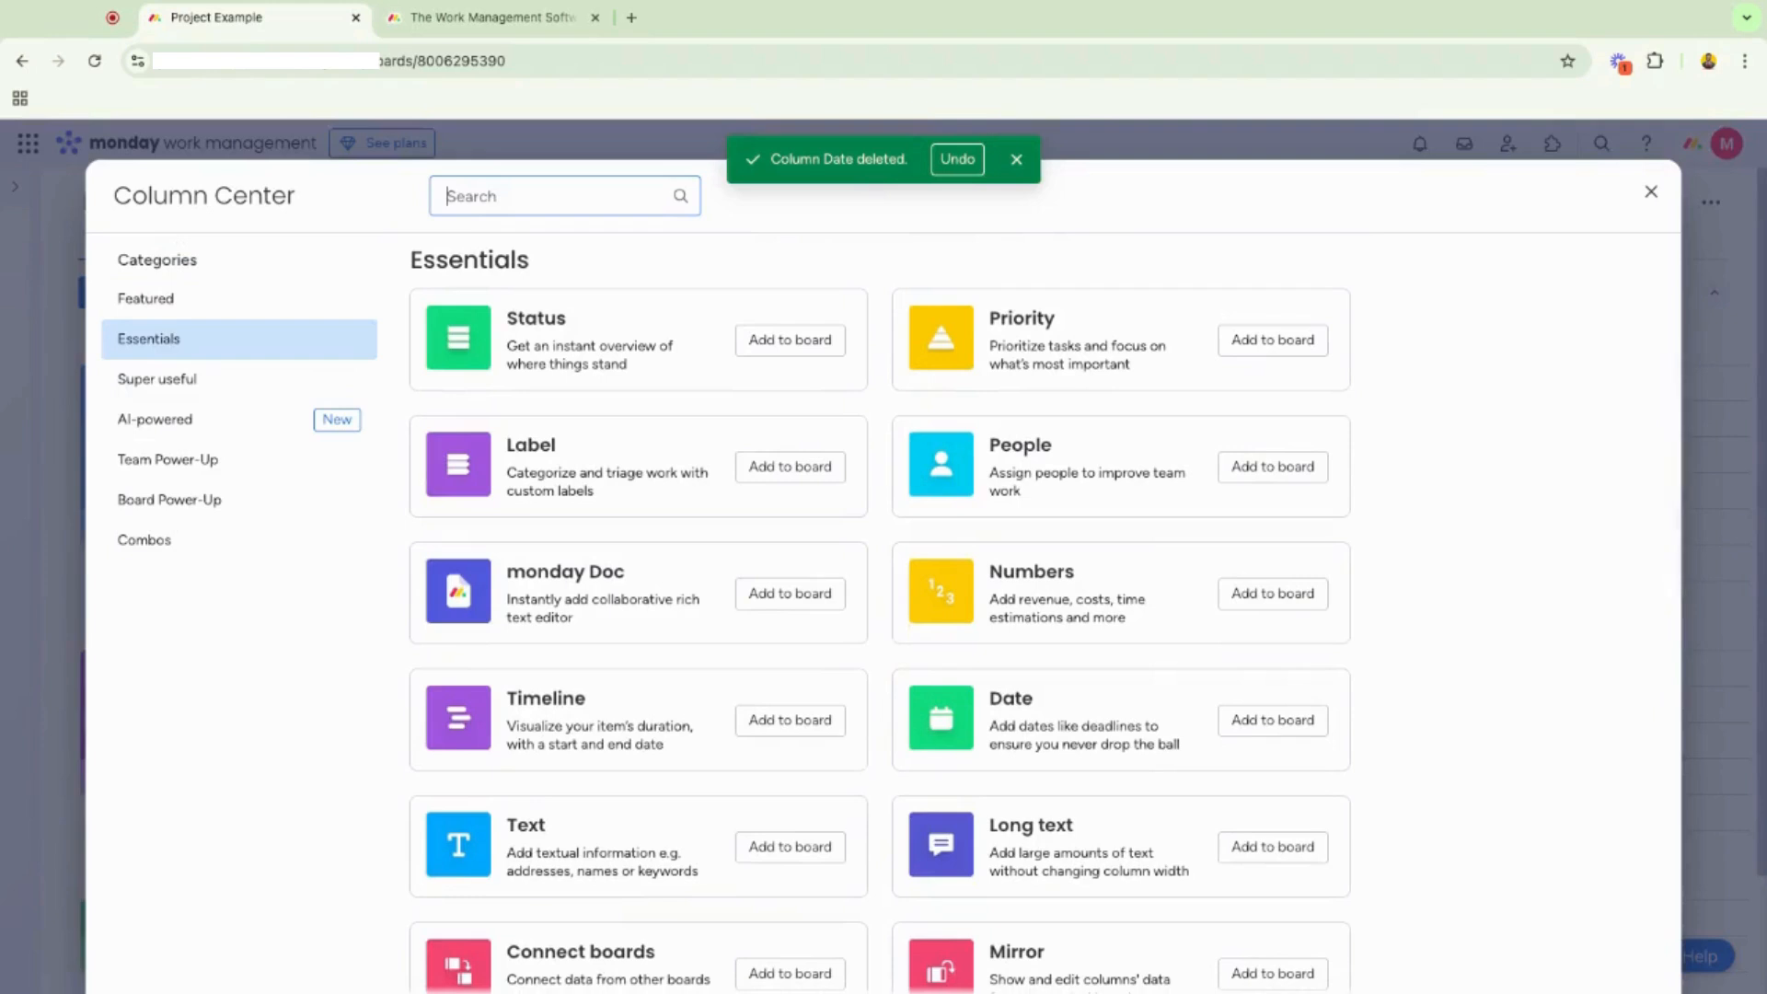
scroll(891, 639, "down", 1)
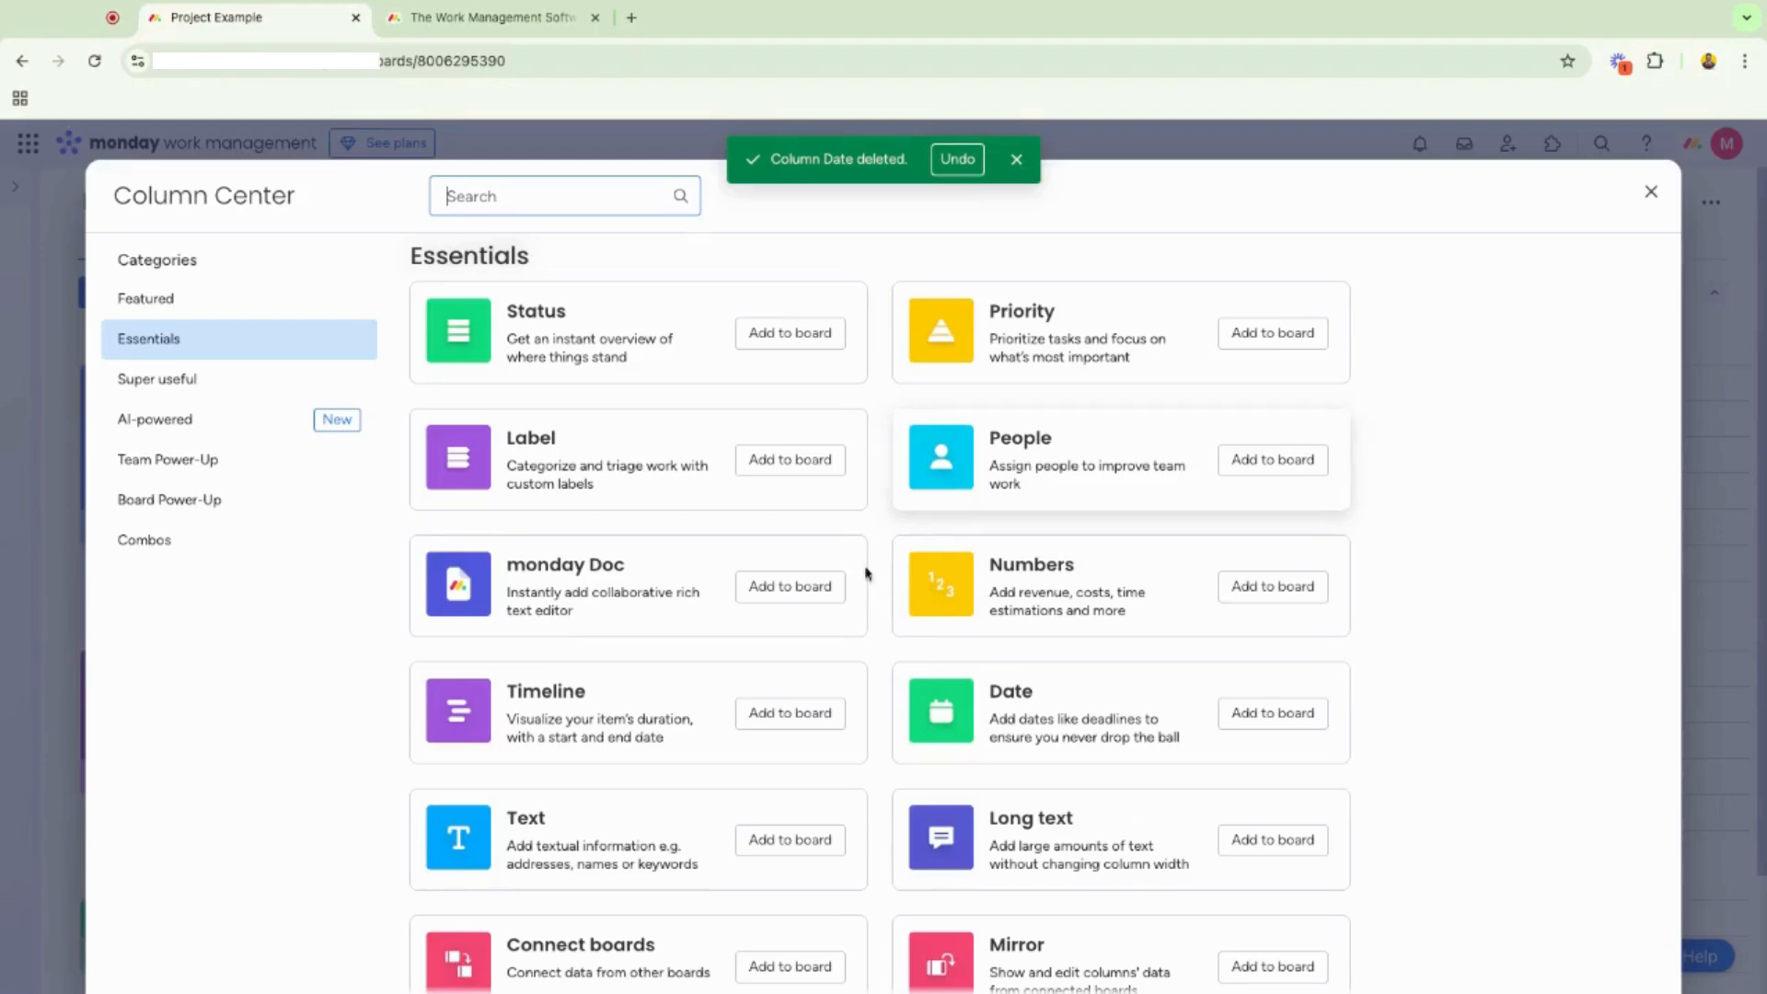
left_click(783, 713)
Set the Phase 1 timelines to Dec 9–12 for Task 1, Dec 16–19 for Task 2 and Dec 23–26 for Task 3.
left_click(513, 616)
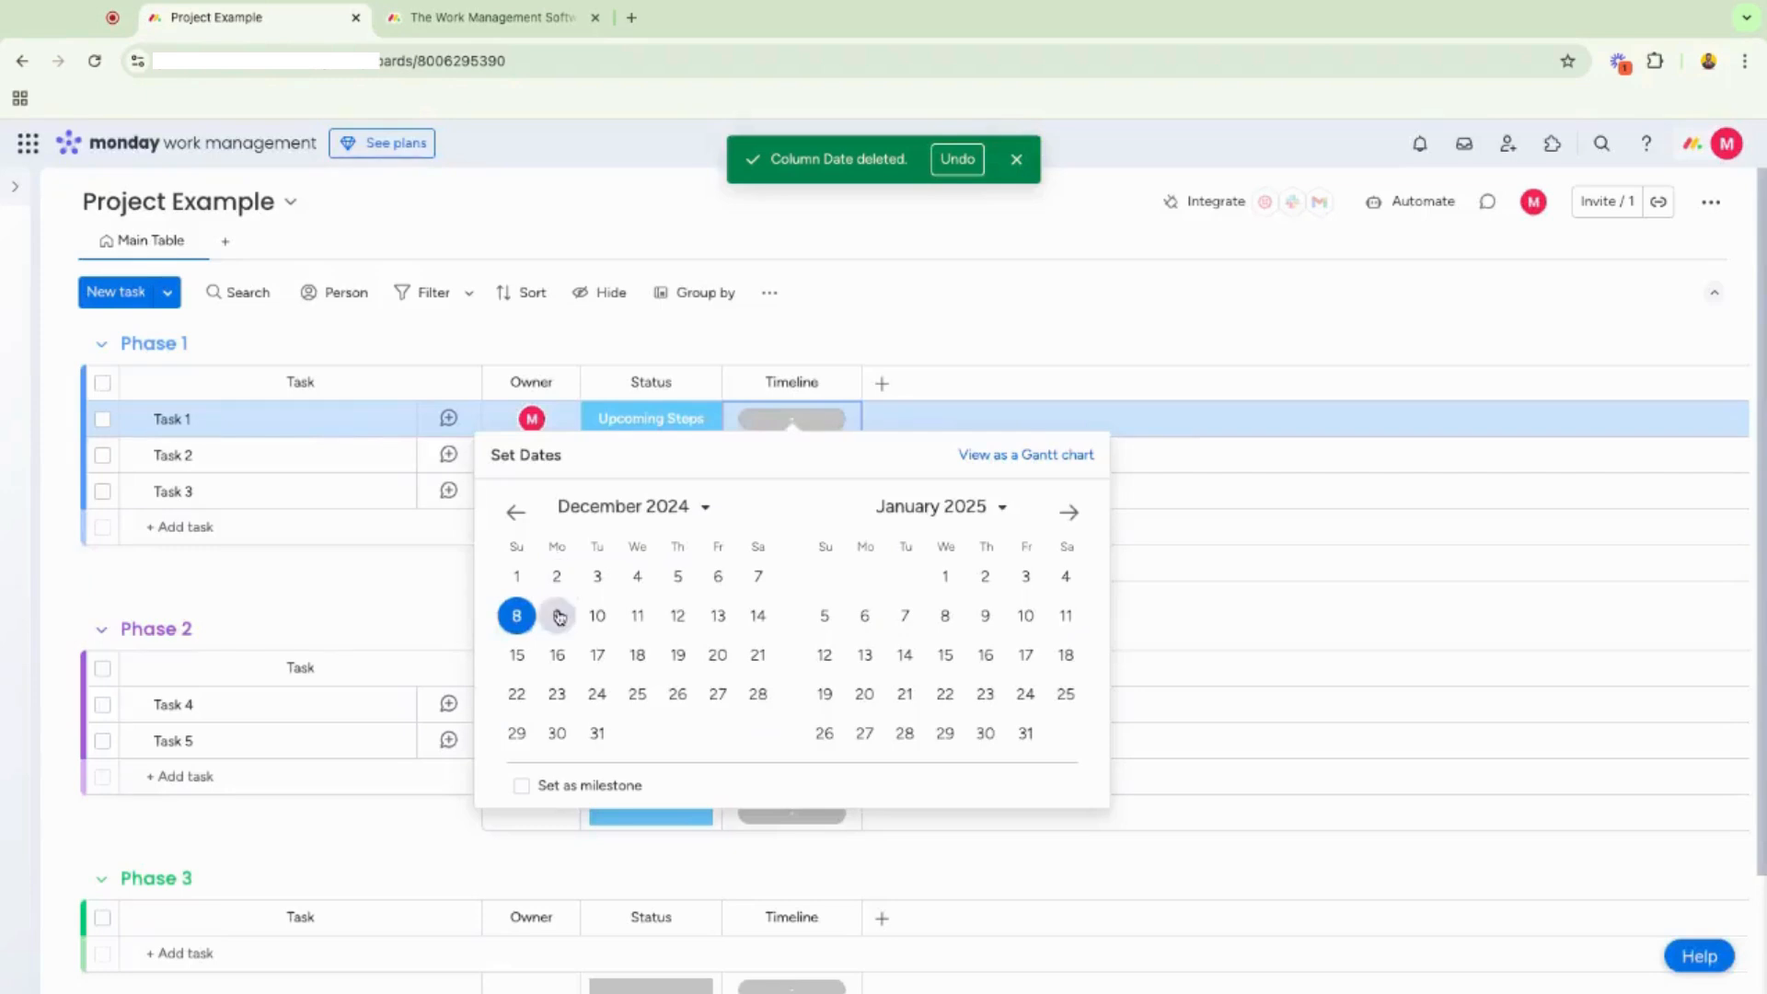
left_click(675, 615)
left_click(891, 328)
left_click(797, 456)
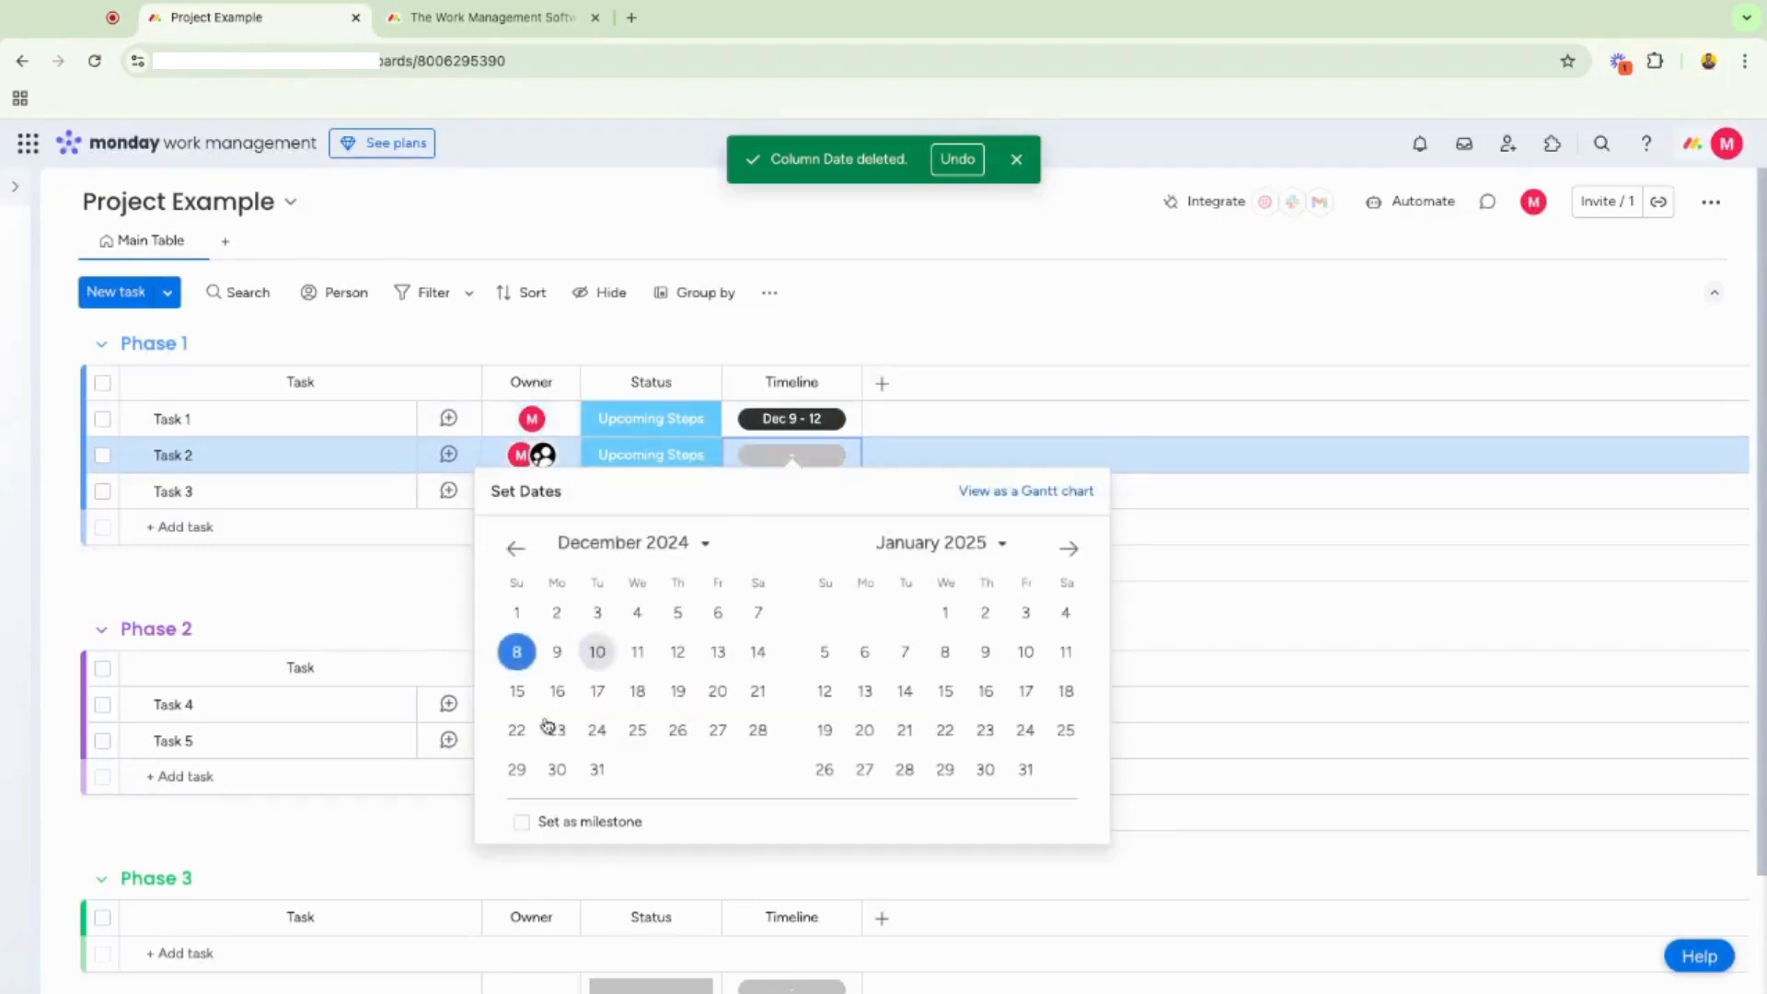
left_click(556, 691)
left_click(853, 330)
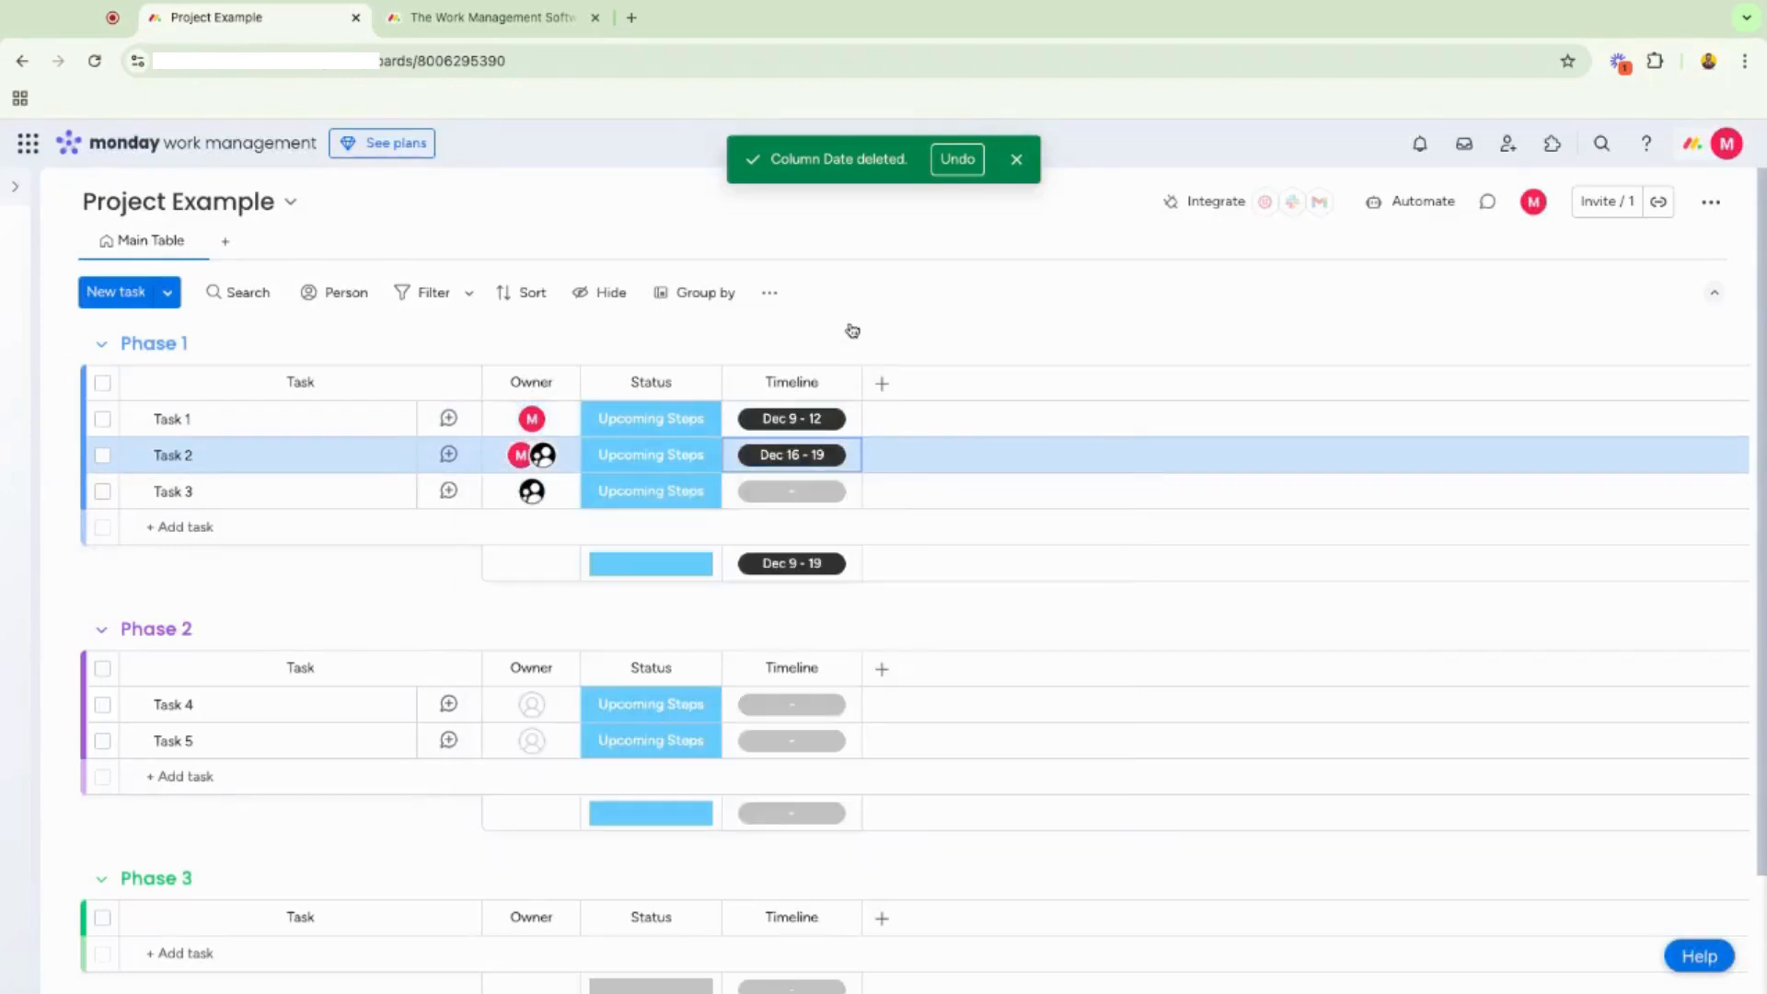
left_click(791, 491)
left_click(556, 766)
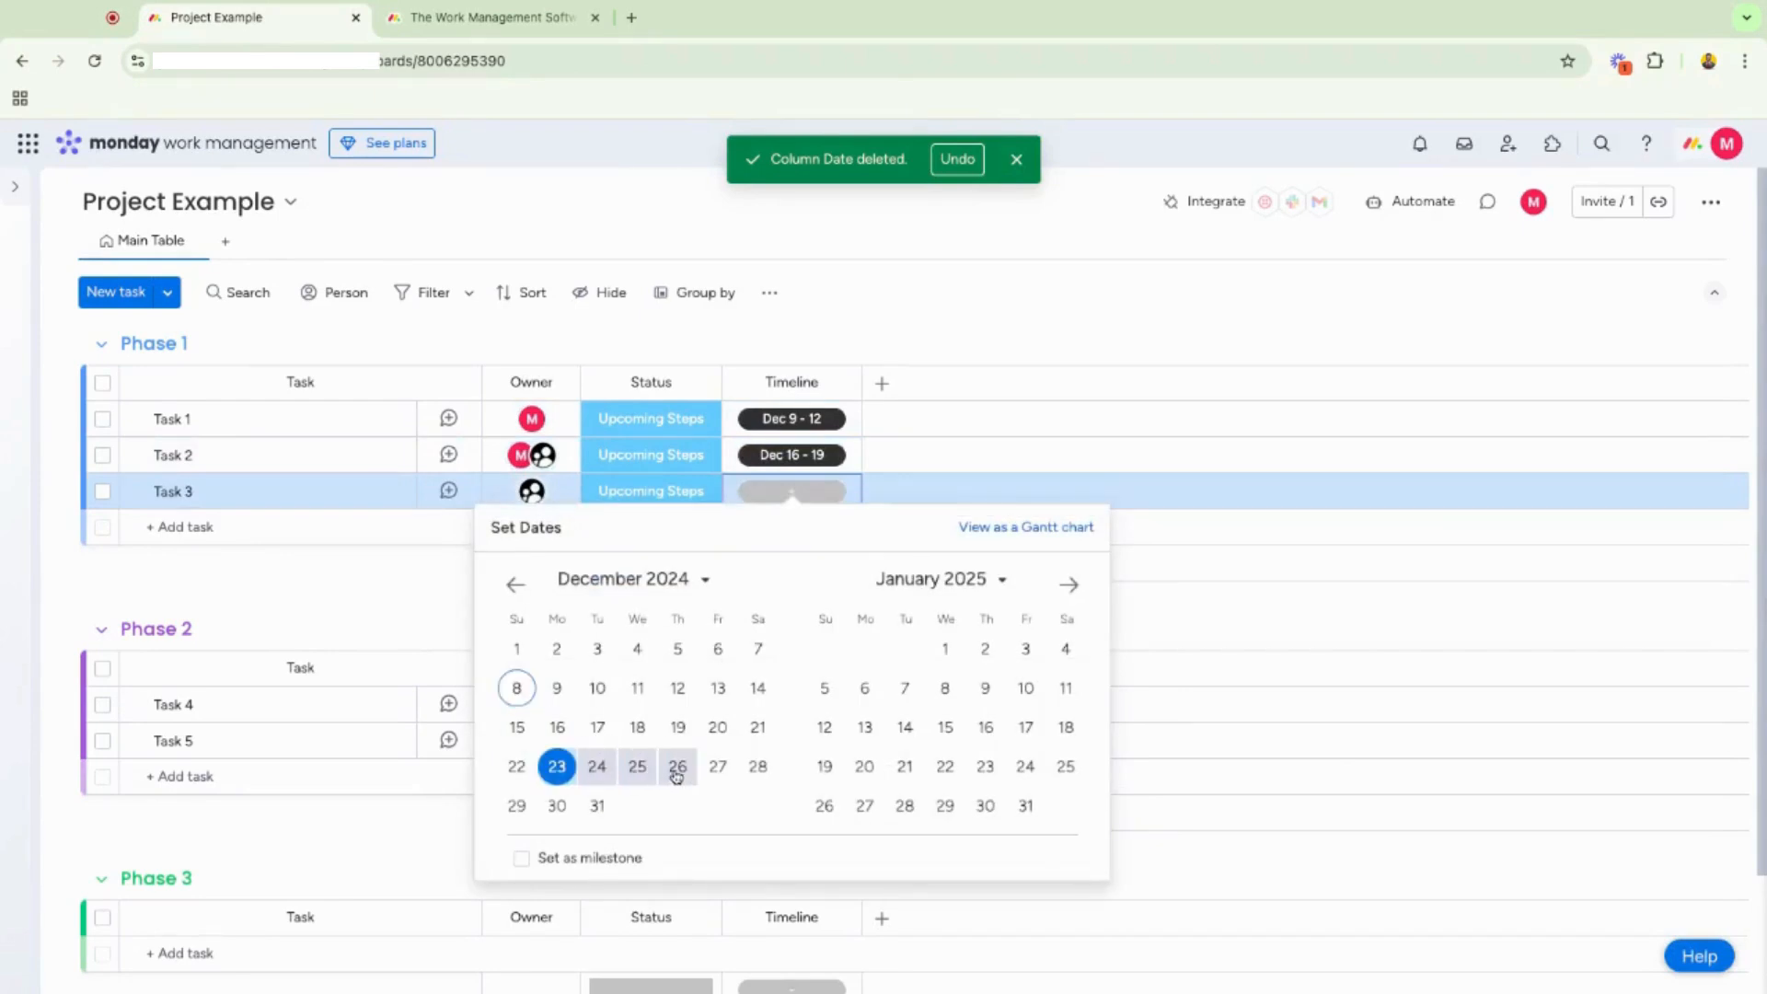
left_click(677, 765)
left_click(910, 339)
Add a Numbers column to the board and connect the Timeline column to it as its duration column.
left_click(882, 394)
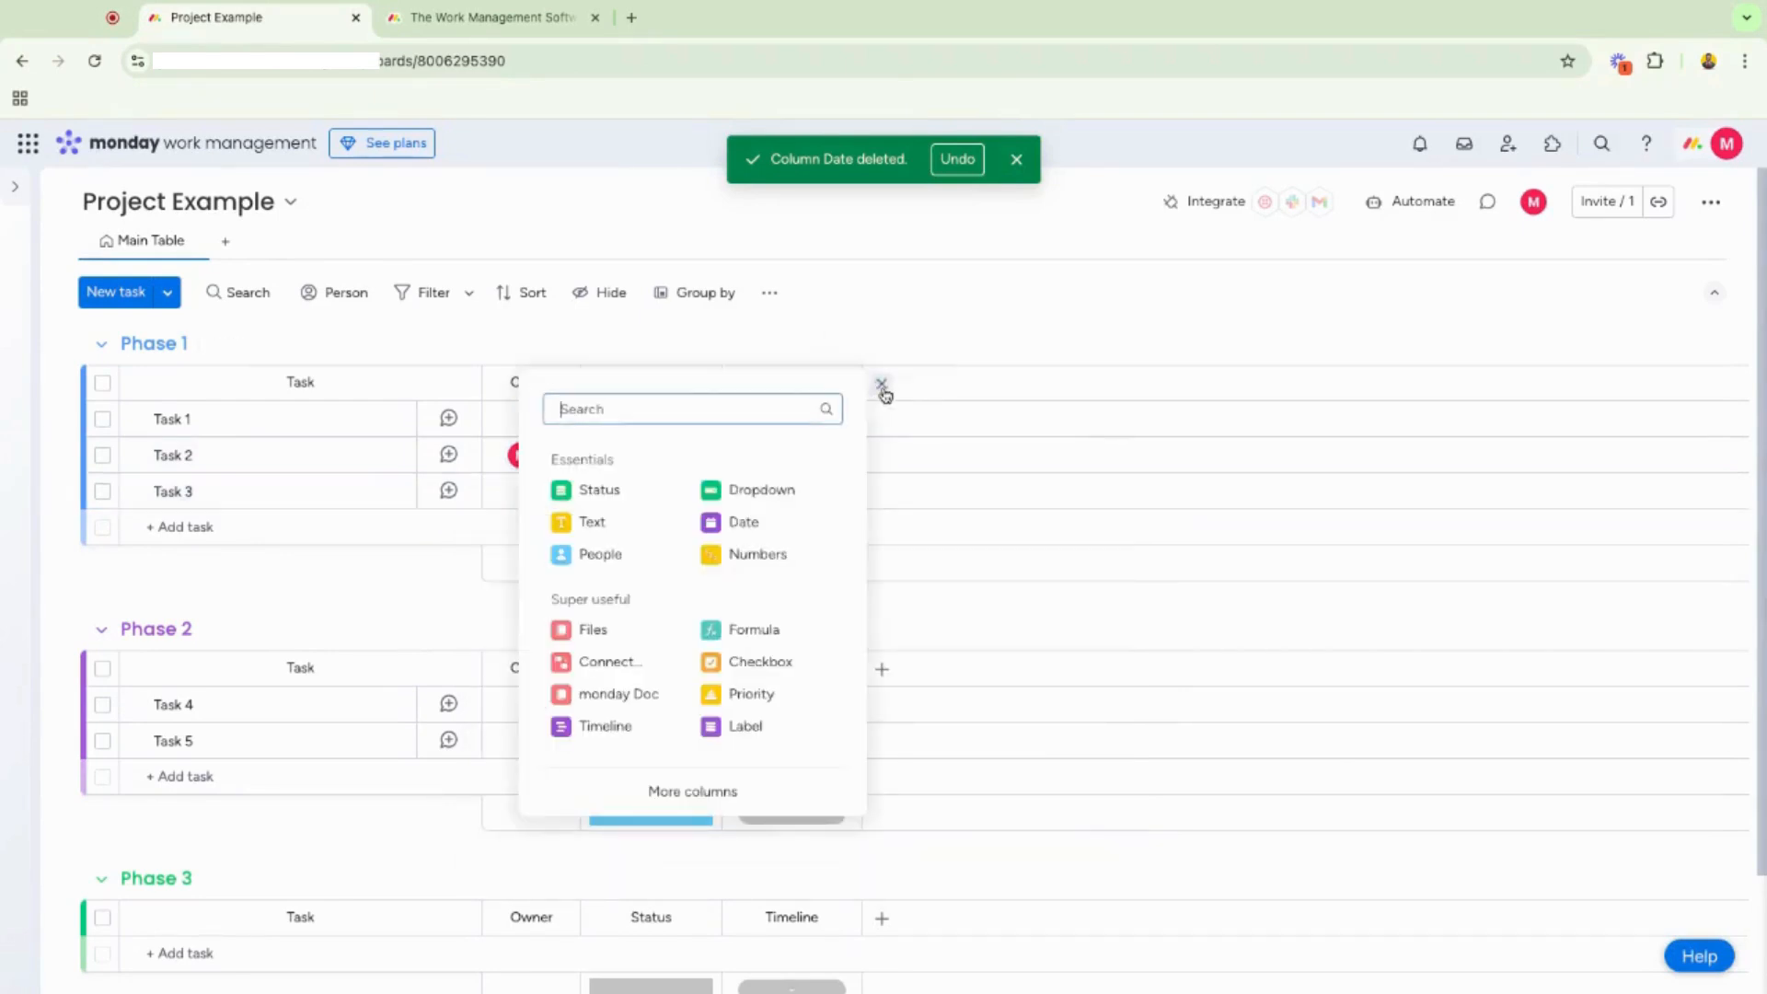
left_click(762, 552)
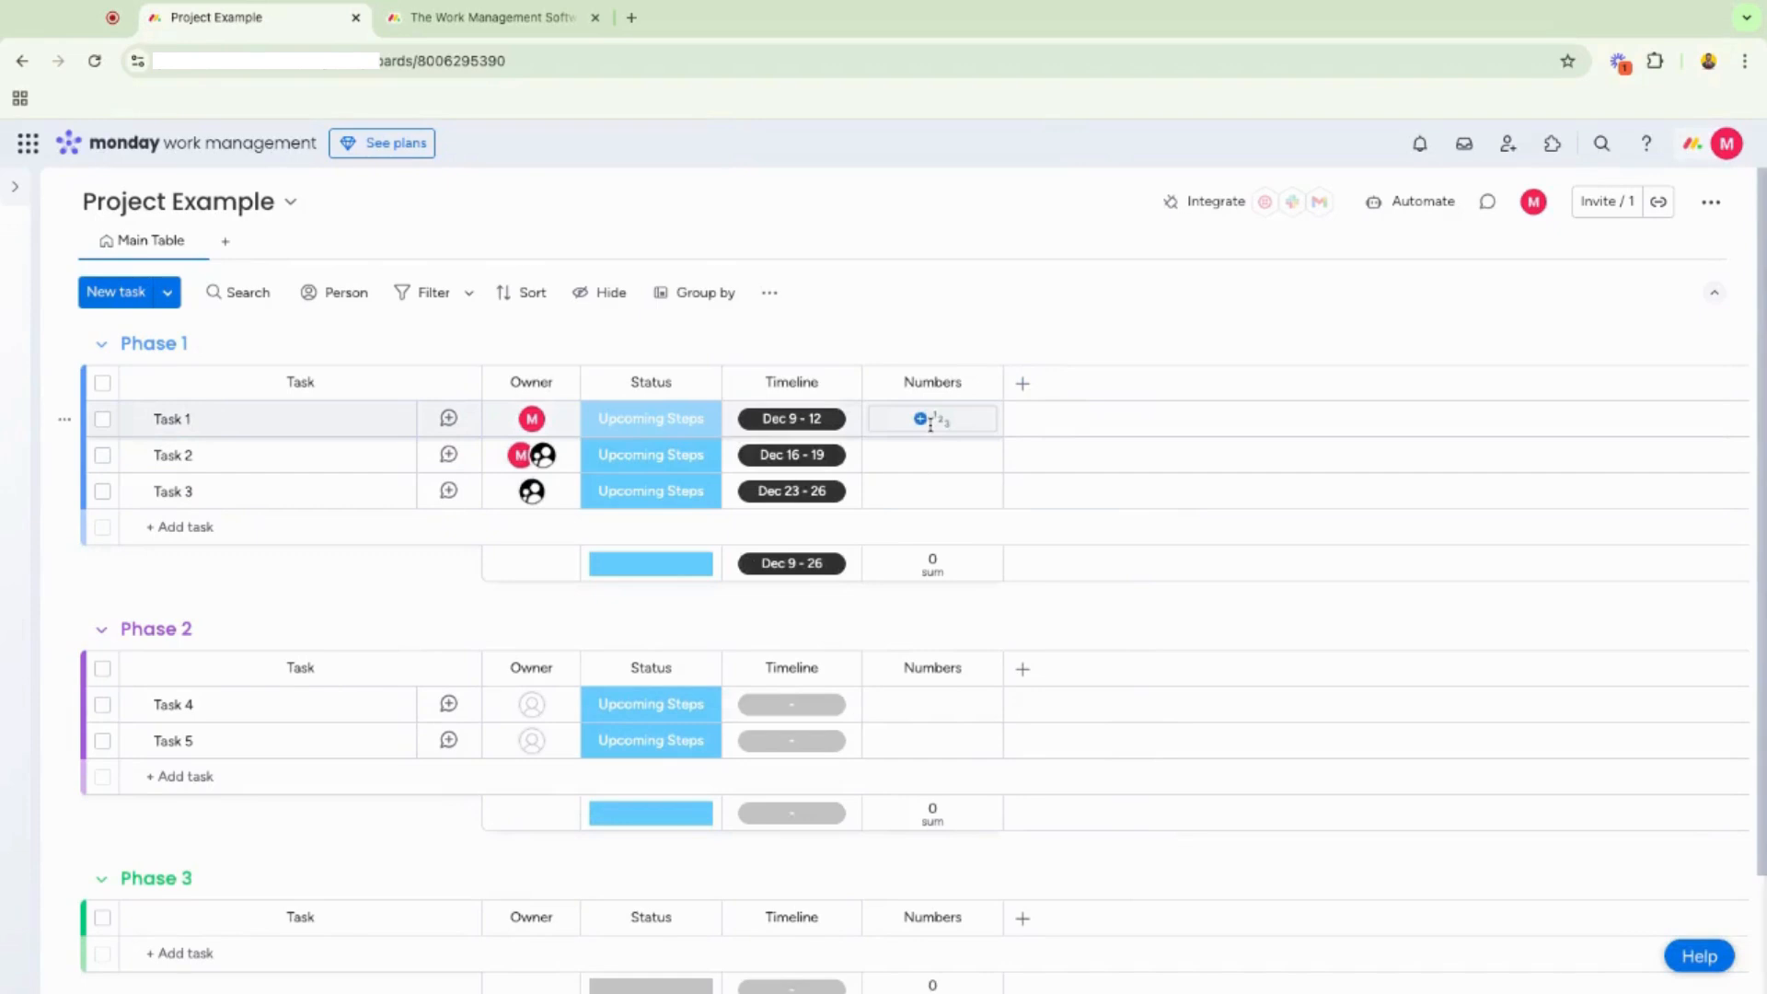
left_click(839, 388)
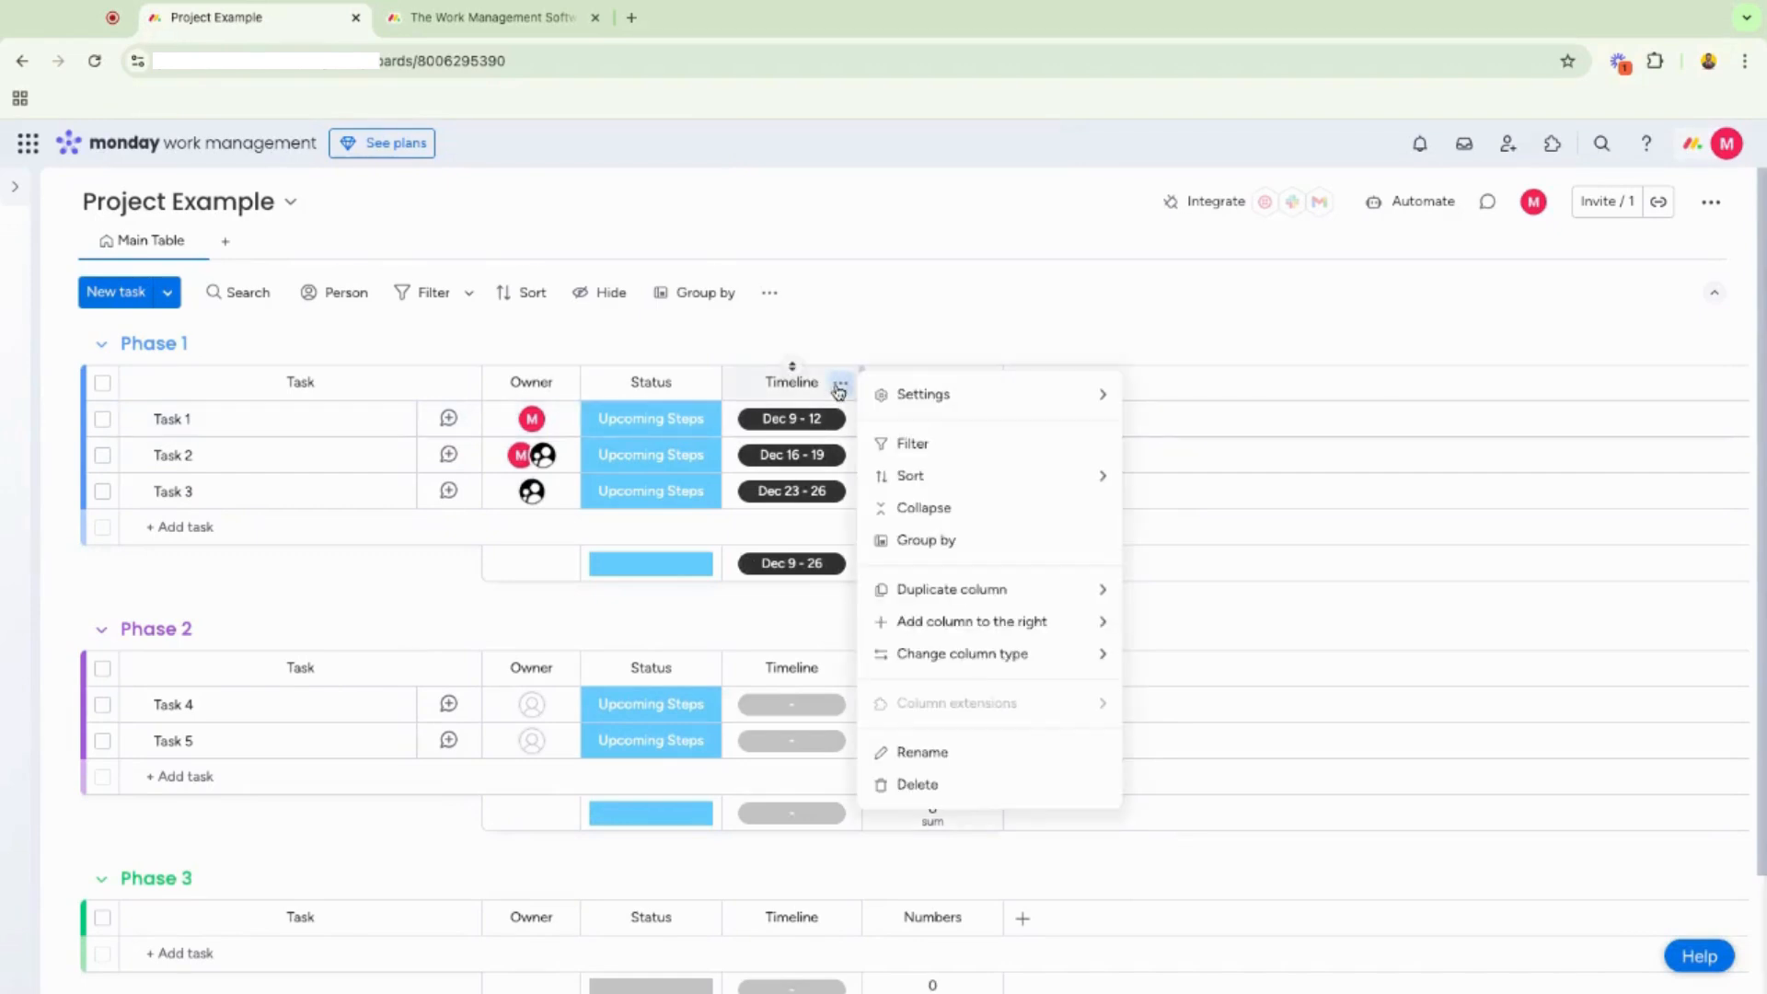
mouse_move(928, 397)
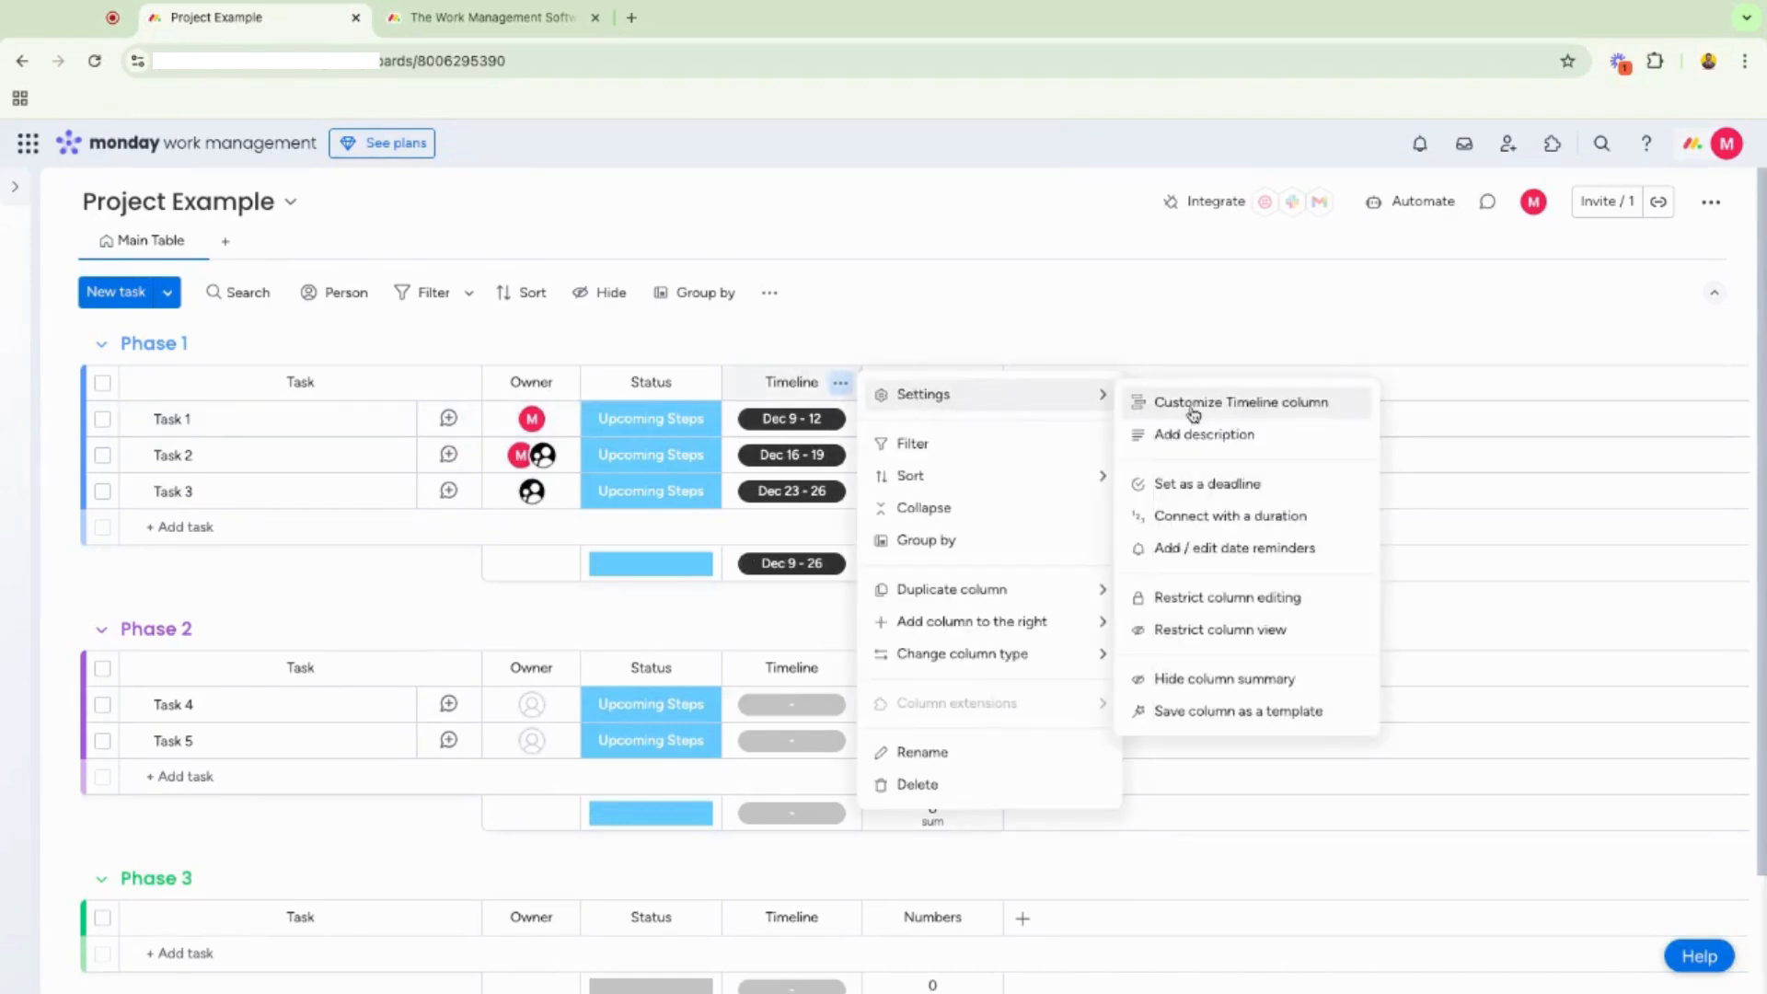
left_click(1175, 517)
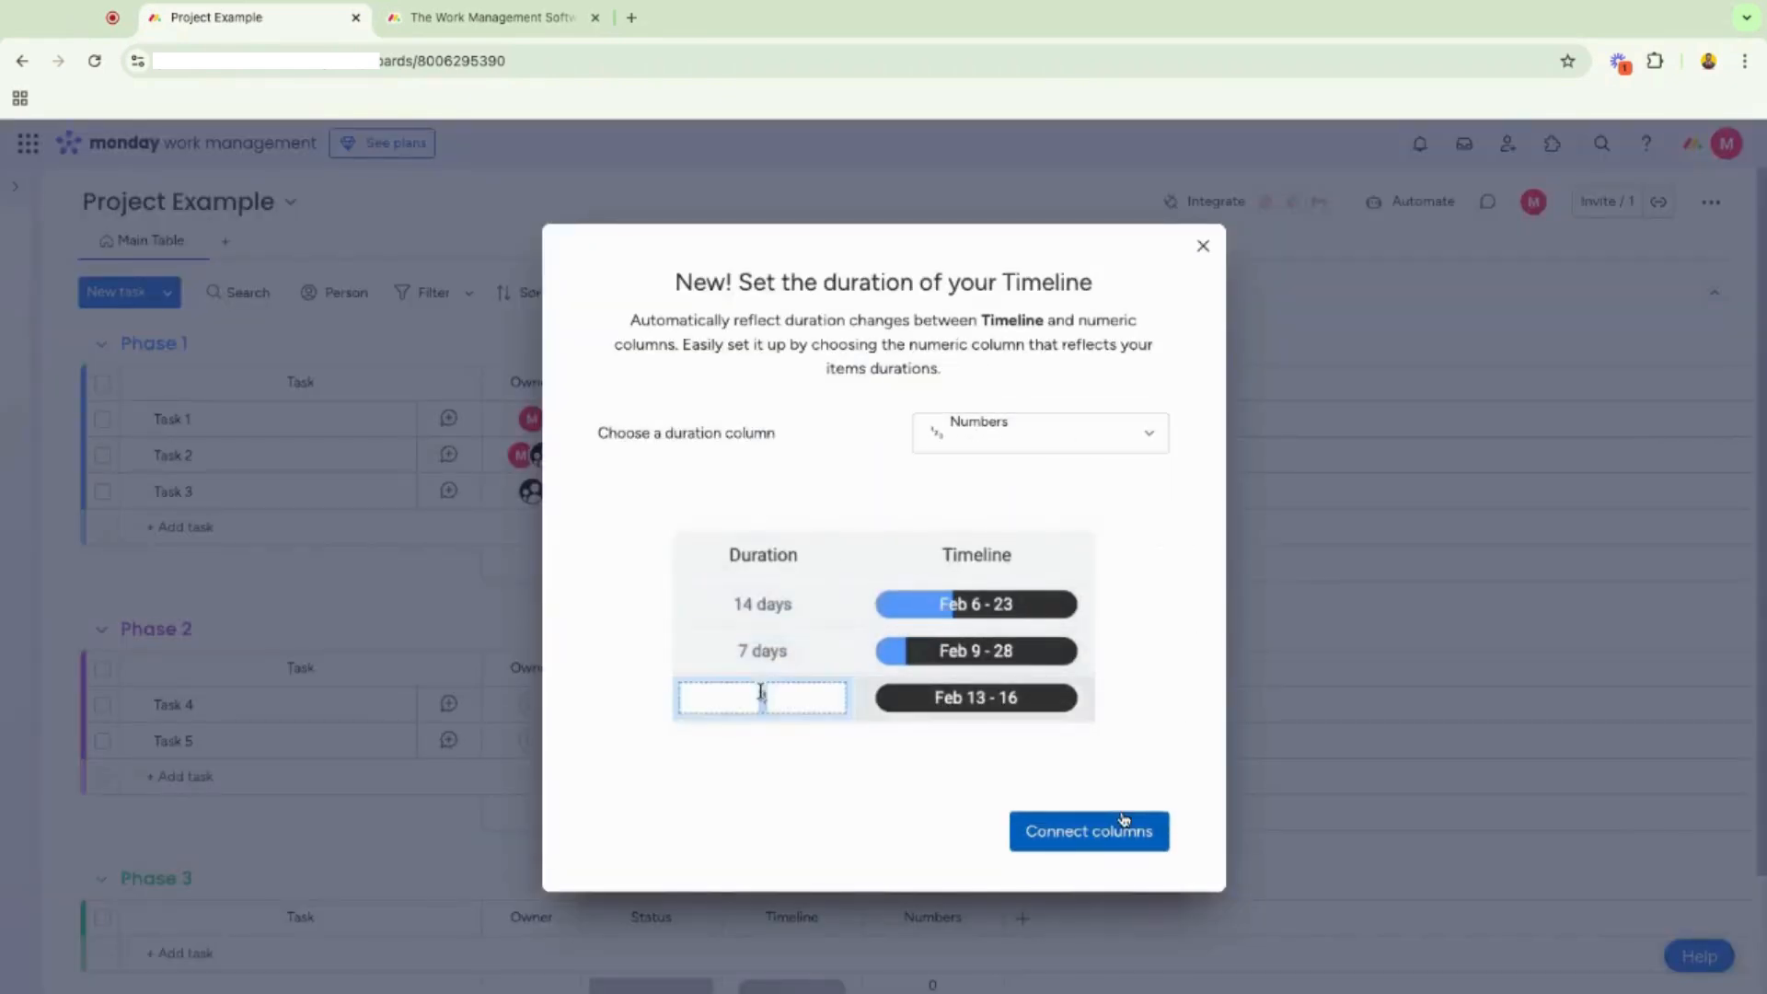
key("Escape")
Rename the Numbers column to Duration.
left_click(927, 382)
type("Duratio")
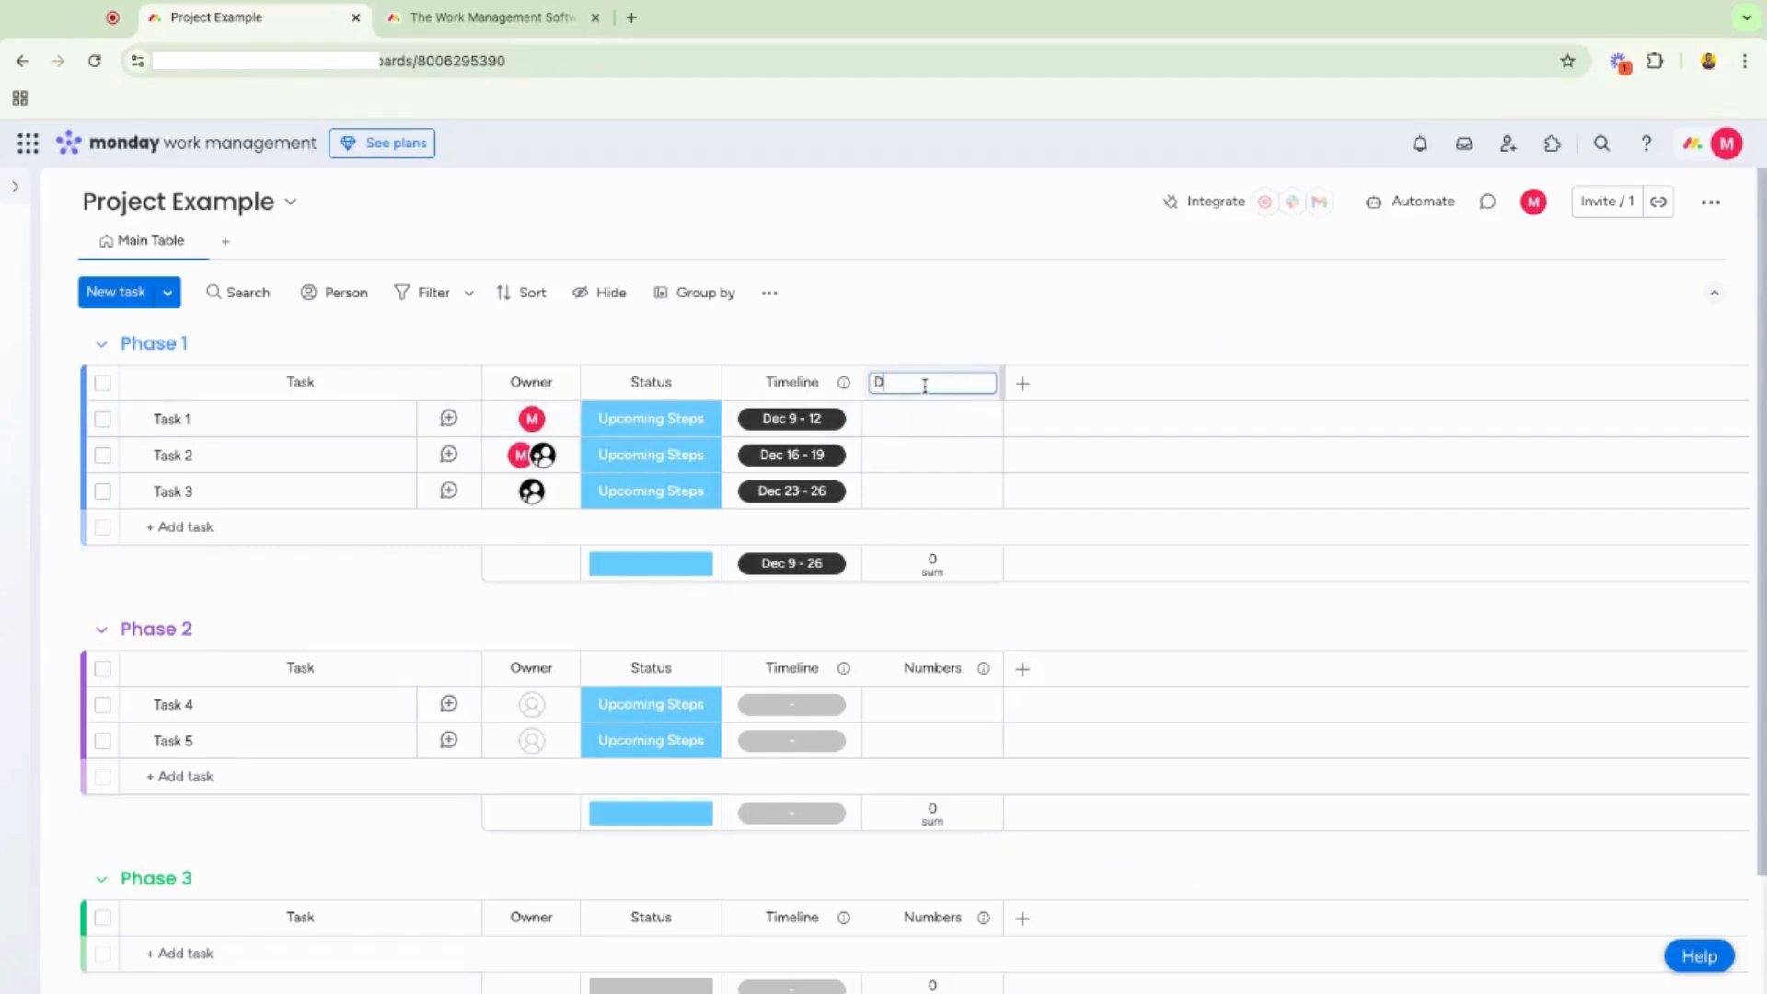
type("n")
key("Return")
Enter durations of 3, 4 and 5 for Tasks 1, 2 and 3, and set the Duration column's unit to Days.
left_click(935, 420)
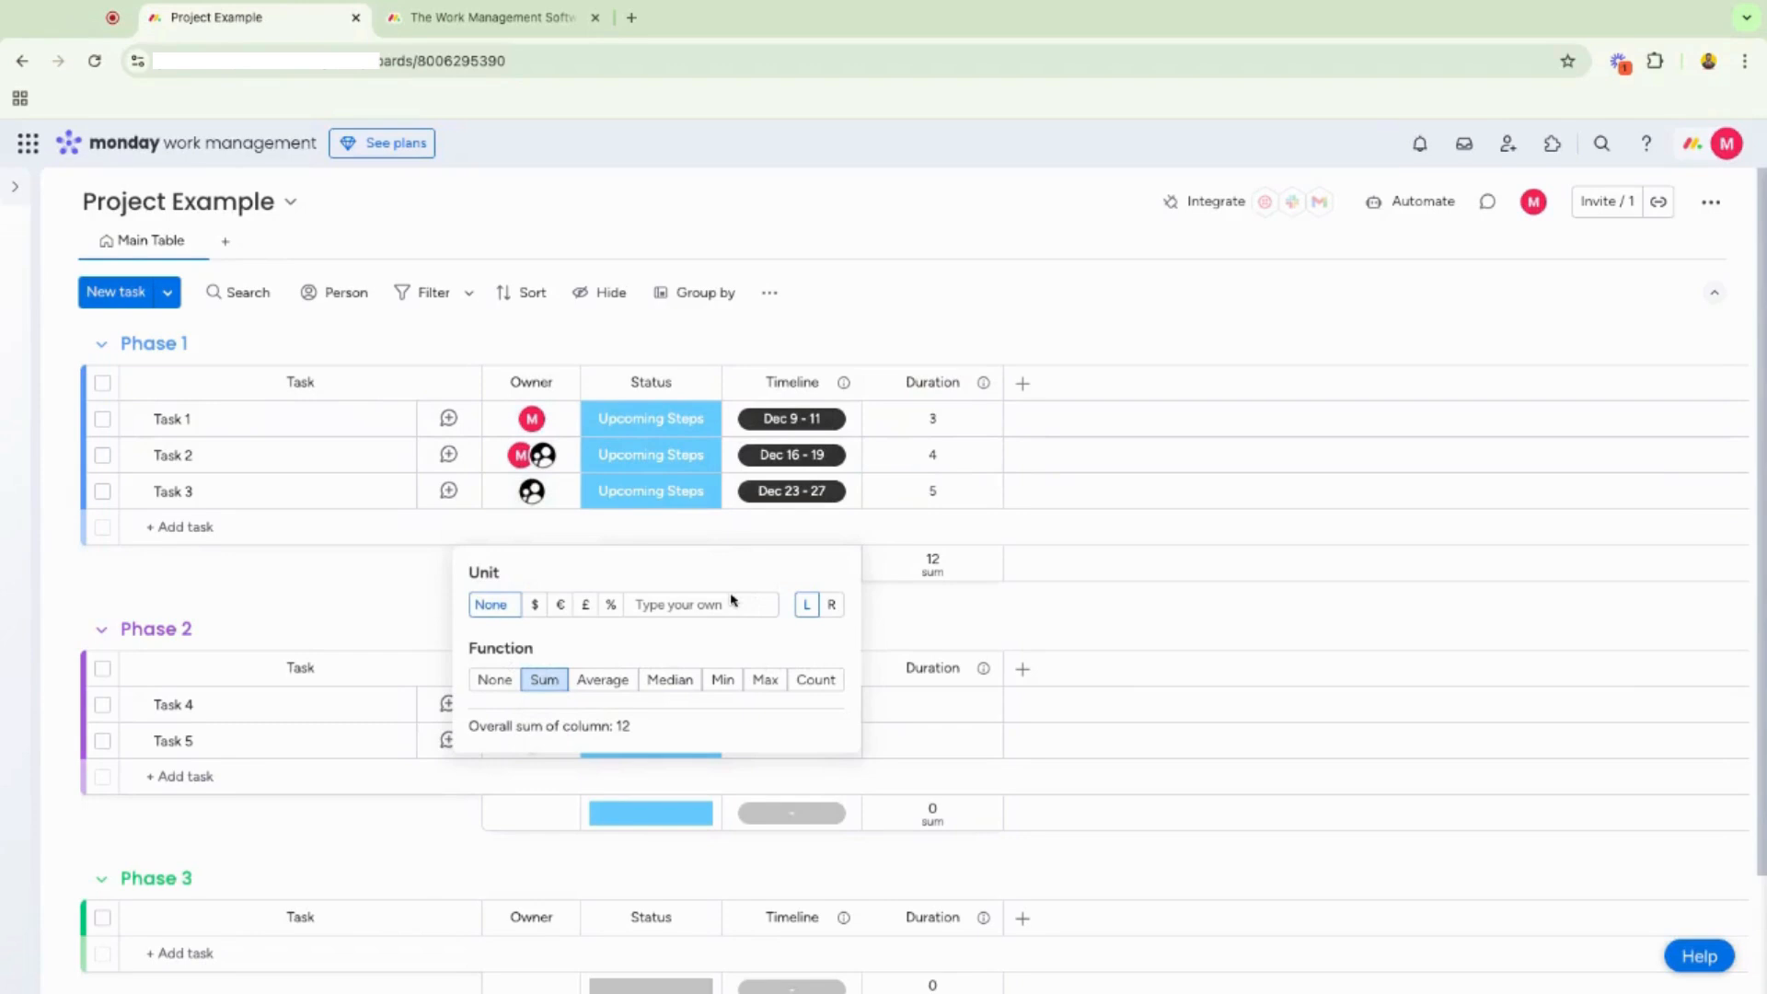
left_click(725, 603)
type("Da")
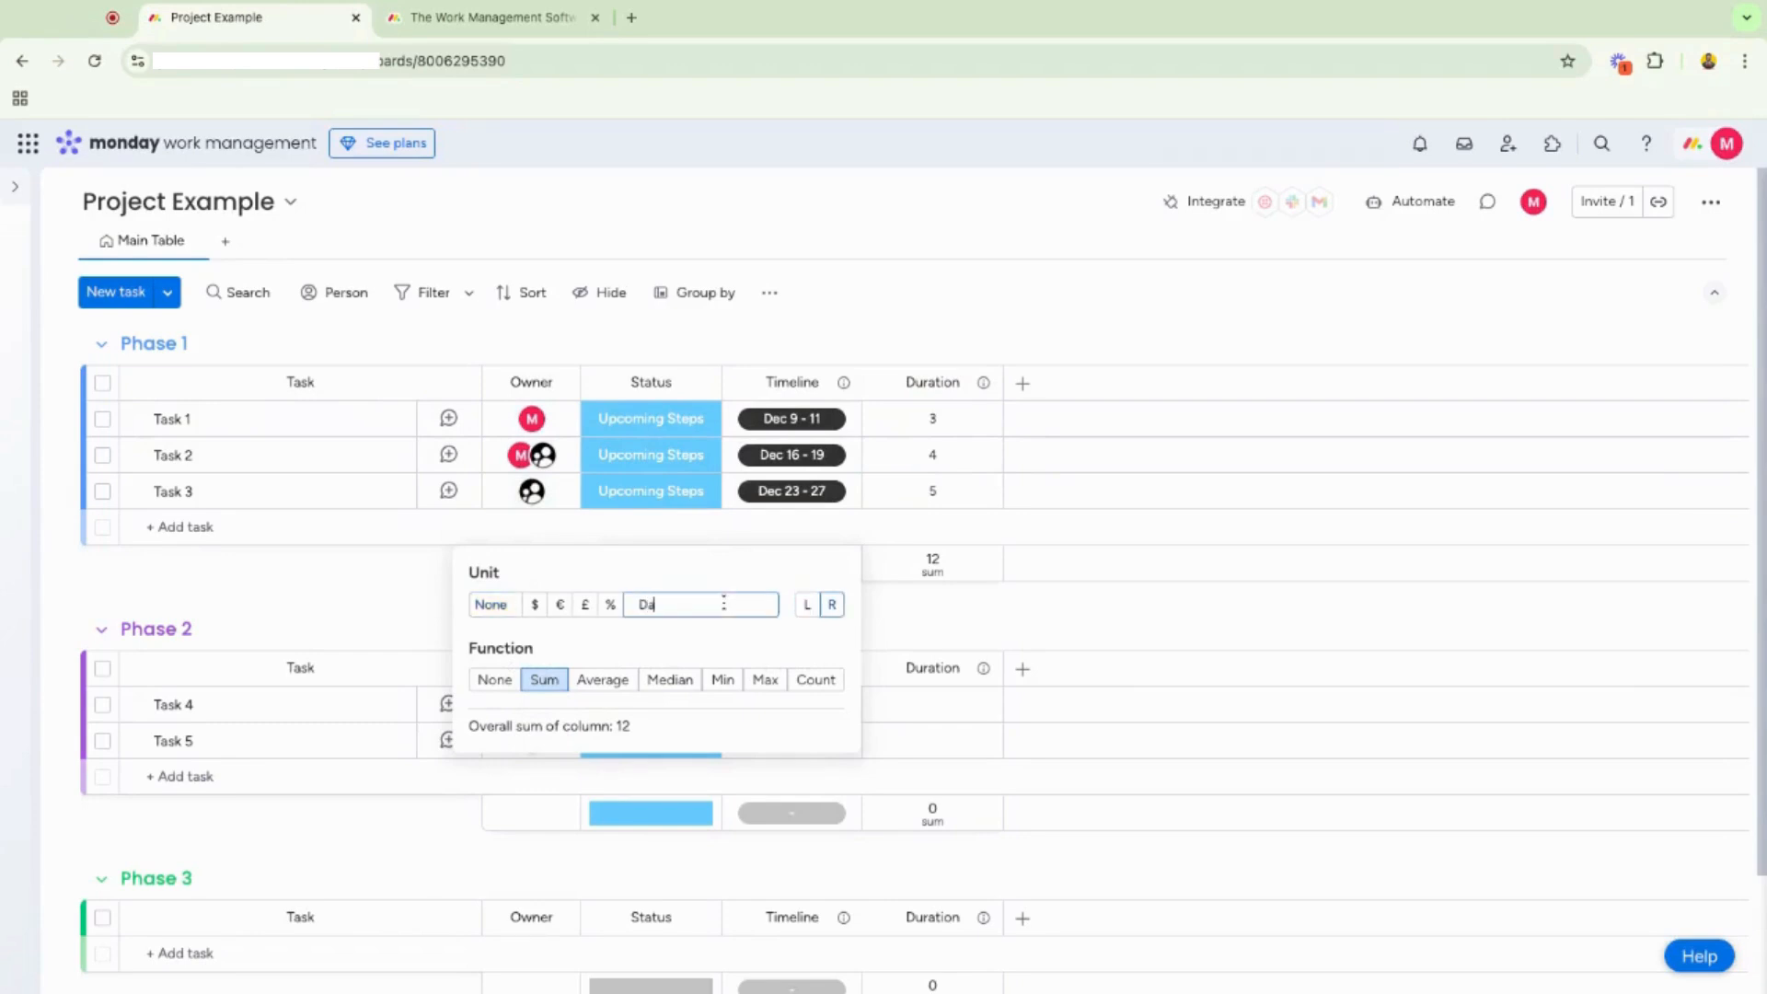
type("ys")
left_click(1047, 614)
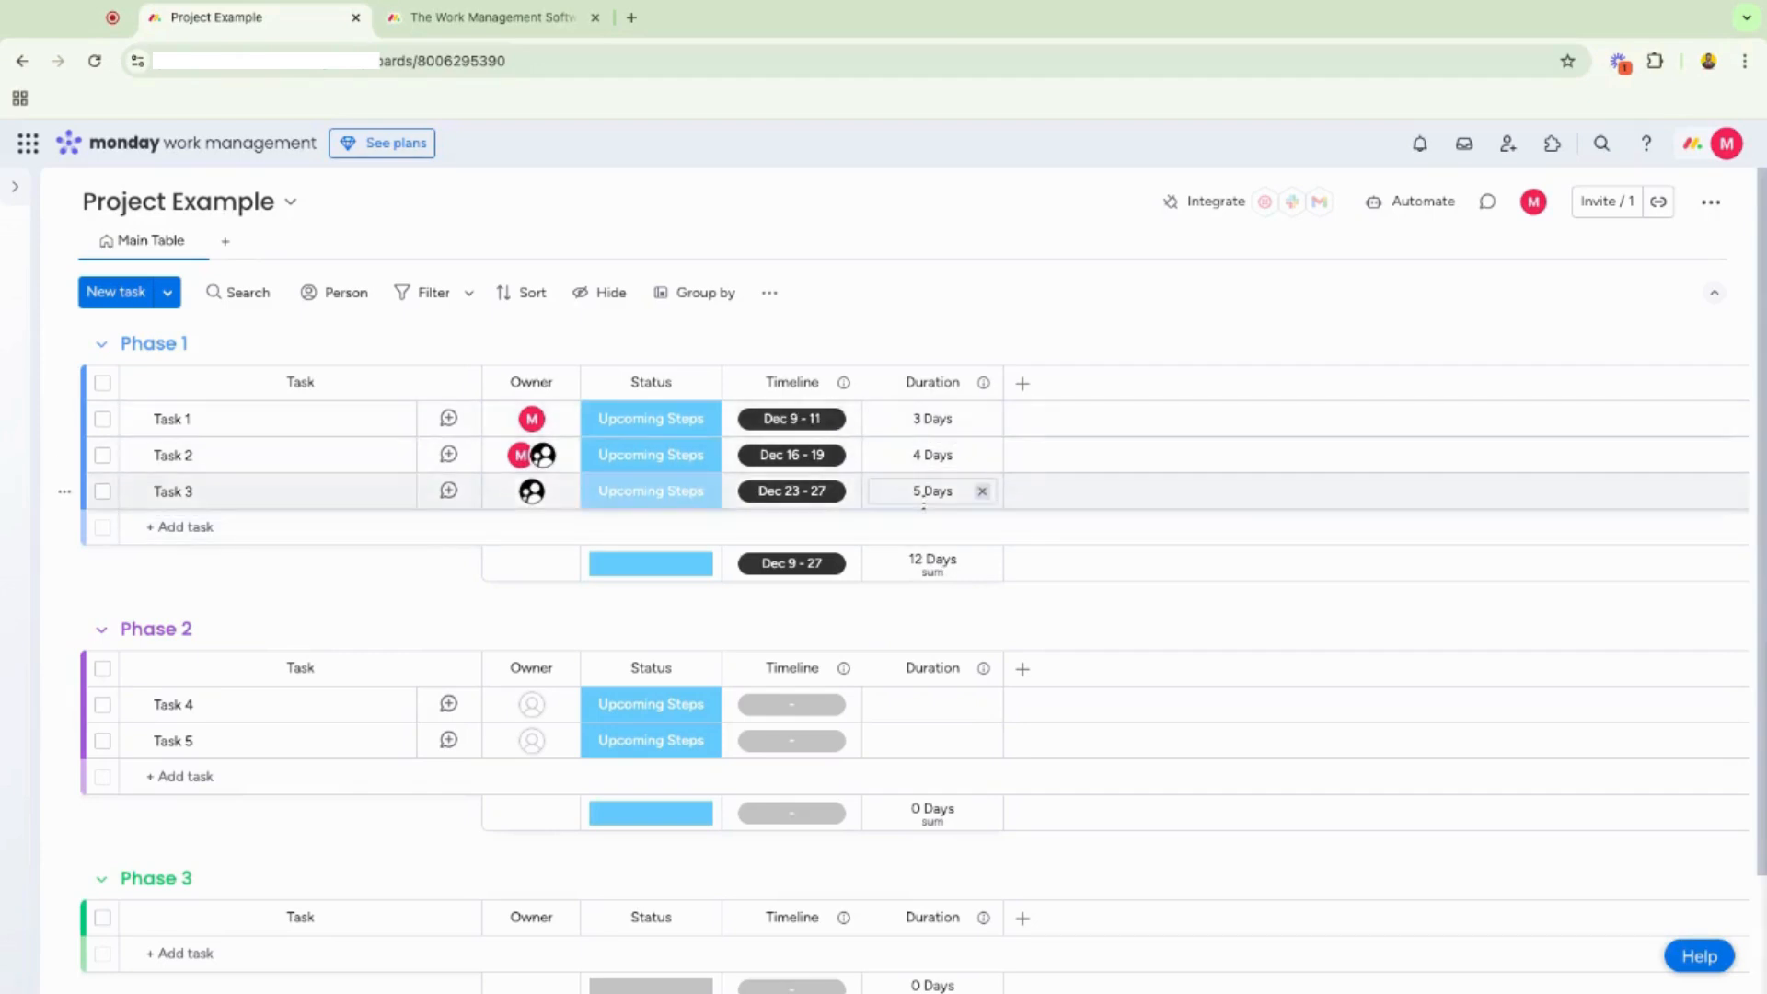
Add a Dependency column in Strict mode, using the Timeline column for item dependencies.
left_click(1021, 384)
type("dpe")
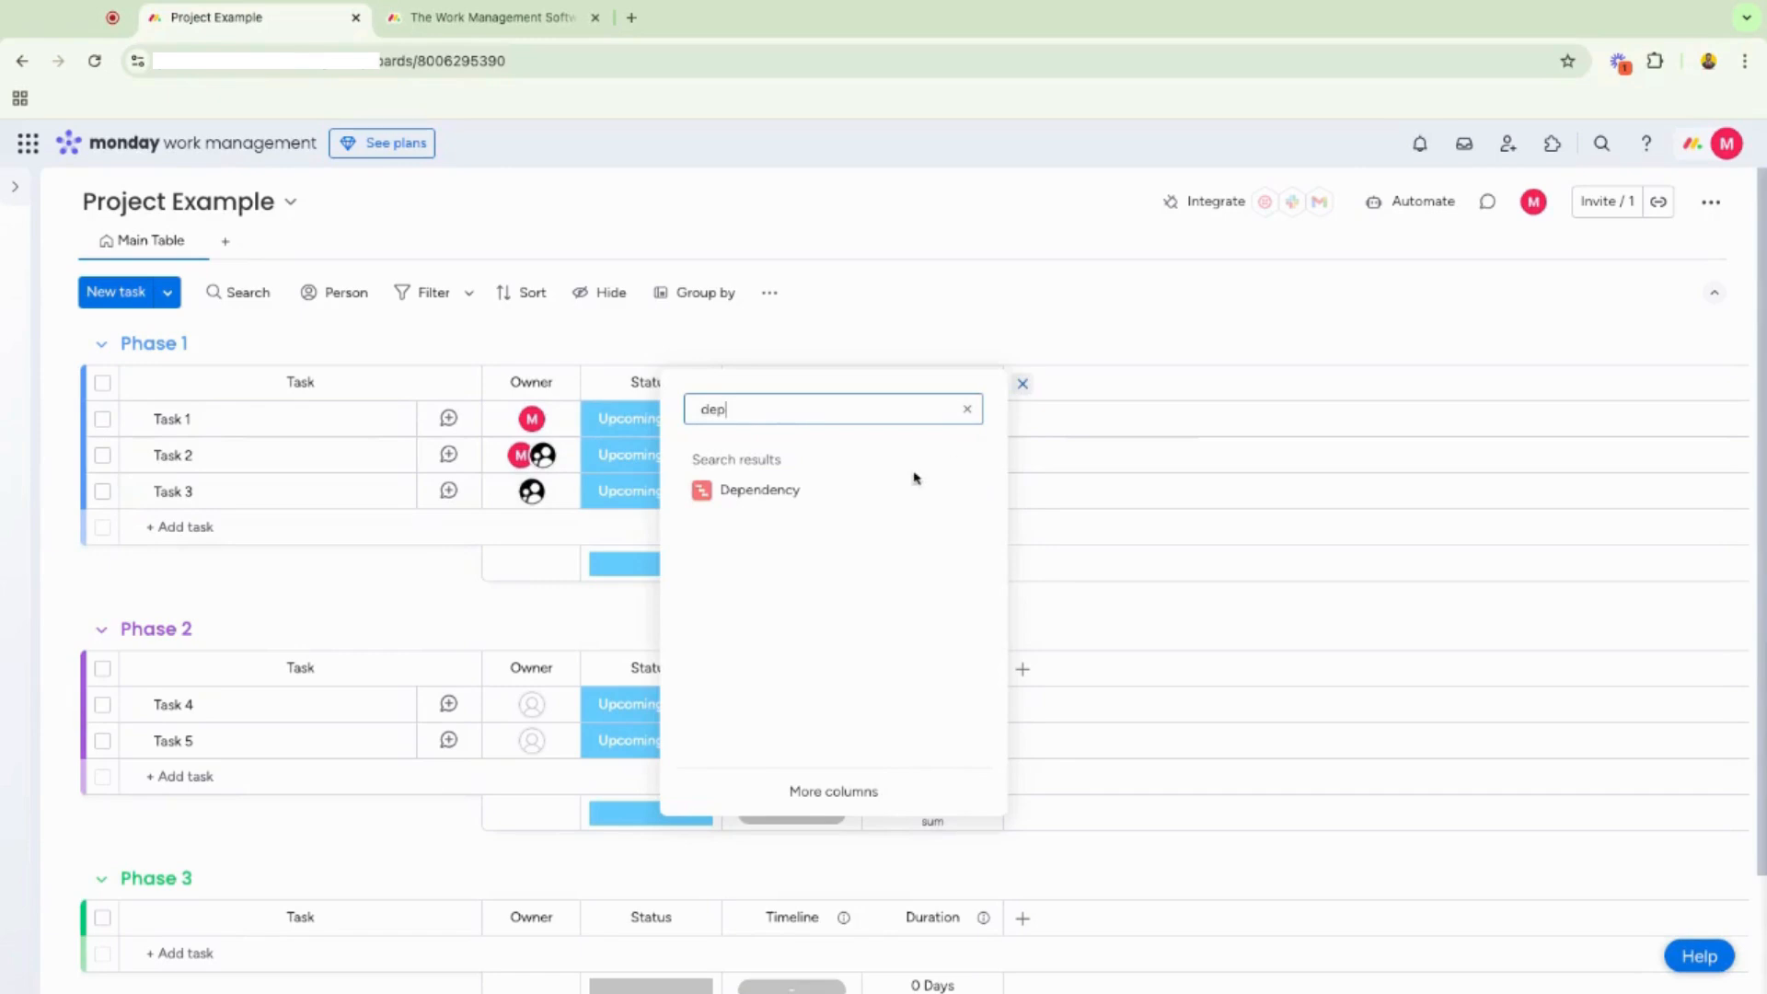
left_click(872, 492)
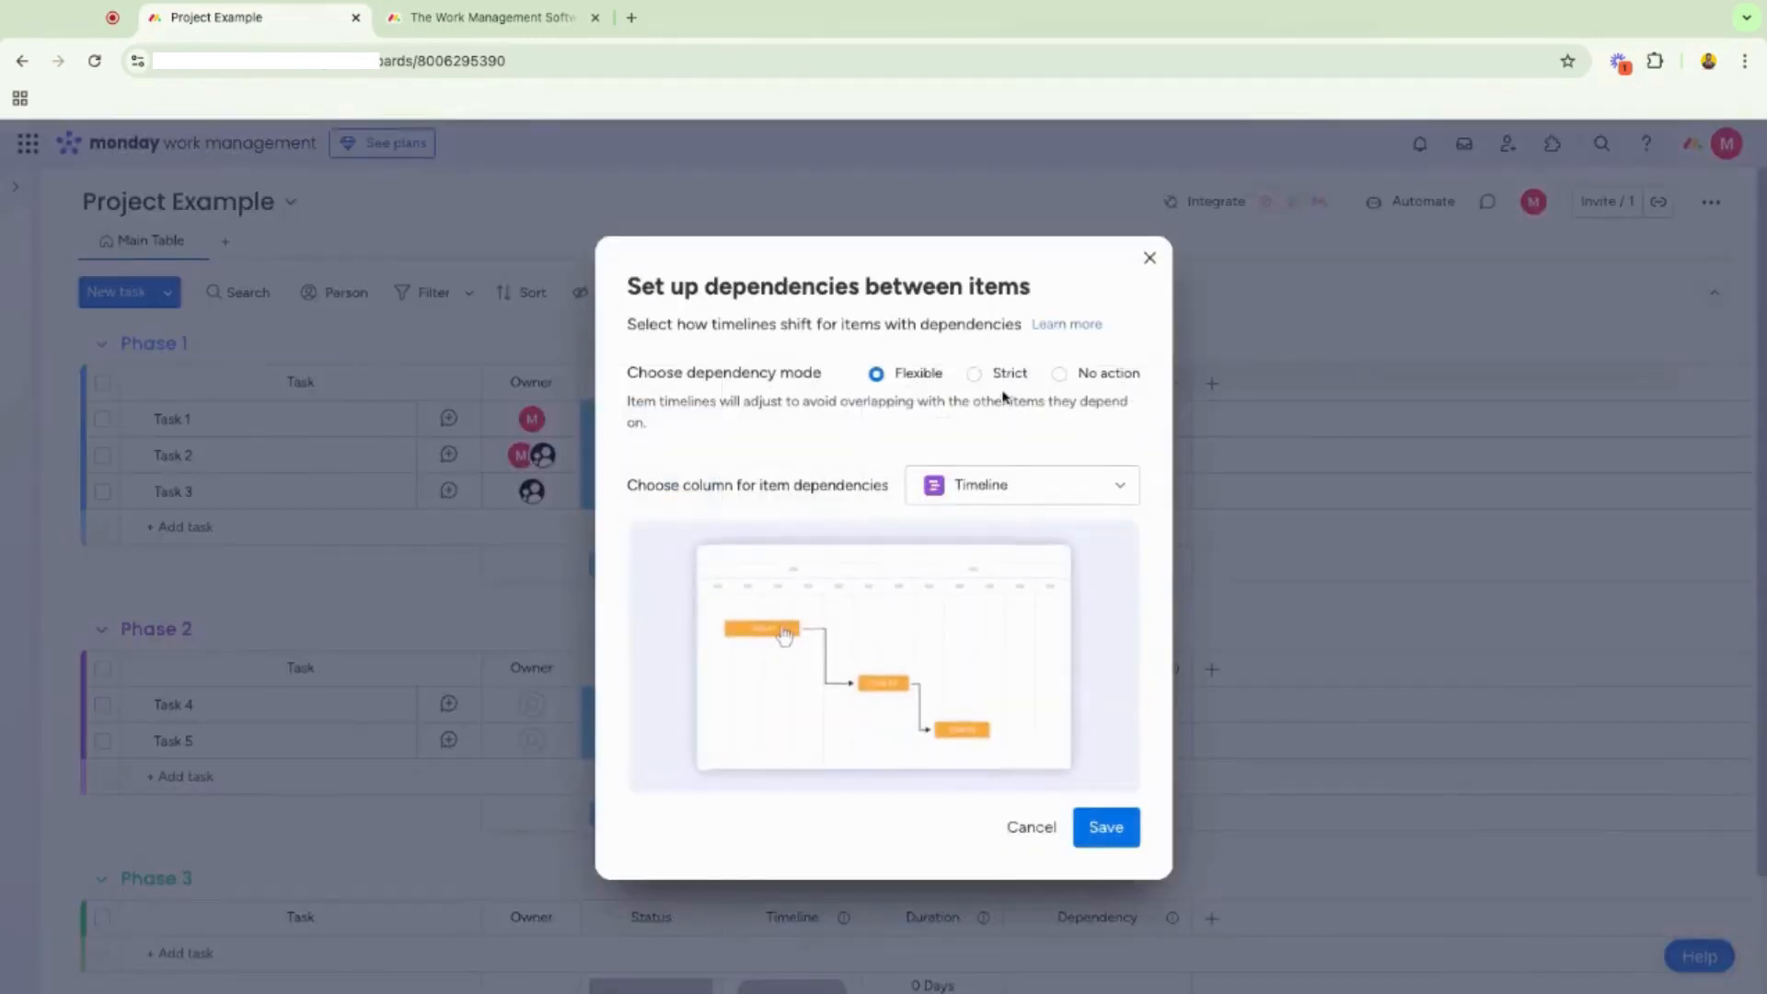
left_click(975, 376)
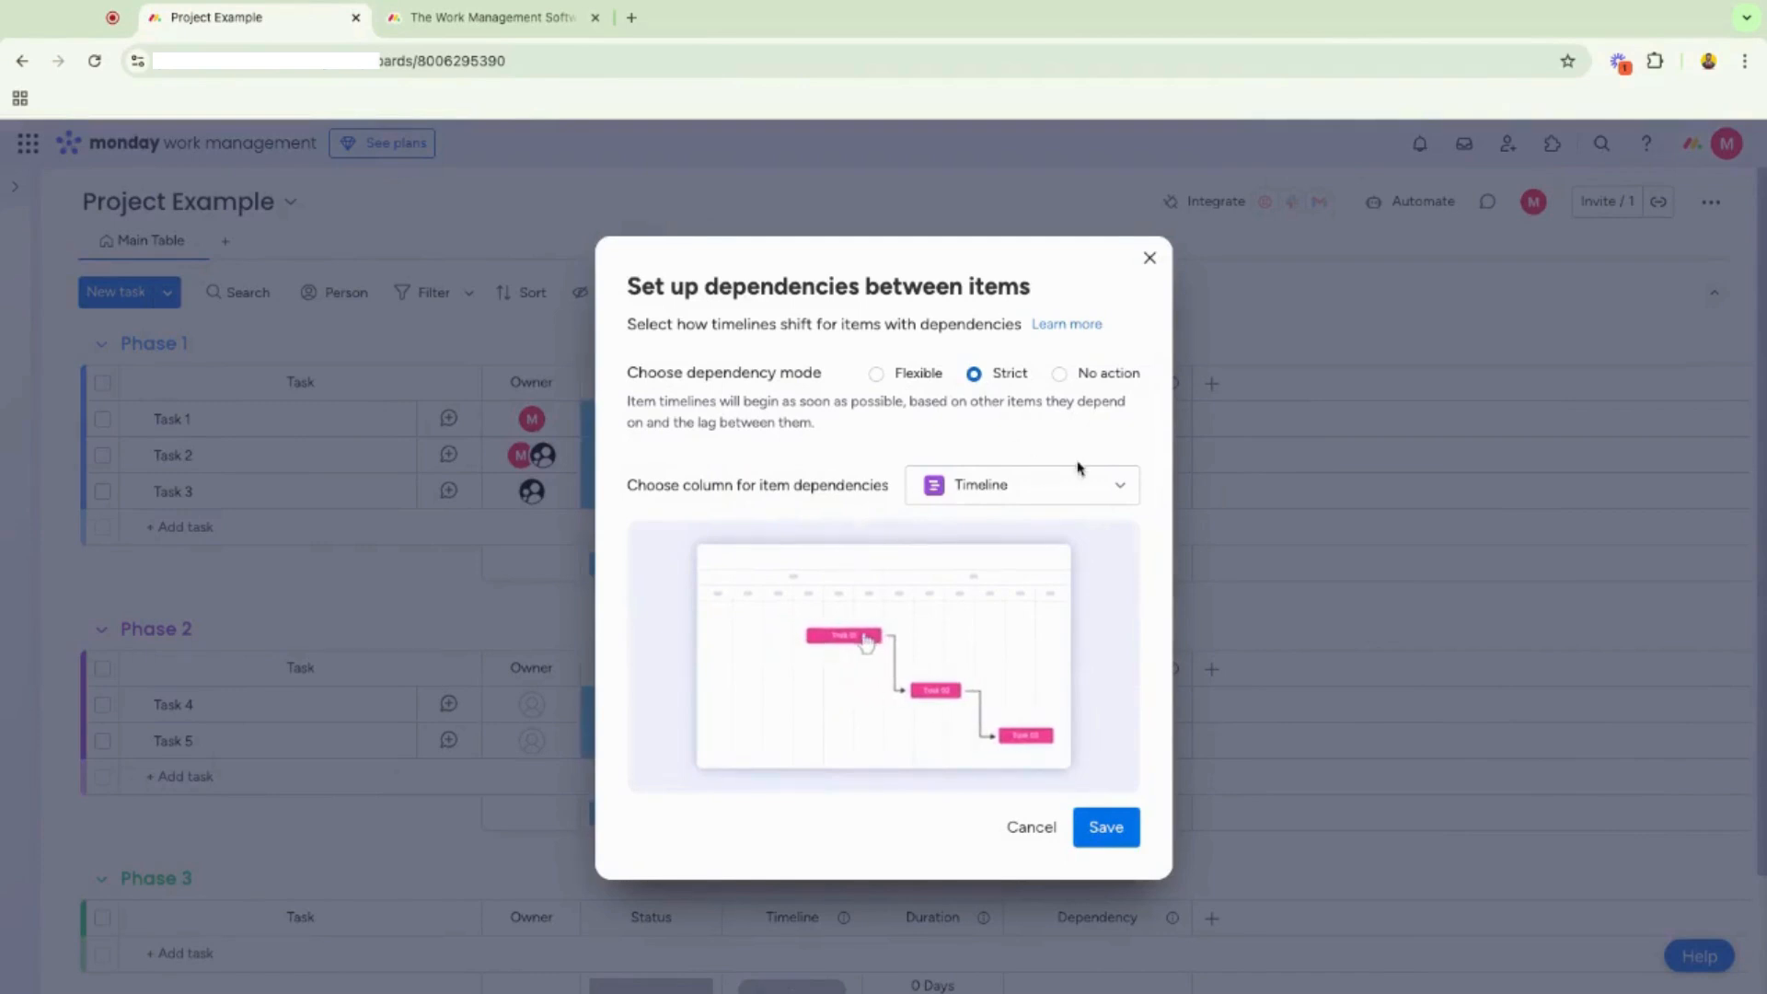
left_click(1116, 486)
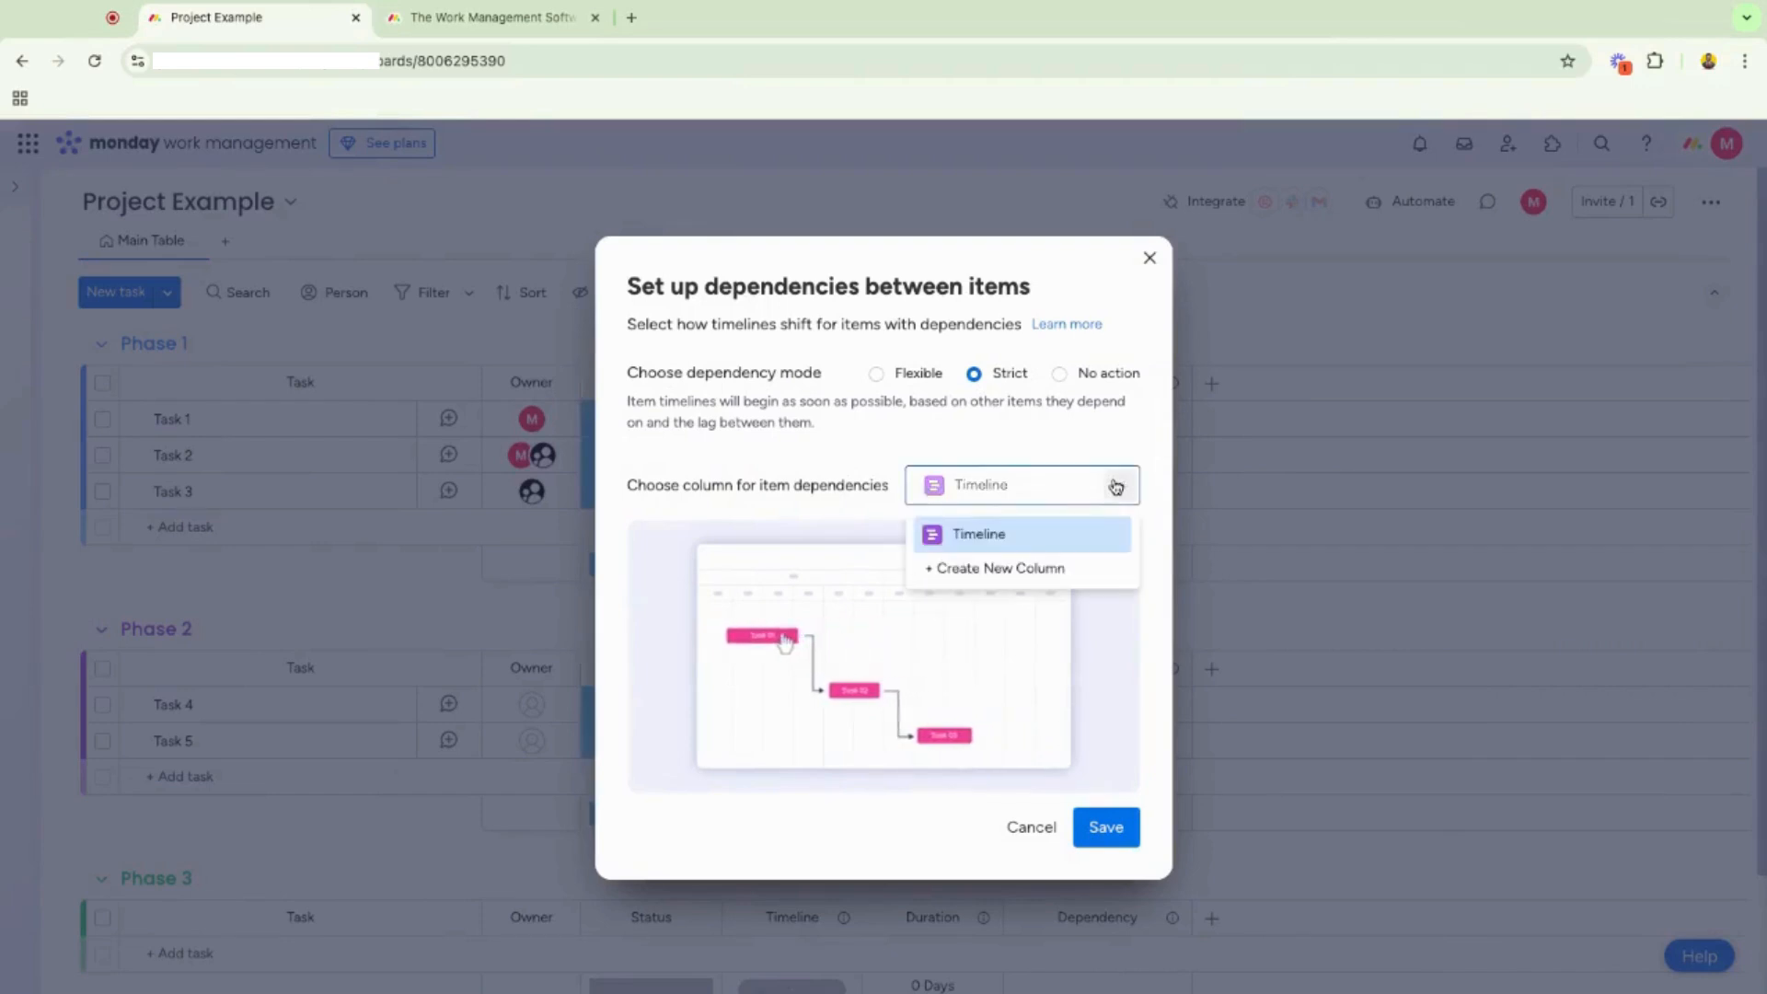
left_click(1117, 486)
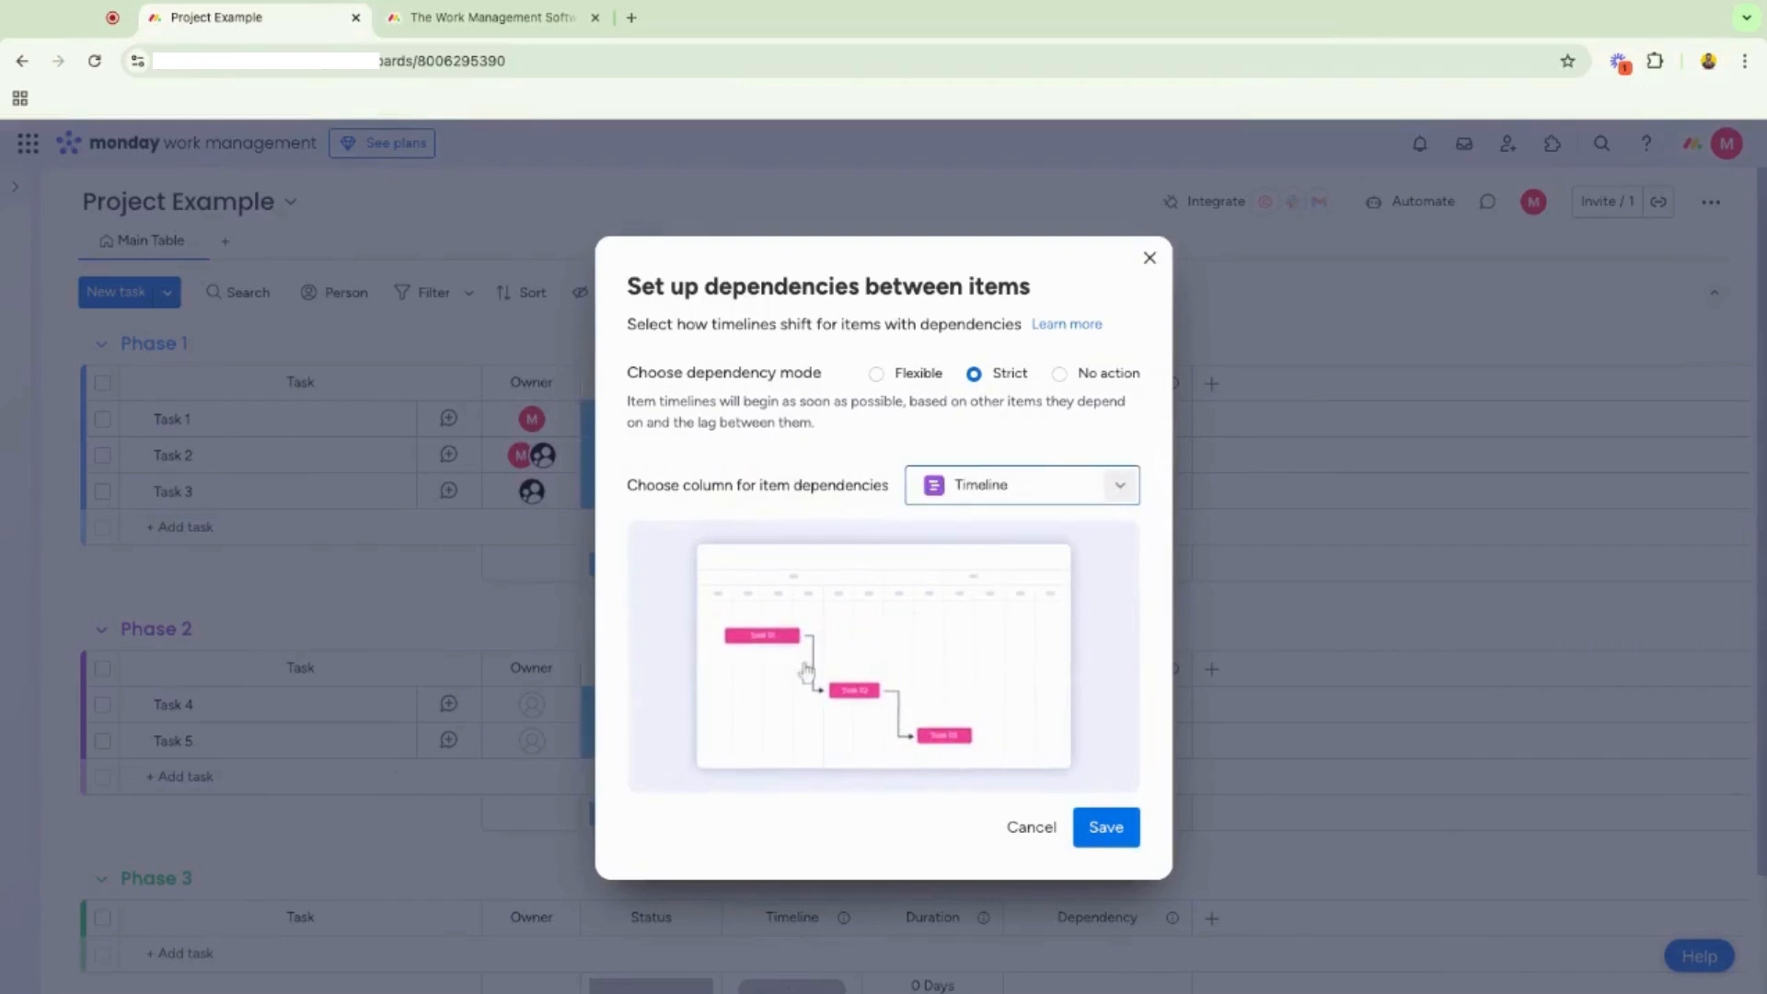
left_click(1107, 828)
Make Task 2 dependent on Task 1 and Task 3 dependent on Task 2.
left_click(1020, 461)
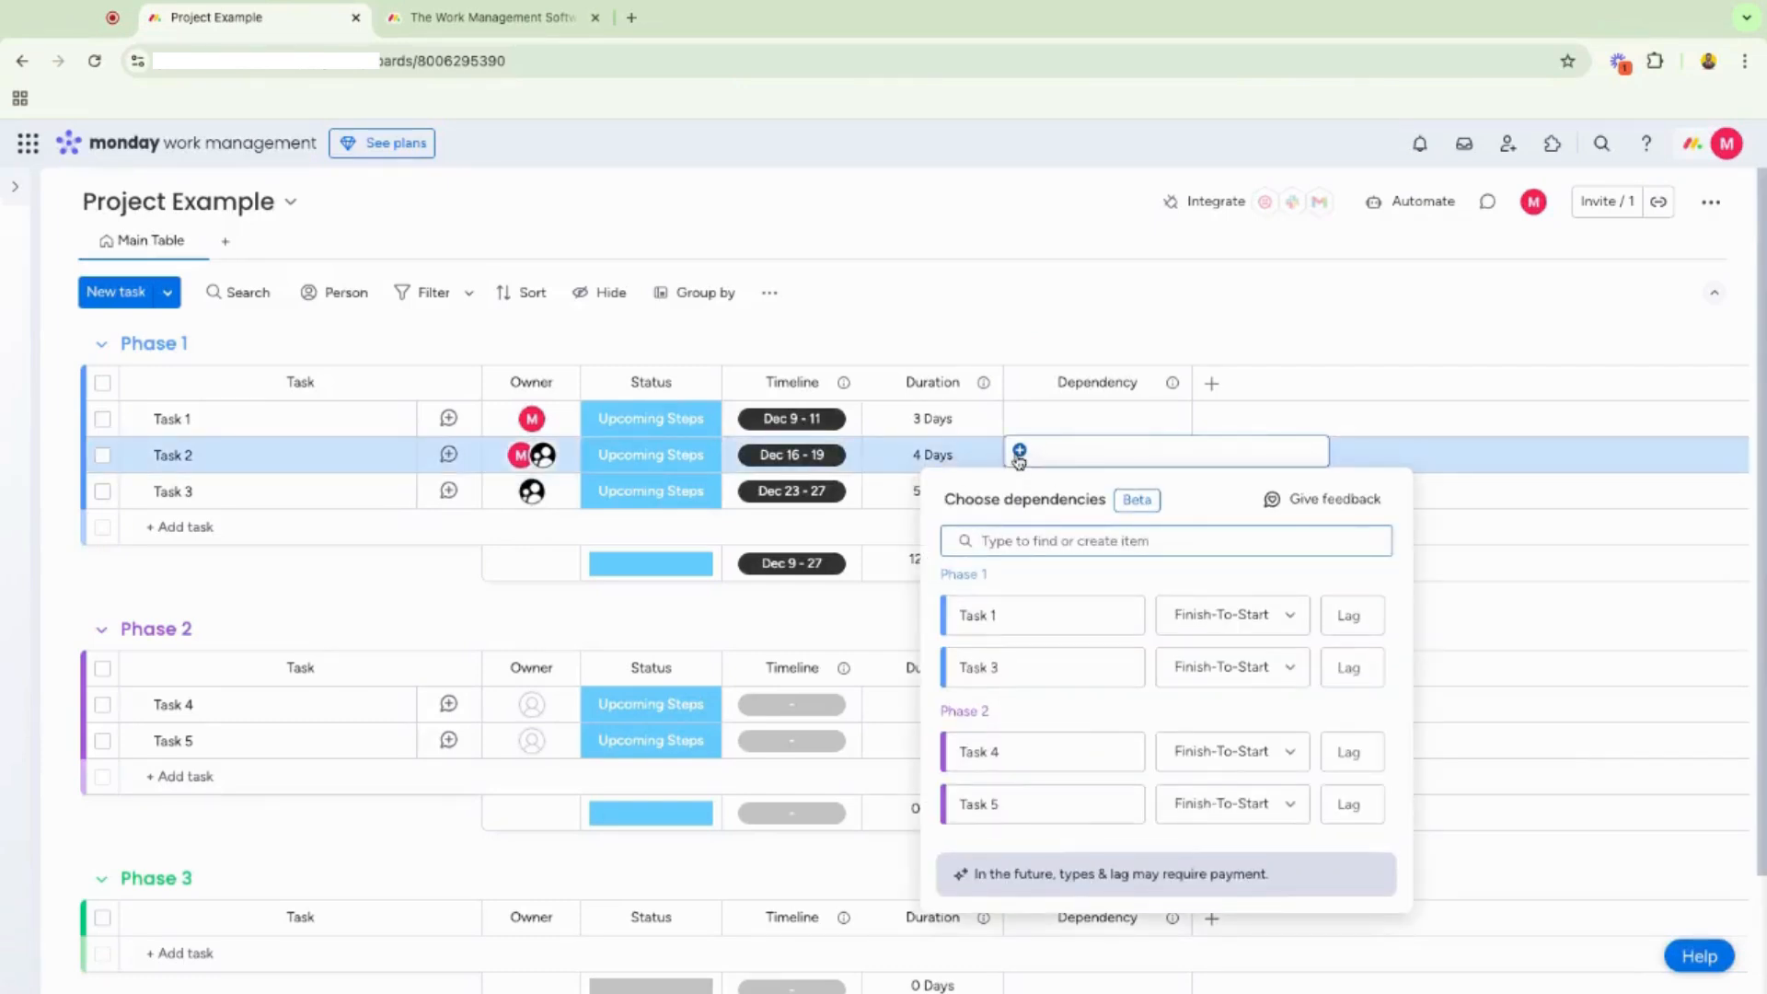
left_click(1006, 615)
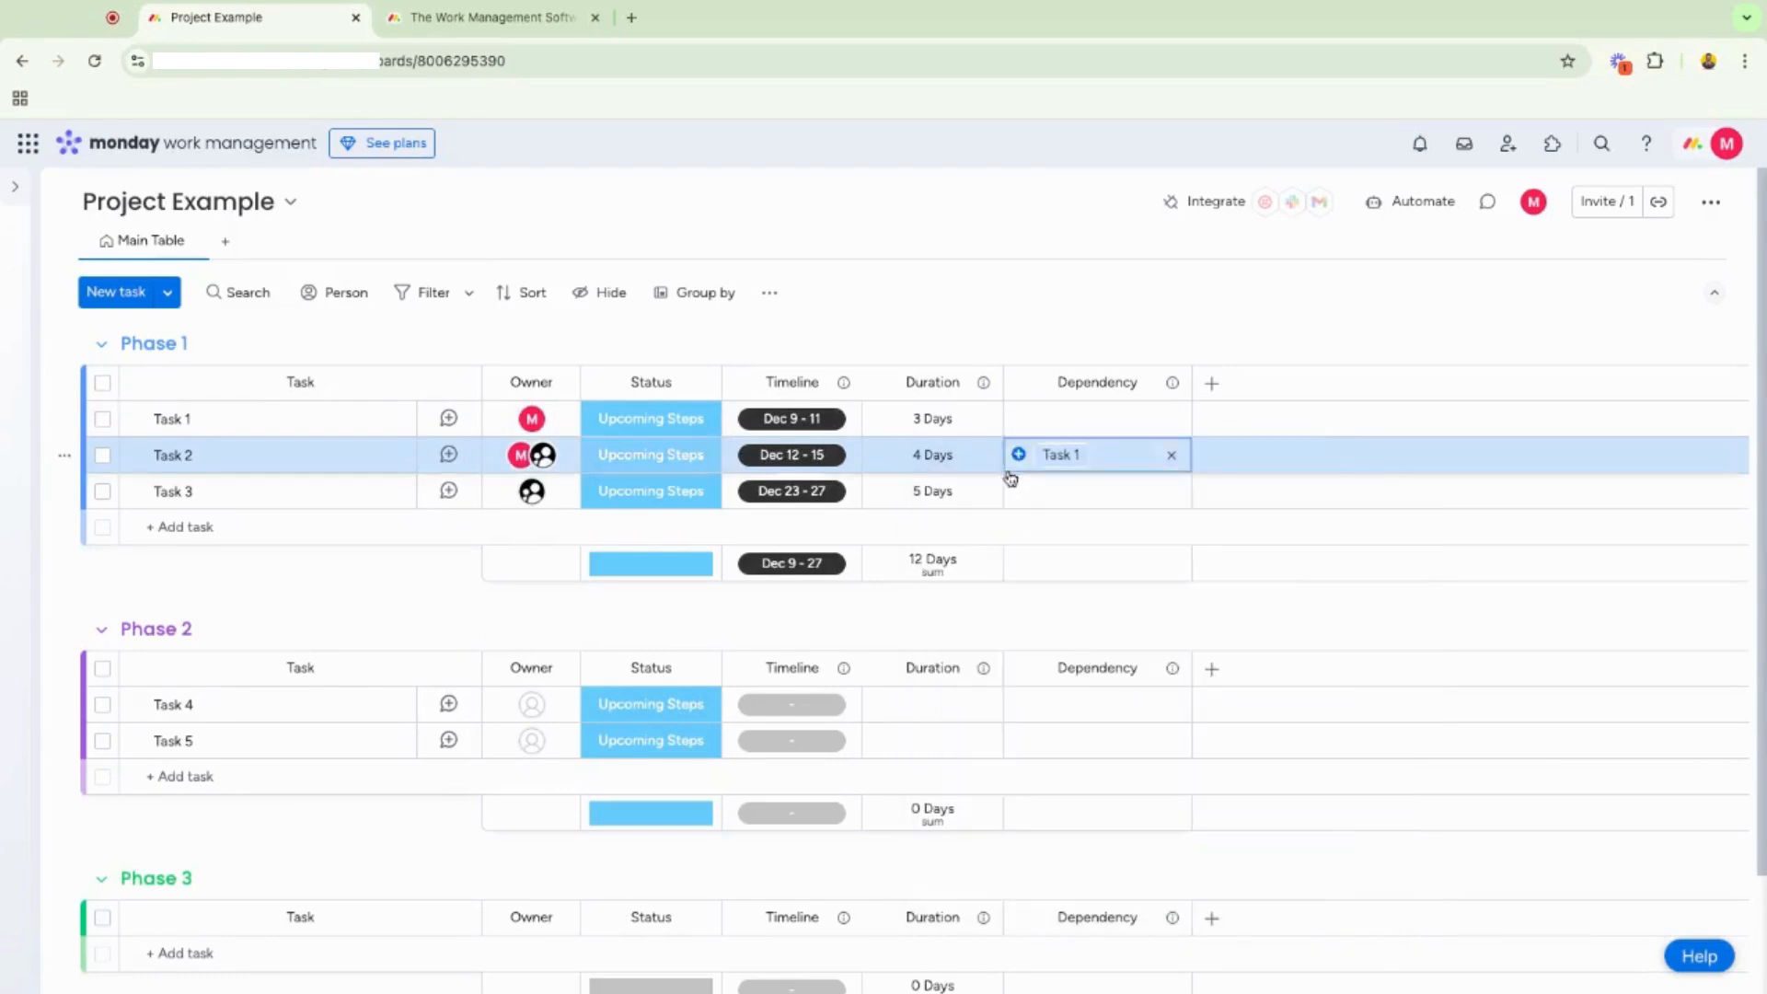
left_click(1017, 486)
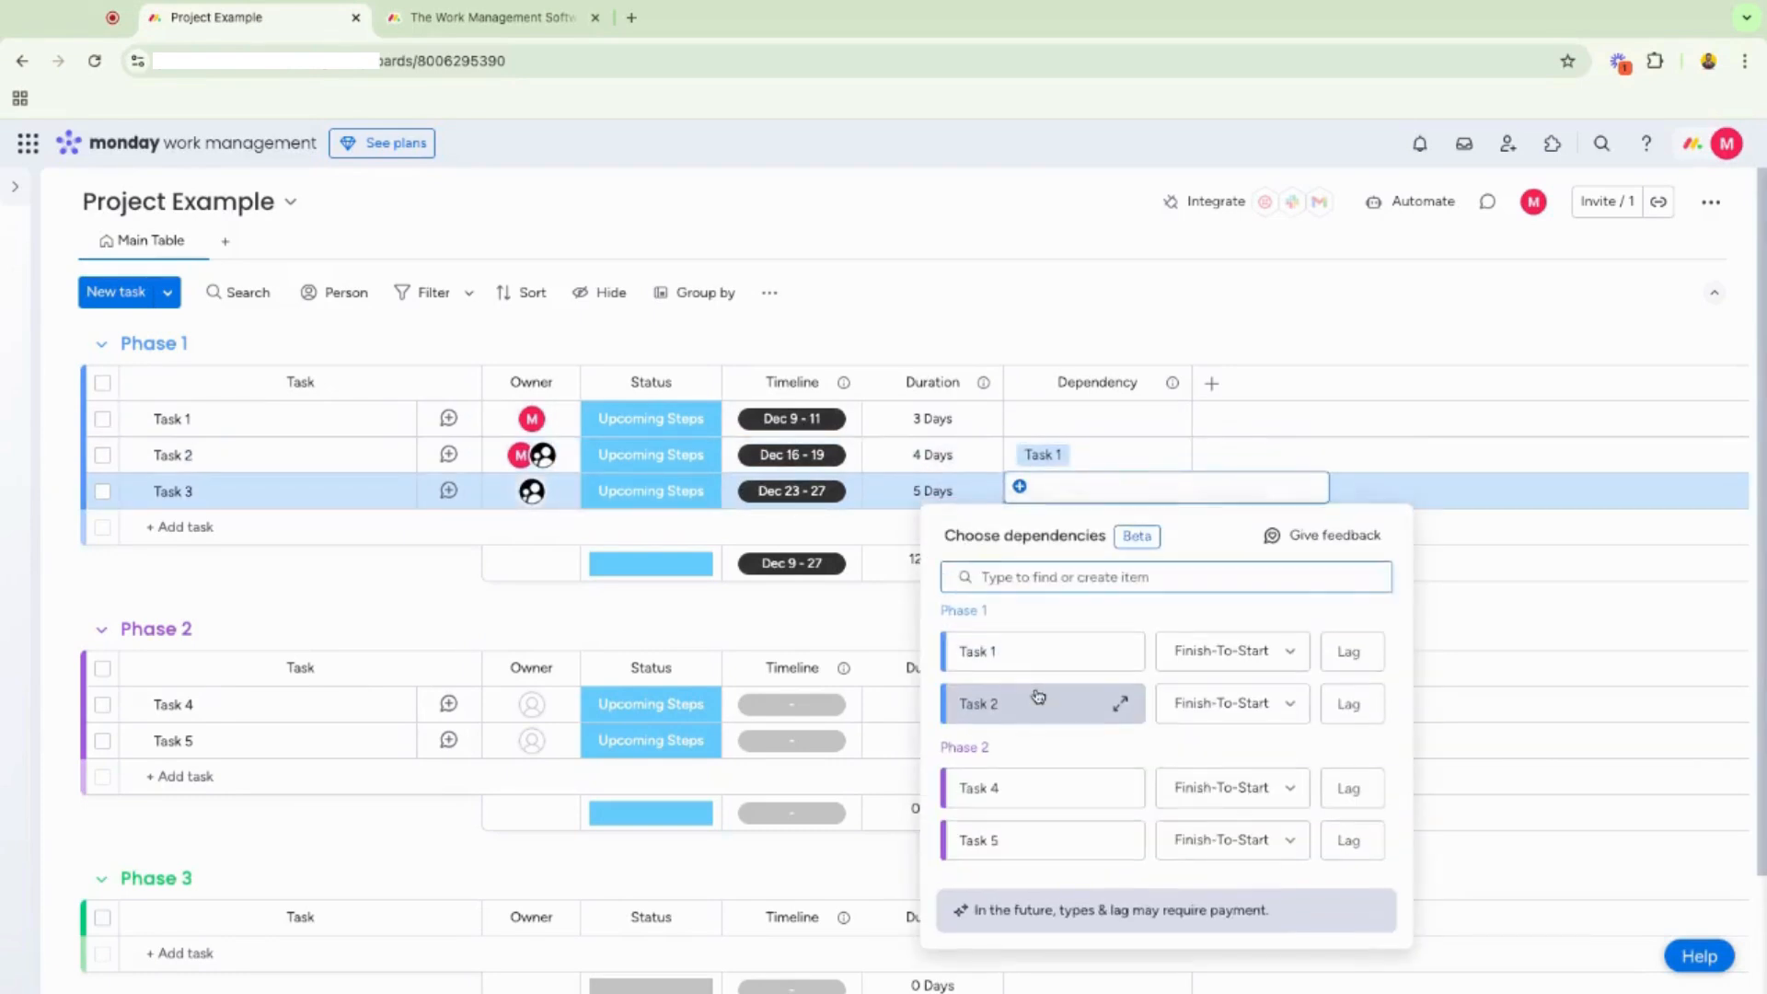
left_click(1038, 696)
left_click(1085, 327)
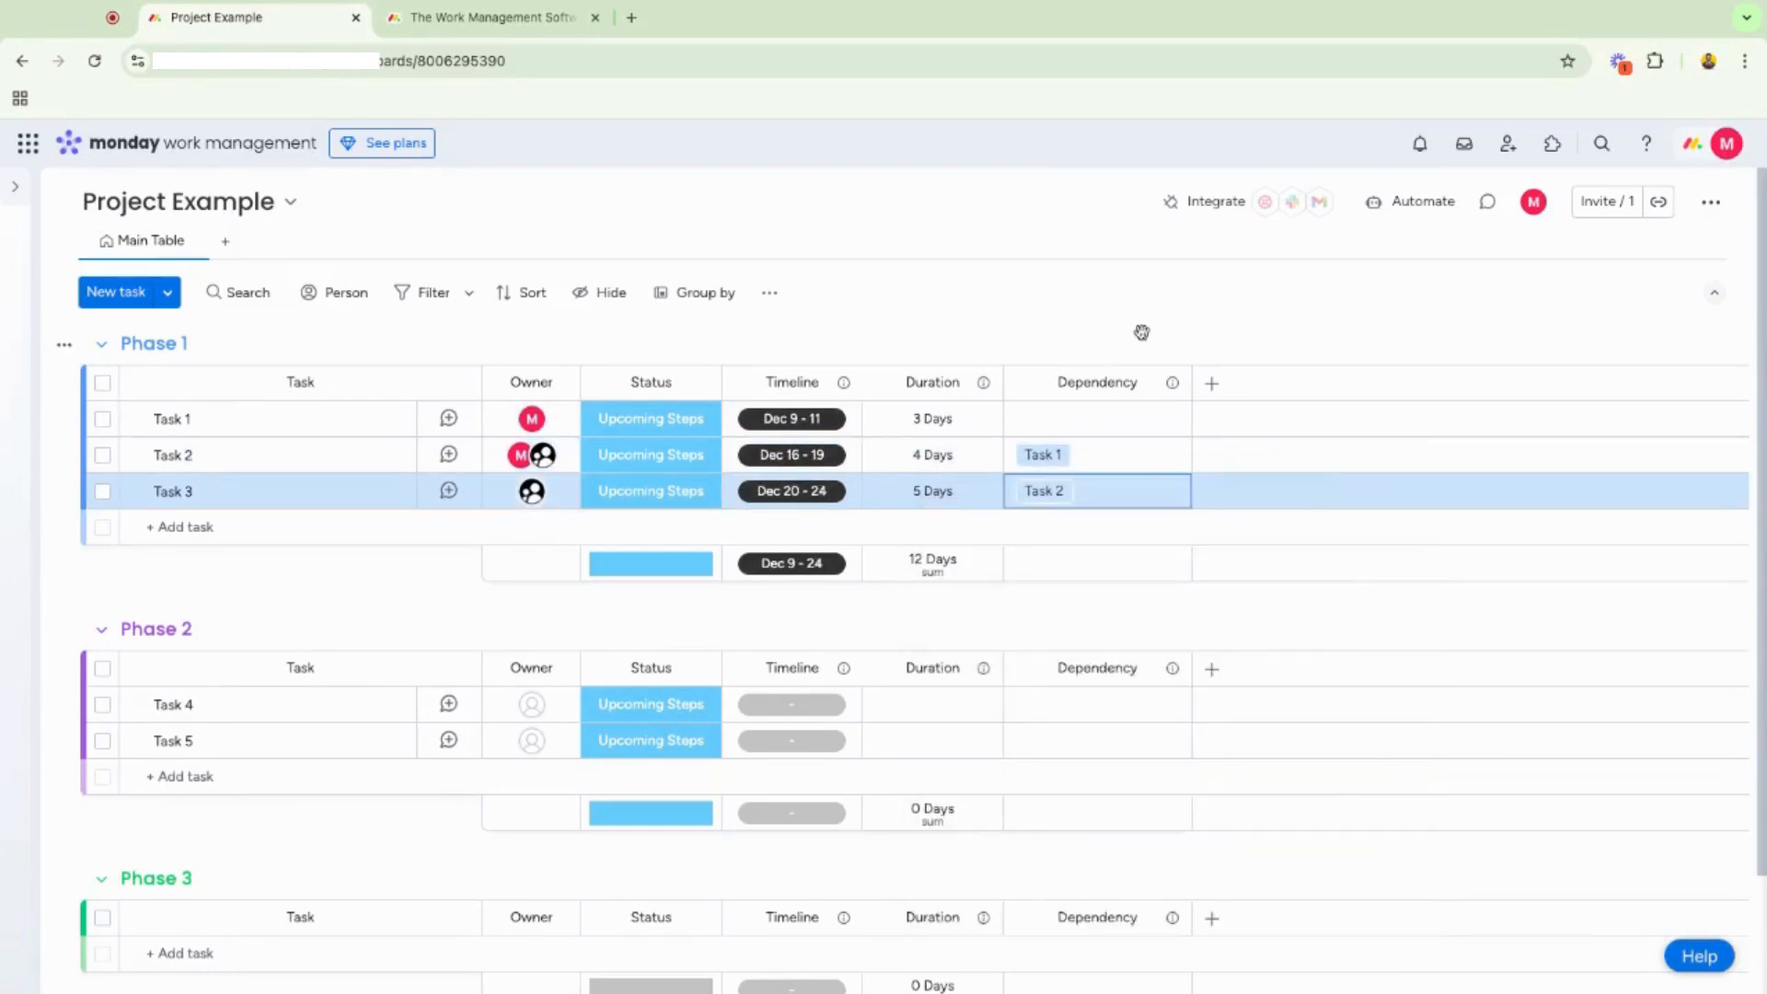
Add another Numbers column after Dependency and name it Planned Effort.
left_click(1213, 385)
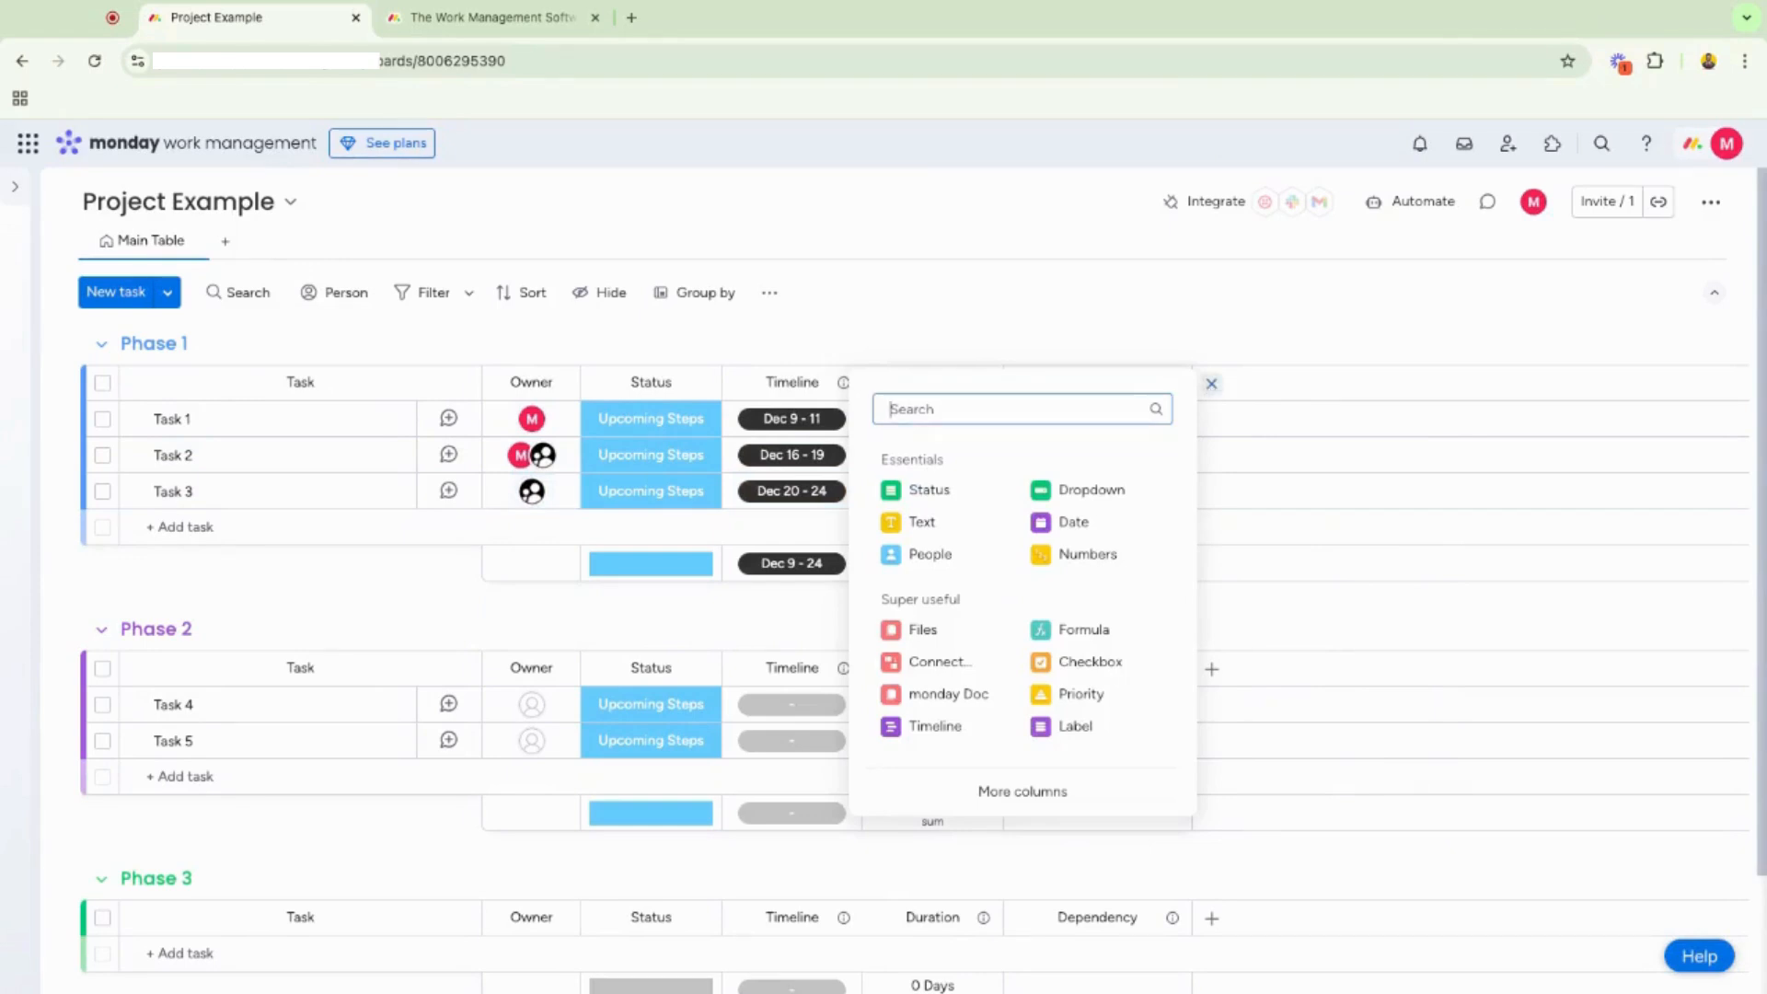
left_click(1088, 553)
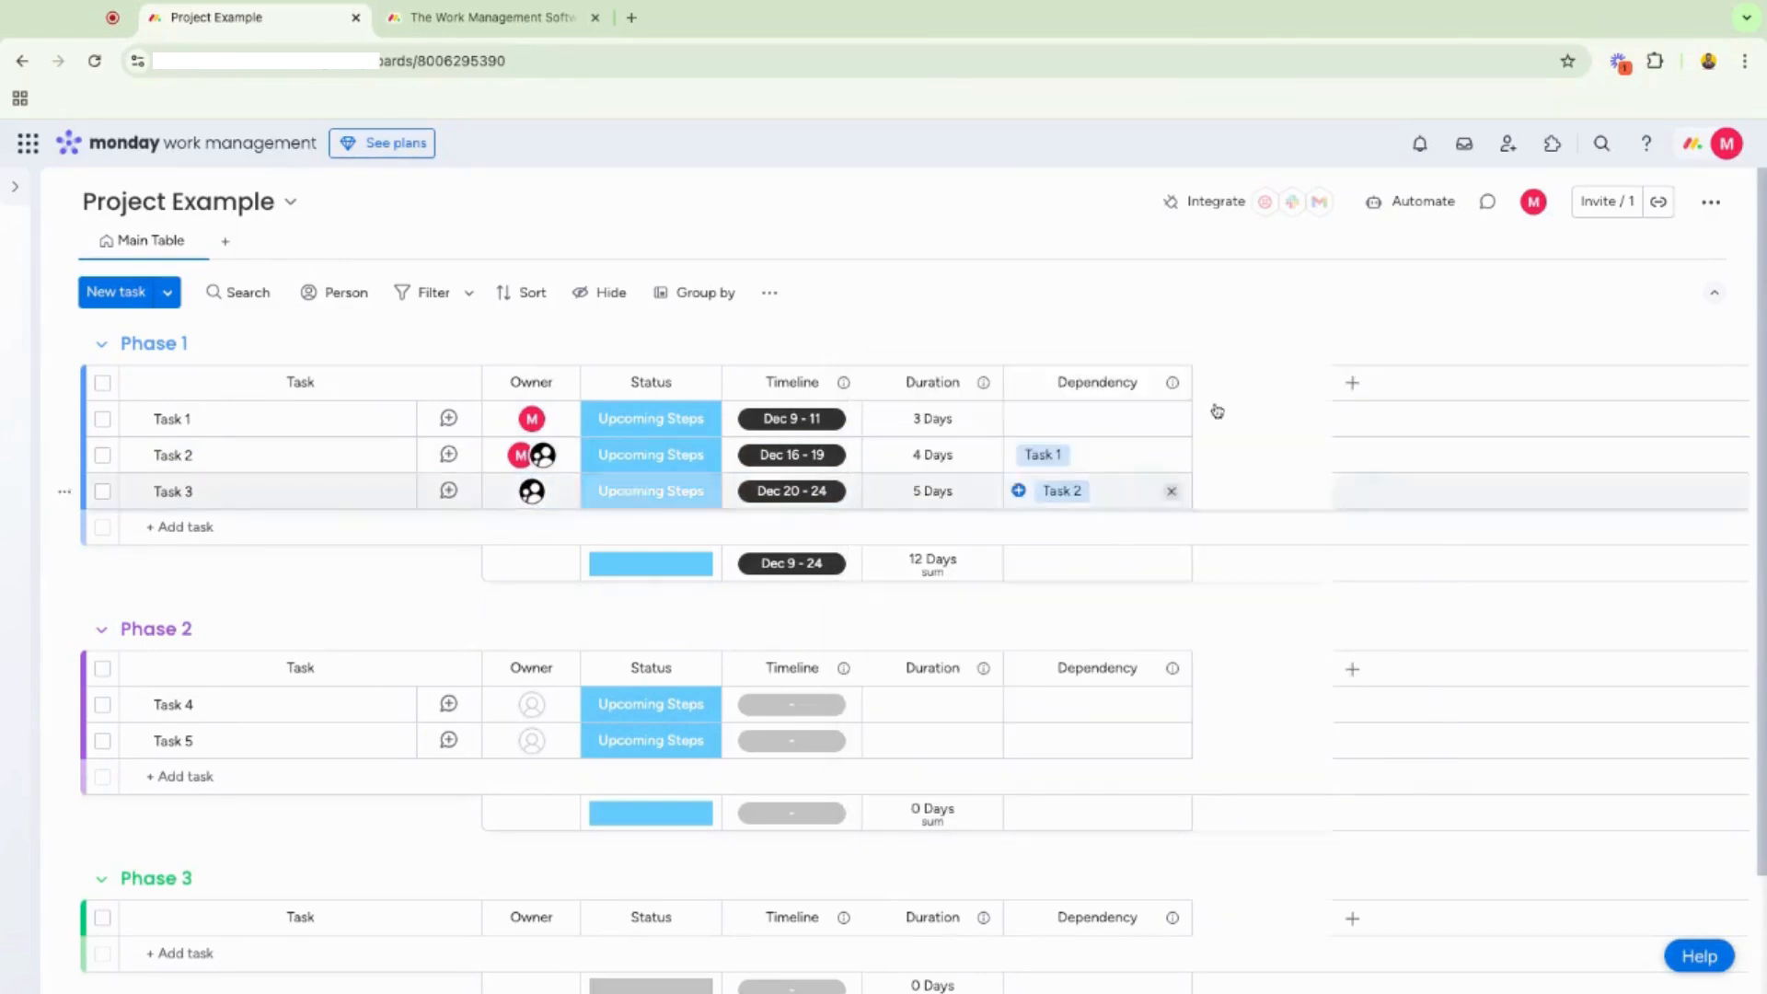
left_click(1250, 383)
type("Pa")
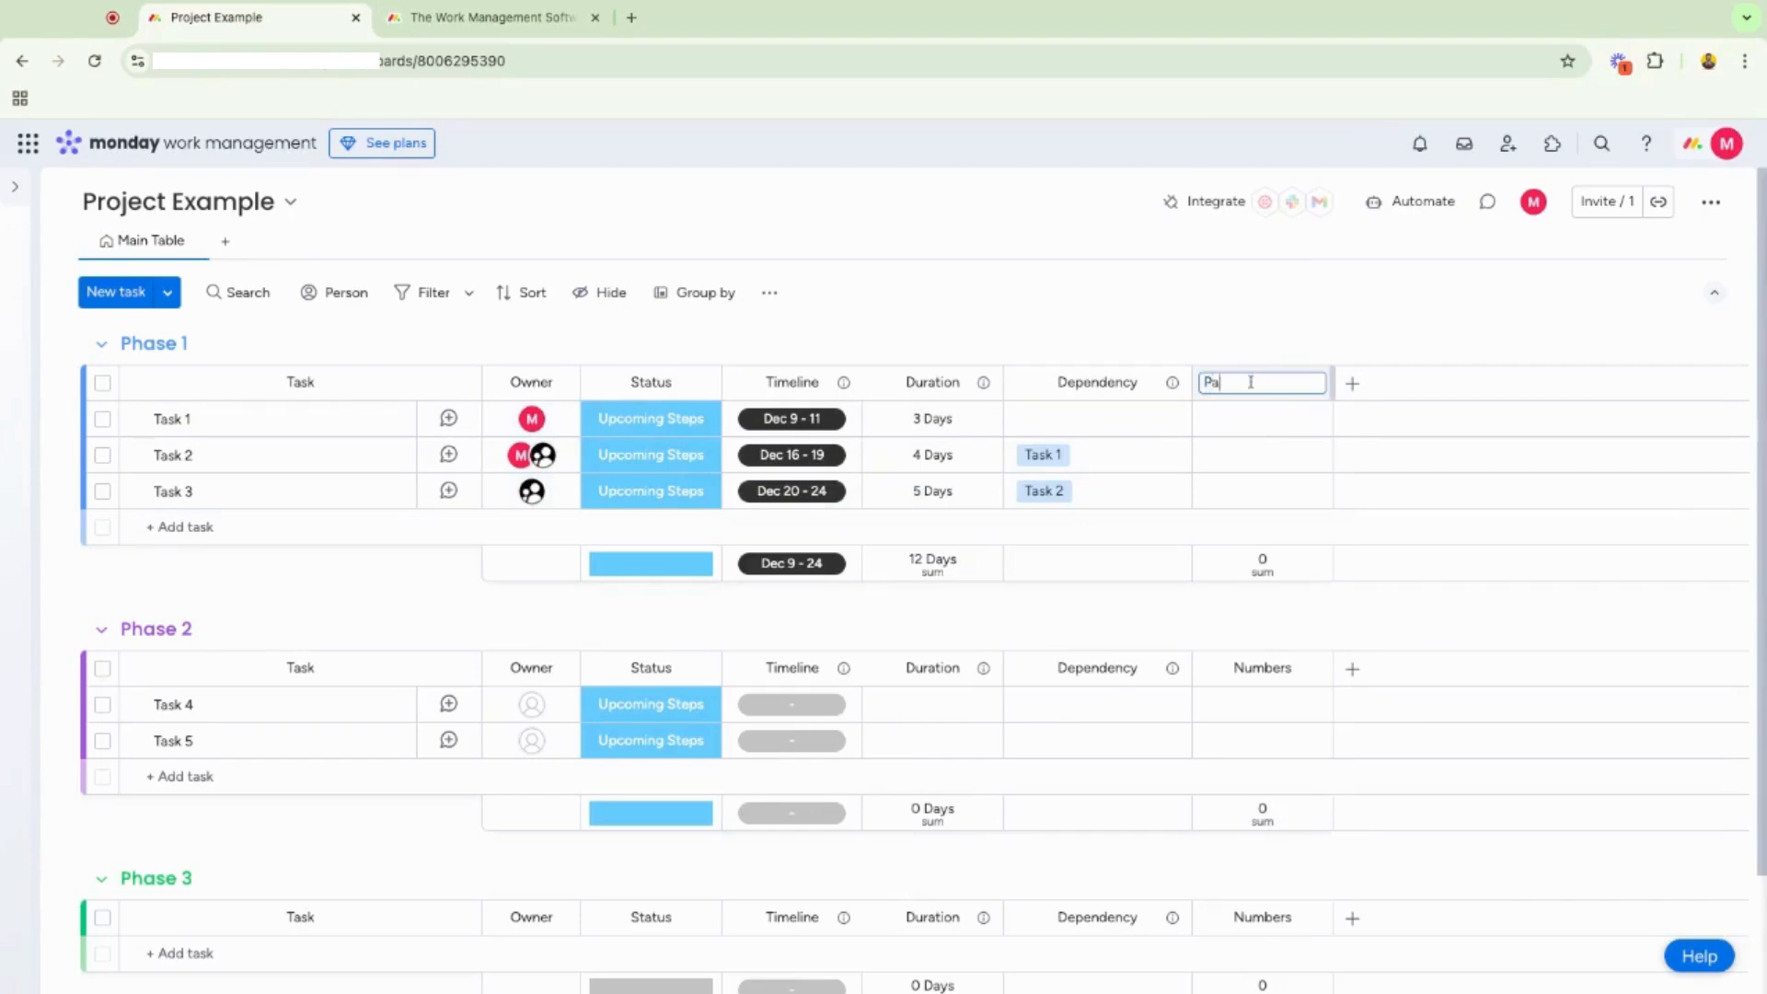
type("lanned Effort")
Enter planned efforts of 5 for Task 1, 4 for Task 2 and 3 for Task 3.
left_click(1242, 419)
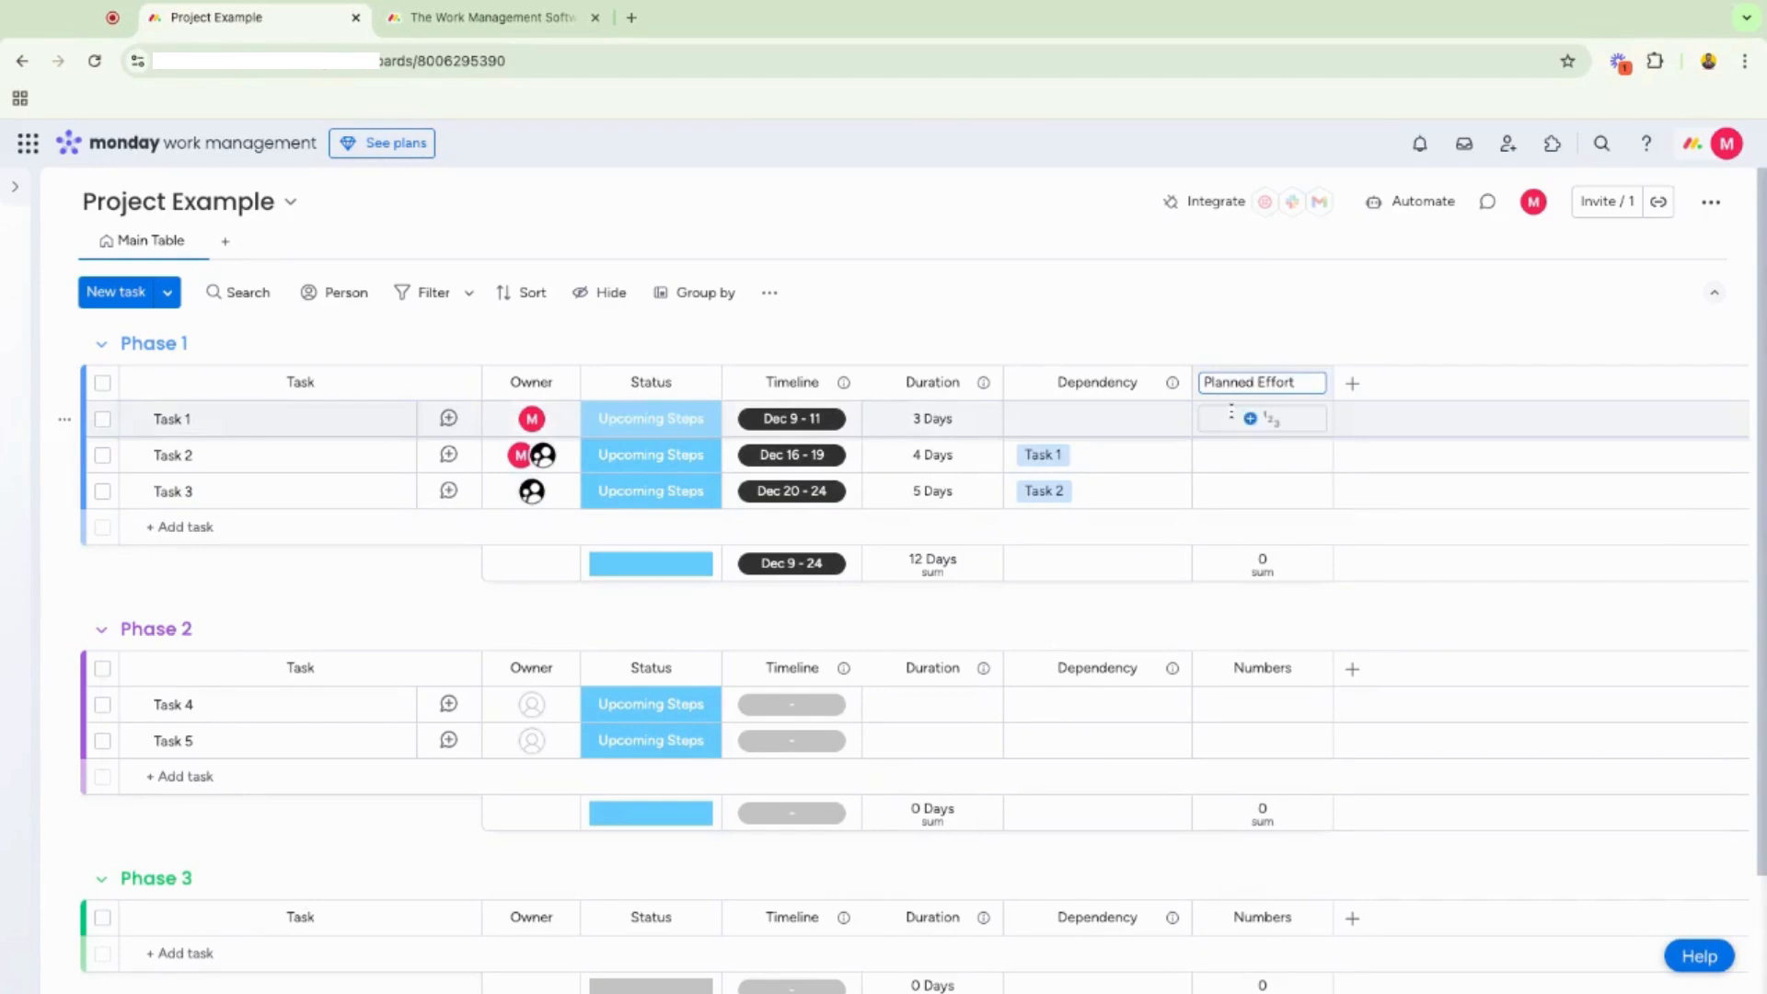
type("5")
left_click(1256, 455)
type("4")
left_click(1261, 491)
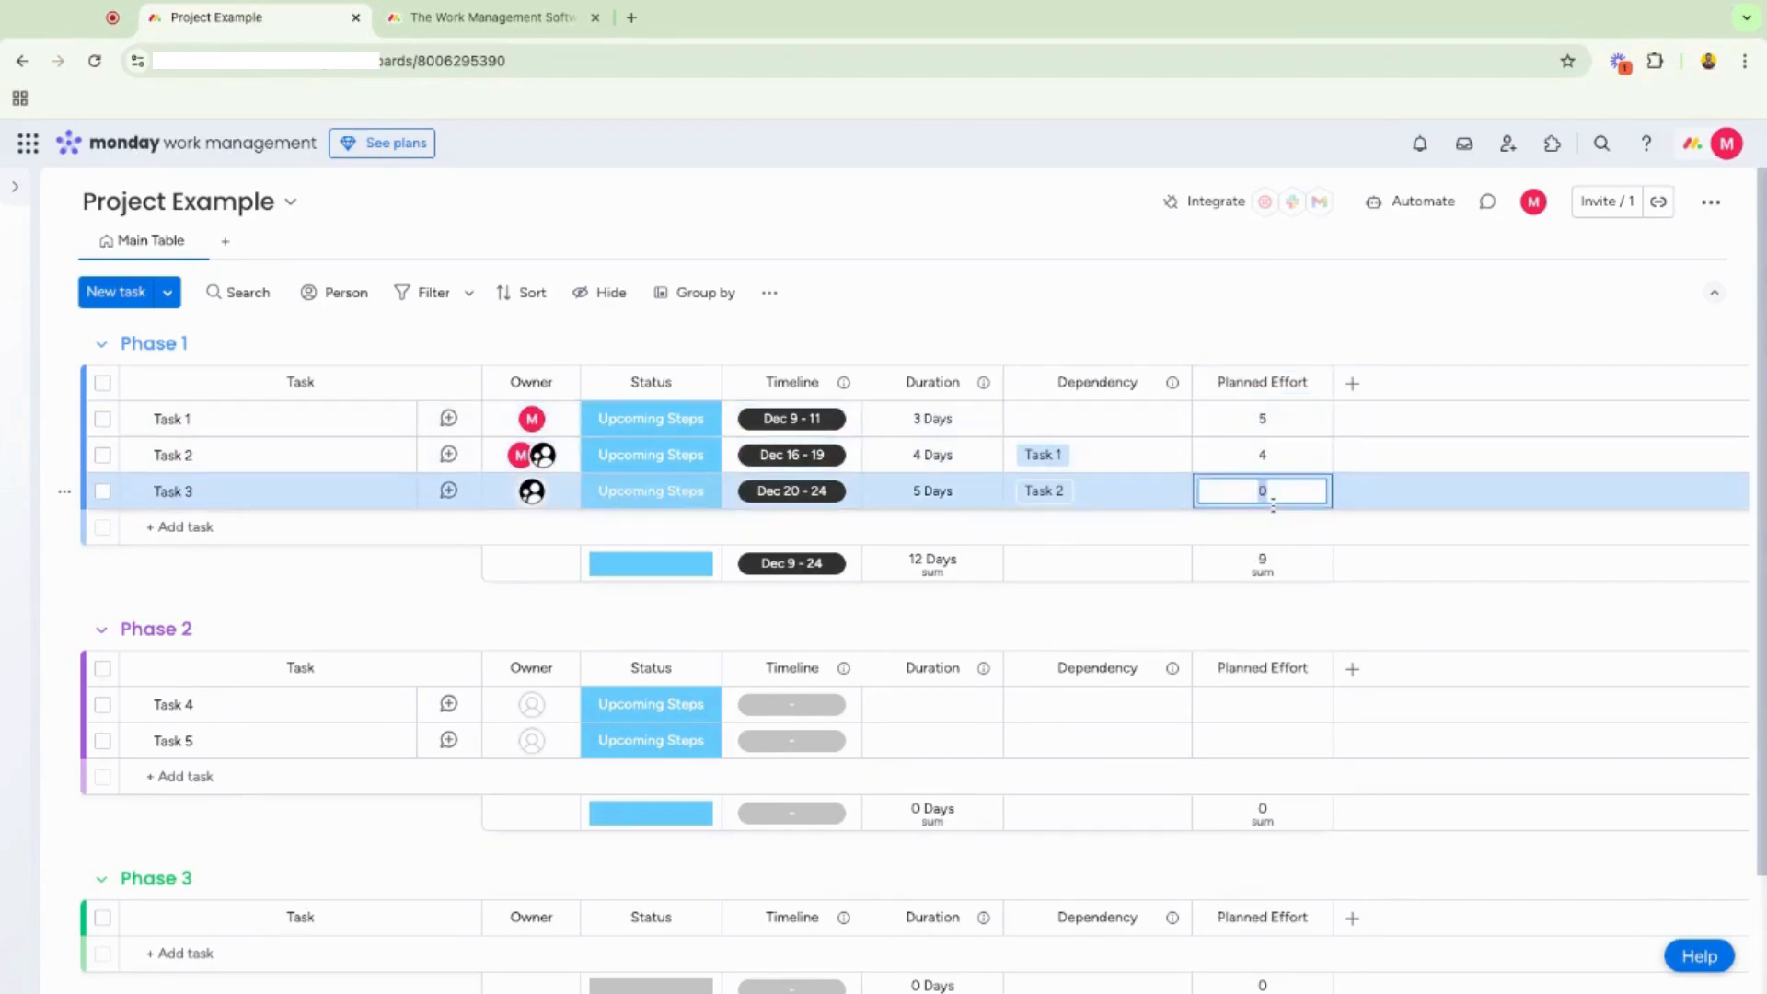
type("3")
key("Return")
Set the unit of the Planned Effort column to Hours.
left_click(1250, 564)
left_click(1084, 599)
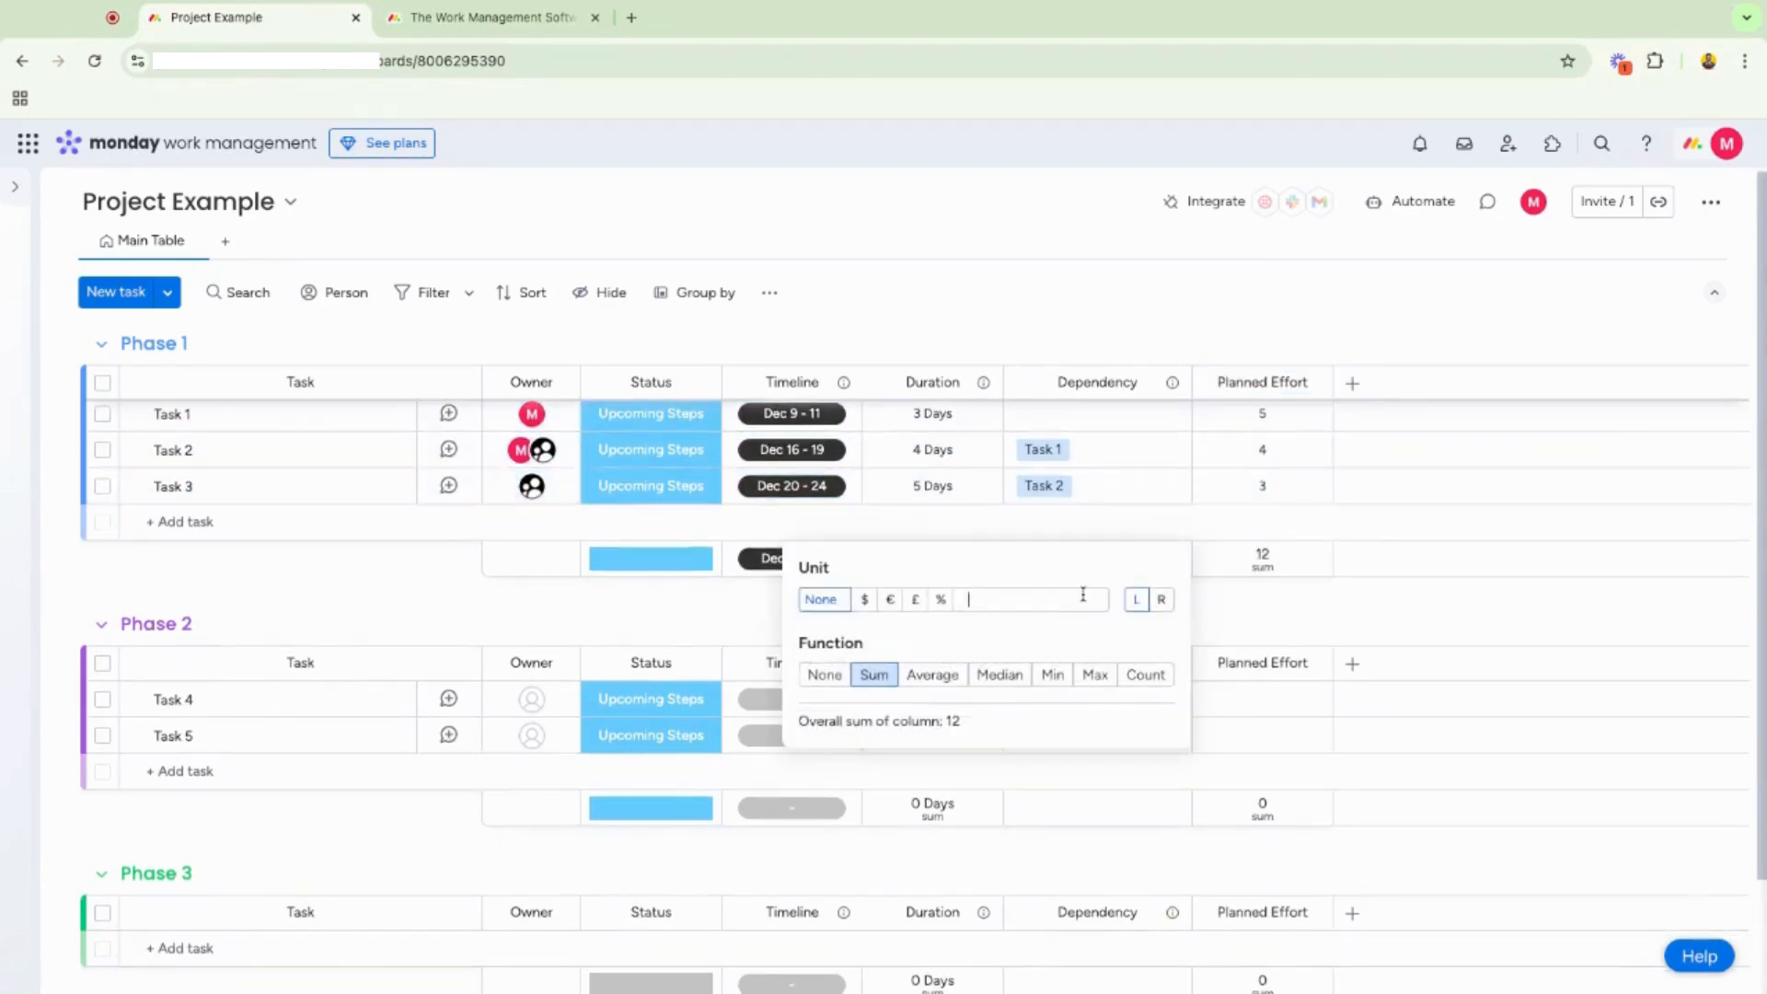
type("Hours")
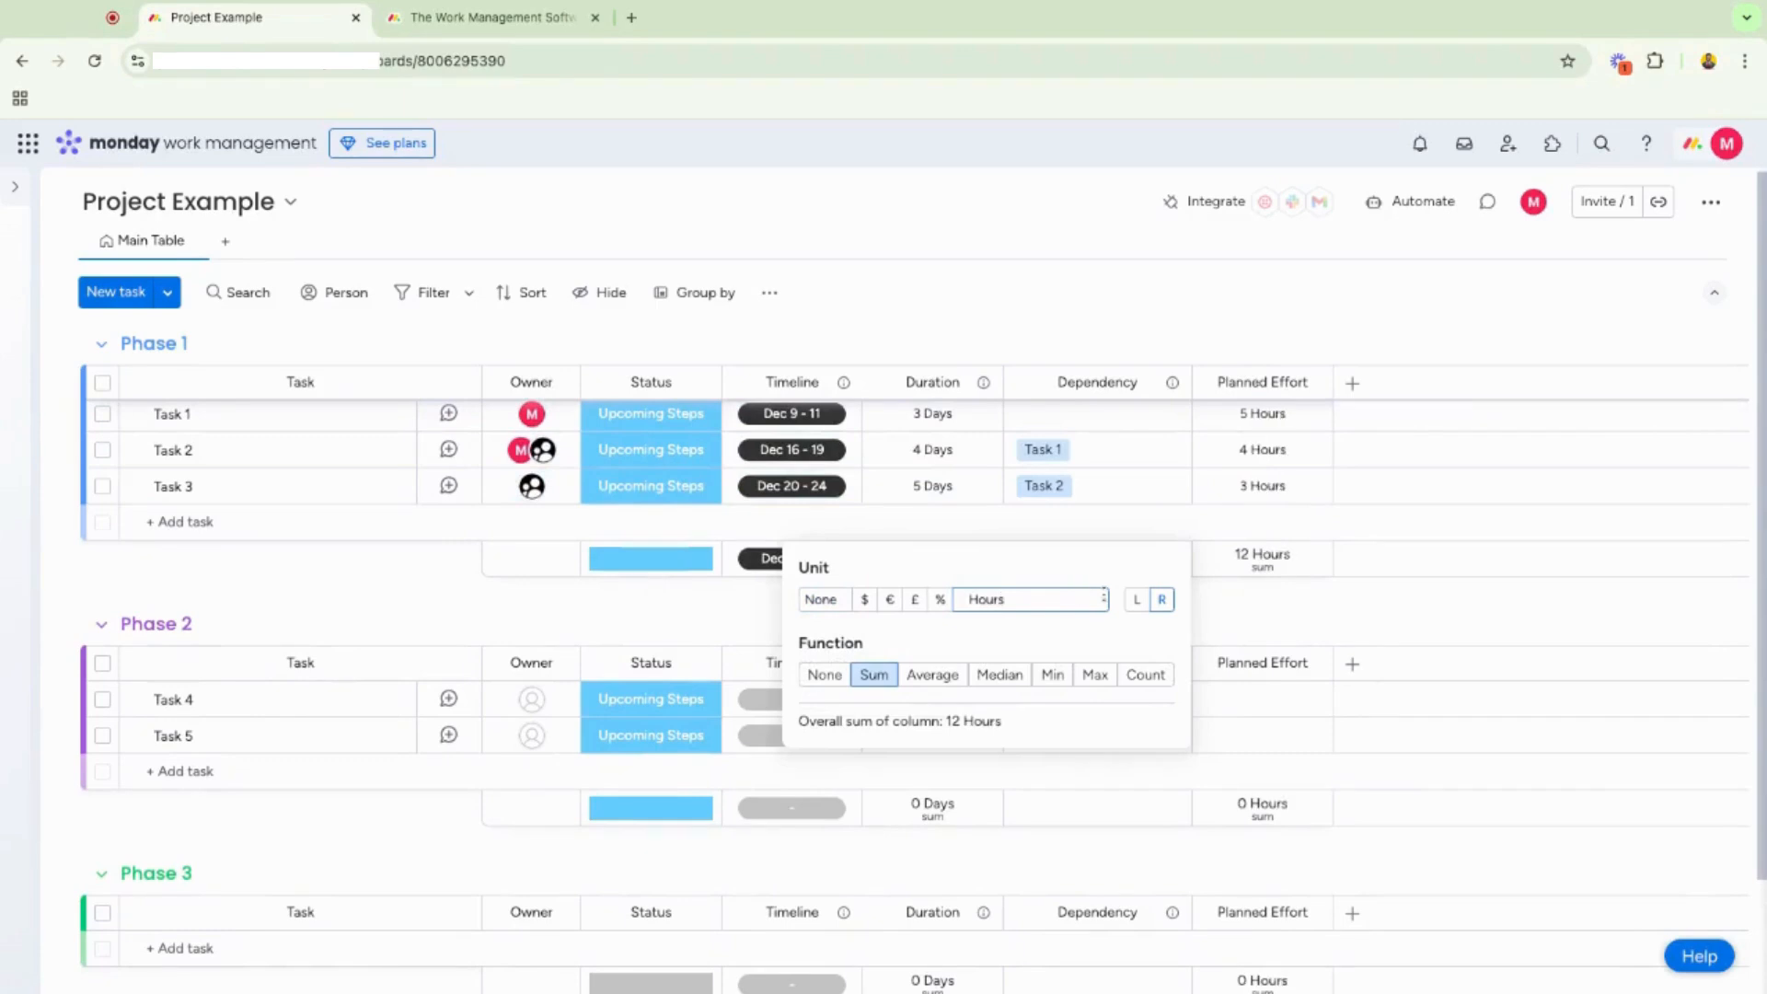
Add a Time tracking column to the board.
left_click(1353, 383)
type("time")
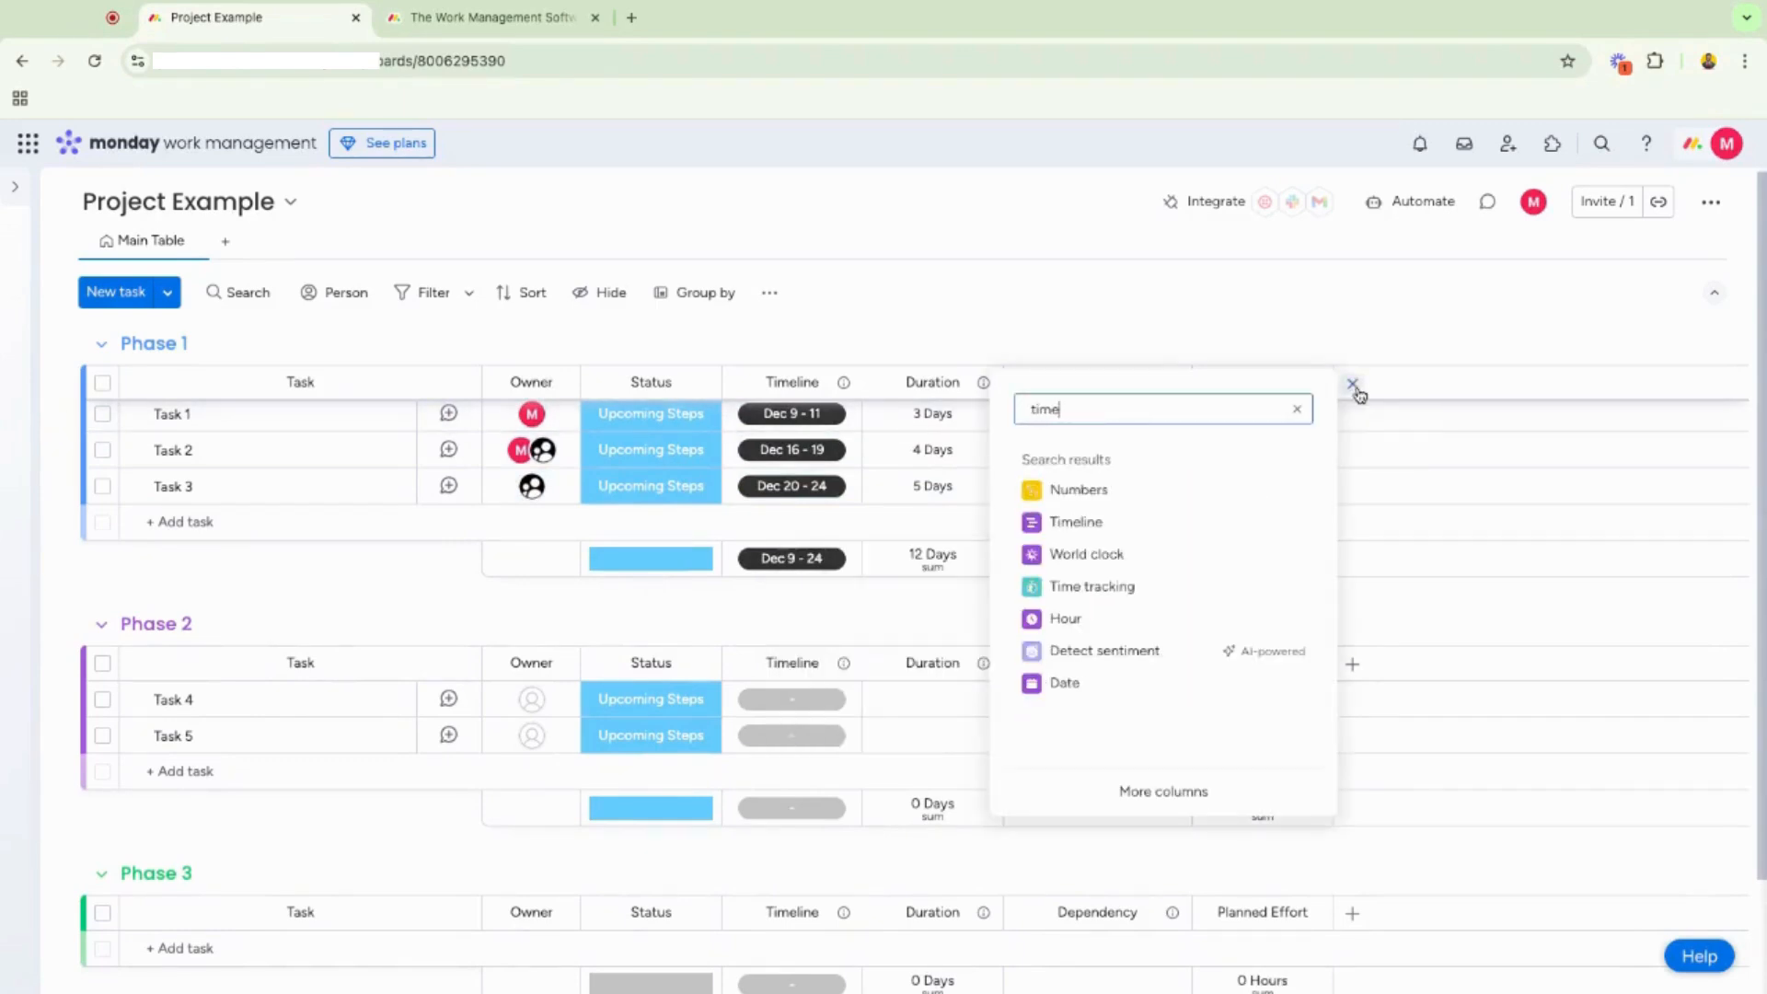
left_click(1178, 593)
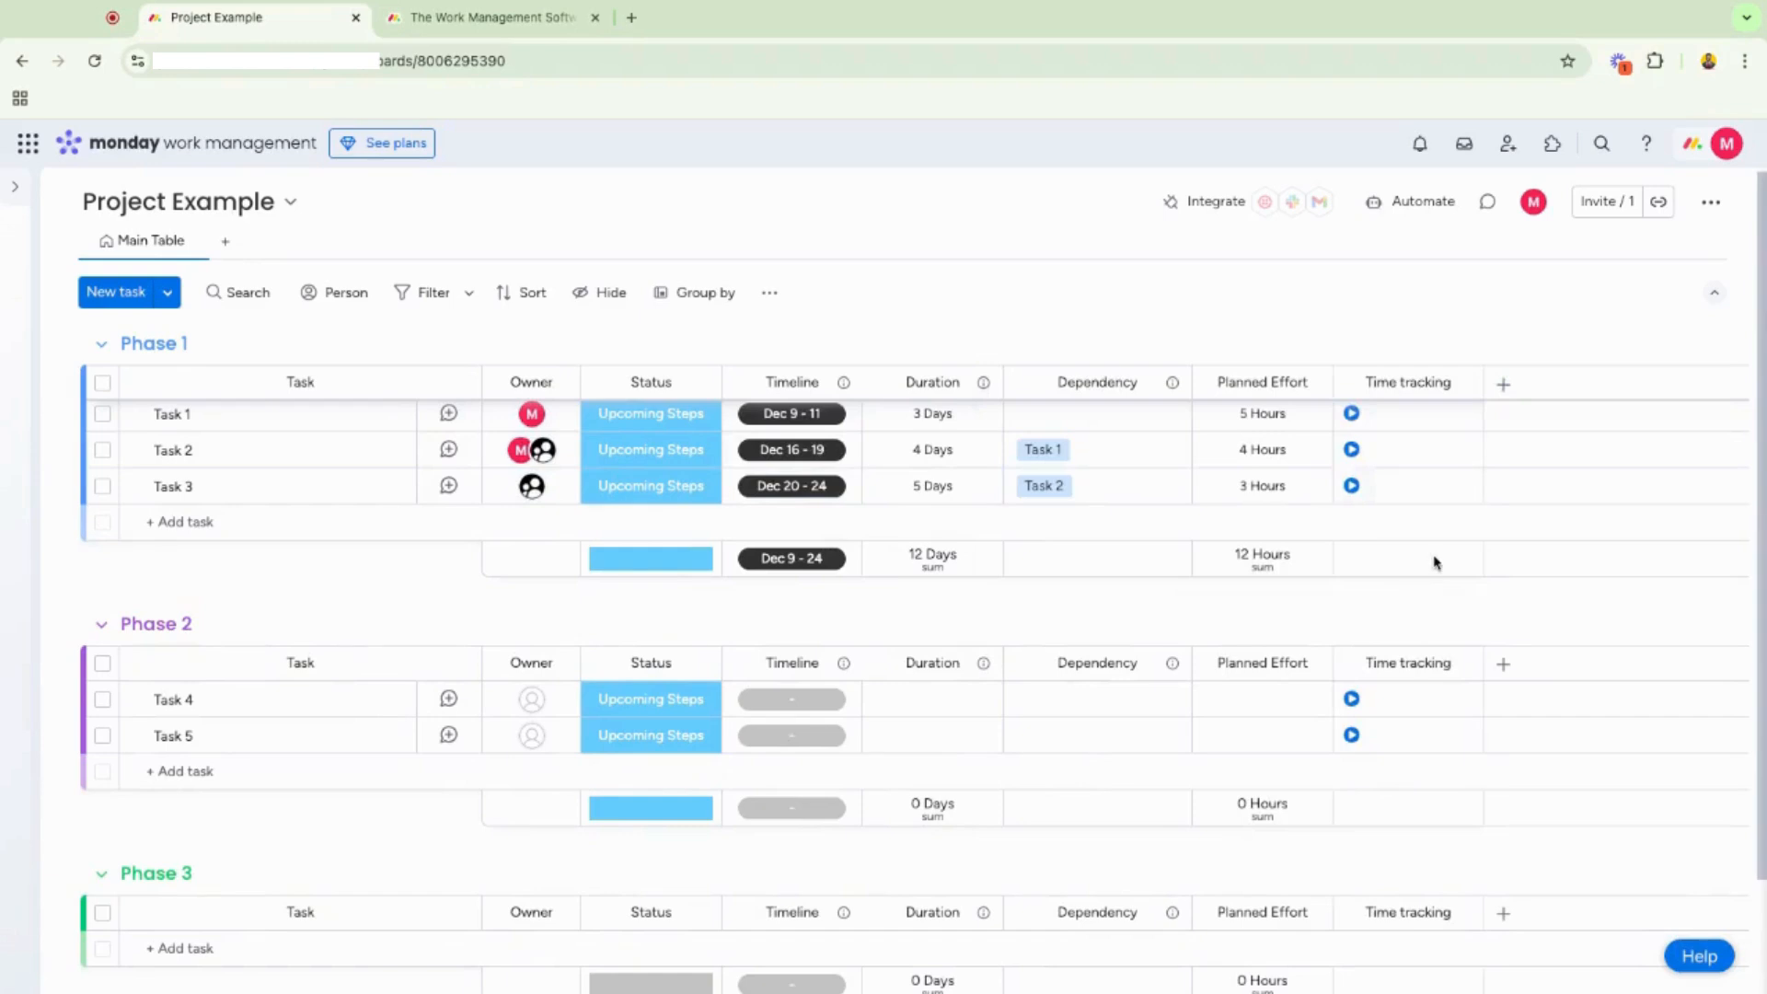
Record a few seconds with Task 1's time tracker, and manually add an 11:41 AM to 12:41 PM session on December 8 to Task 2.
left_click(1352, 420)
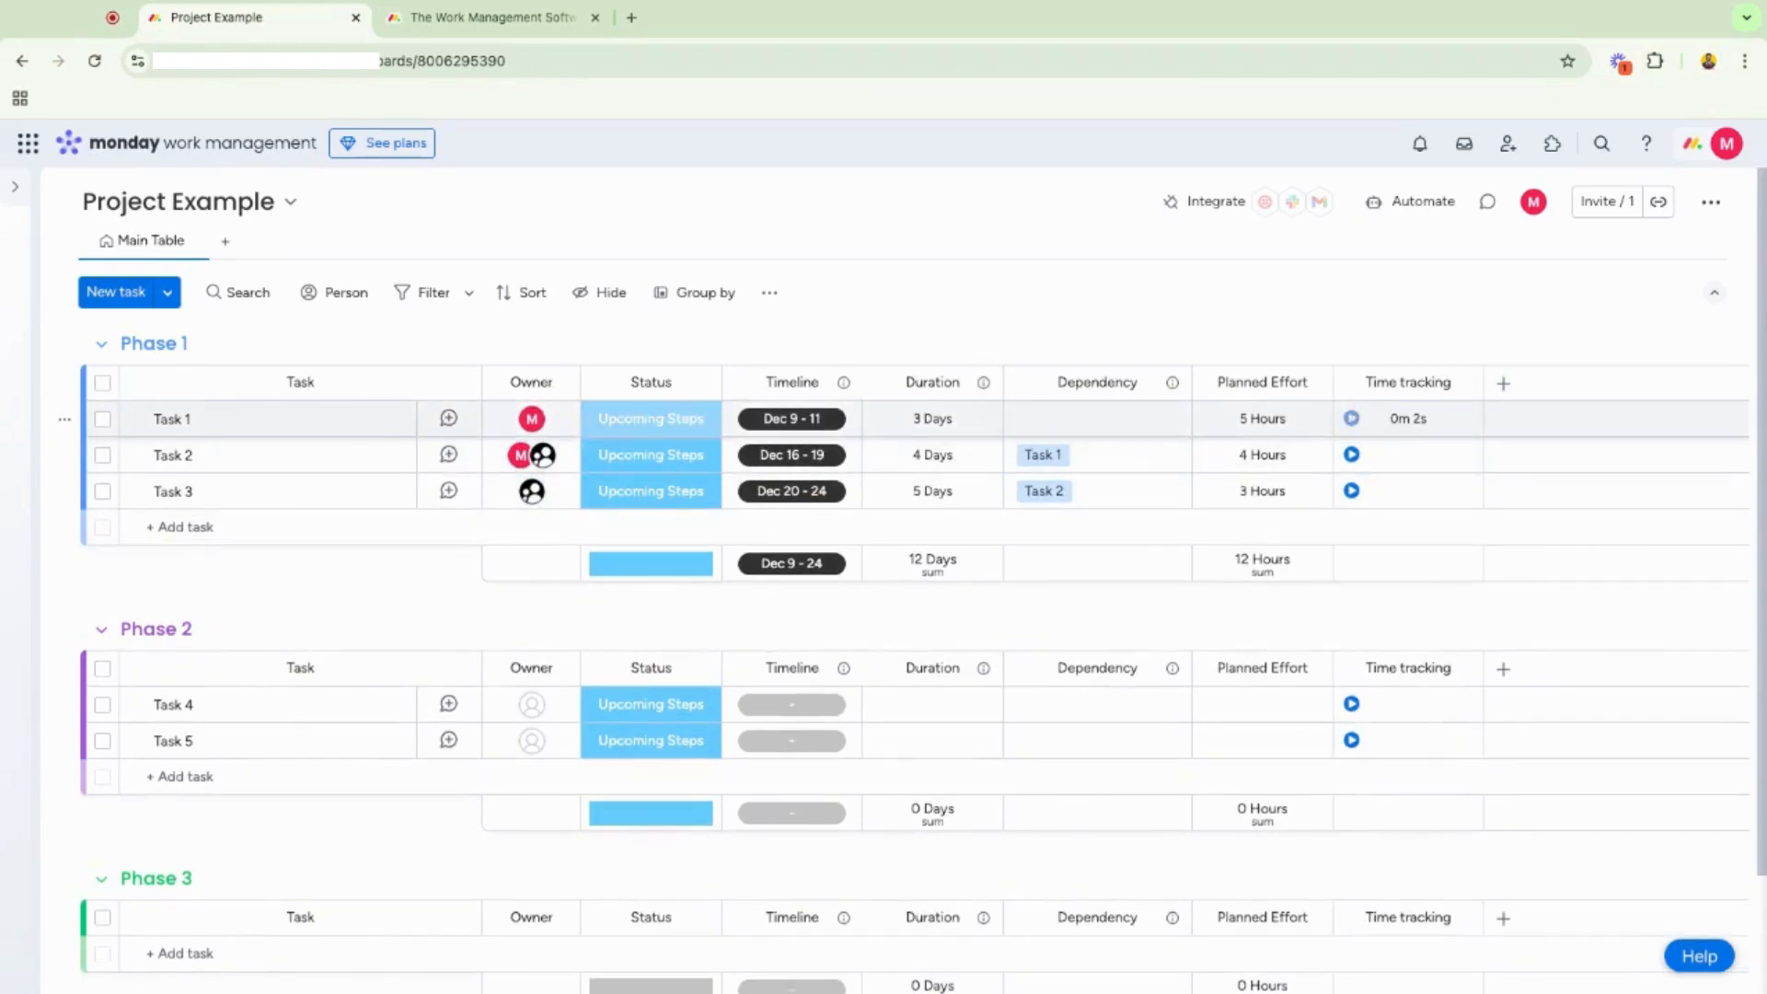
left_click(1390, 458)
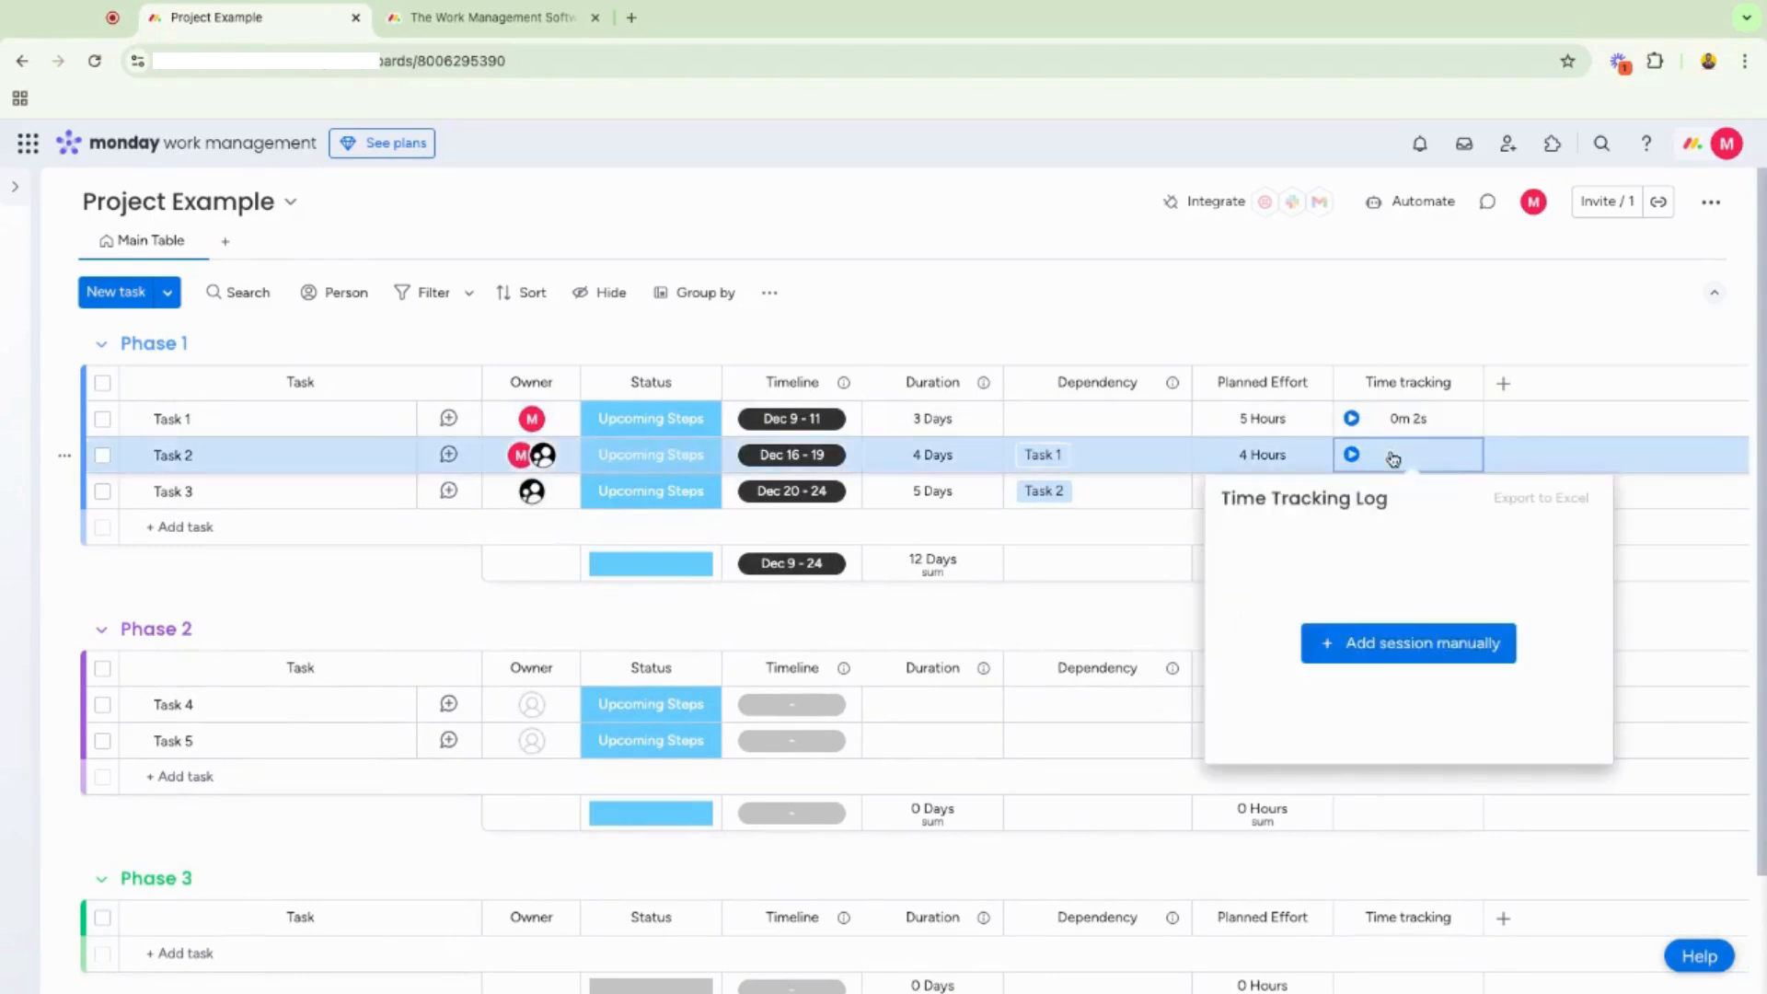
left_click(1409, 656)
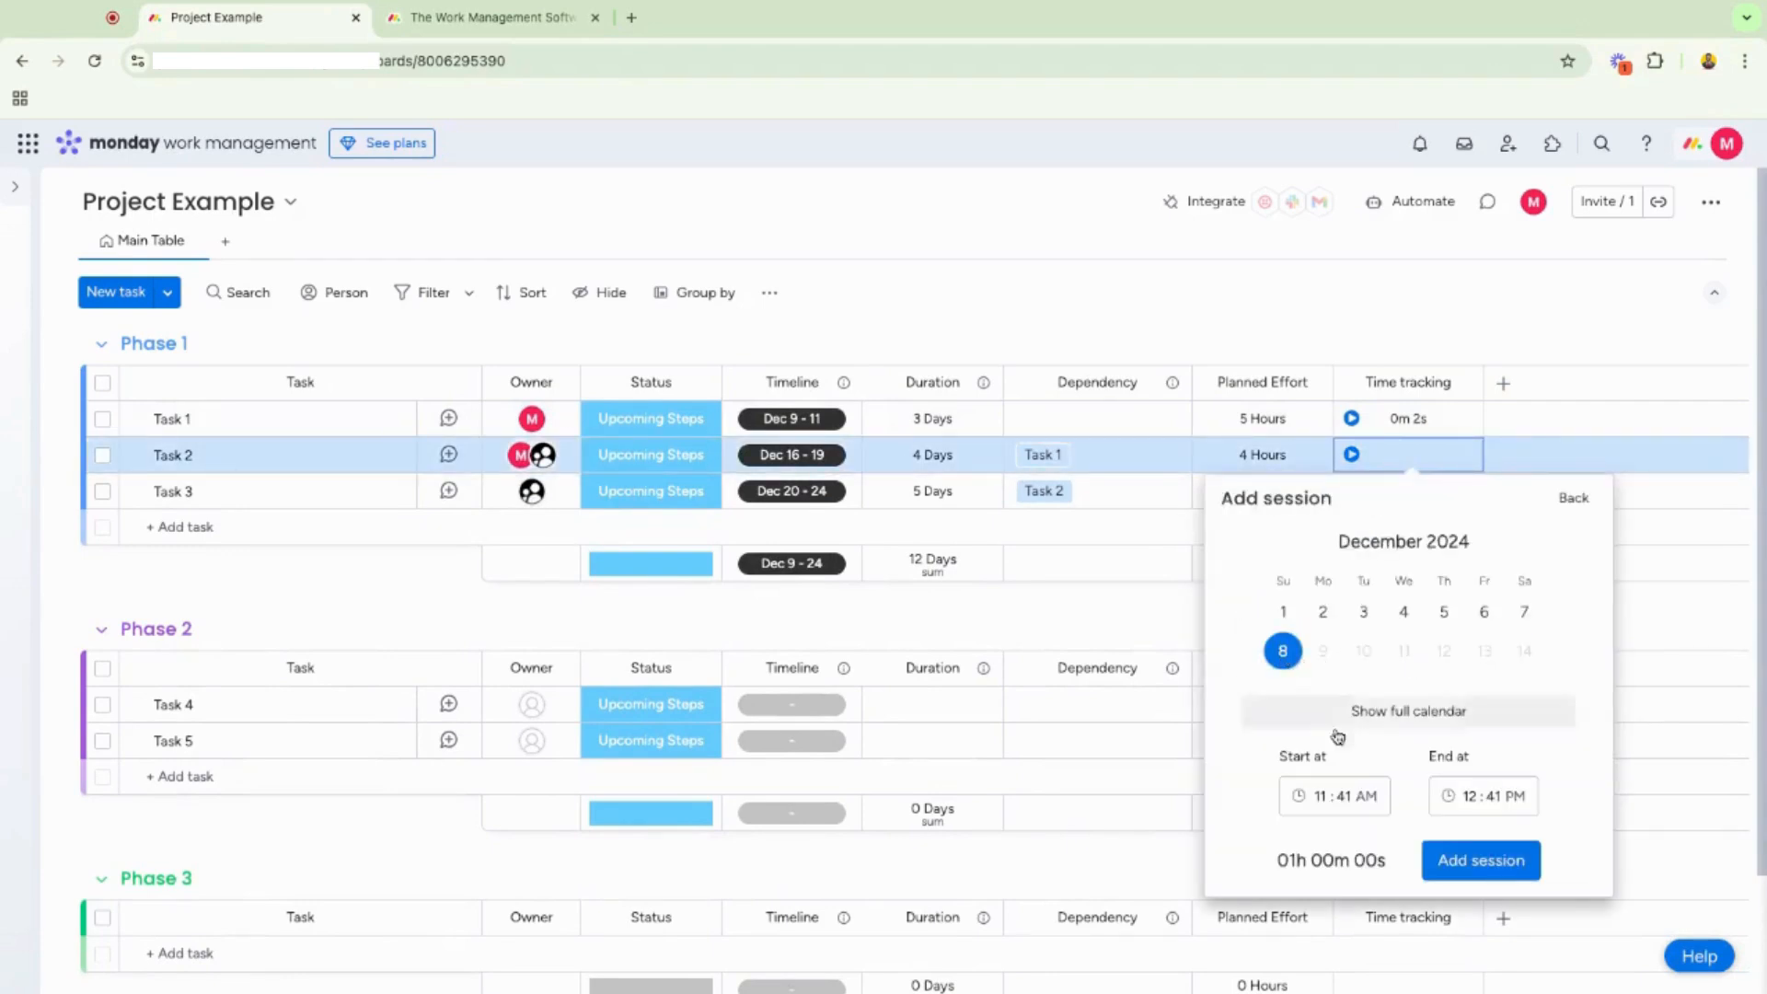
left_click(1473, 858)
left_click(1439, 316)
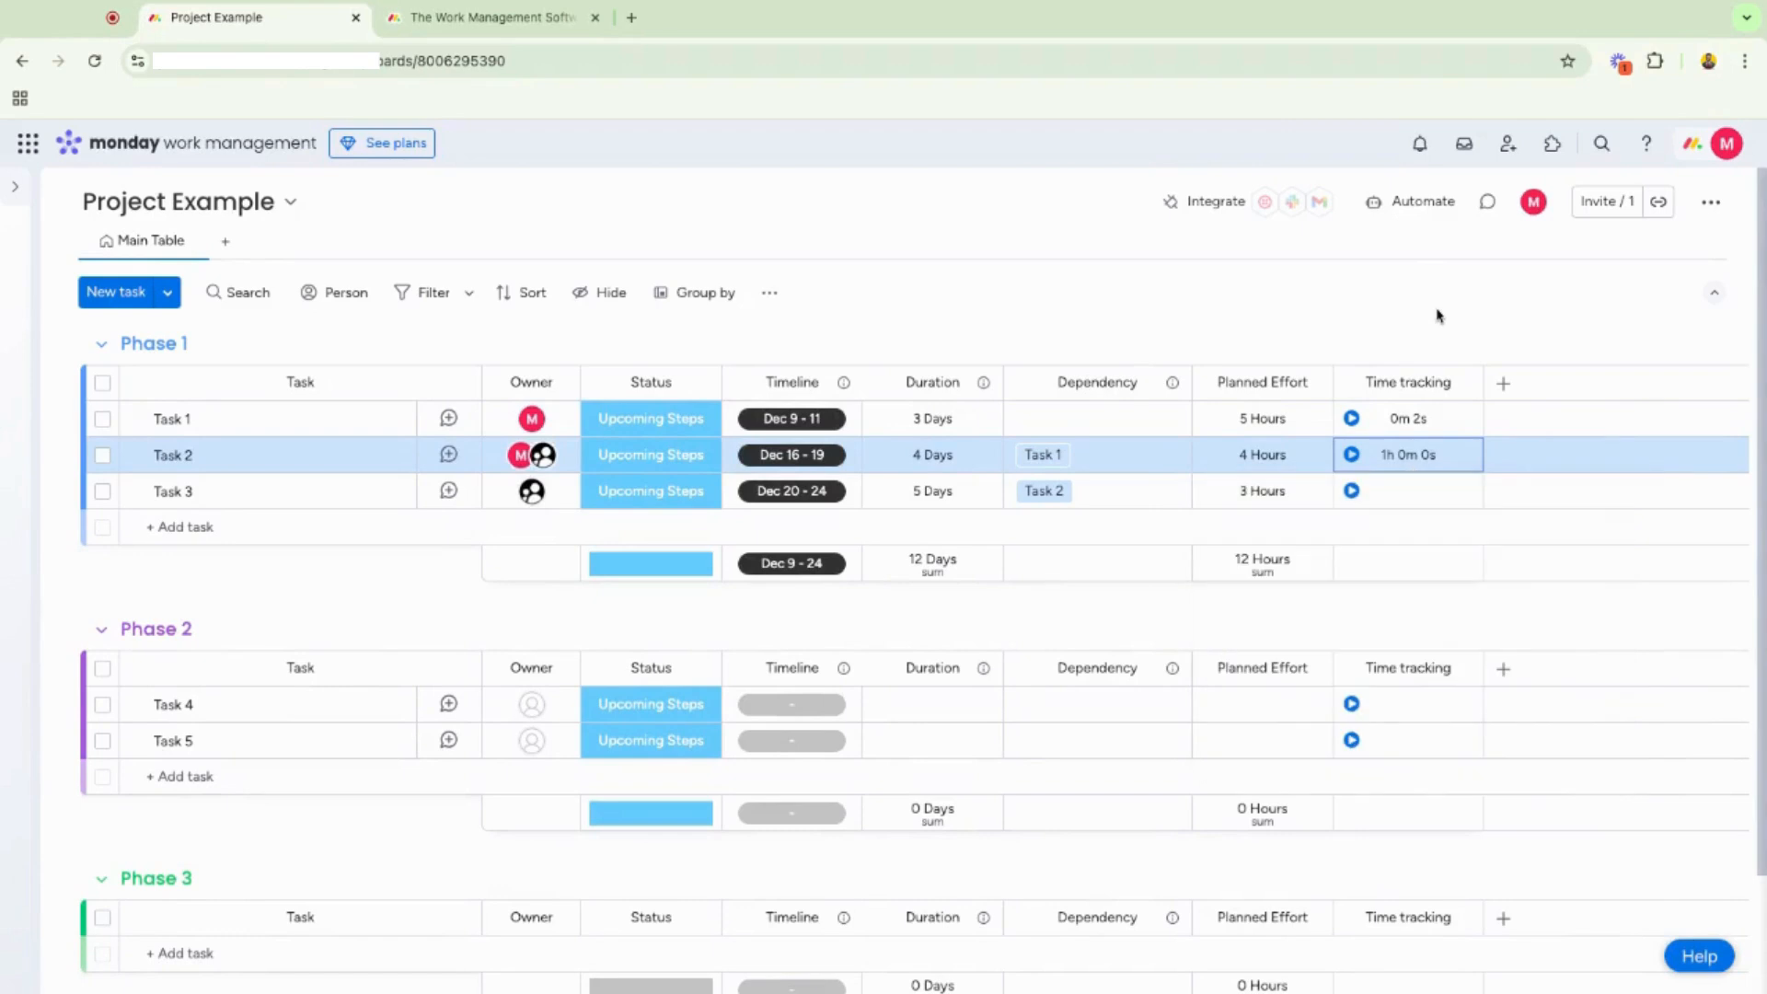
Add a formula column that calculates {Planned Effort}-{Time tracking#Hours}.
left_click(1503, 382)
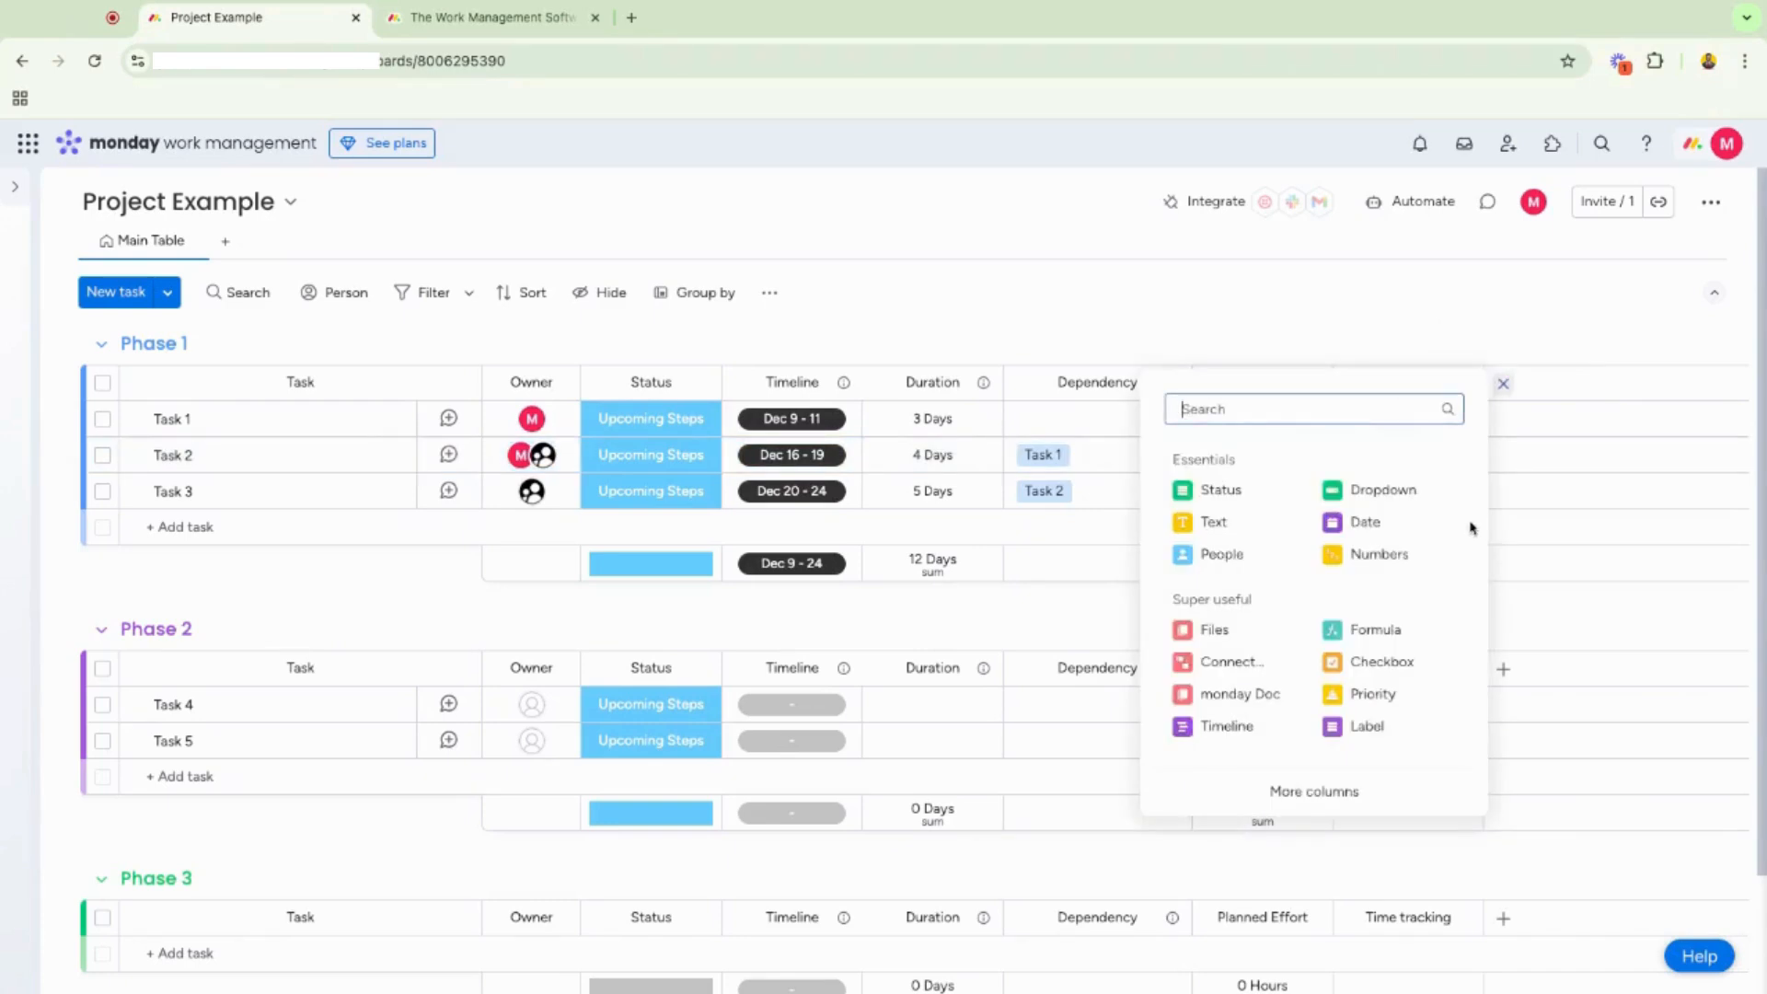
left_click(1388, 633)
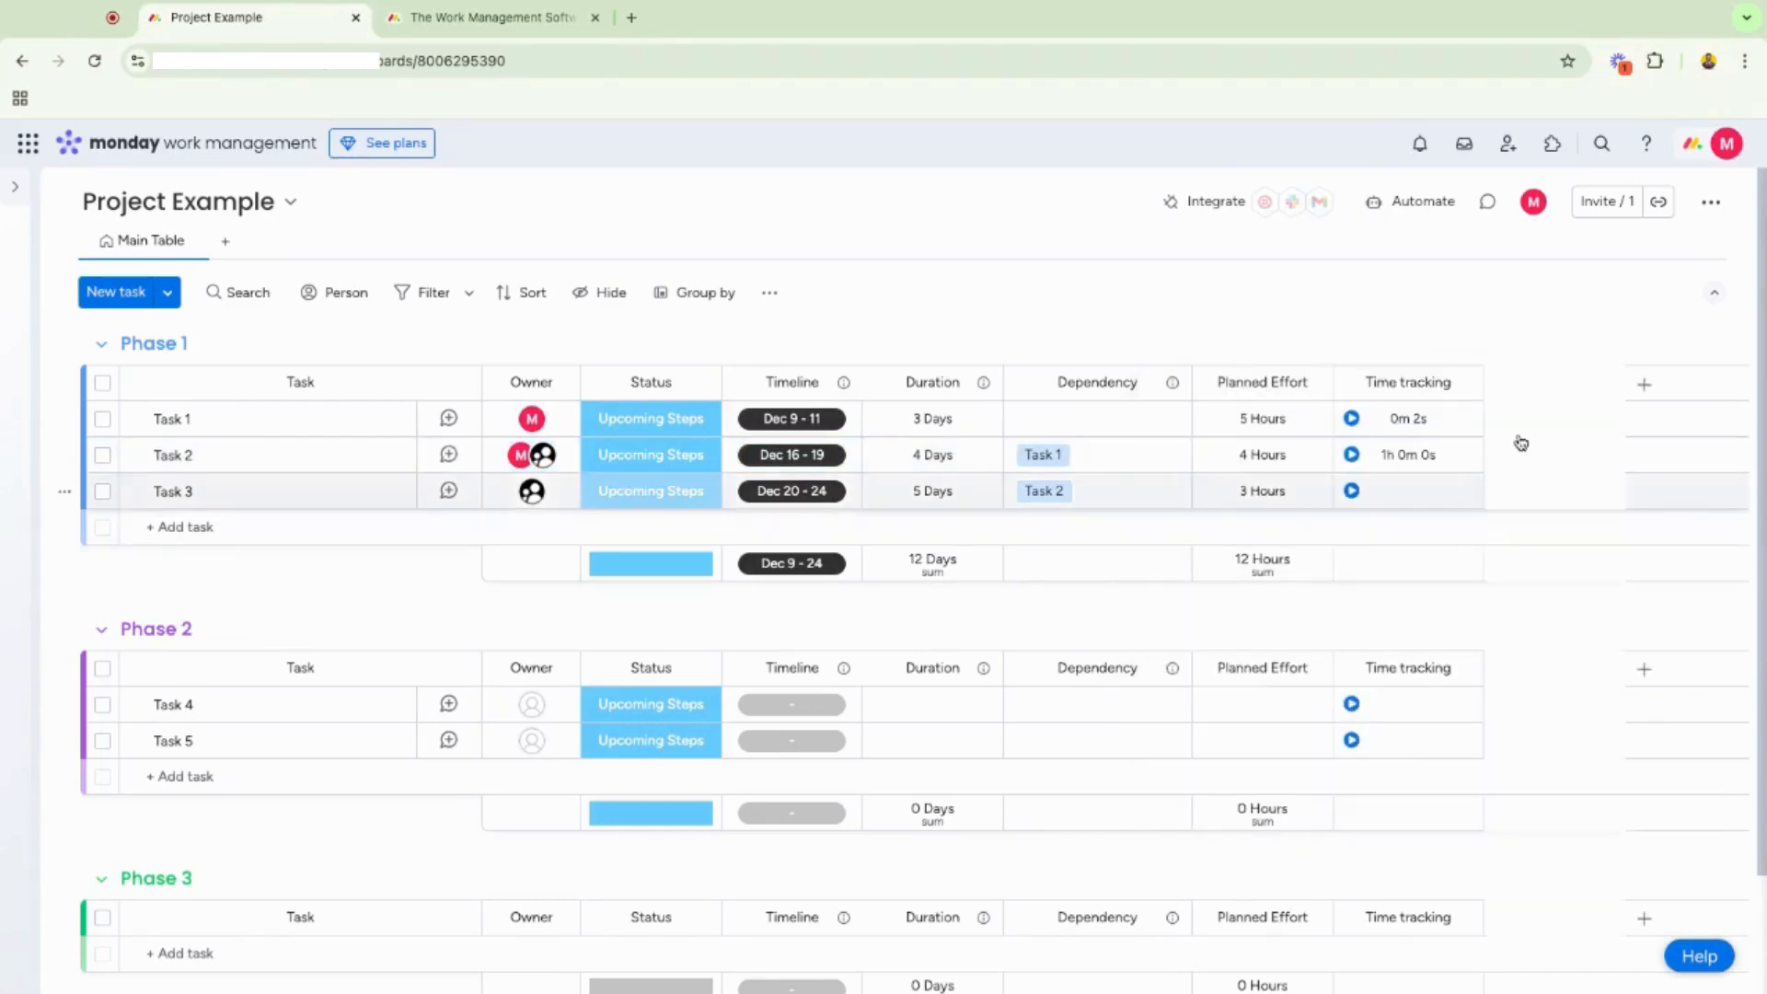
left_click(1118, 553)
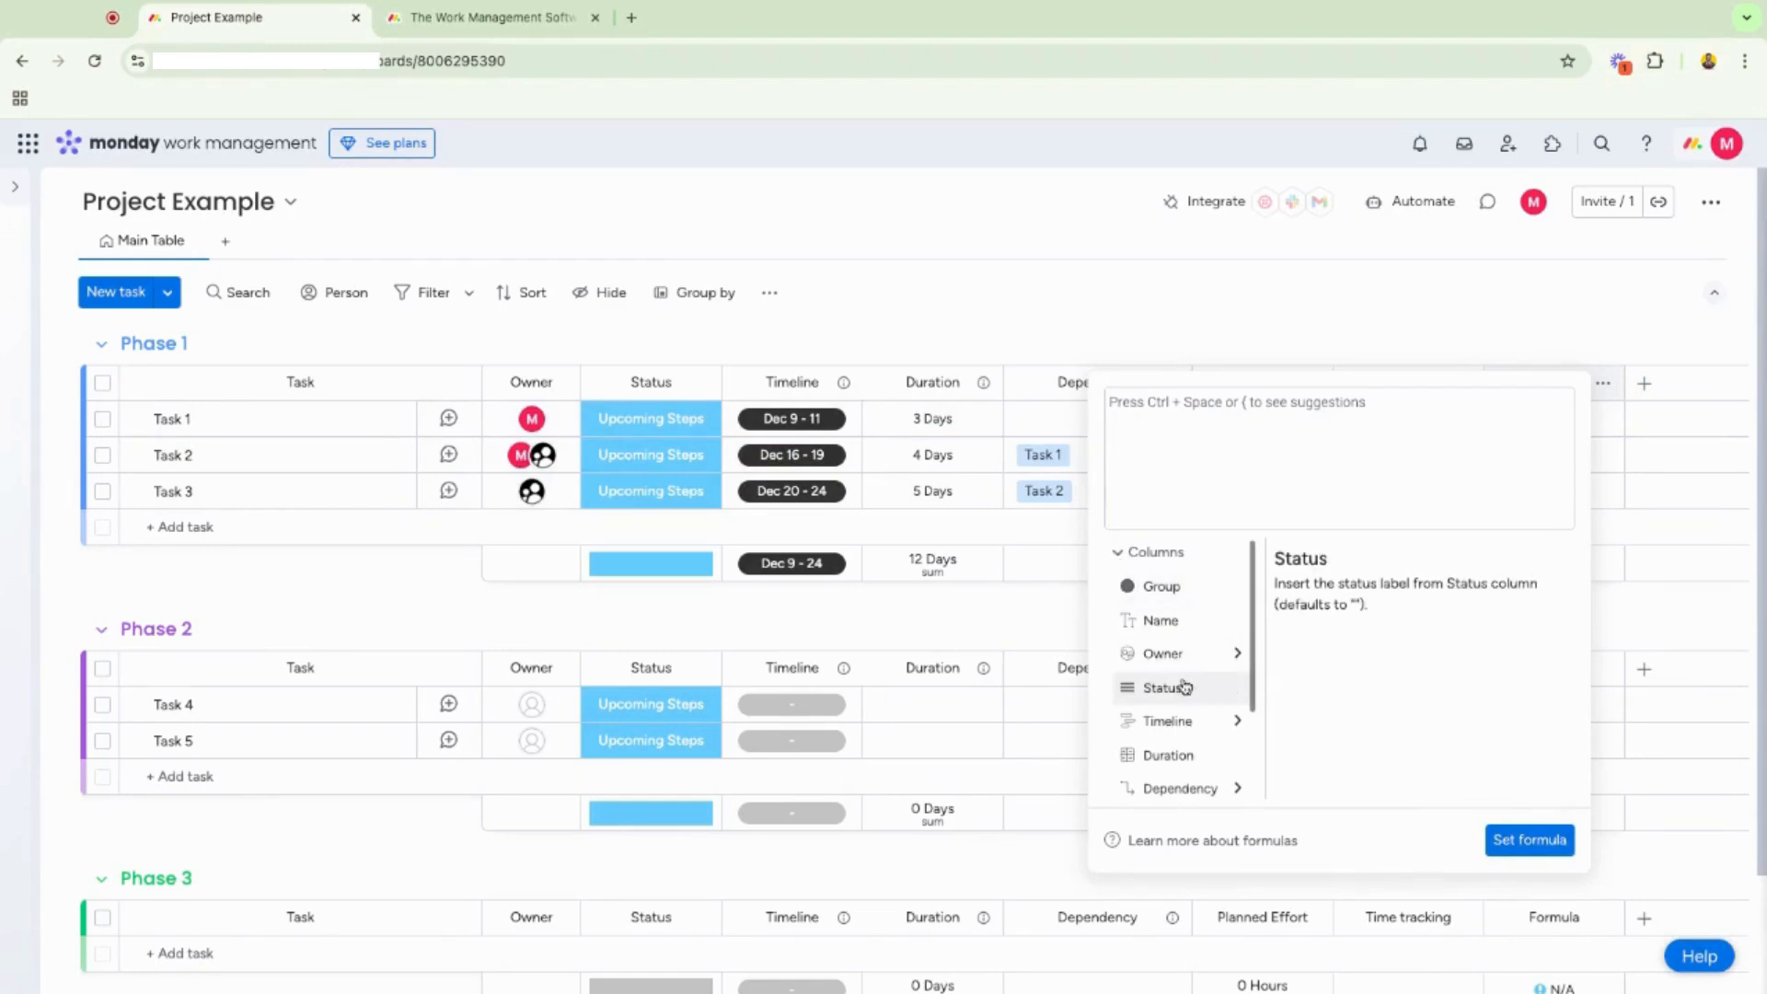
scroll(1185, 688, "down", 2)
left_click(1187, 713)
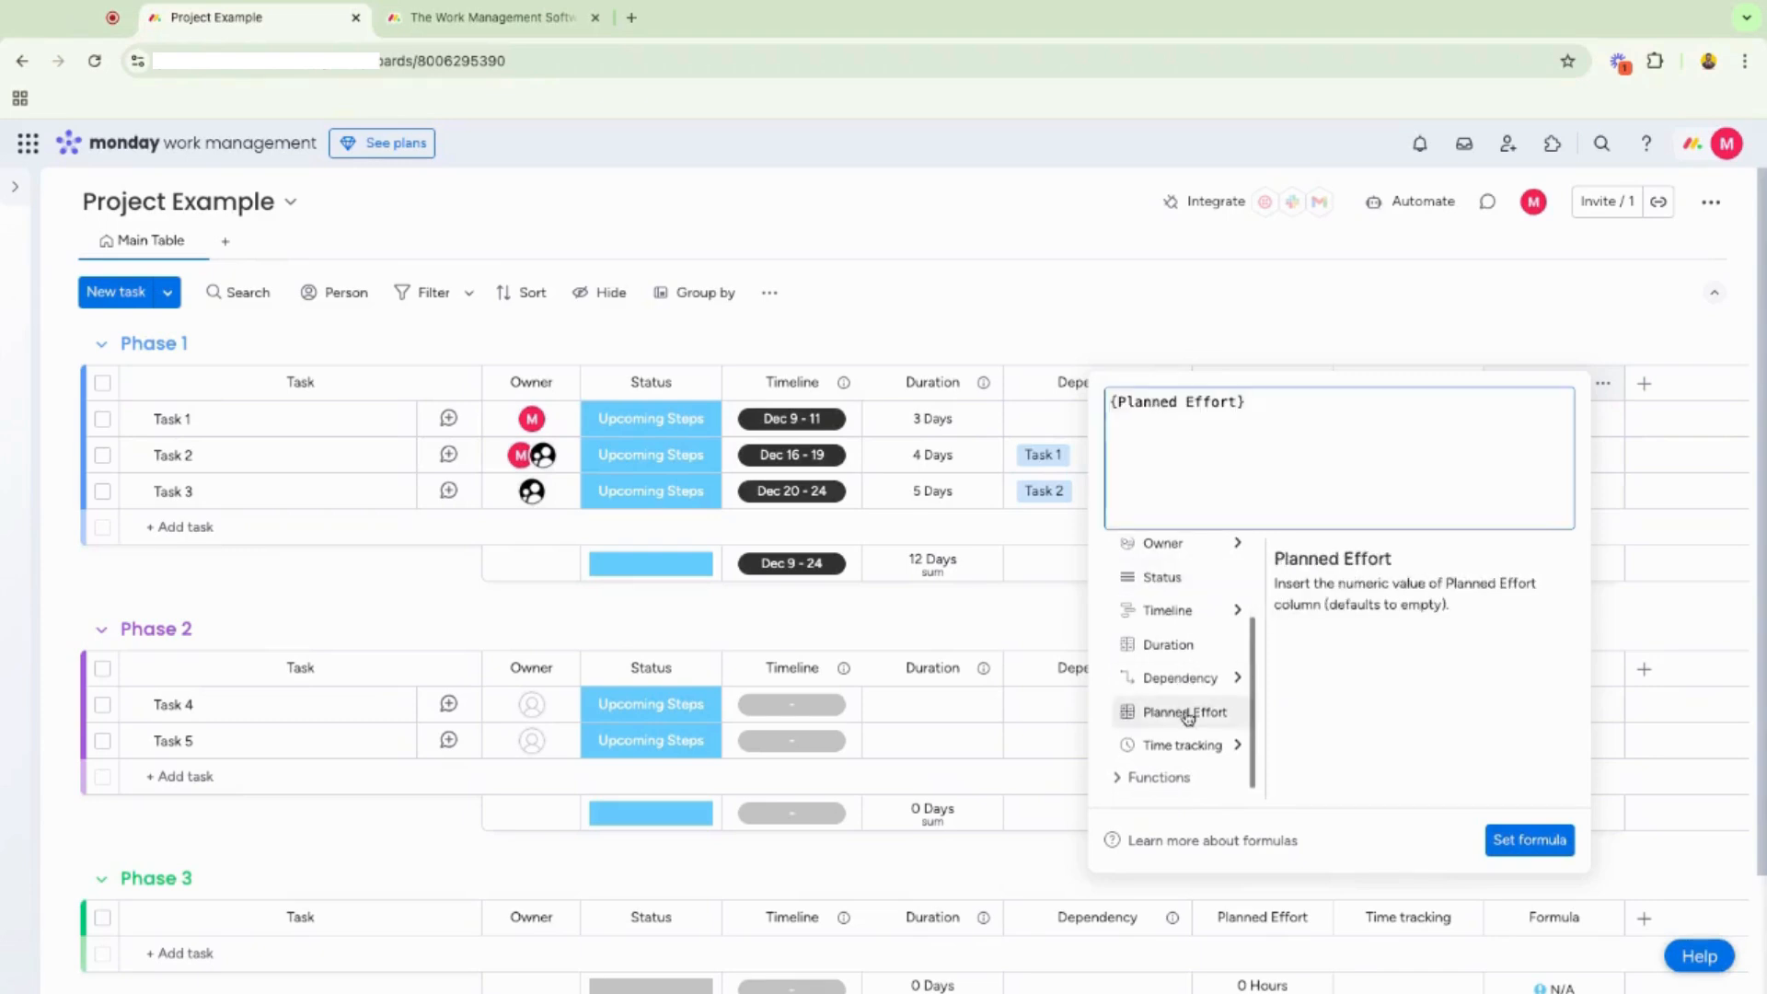
left_click(1192, 745)
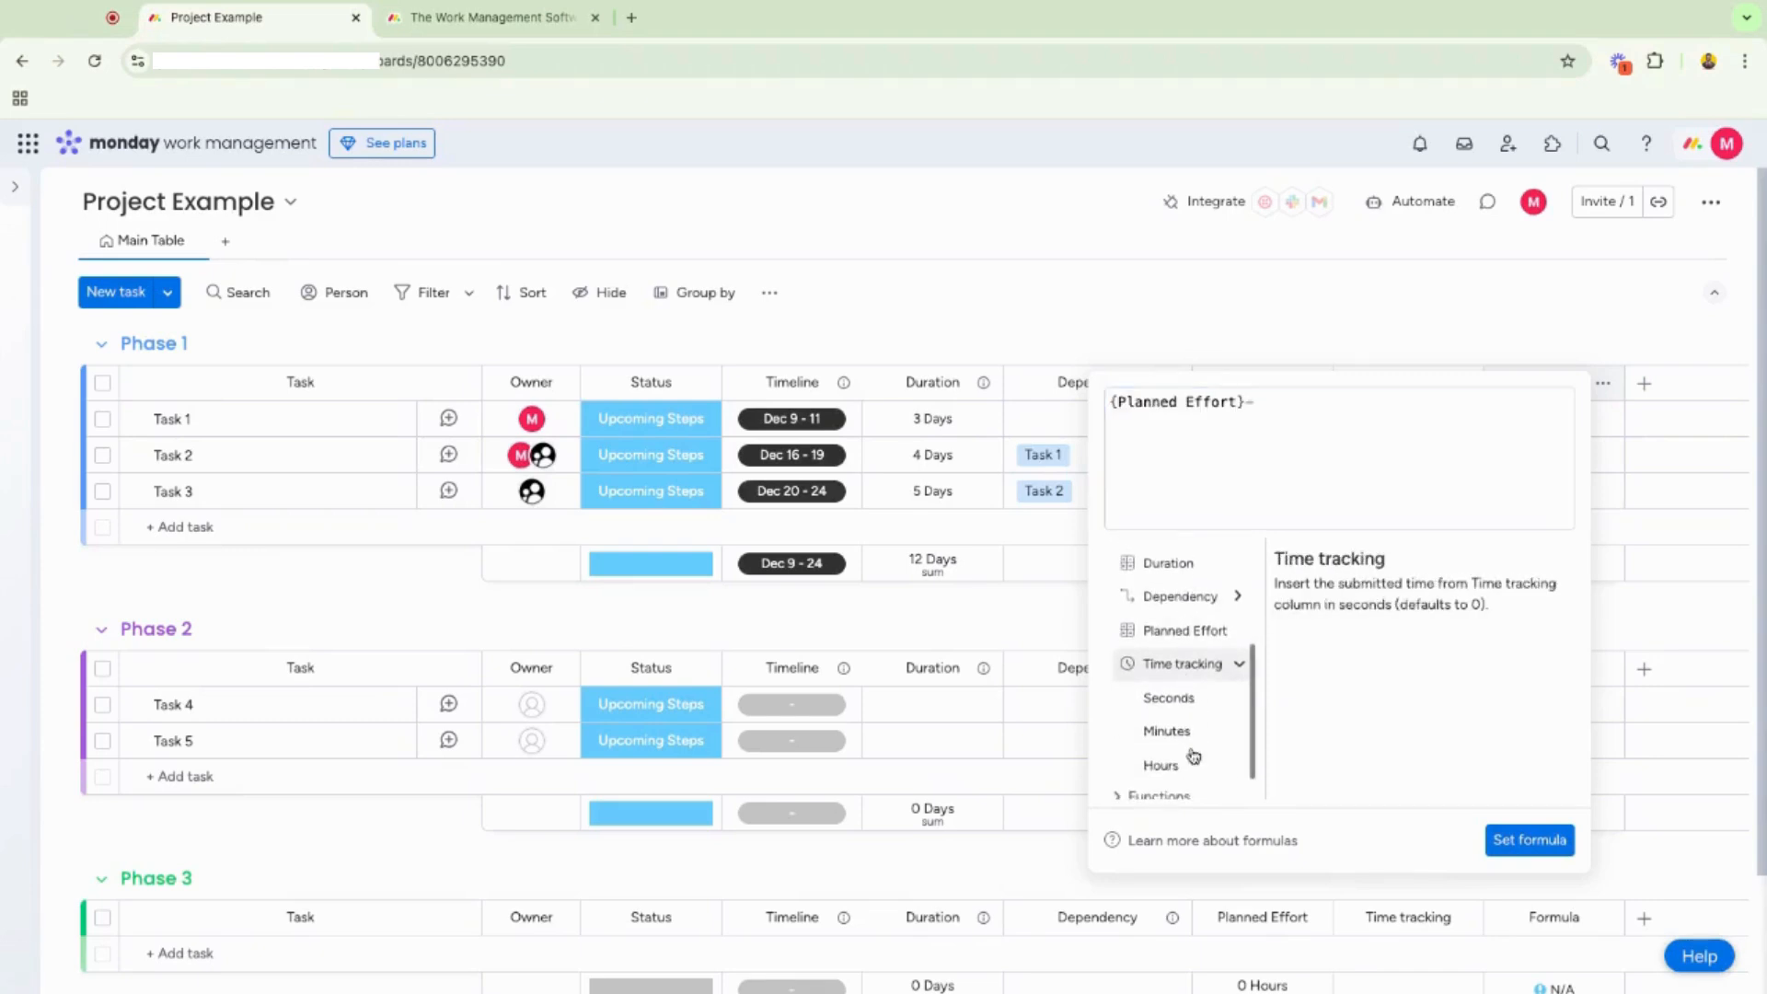
left_click(1167, 765)
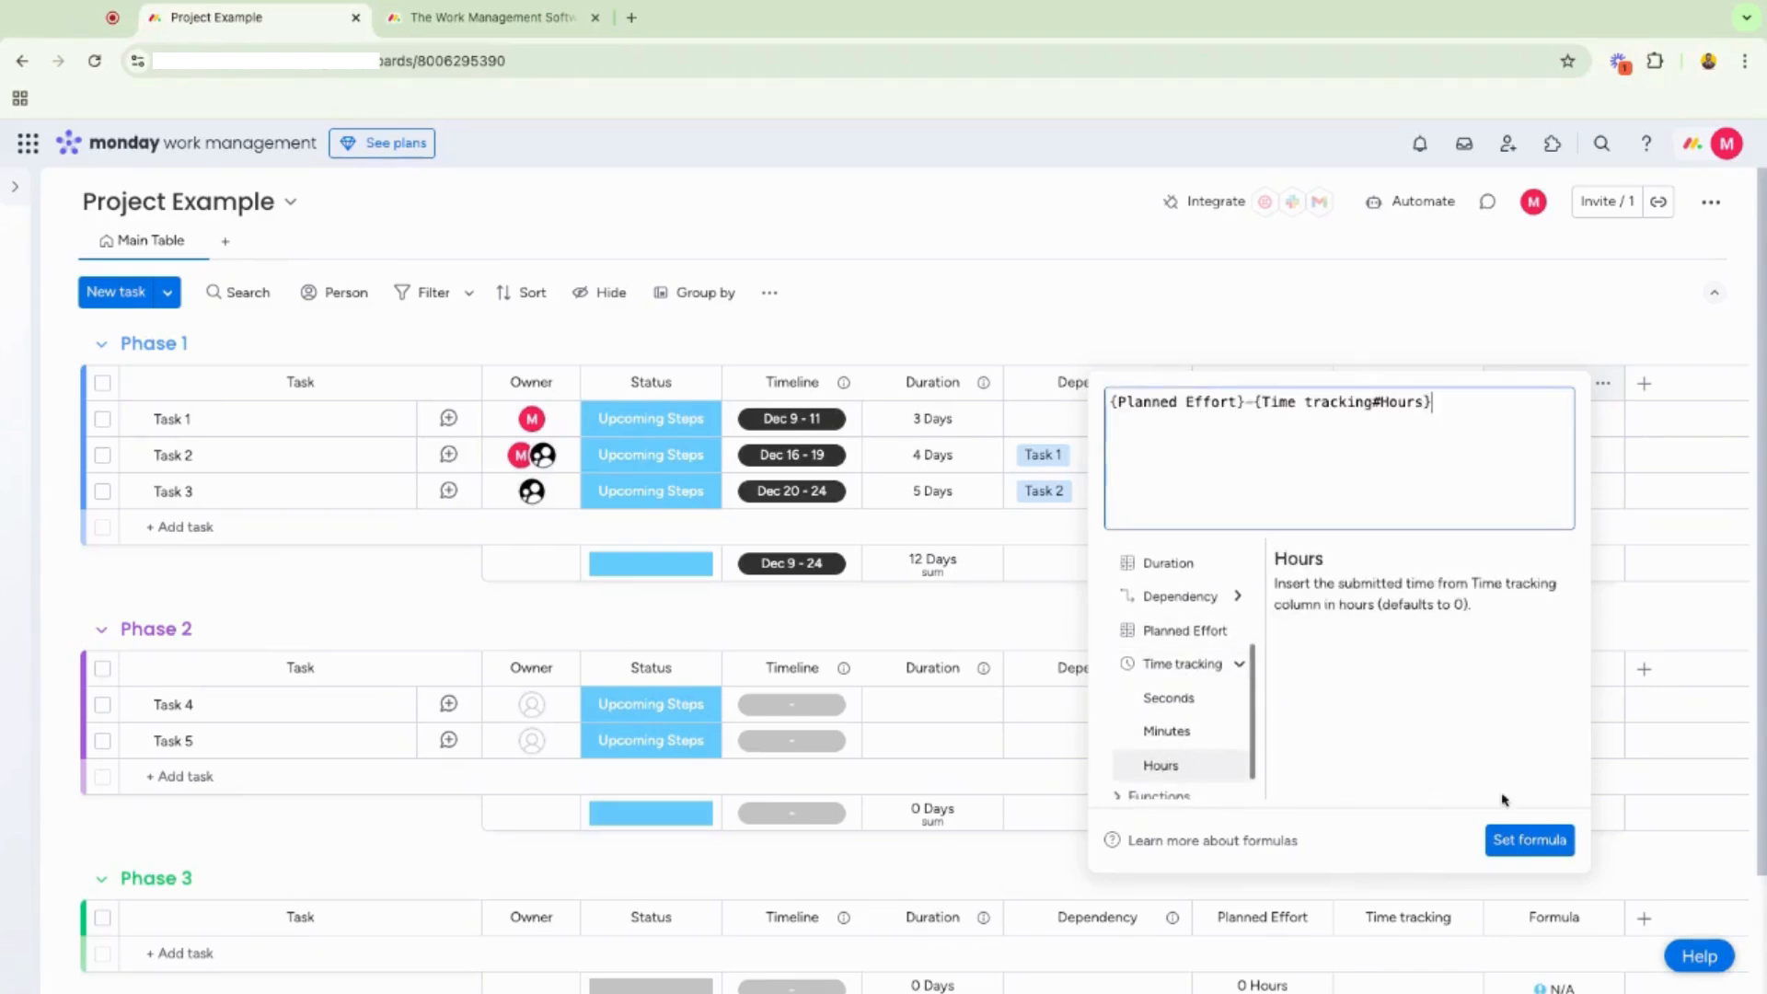
left_click(1526, 839)
Rename the new formula column to Difference and set its unit to Hours.
left_click(1541, 384)
type("Difference")
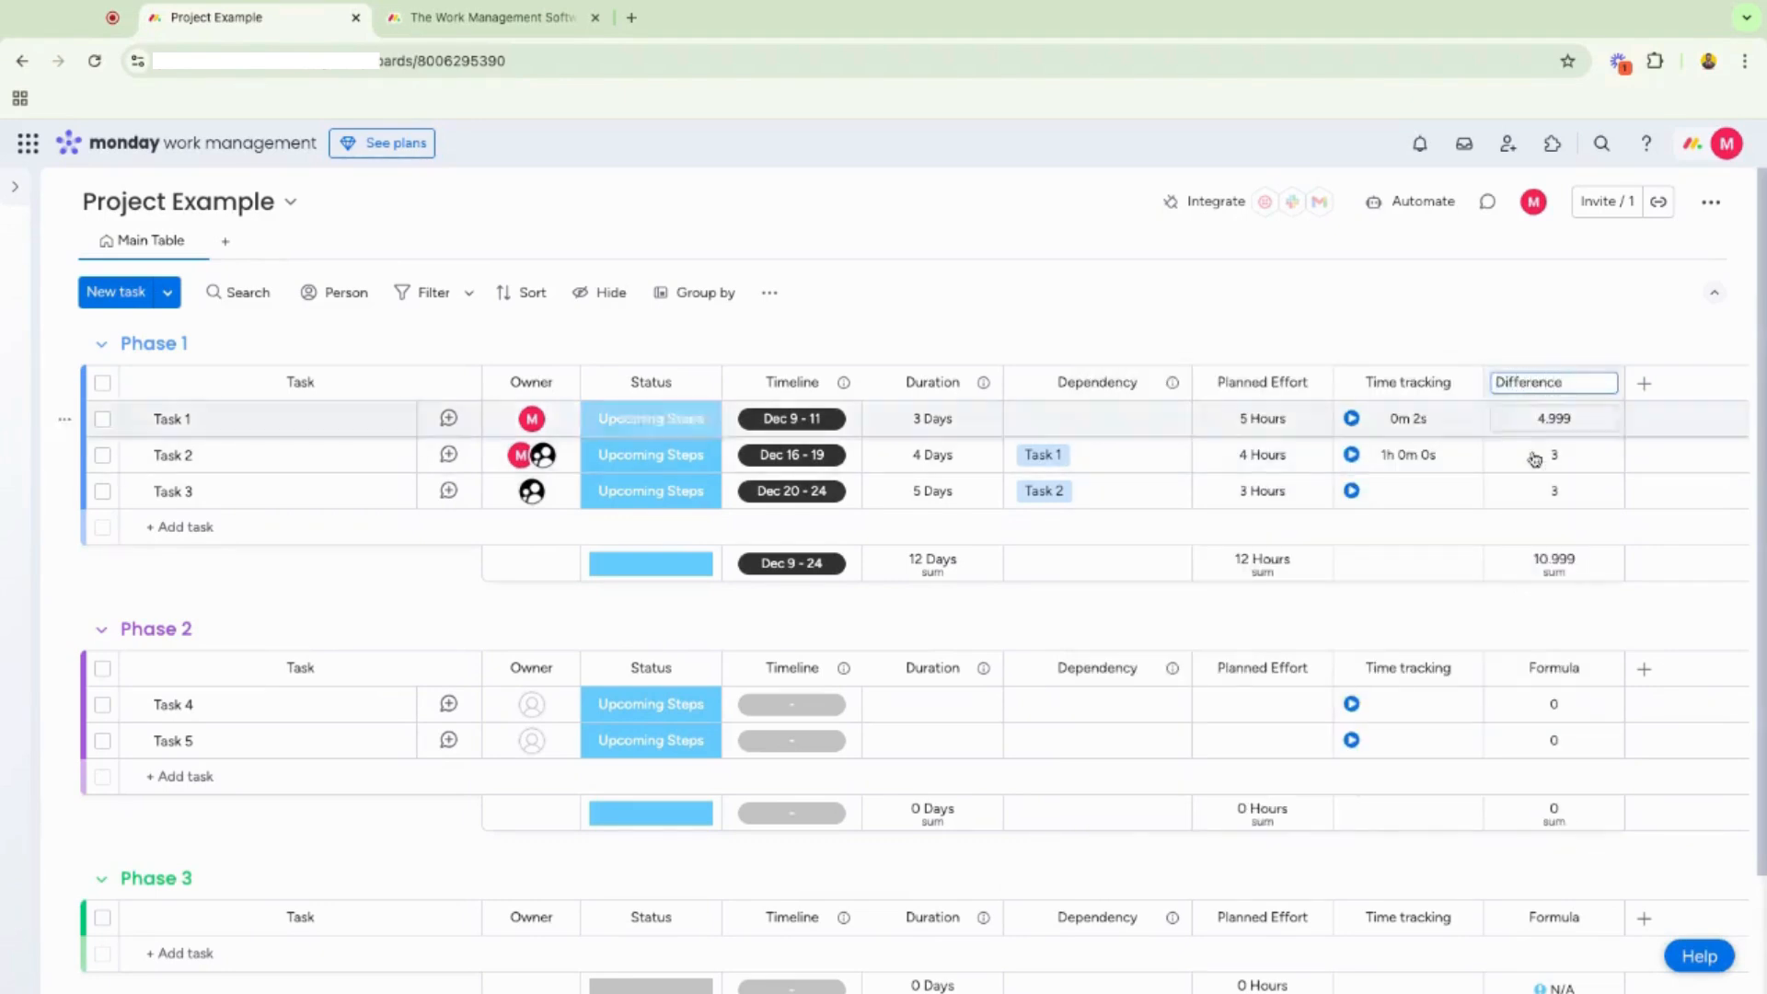
left_click(1561, 558)
left_click(1295, 605)
type("Hours")
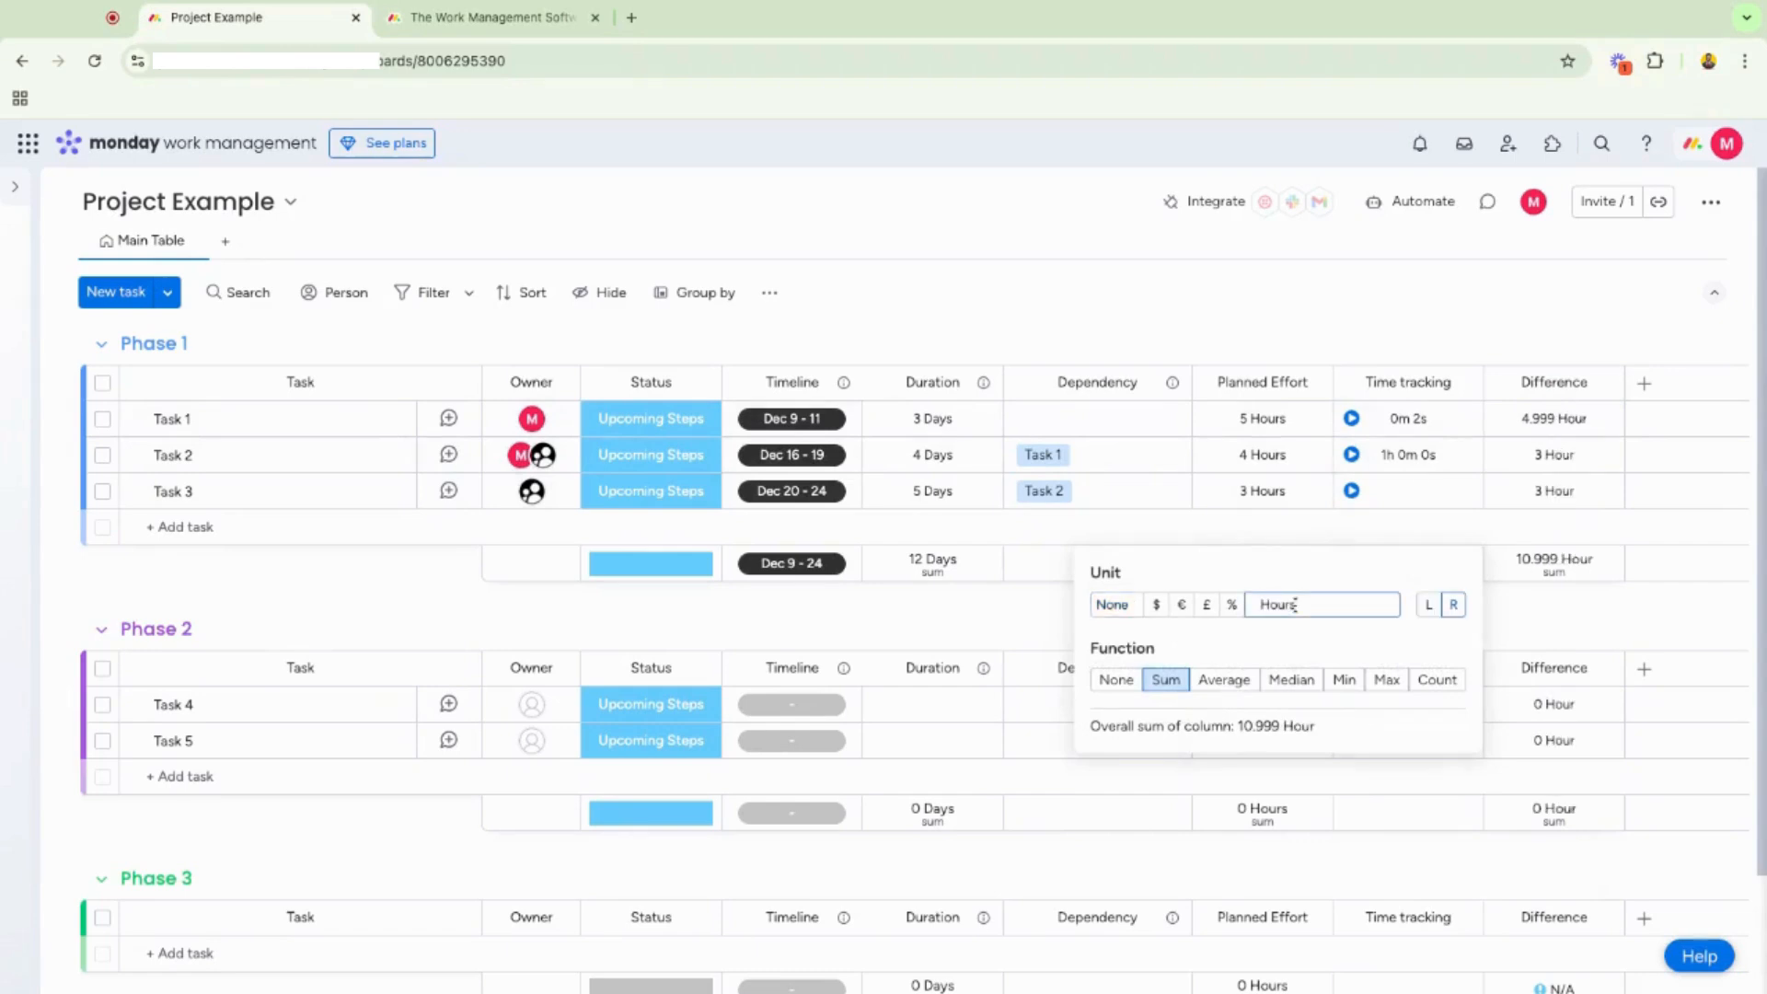
left_click(1596, 628)
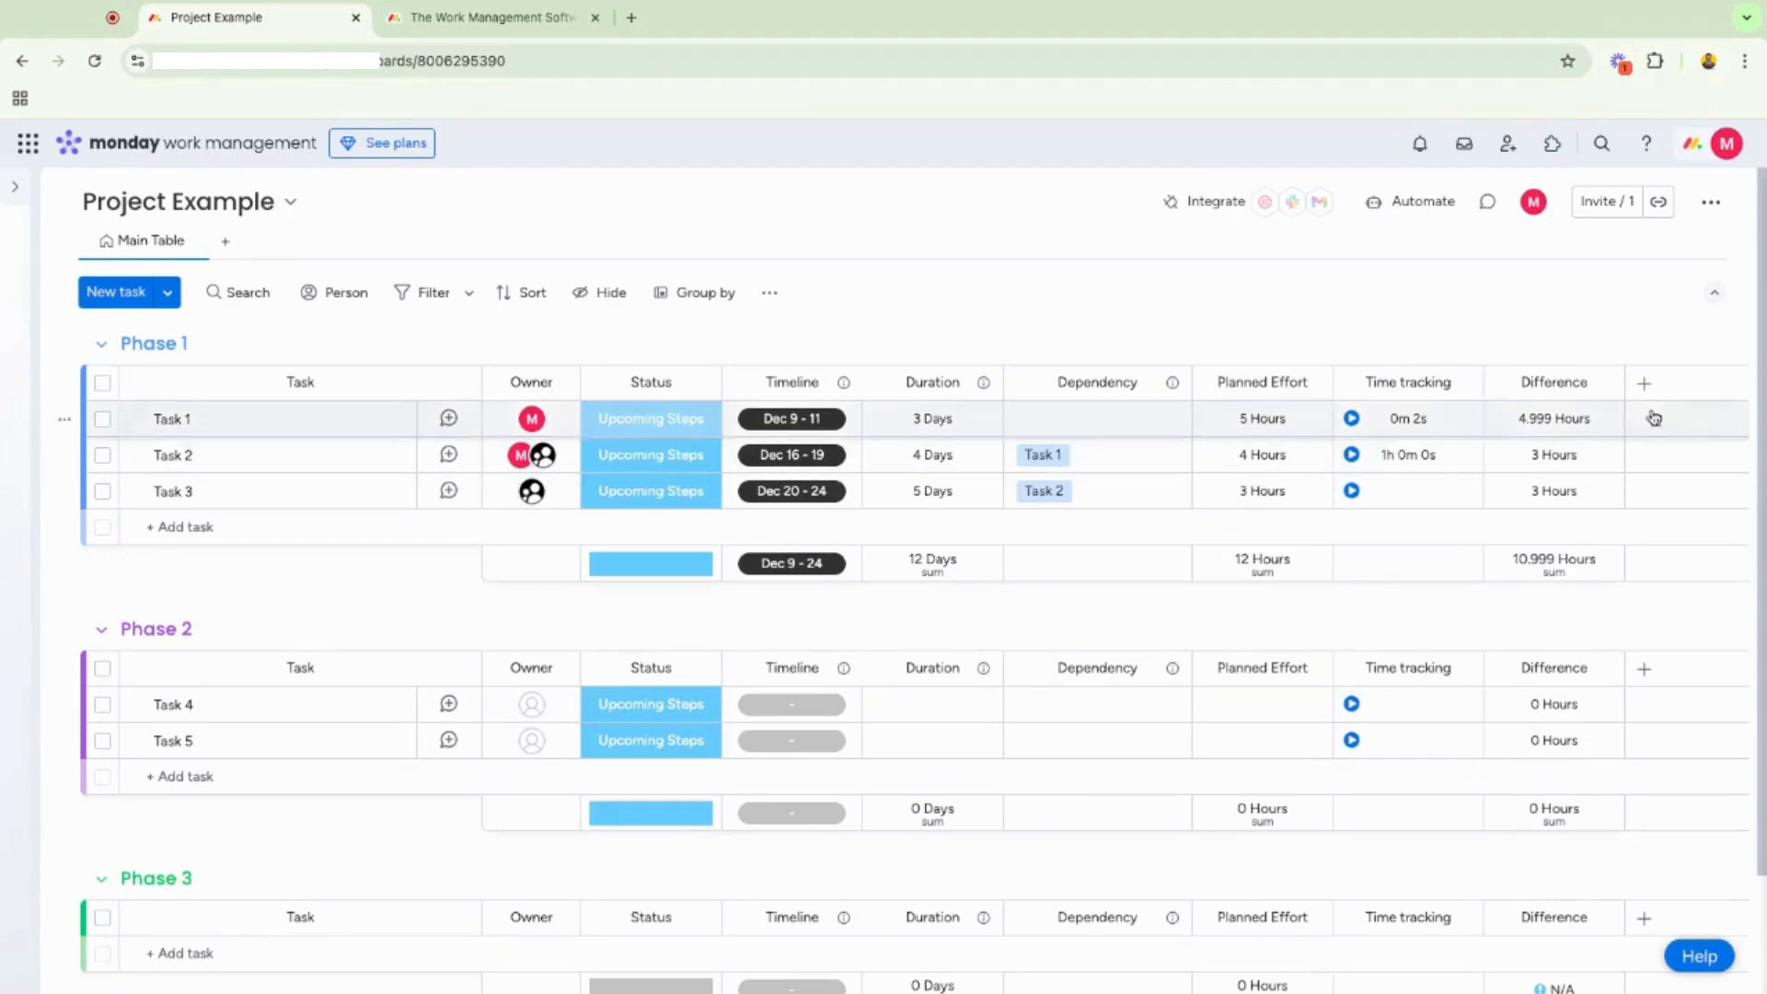
Add a Date column to the board and name it Completion Date.
left_click(1645, 383)
left_click(1504, 518)
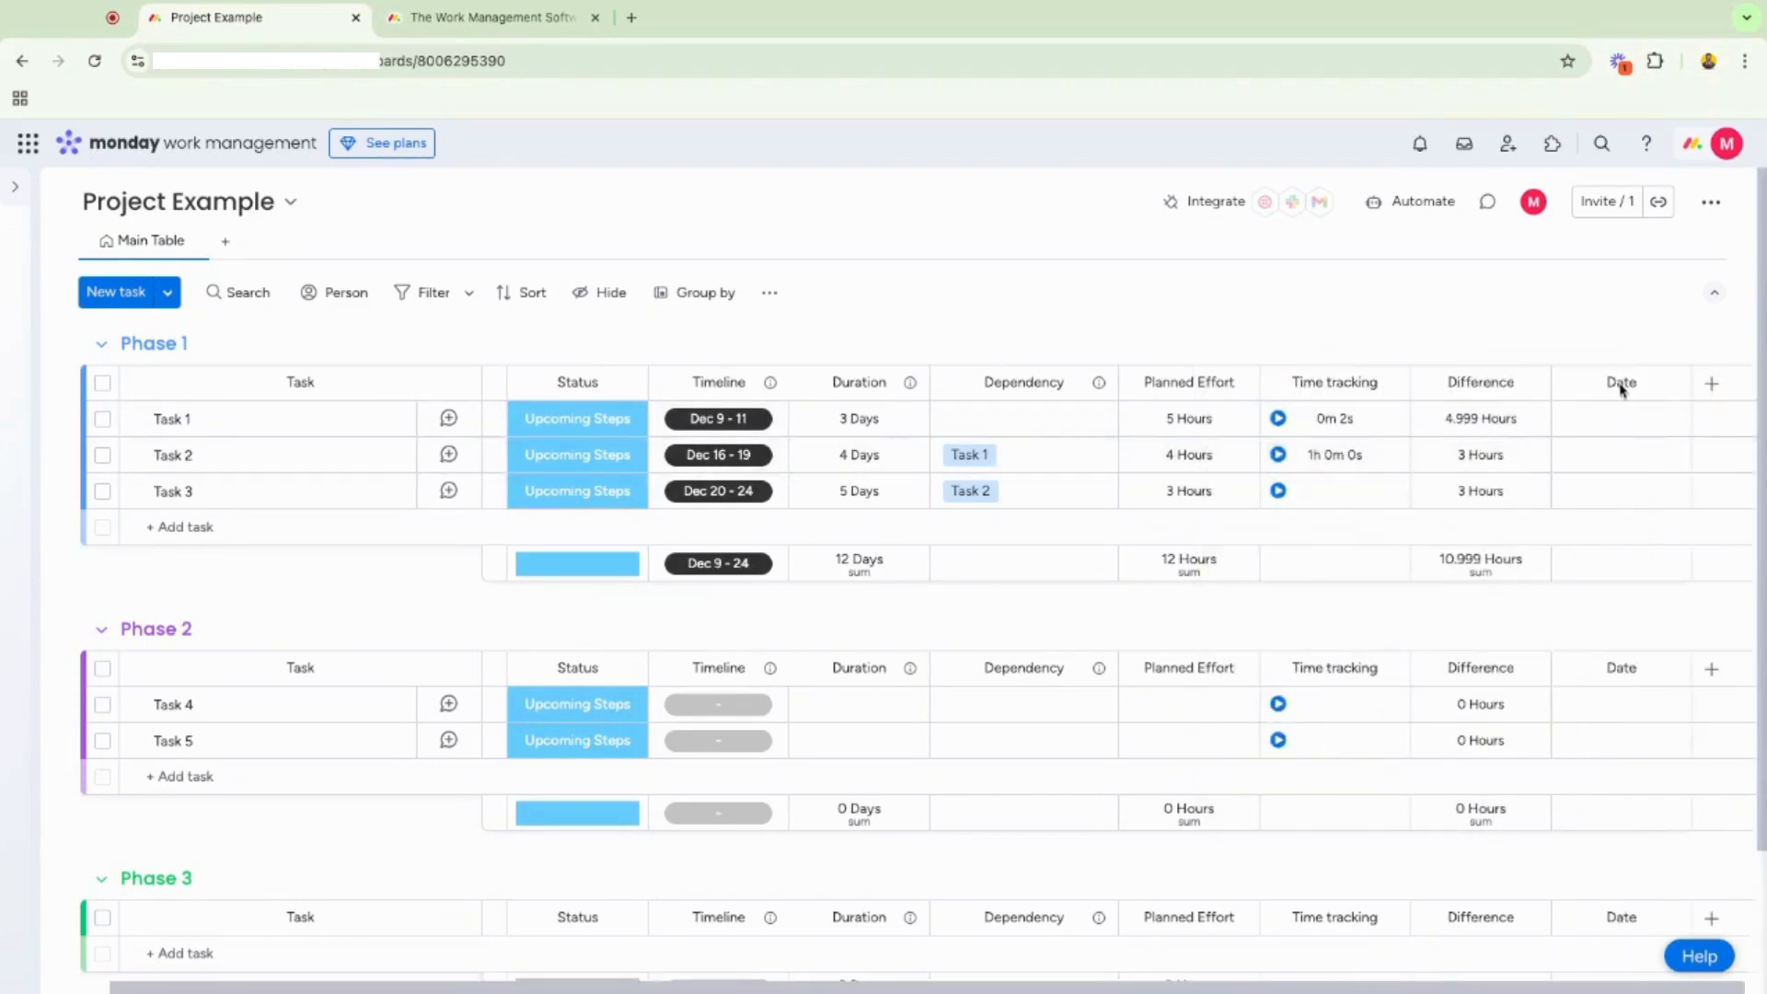
left_click(1622, 385)
type("Comp")
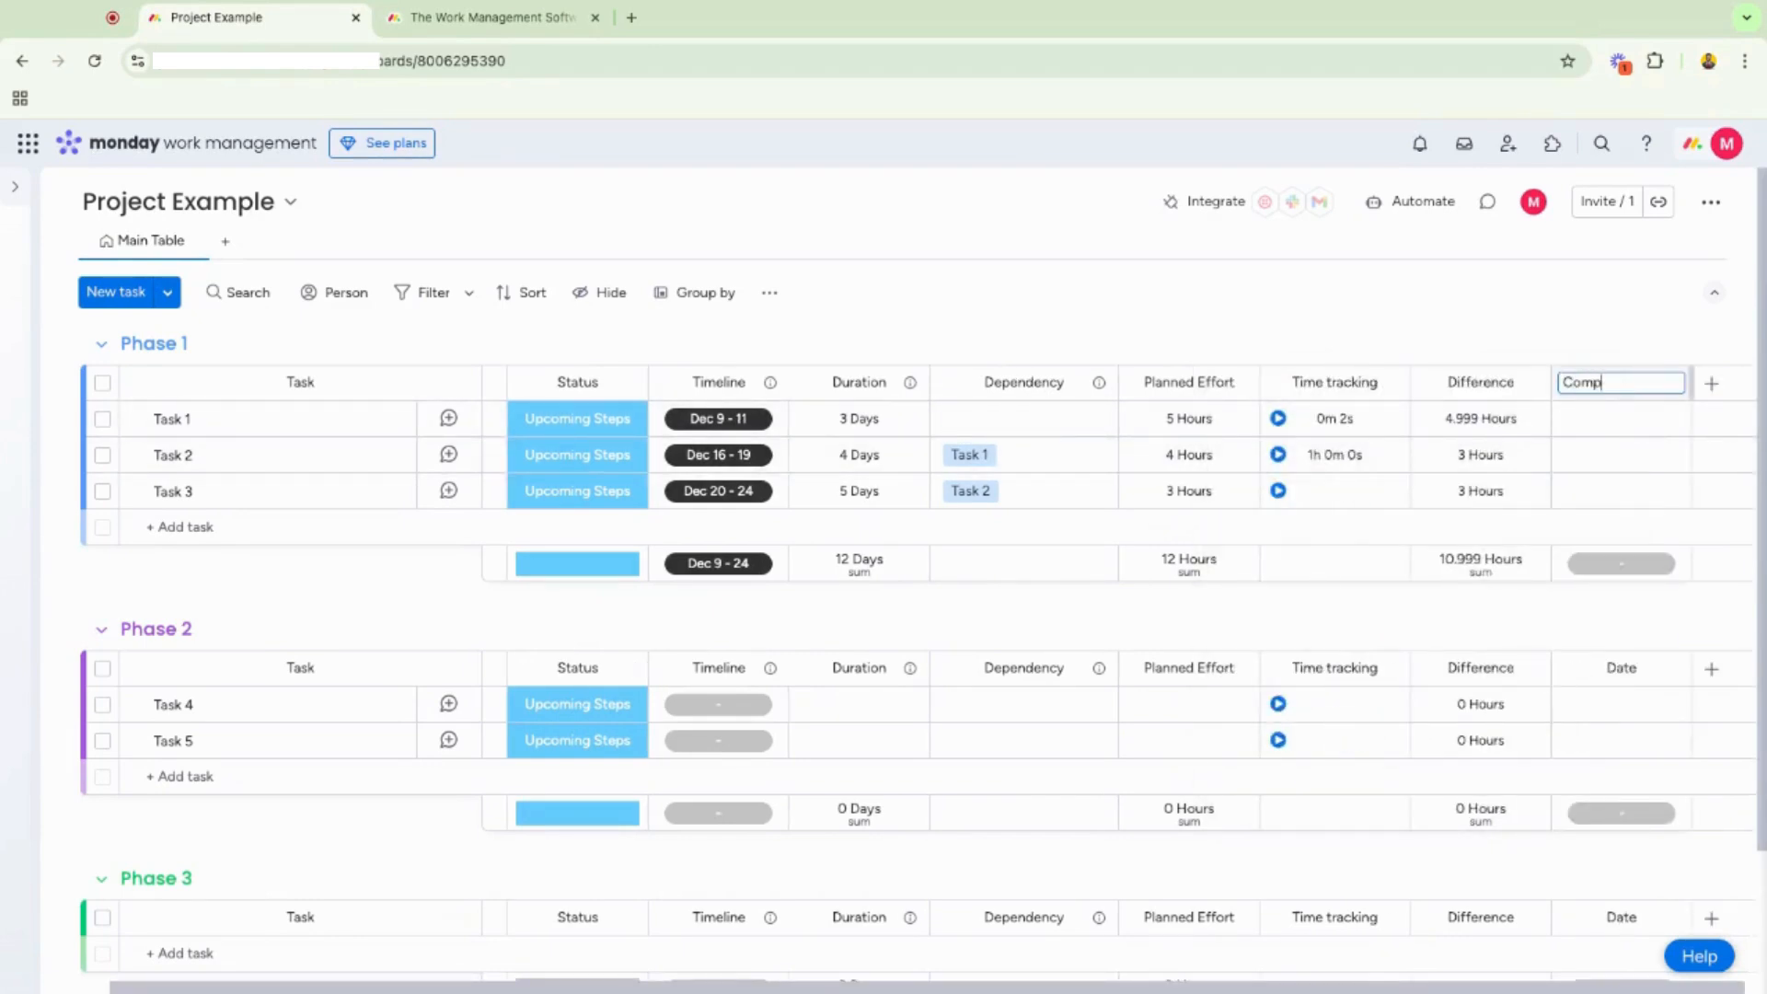
type("letion Date")
key("Return")
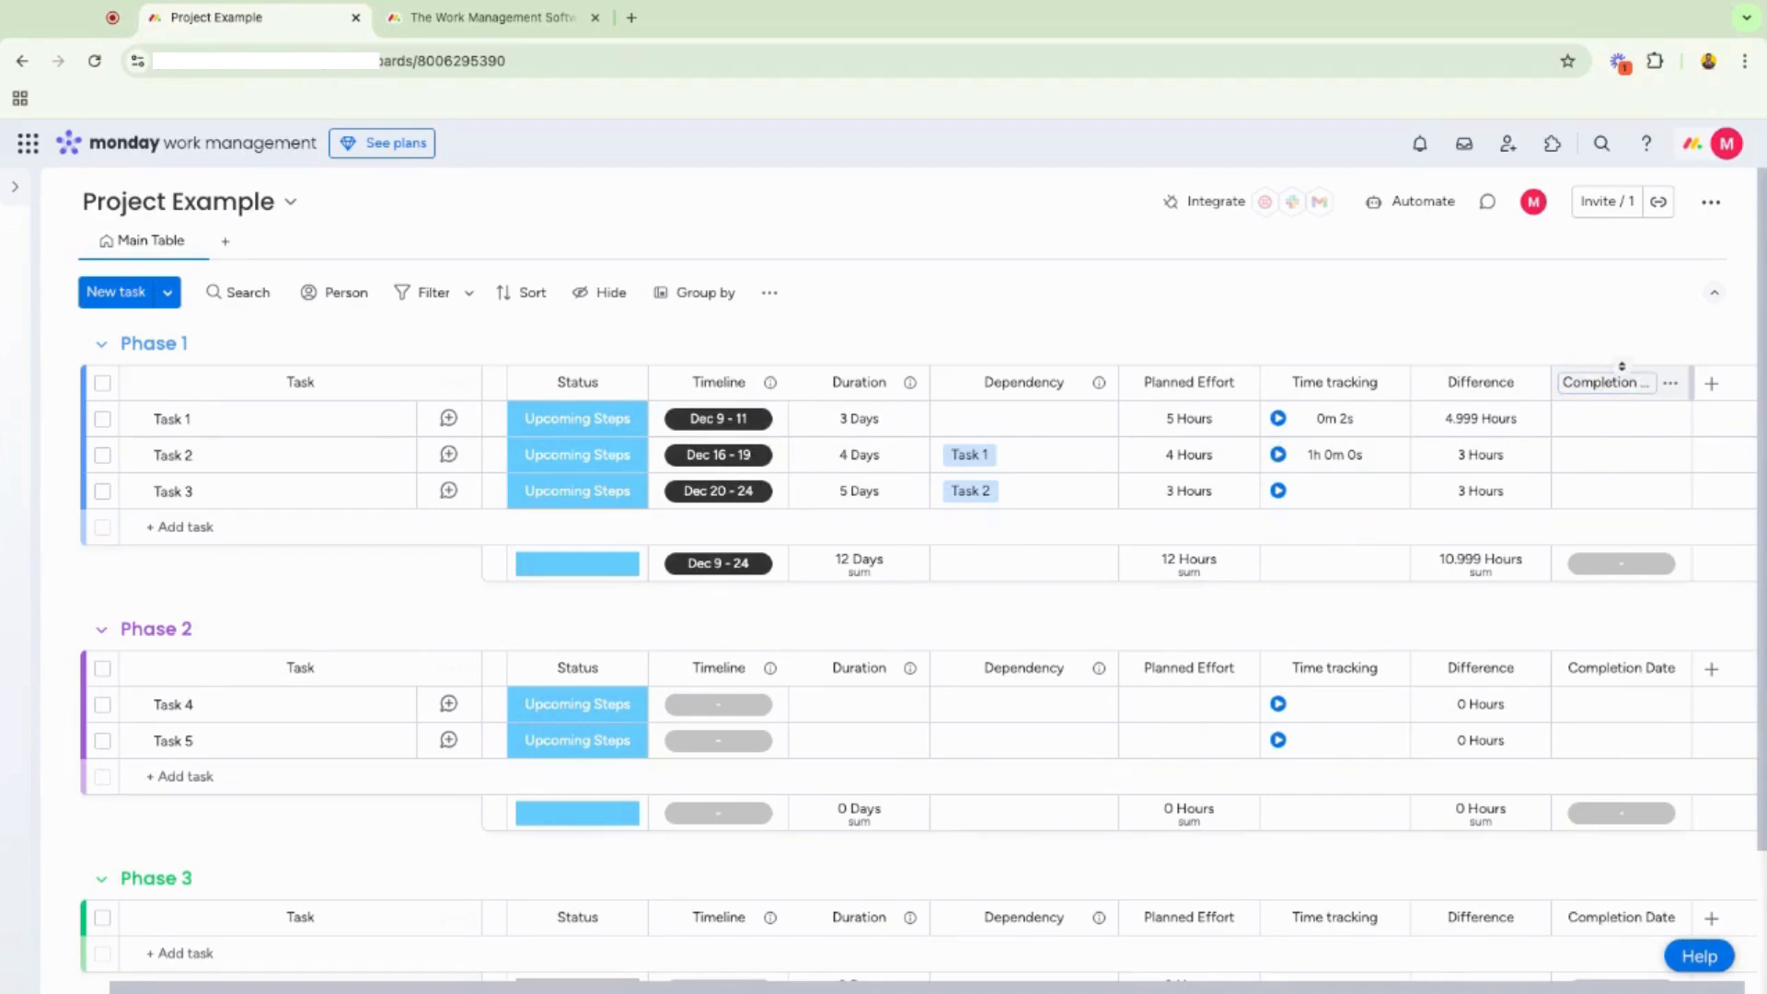
Add a formula column named Completion Status with the formula IF({Status}="Done",IF(DAYS({Timeline#End},{Completion Date})<0,"Done Late ☑️","Done On Time ✅"),"").
left_click(1710, 383)
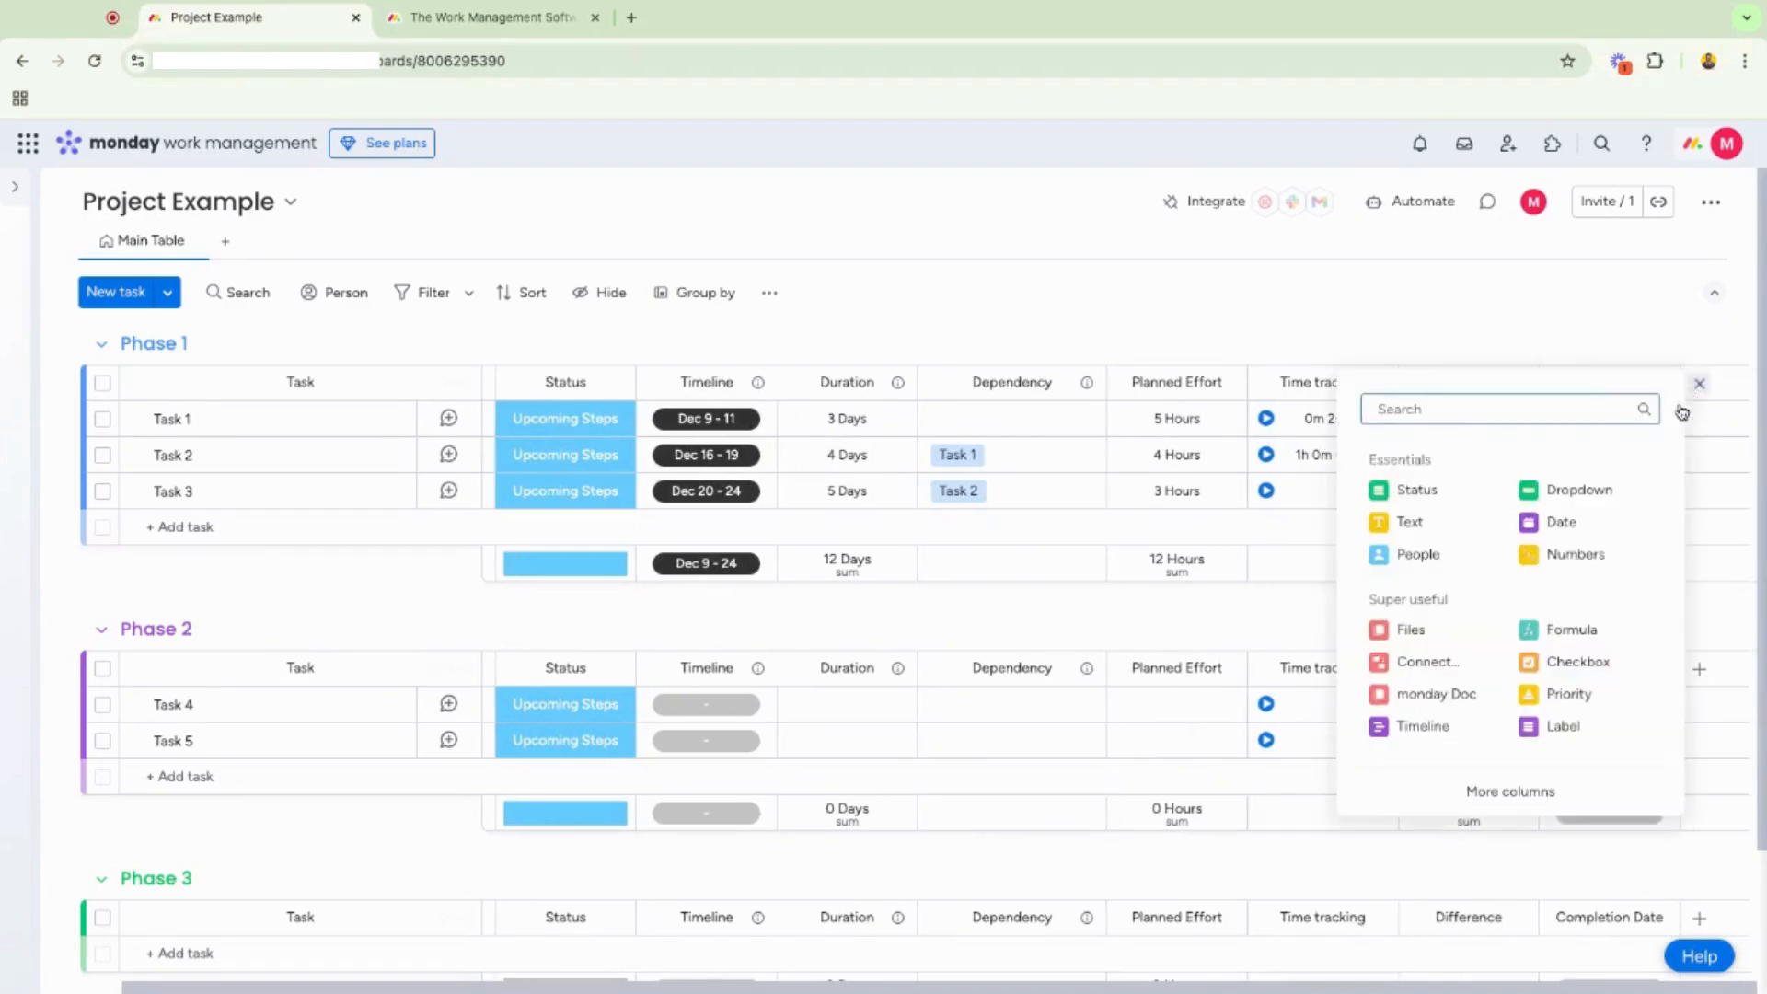
left_click(1560, 632)
left_click(1617, 426)
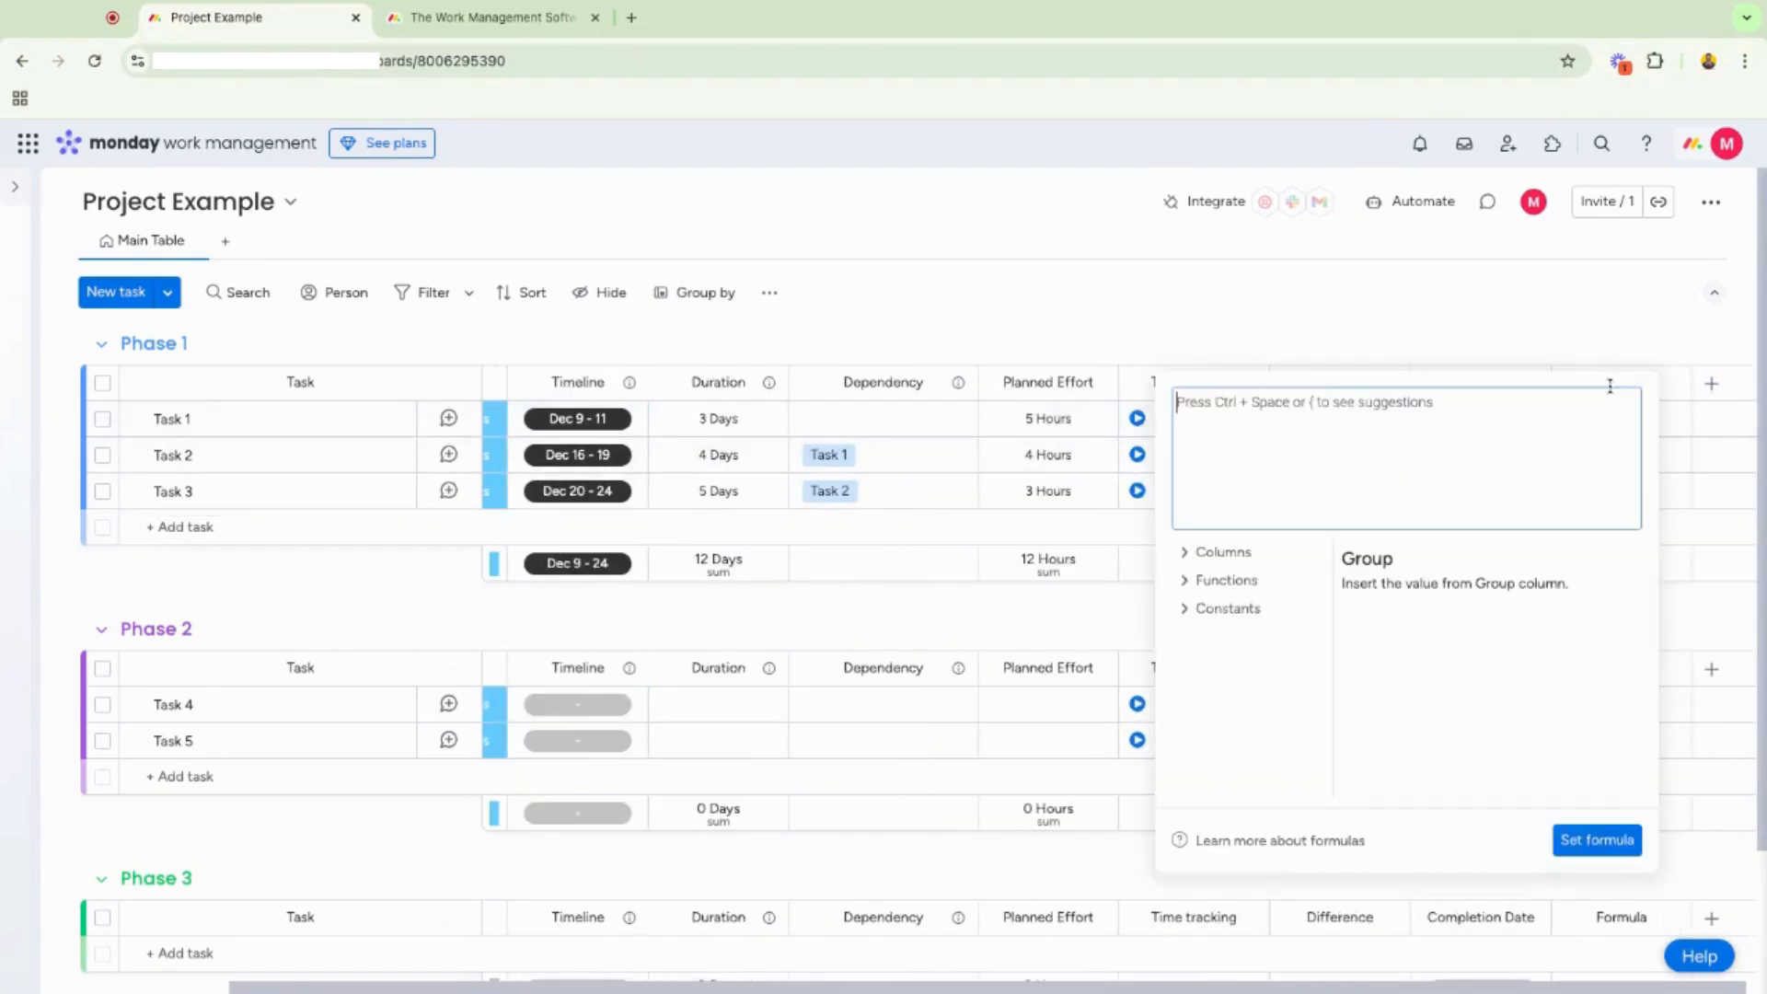
left_click(1596, 354)
left_click(1610, 381)
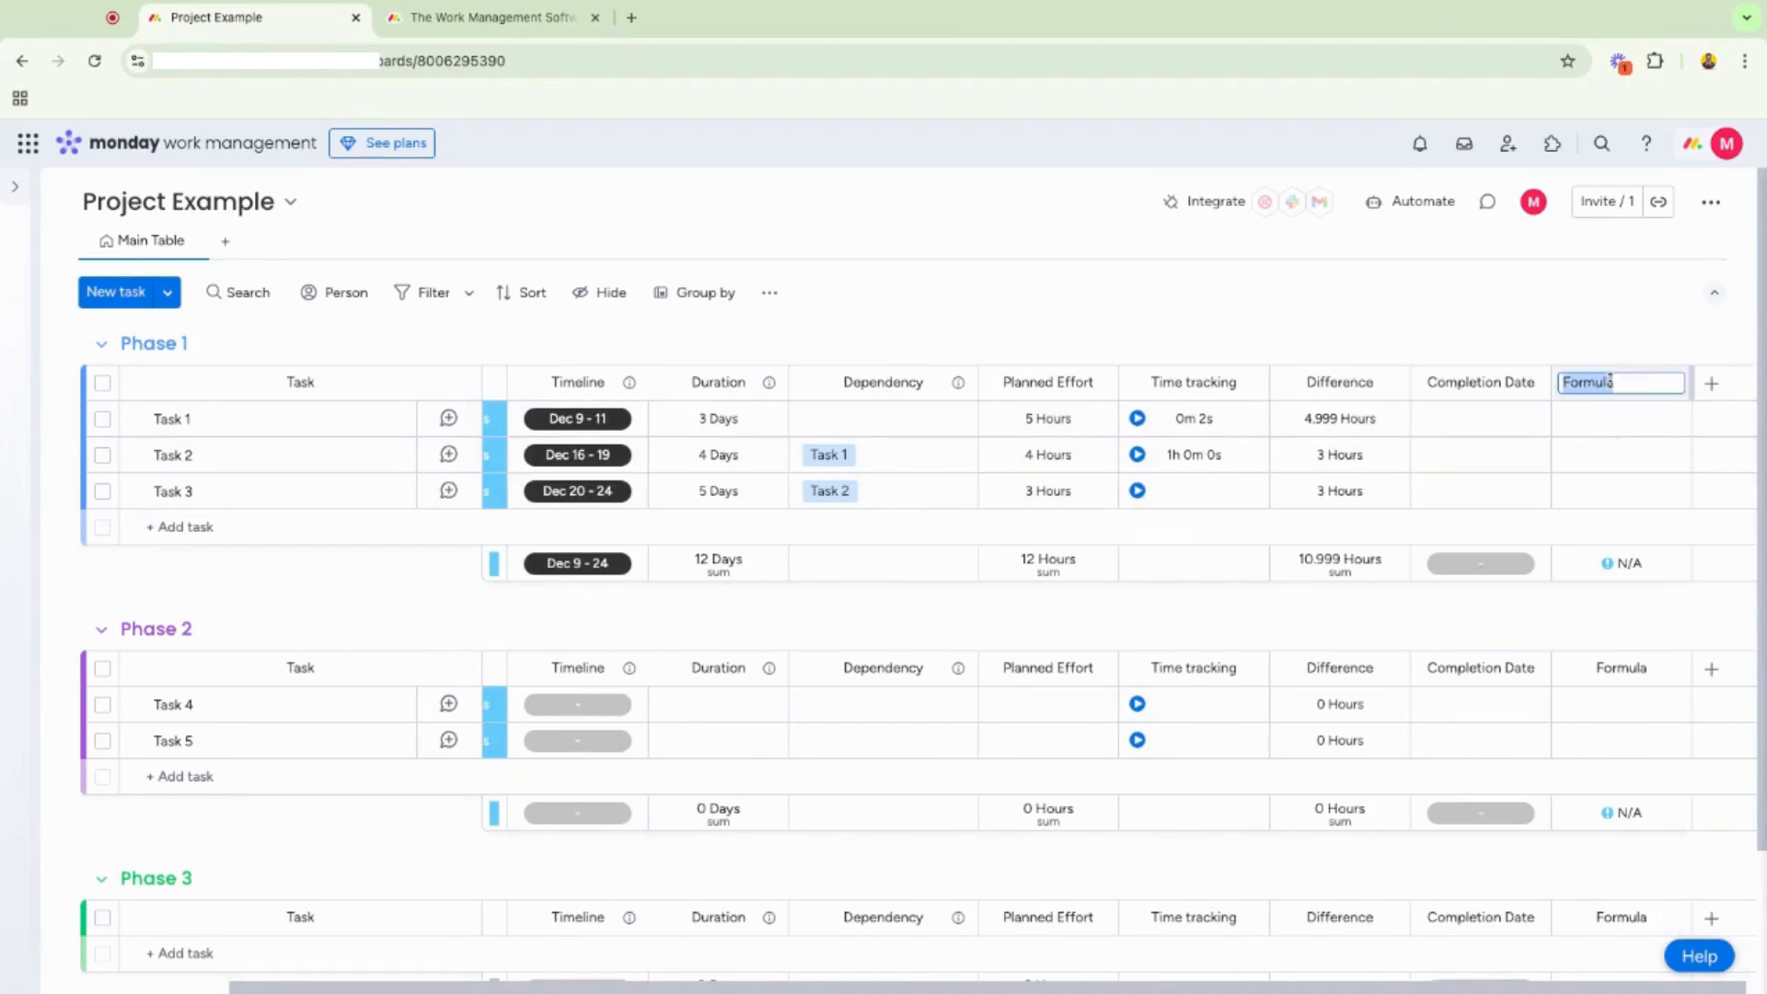
type("Completion ...")
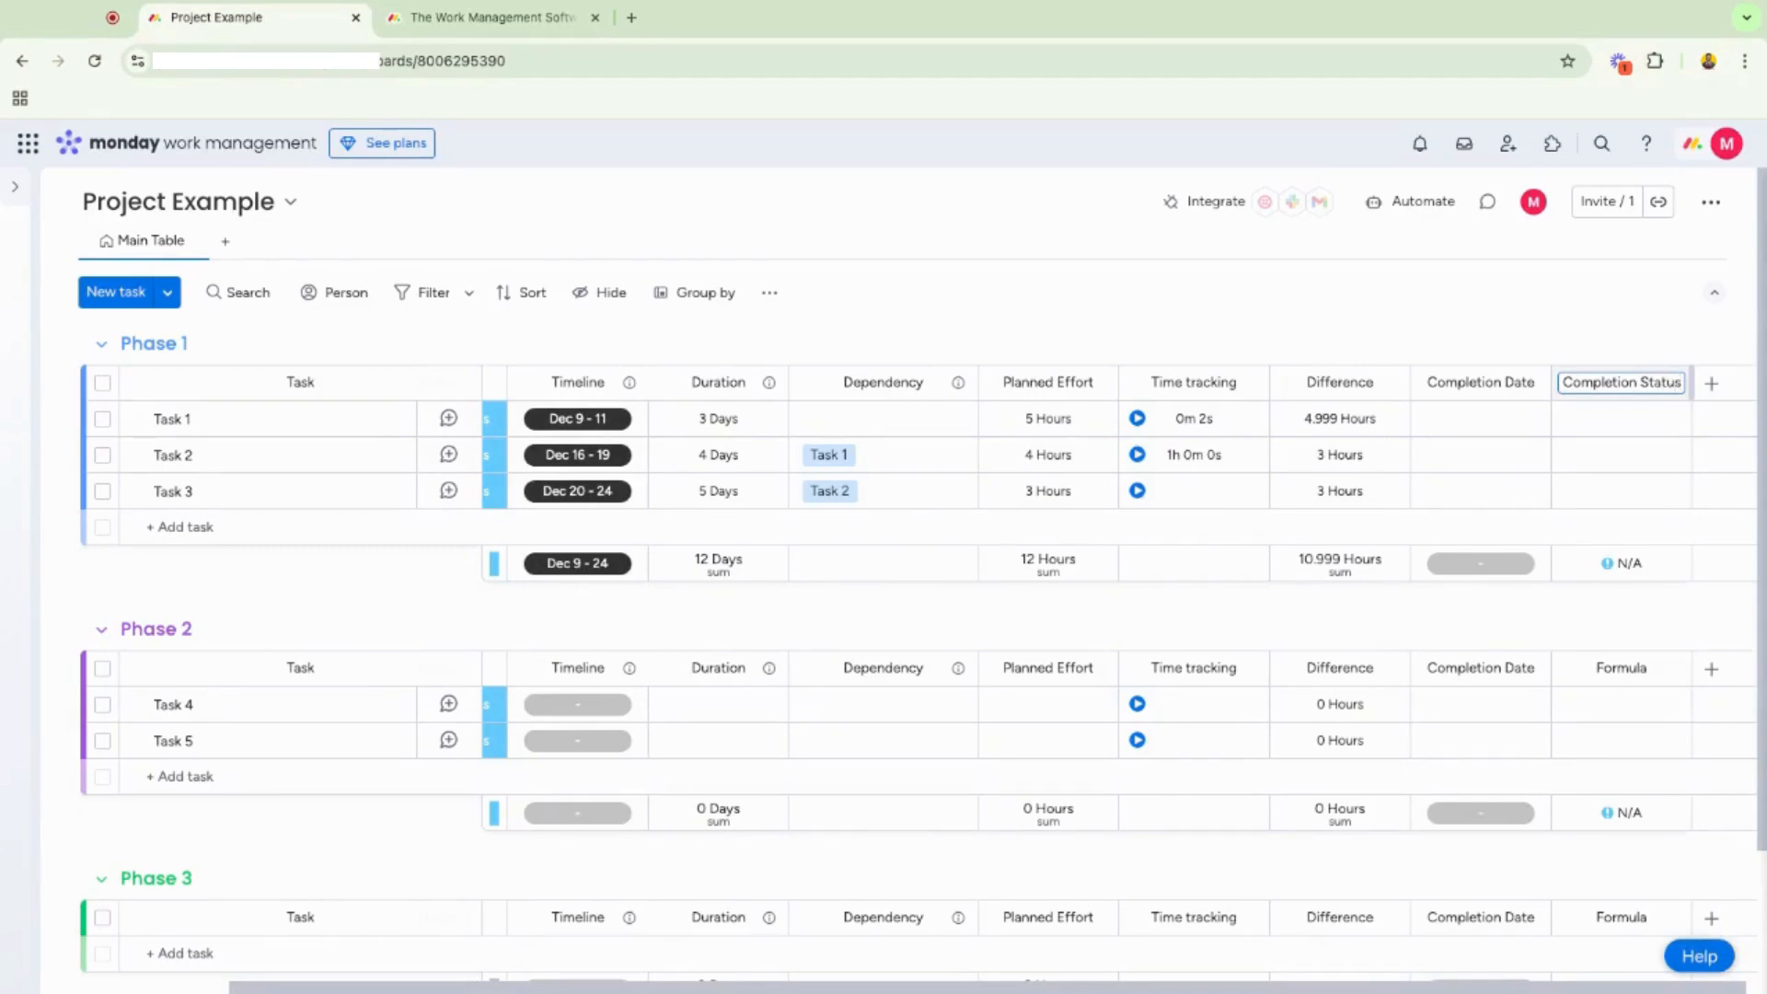
key("Return")
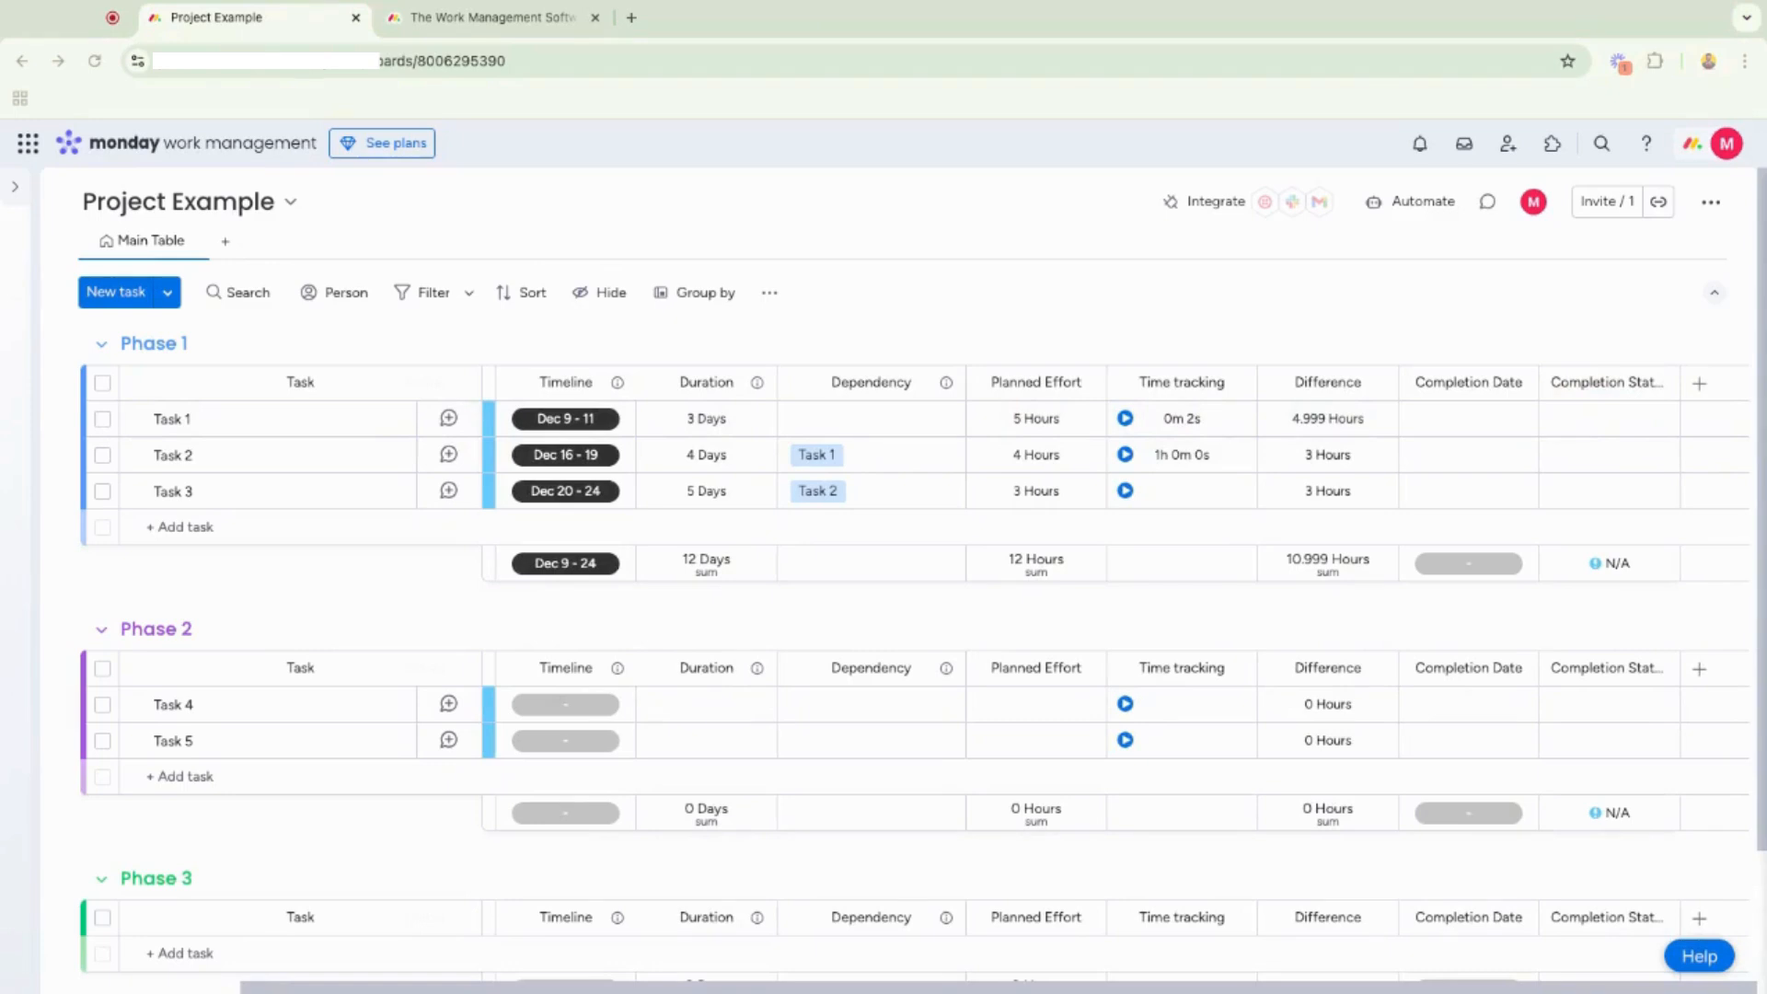
left_click(1601, 417)
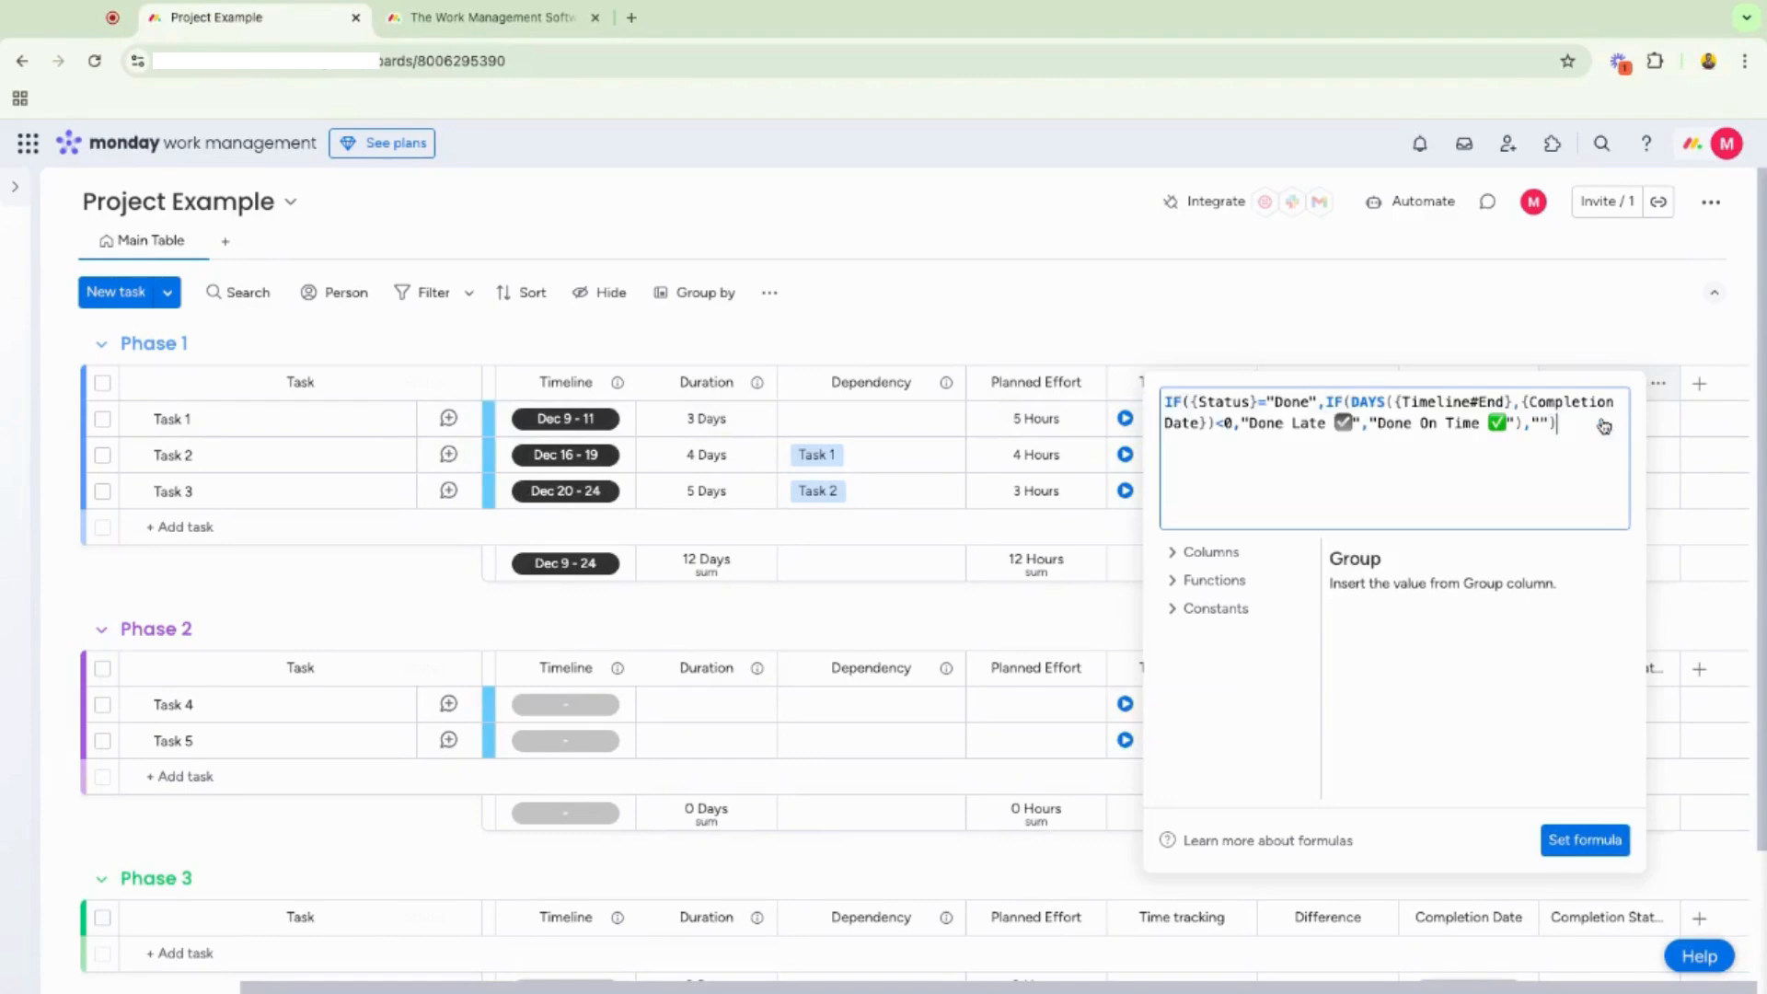
left_click(1584, 839)
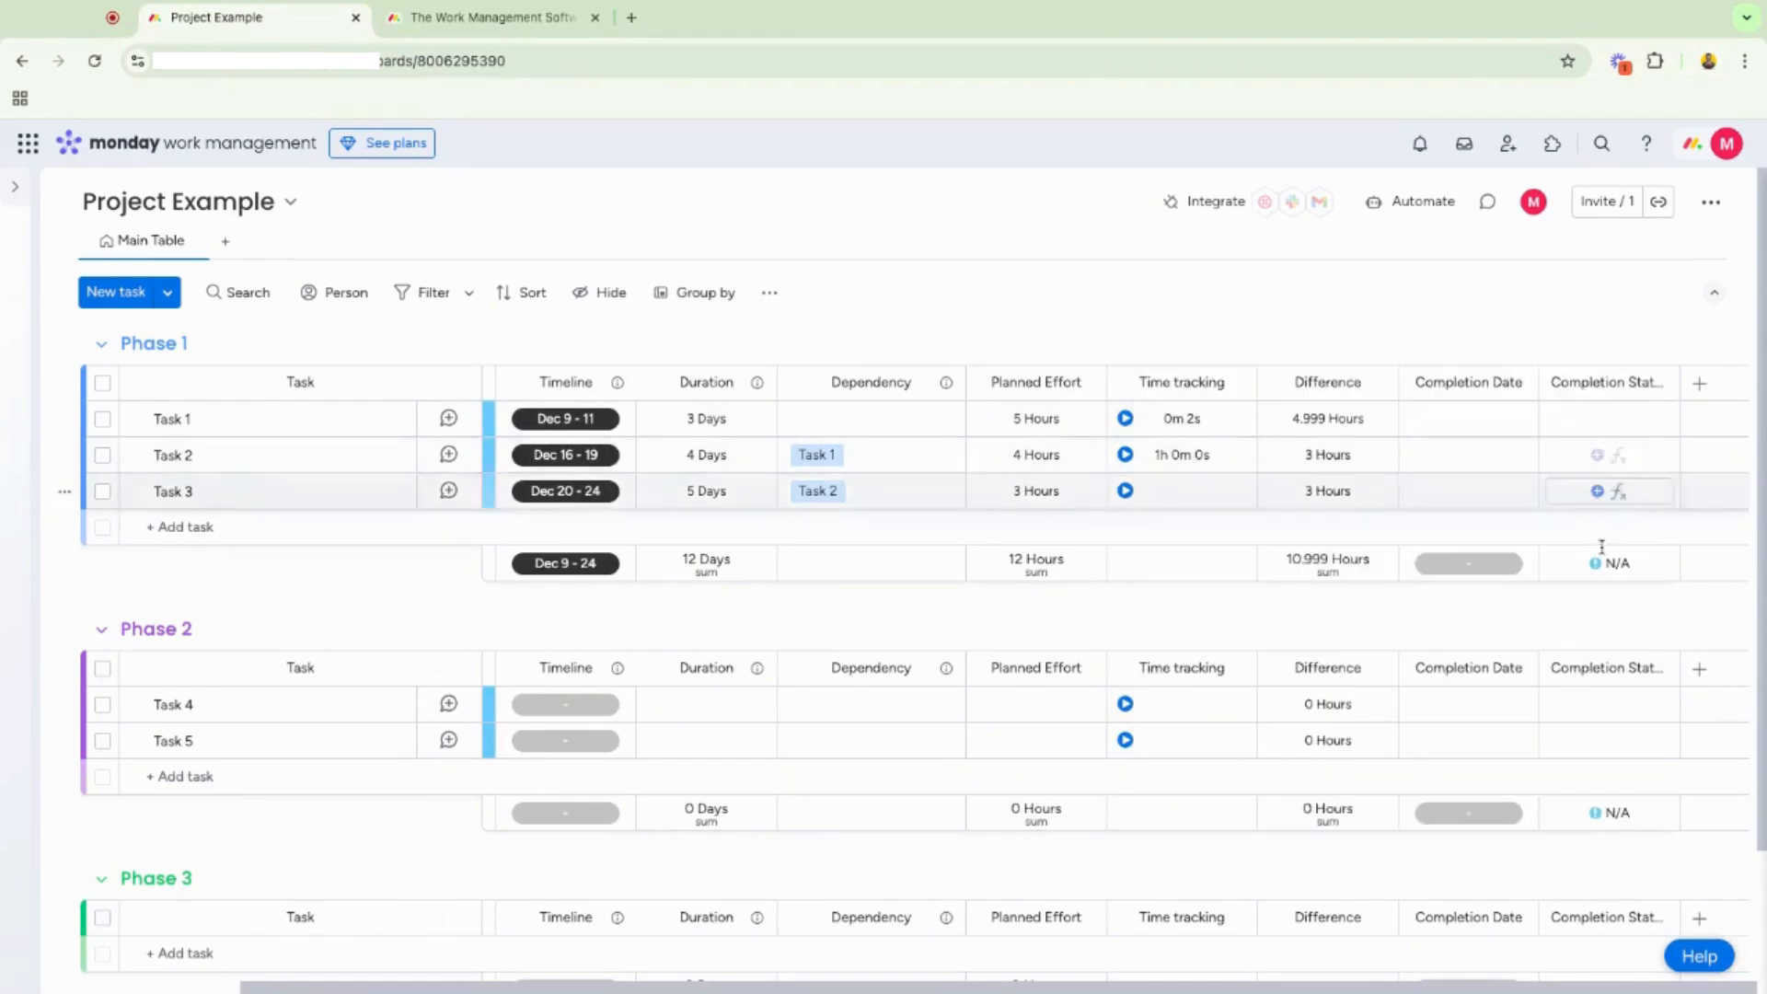
Add a Files column to the board and check which file sources can be attached to Task 1.
left_click(1699, 383)
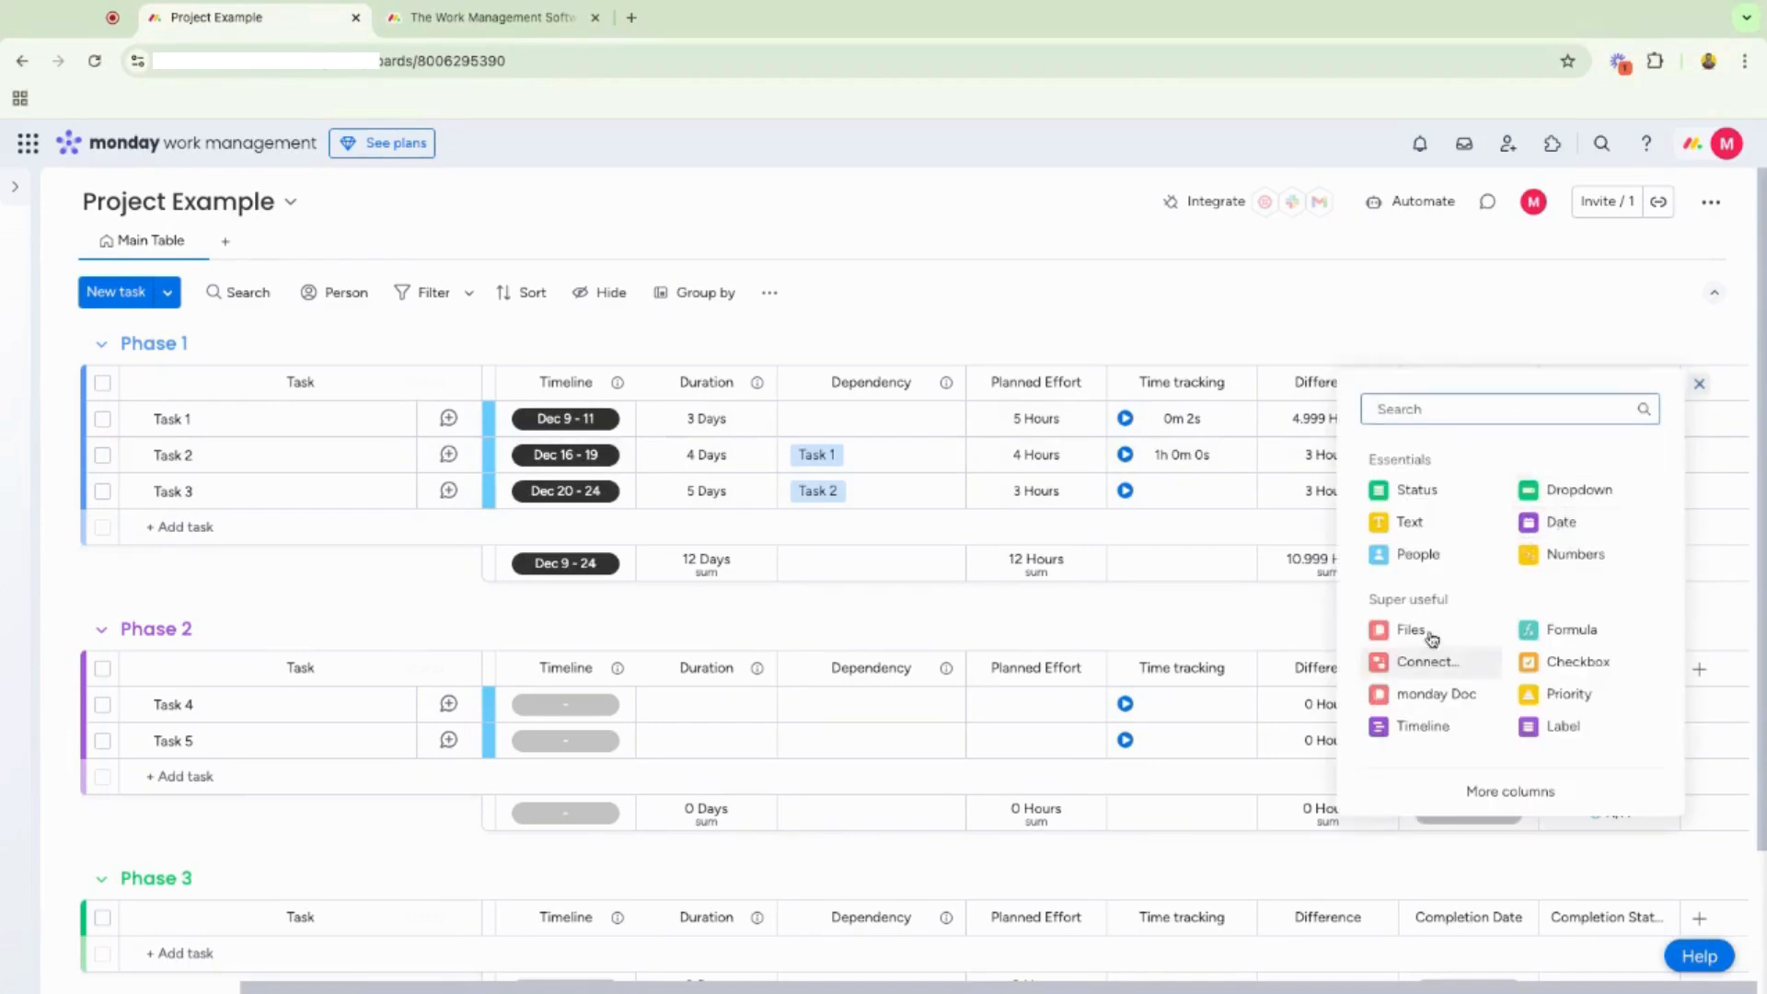
left_click(1709, 429)
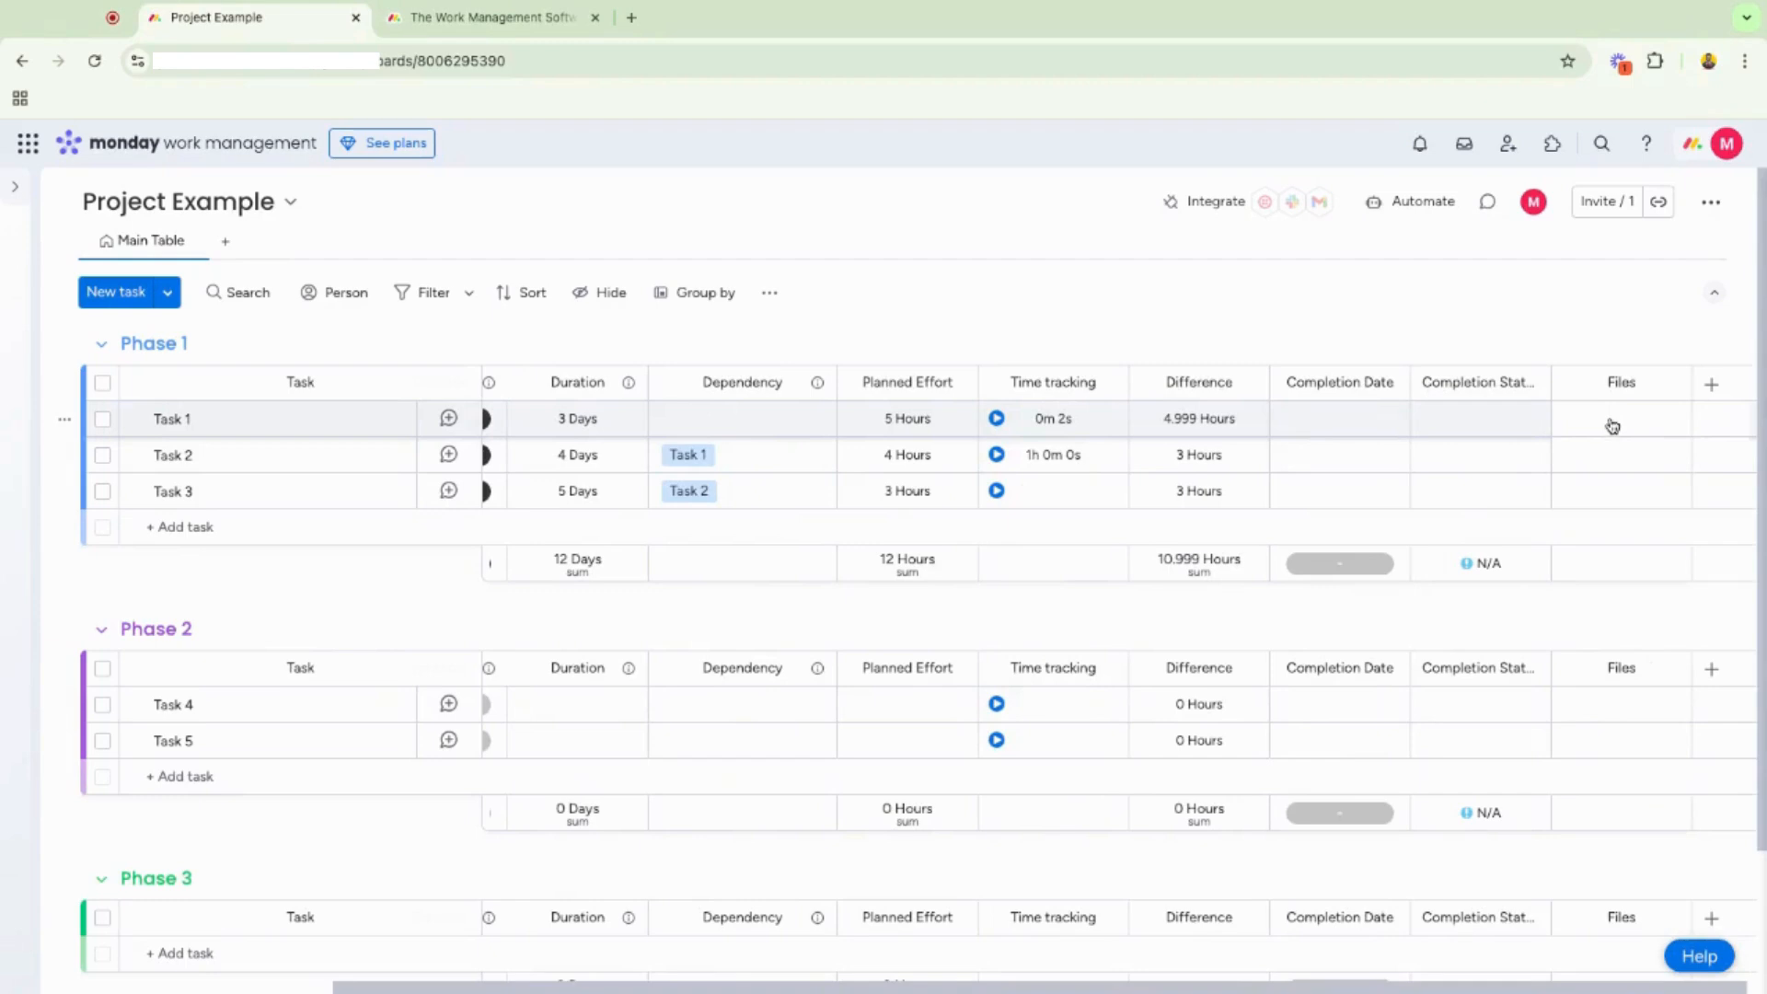
left_click(1613, 419)
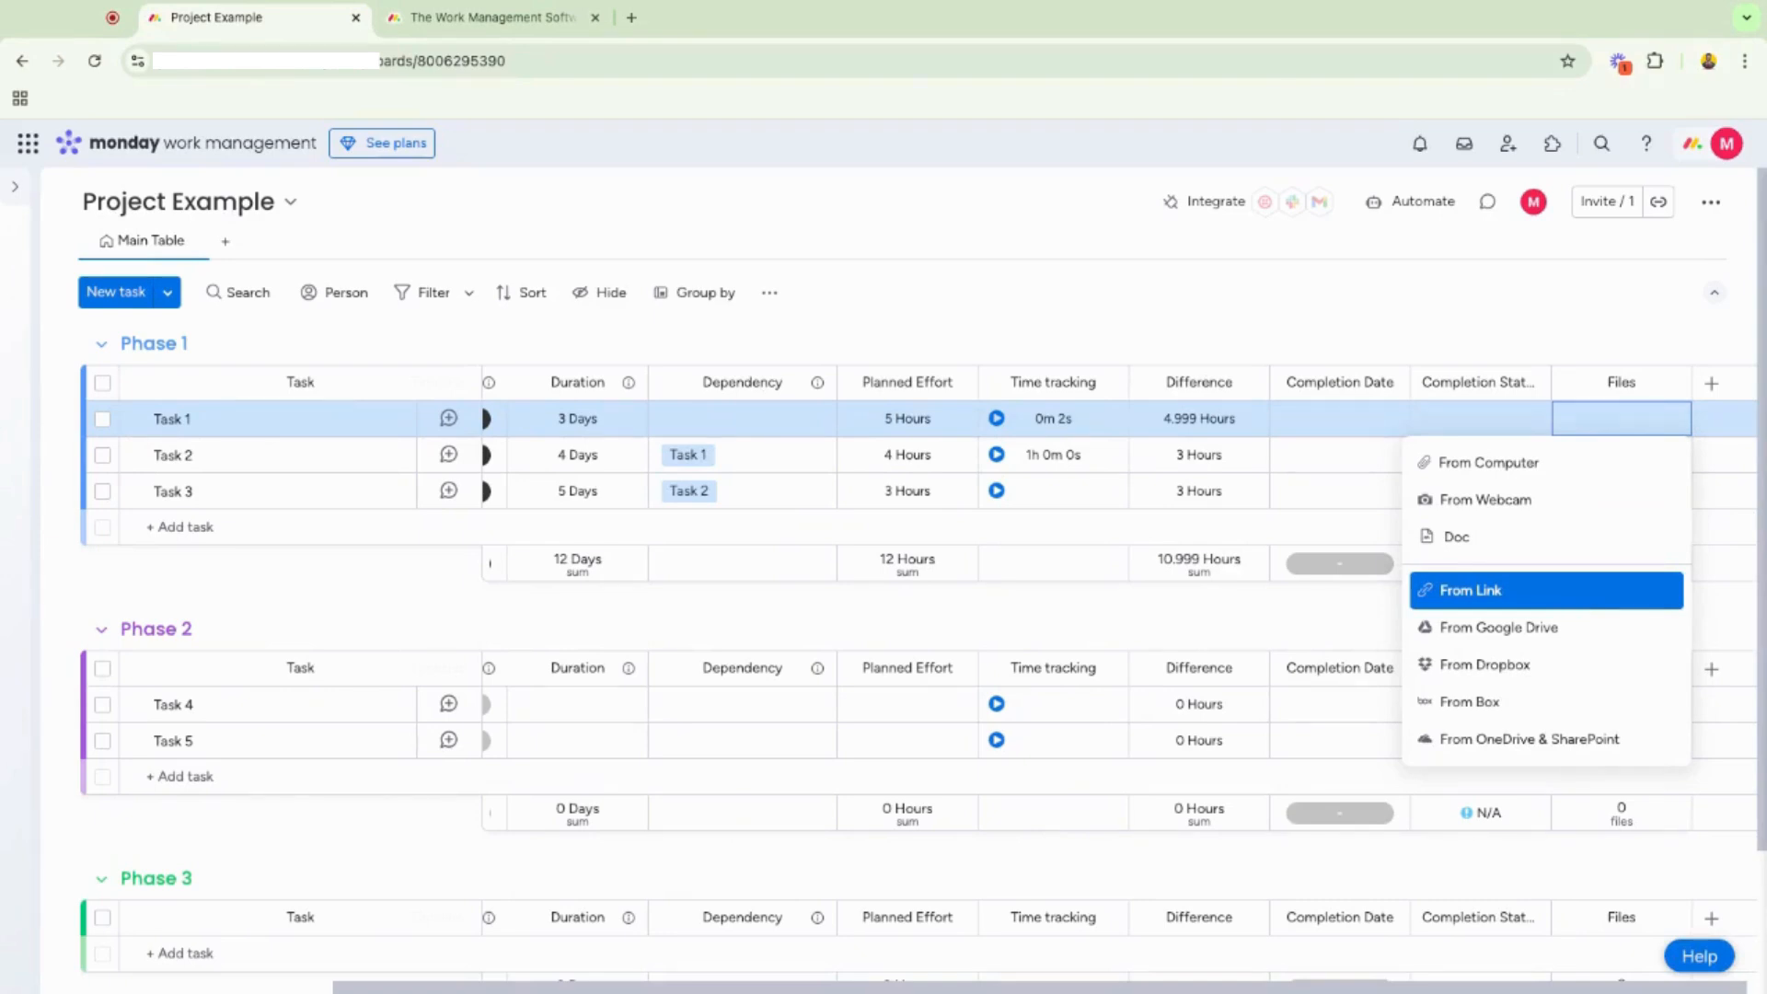
left_click(1604, 324)
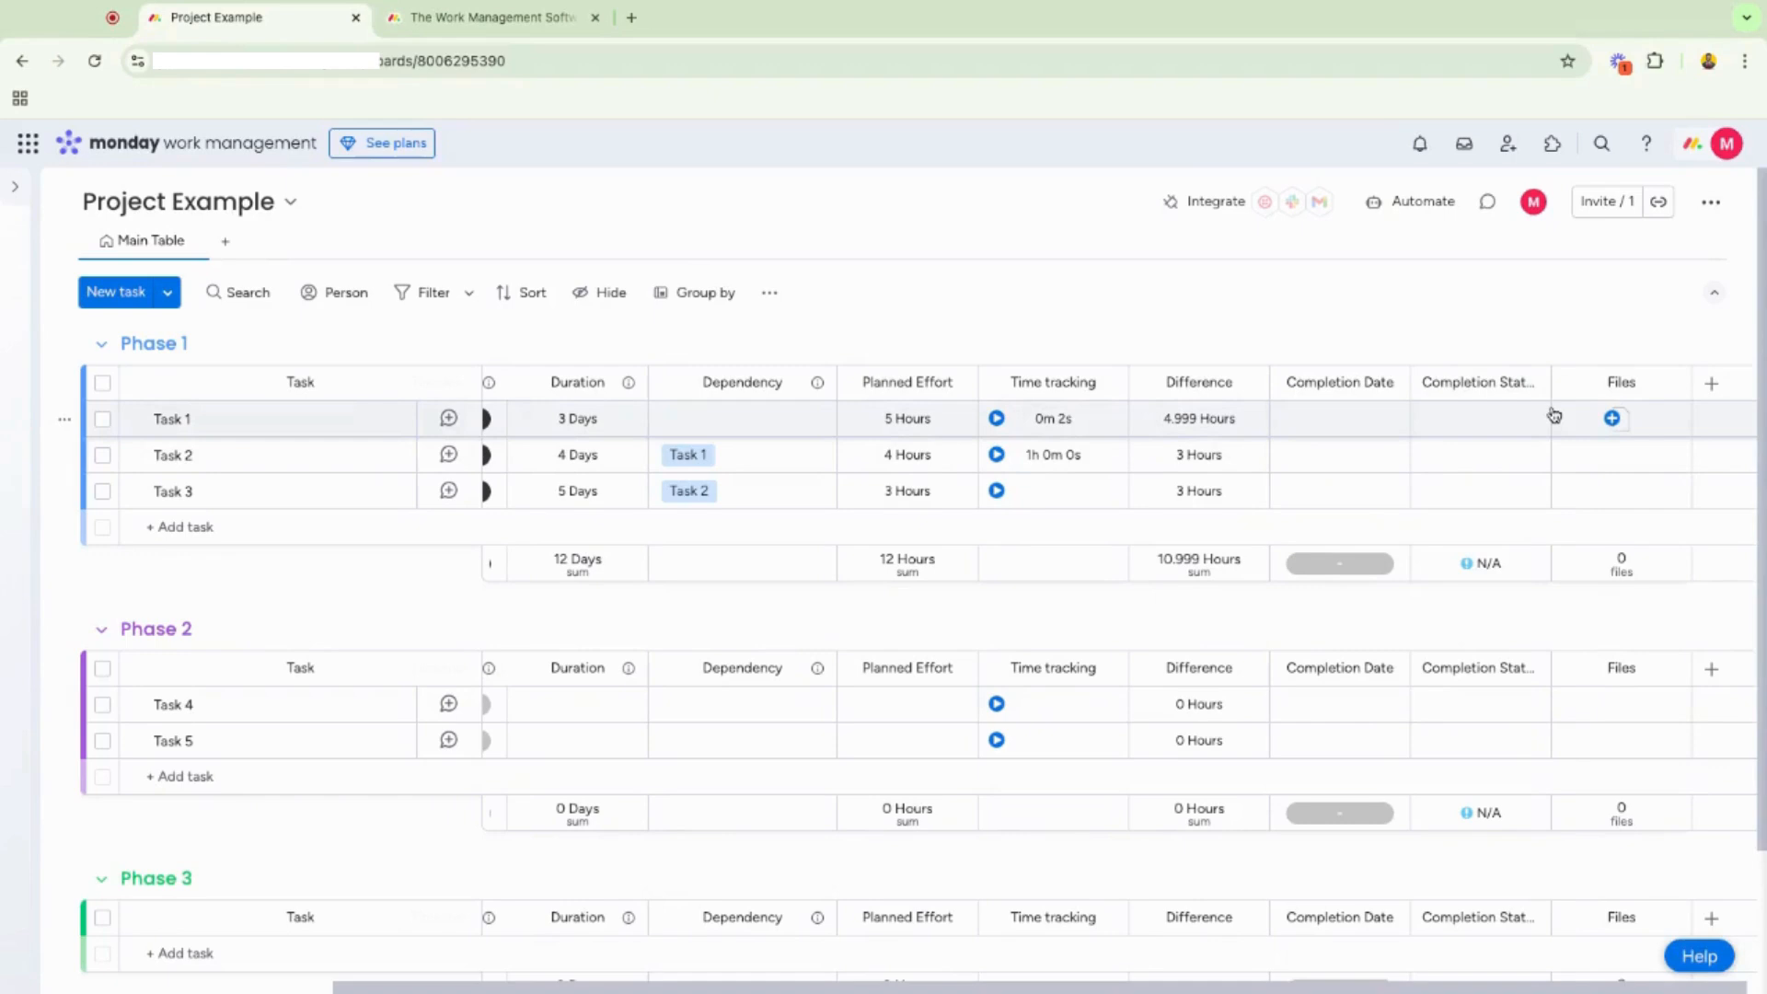
Post an update on Task 1 that mentions the board's team member and reads "give me update on this task".
scroll(1554, 415, "left", 4)
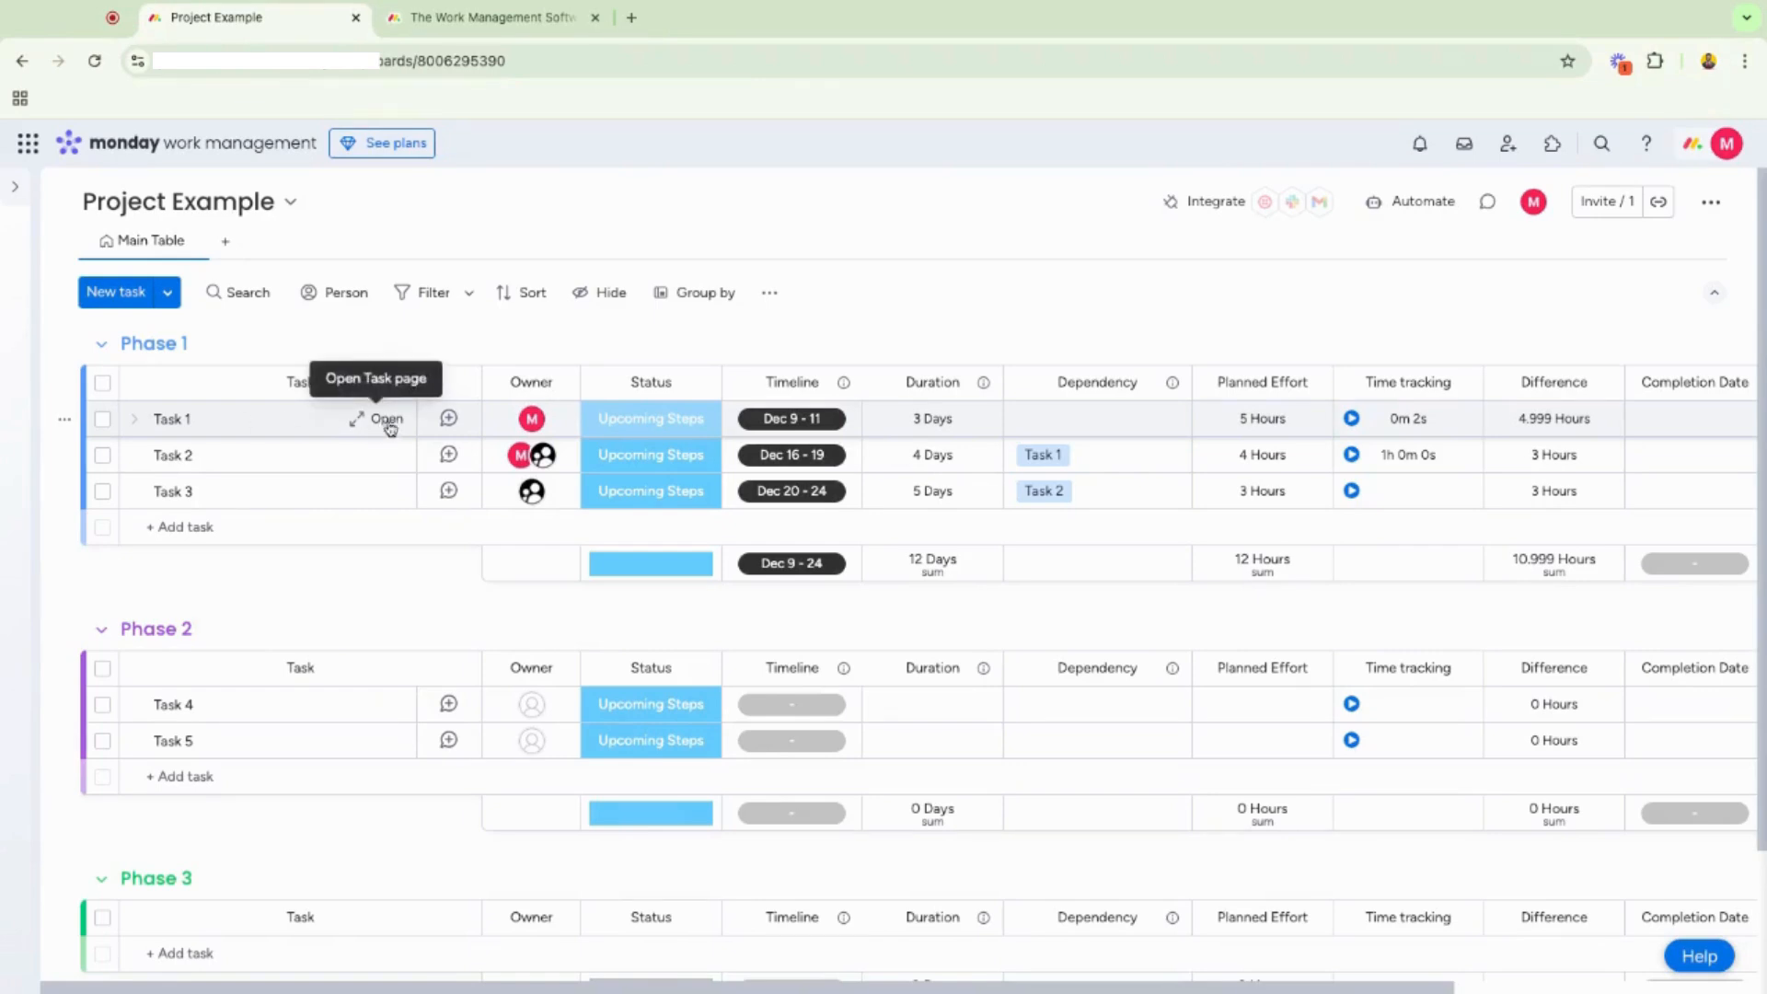
left_click(451, 420)
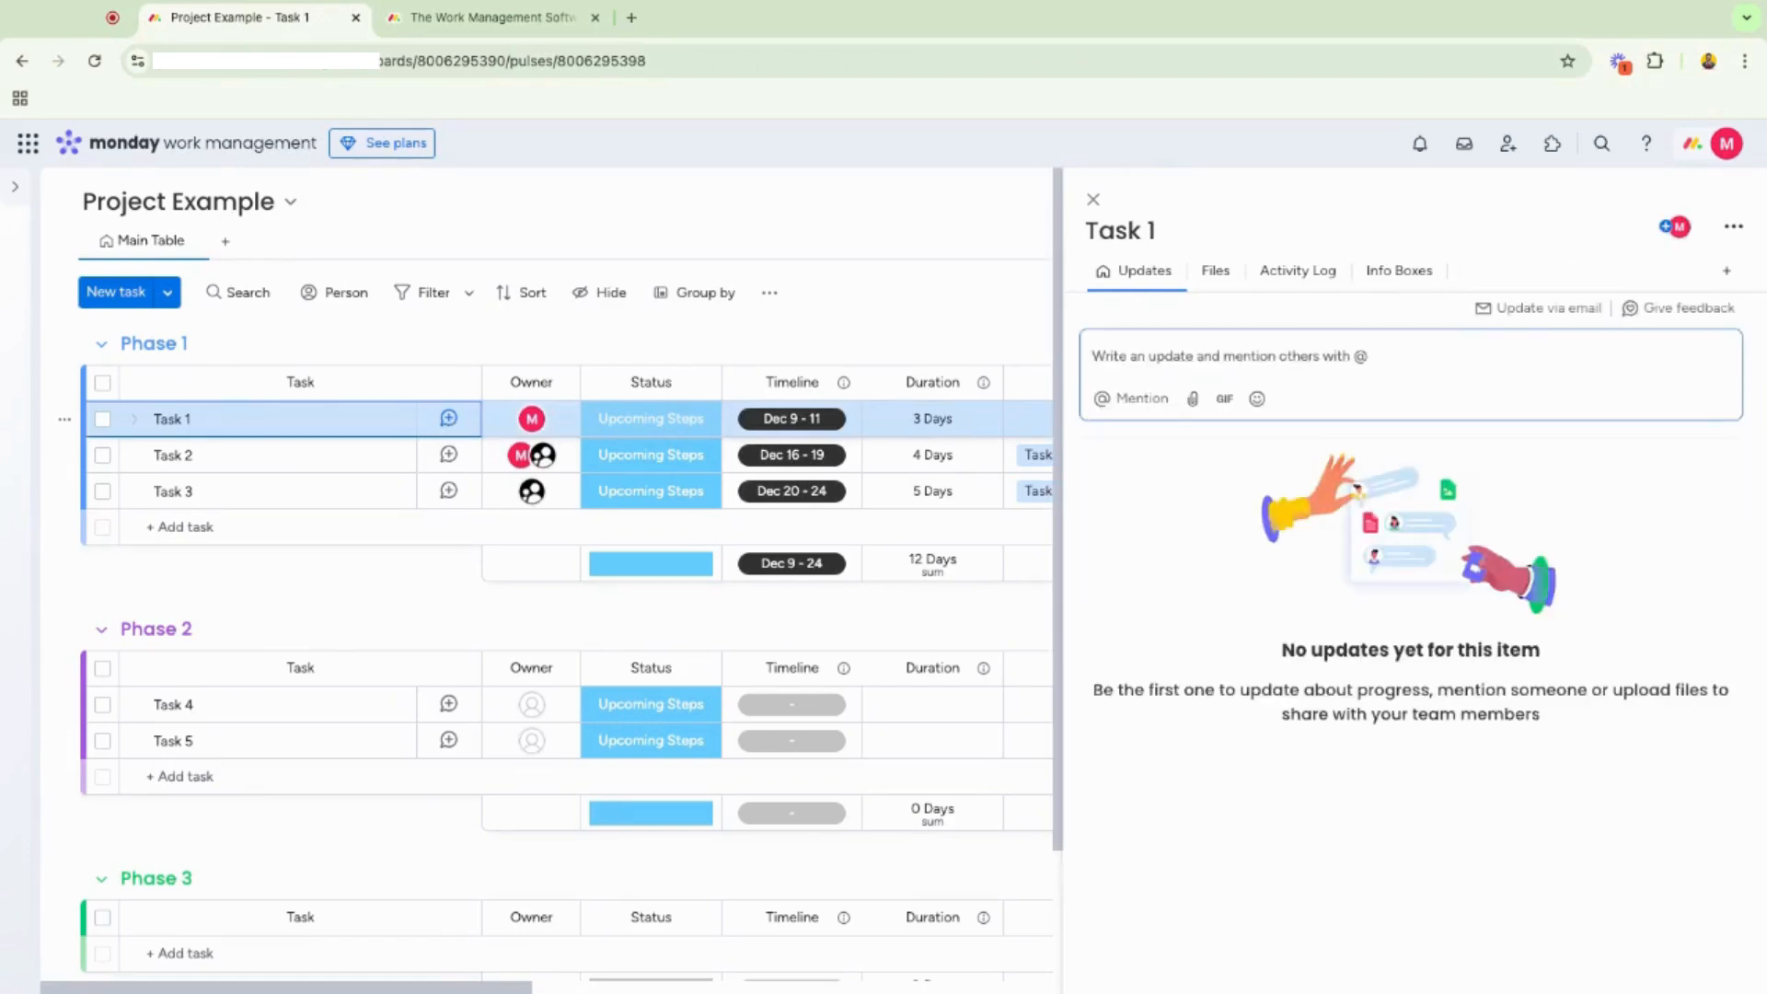
left_click(1130, 380)
type("@")
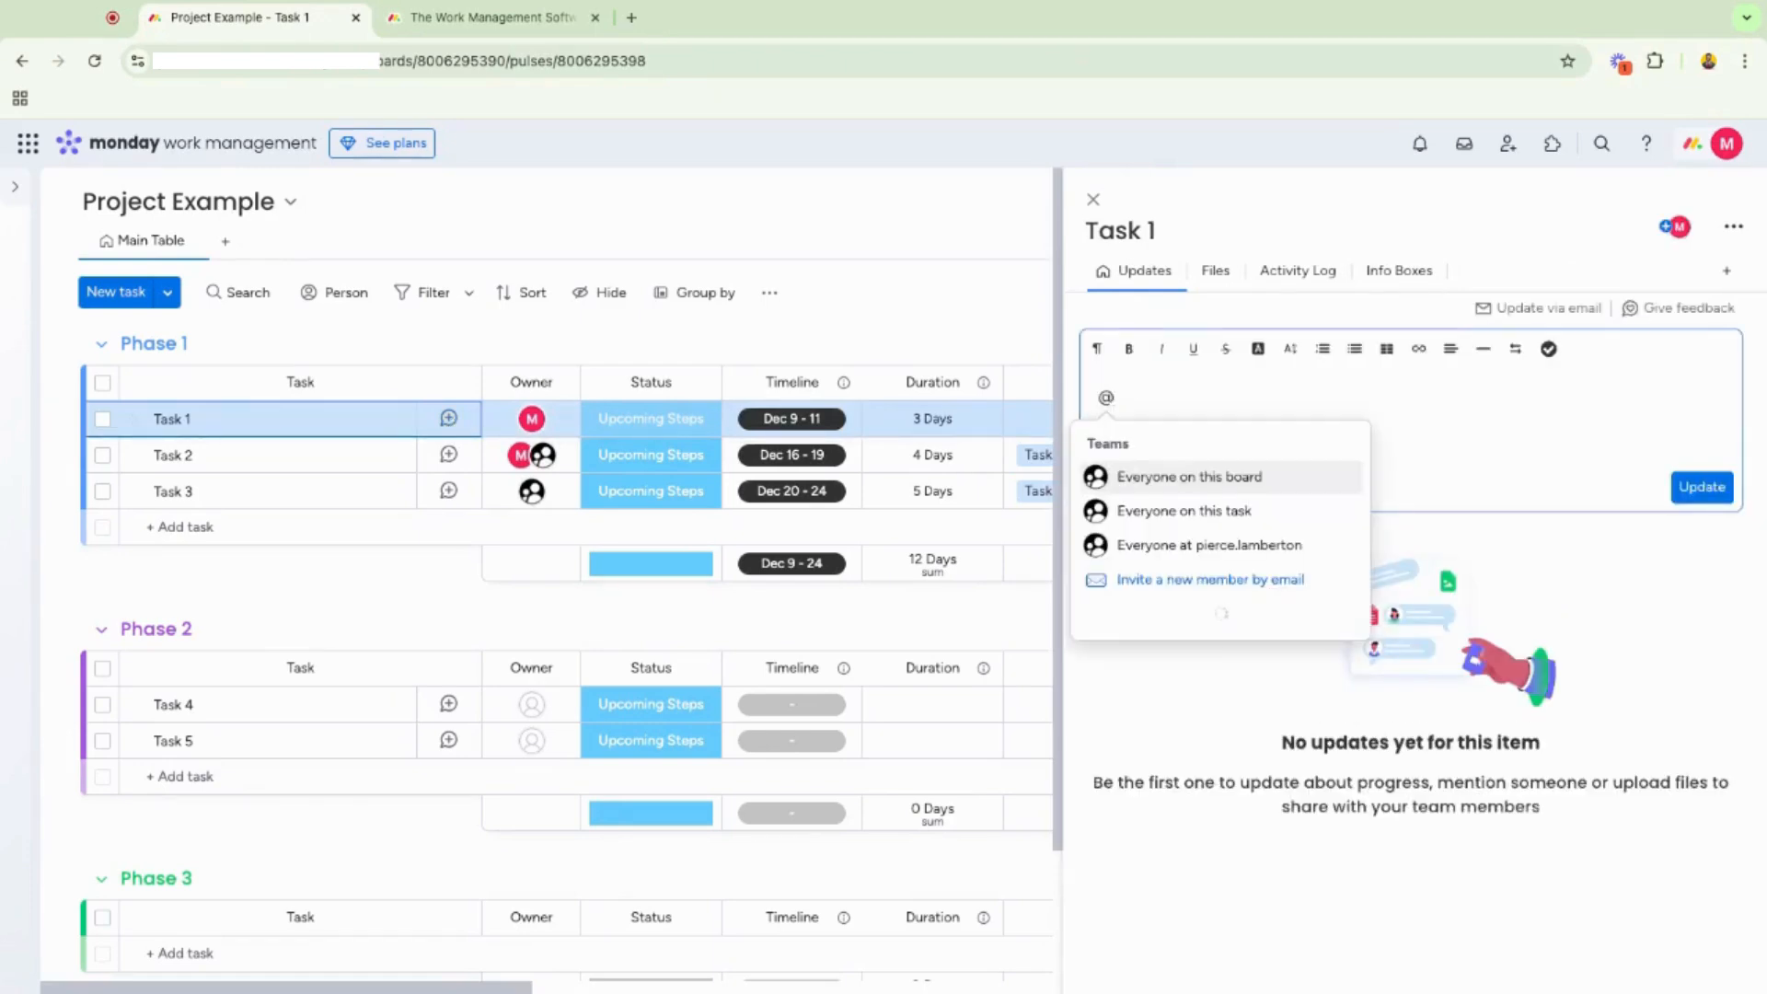
left_click(1179, 488)
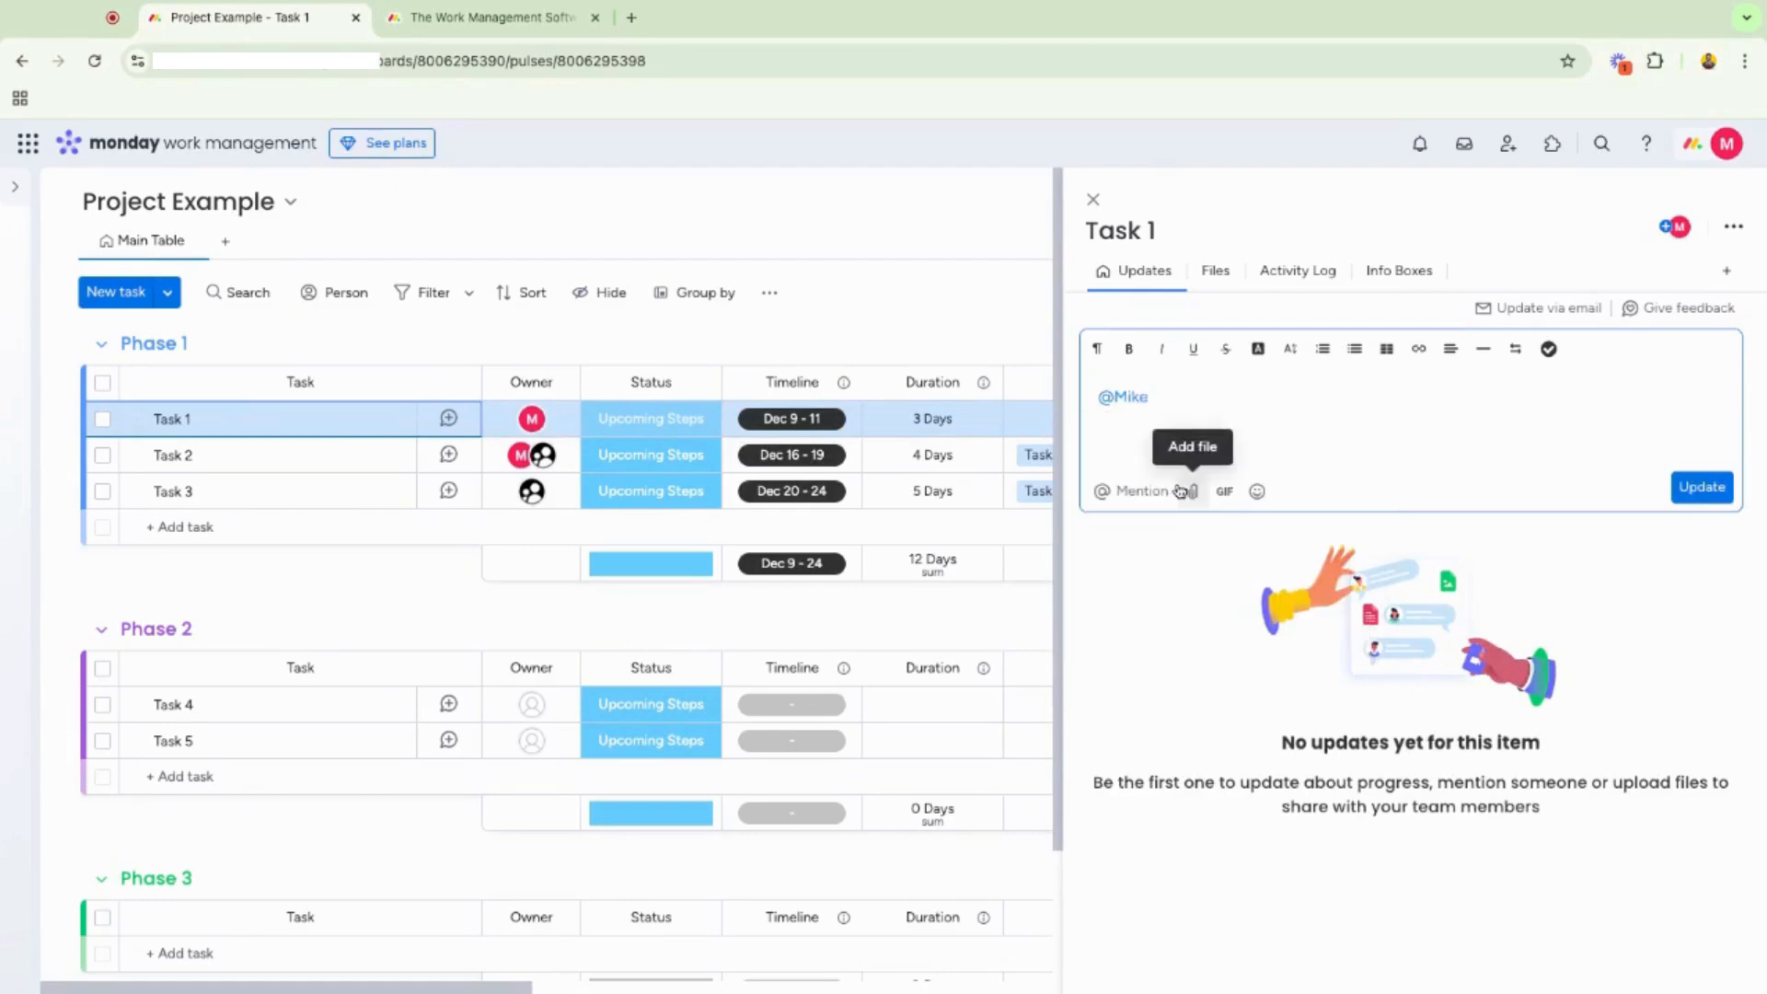
type("give me update on this task")
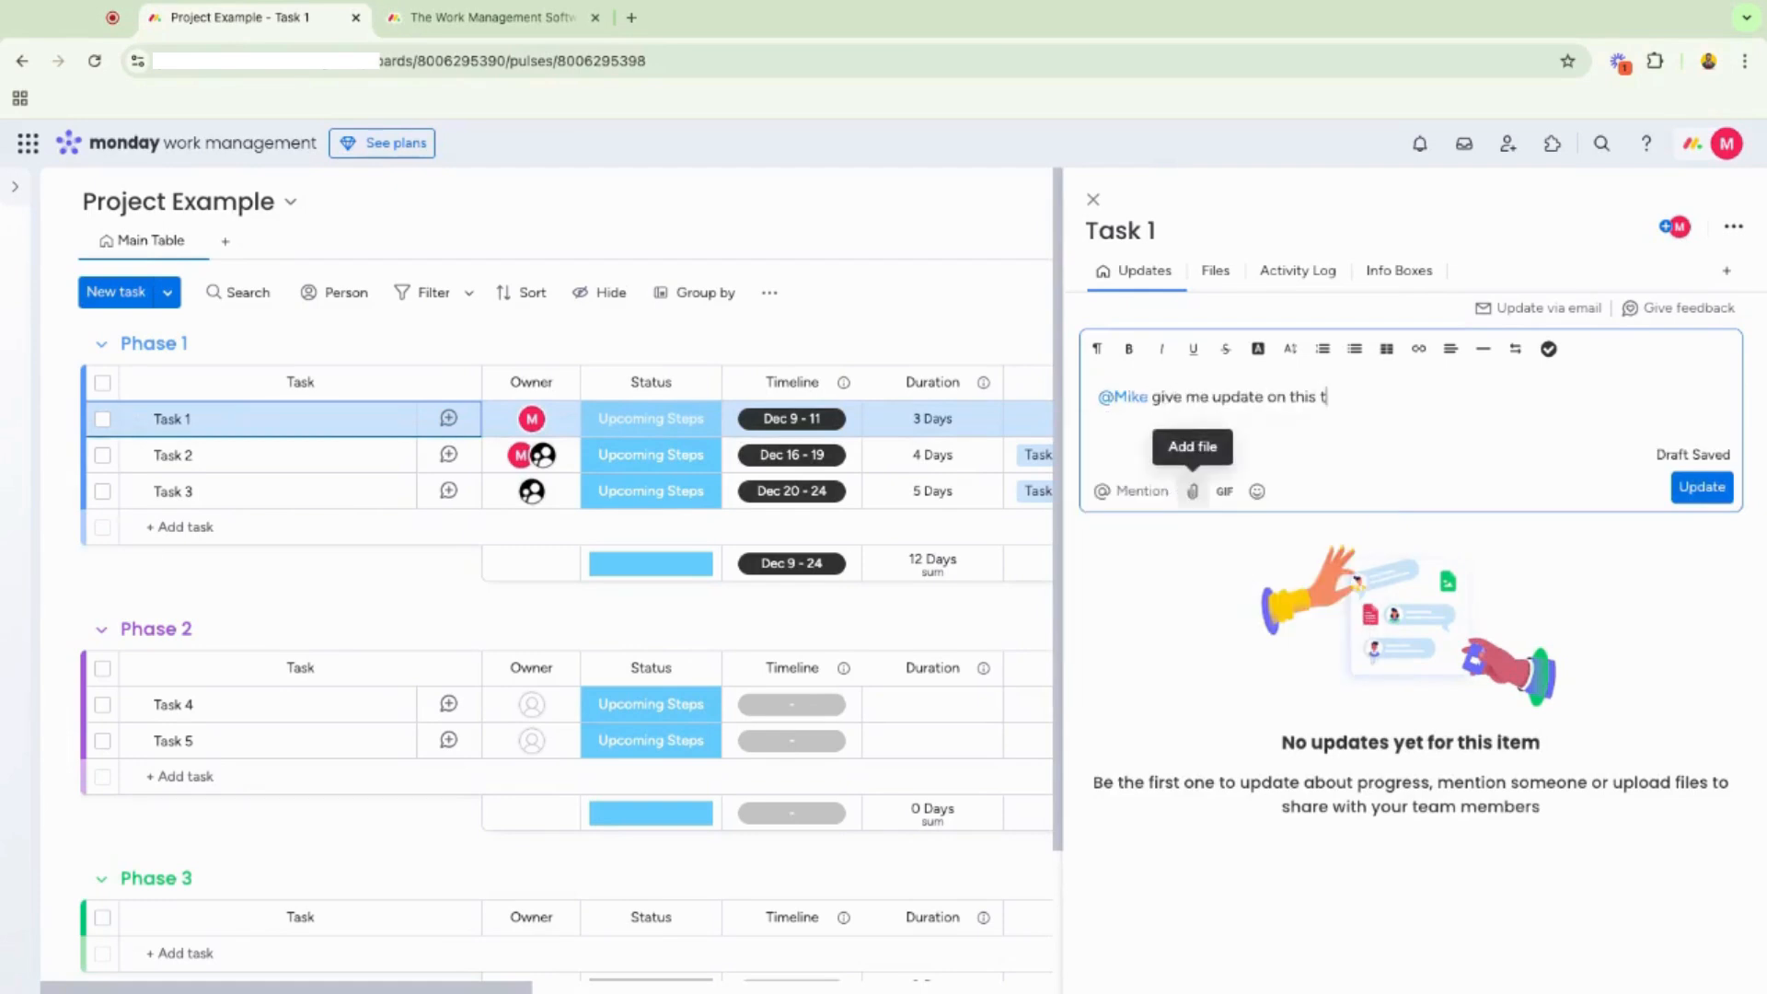
left_click(1694, 495)
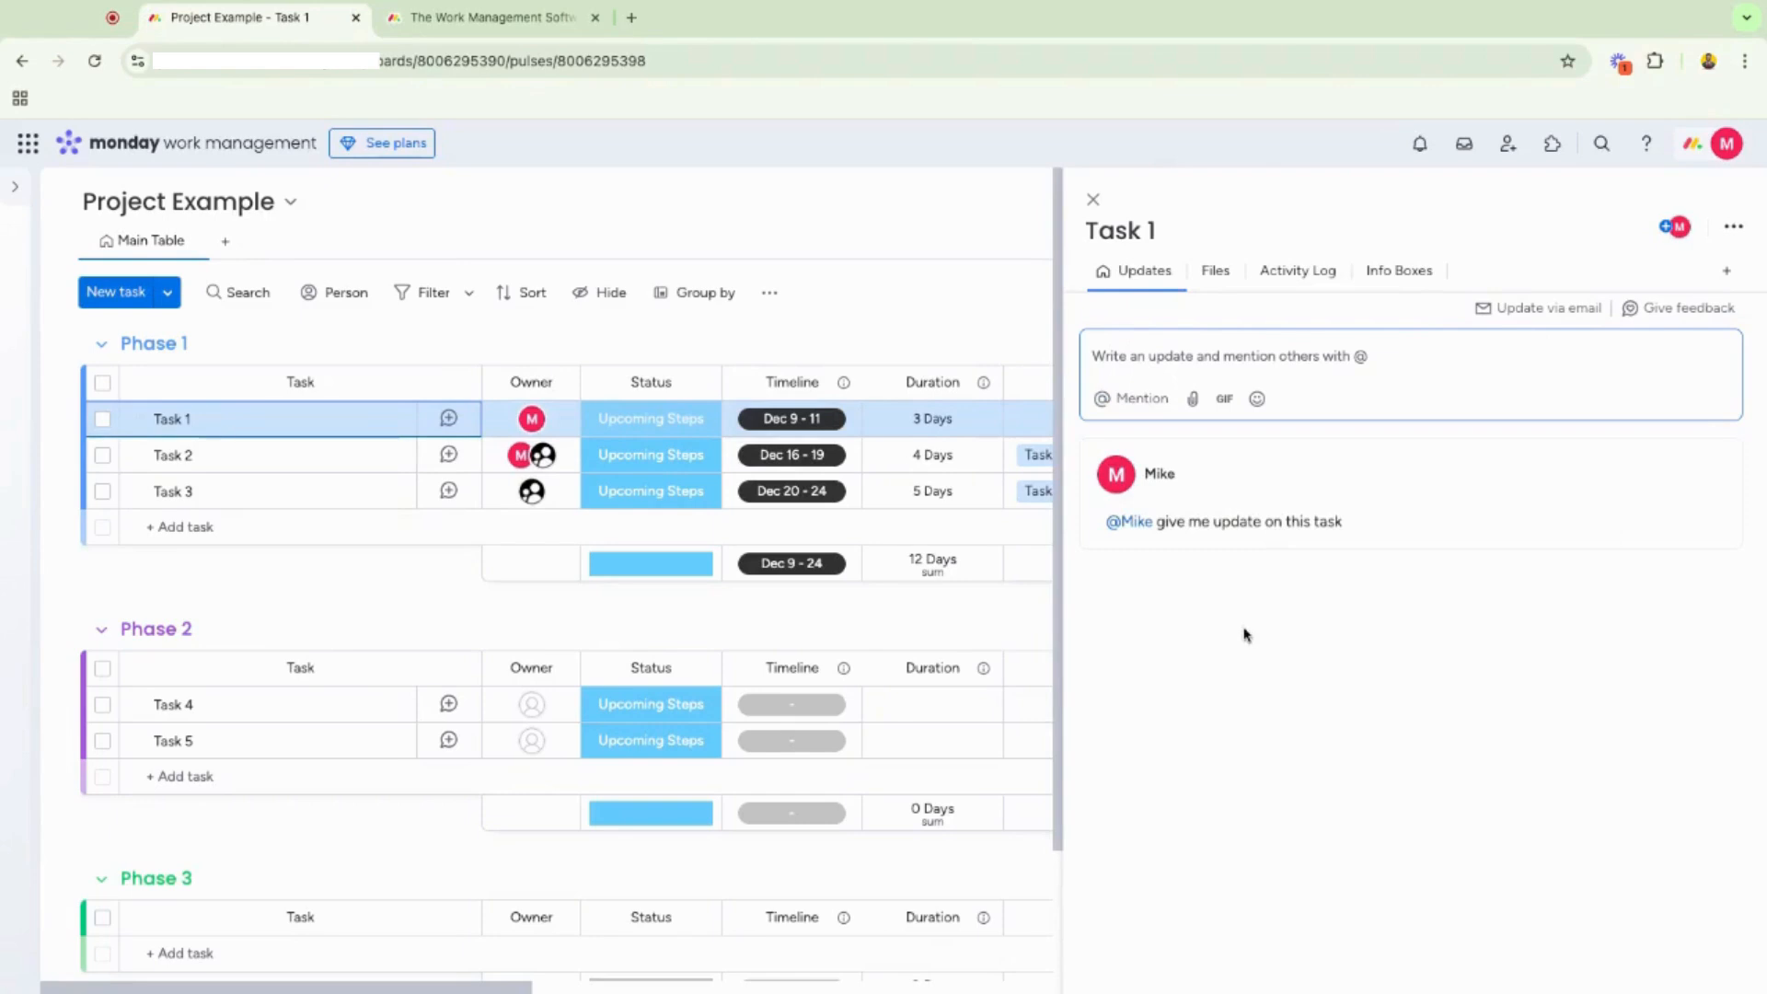
Like the posted Task 1 update, reply "abc is your update" to it, and close the task's updates.
left_click(1136, 592)
left_click(1193, 626)
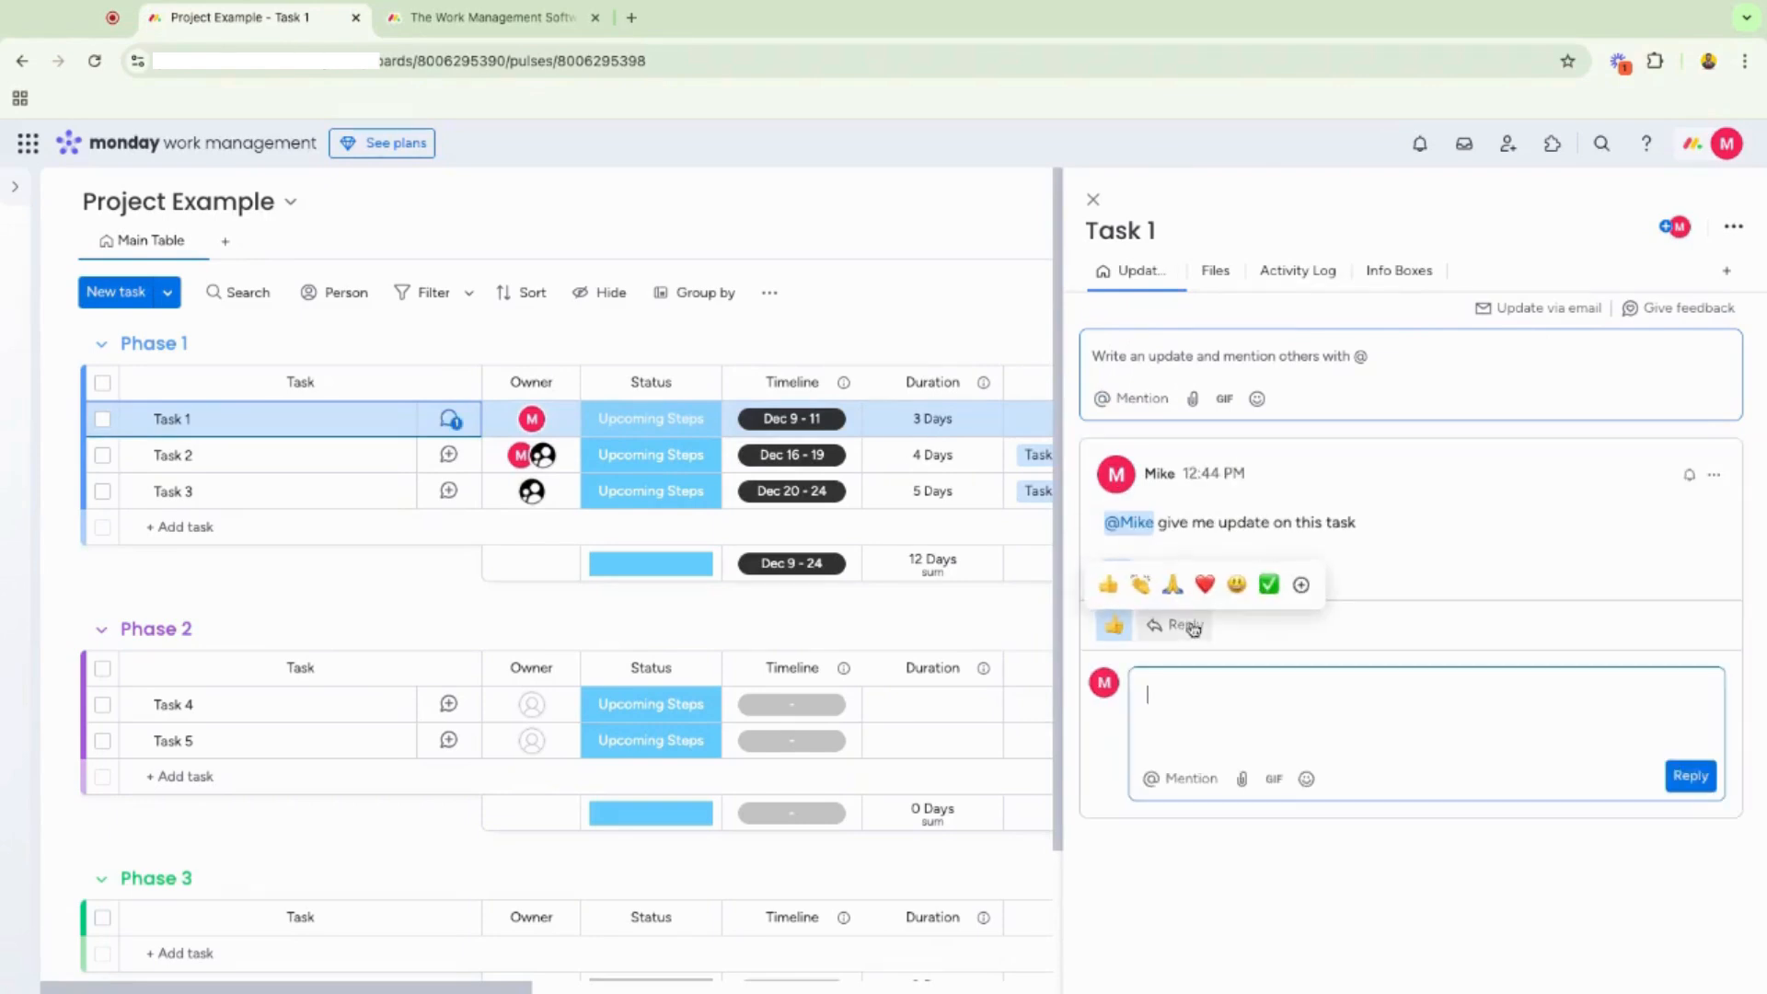
type("abc is your update")
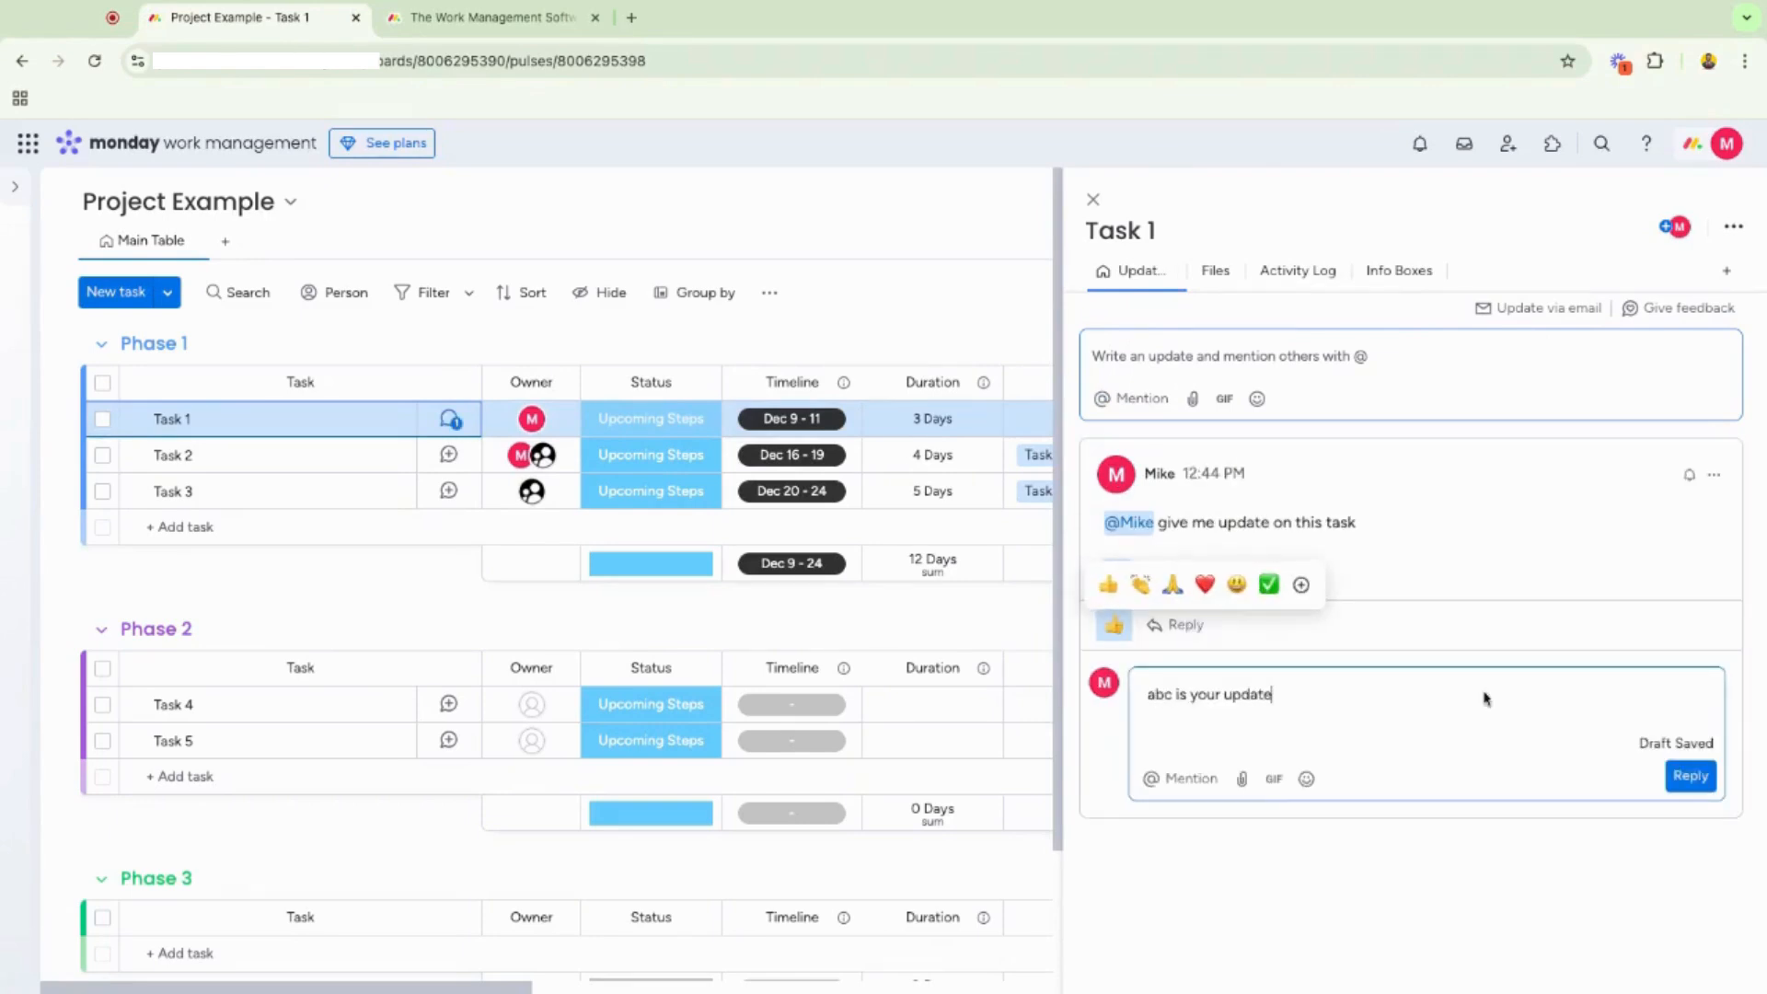
left_click(1688, 777)
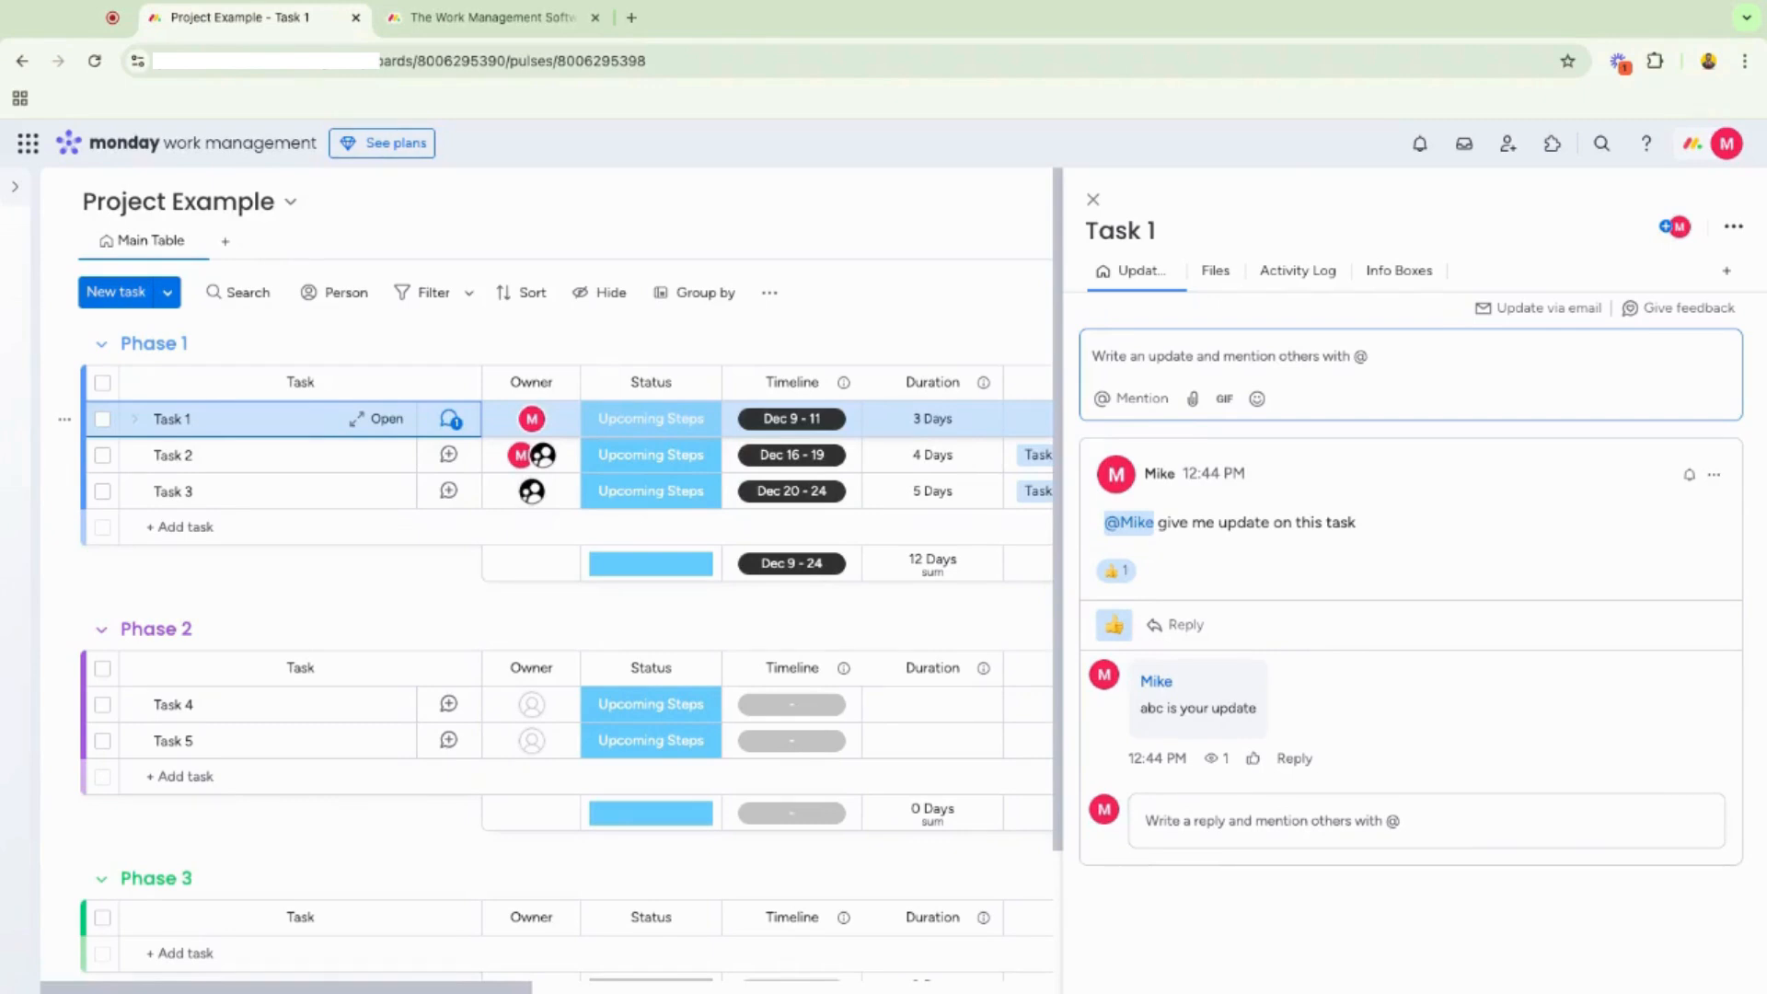
left_click(1092, 199)
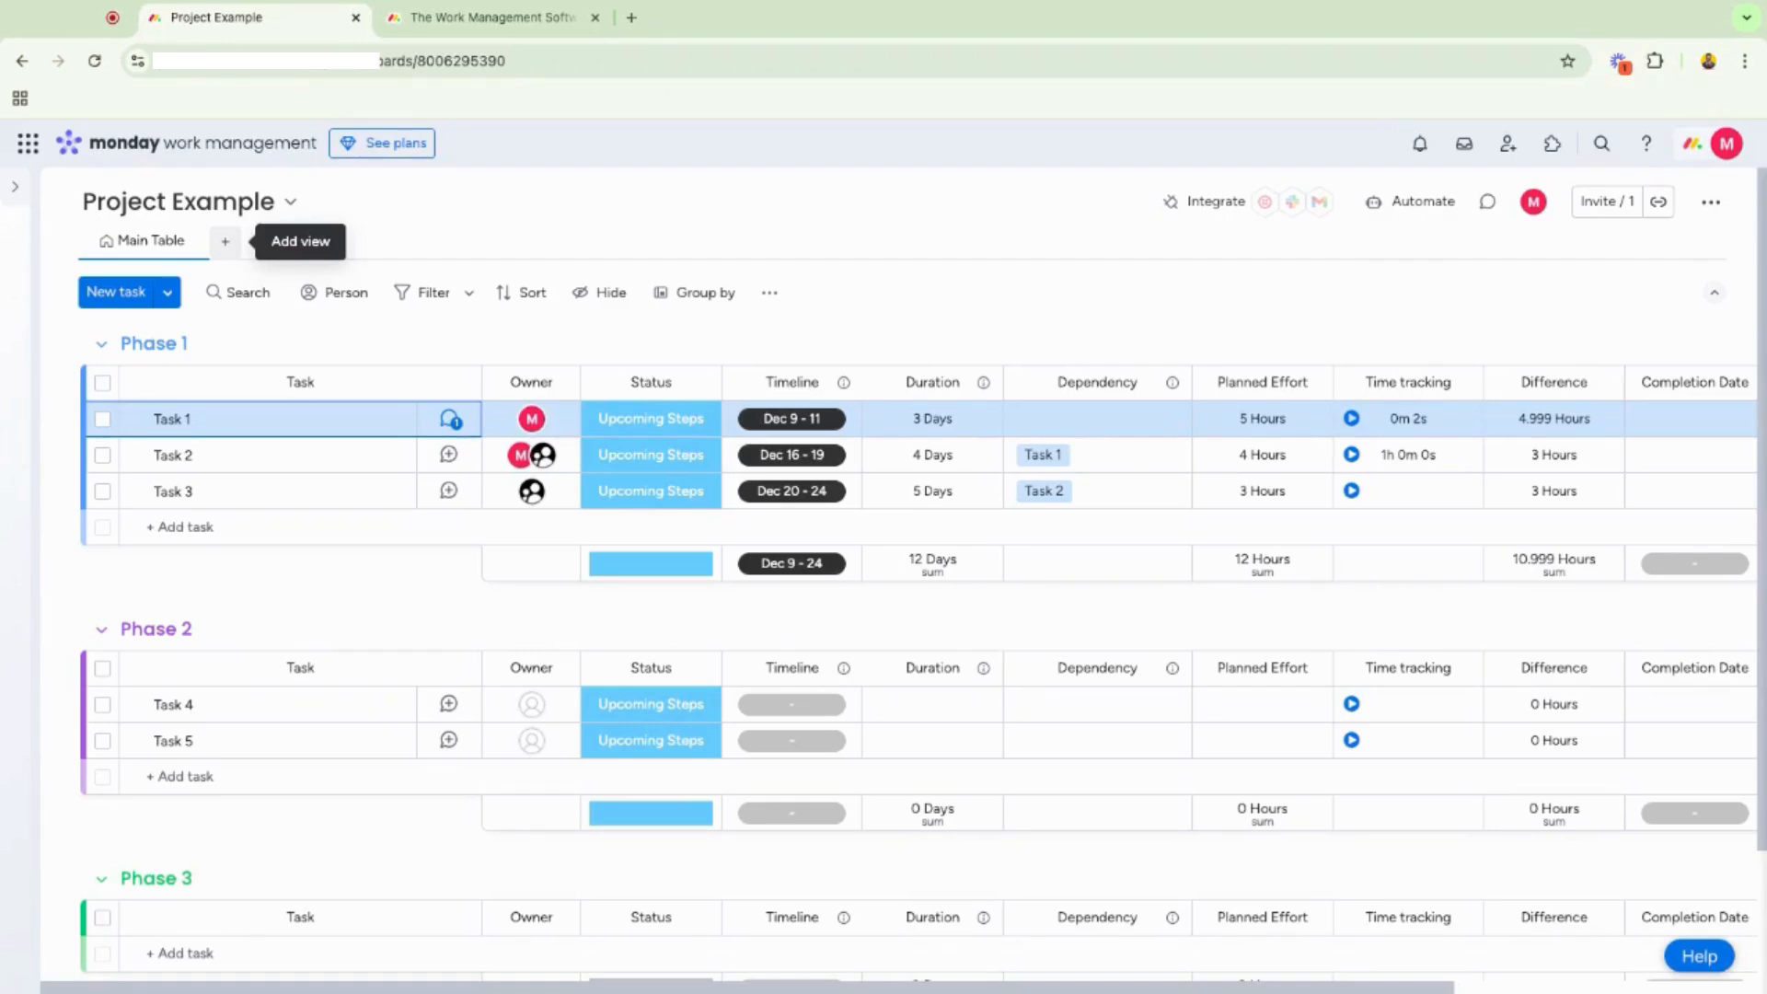
Add a Gantt view to the Project Example board.
left_click(225, 242)
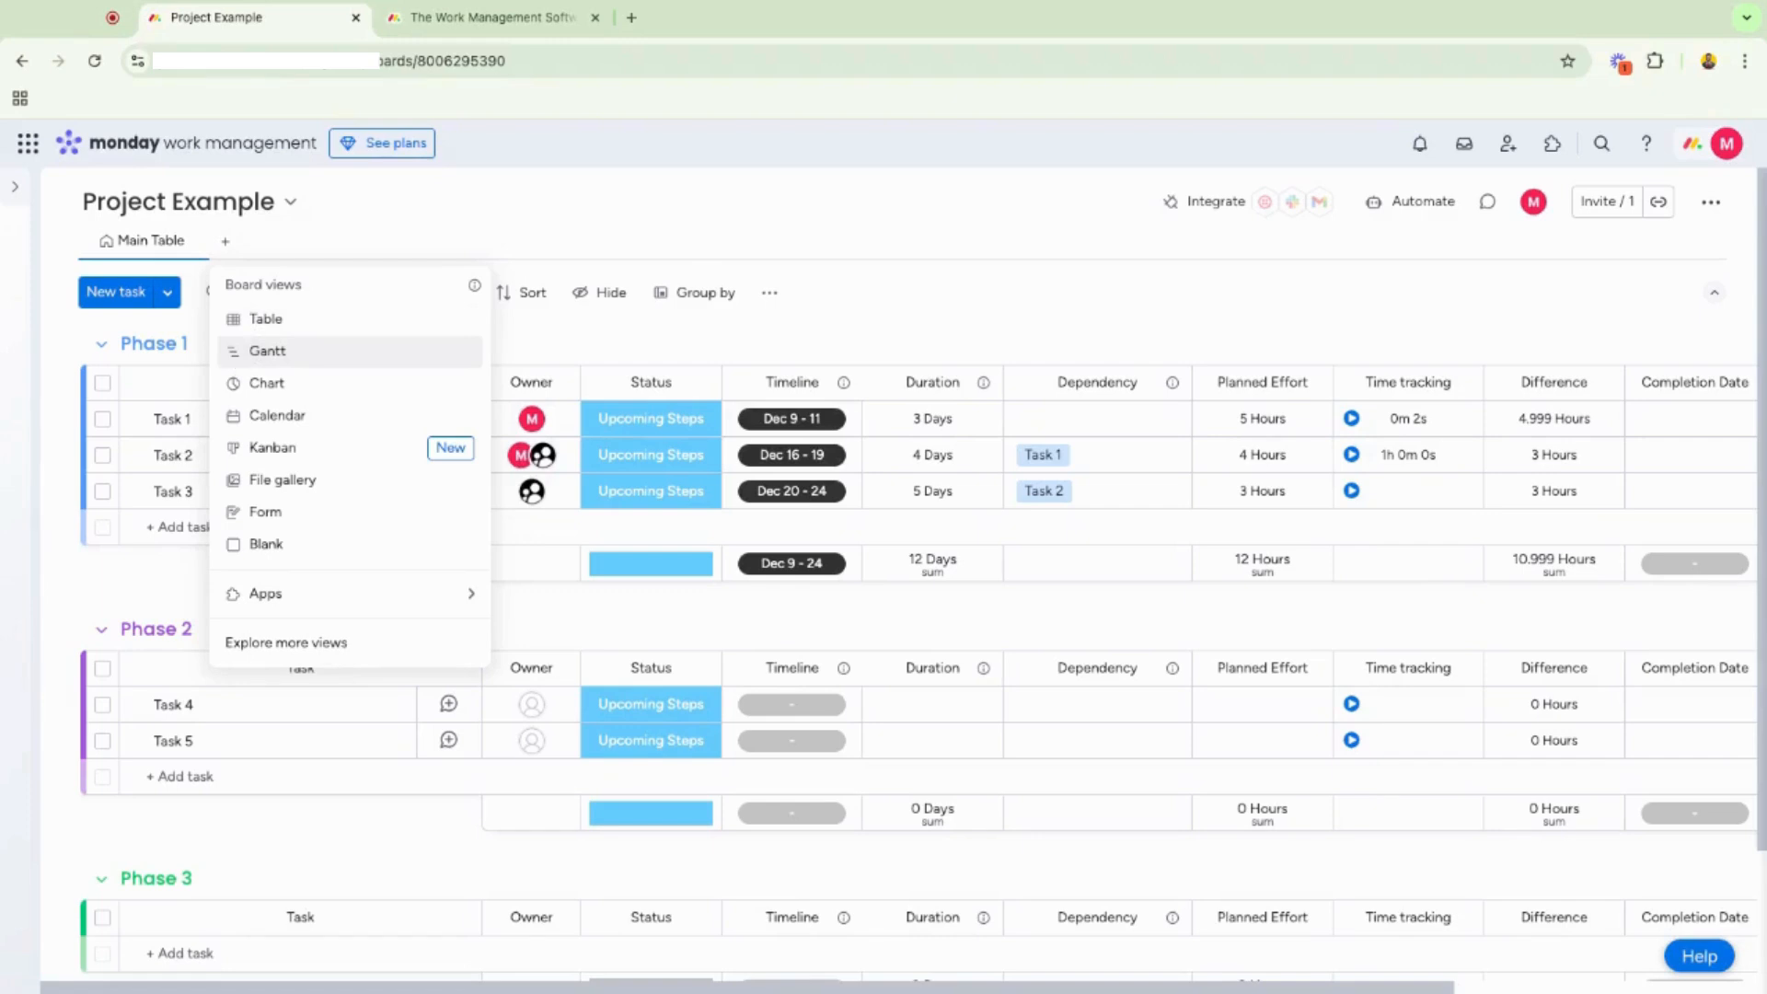
left_click(266, 351)
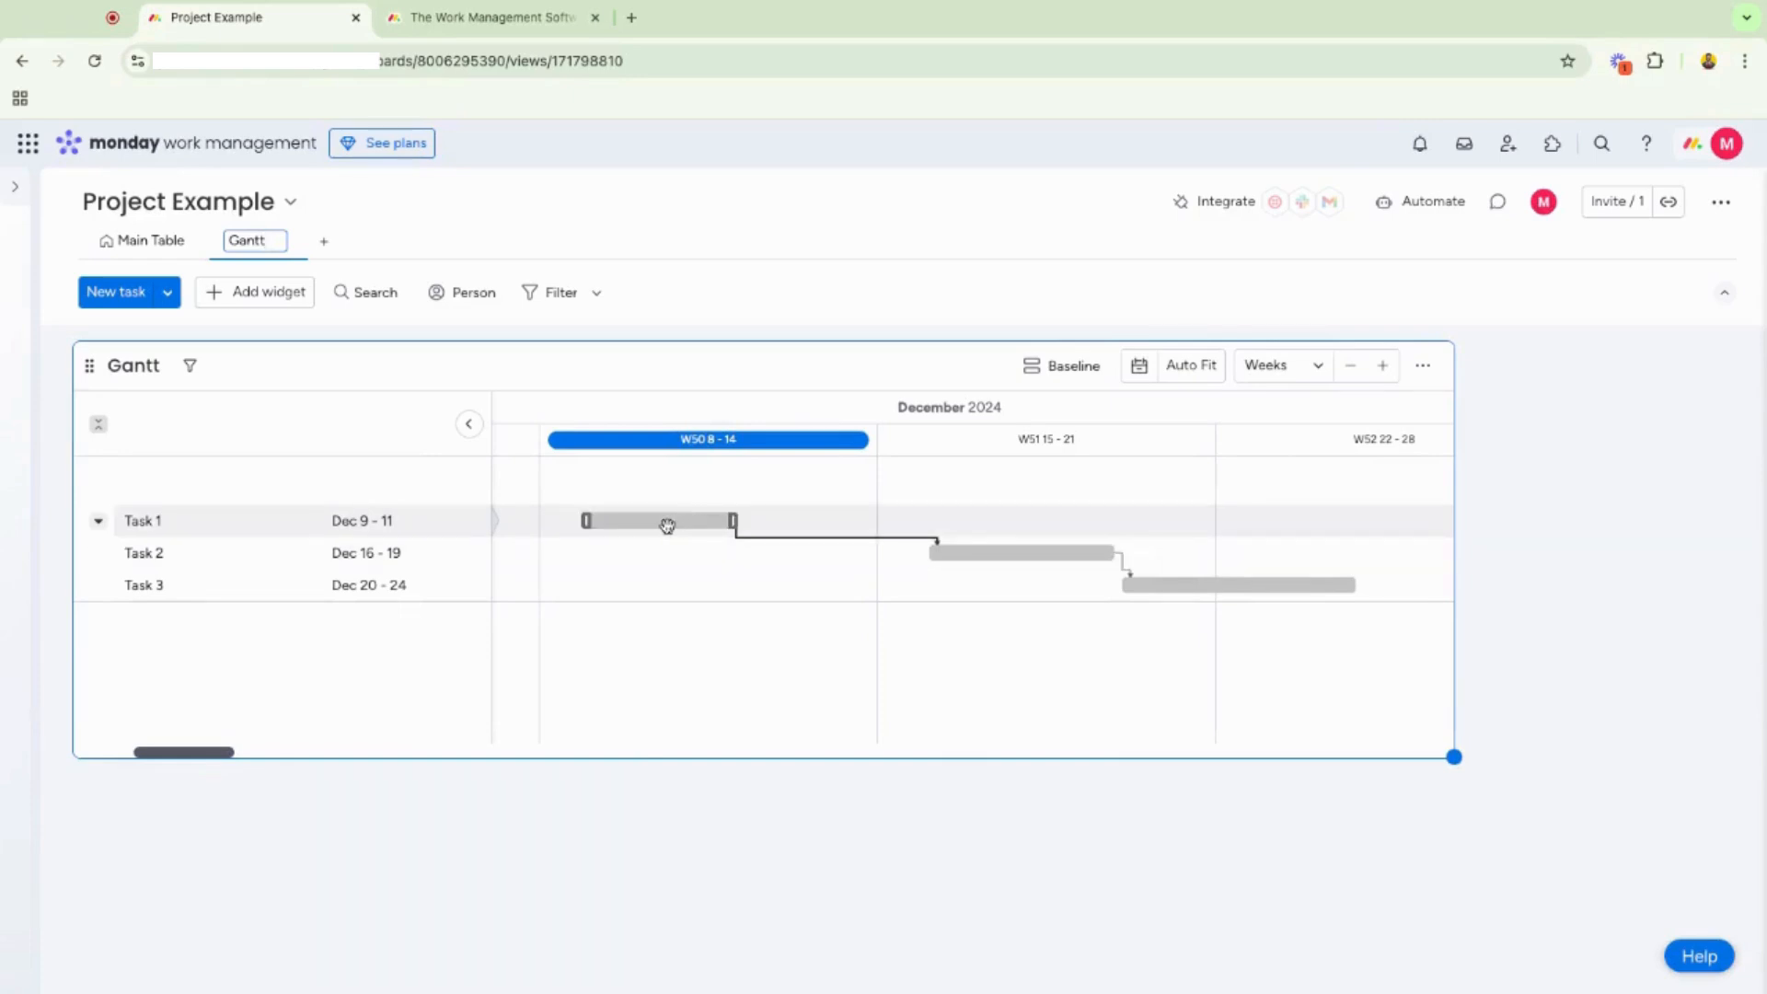
Move Task 1 one day earlier on the Gantt chart so its timeline runs Dec 8 - 10.
mouse_move(666, 521)
left_mouse_down()
mouse_move(878, 518)
mouse_move(664, 521)
left_mouse_up()
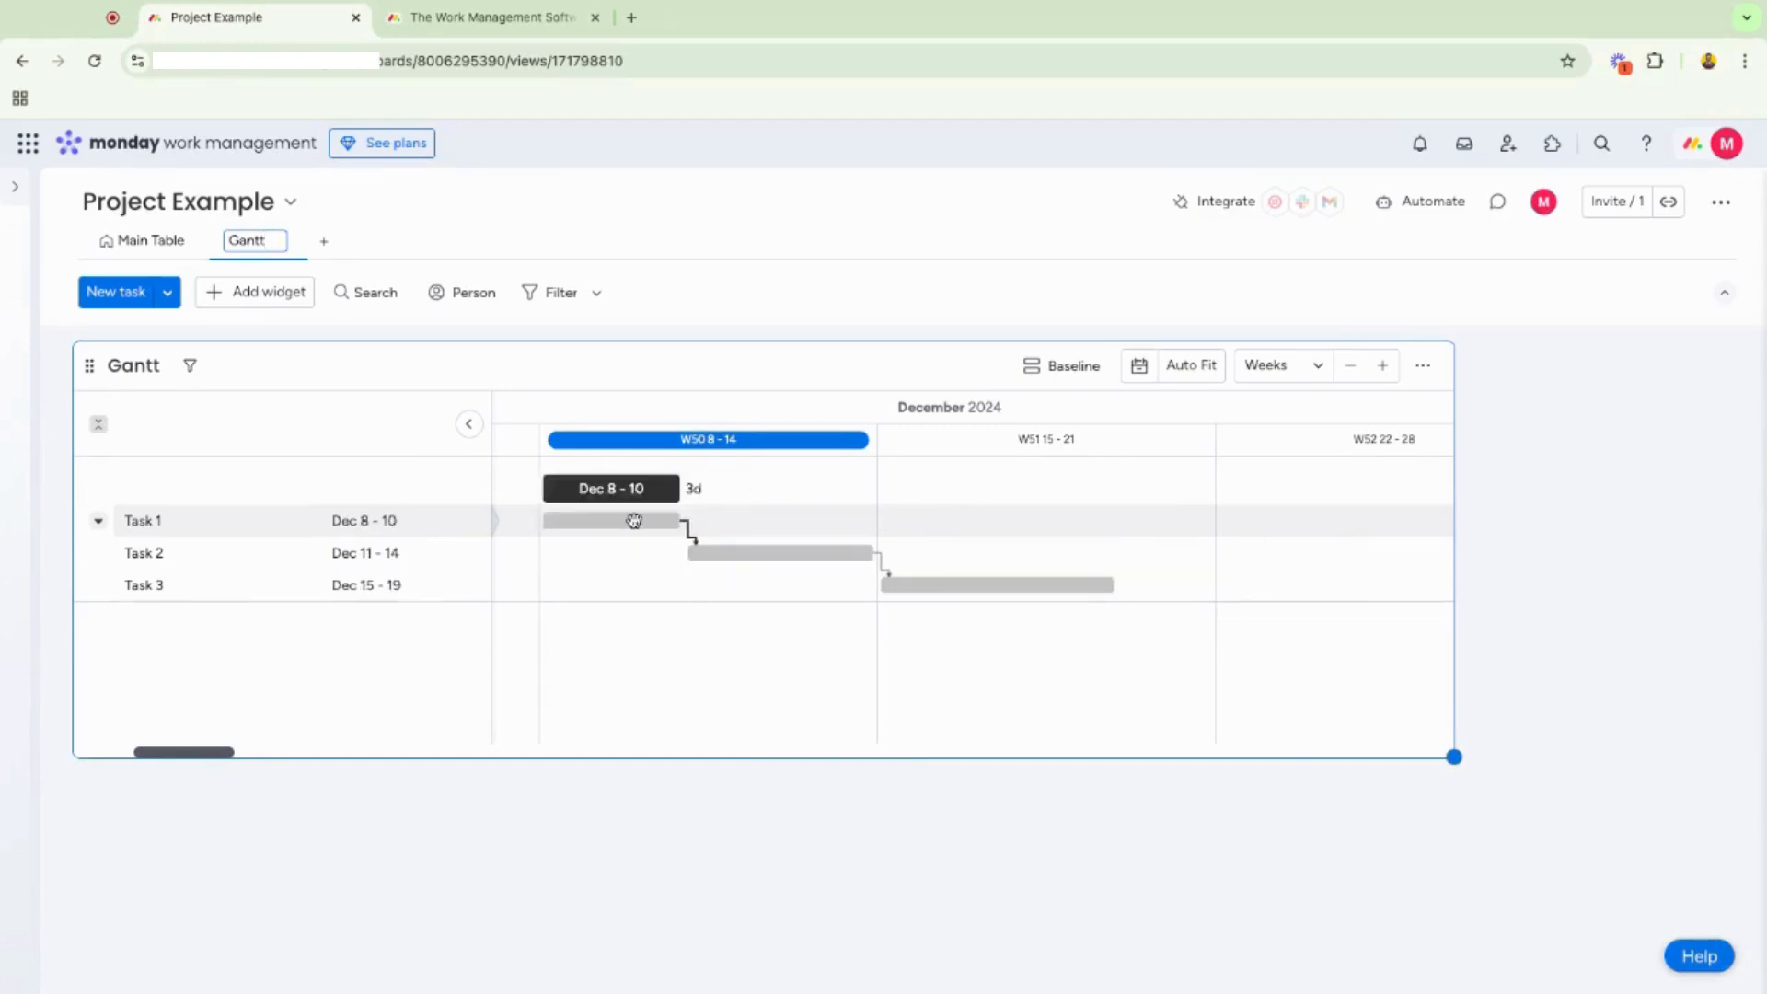
left_click(634, 521)
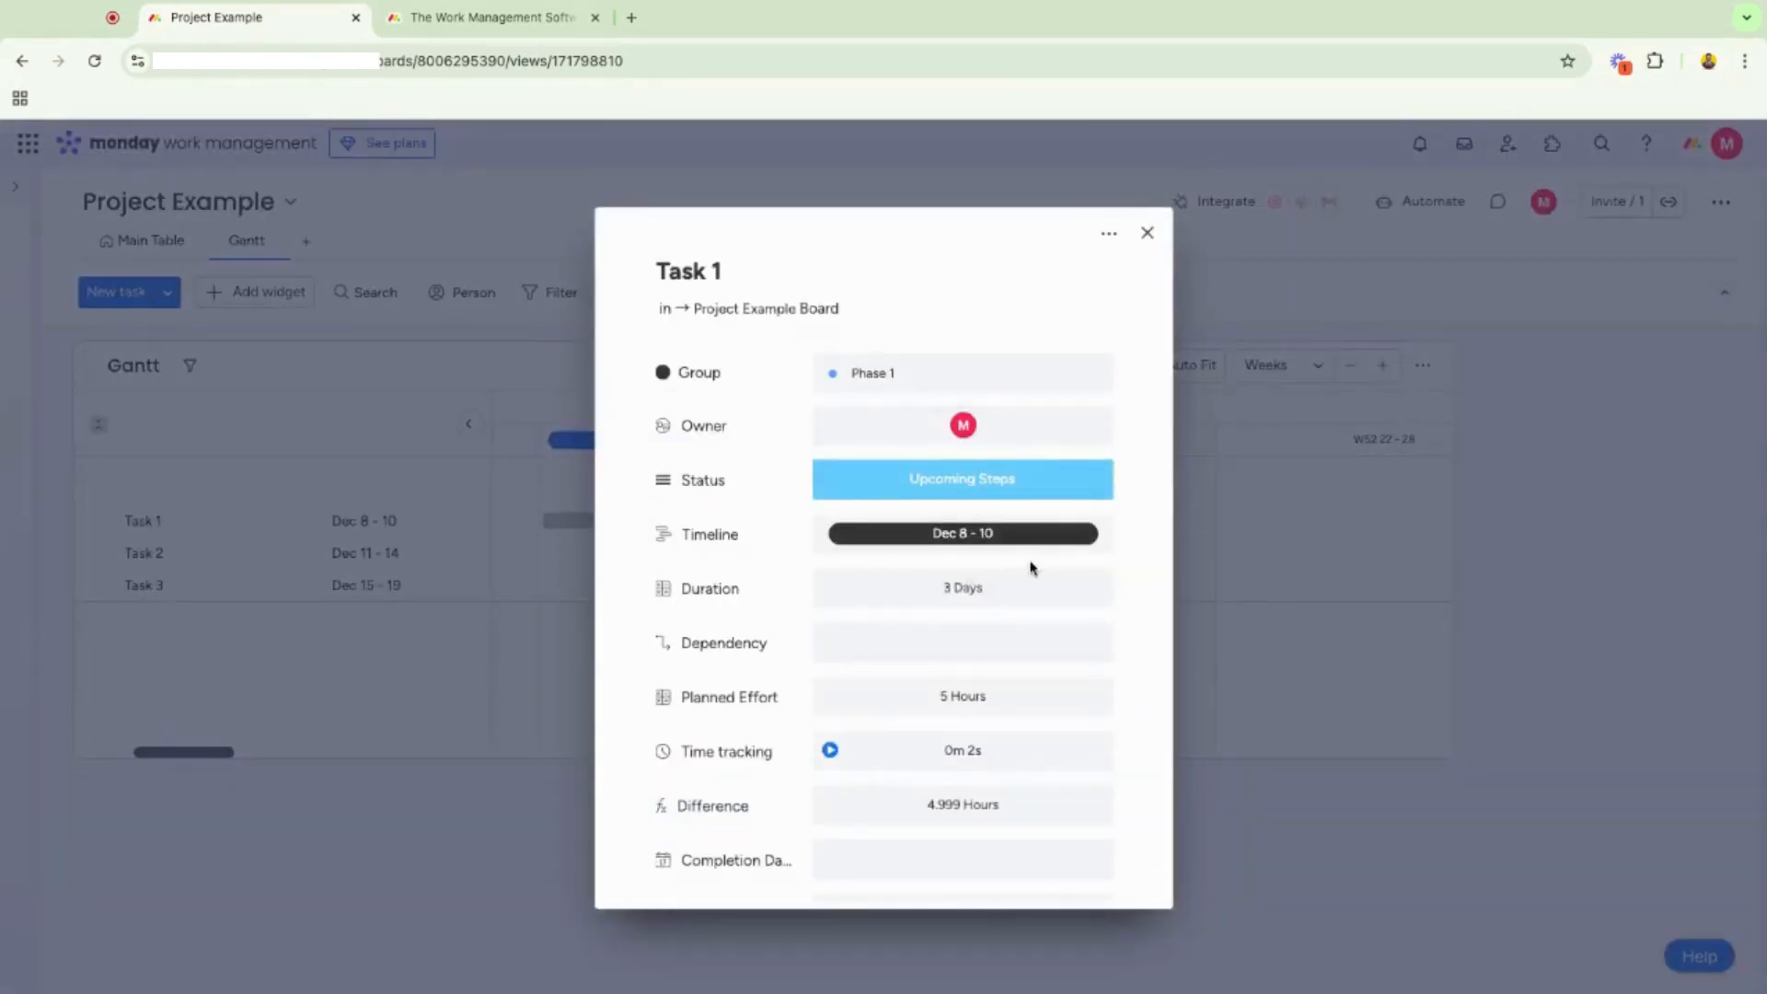
left_click(1381, 367)
Dock the Gantt widget so the chart fills the whole Gantt view.
left_click(1416, 369)
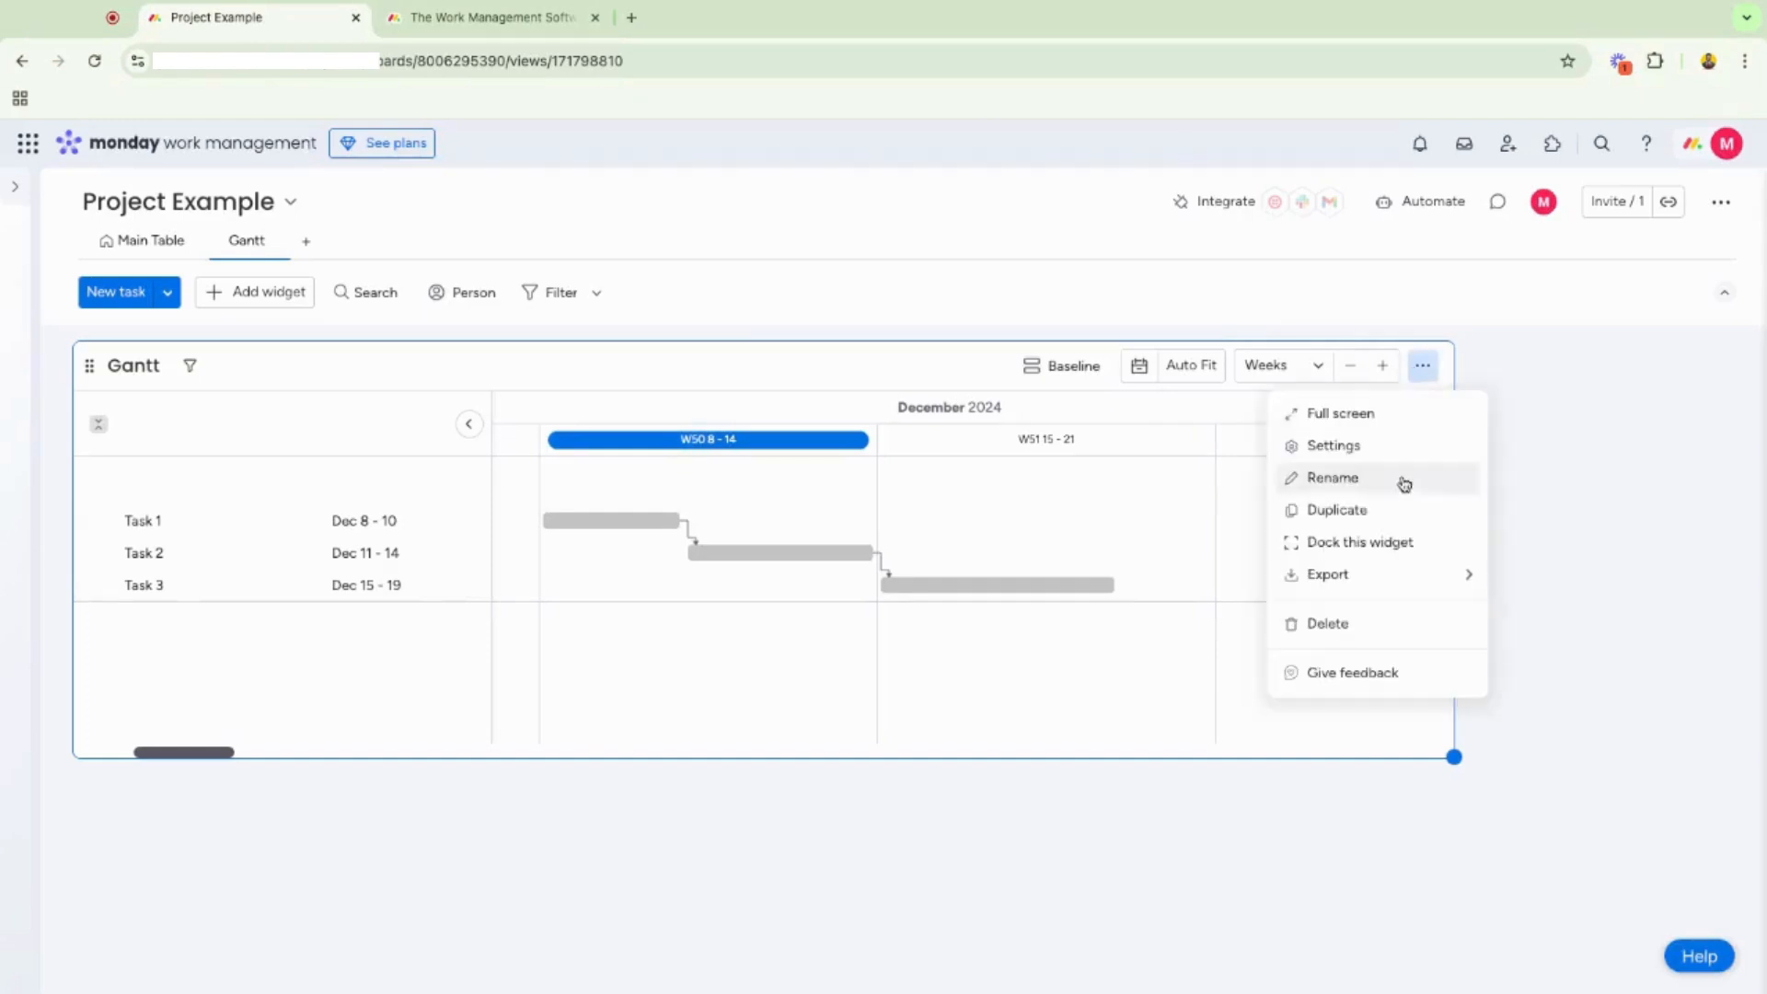
left_click(1397, 540)
scroll(1398, 537, "right", 4)
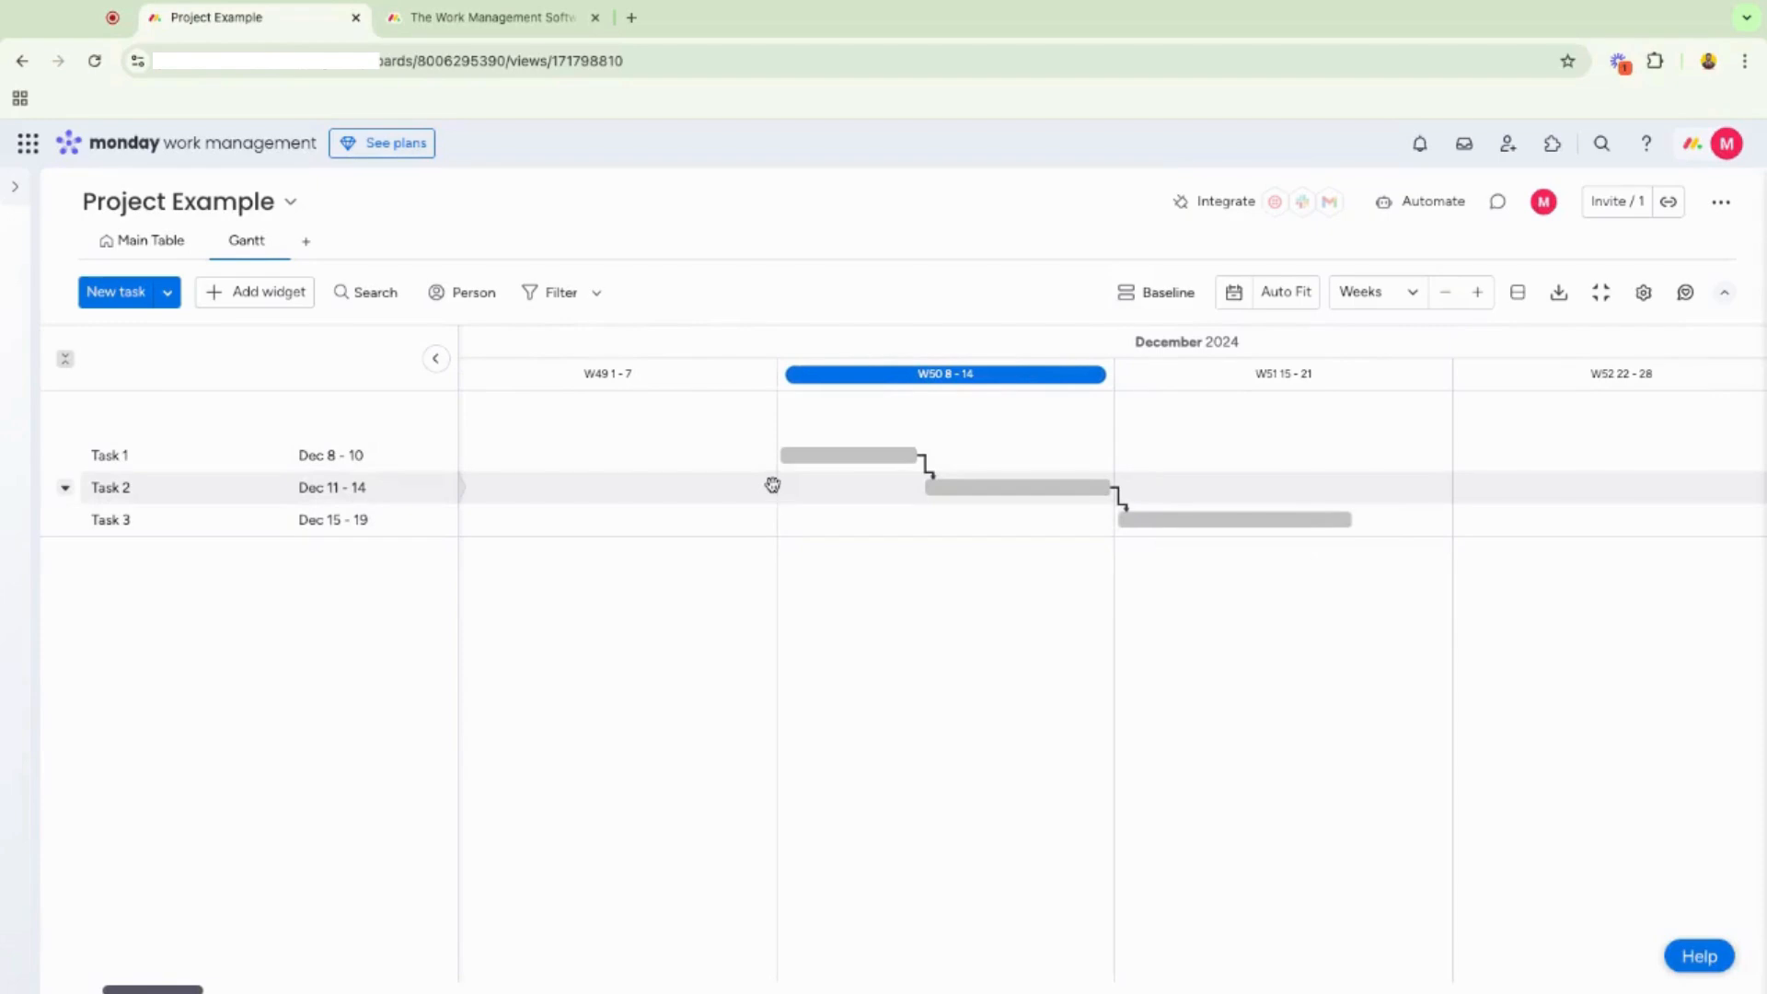
Add a Table view to the board and name it "Tasks Assigned to me".
left_click(306, 241)
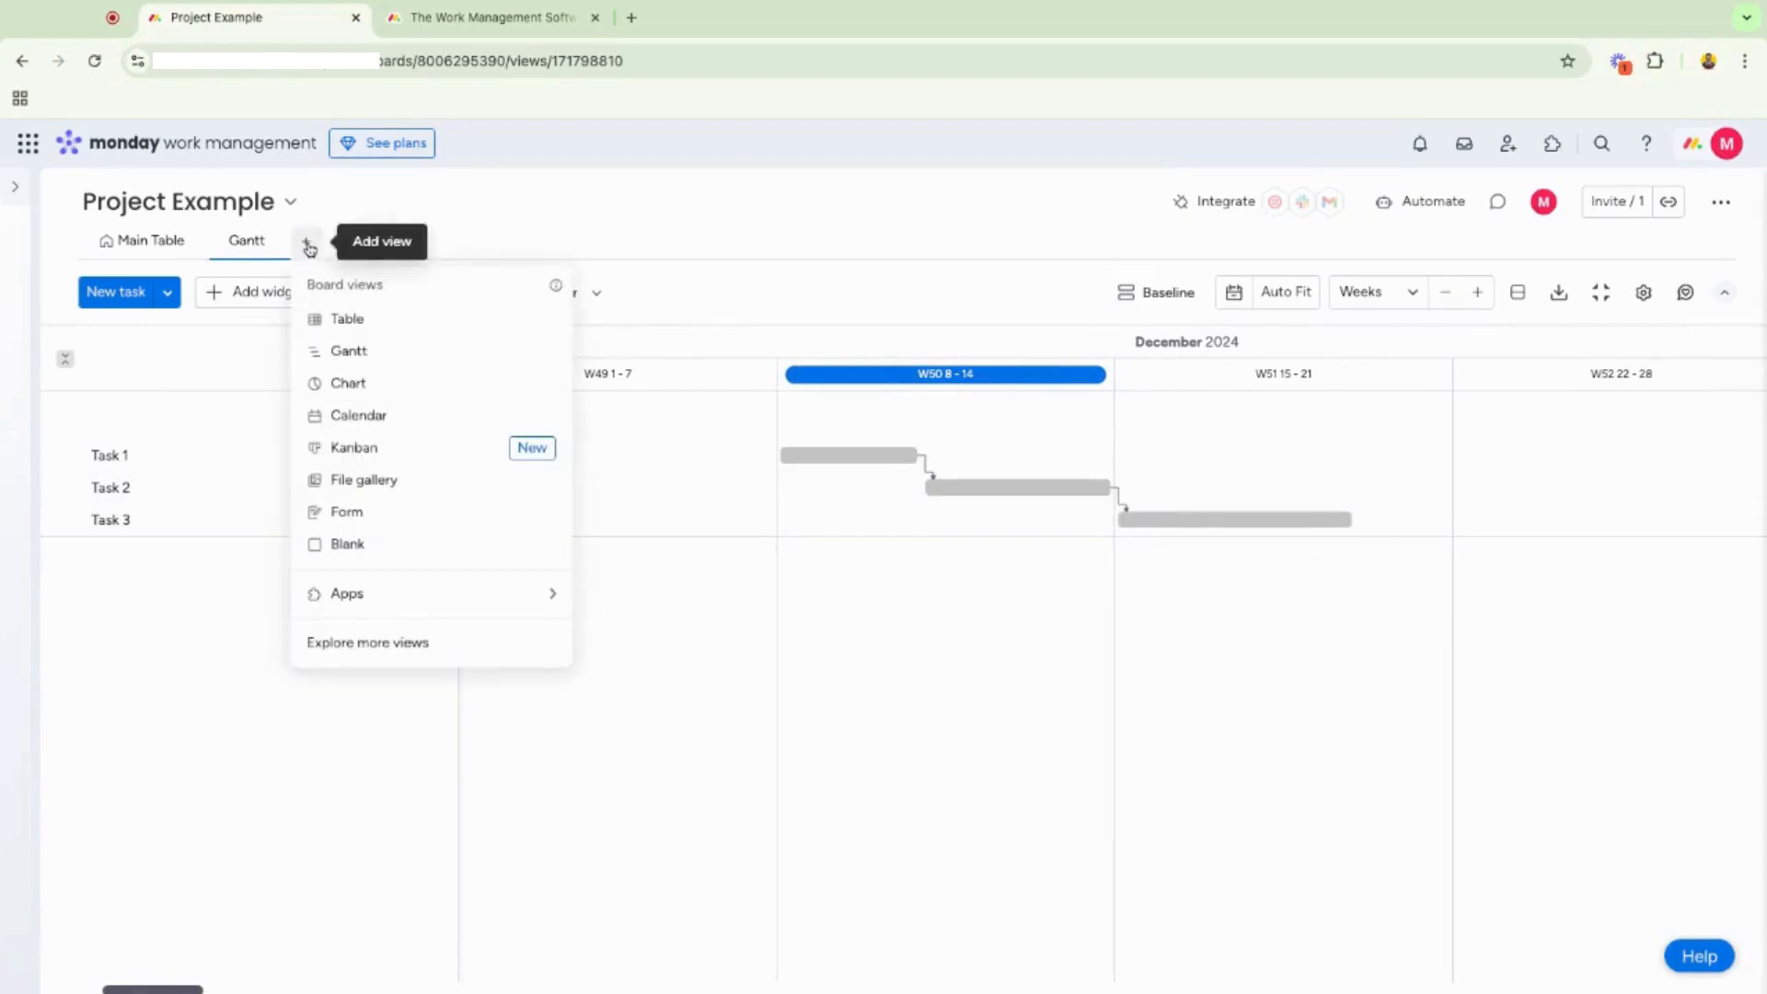
left_click(376, 322)
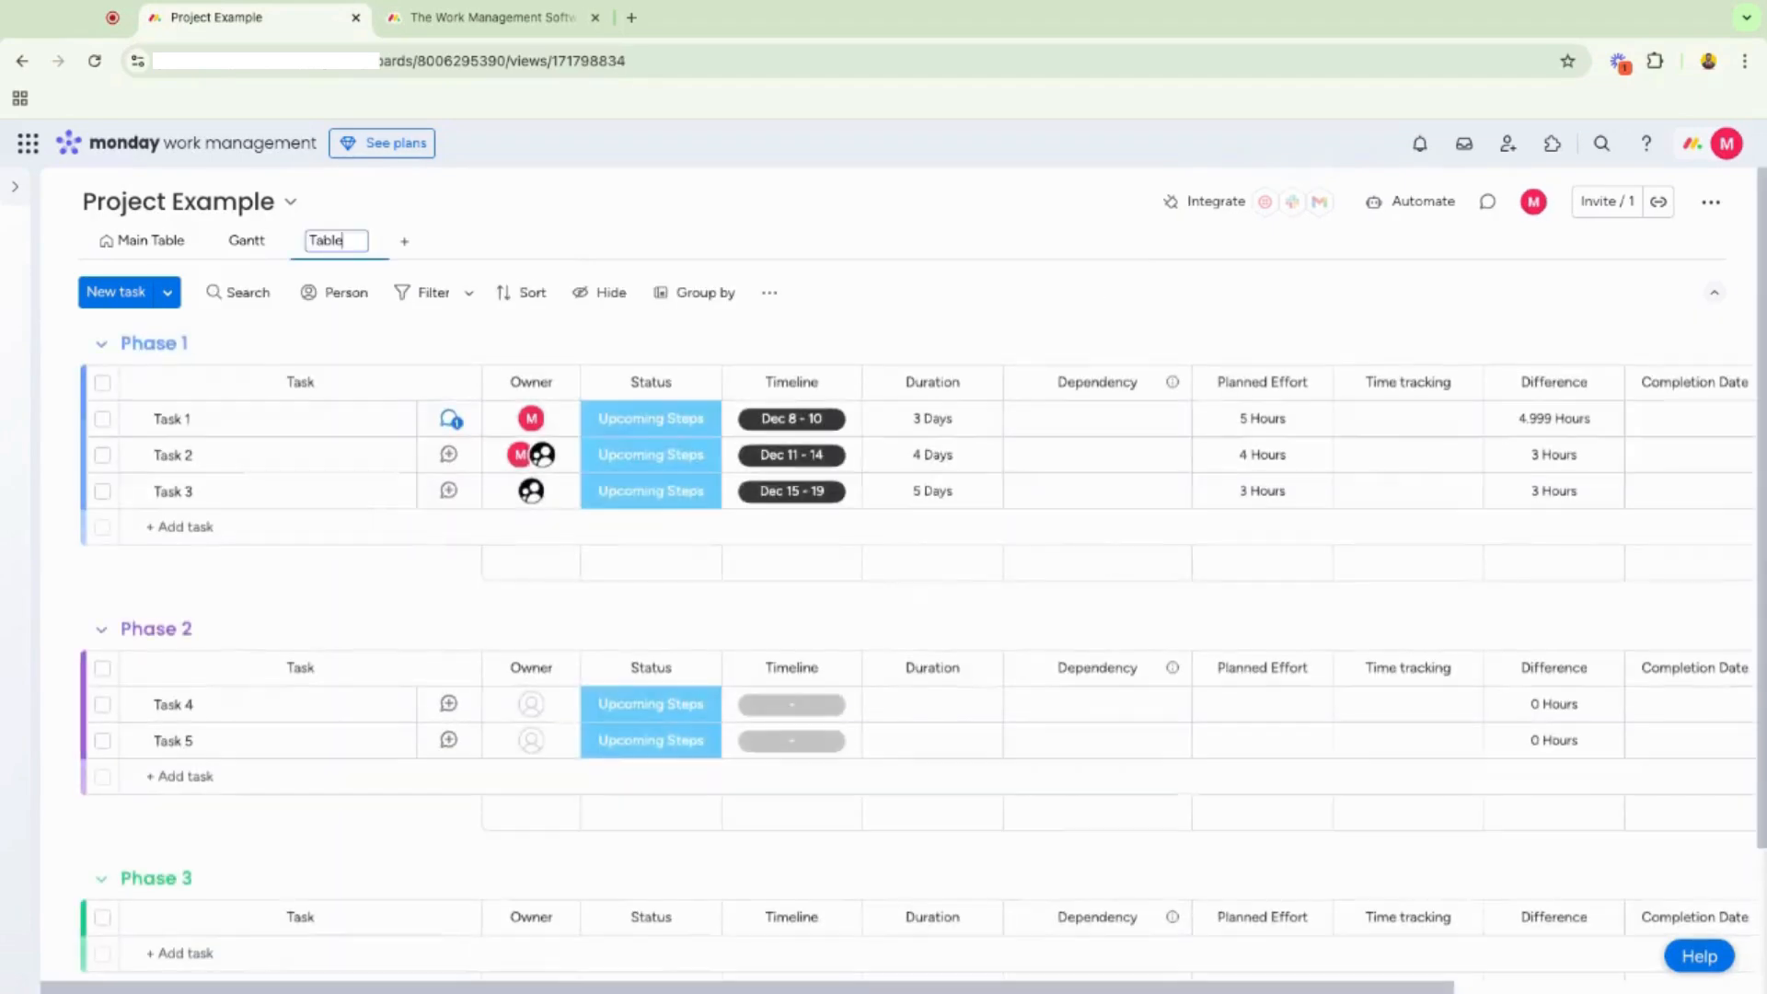
double_click(318, 239)
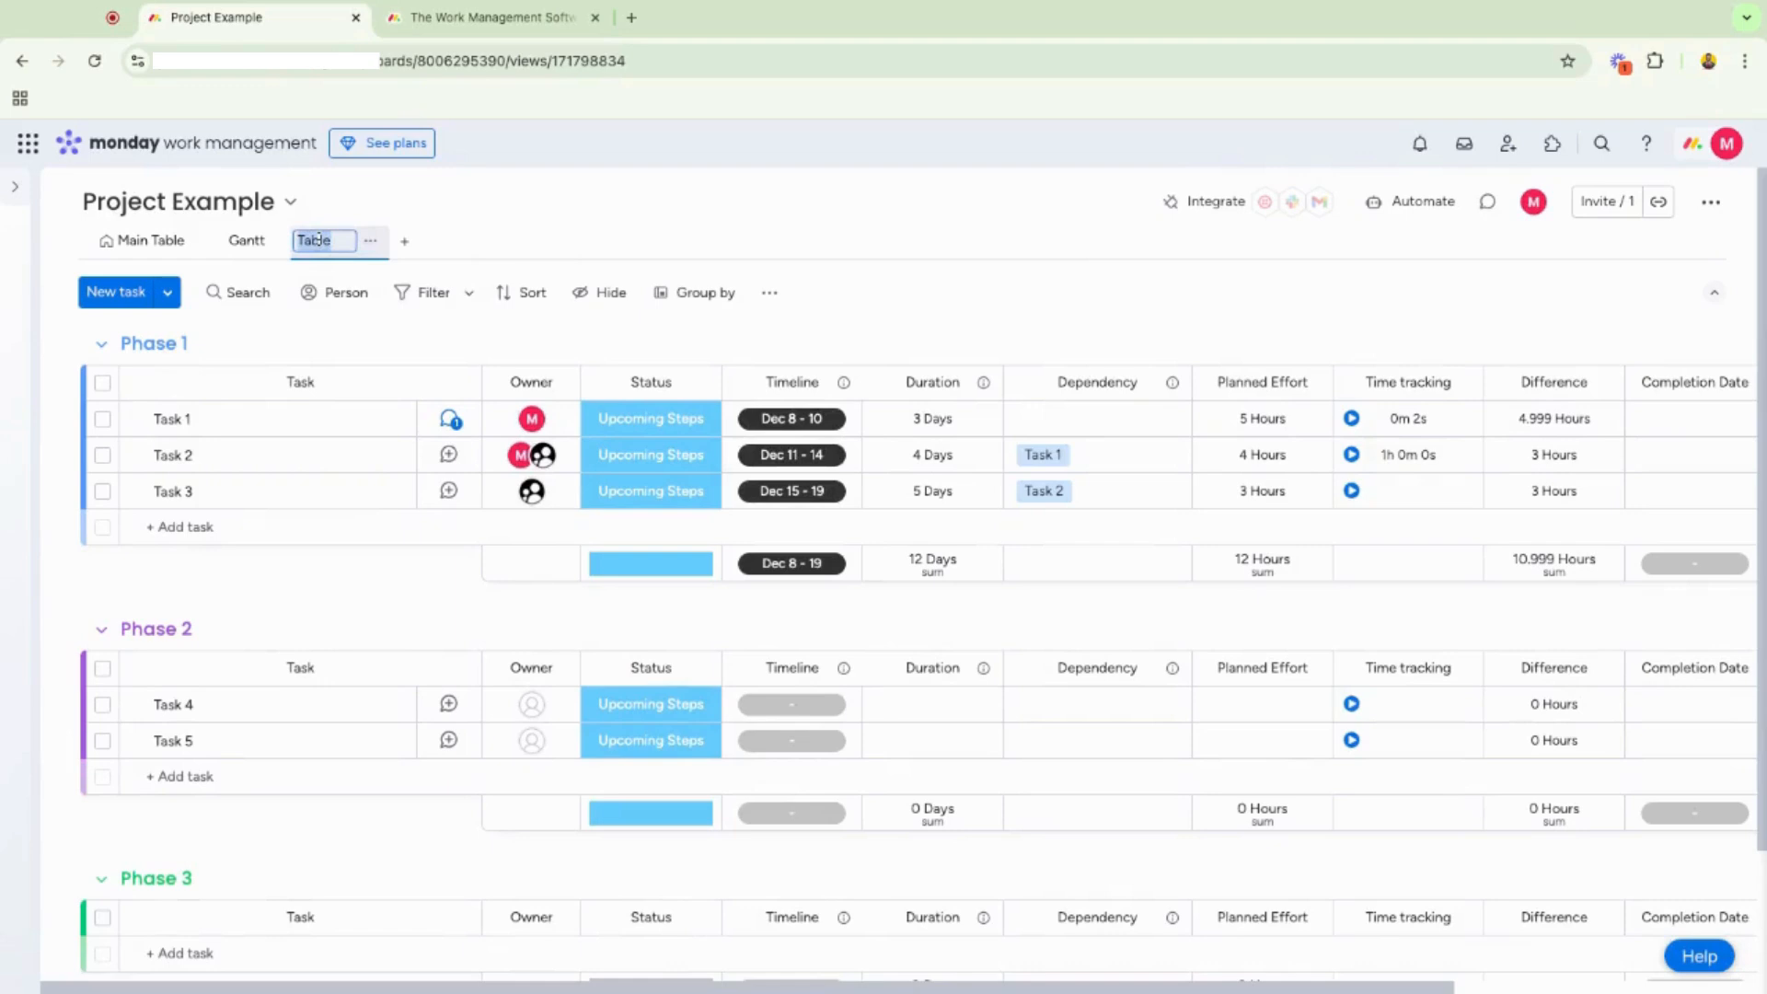
type("Tasks Assigned to me")
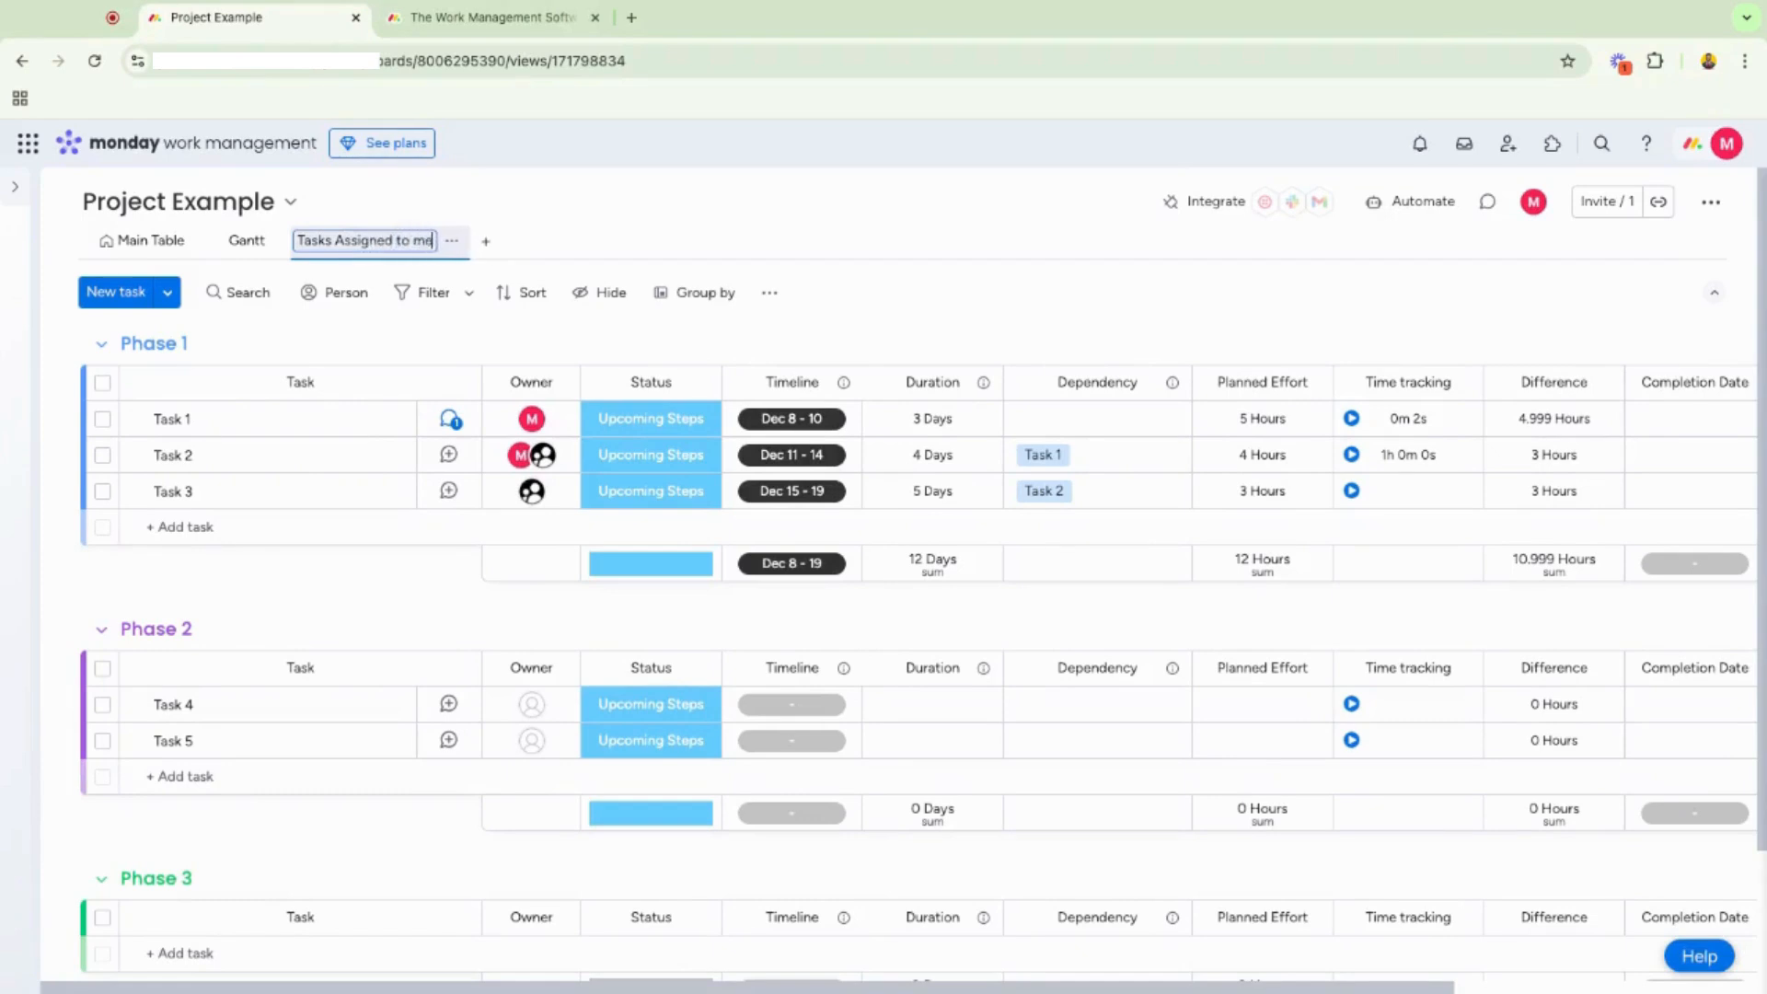
key("Return")
Filter the "Tasks Assigned to me" view to tasks whose Owner is Me (dynamic) and save the filter to the view.
left_click(465, 293)
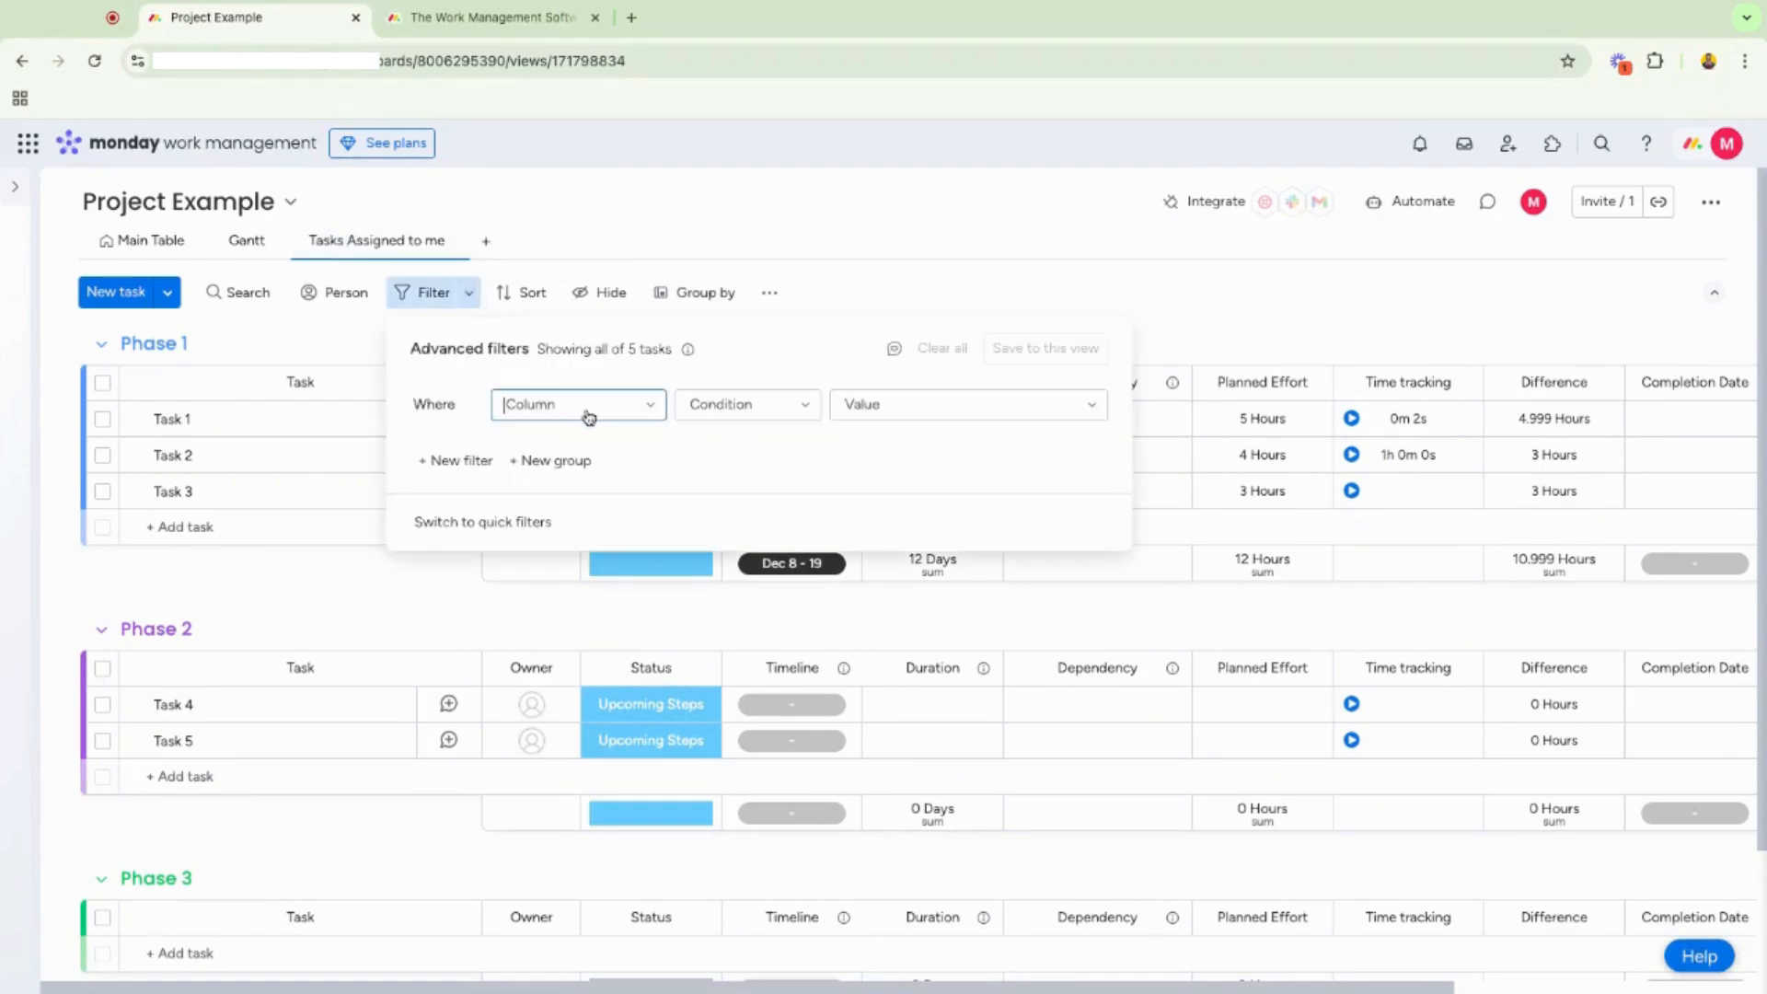
left_click(556, 409)
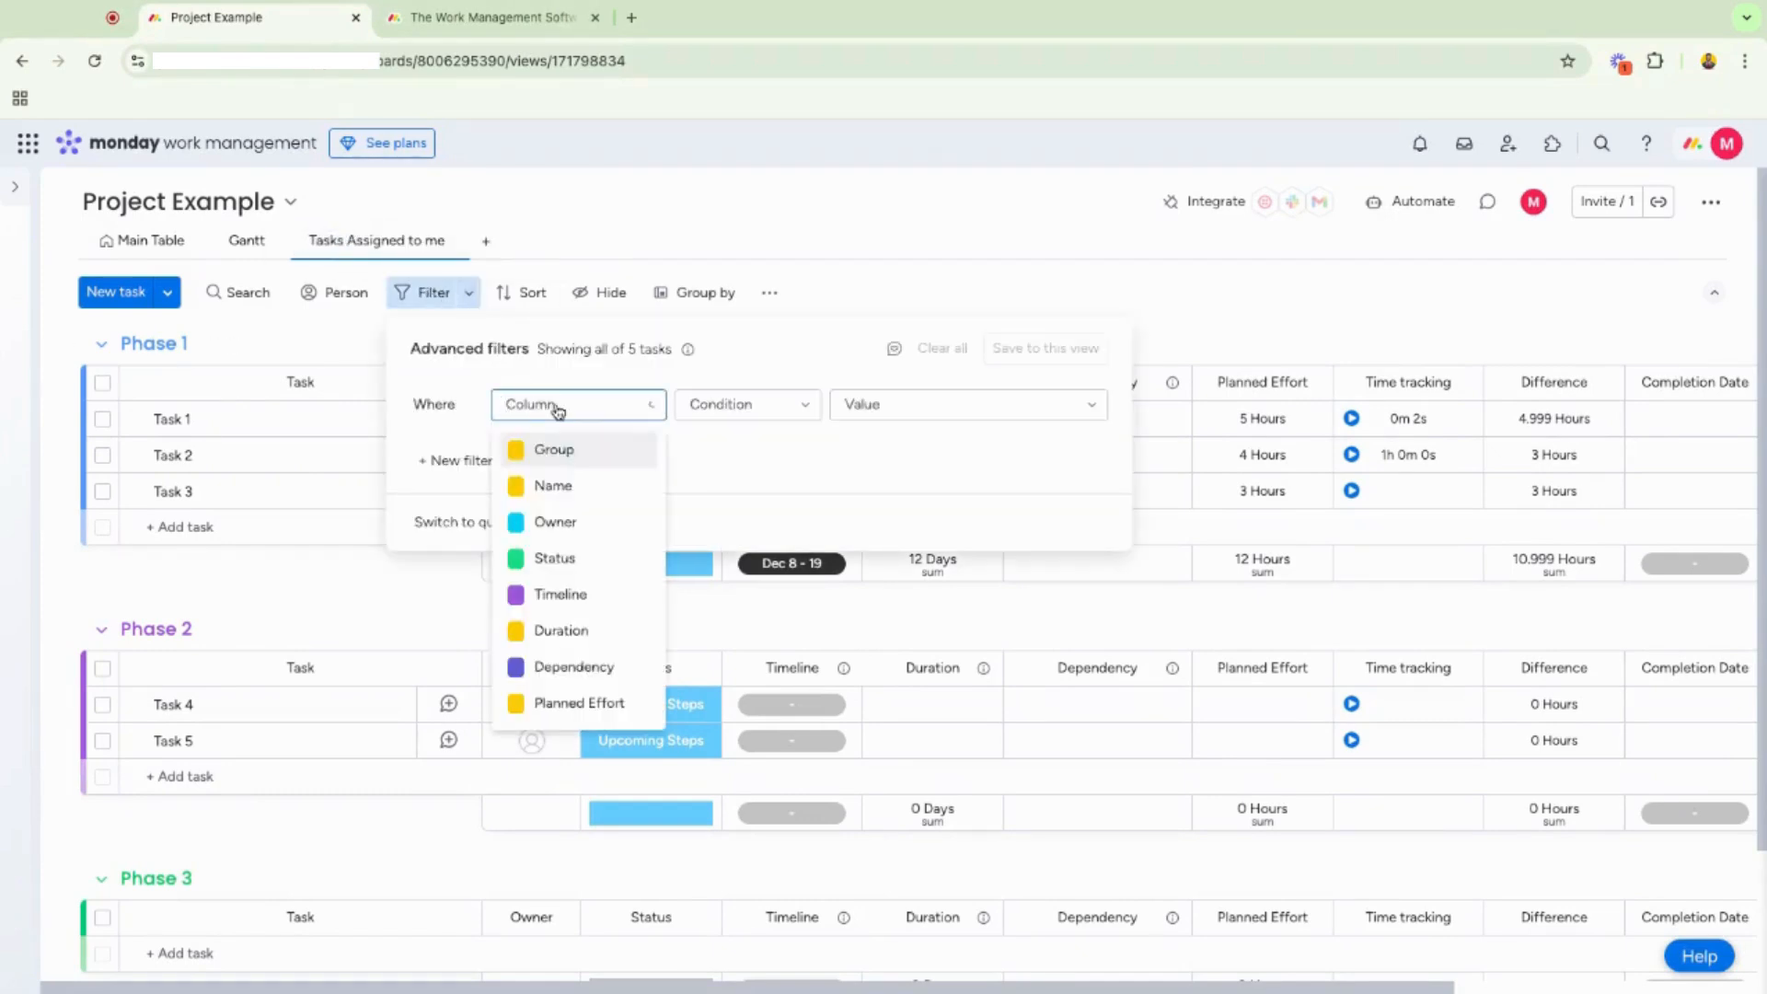
left_click(591, 519)
left_click(903, 406)
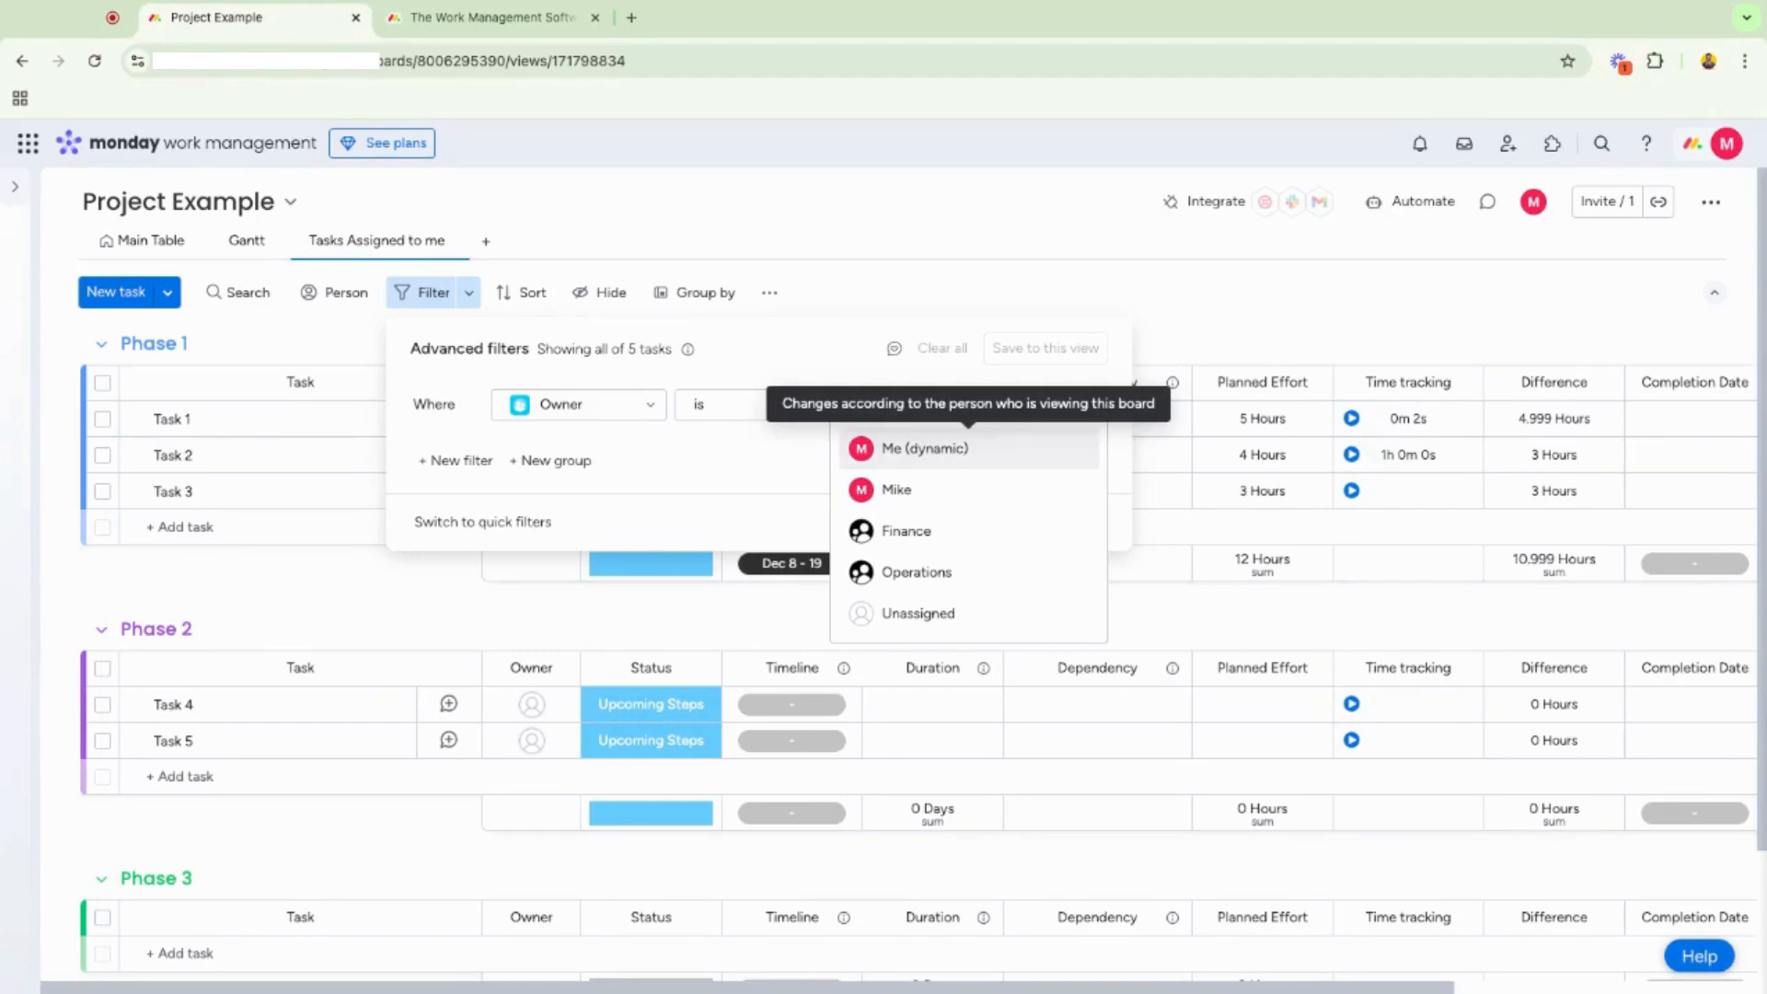
left_click(925, 449)
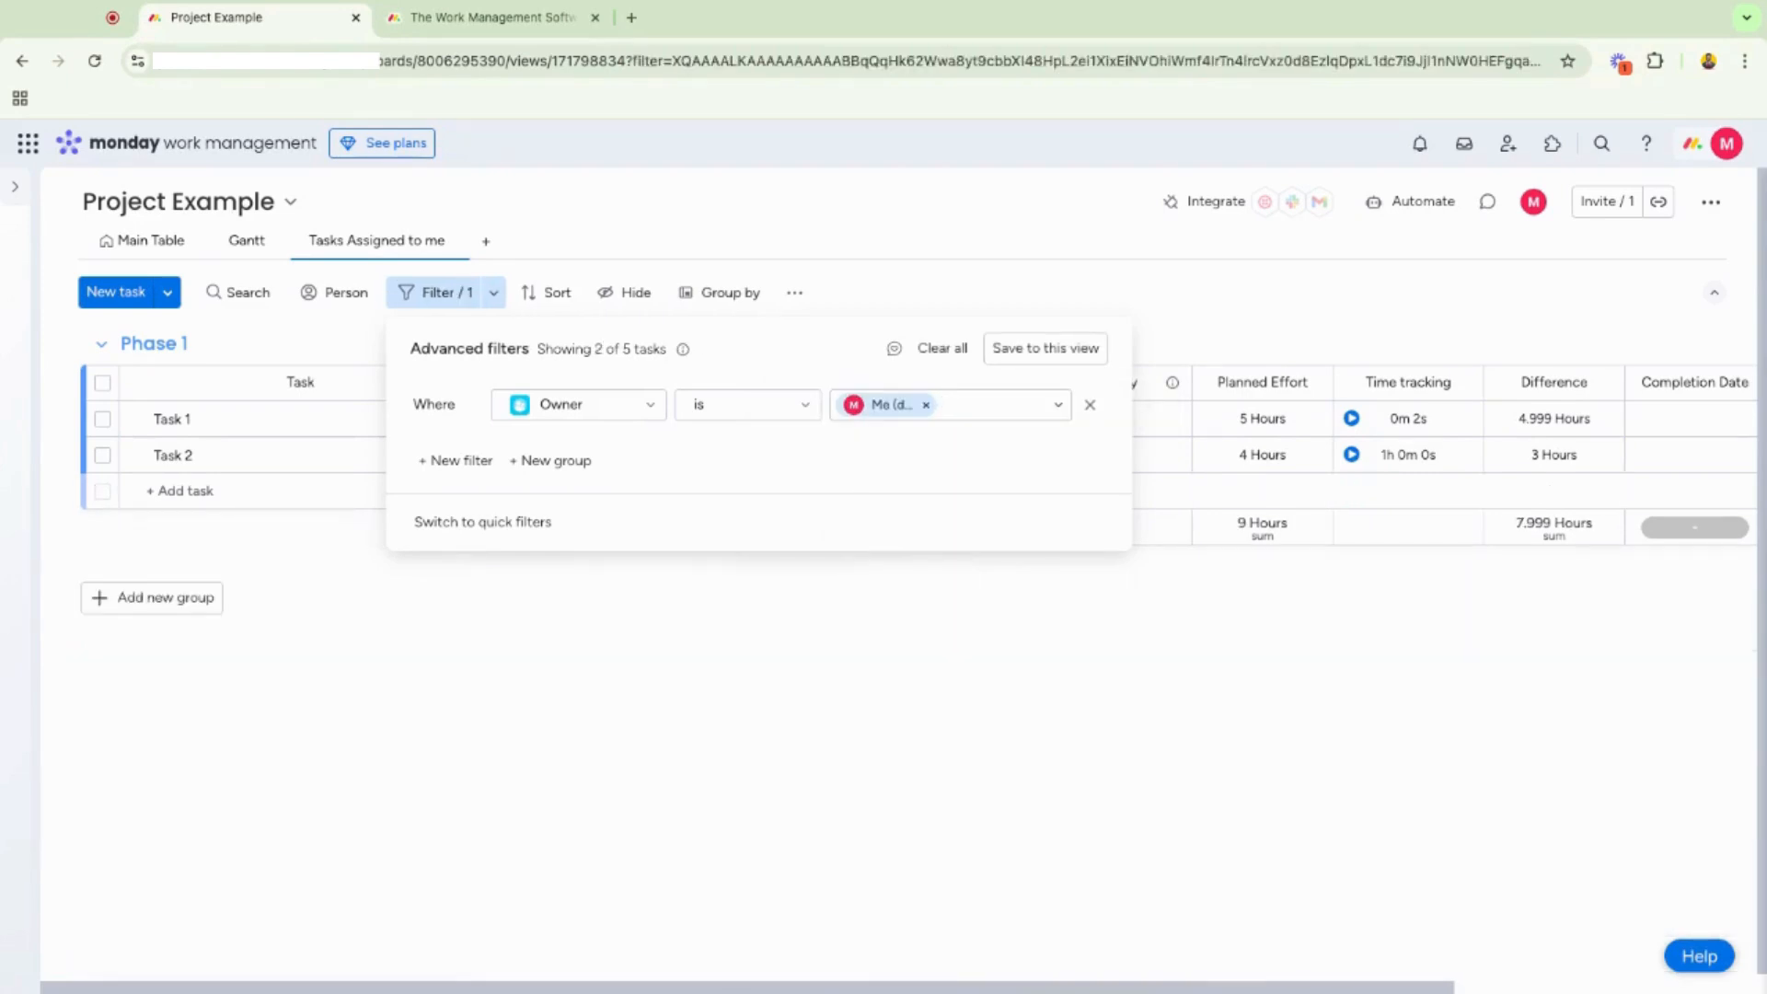
left_click(1025, 358)
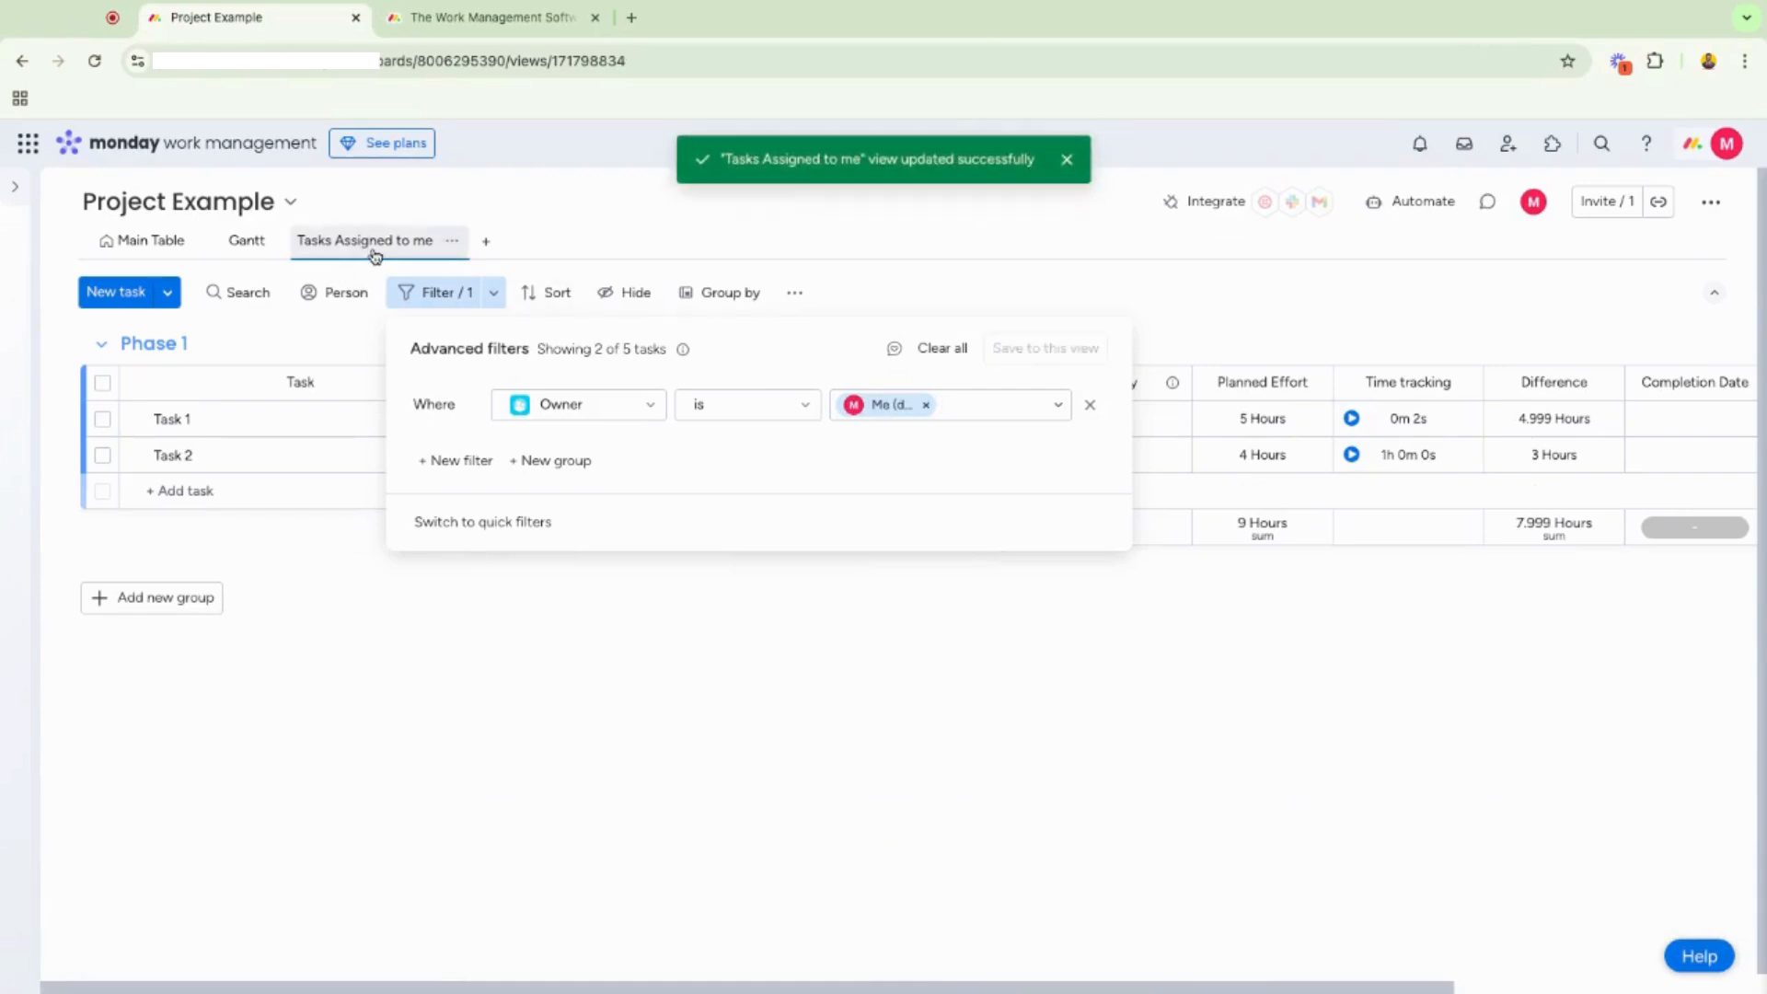
left_click(1094, 282)
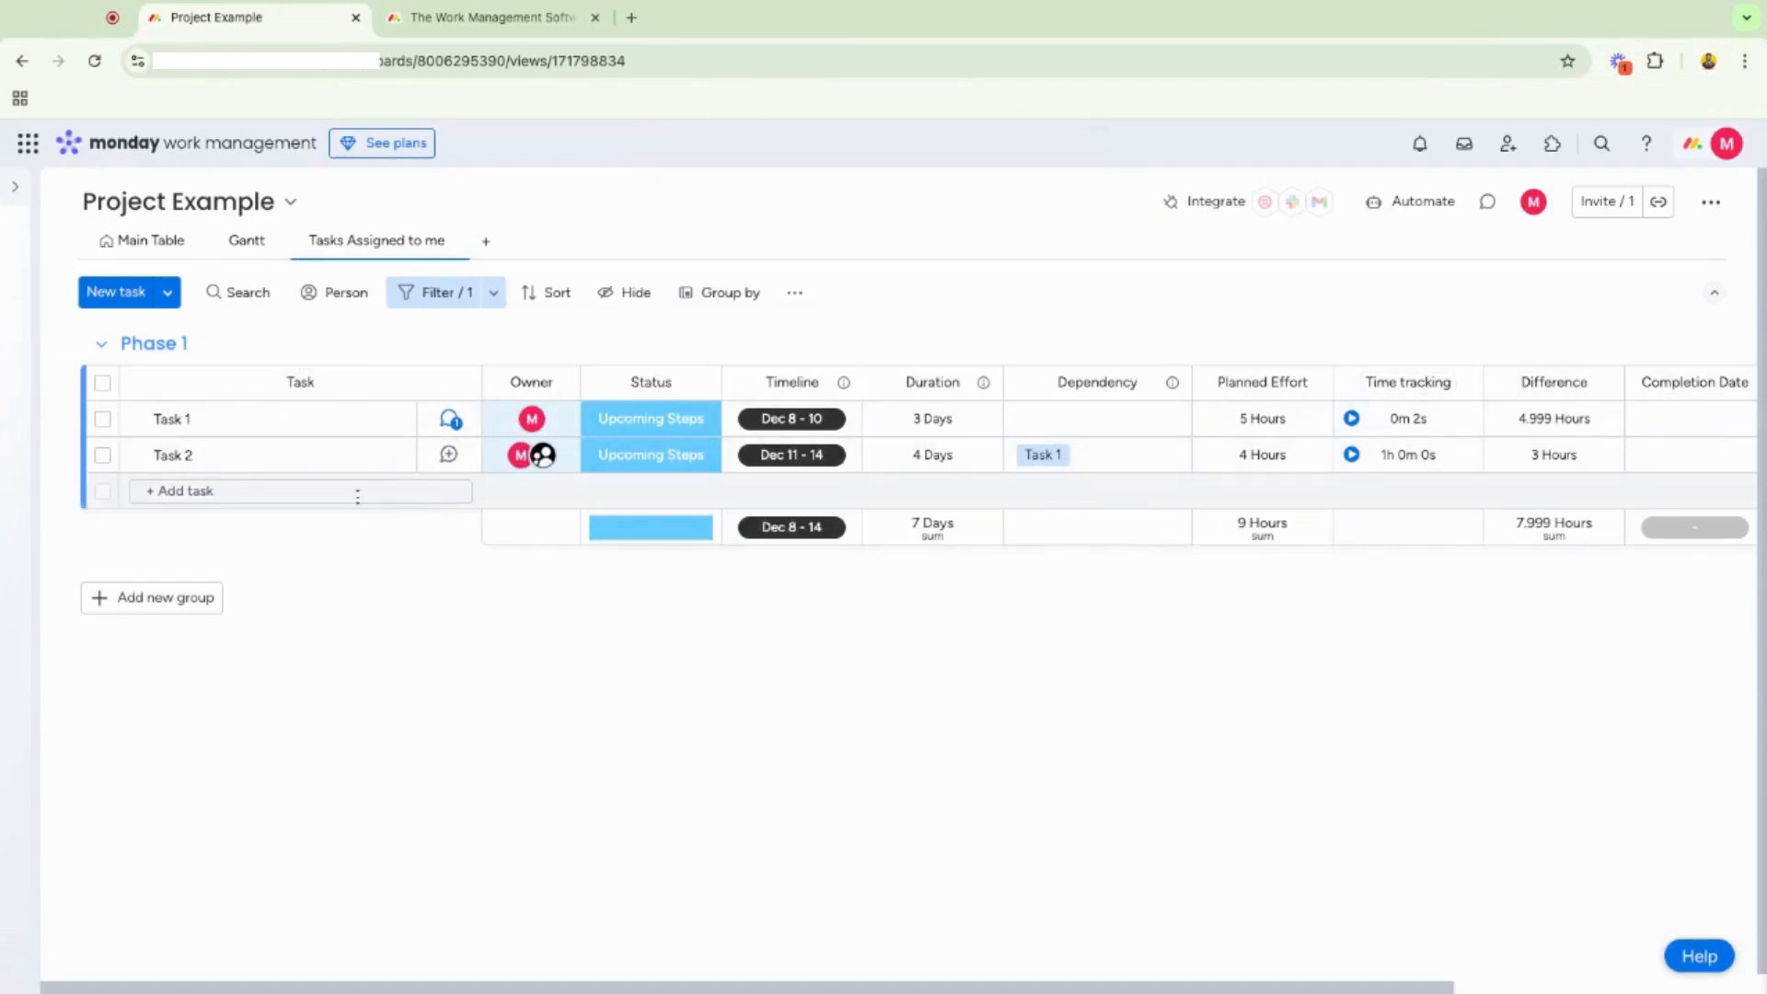
Hide the Difference, Completion Date and Completion Status columns in the "Tasks Assigned to me" view and save this to the view.
left_click(625, 299)
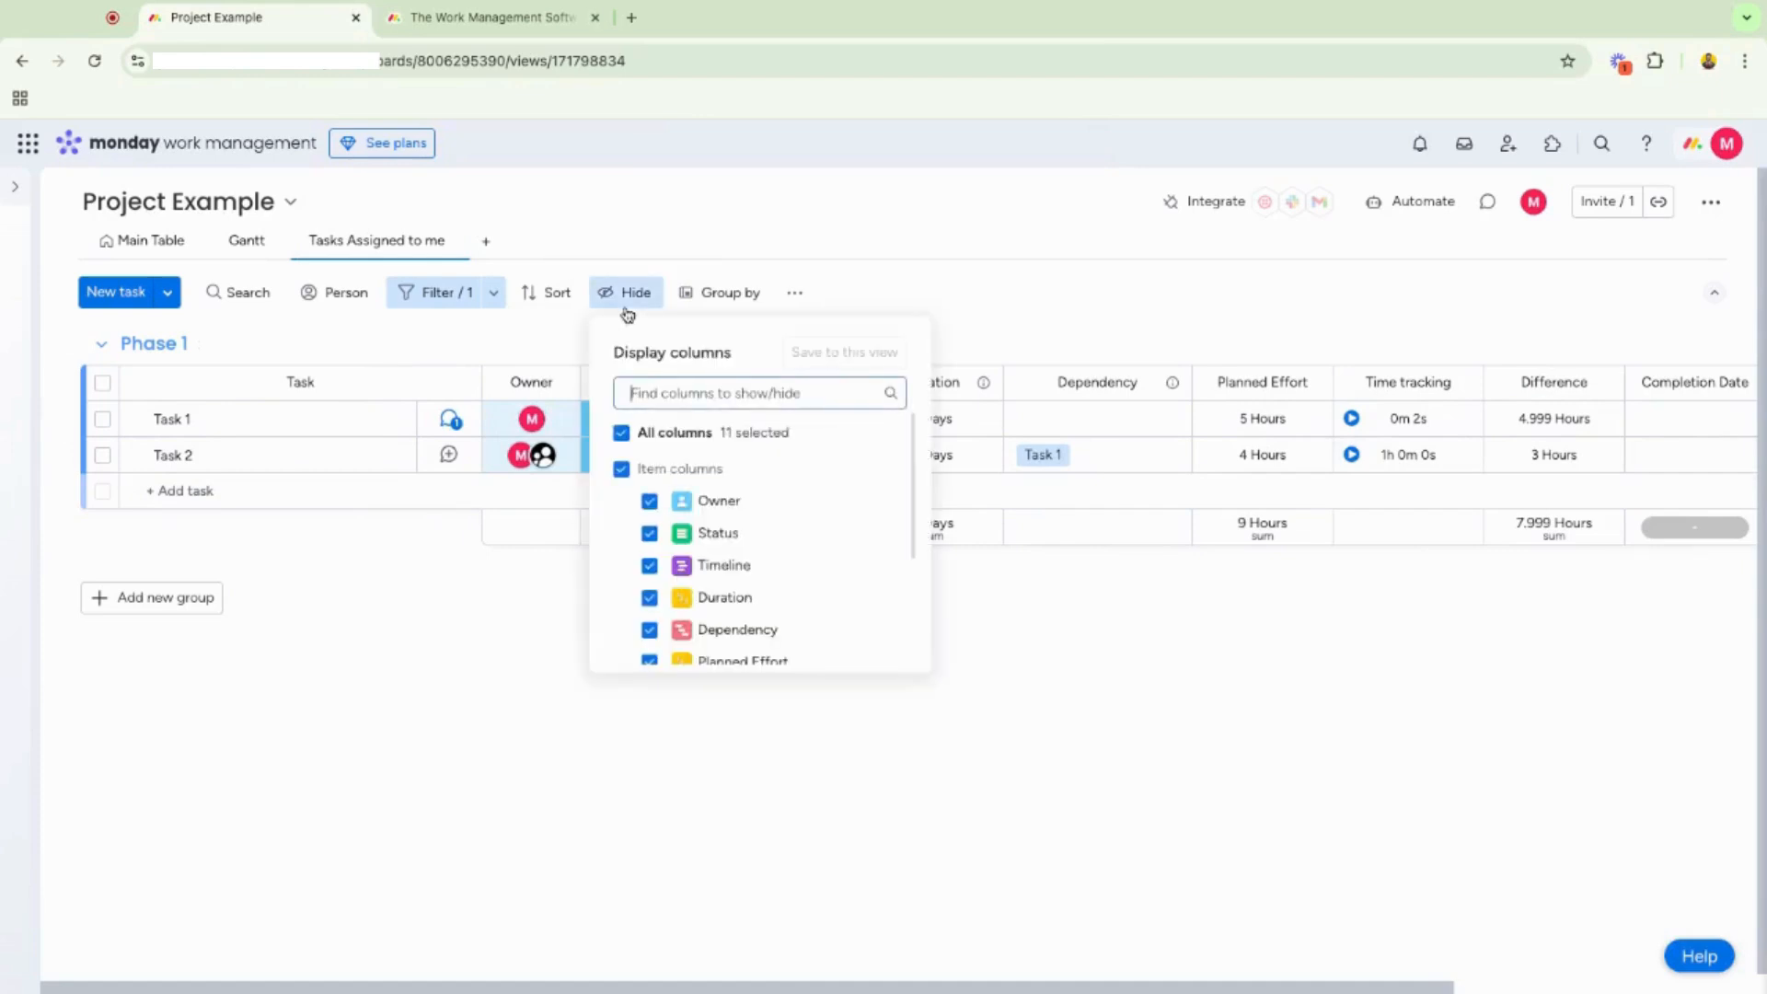
scroll(805, 578, "down", 3)
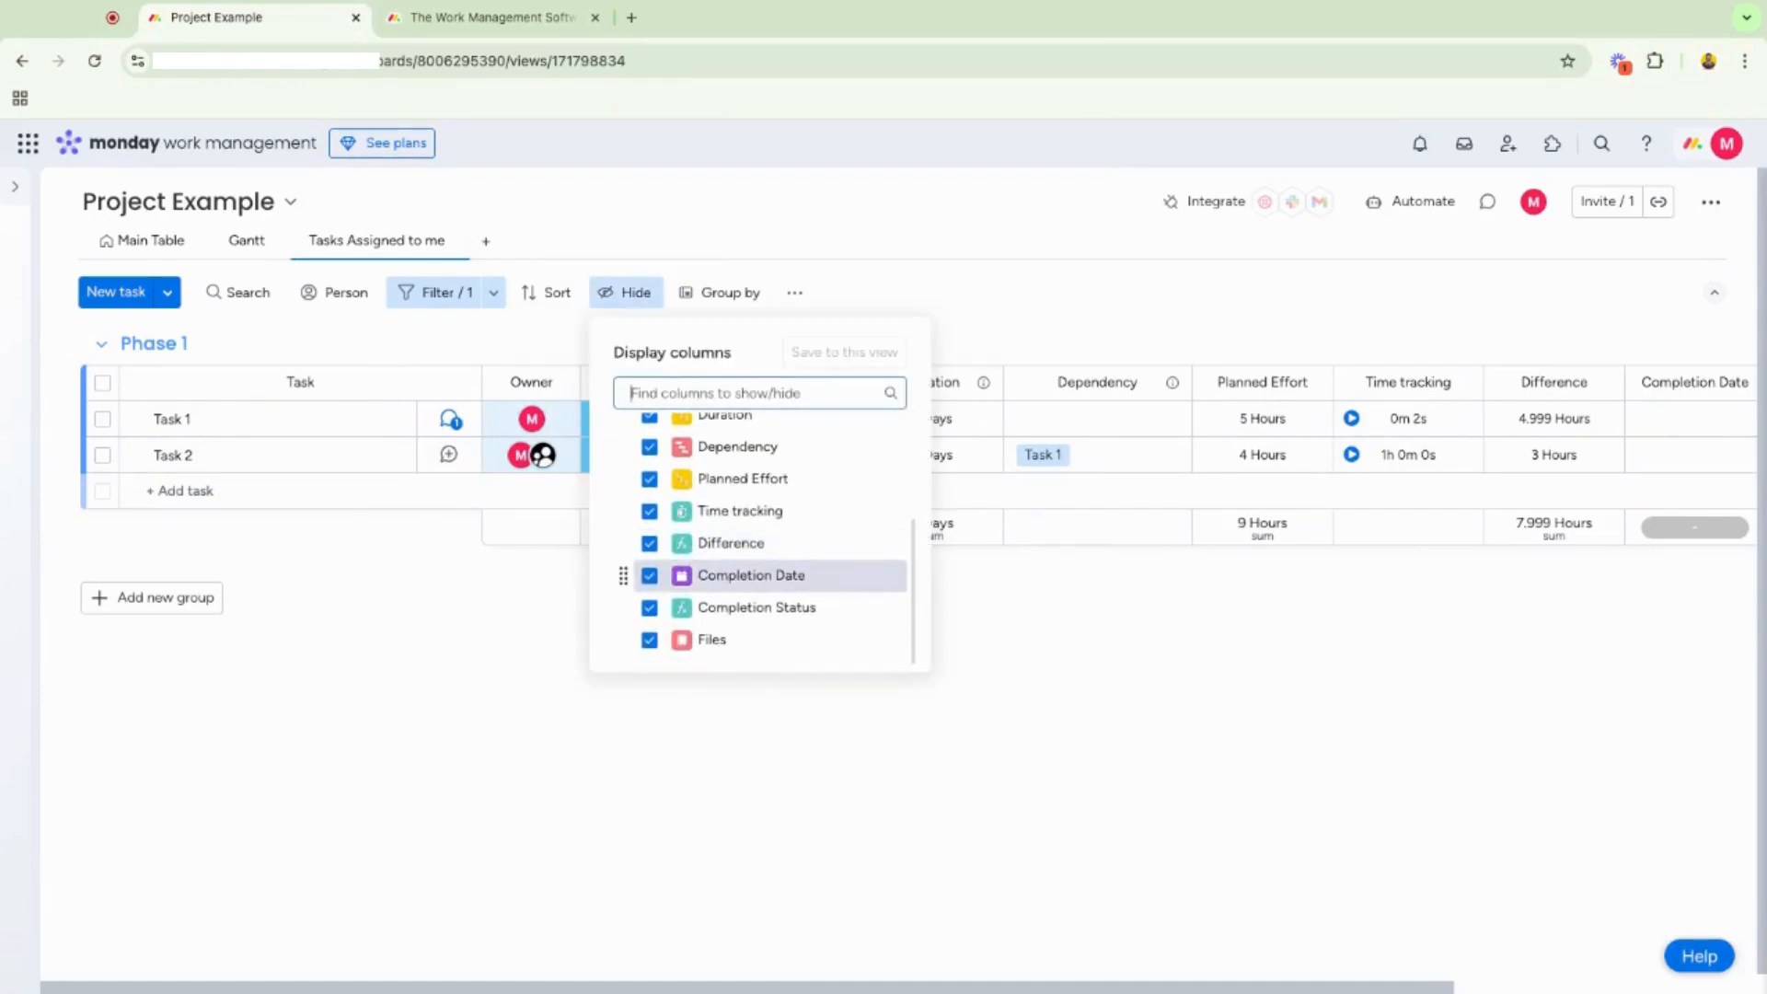
scroll(785, 588, "up", 1)
scroll(754, 589, "down", 1)
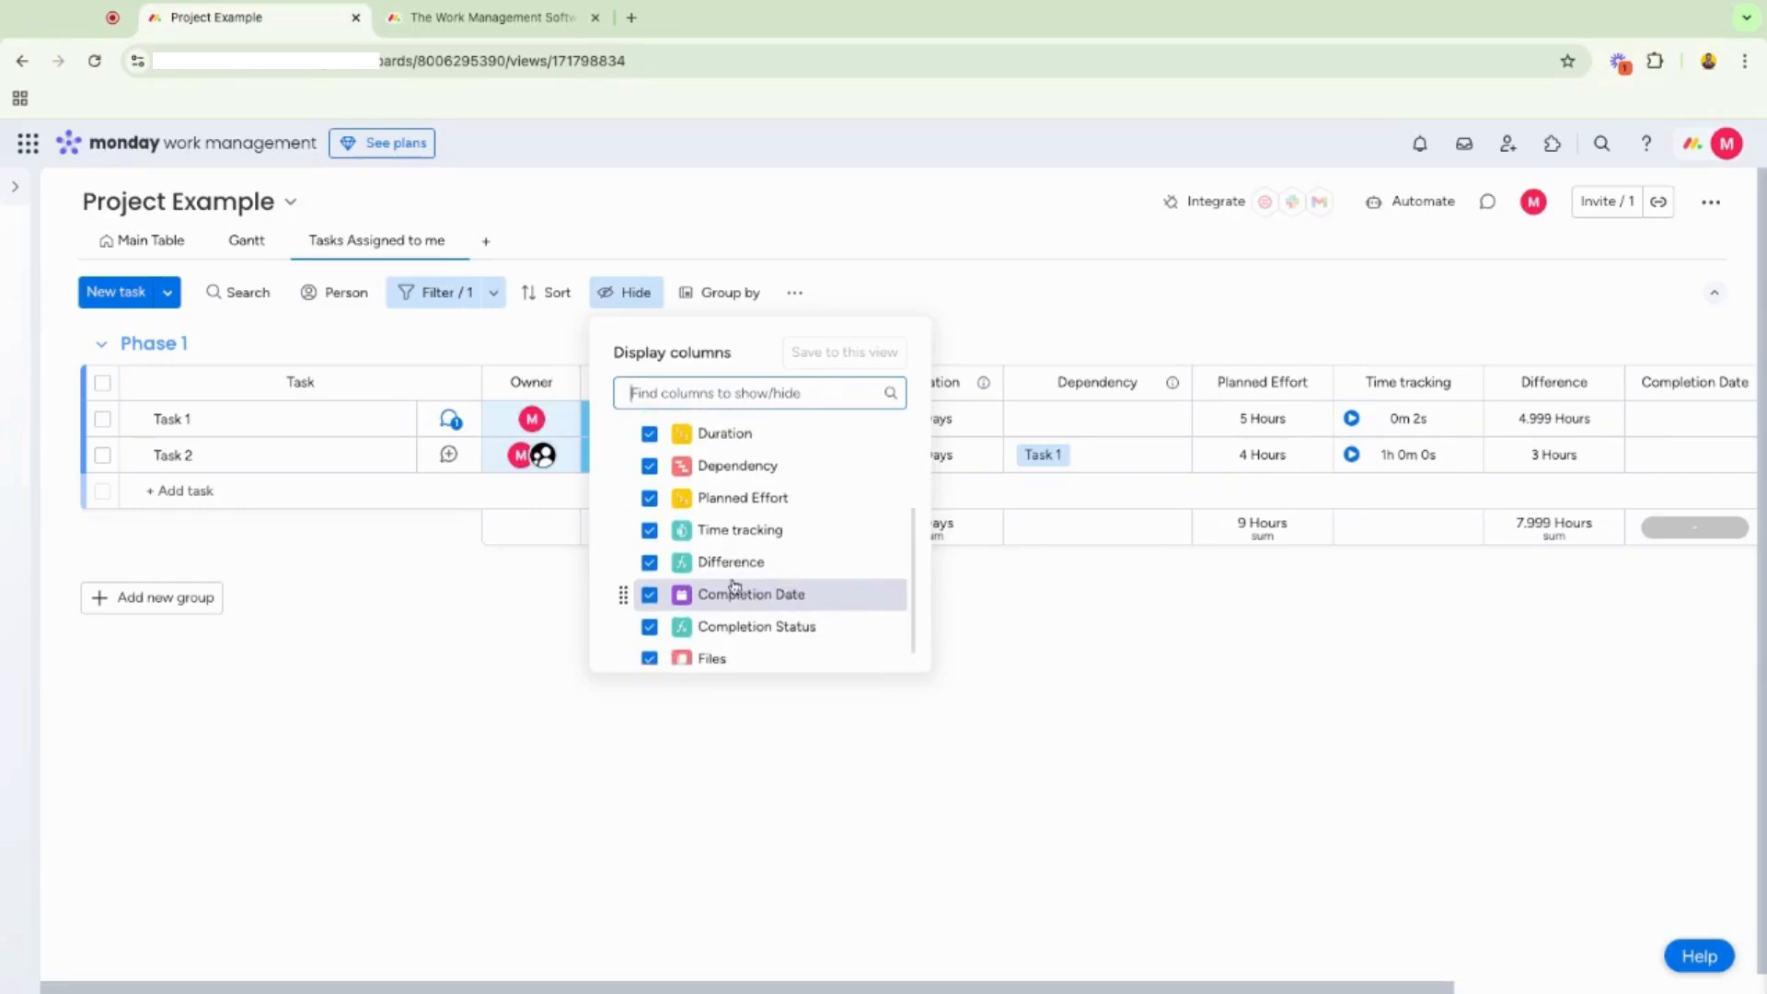
left_click(650, 564)
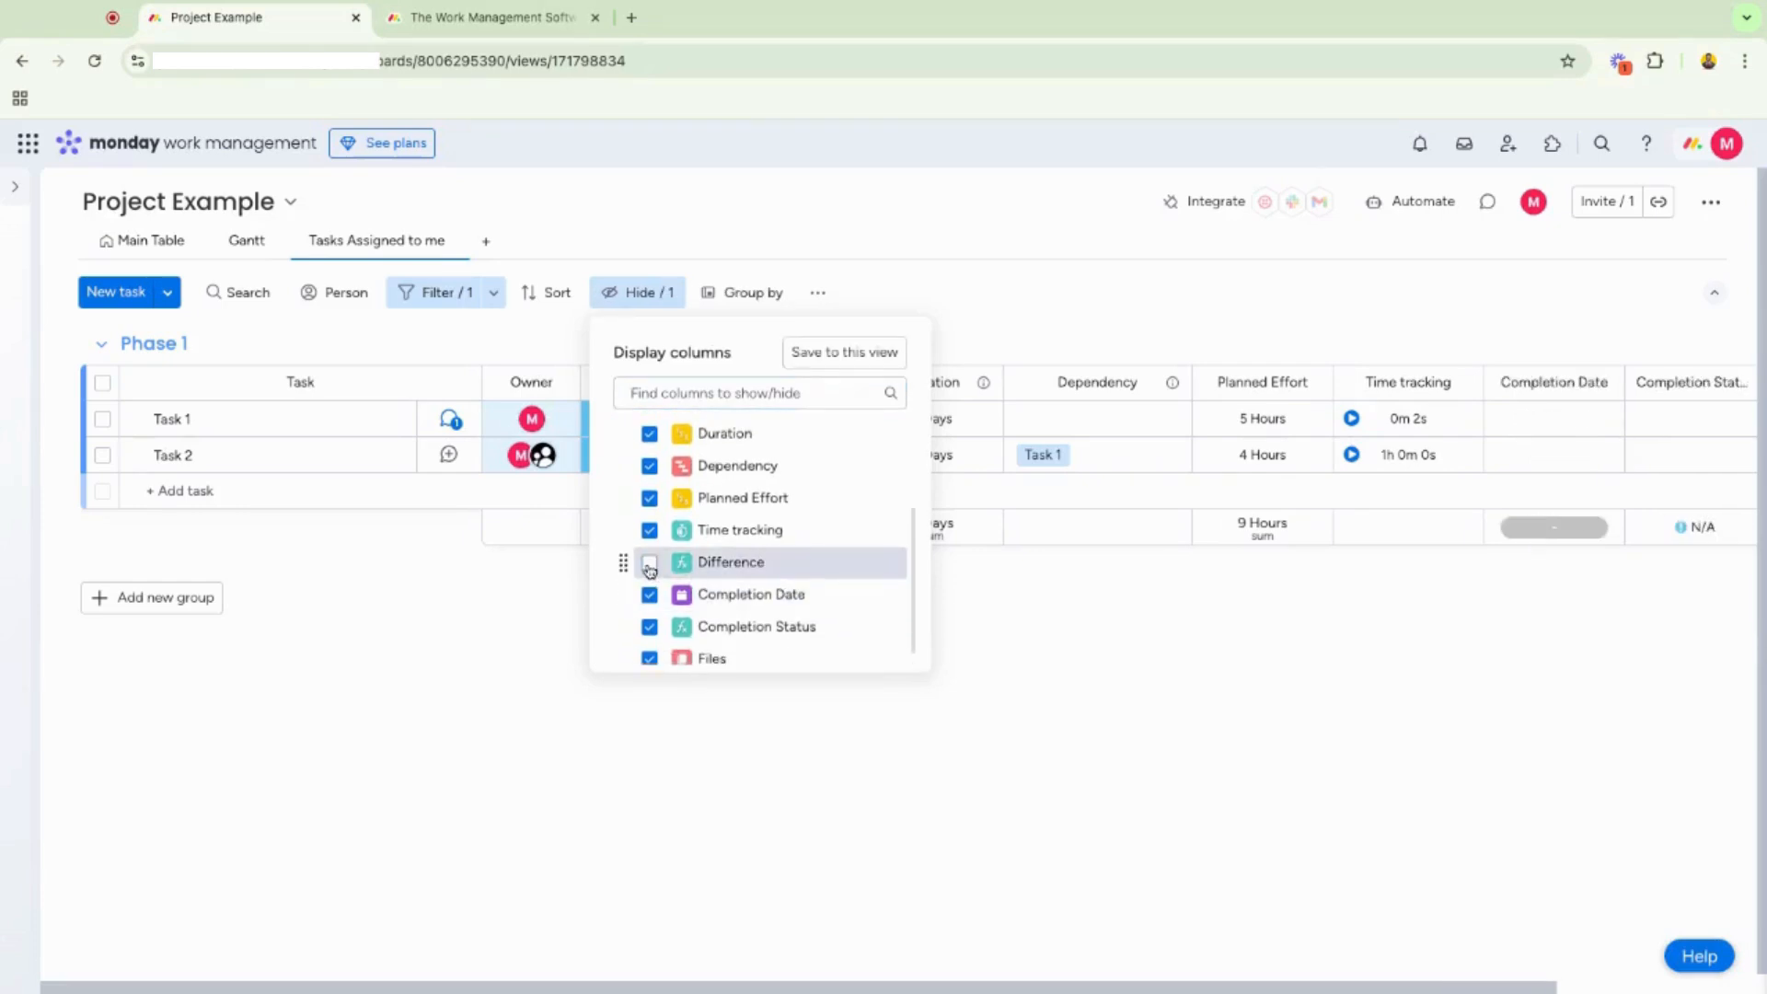
left_click(650, 596)
left_click(649, 627)
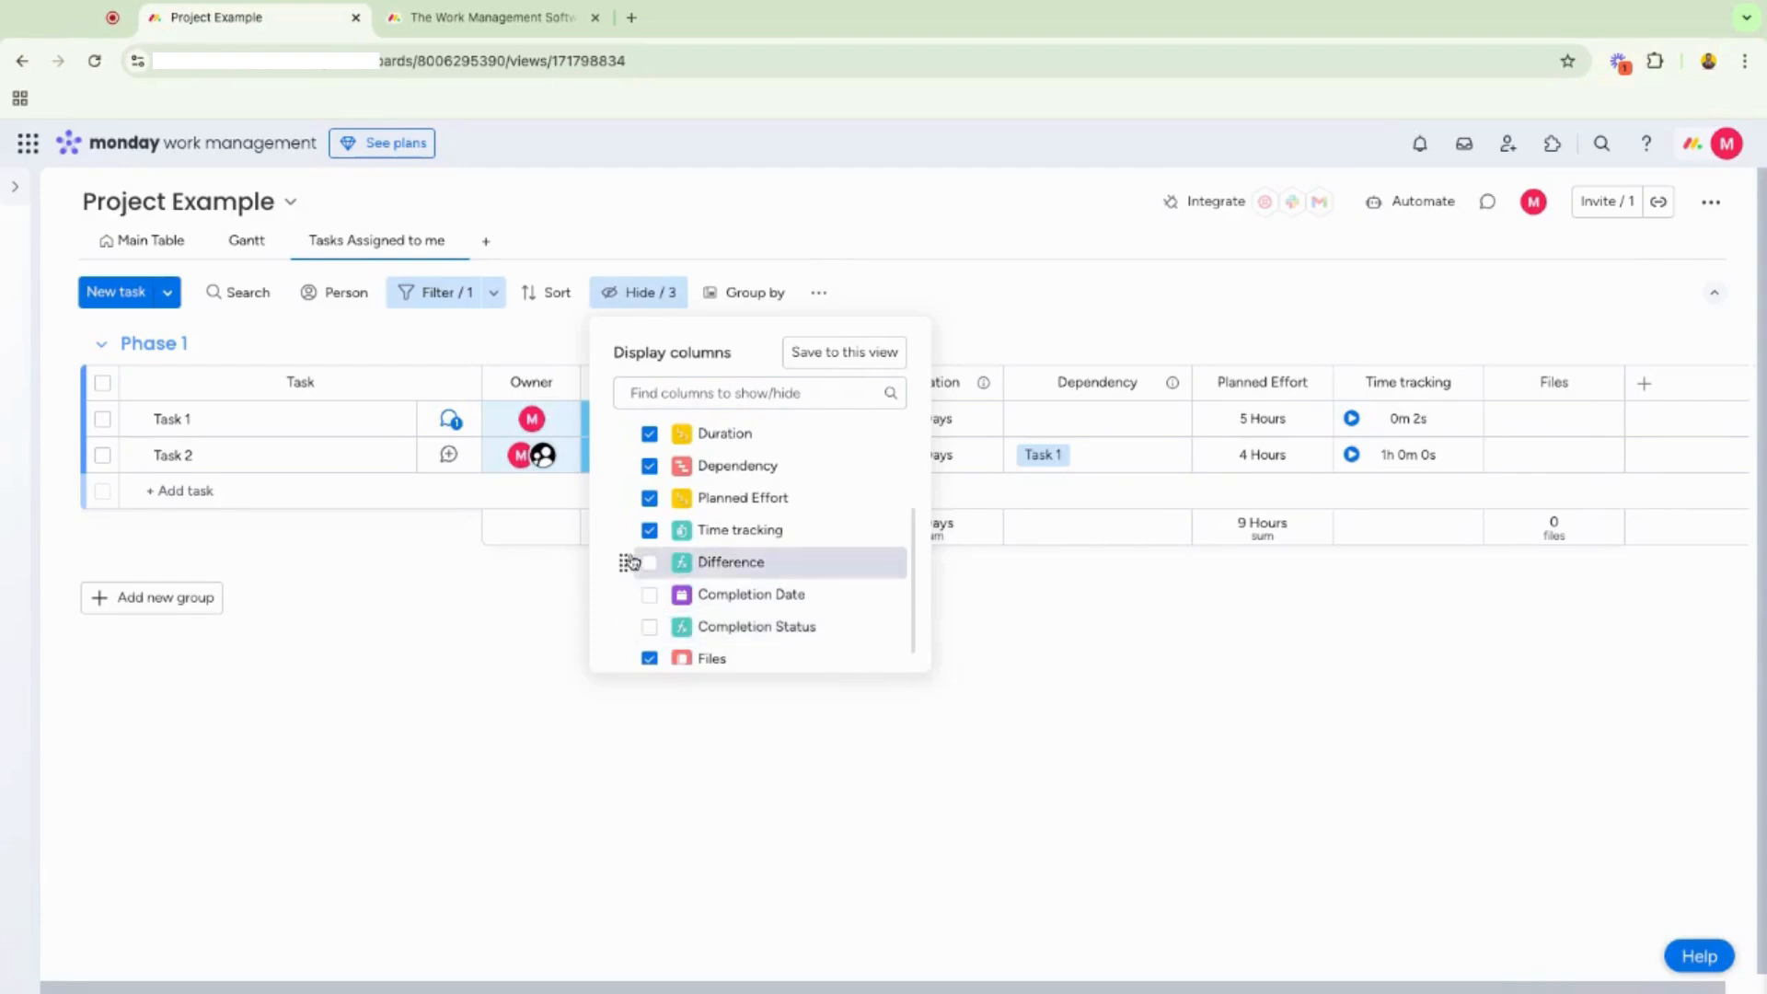
scroll(633, 561, "up", 1)
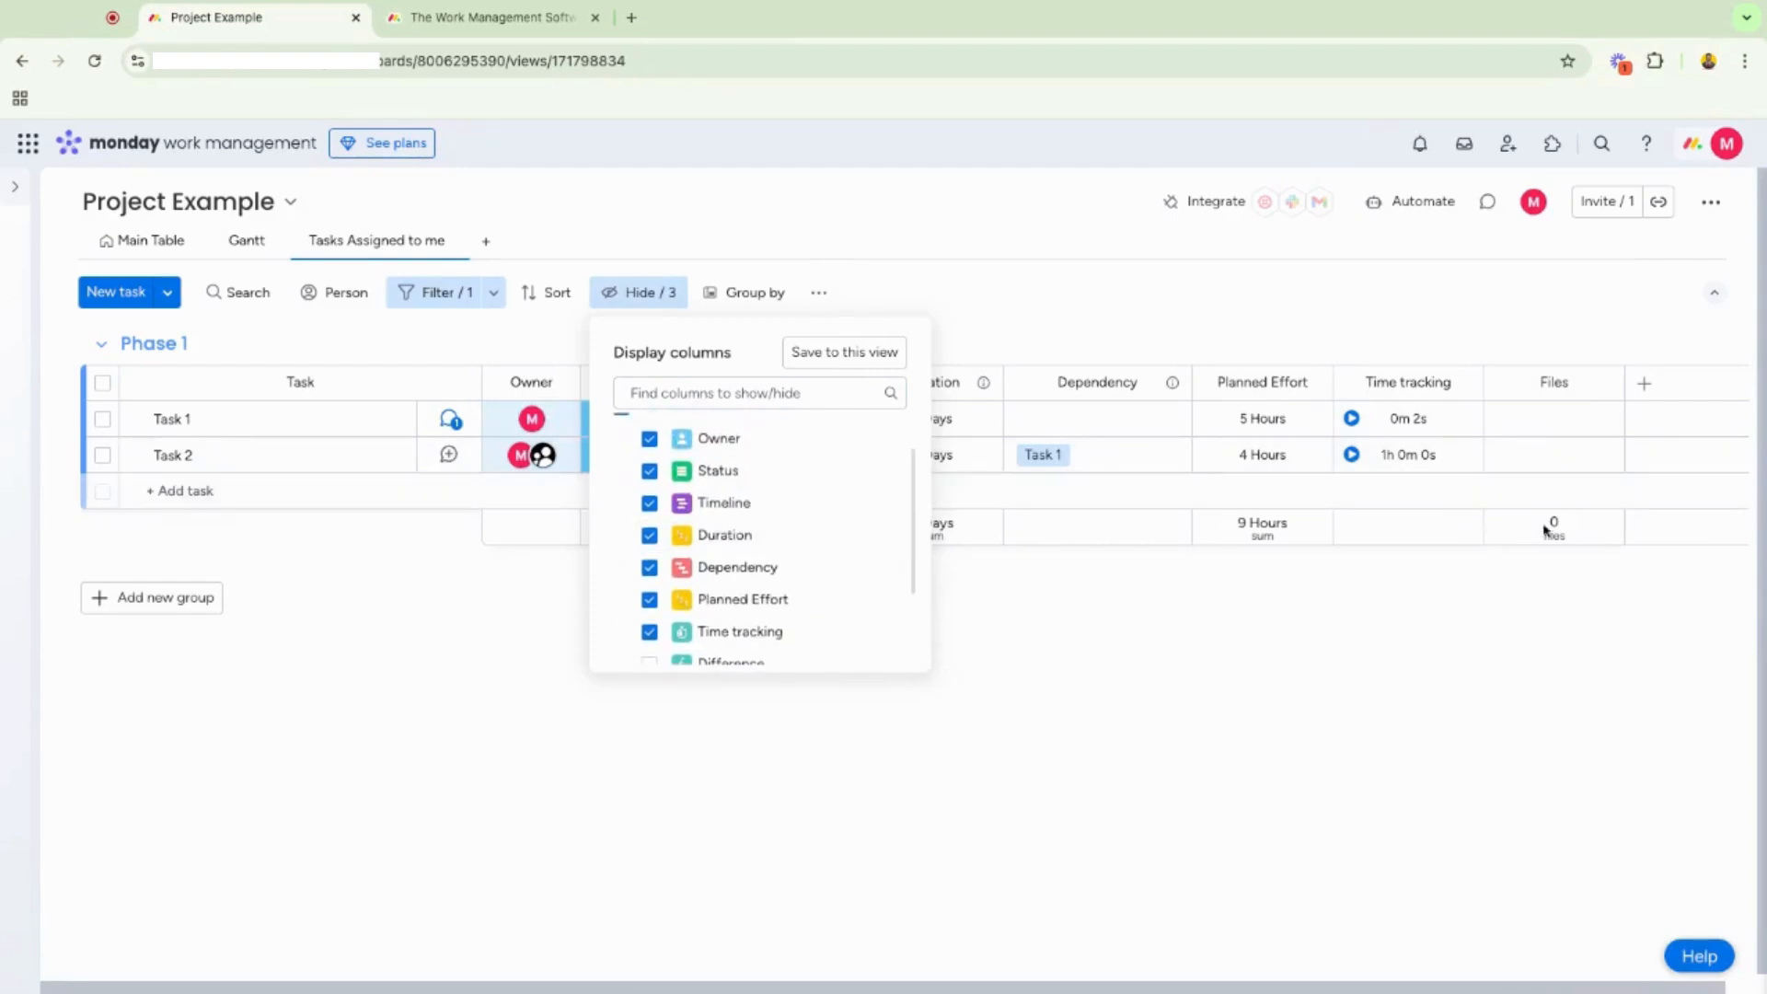
left_click(845, 353)
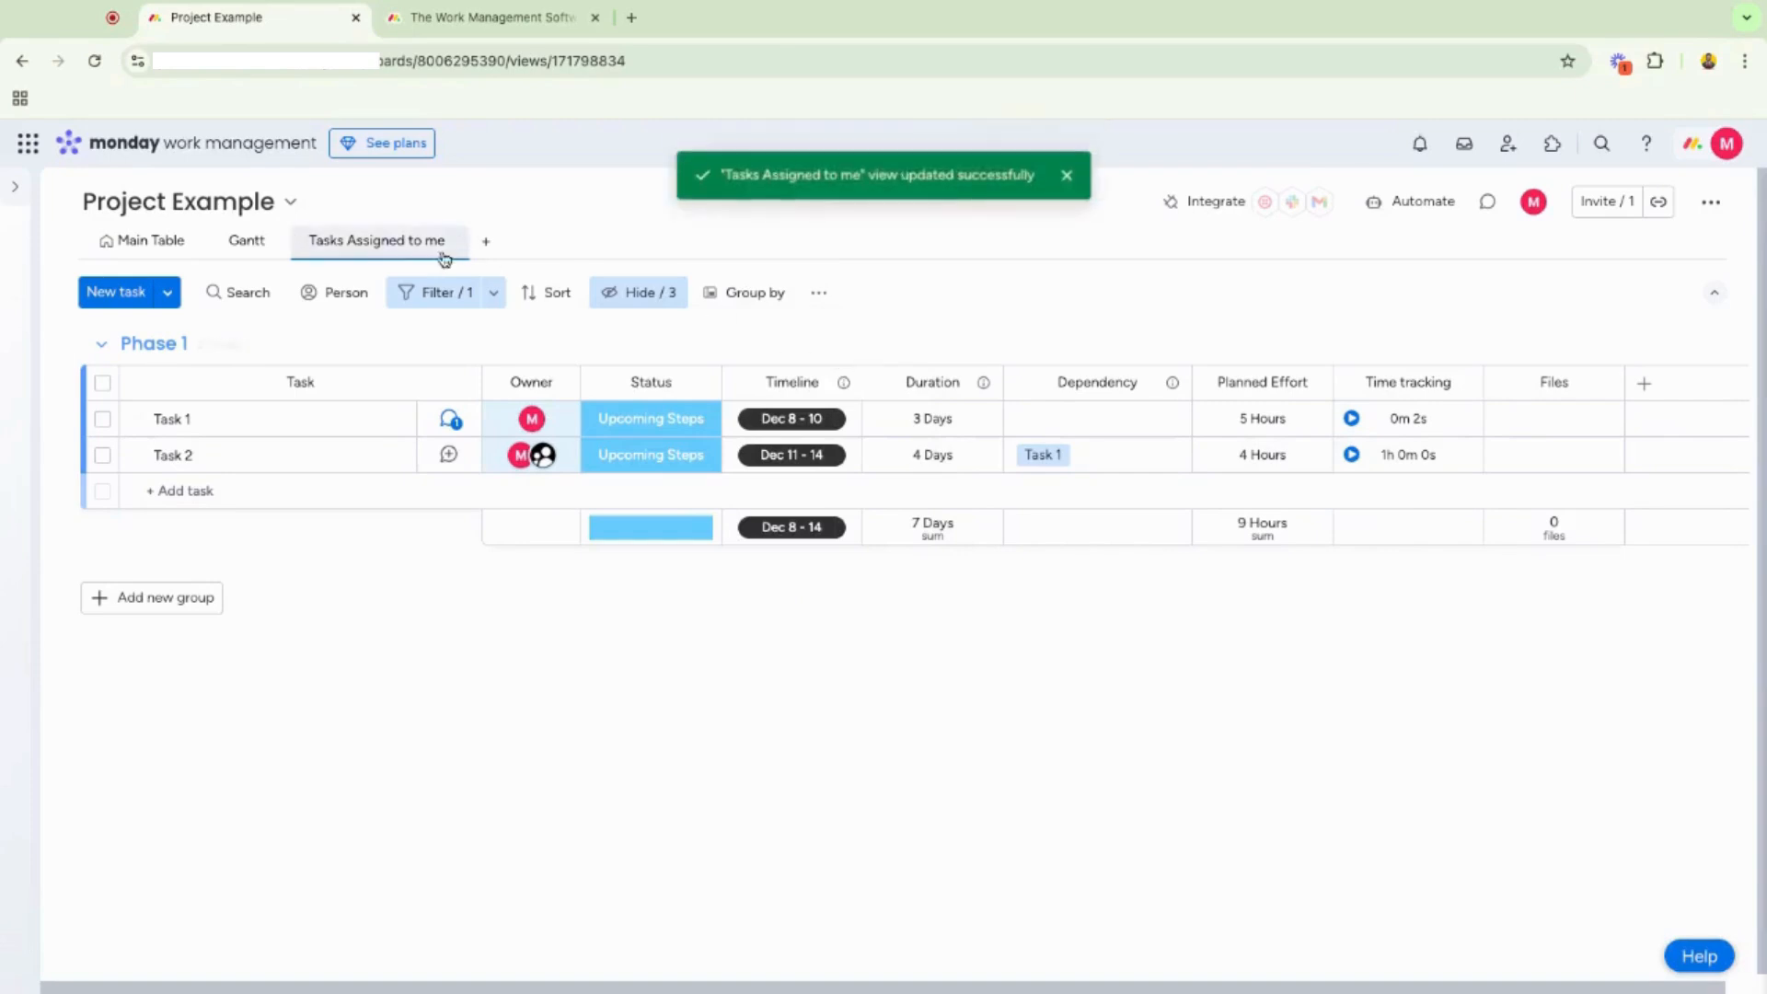
From the main table, start a board automation based on the template "When status changes to something notify someone".
left_click(134, 242)
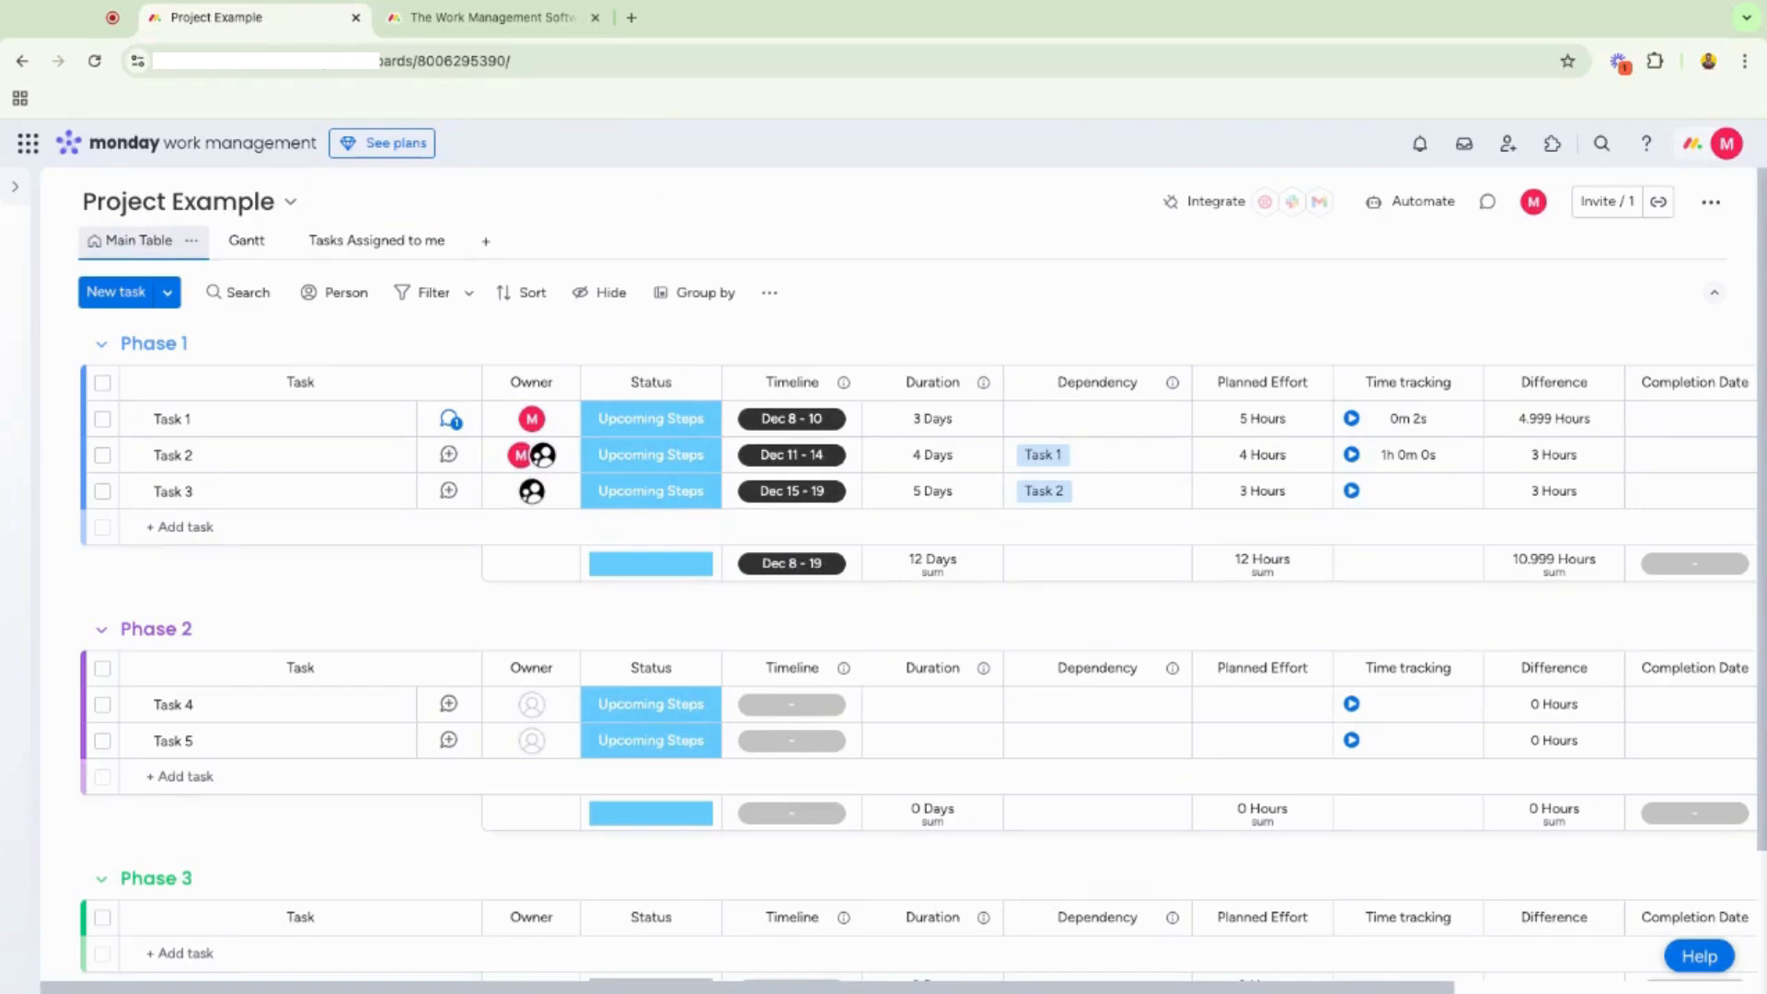
left_click(1401, 202)
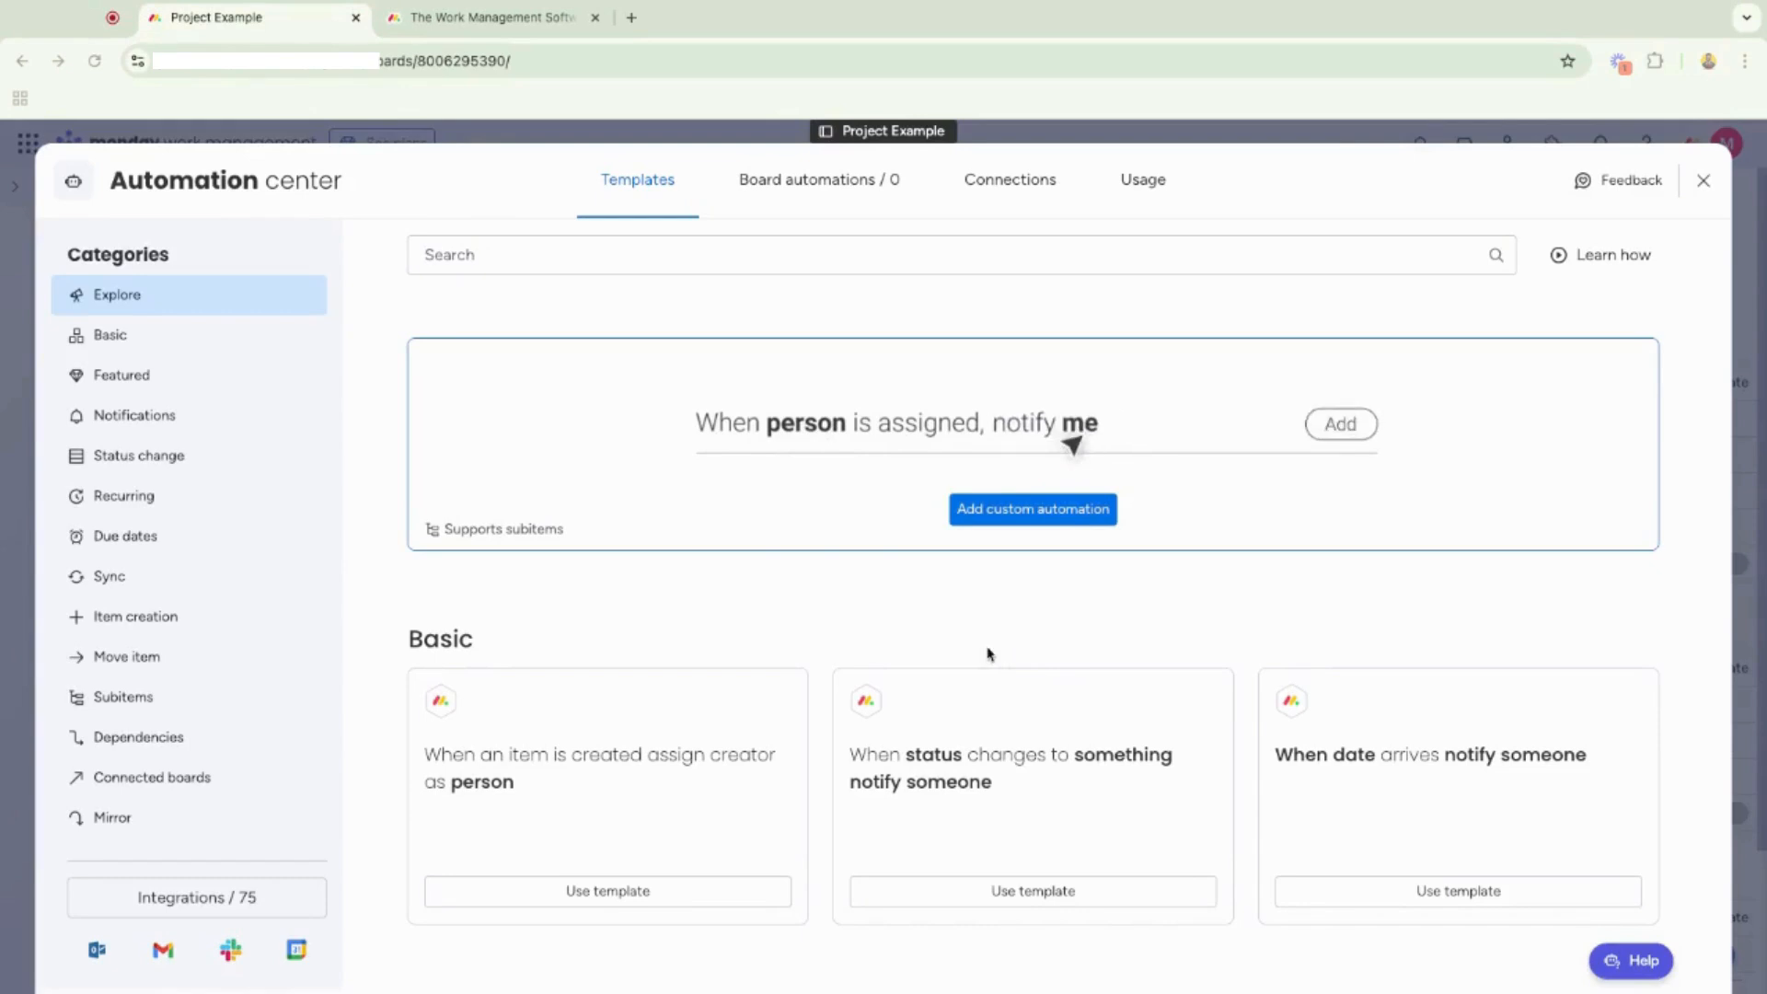
scroll(998, 642, "down", 2)
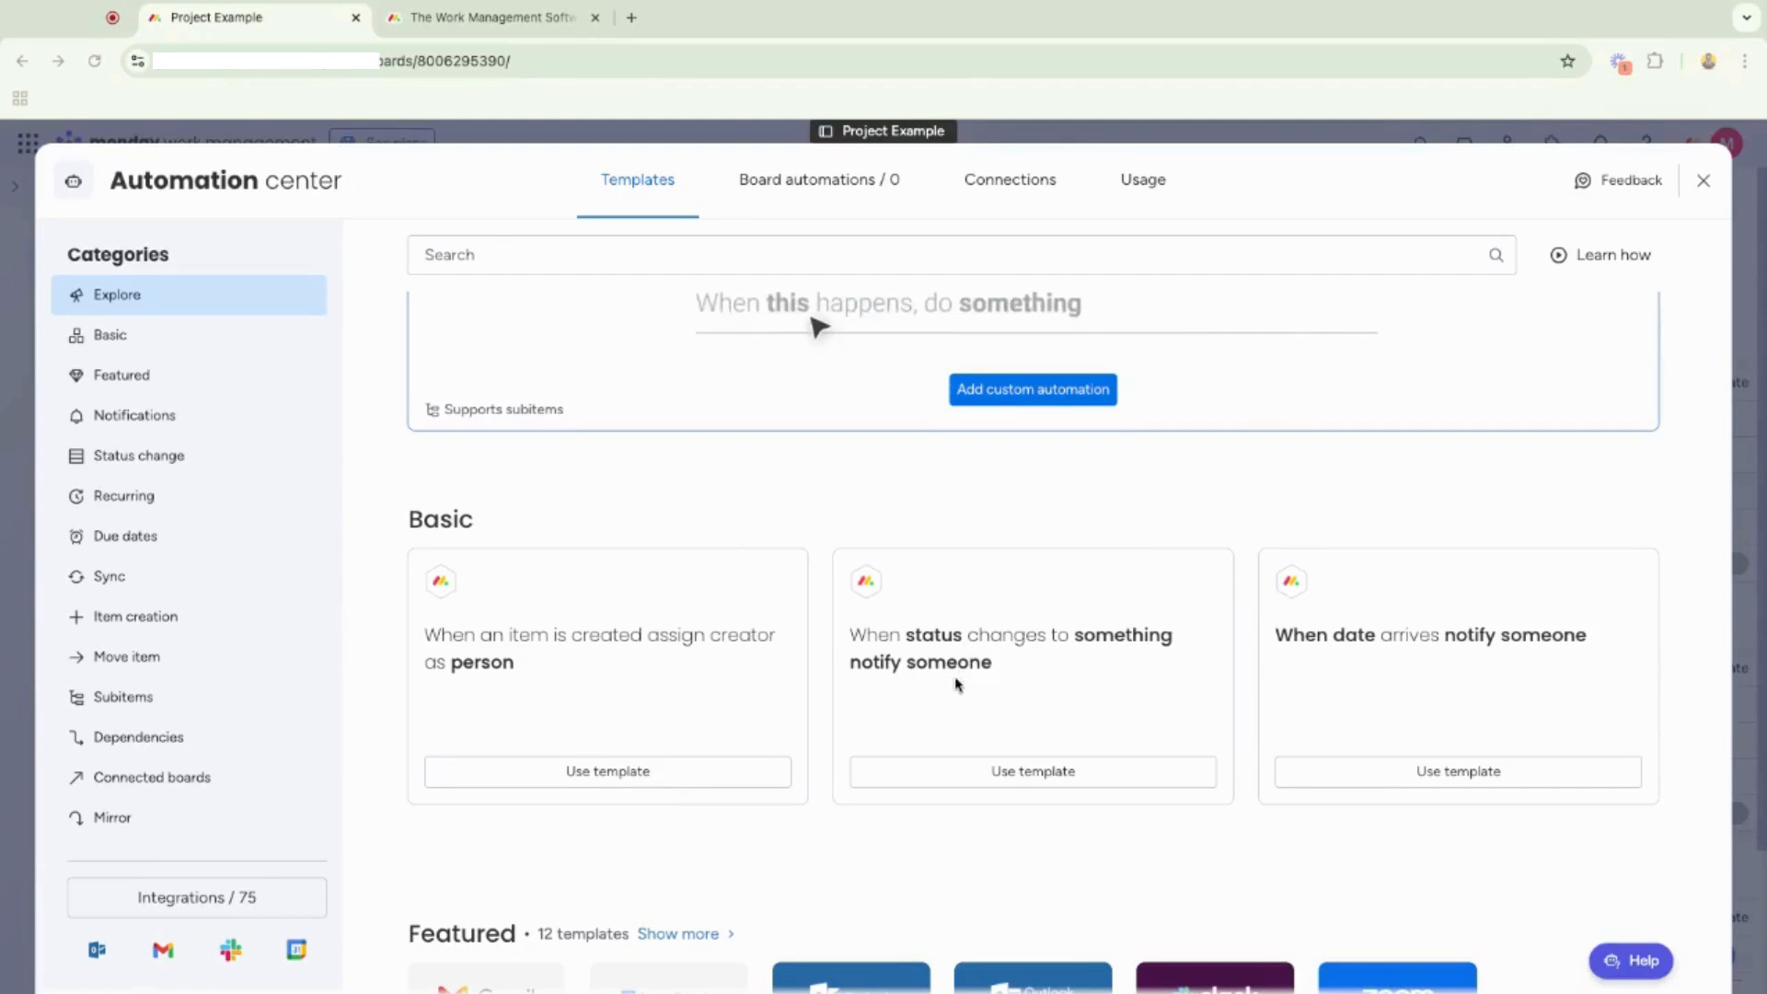
left_click(1010, 773)
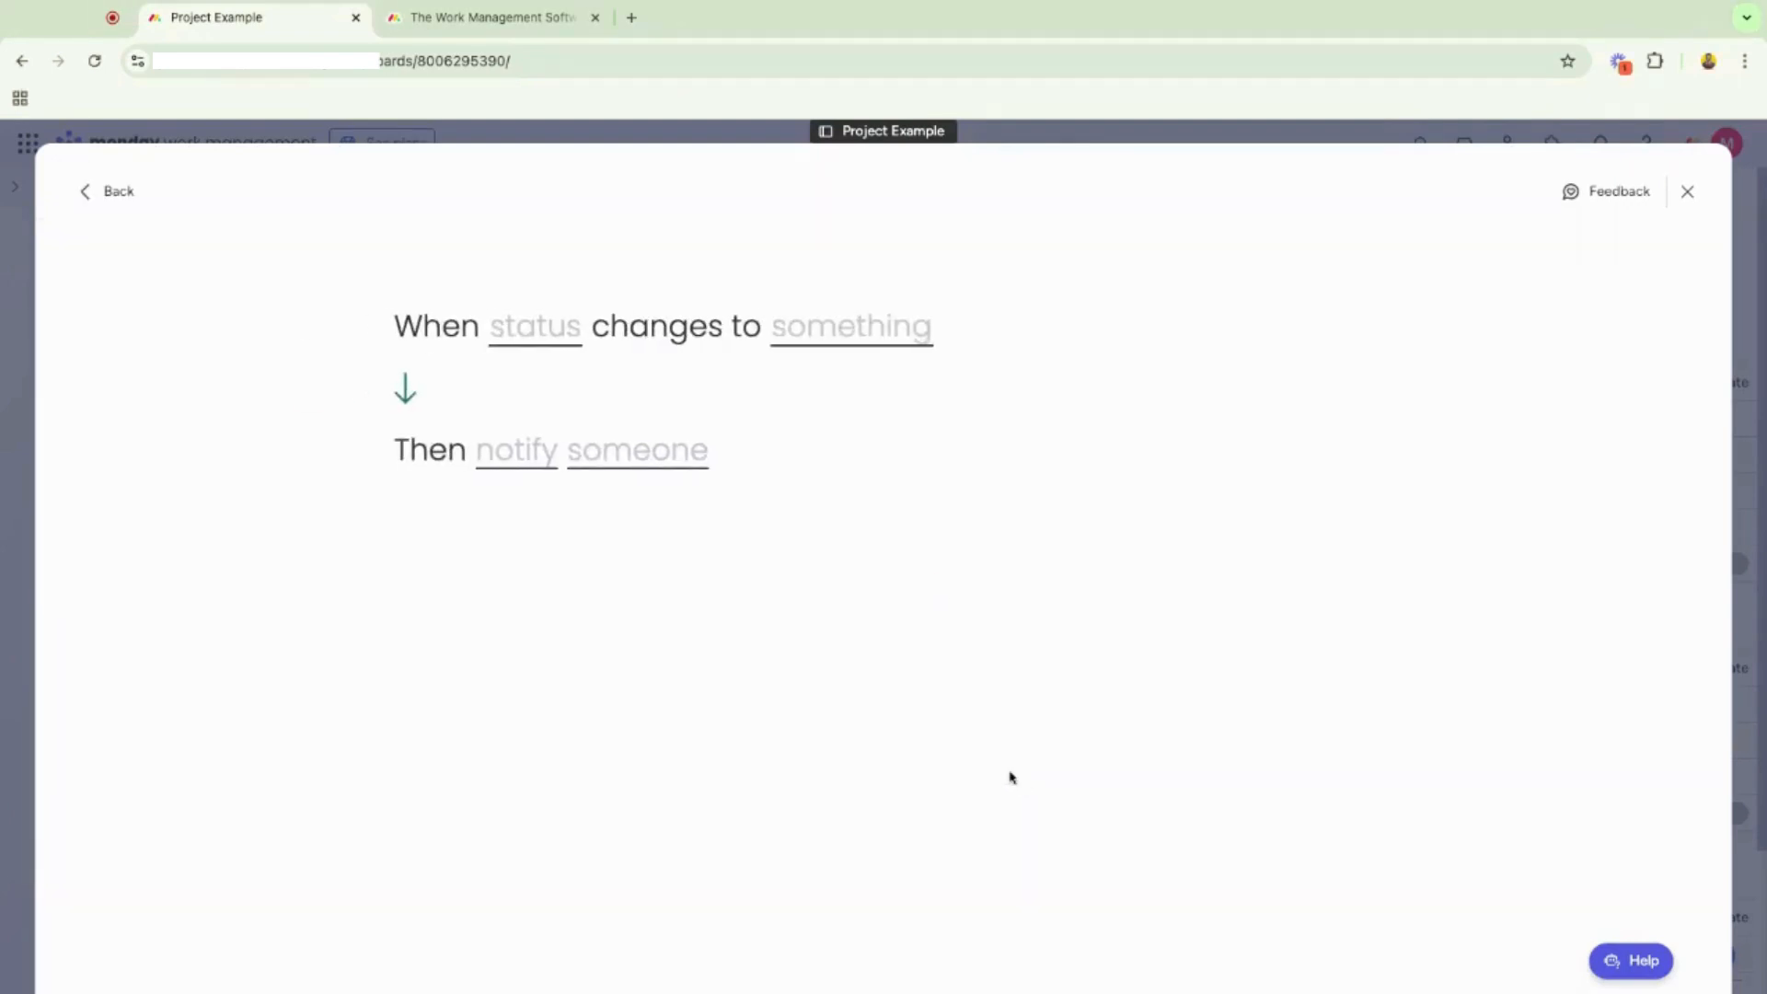
Set the automation's trigger to the Status column changing to "Ready to start".
left_click(538, 337)
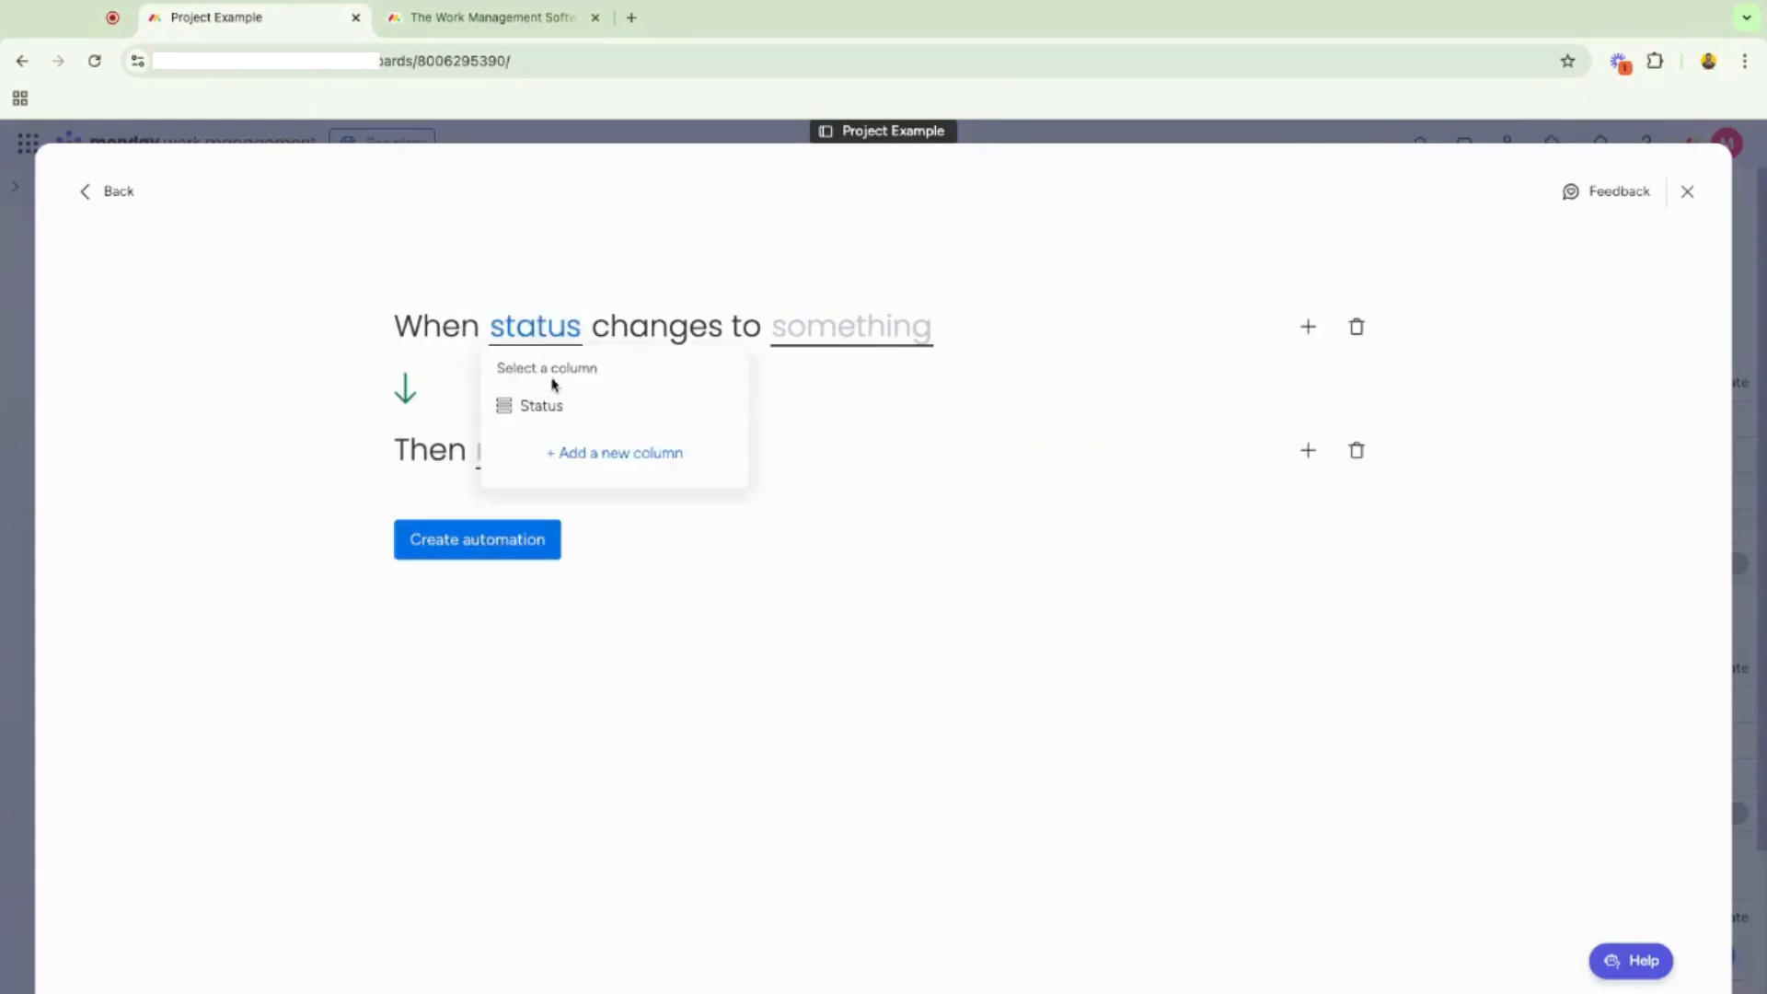
left_click(545, 405)
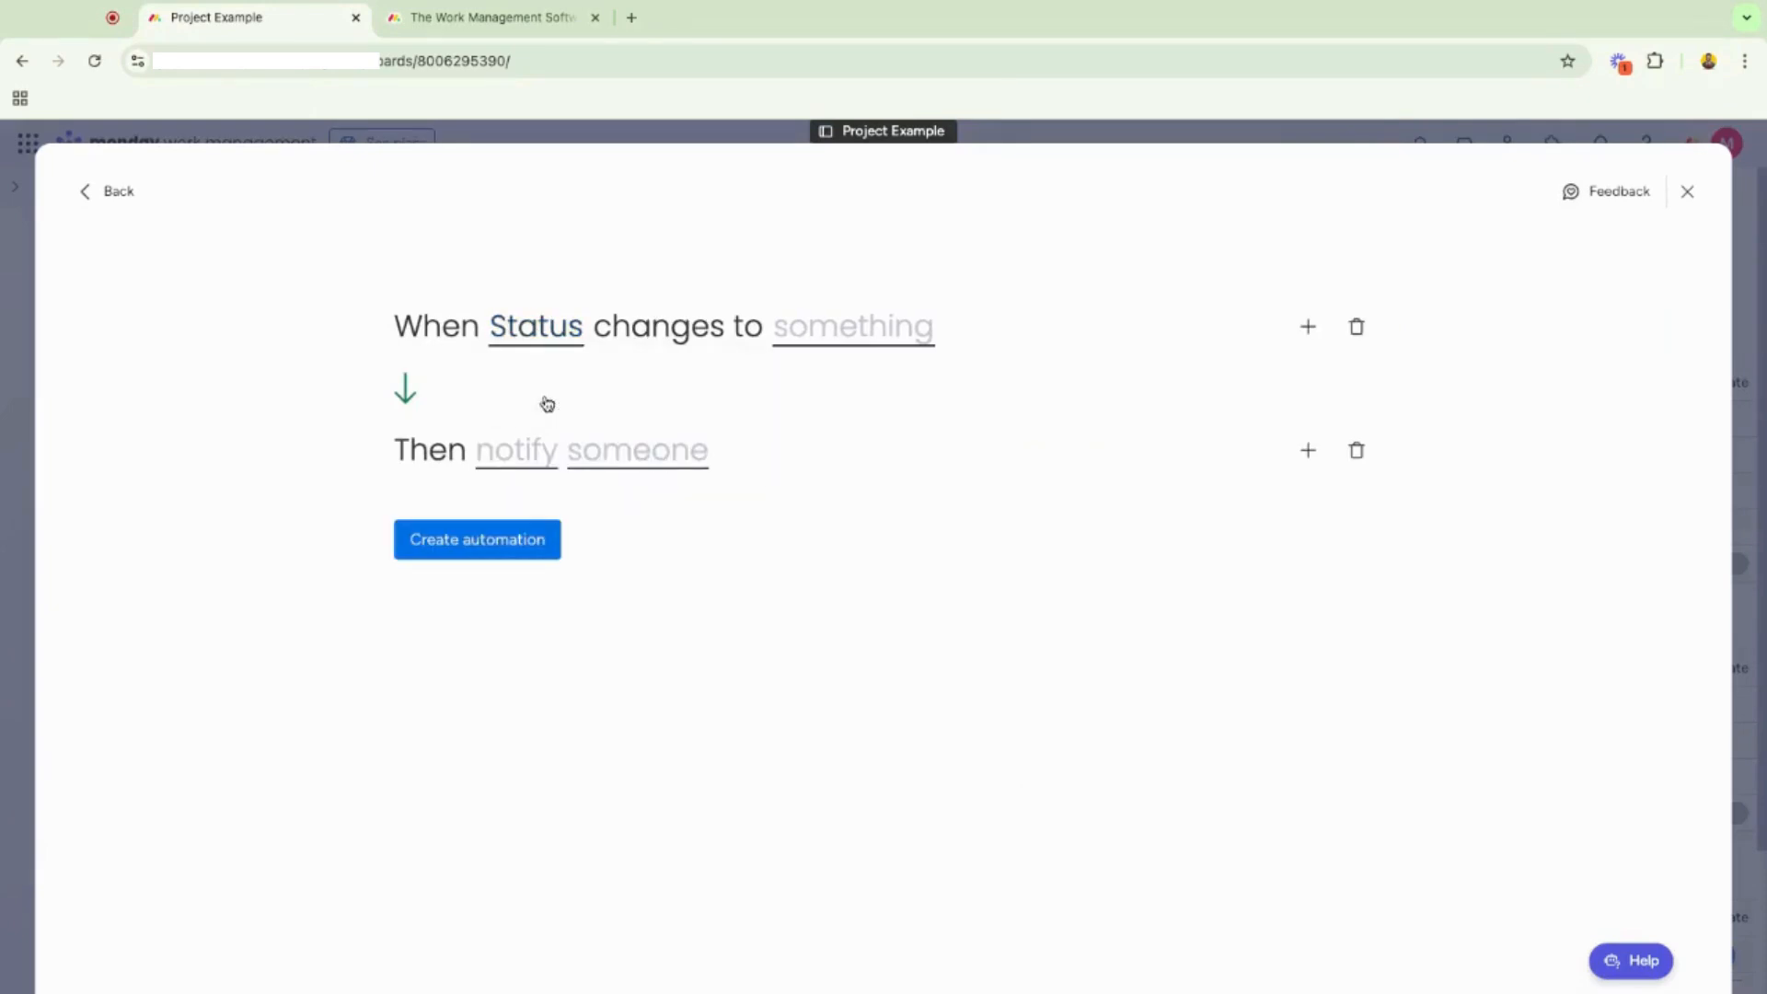
left_click(825, 336)
scroll(900, 509, "down", 2)
left_click(889, 488)
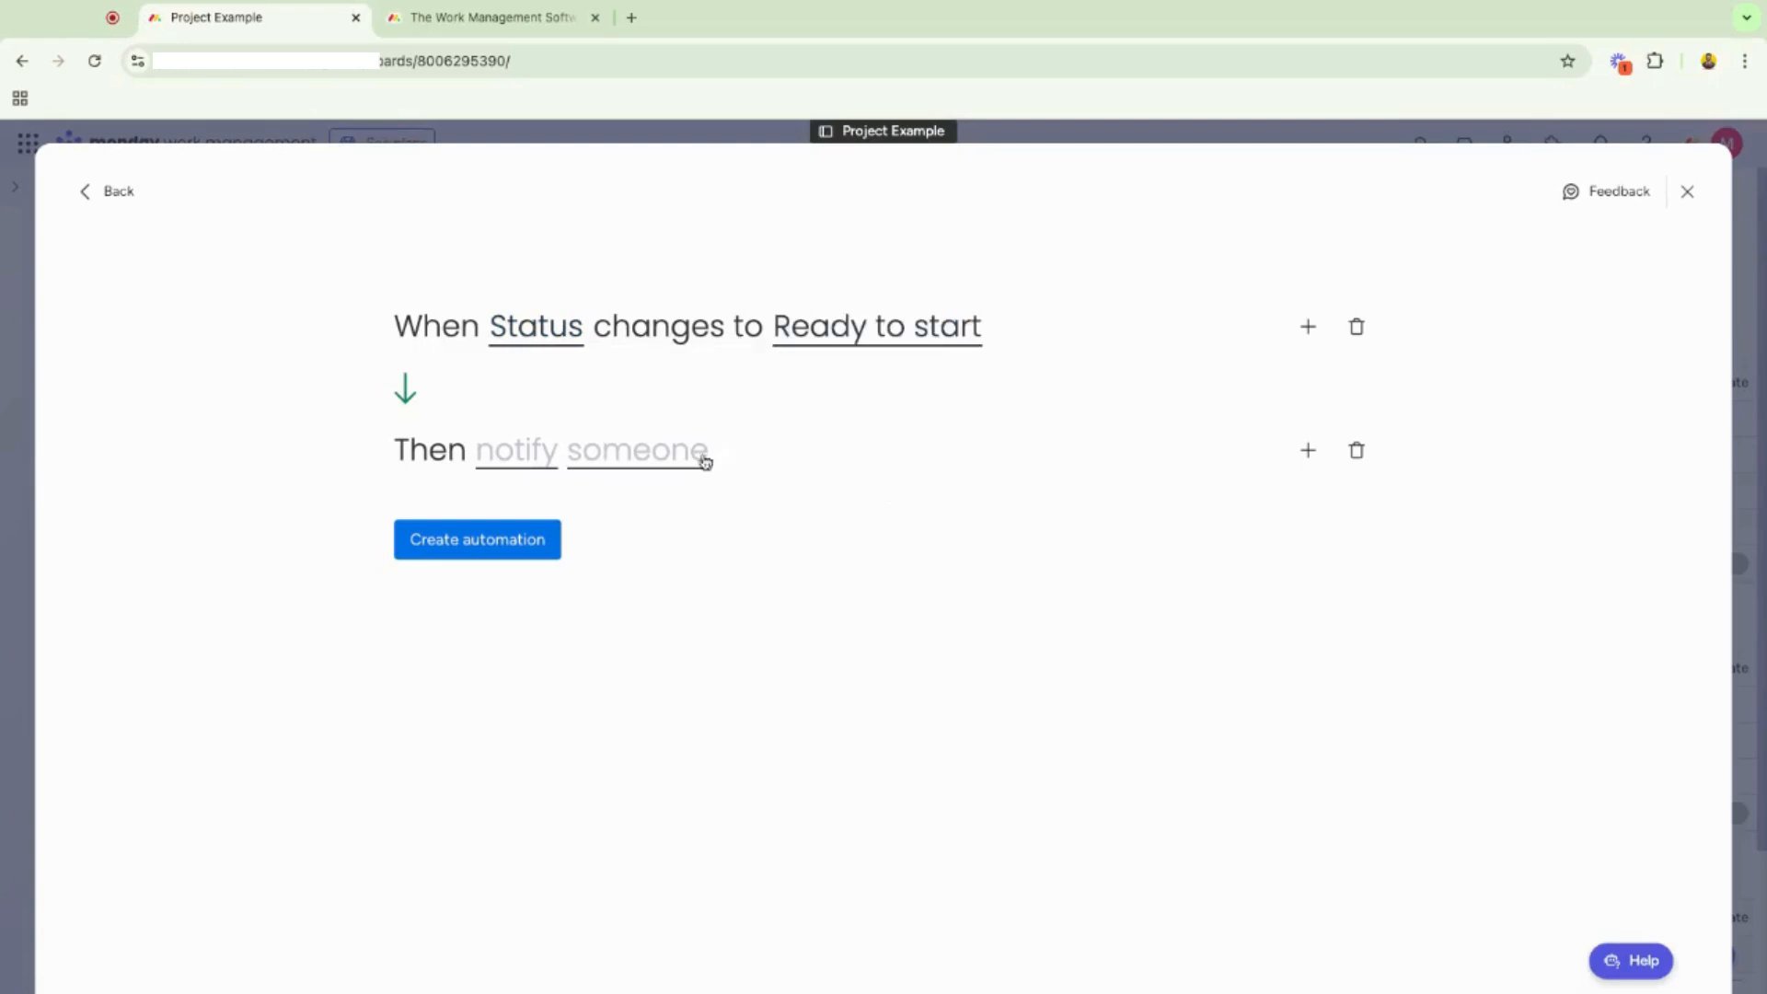
Have the automation notify the Owner with the message "Hey {task's Owner}, {task's name} is {task's Status}".
left_click(703, 457)
left_click(704, 613)
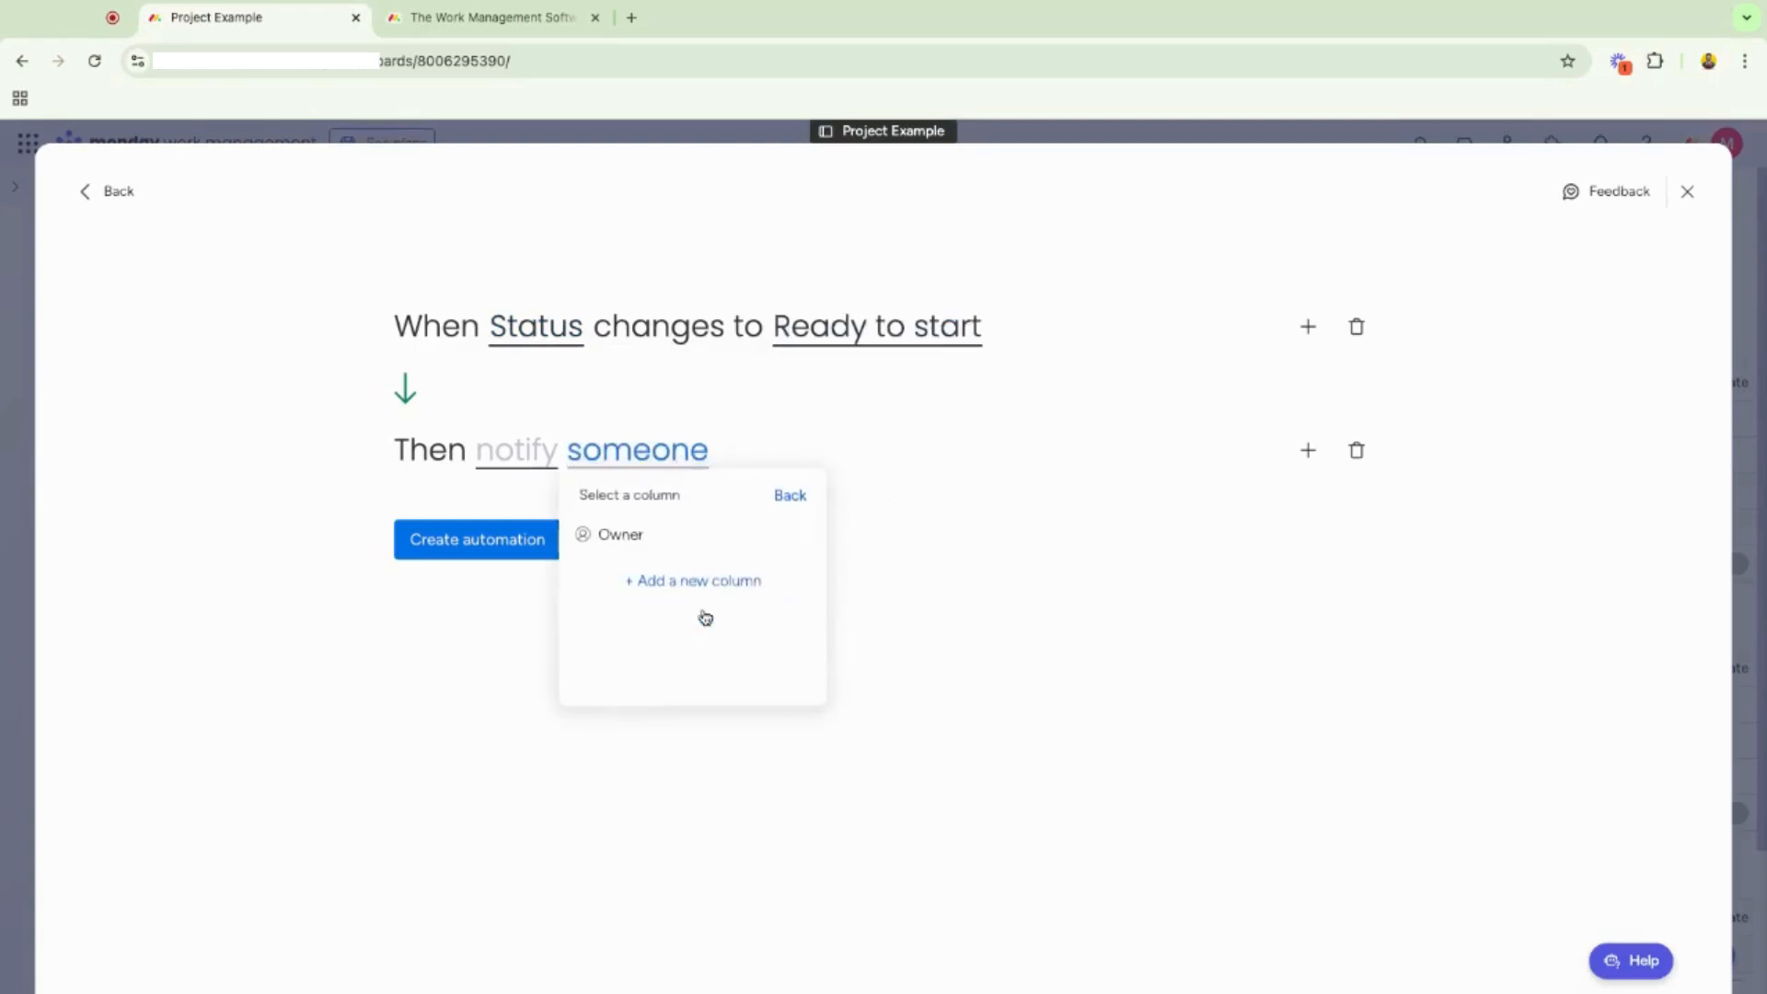
left_click(620, 535)
left_click(539, 465)
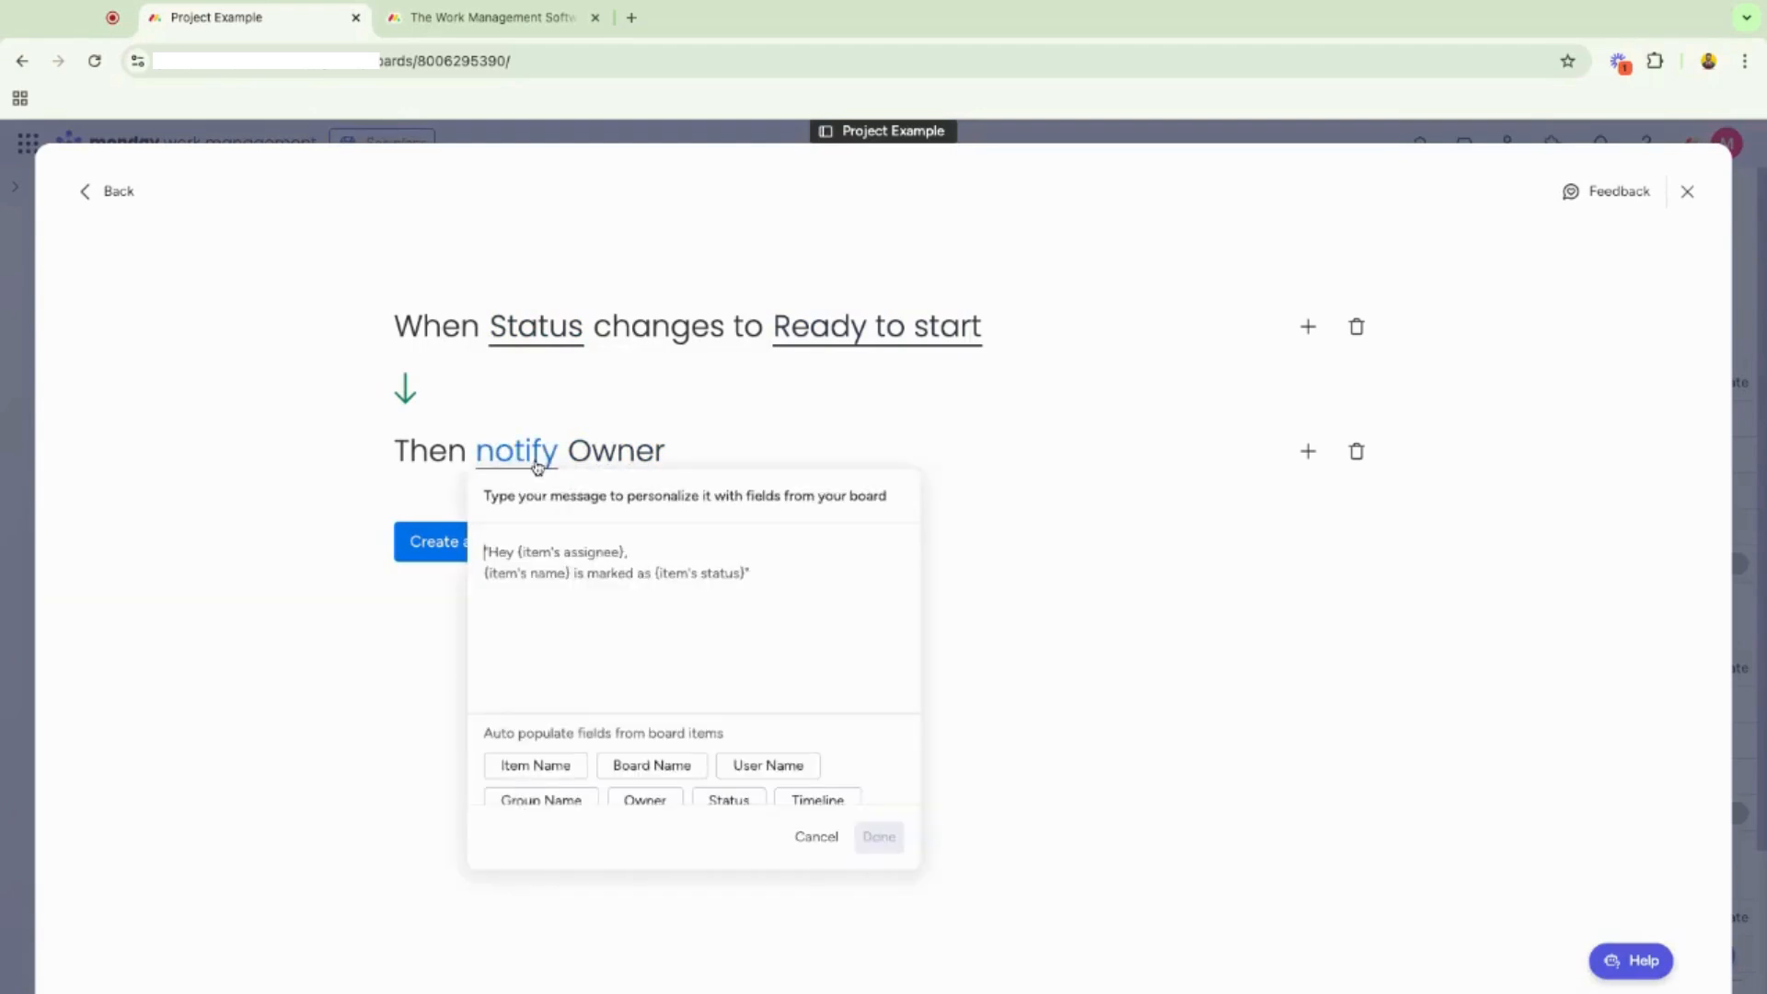
type("Hey")
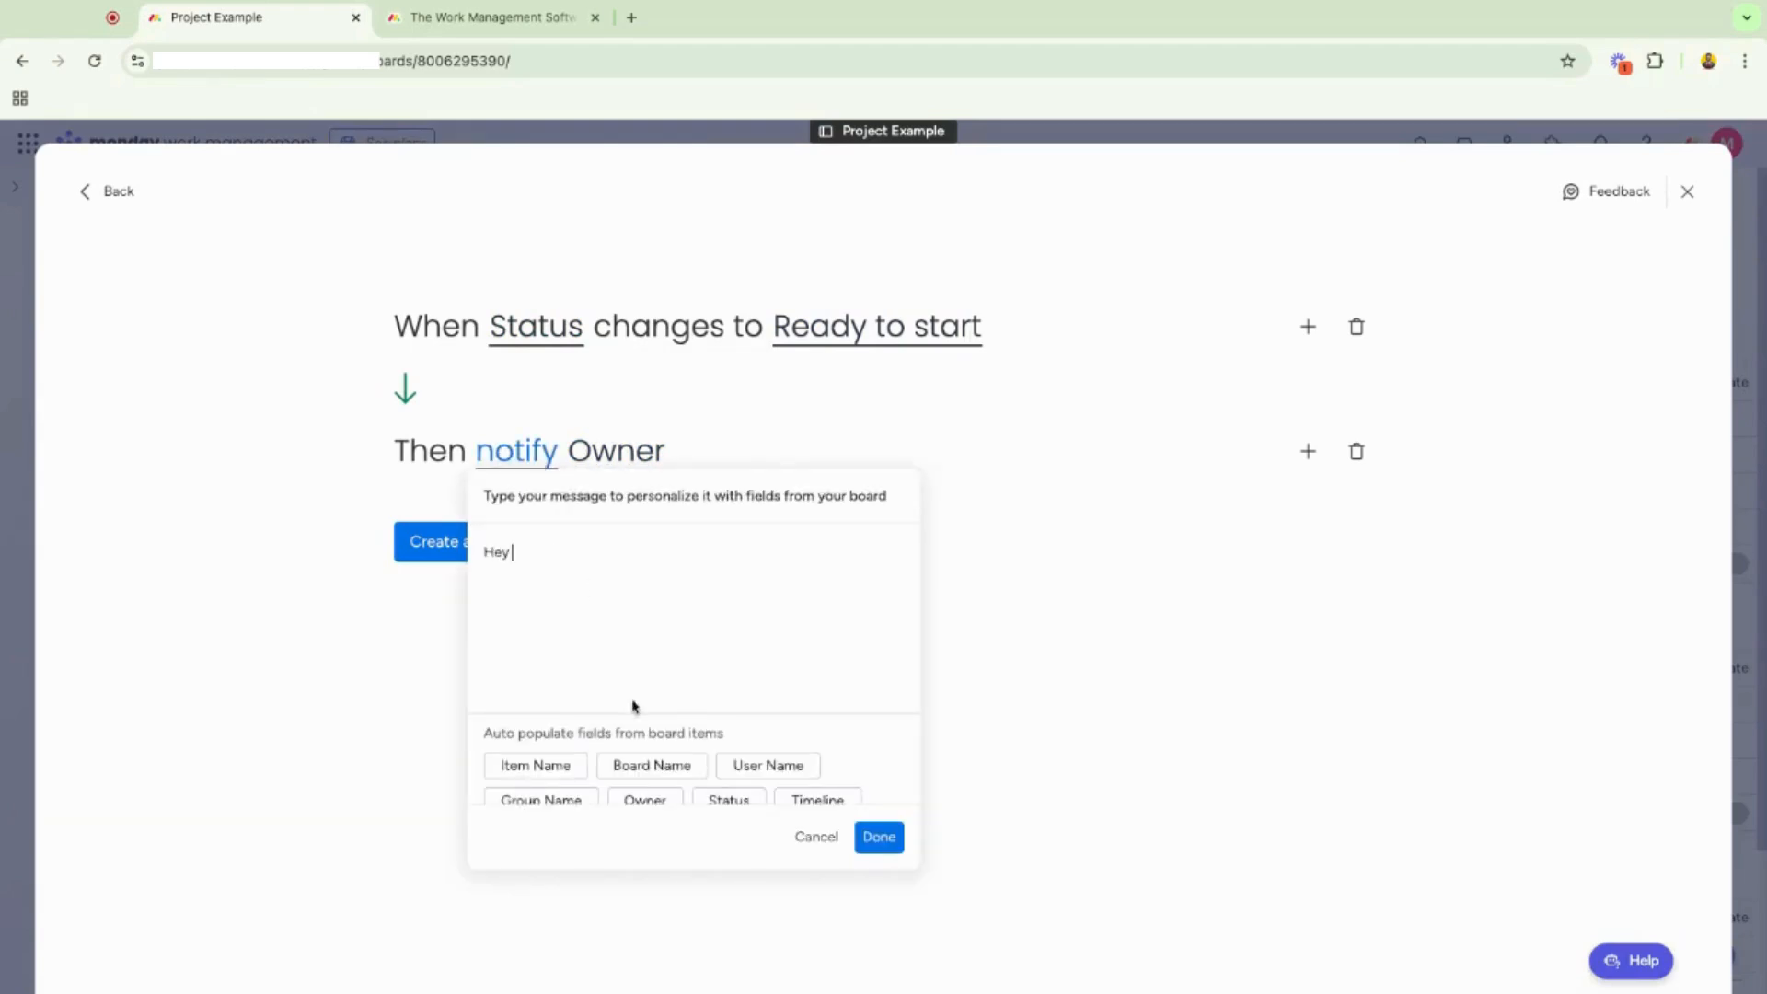
left_click(654, 799)
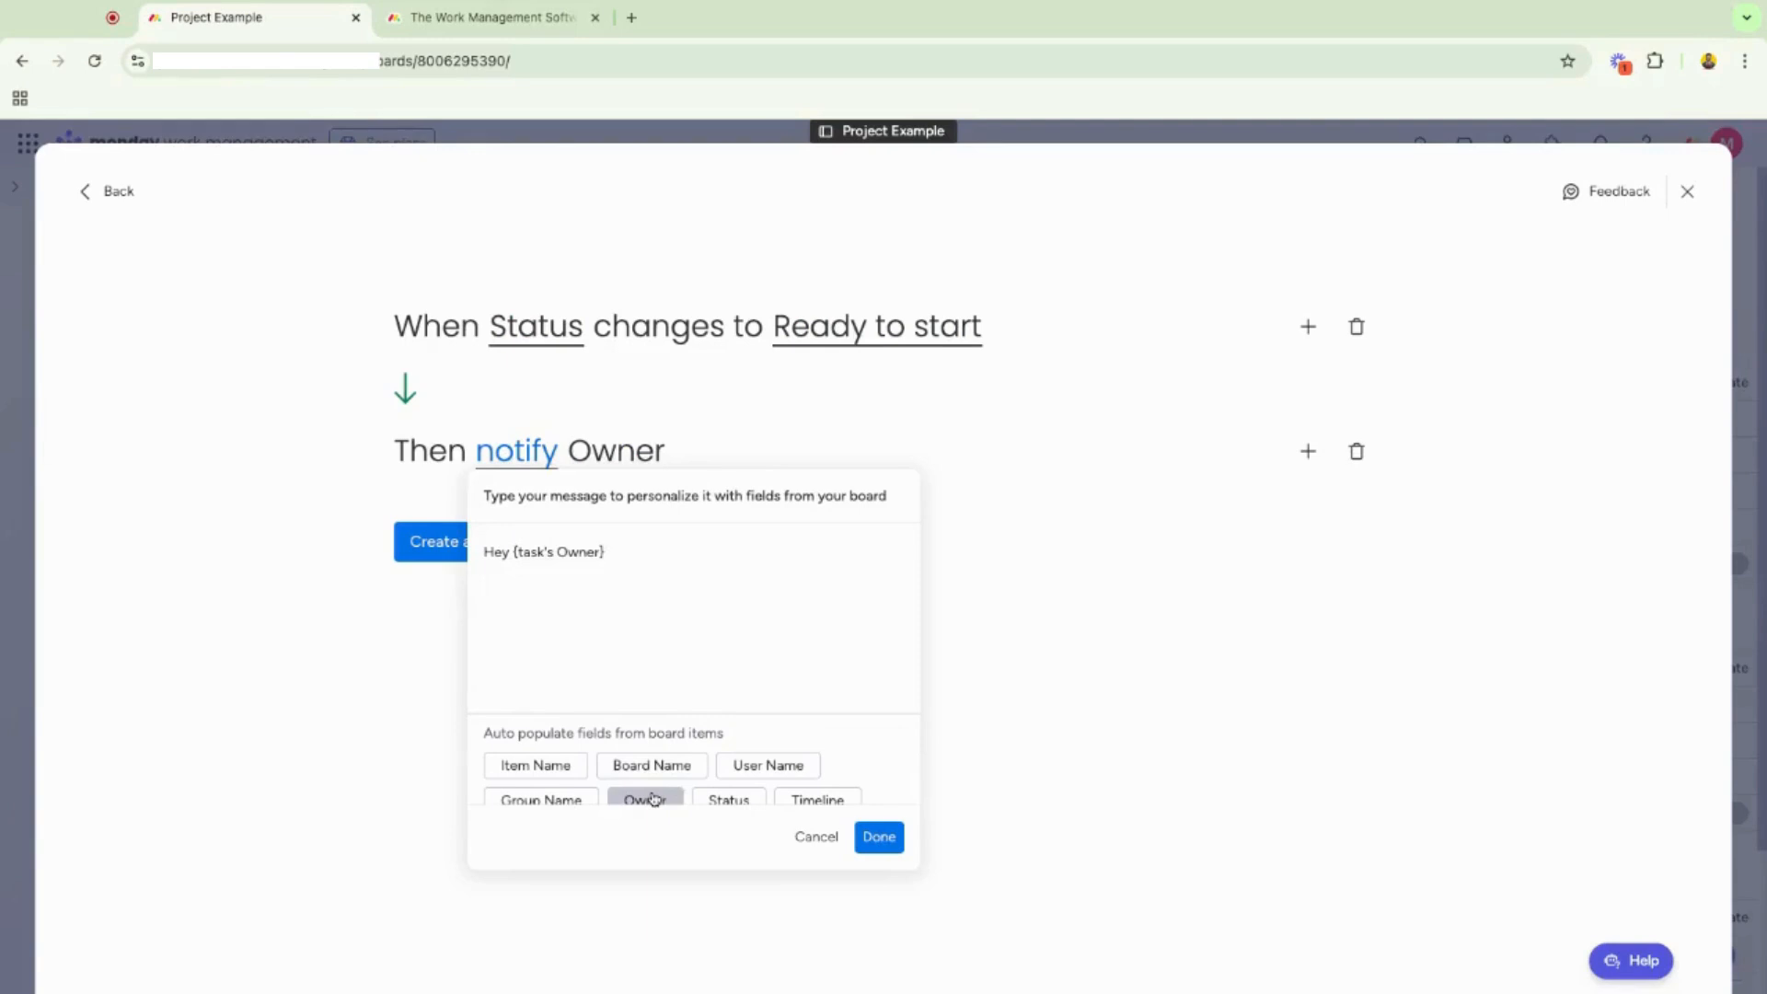
left_click(557, 771)
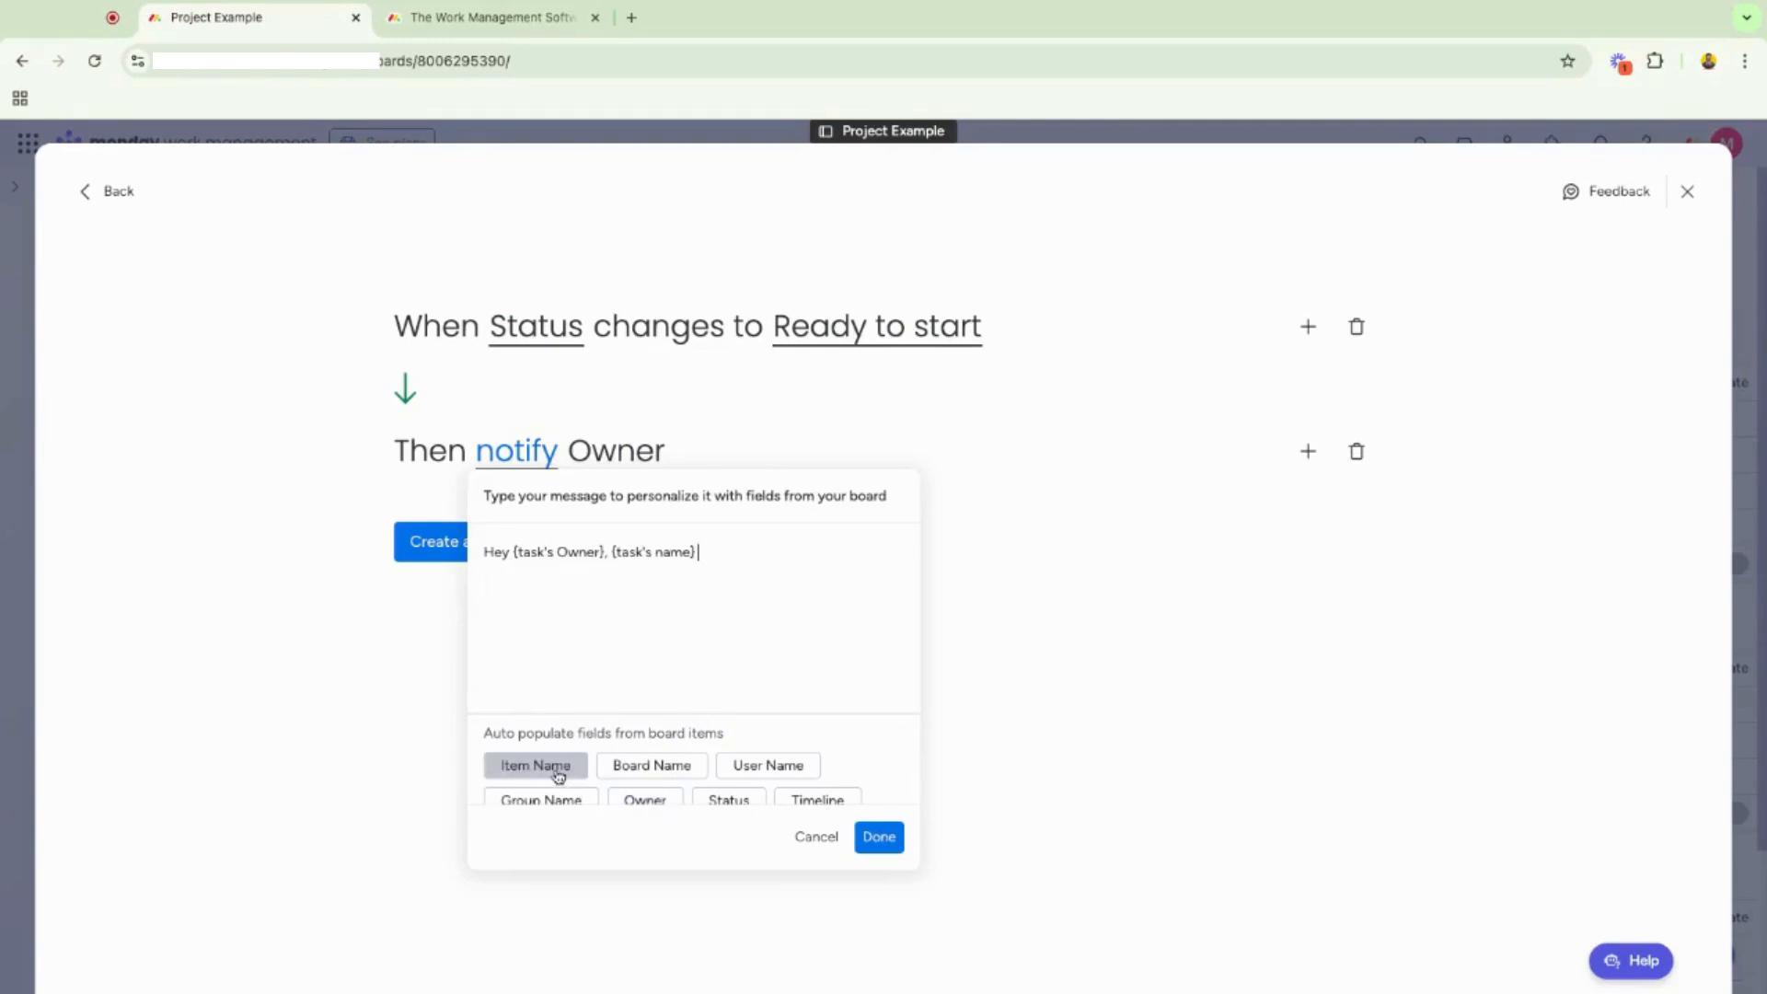
left_click(727, 797)
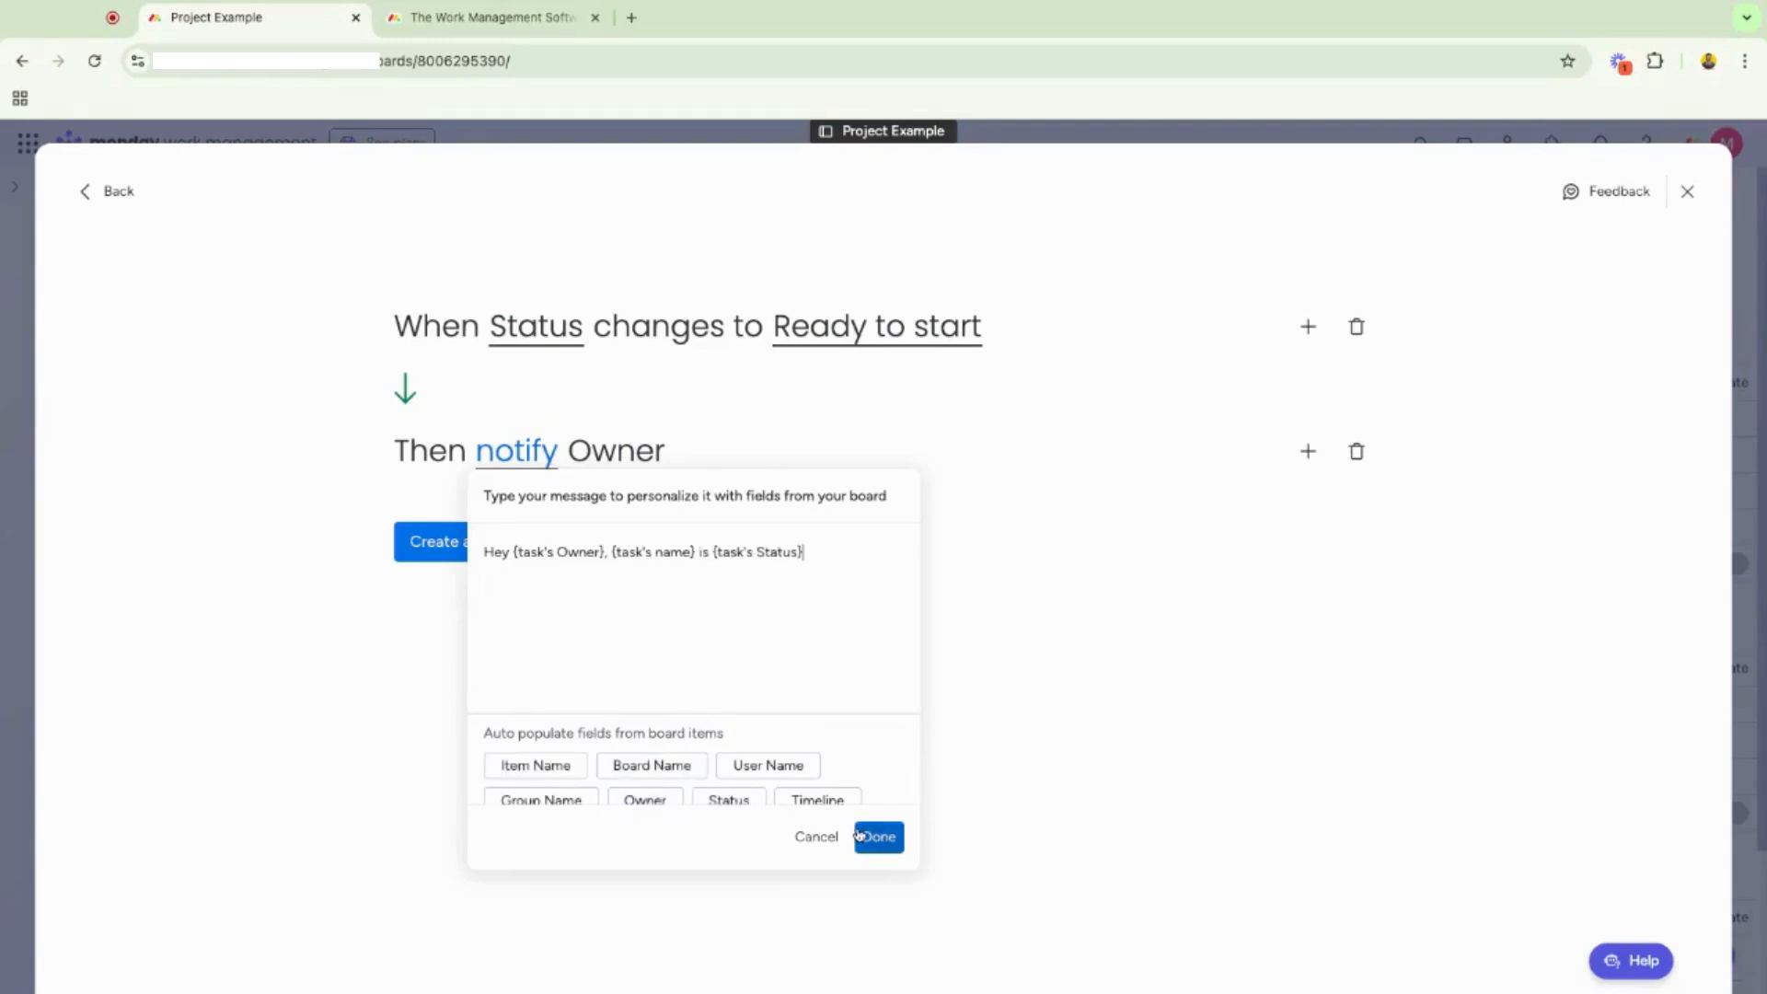
left_click(870, 837)
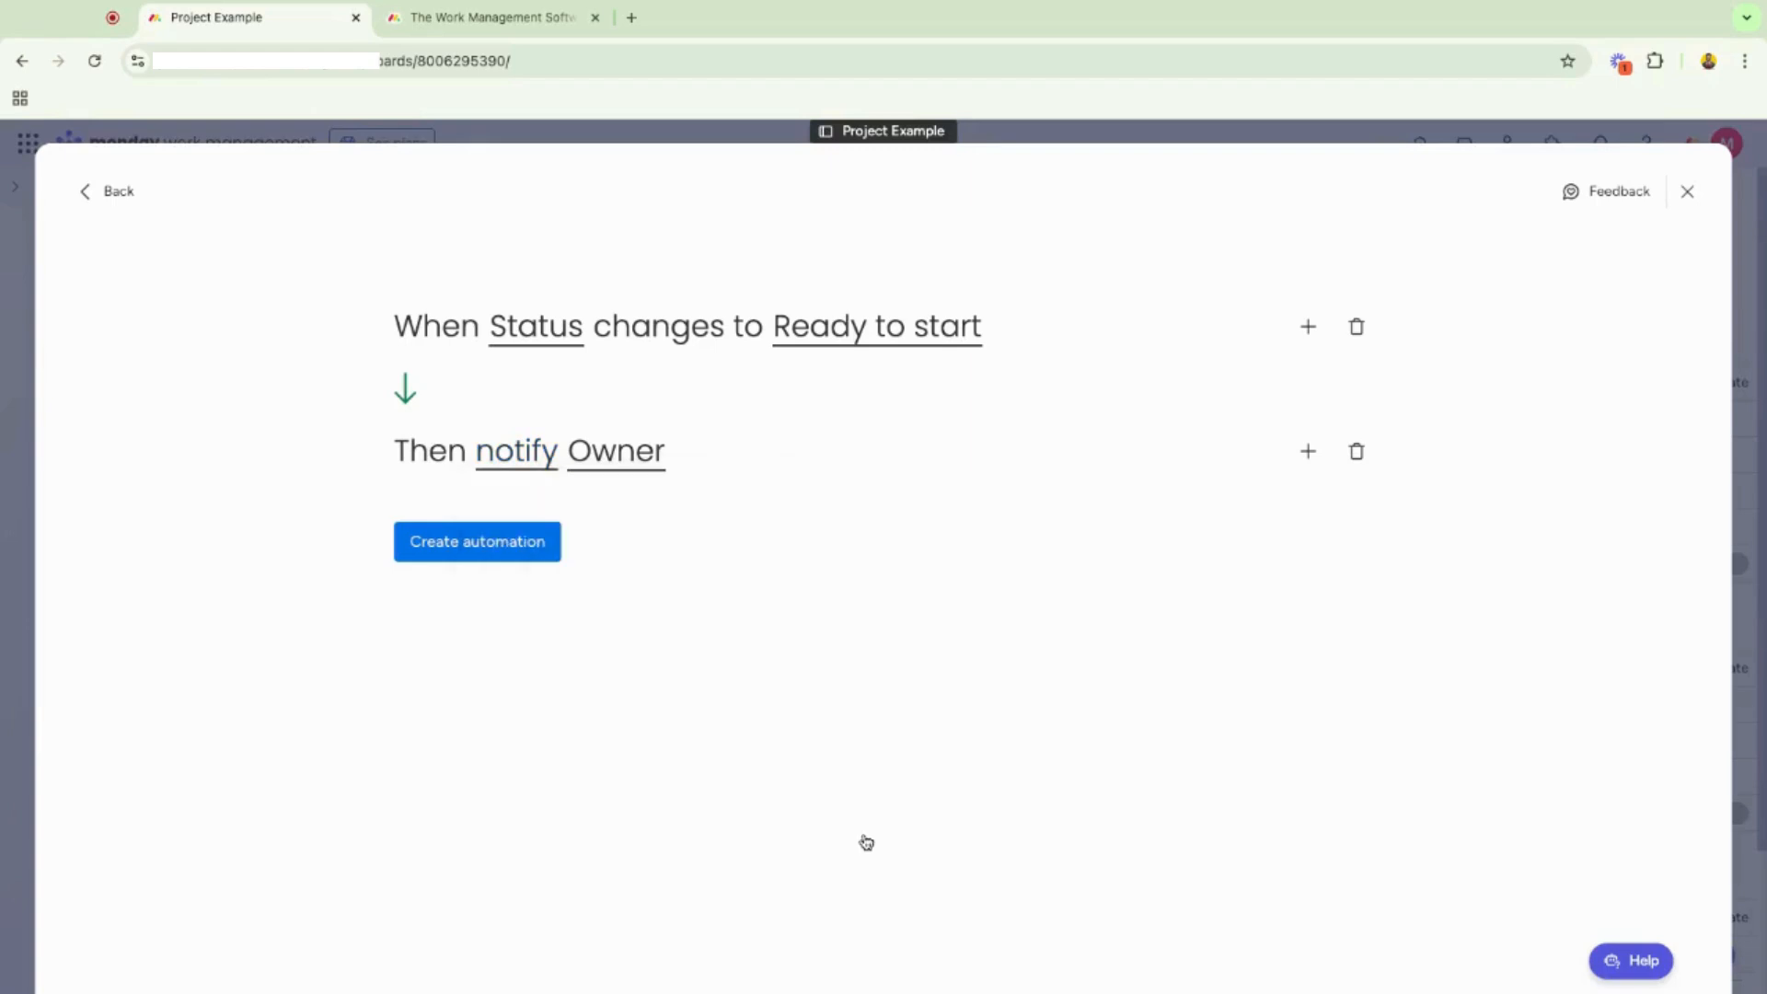
Review the Owner notification message and create the automation for Status changing to "Ready to start".
left_click(530, 462)
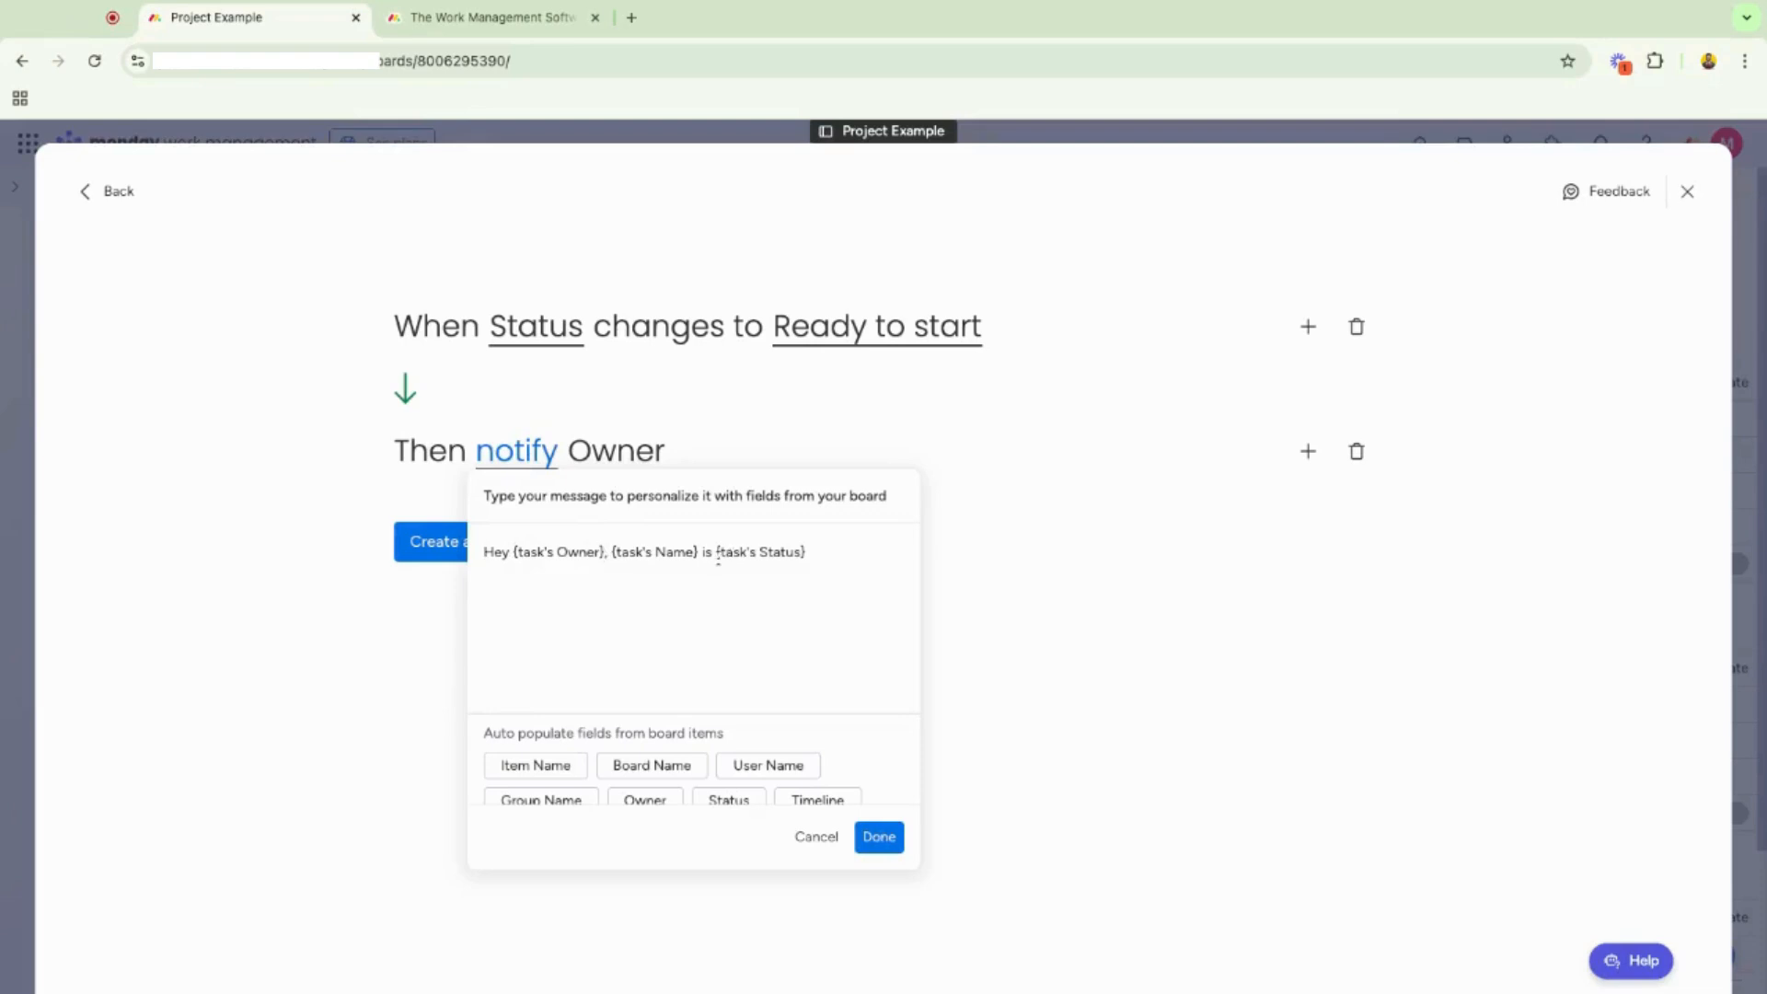
left_click(881, 837)
left_click(486, 546)
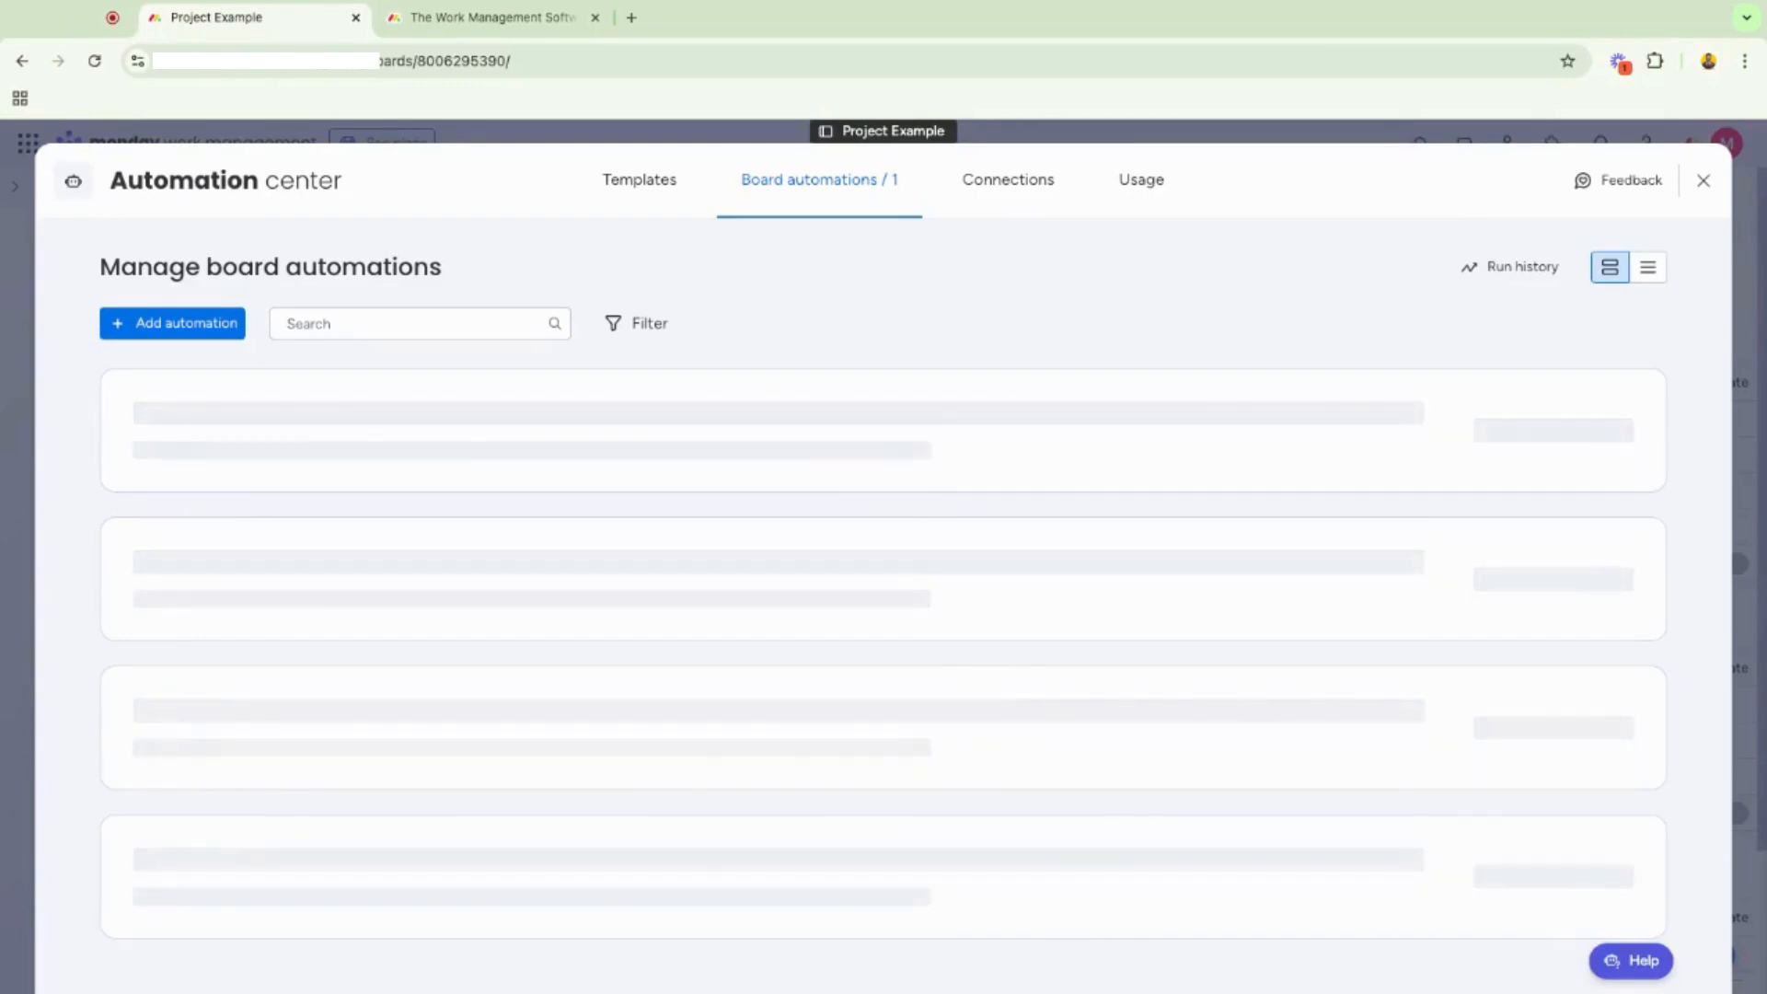
From the Dependencies templates, start the automation that changes a dependency's status, triggered when Status changes to Done.
left_click(650, 190)
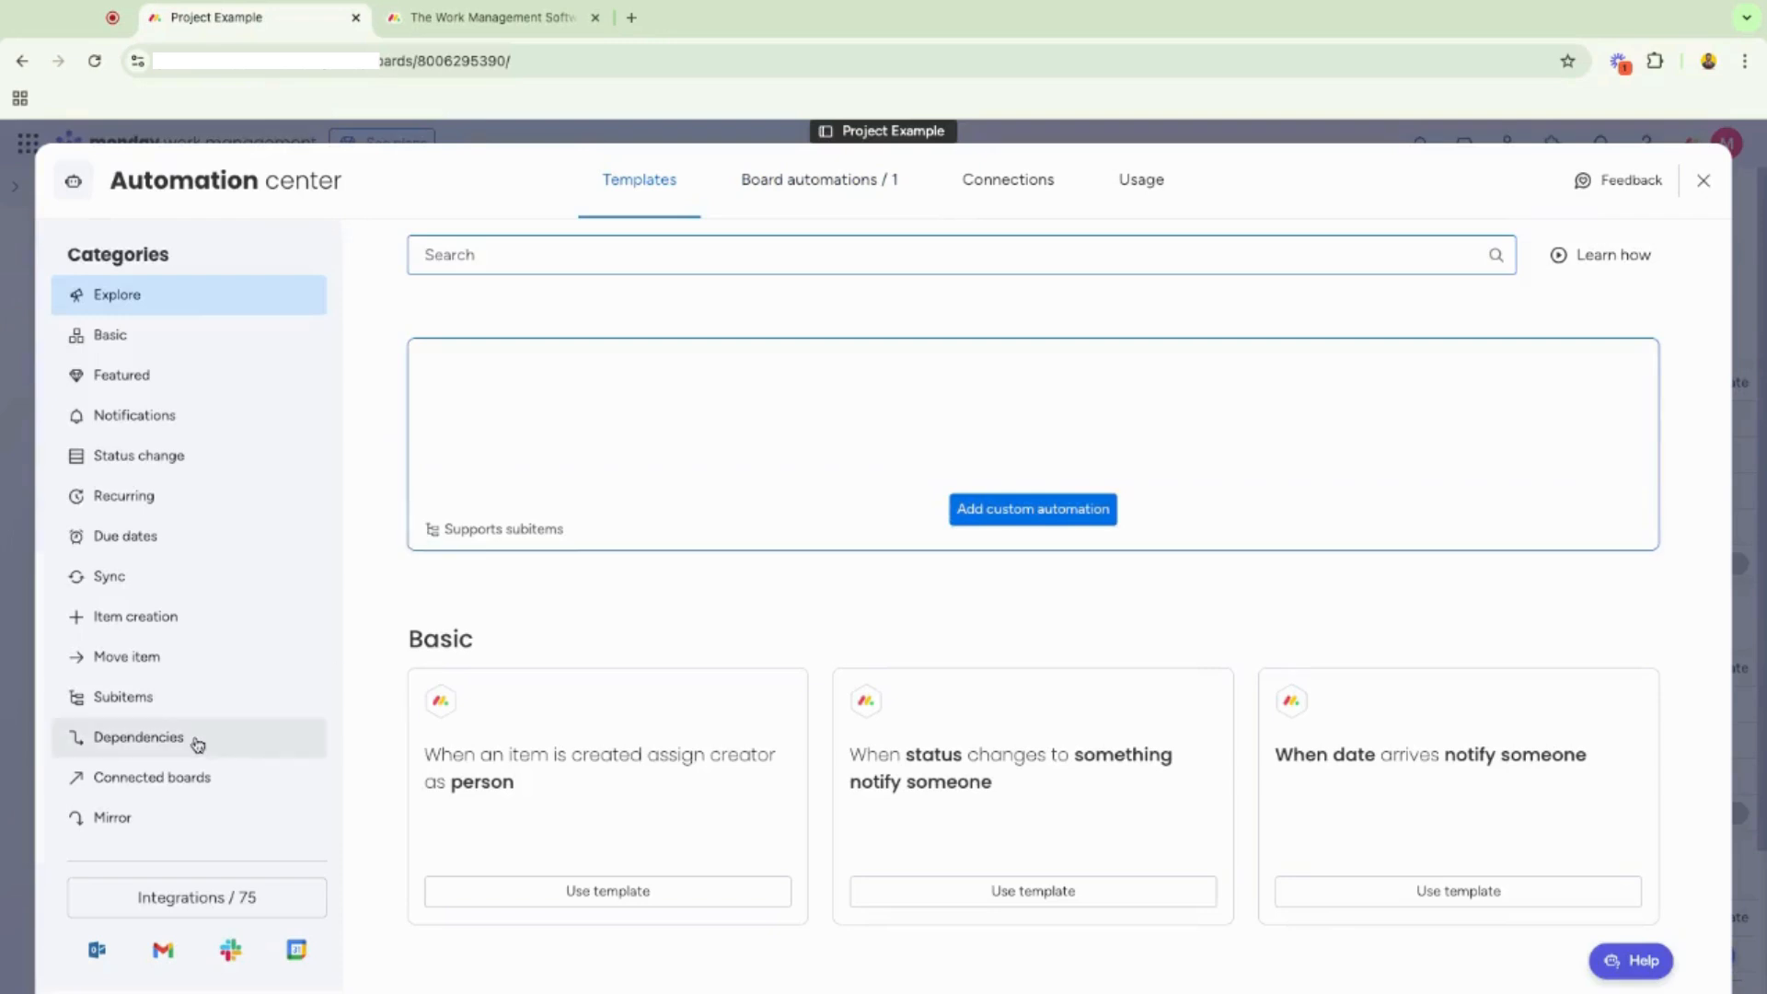
left_click(197, 746)
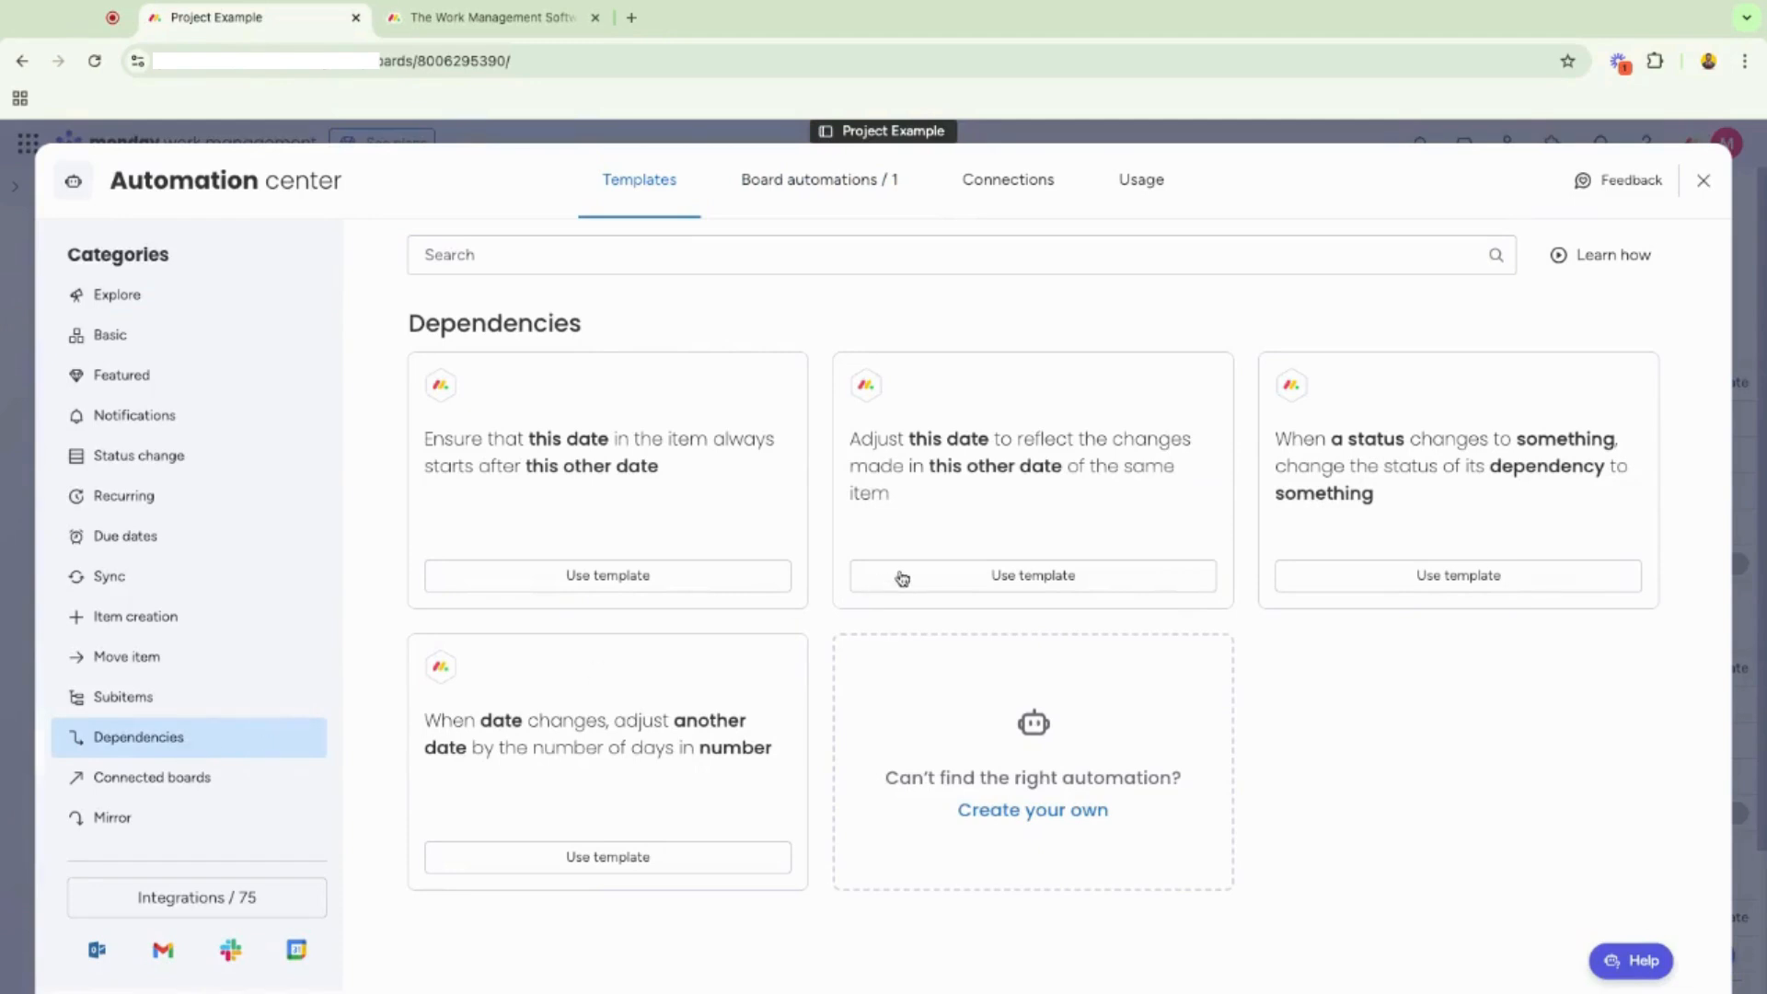
left_click(1398, 585)
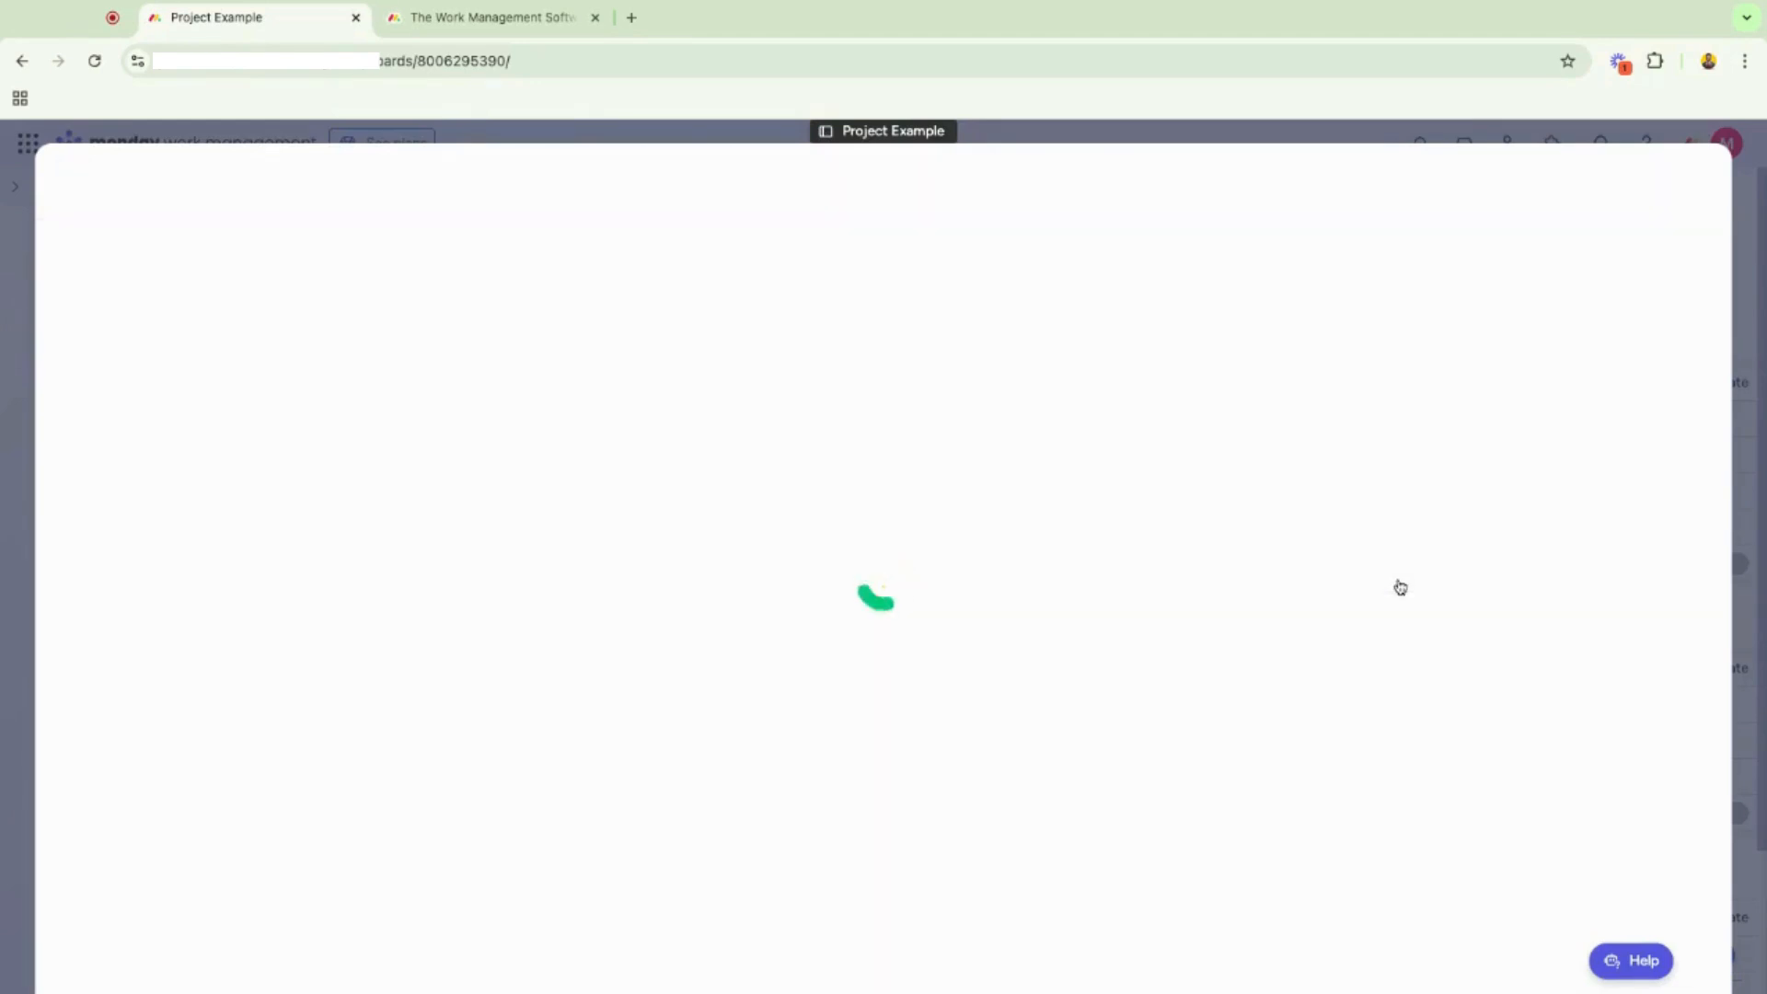
left_click(495, 523)
left_click(504, 621)
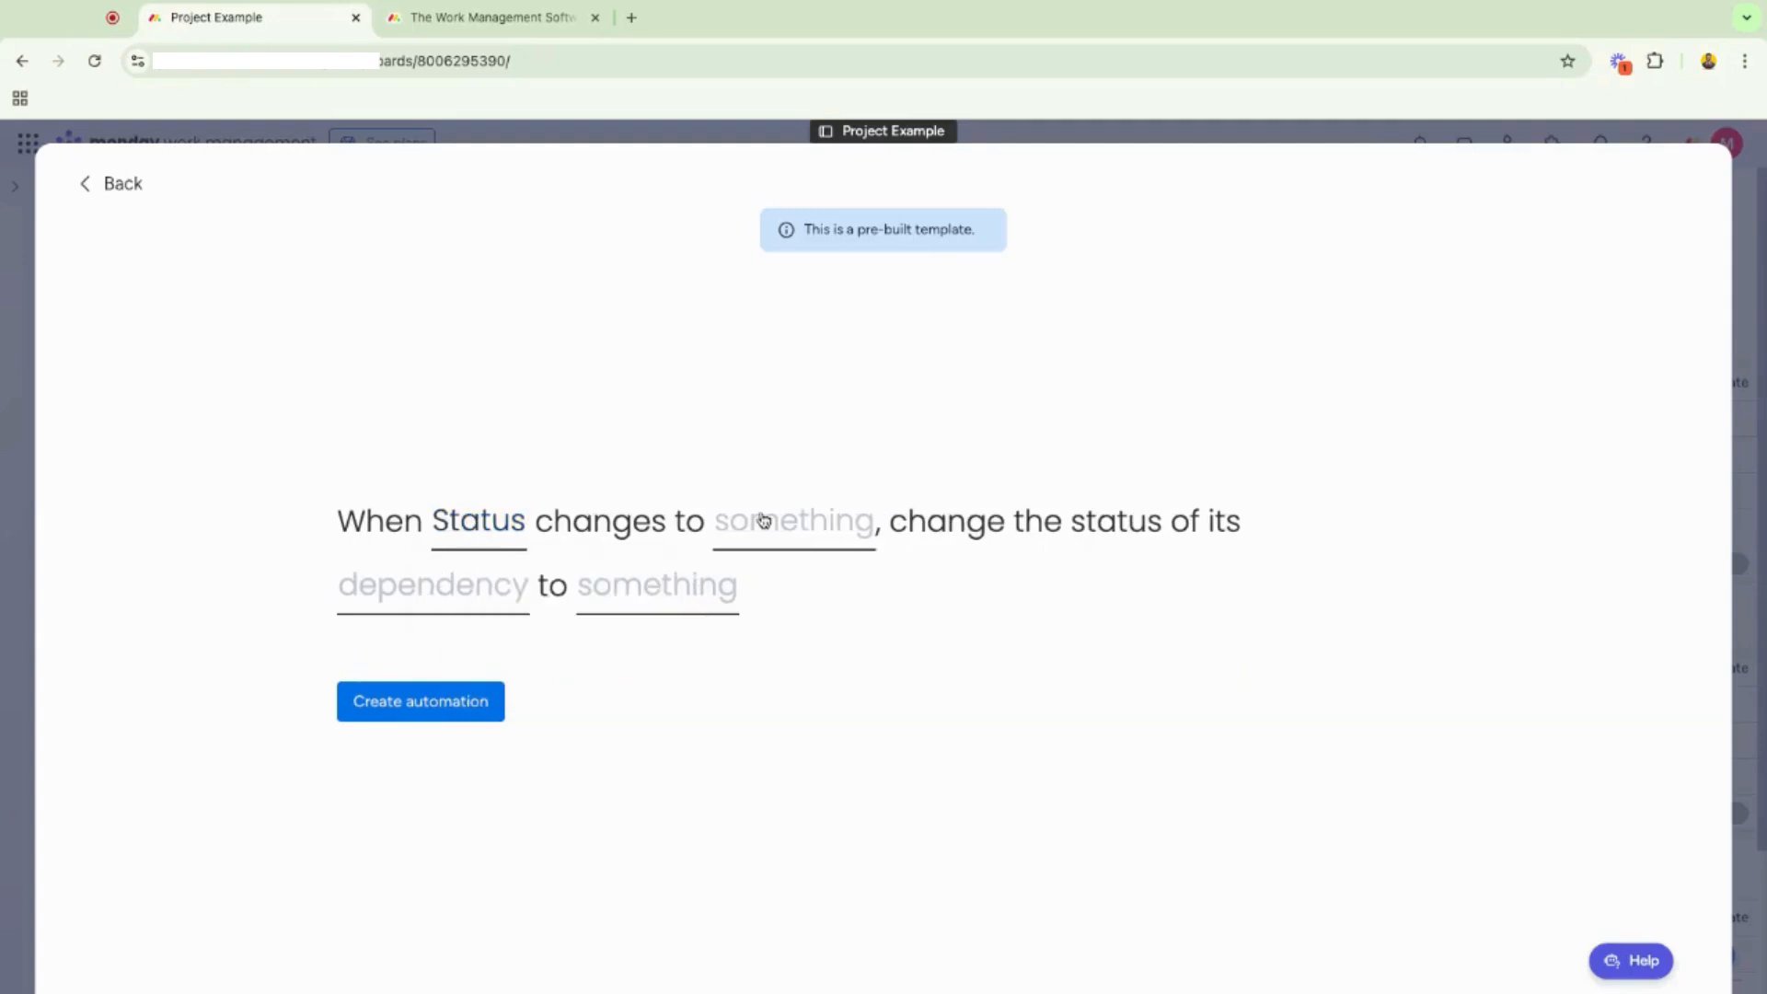
left_click(764, 521)
scroll(776, 663, "down", 1)
left_click(777, 646)
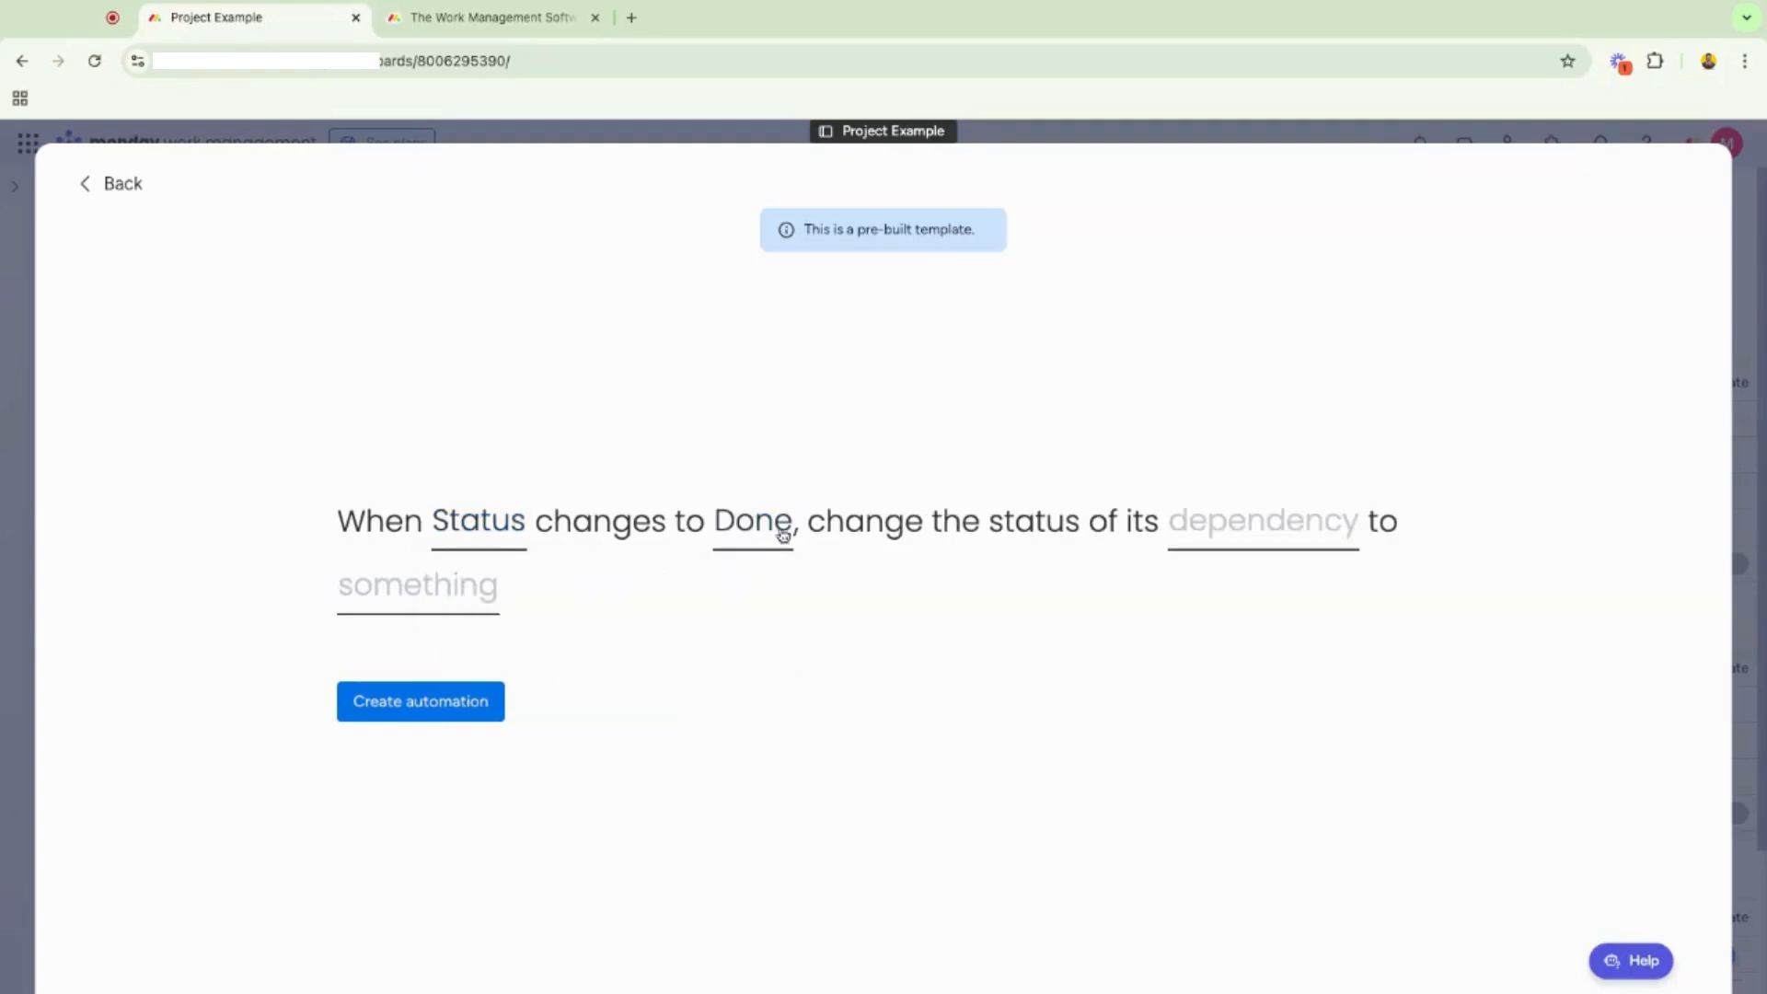
Have the automation set the status of the item's Dependency to "Ready to start" and create it.
left_click(1226, 527)
left_click(1248, 612)
left_click(477, 592)
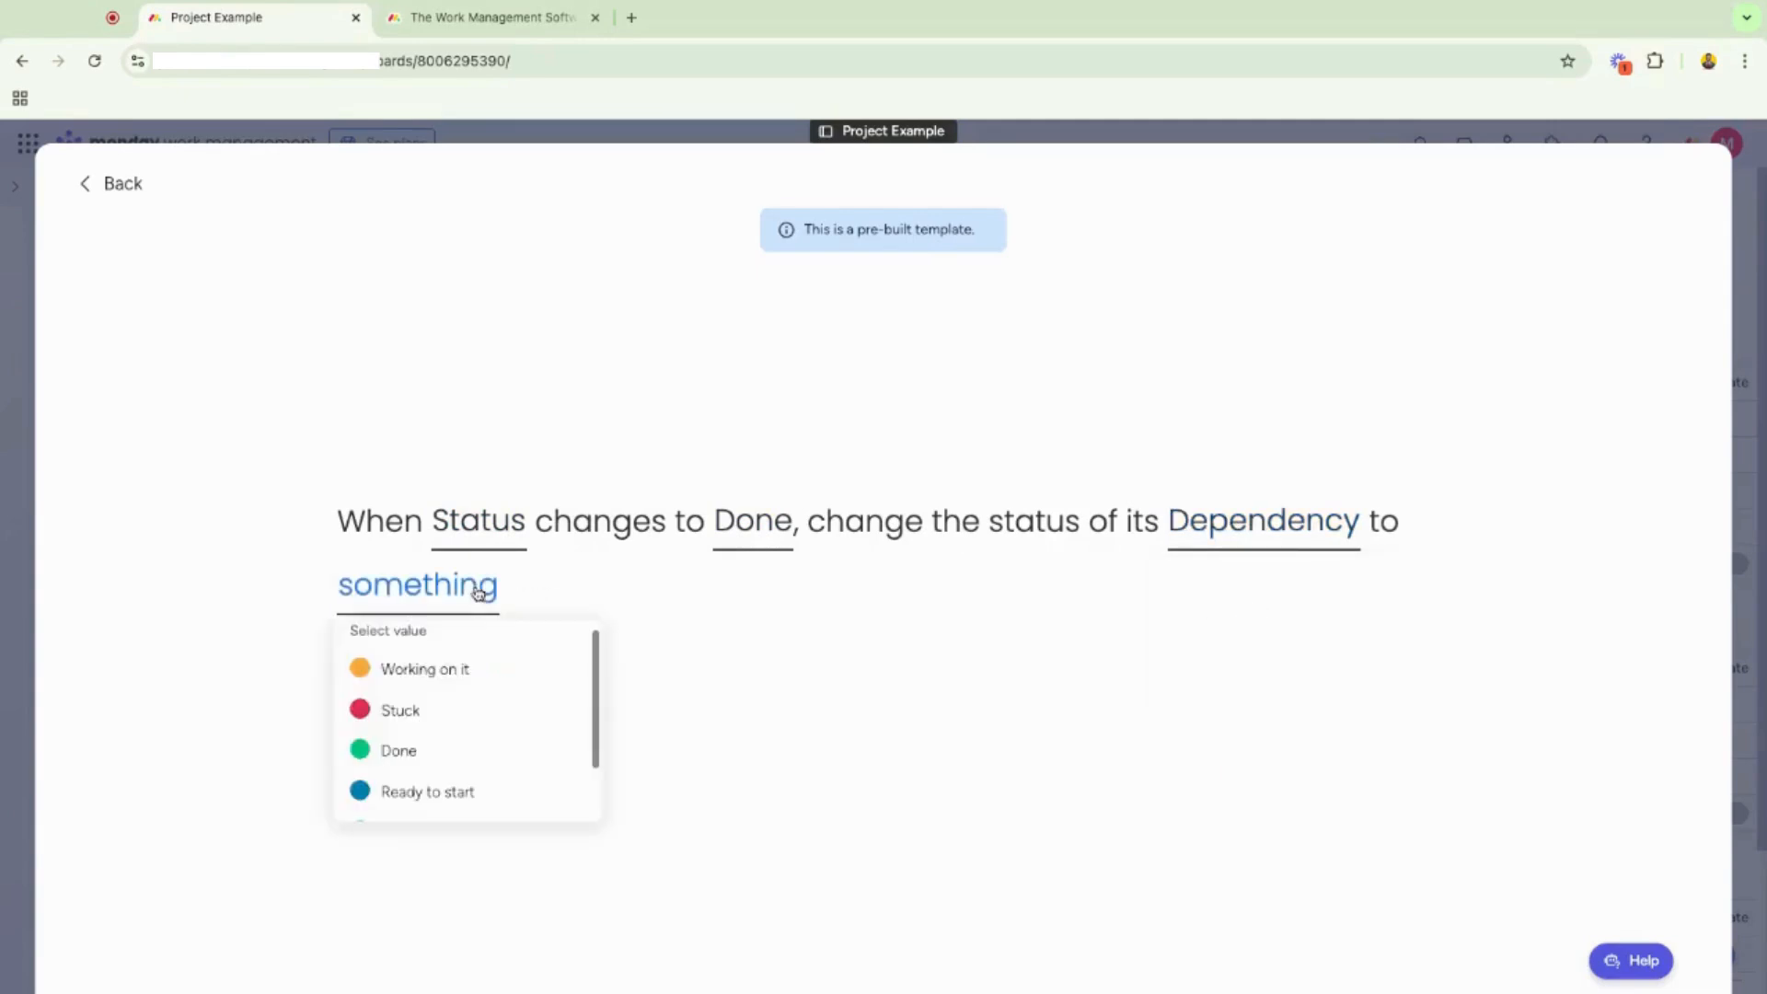
scroll(433, 780, "down", 1)
left_click(455, 741)
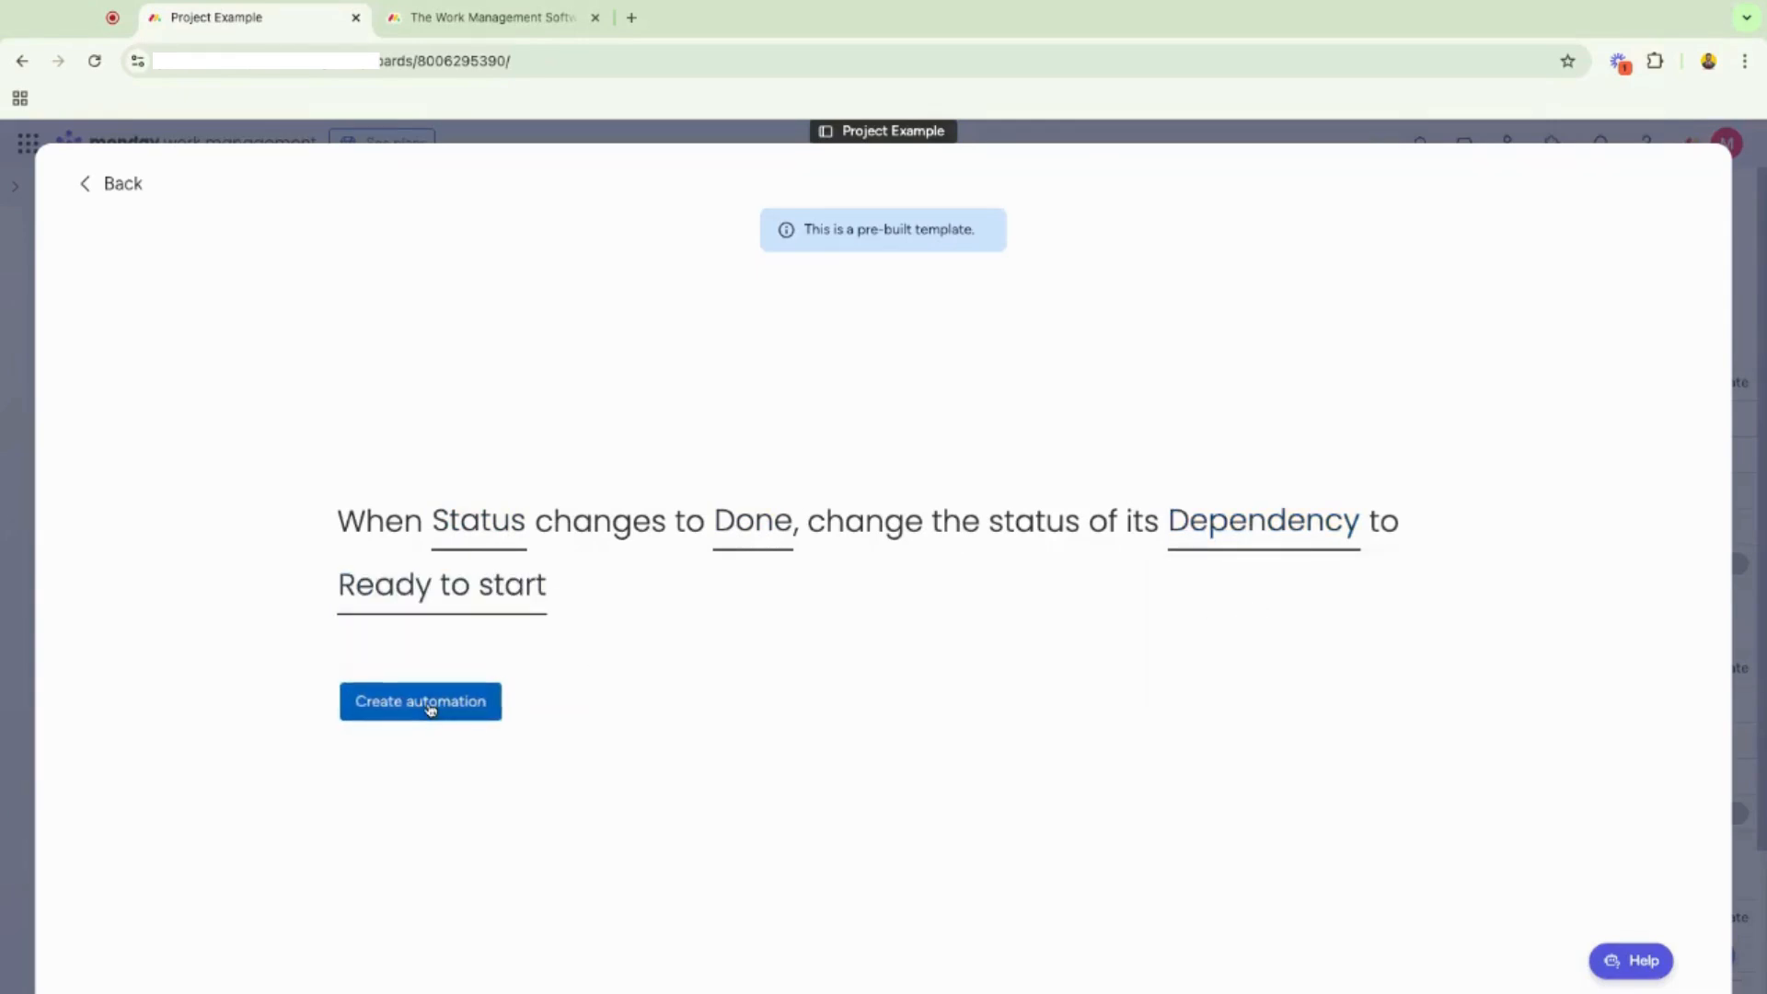
left_click(427, 703)
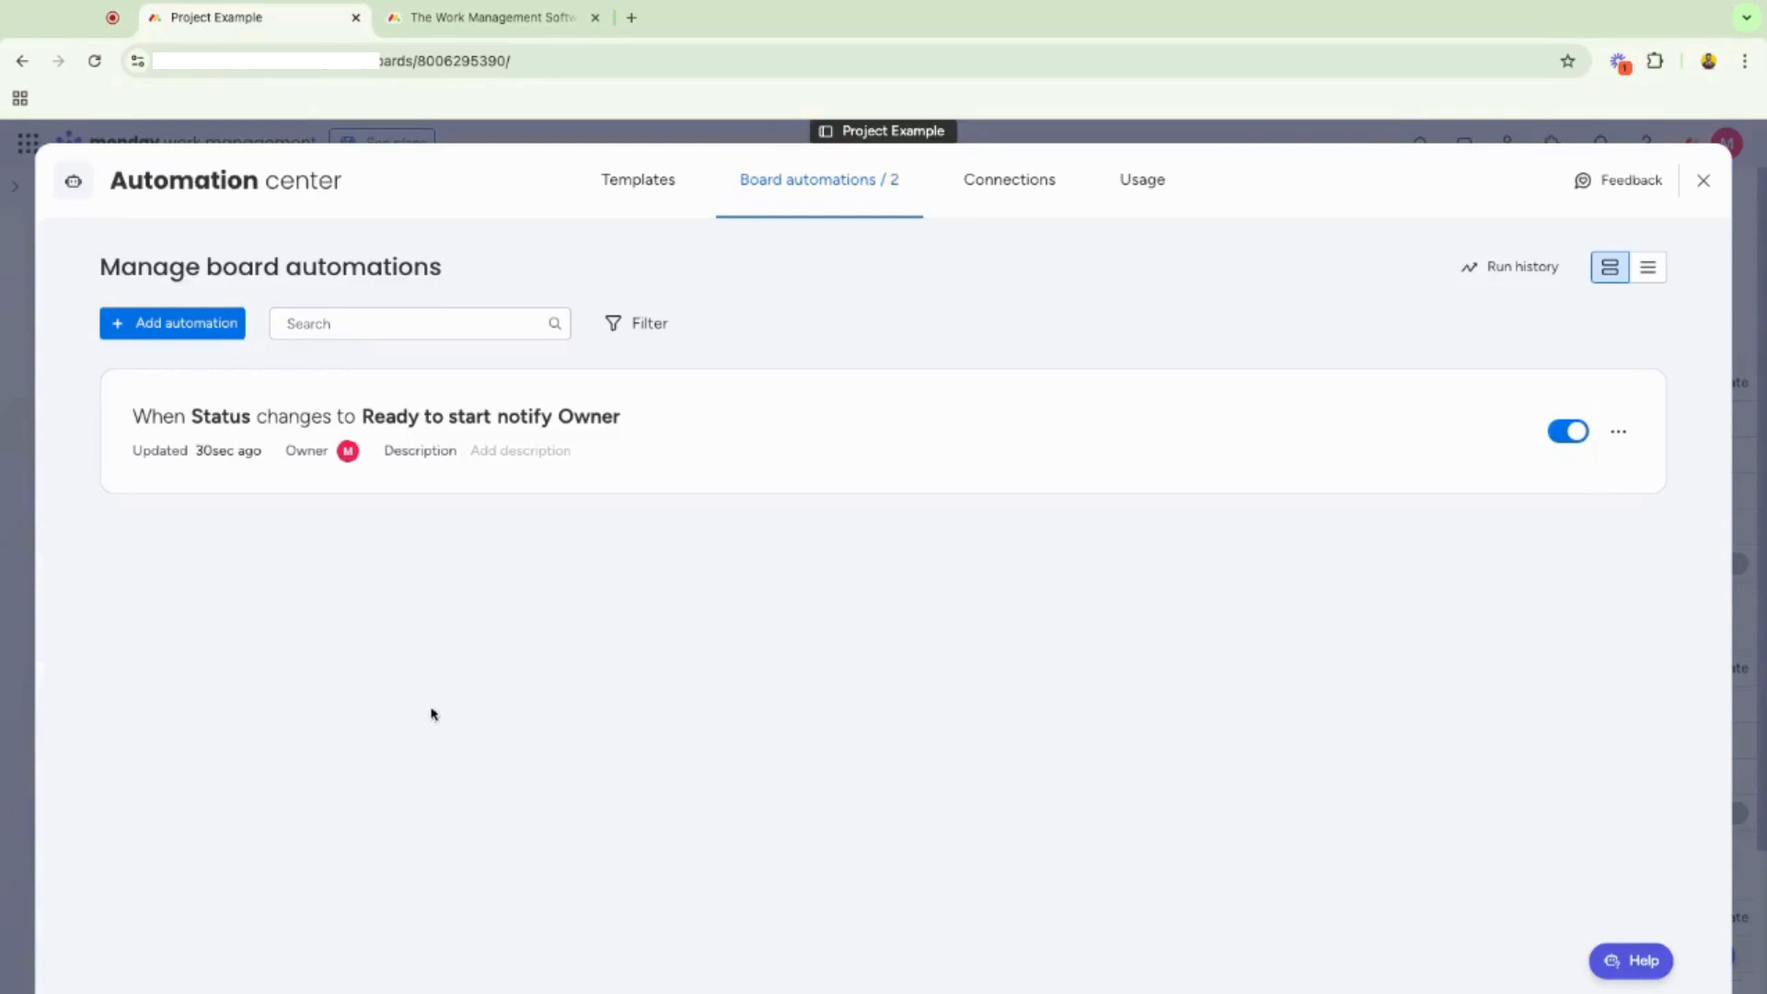
Search the automation templates for time tracking and use the one that starts and stops time tracking on status changes.
left_click(644, 181)
type("t")
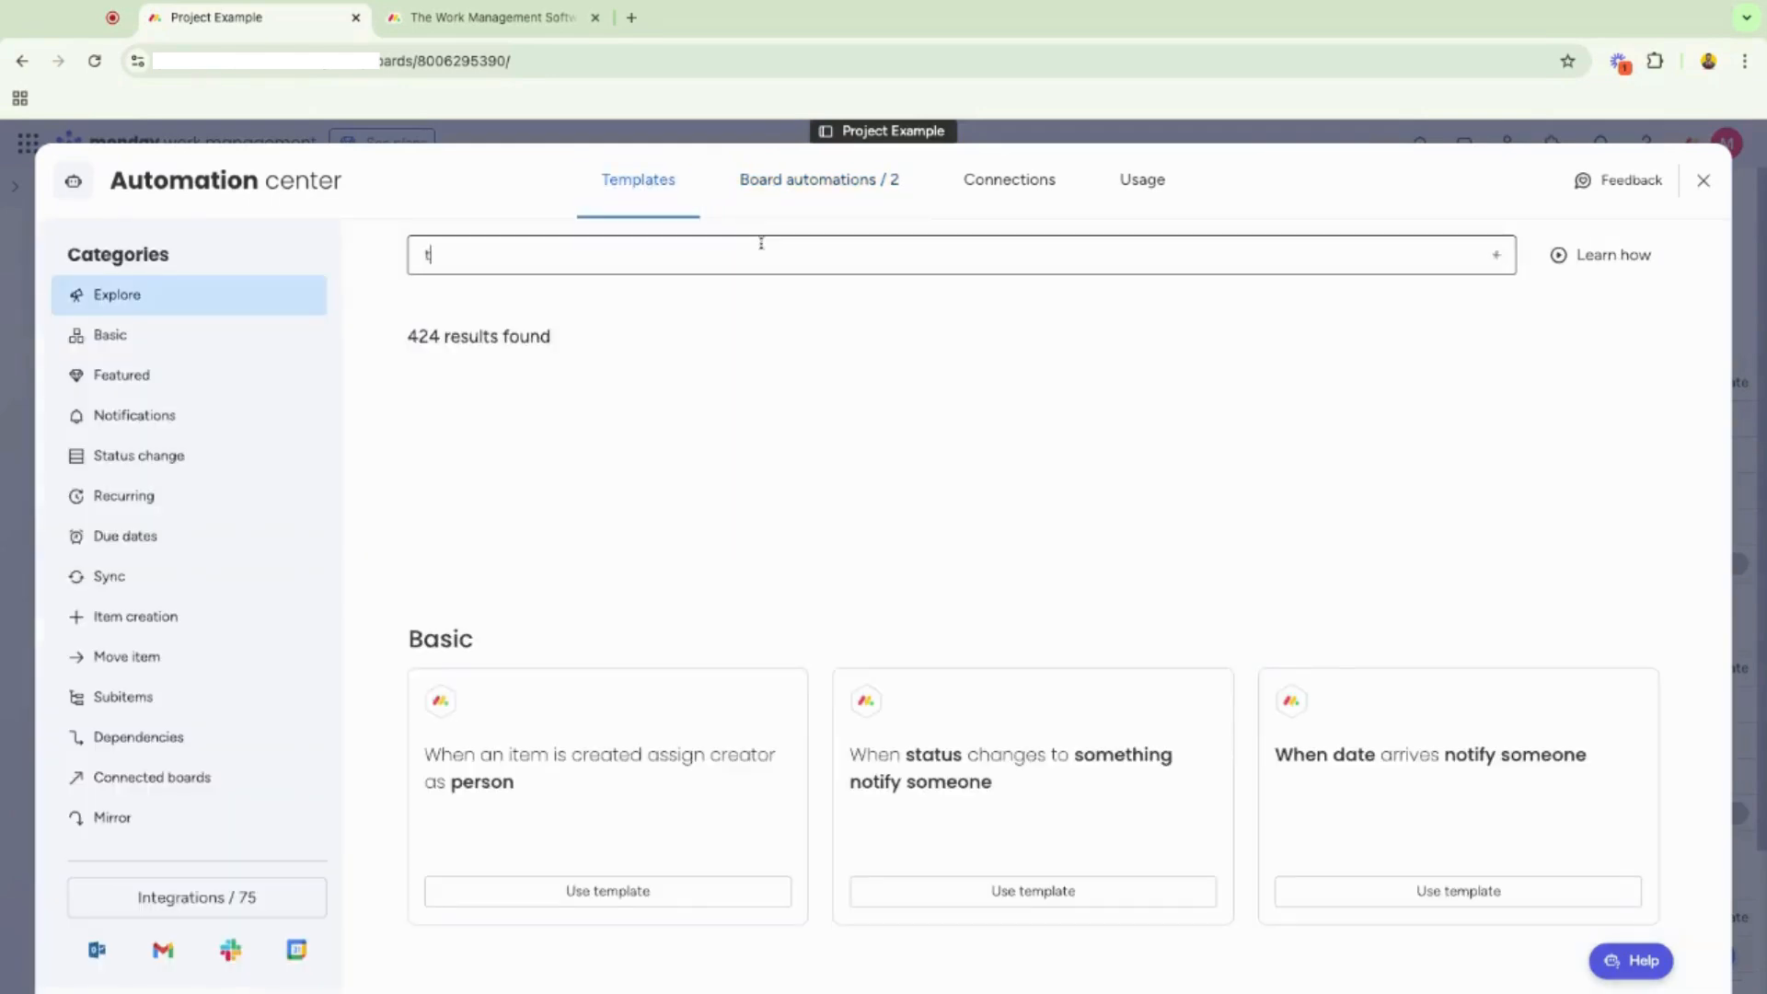
type("imetrackin")
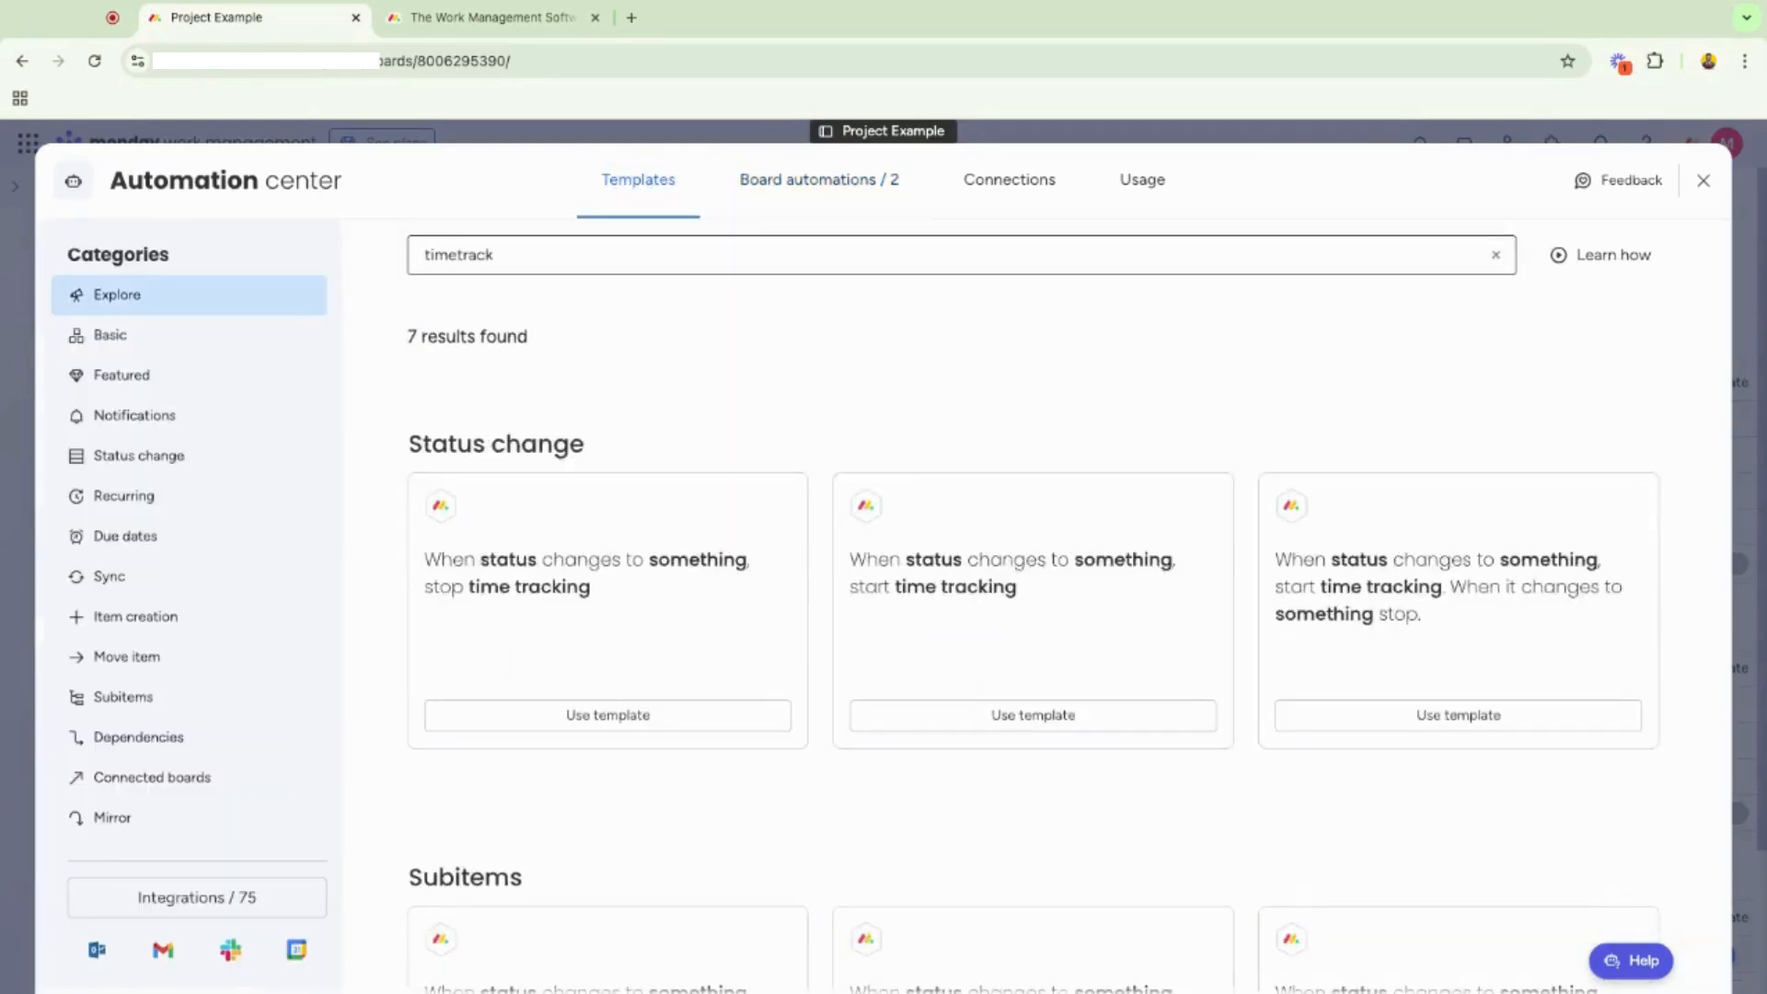
key("BackSpace")
key("BackSpace")
key("BackSpace")
key("BackSpace")
key("BackSpace")
type("trackin")
left_click(1440, 714)
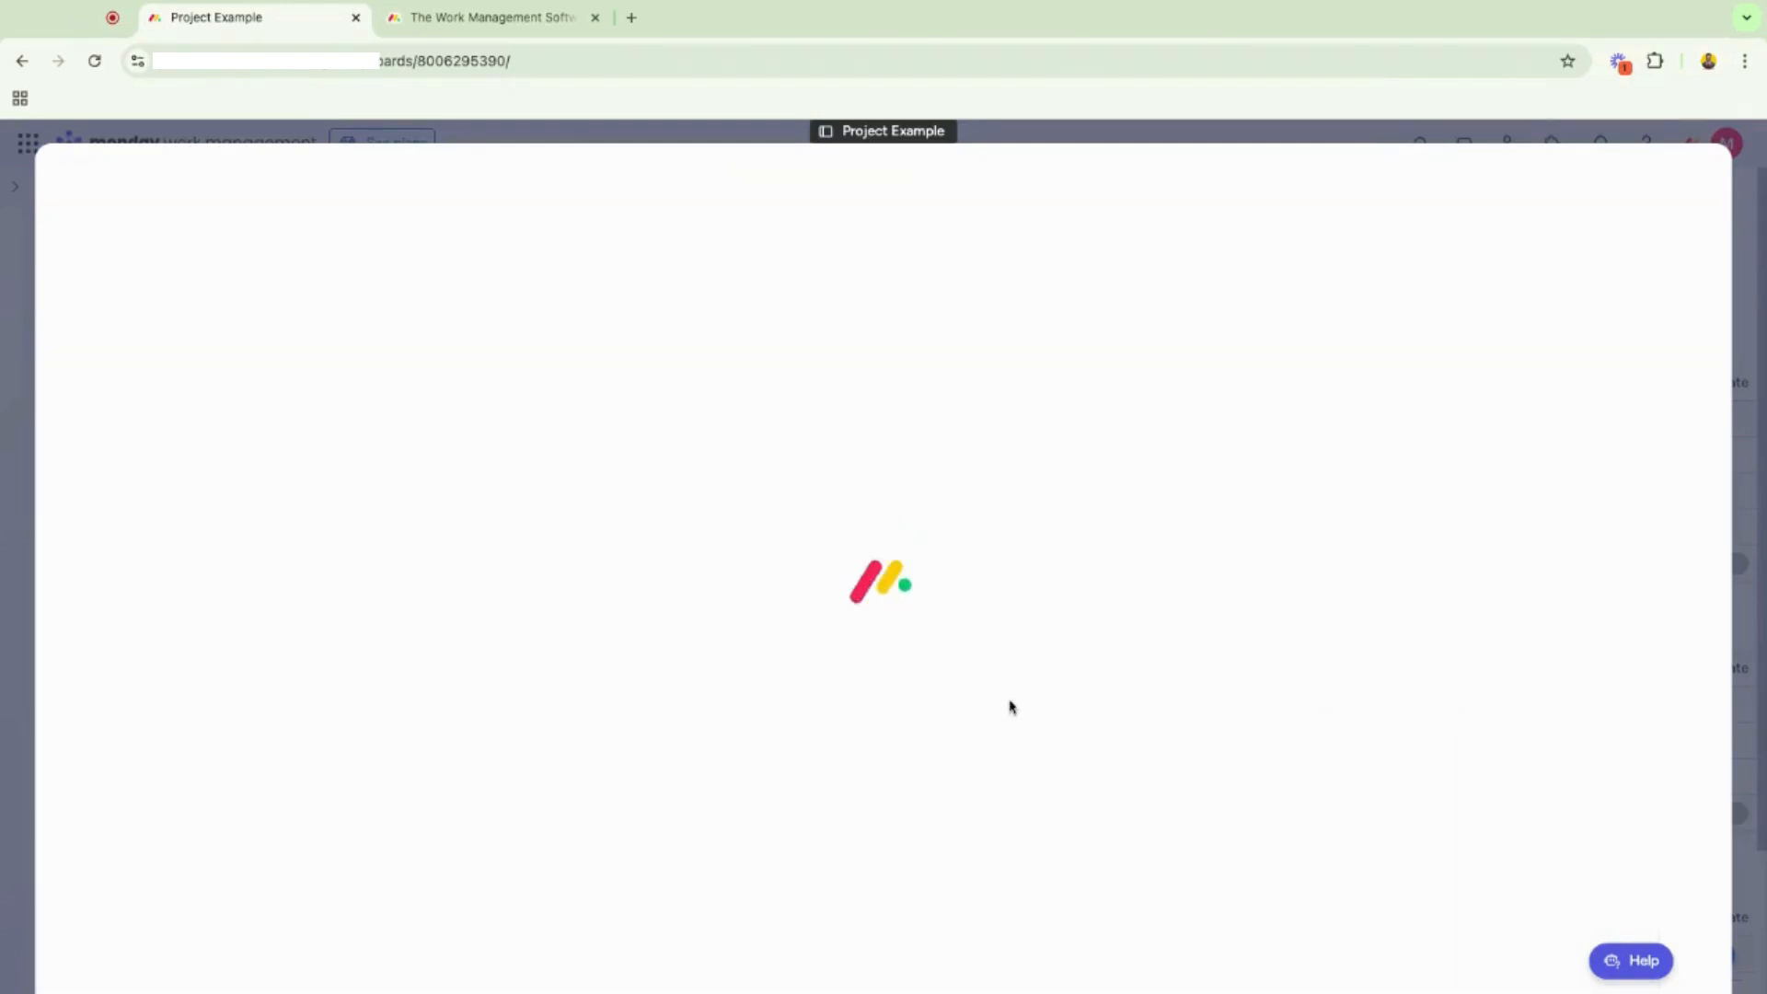
Set the time tracking automation's start trigger to the Status column changing to "Ready to start".
left_click(443, 513)
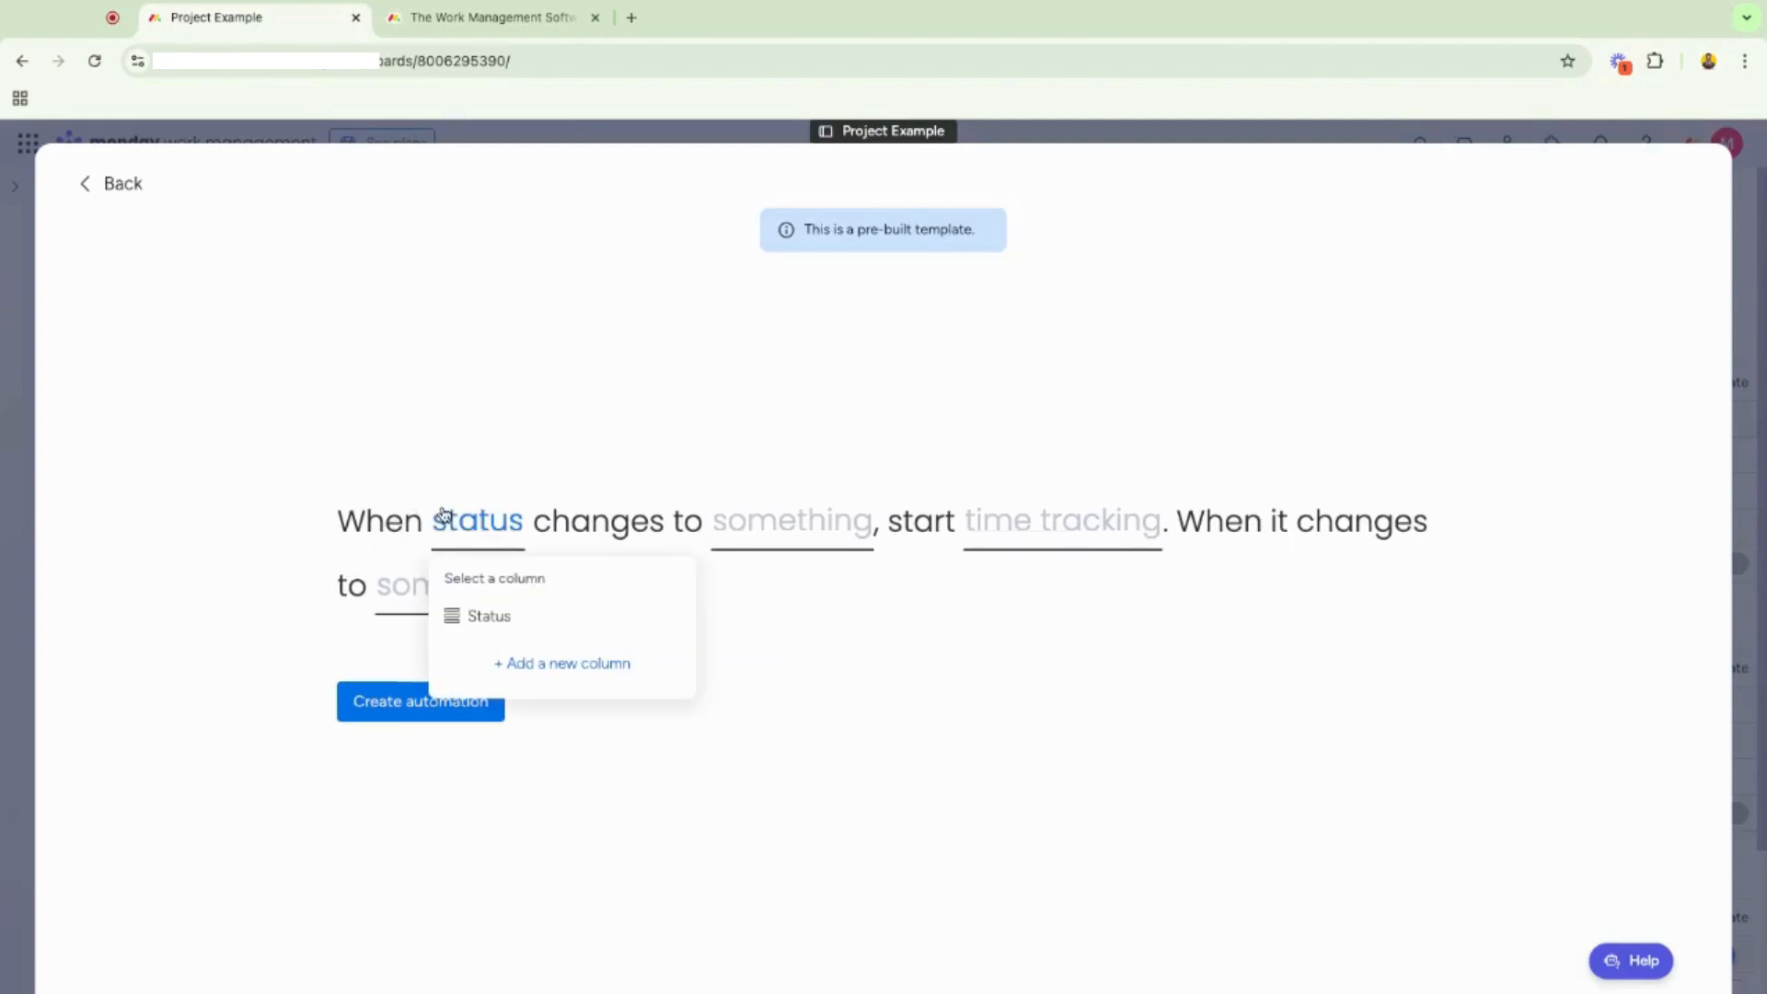
left_click(492, 613)
left_click(751, 521)
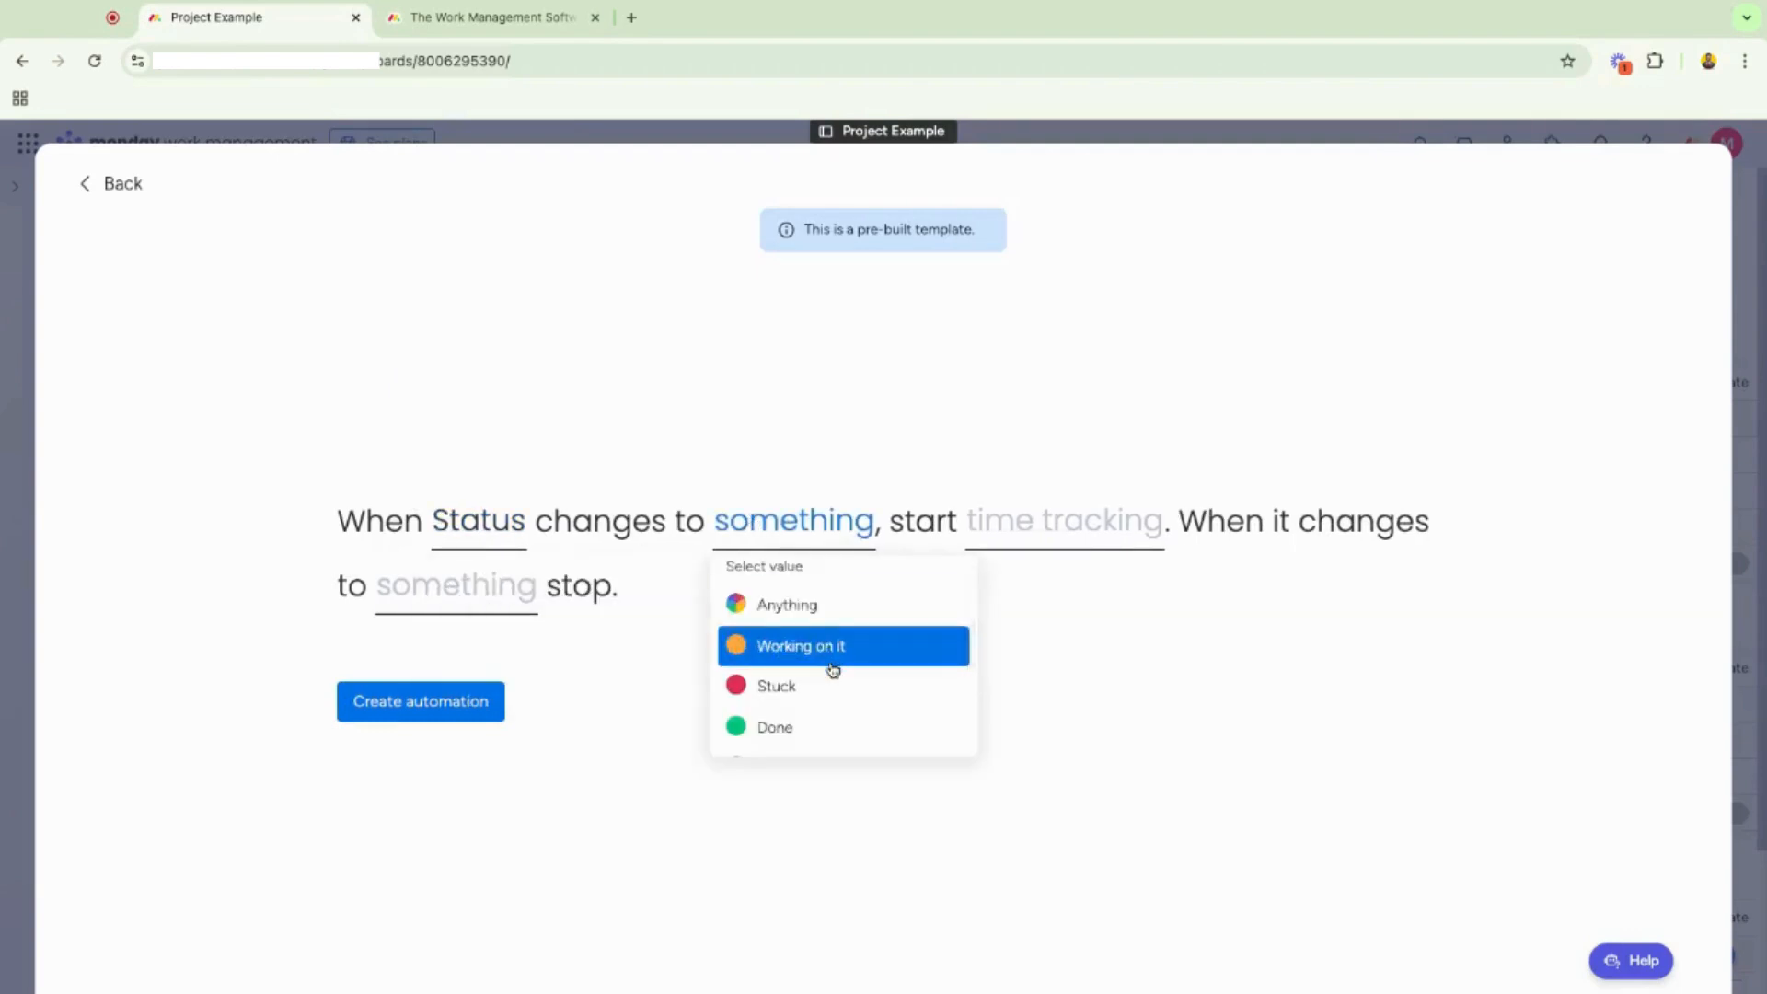
scroll(832, 666, "down", 2)
left_click(836, 706)
Have the automation run the Time tracking column, stop it when the status changes to Done, and create it.
left_click(1101, 543)
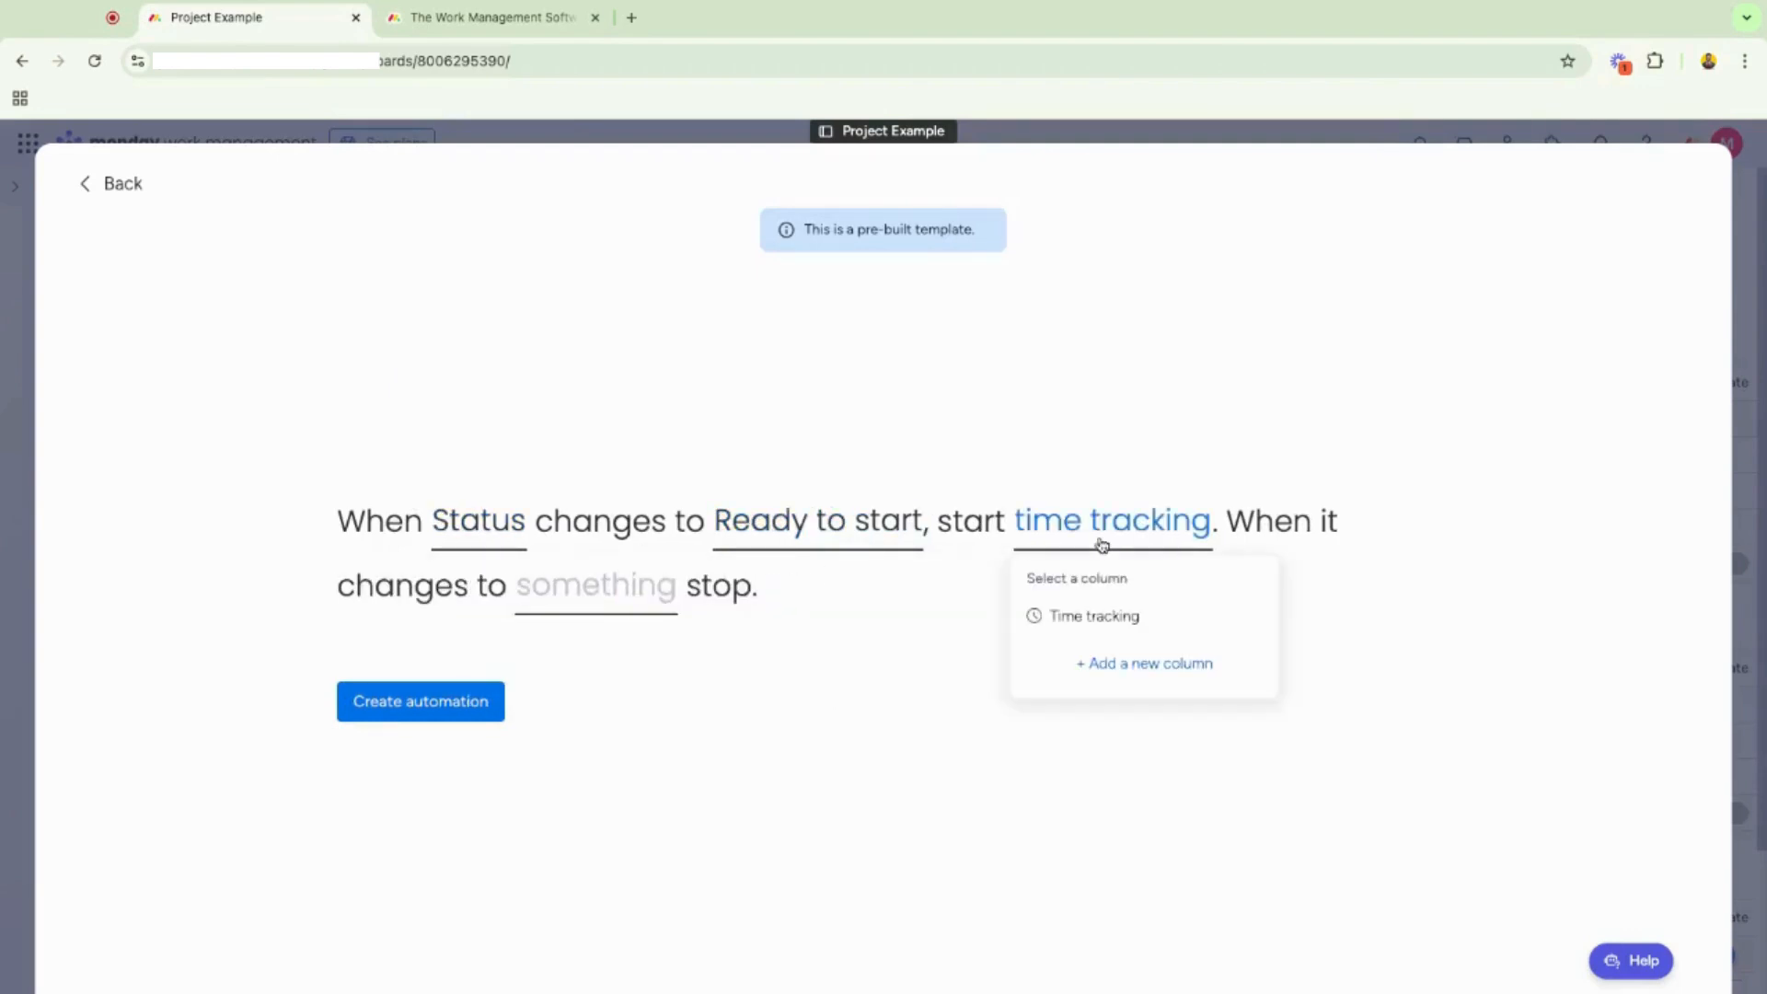
left_click(1086, 614)
left_click(663, 600)
scroll(596, 760, "down", 1)
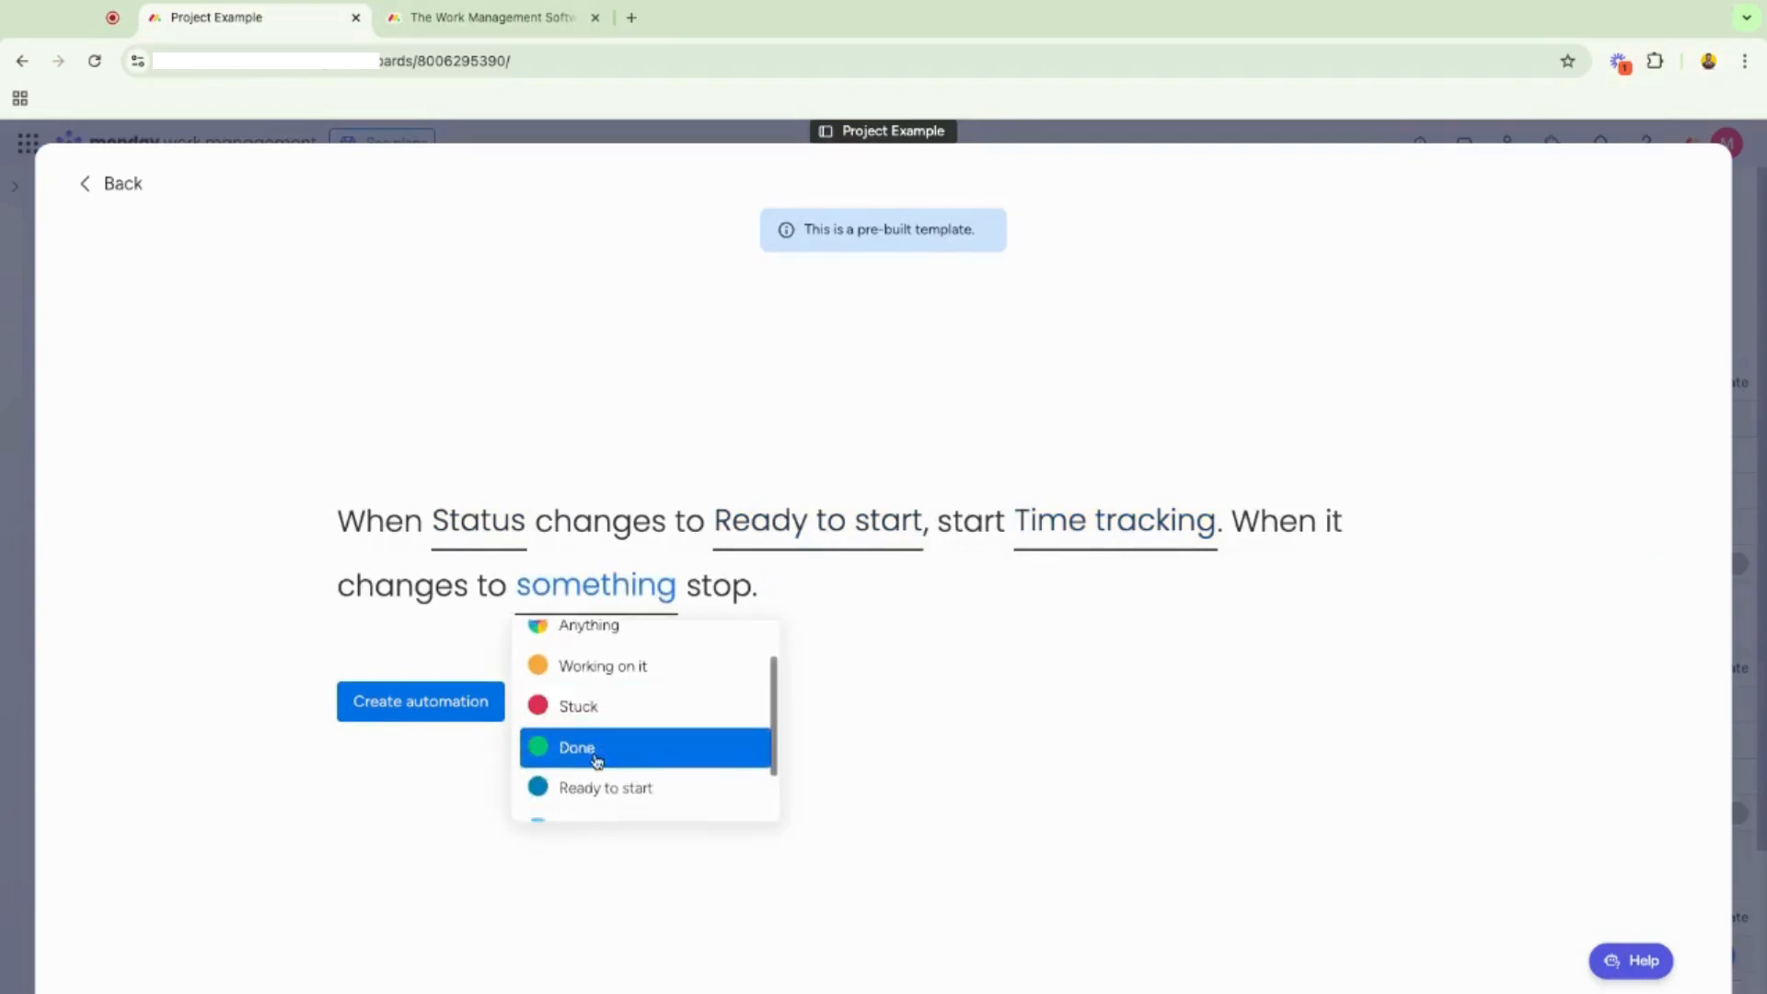
left_click(596, 760)
left_click(456, 714)
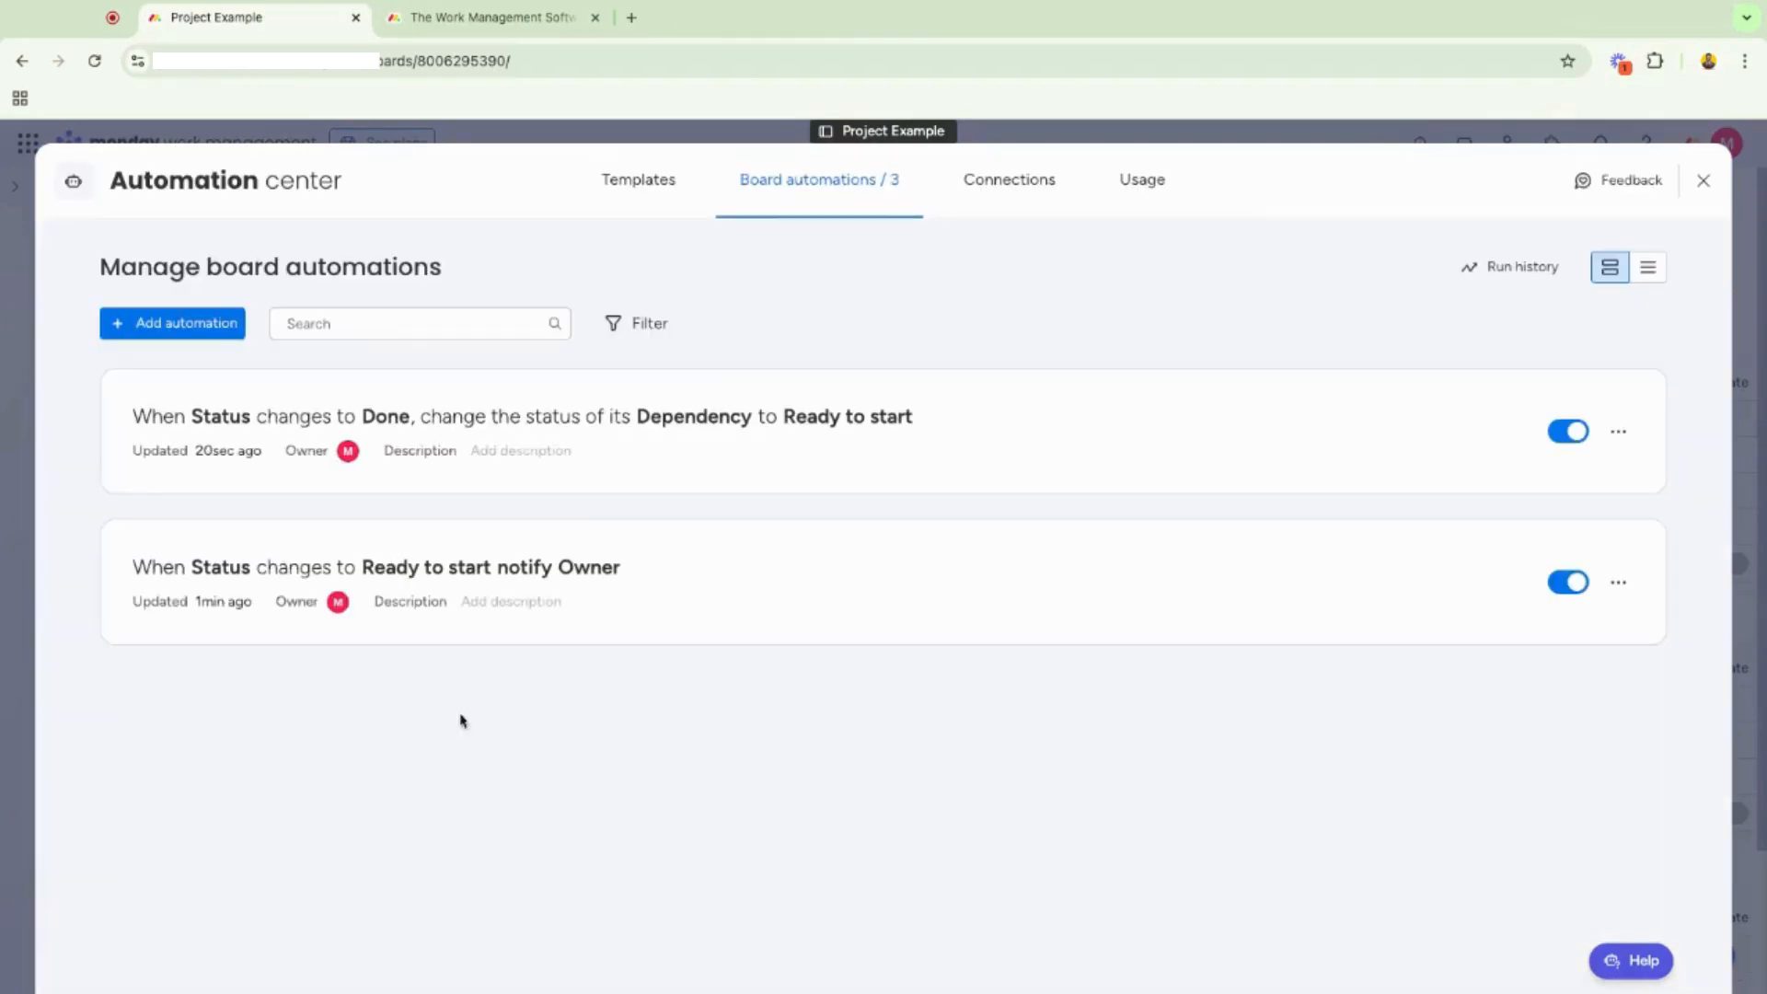
Start a custom automation that sets a date to today when a status changes to something.
left_click(186, 335)
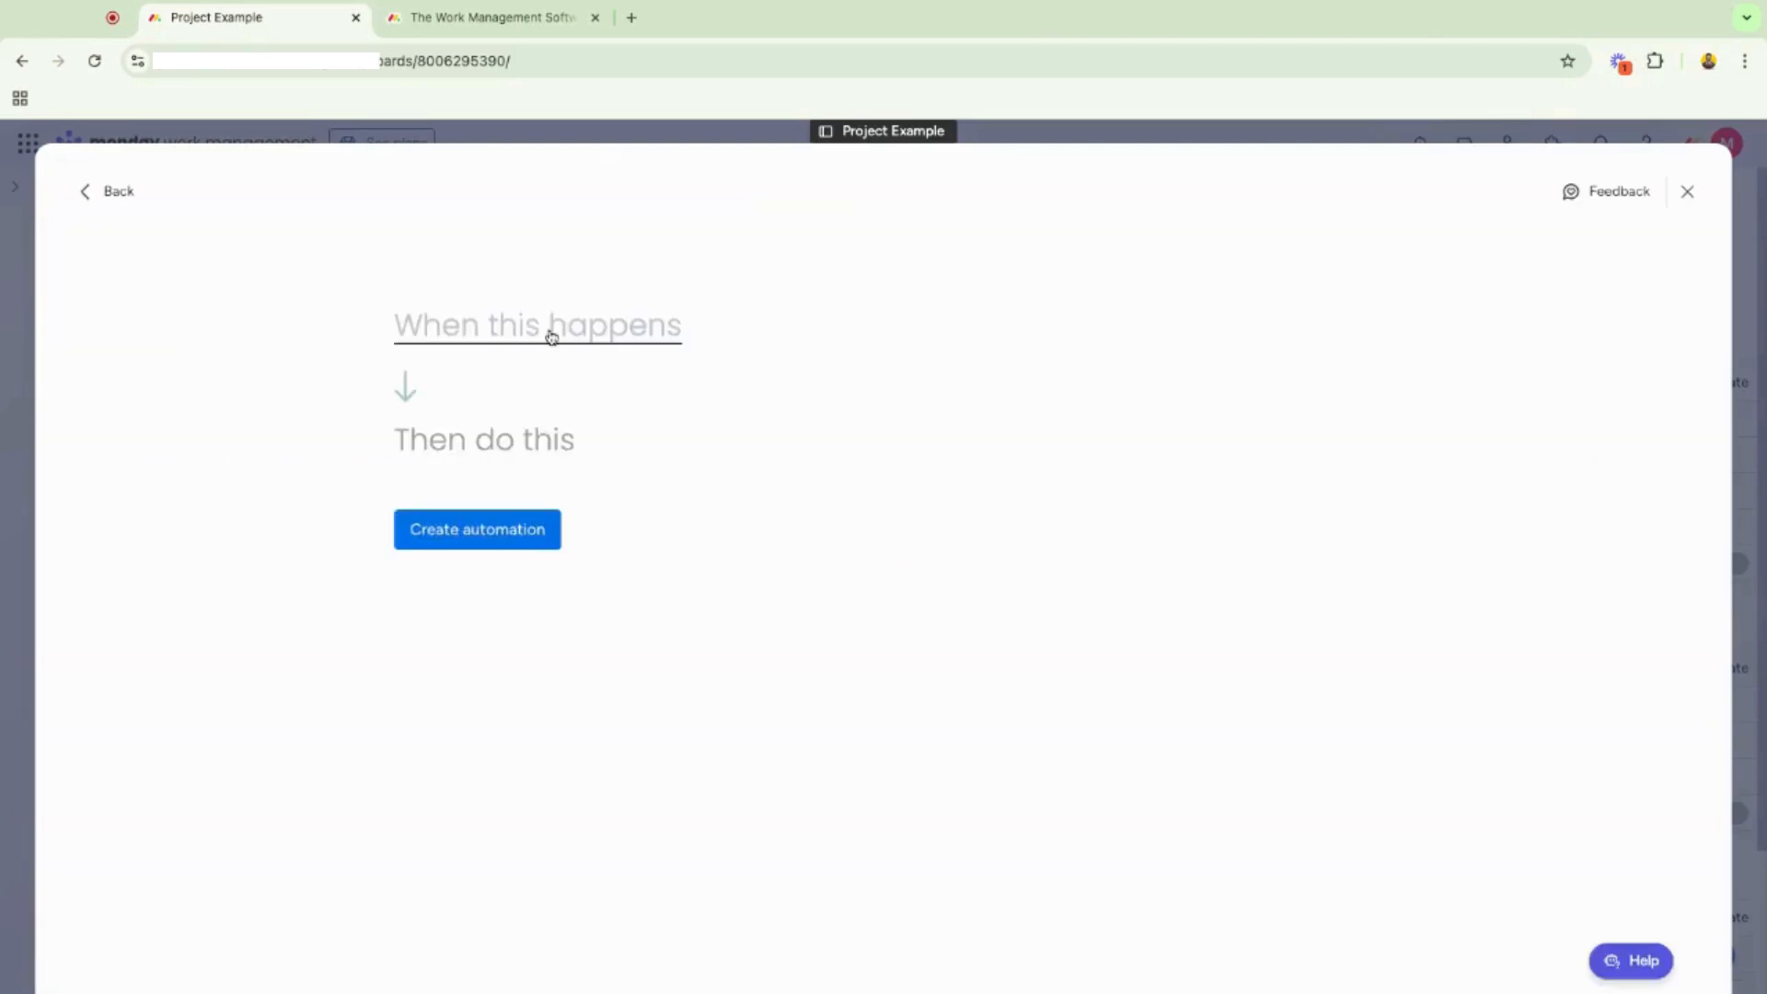
left_click(551, 337)
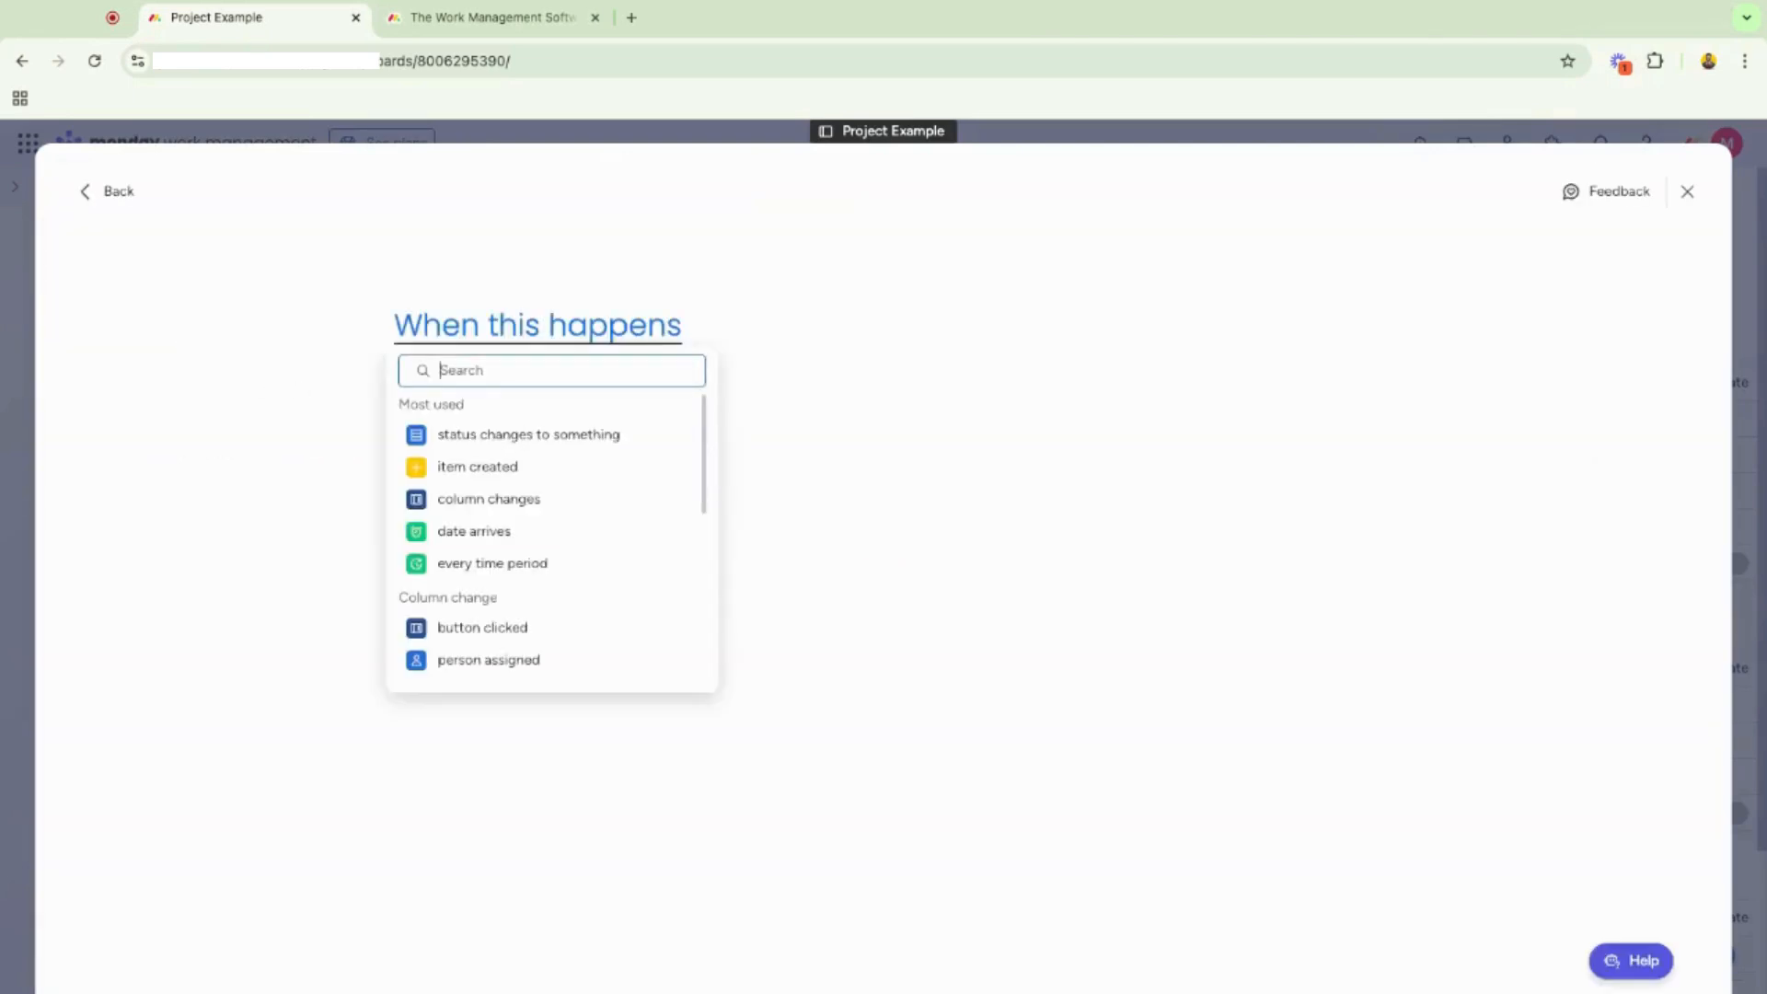
left_click(552, 436)
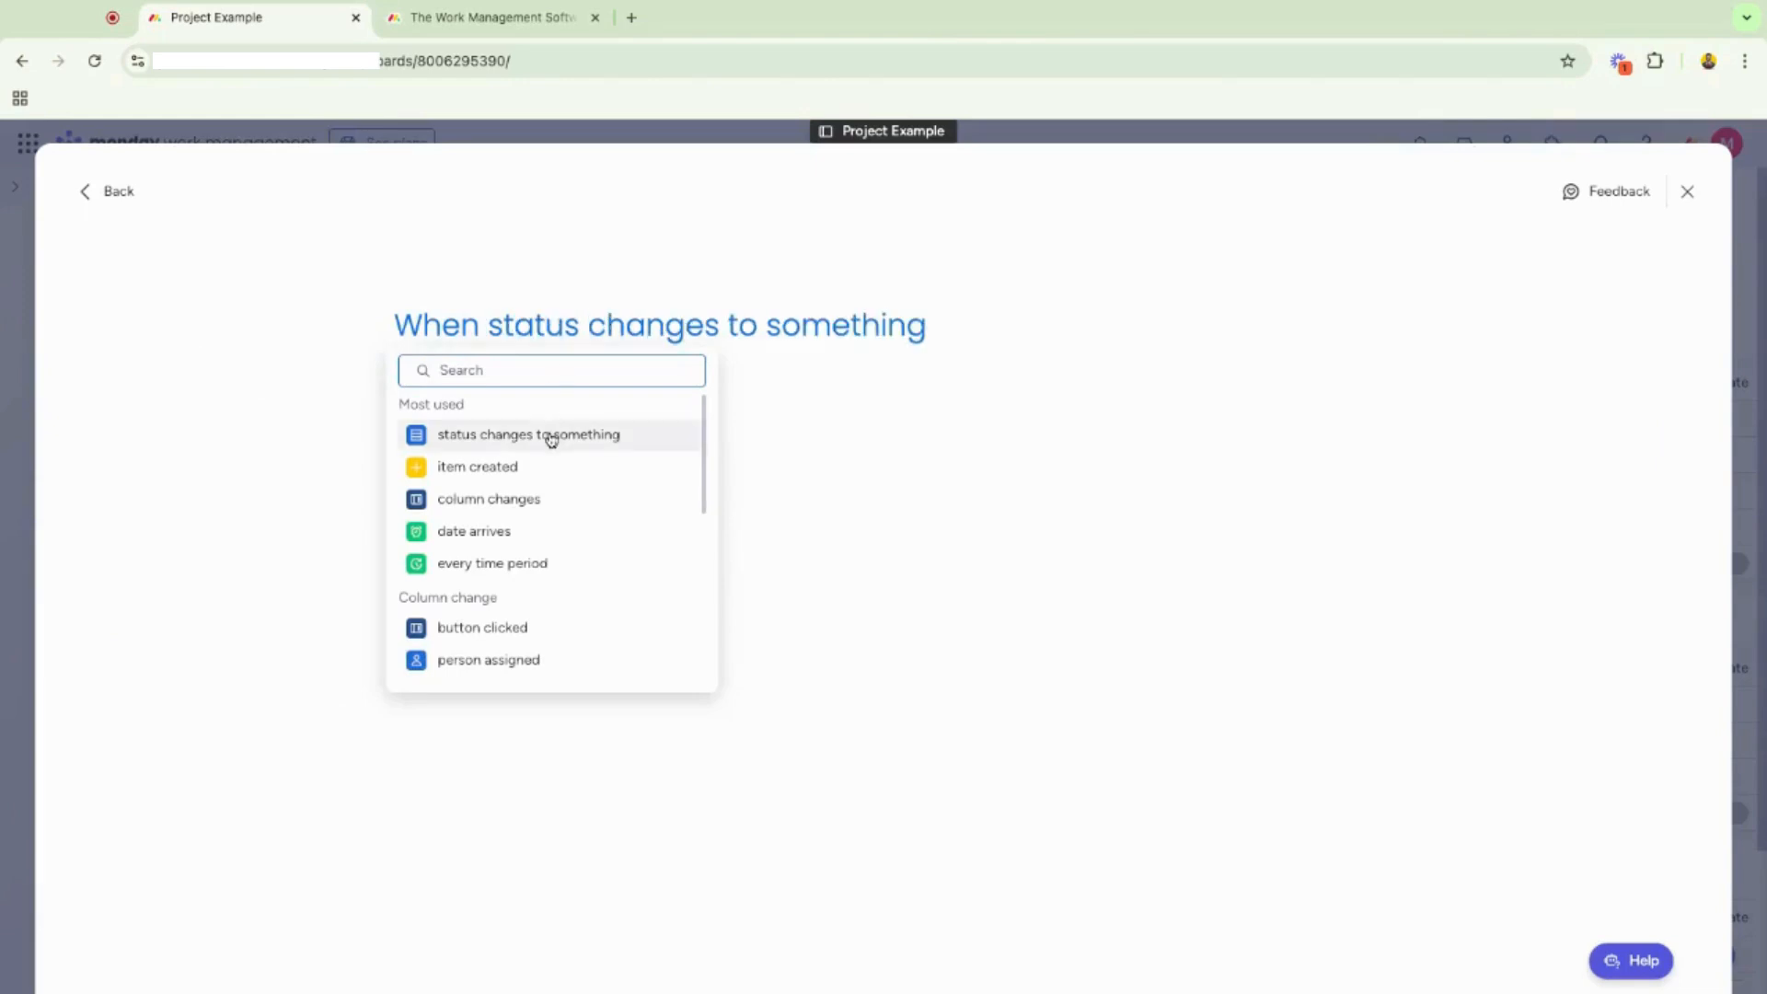
left_click(551, 438)
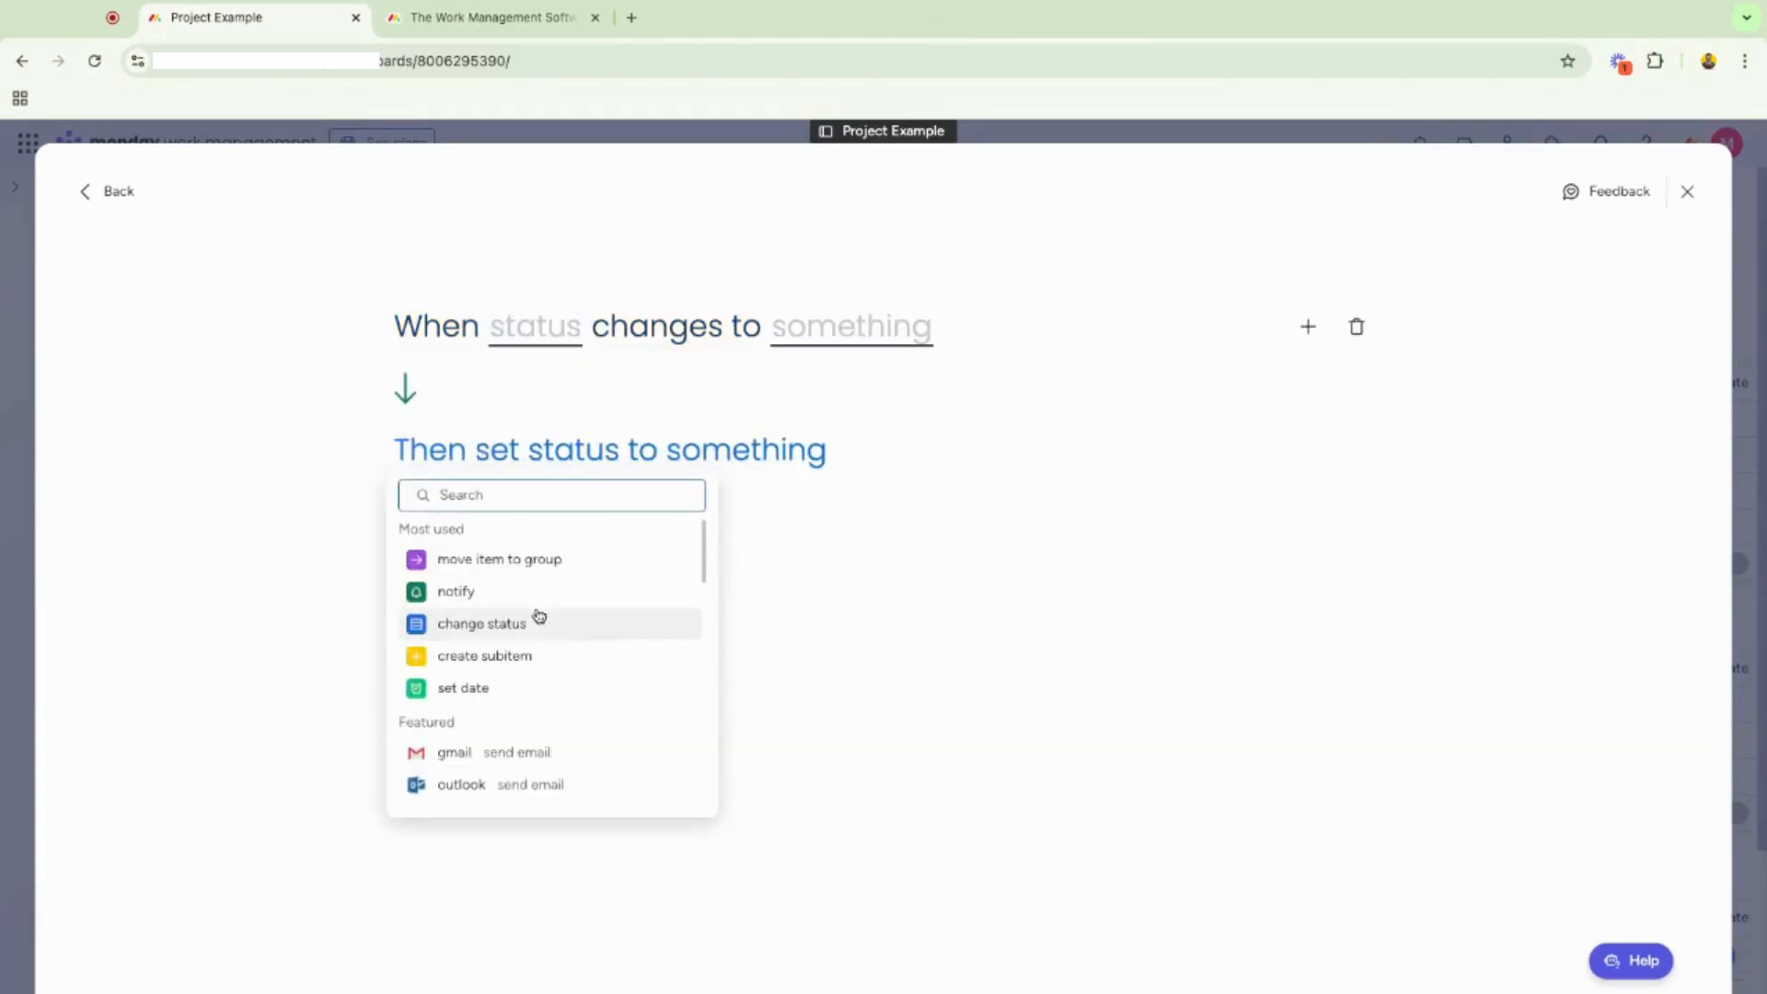
left_click(530, 686)
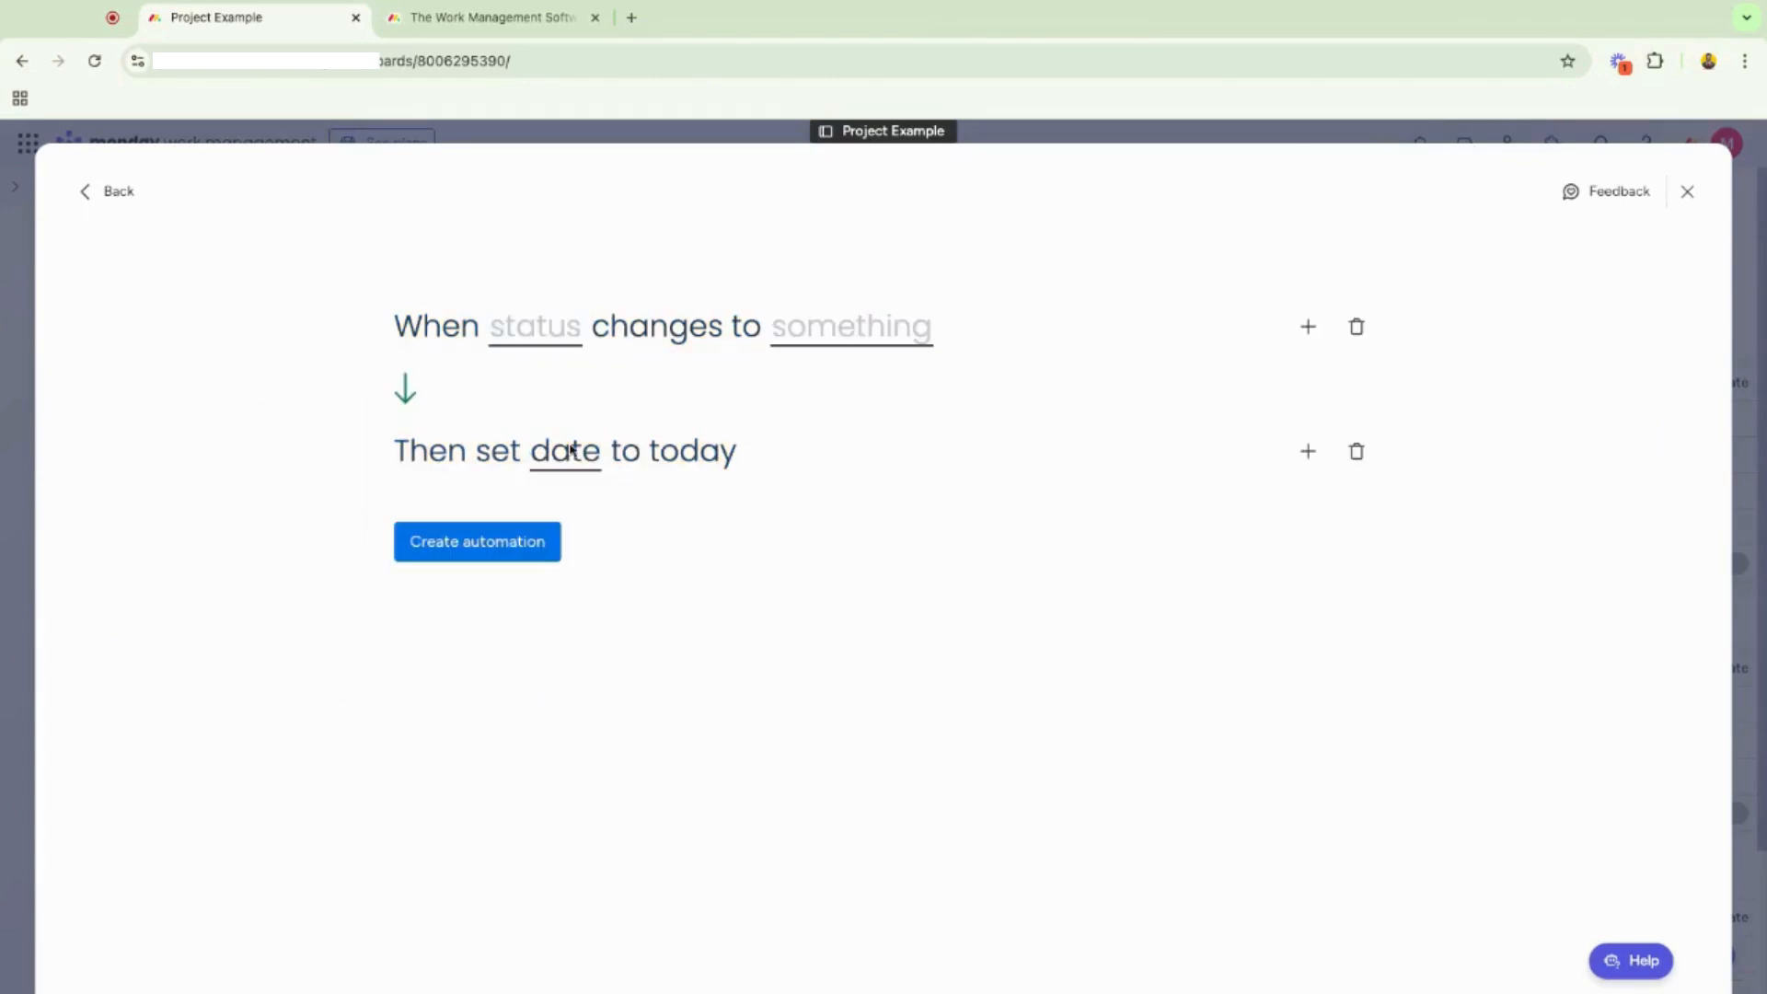
Set the custom automation's trigger to the Status column changing to Done.
left_click(559, 345)
left_click(553, 401)
left_click(781, 333)
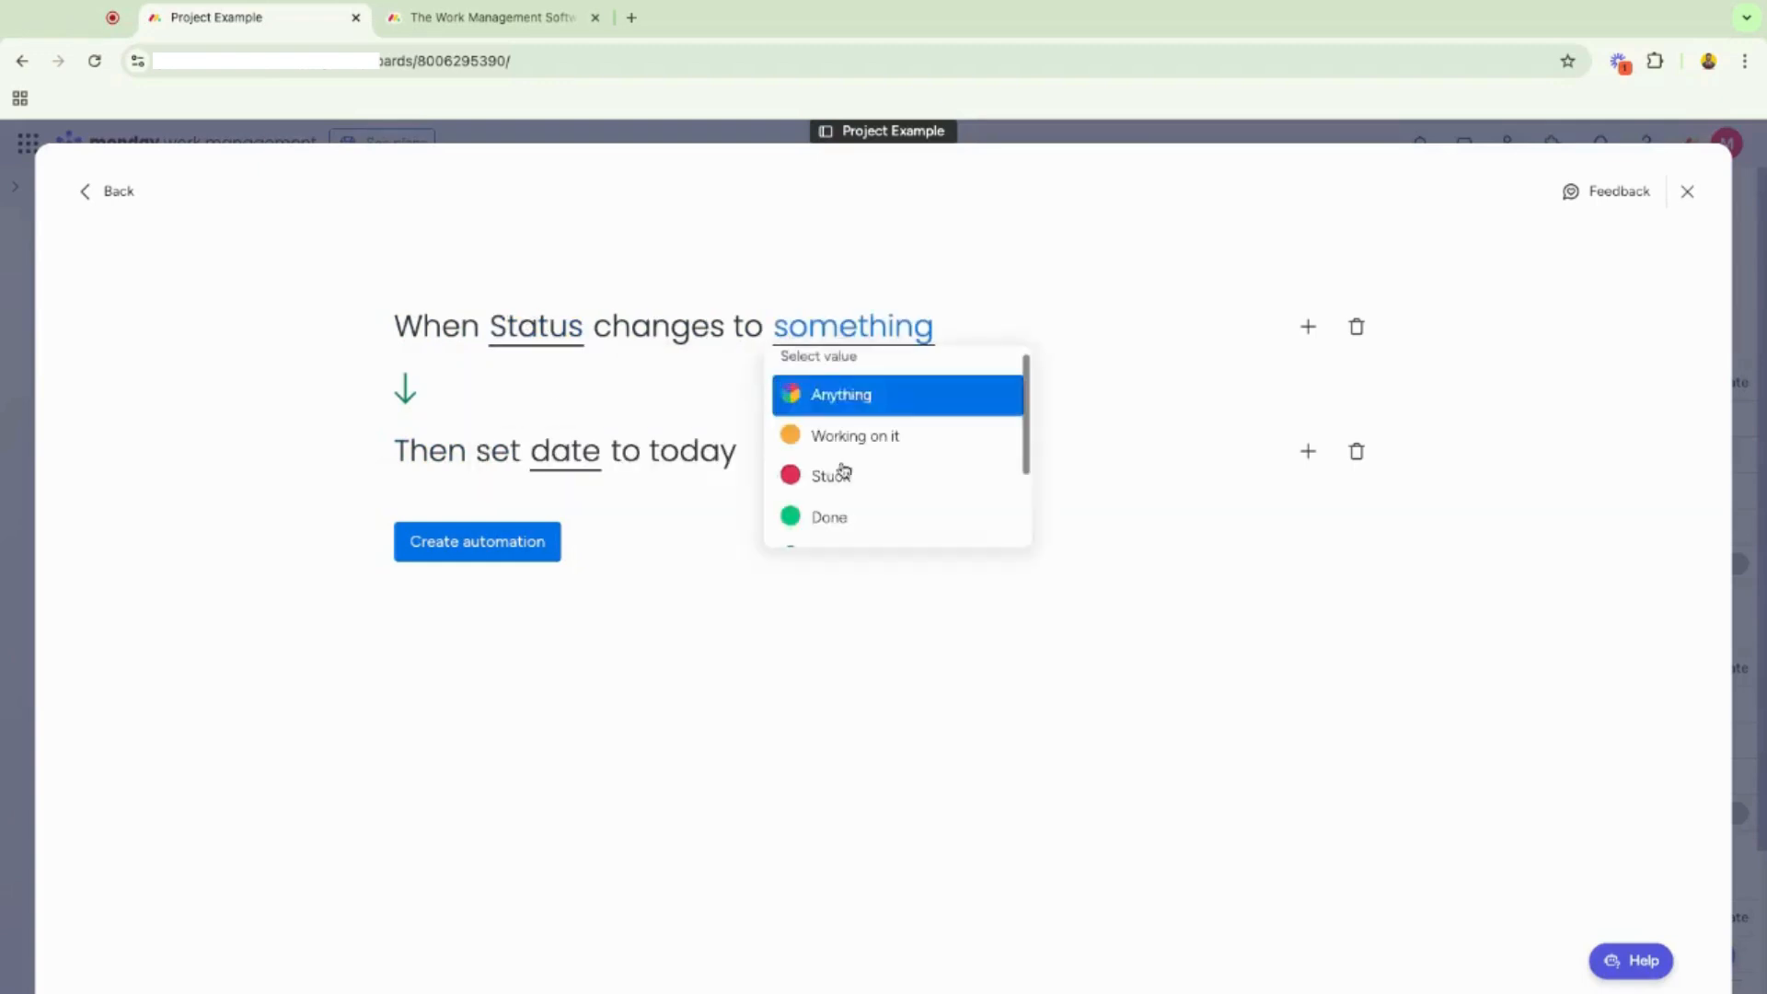
left_click(830, 517)
Choose Completion Date as the date column set to today, create the automation, and return to the board.
left_click(538, 453)
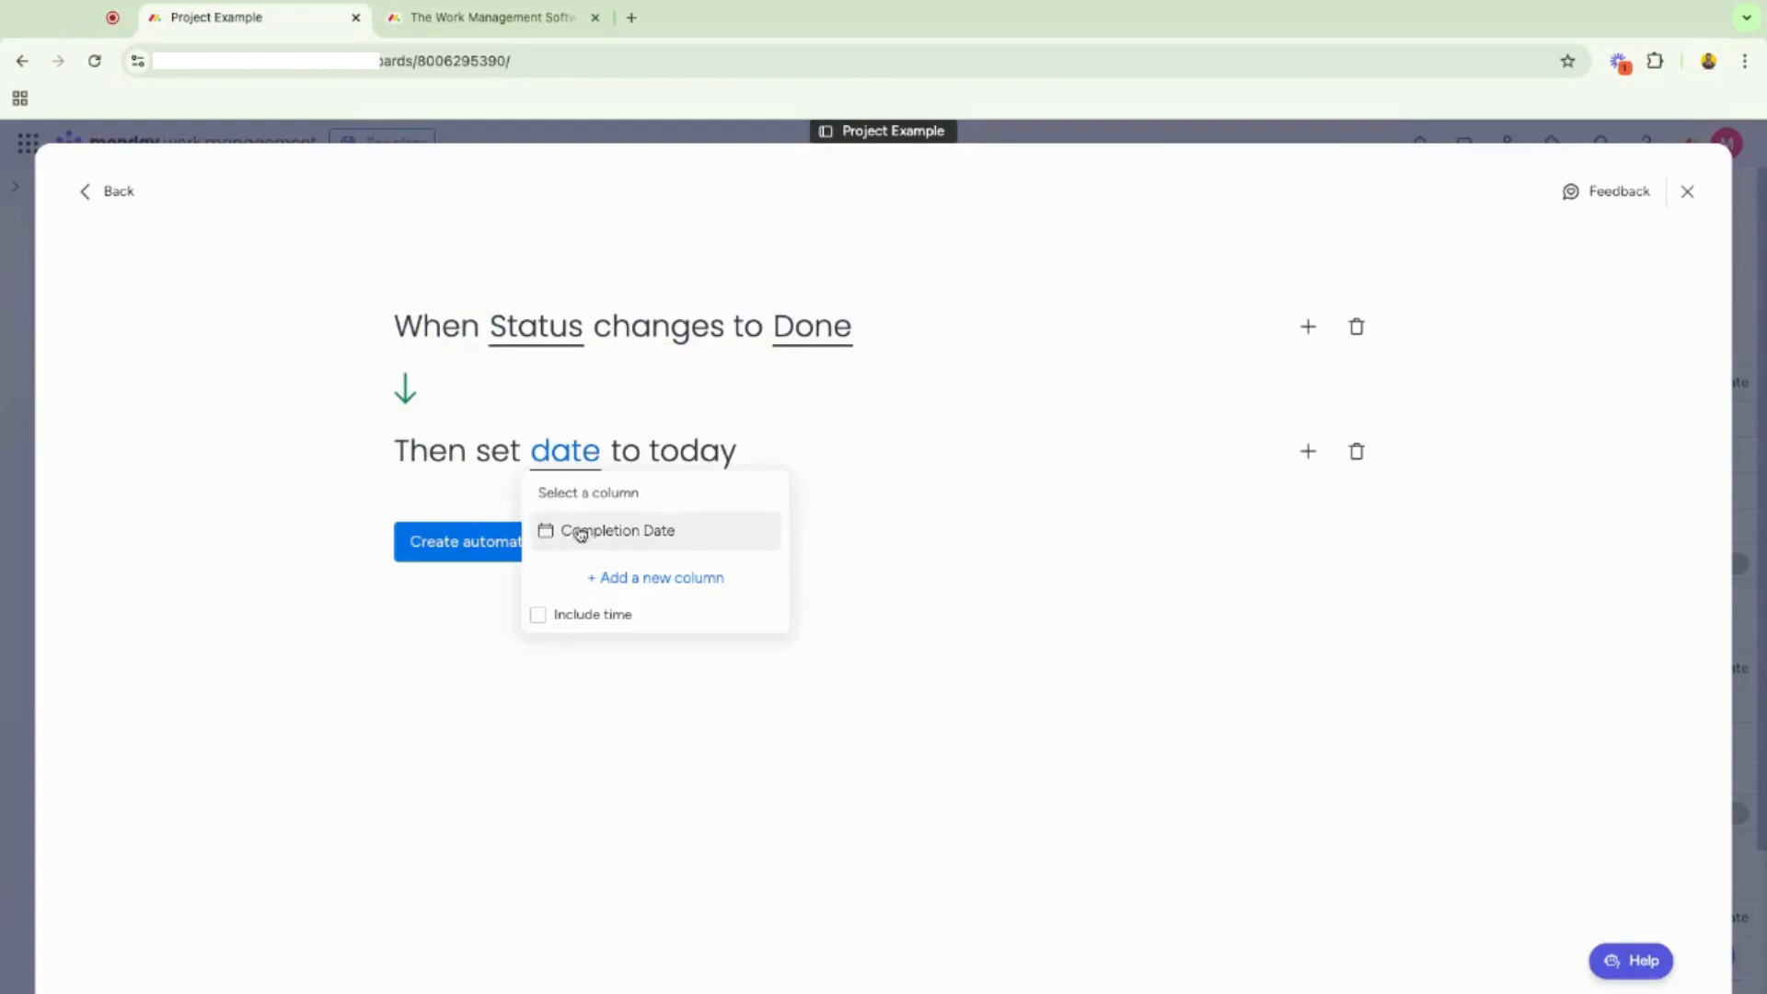
left_click(580, 532)
left_click(494, 548)
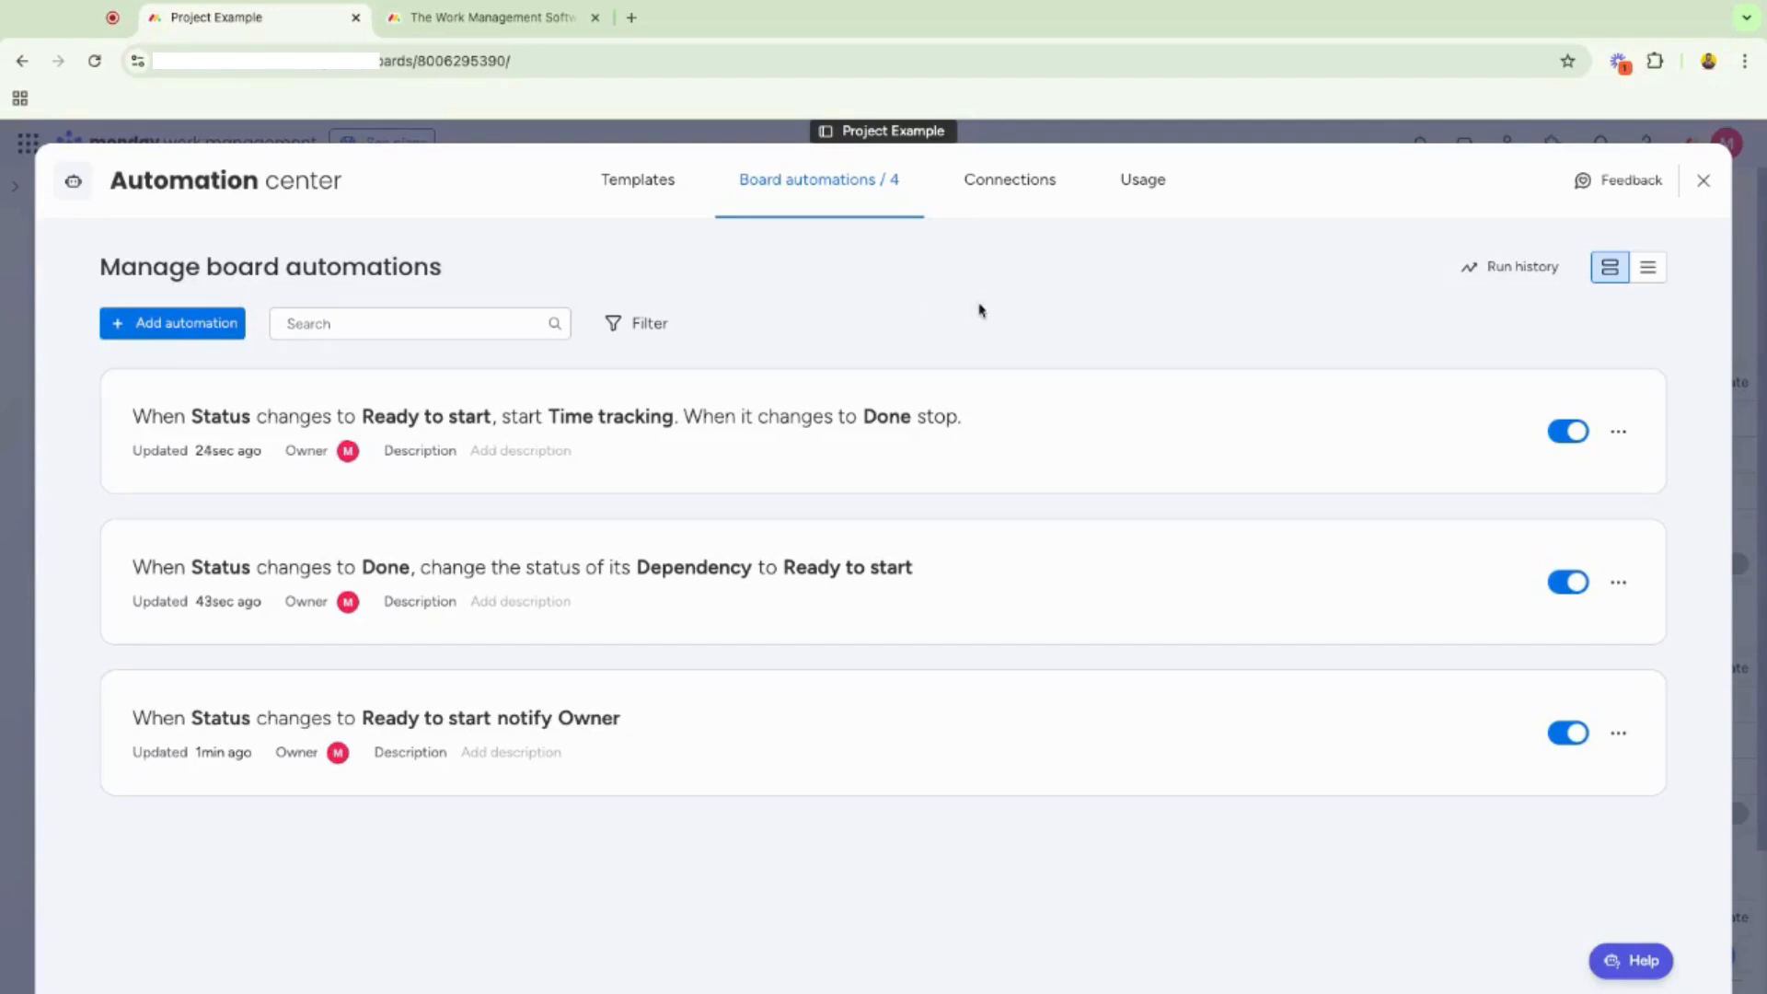
left_click(1704, 180)
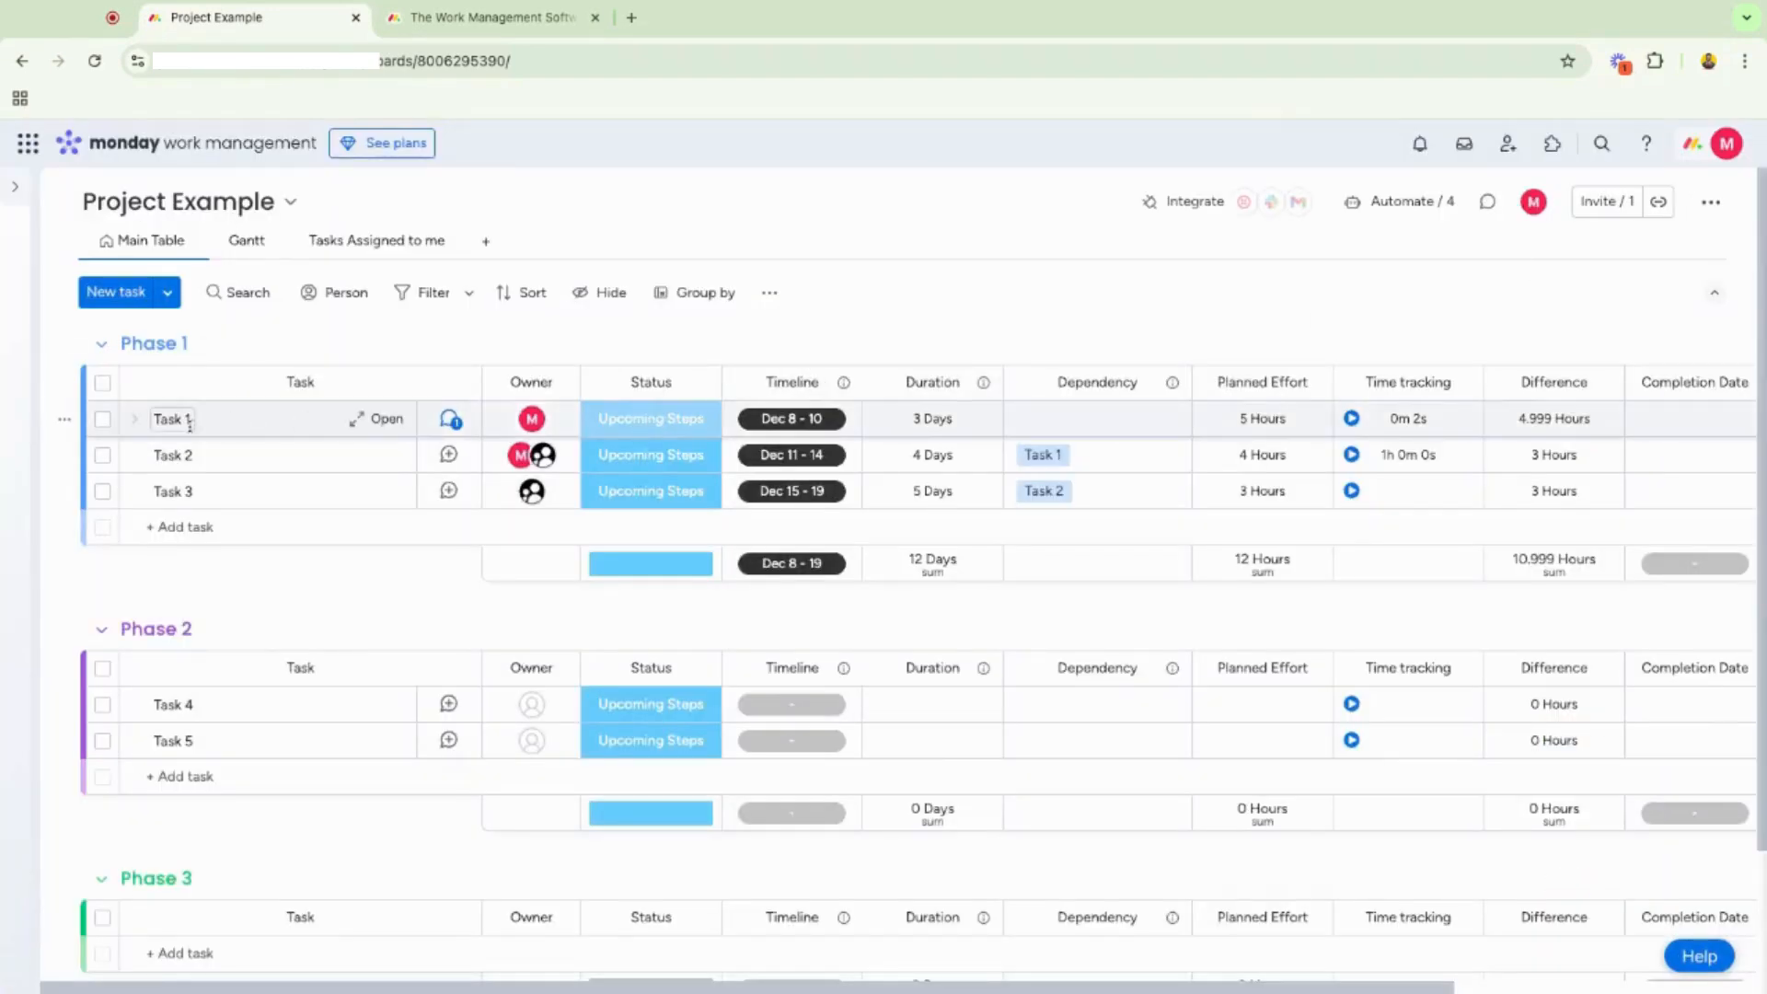
Test the automations by setting Task 1's status to "Ready to start" and check the notifications.
left_click(615, 425)
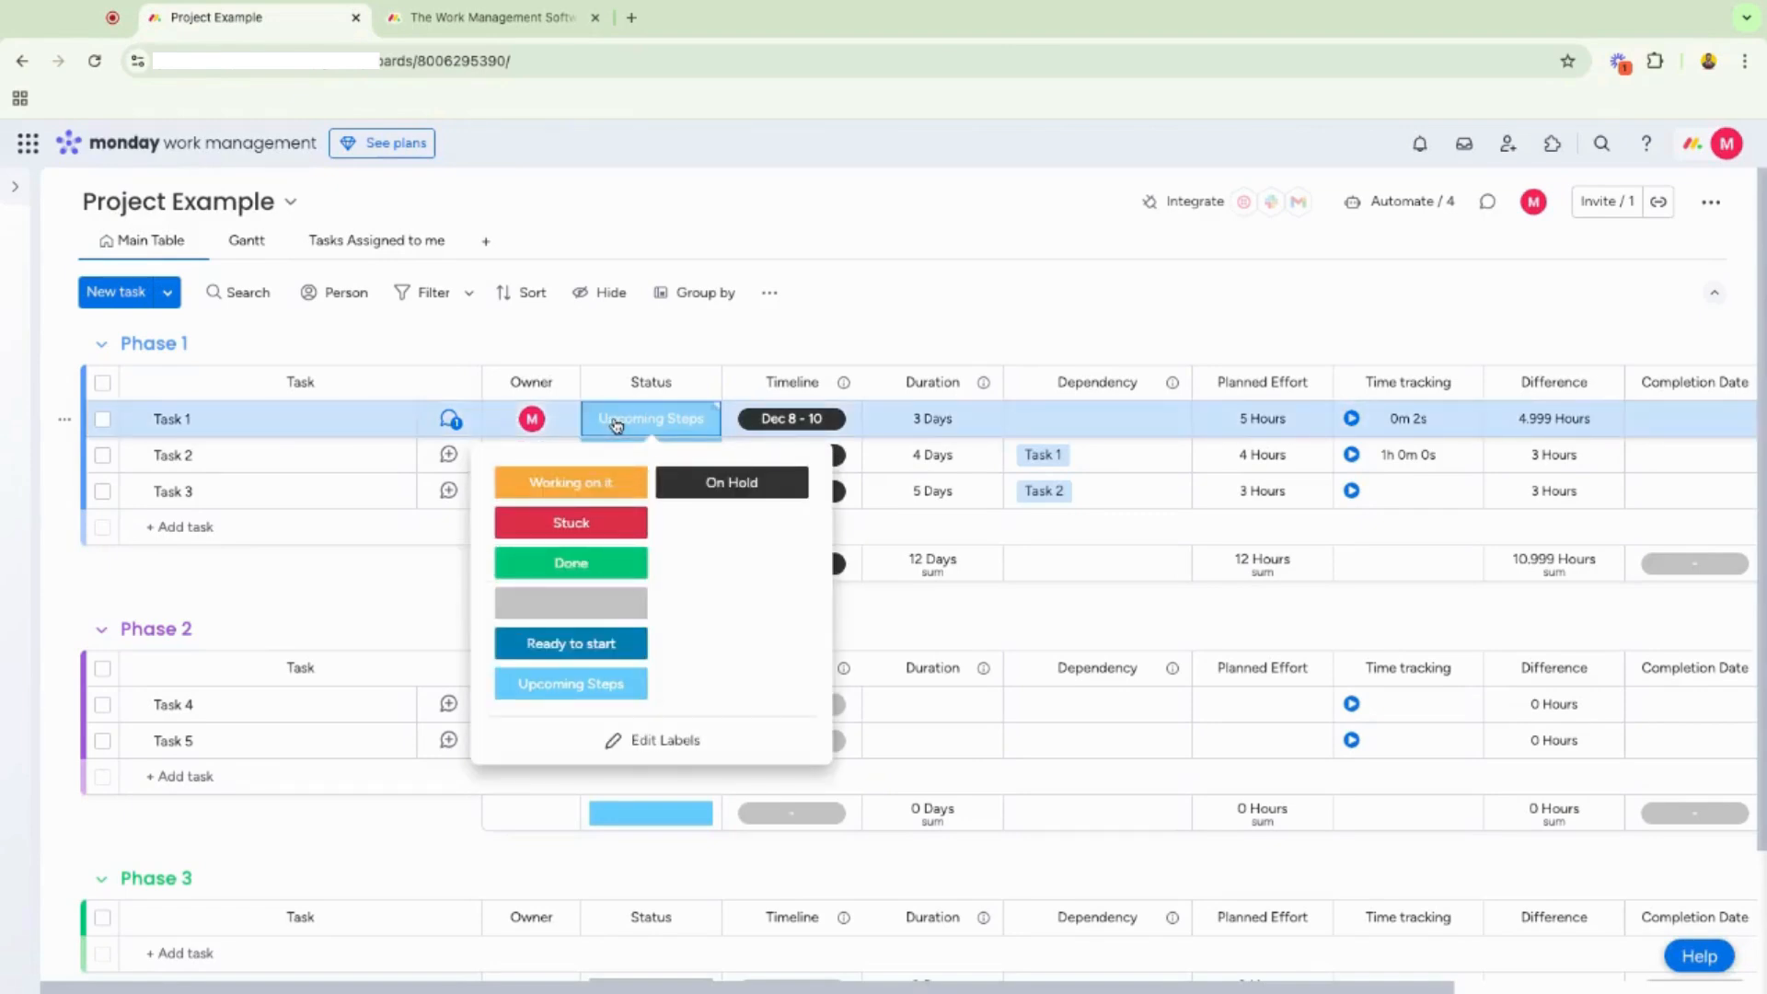
left_click(626, 642)
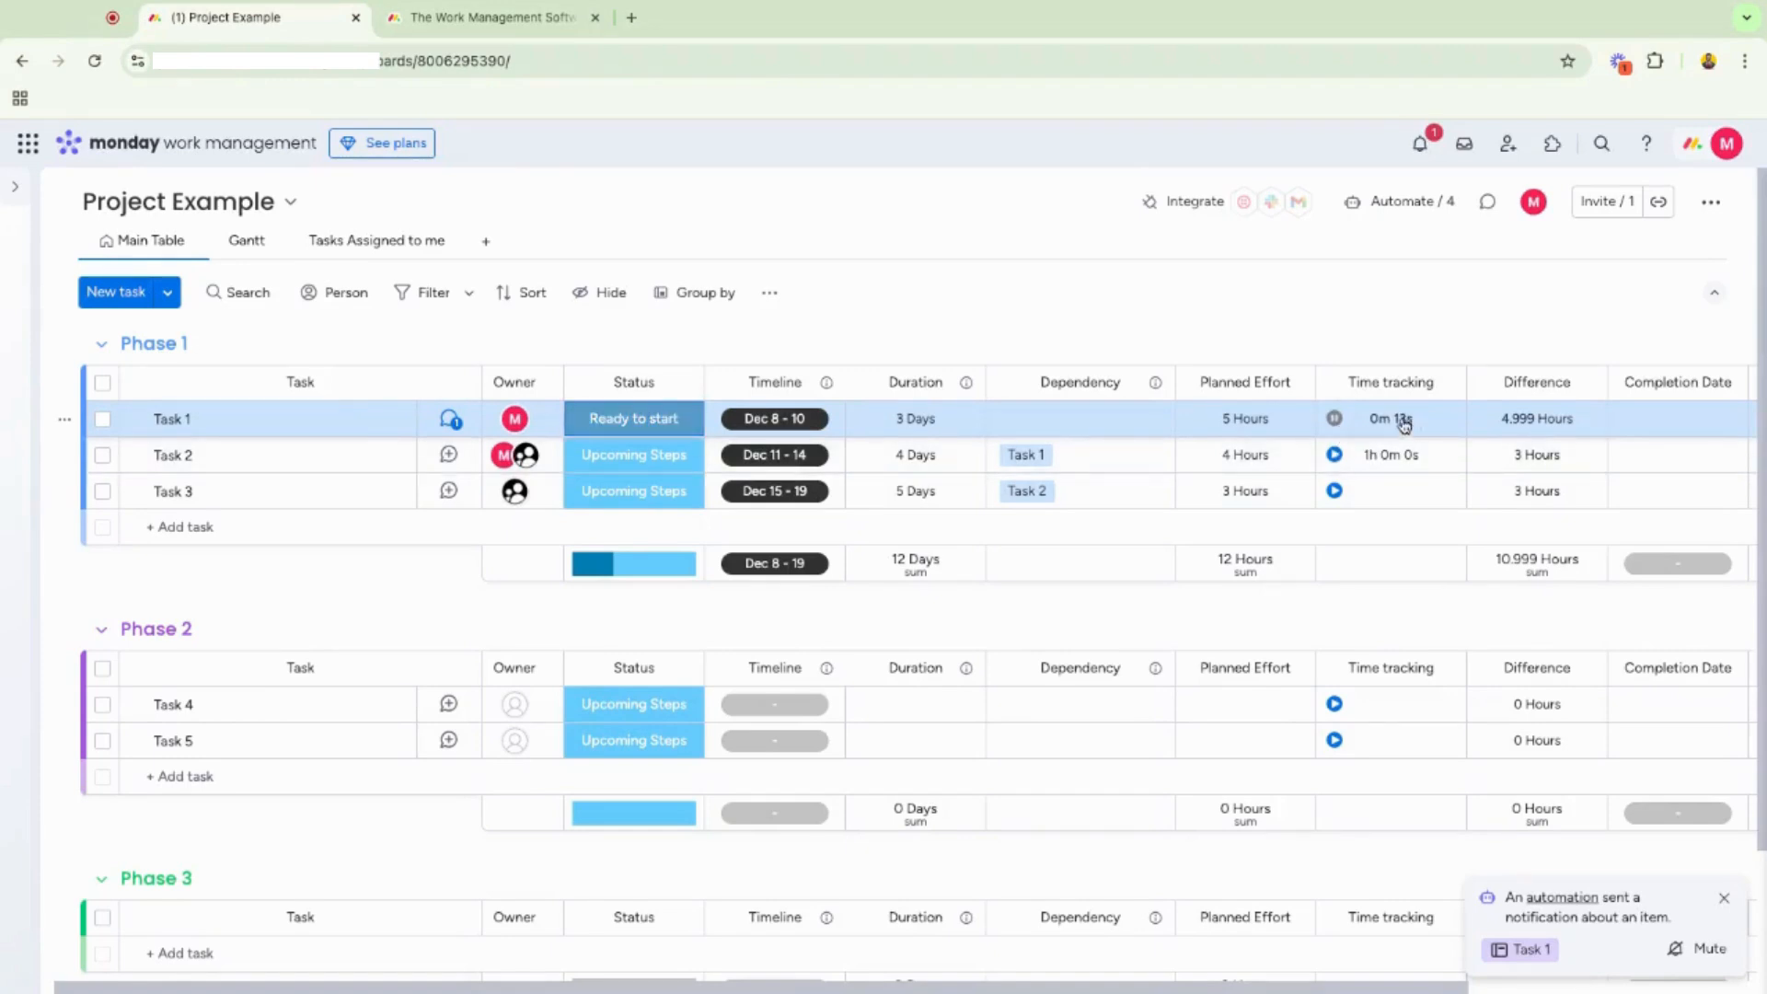
left_click(1420, 158)
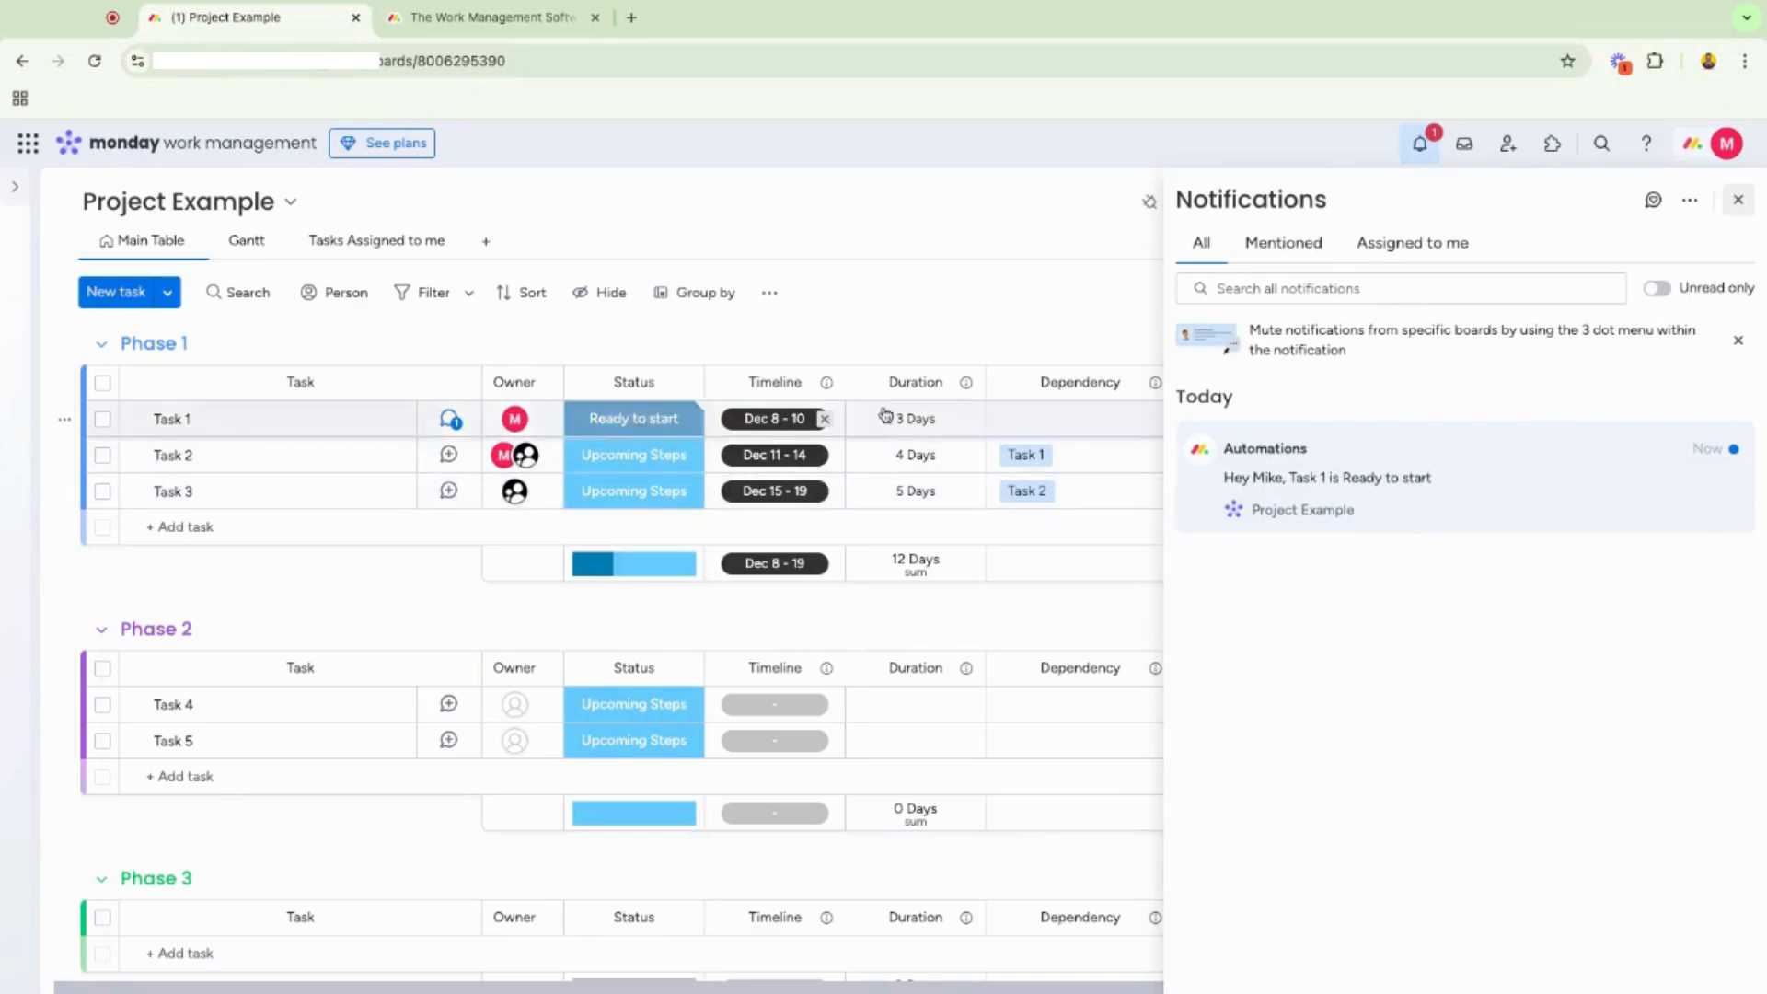
left_click(1738, 200)
Set Task 1's status to Done and check the Phase 1 time tracking, Completion Date and Completion Status columns.
left_click(622, 431)
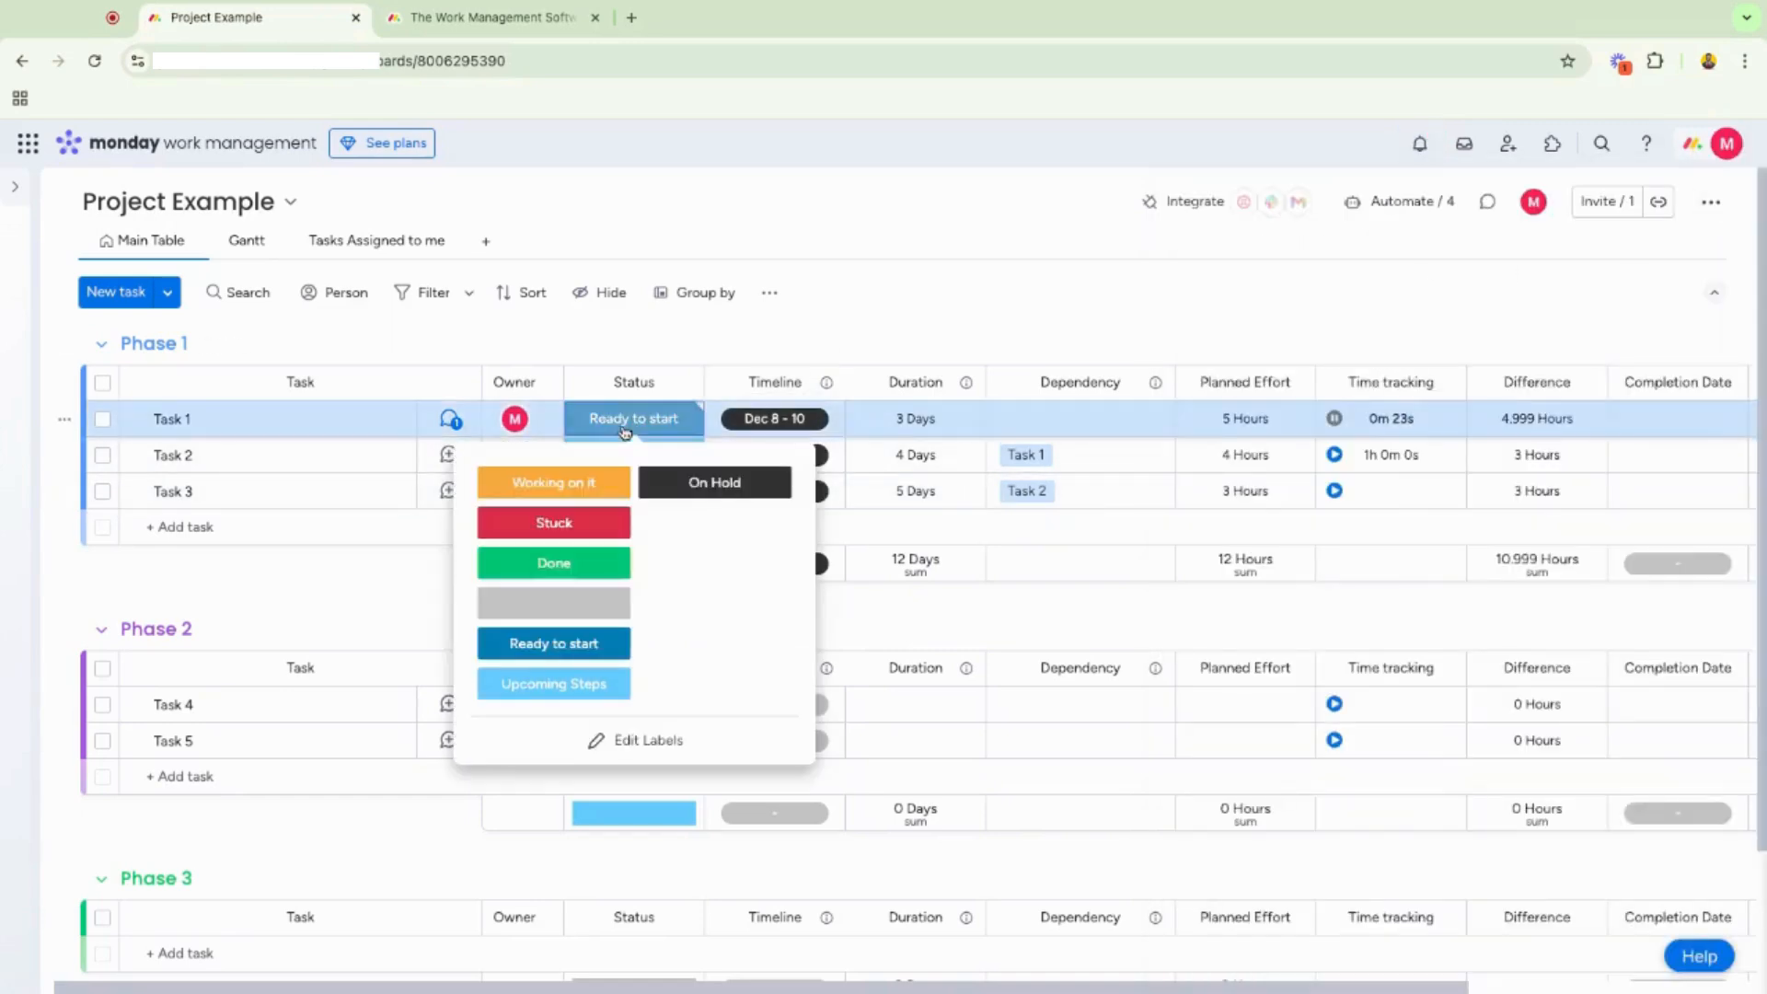
left_click(553, 561)
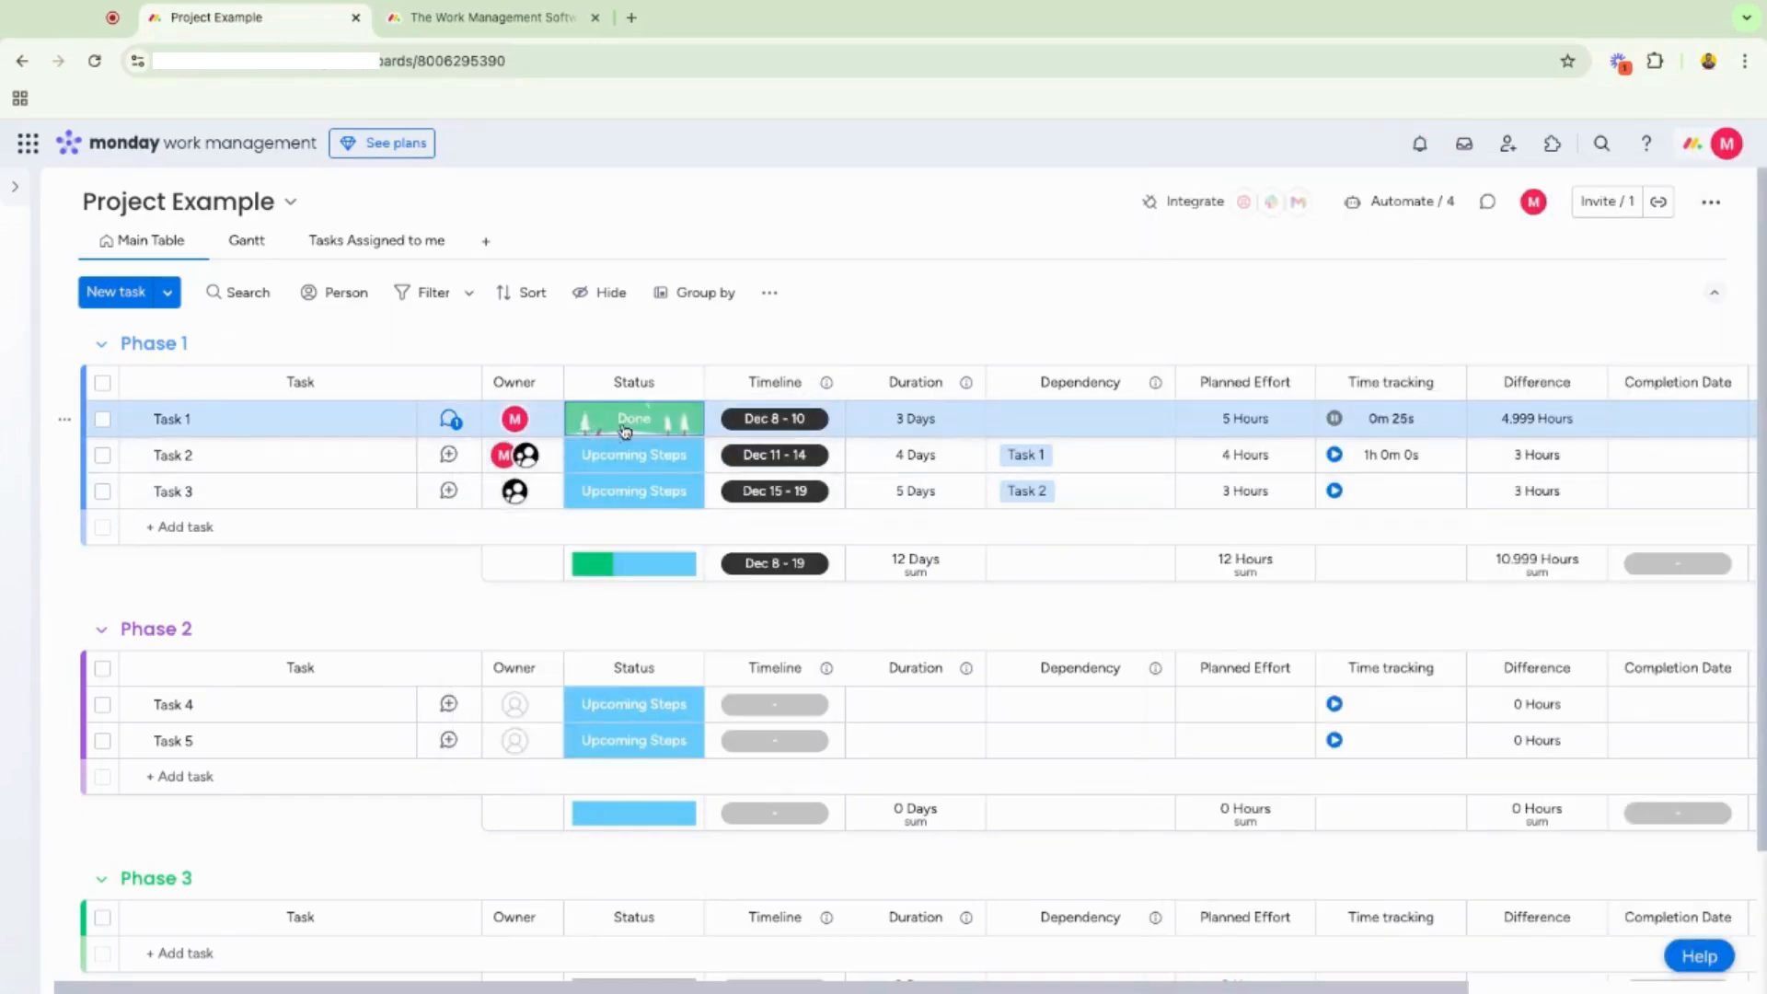
scroll(658, 425, "right", 2)
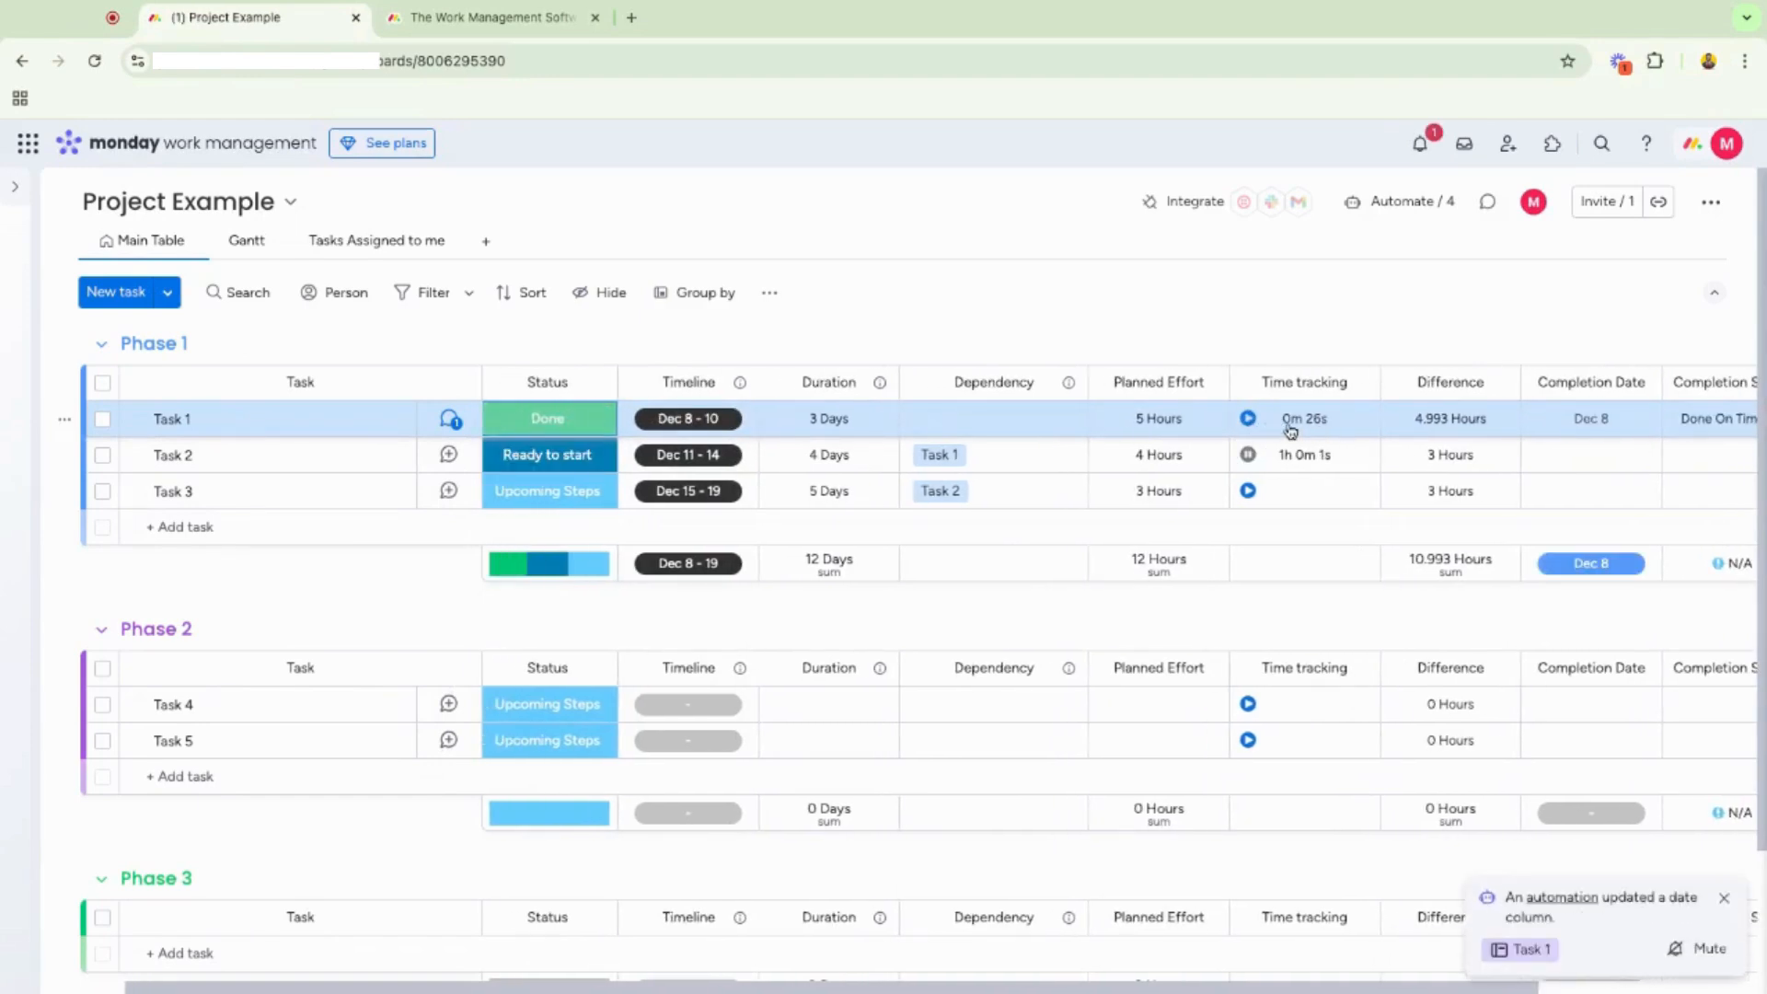
scroll(1577, 419, "right", 1)
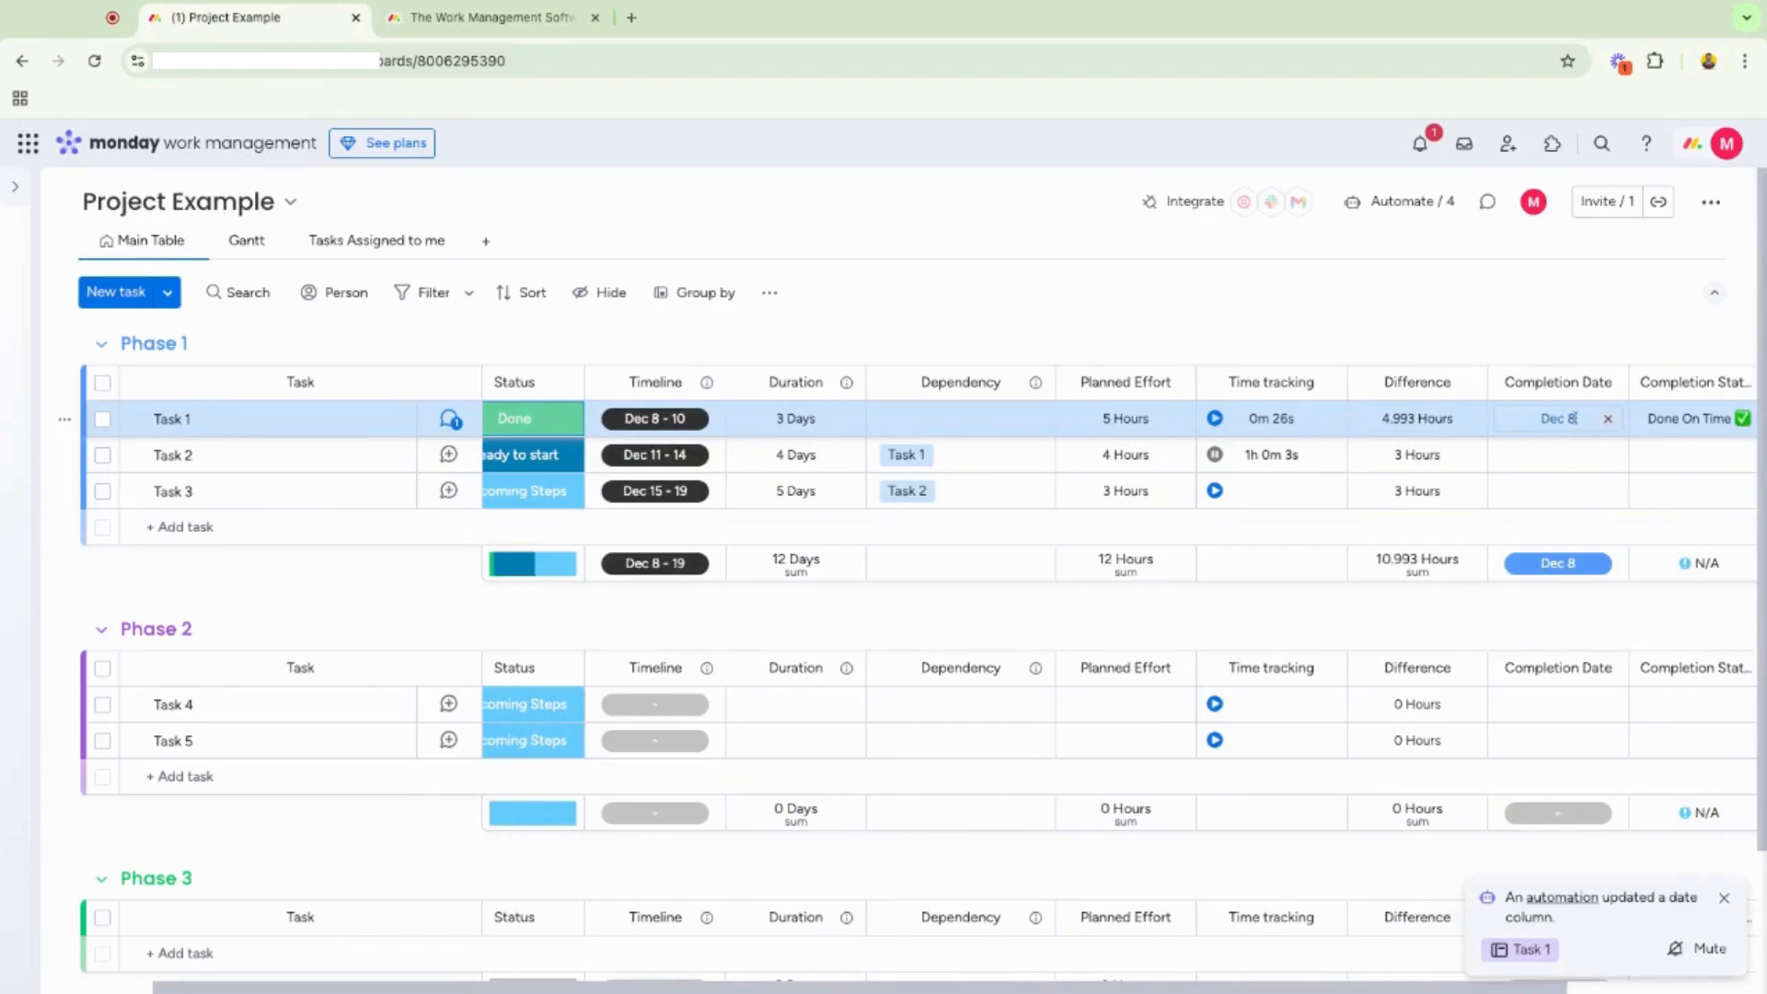
scroll(1559, 419, "right", 1)
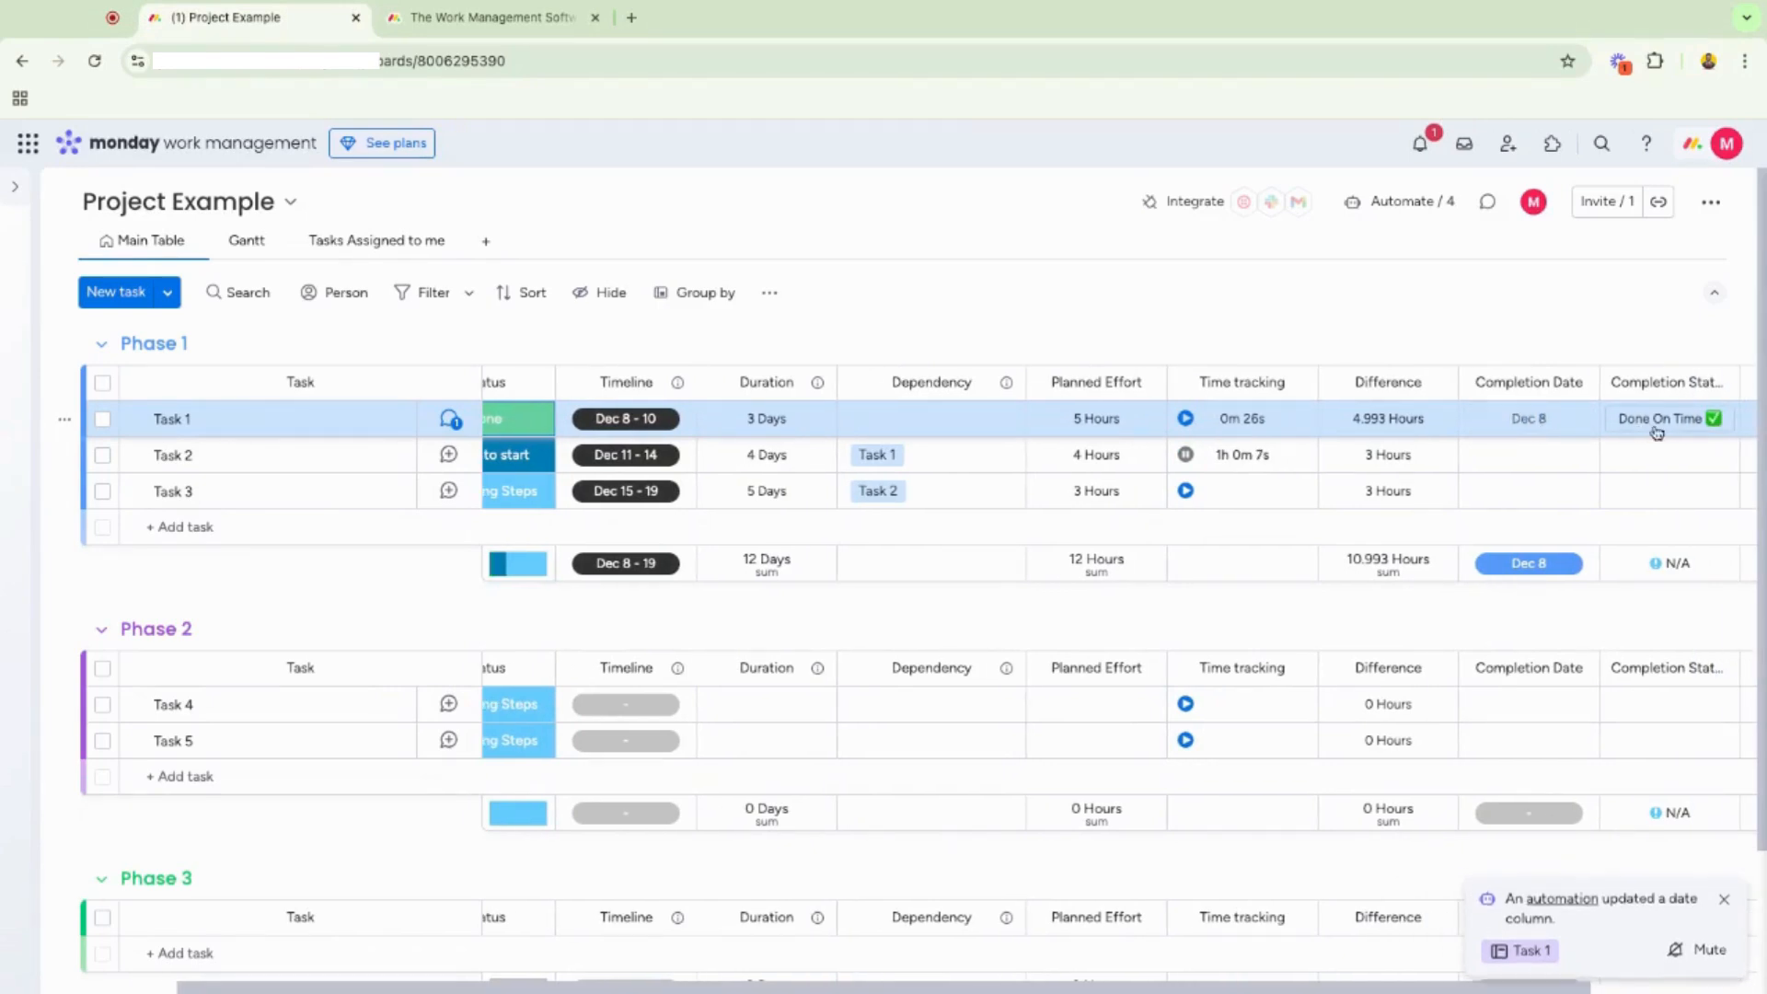
Check Task 2's dependency status and time tracking, the automation notifications, and the Difference column for the Phase 1 tasks.
scroll(1654, 428, "left", 3)
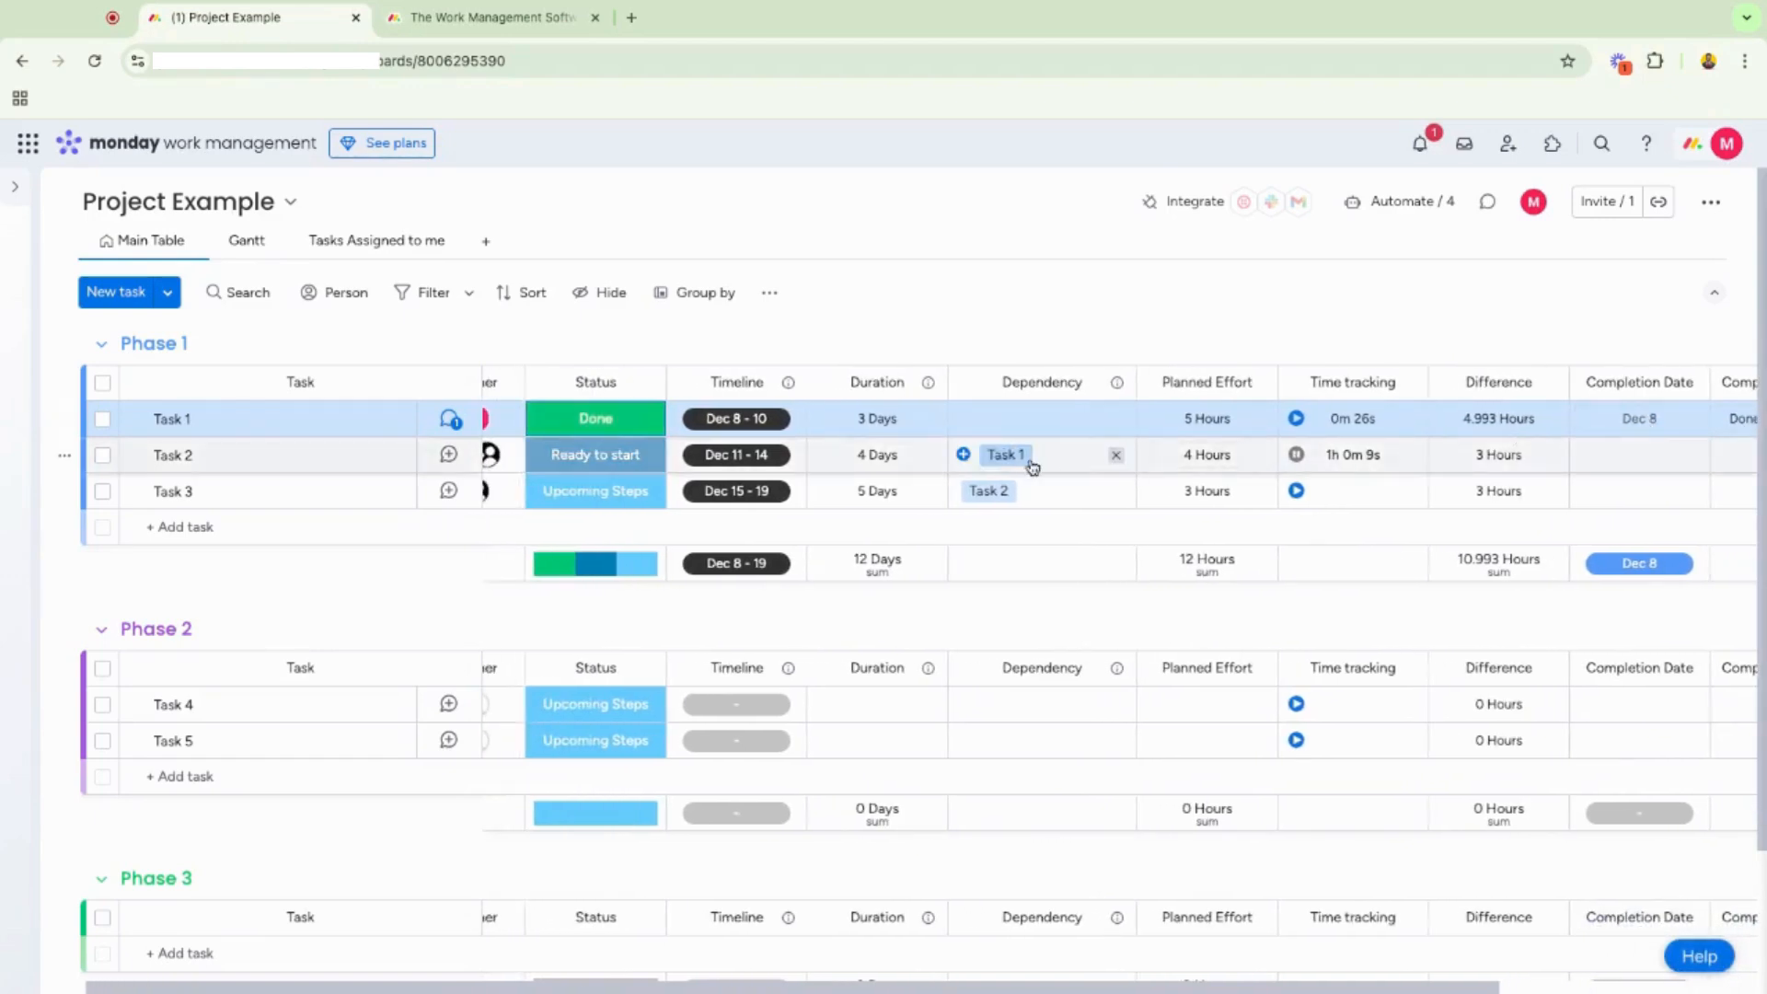
scroll(1005, 466, "left", 2)
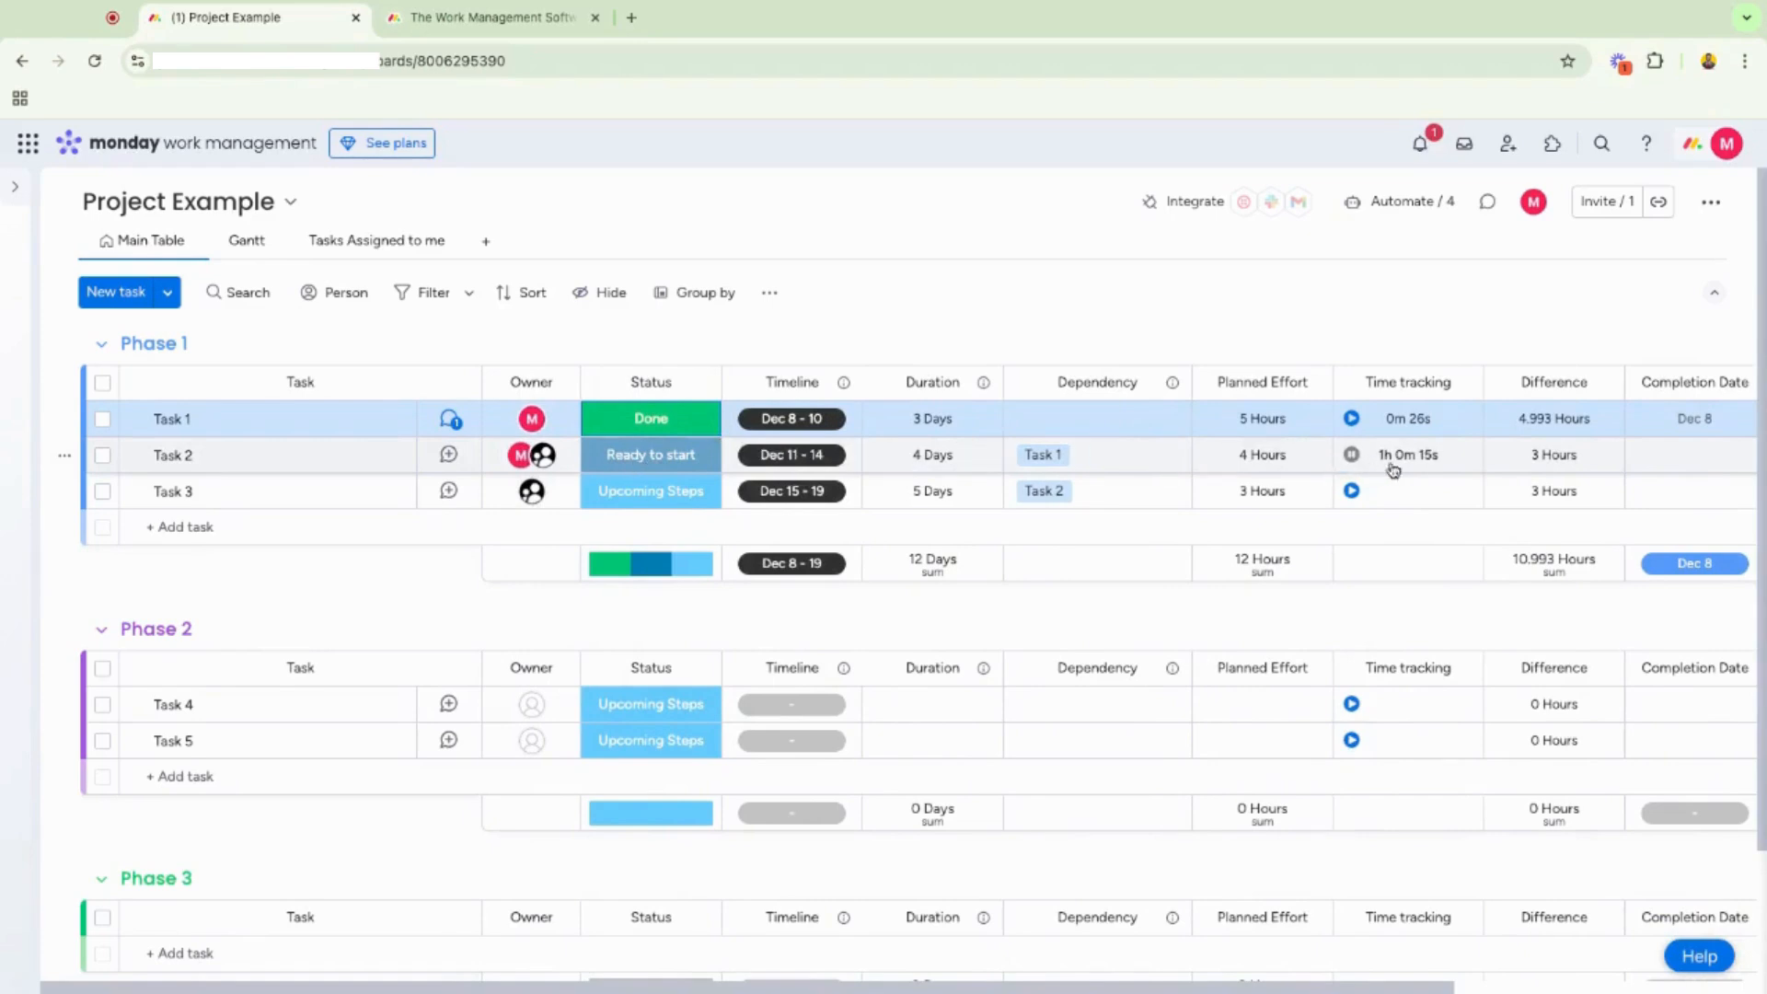
left_click(1418, 147)
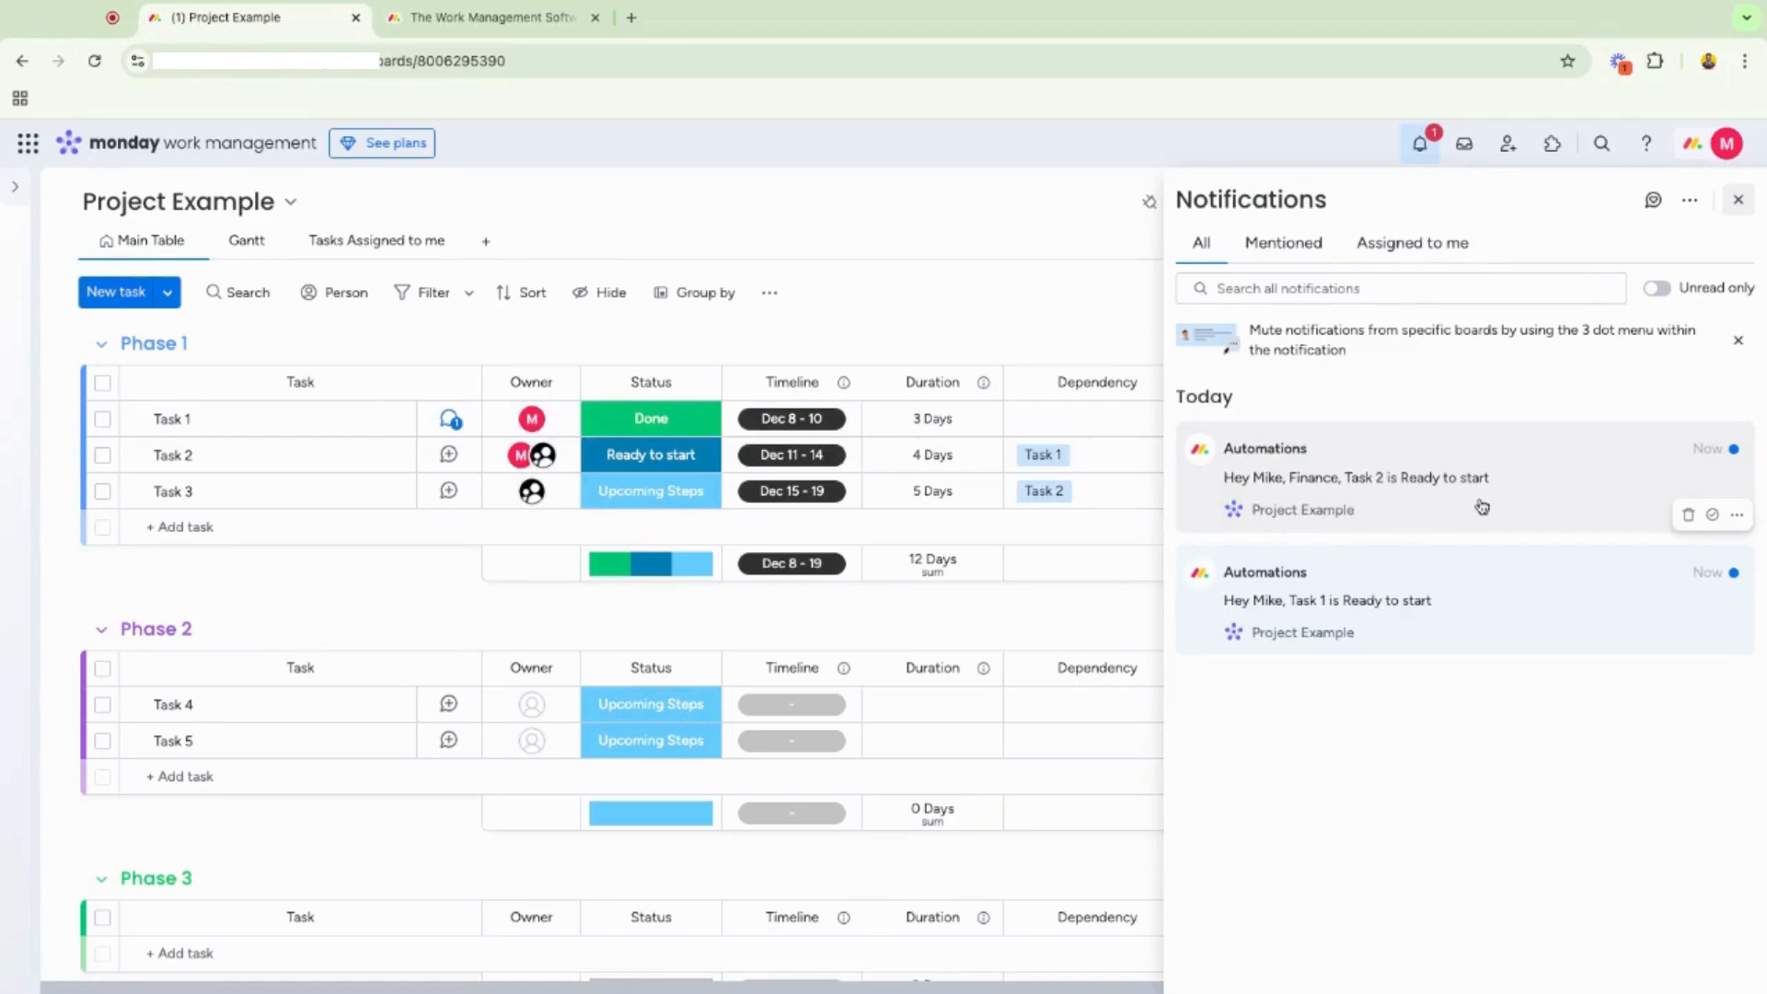
left_click(1738, 199)
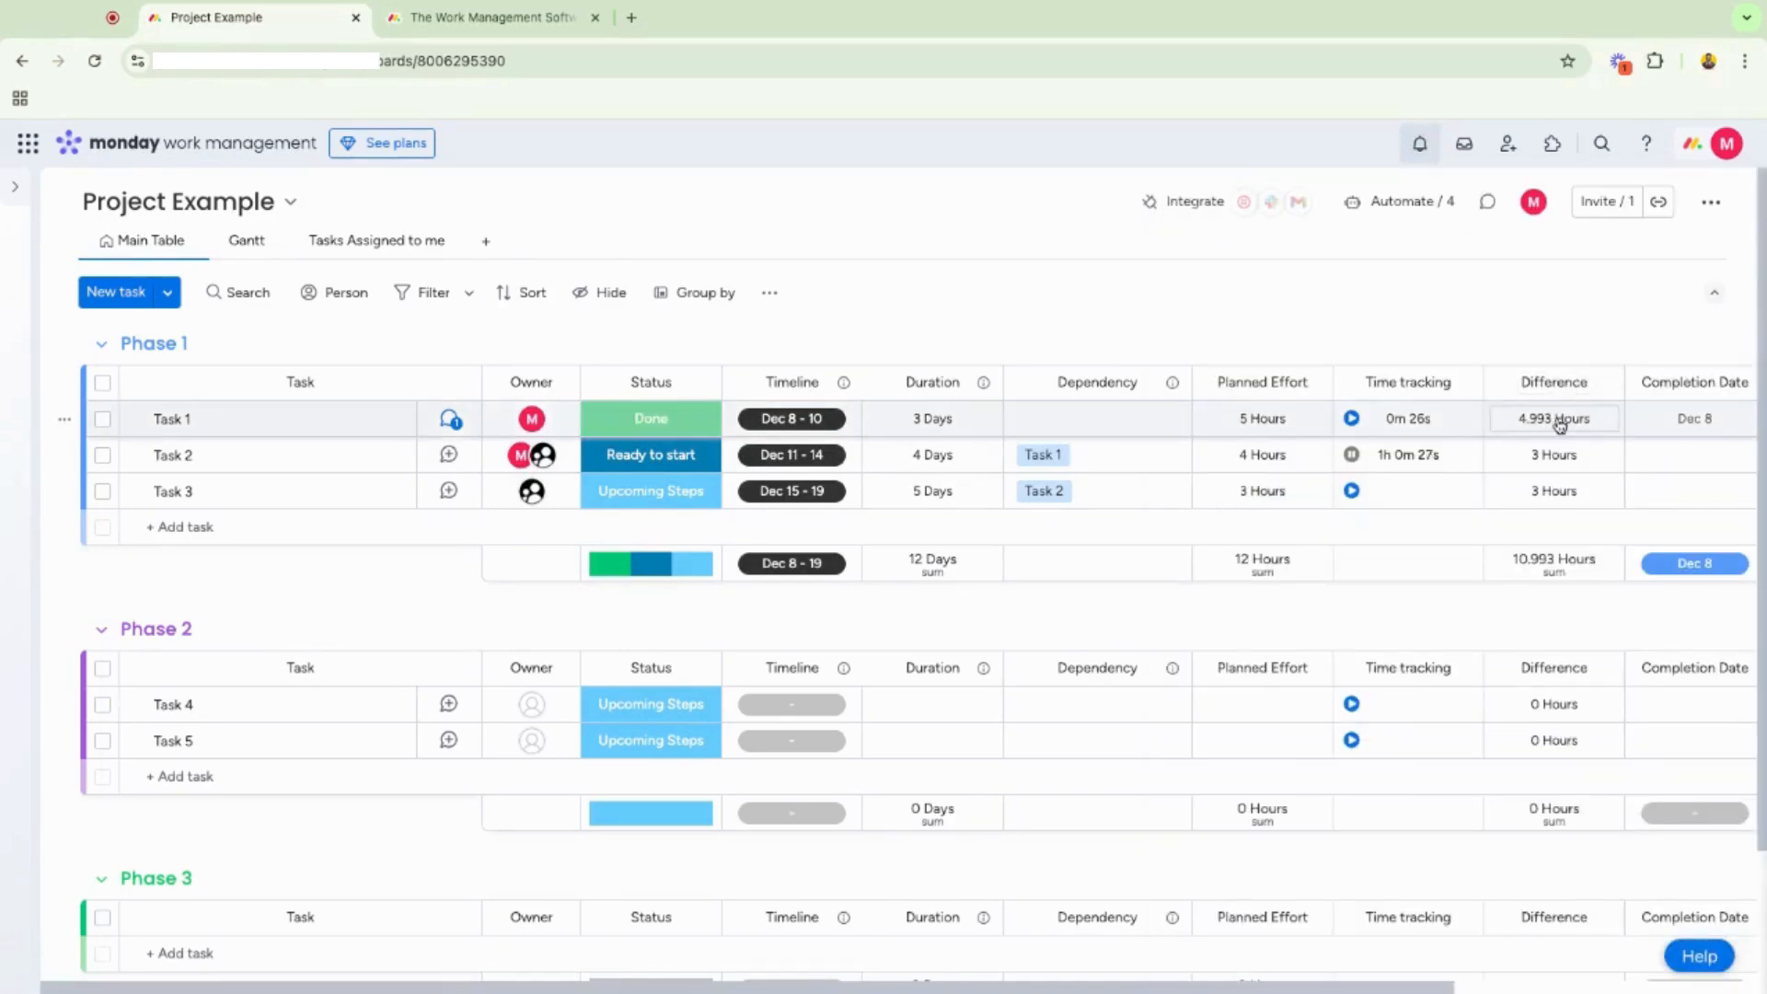
scroll(1555, 425, "down", 1)
scroll(1555, 426, "up", 1)
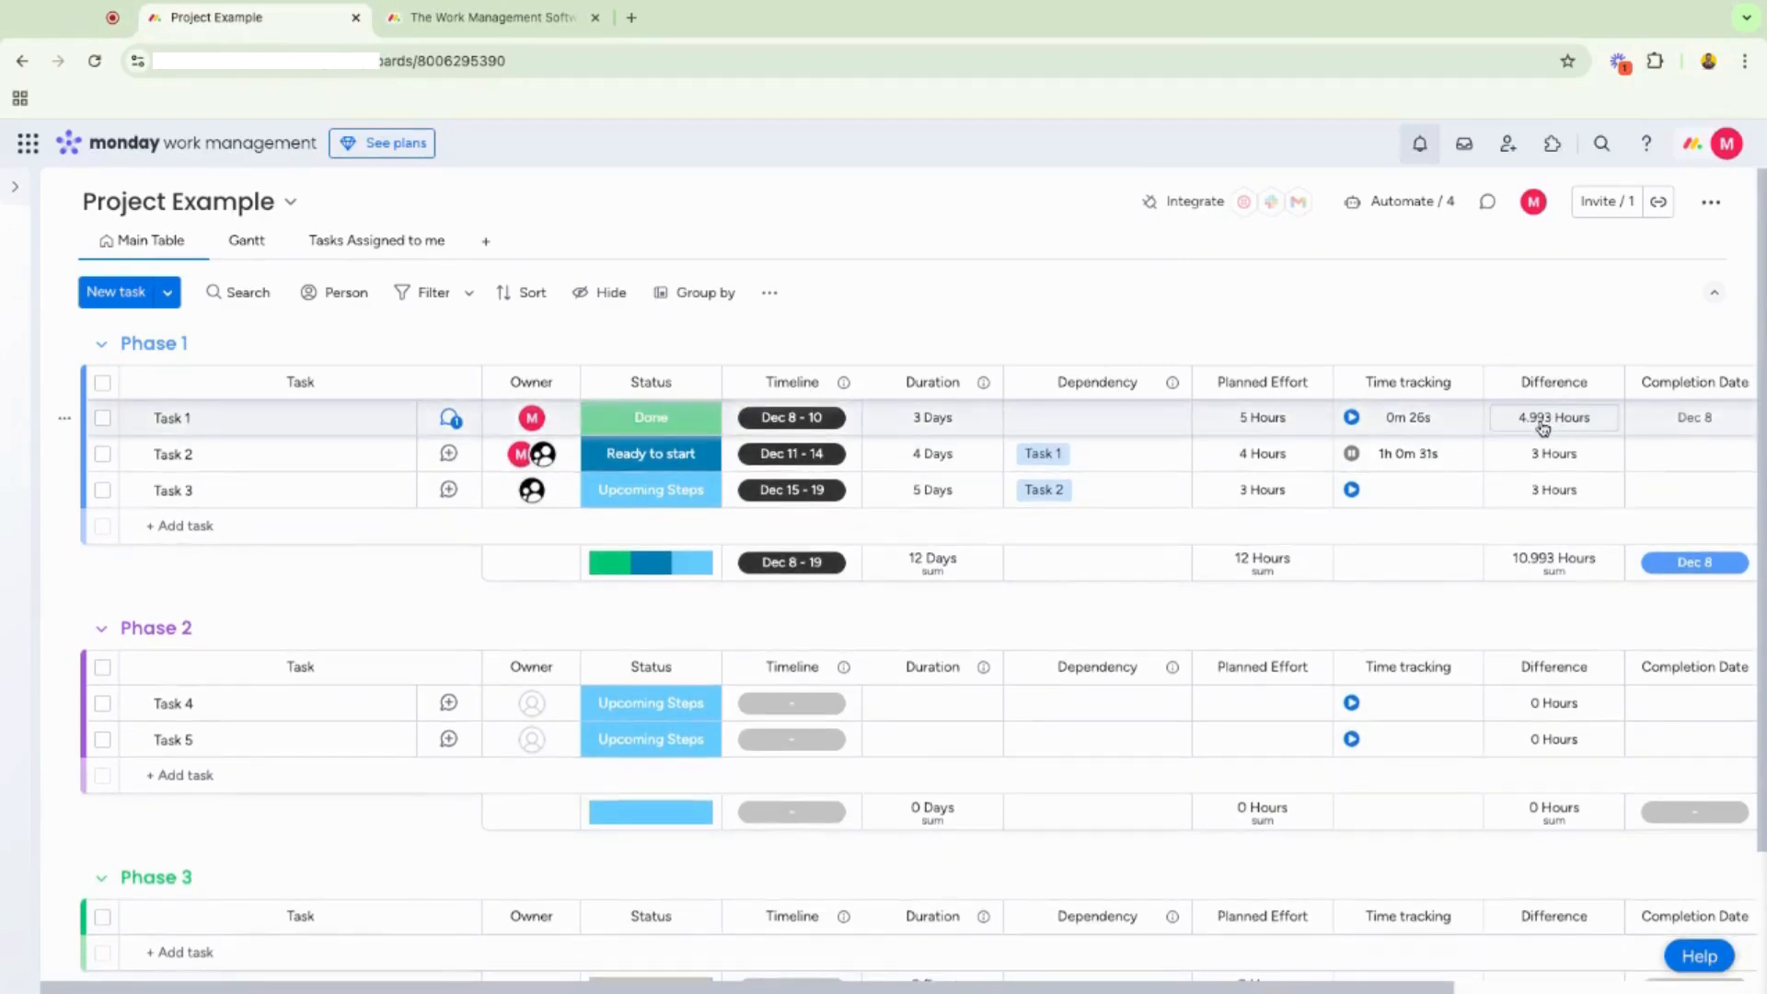
scroll(1554, 426, "down", 1)
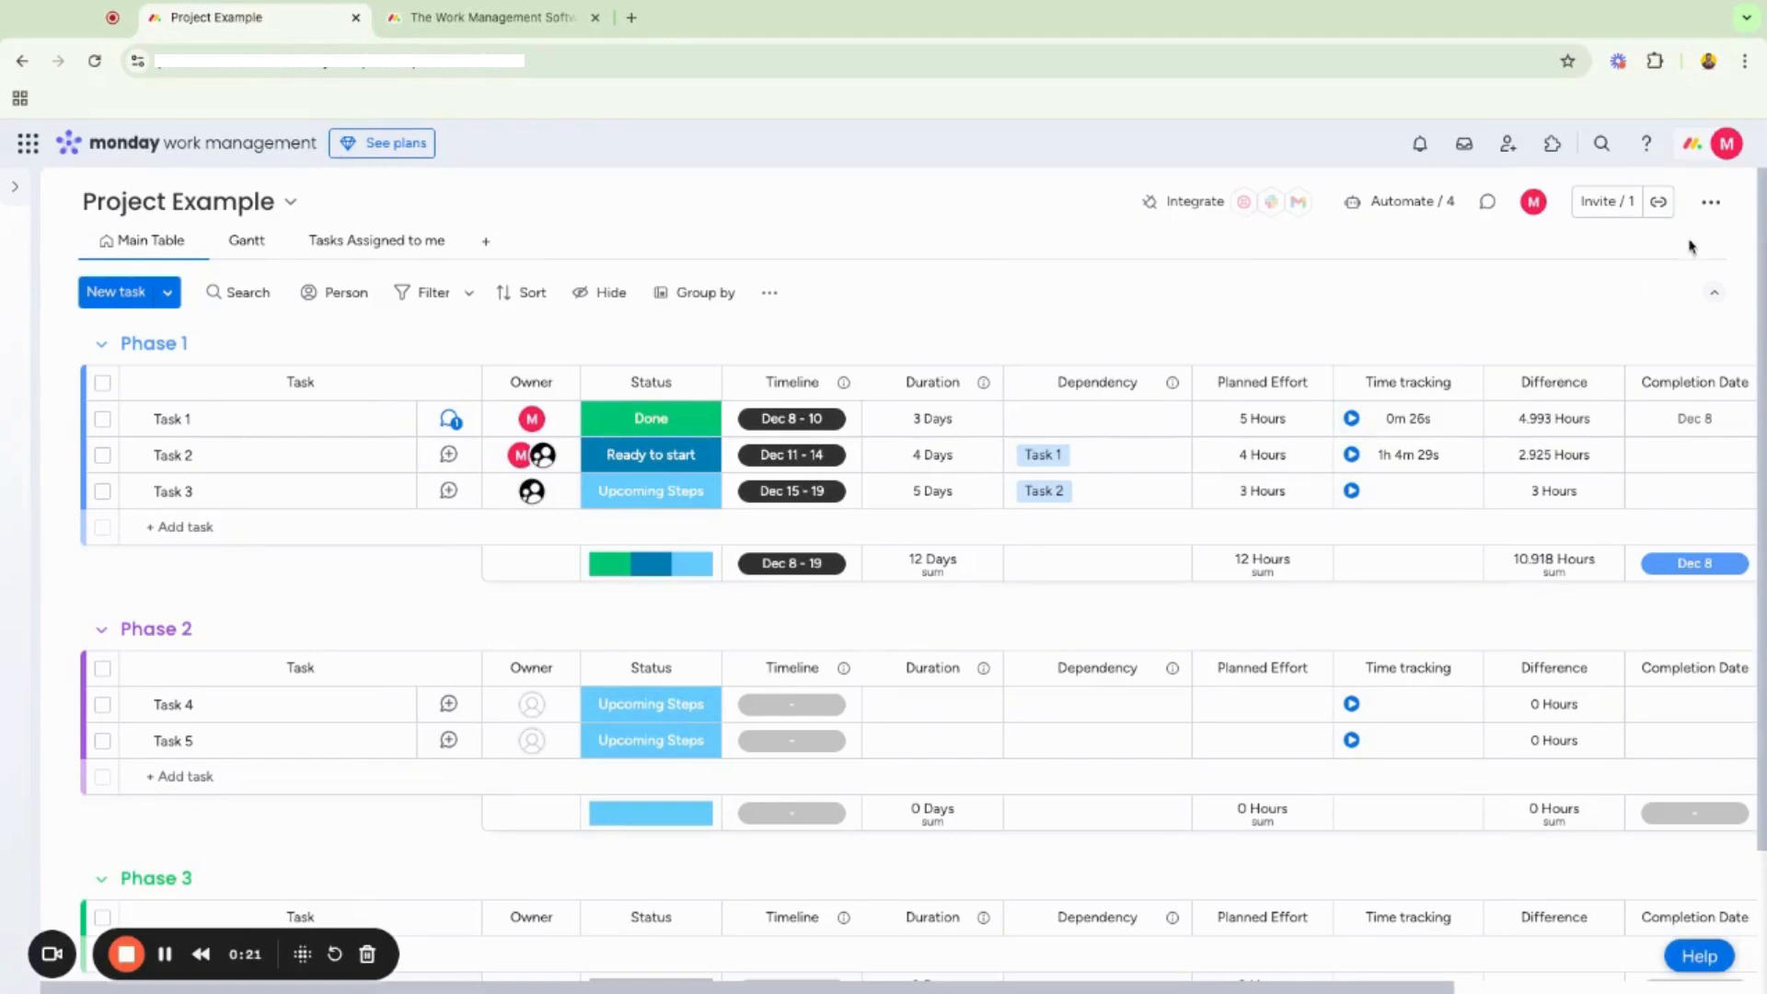
left_click(1711, 206)
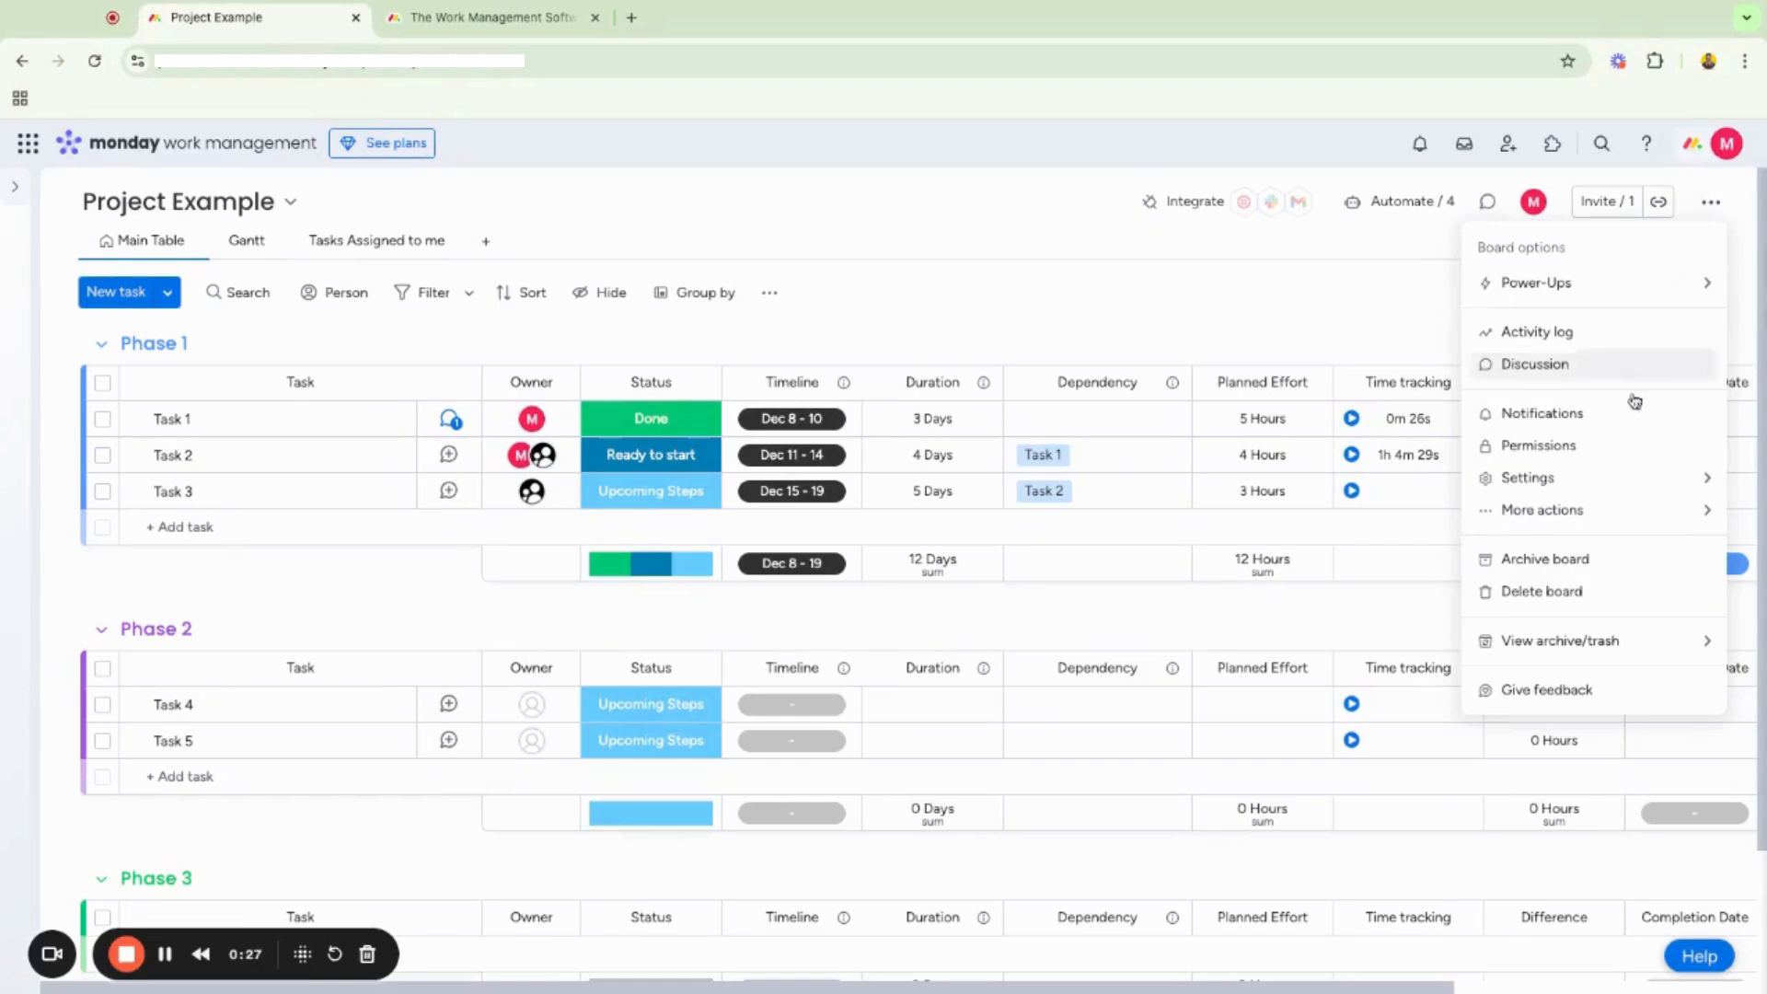
mouse_move(1613, 516)
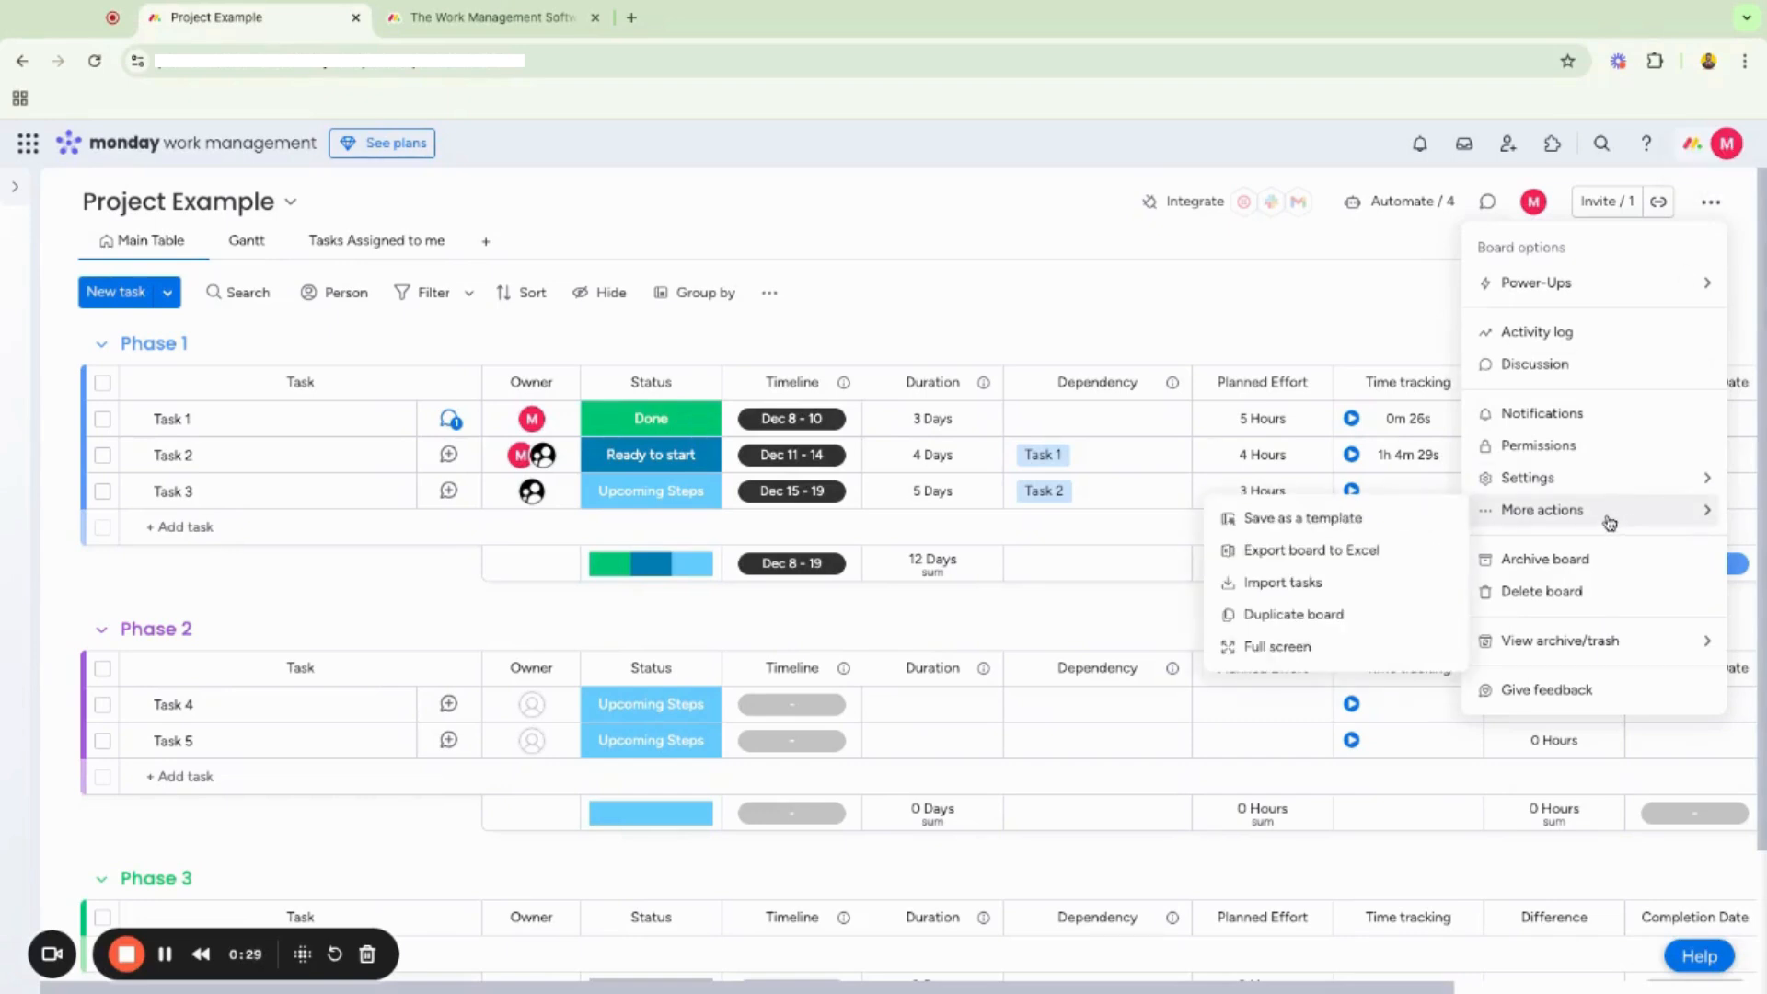
left_click(1403, 518)
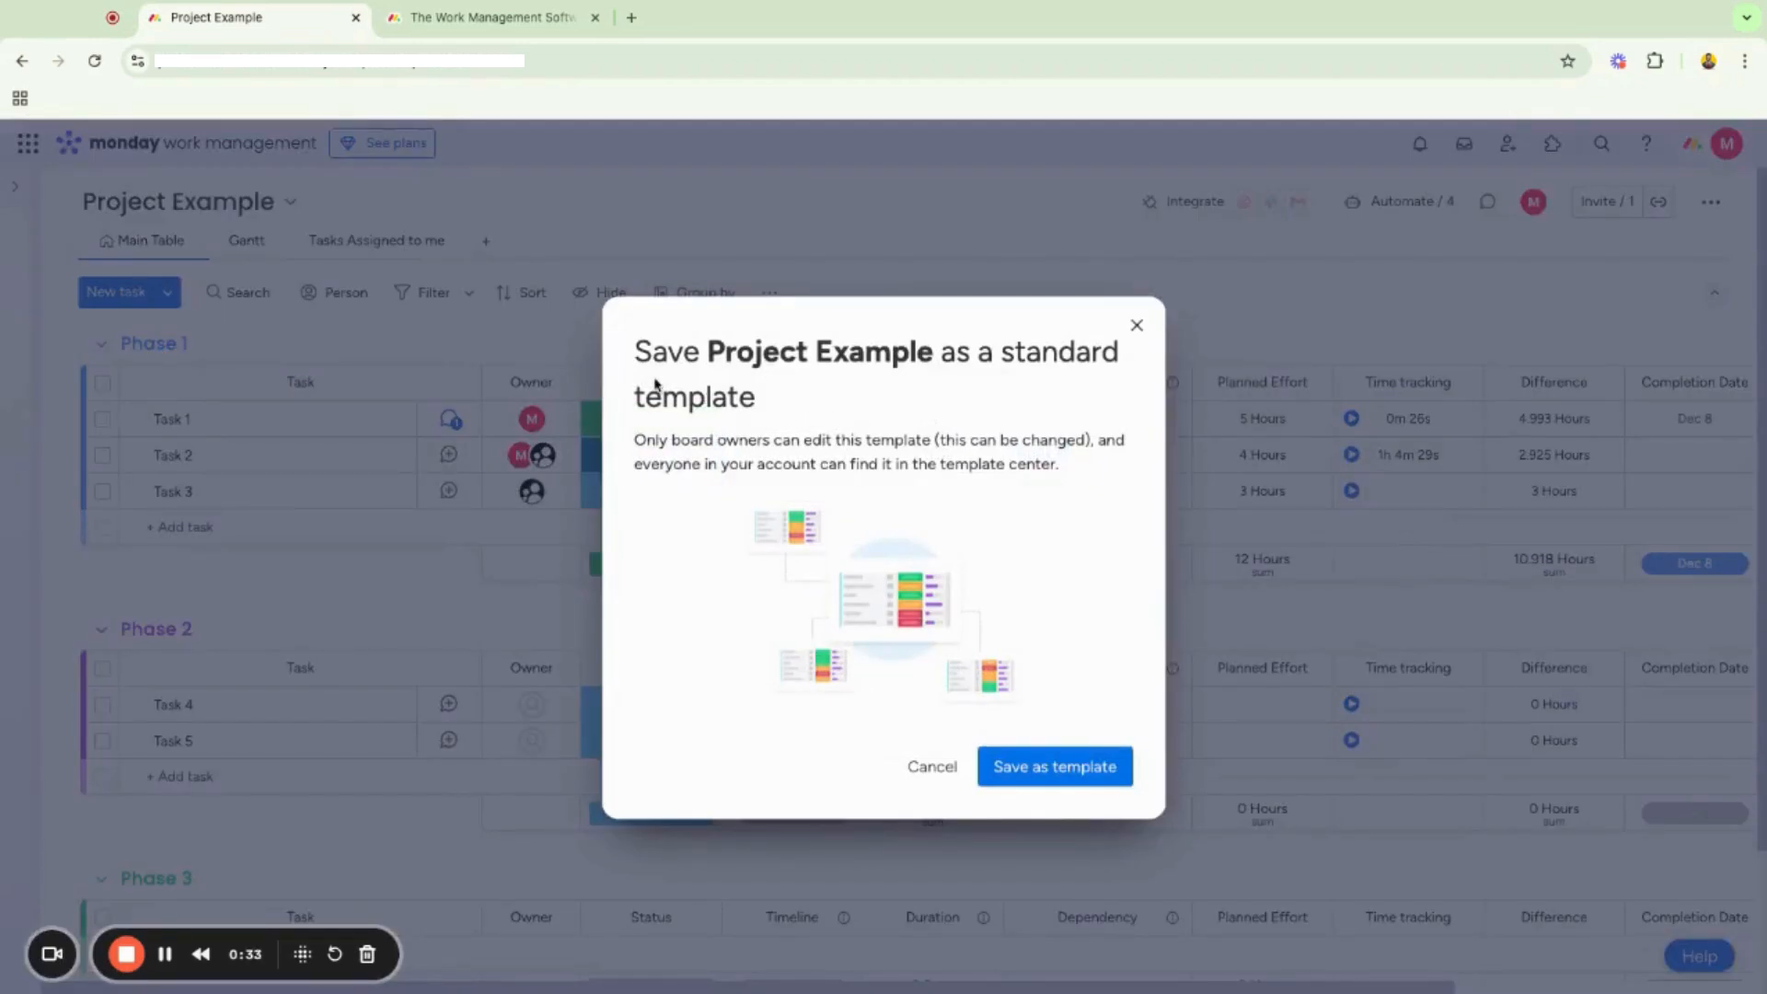
left_click(1136, 325)
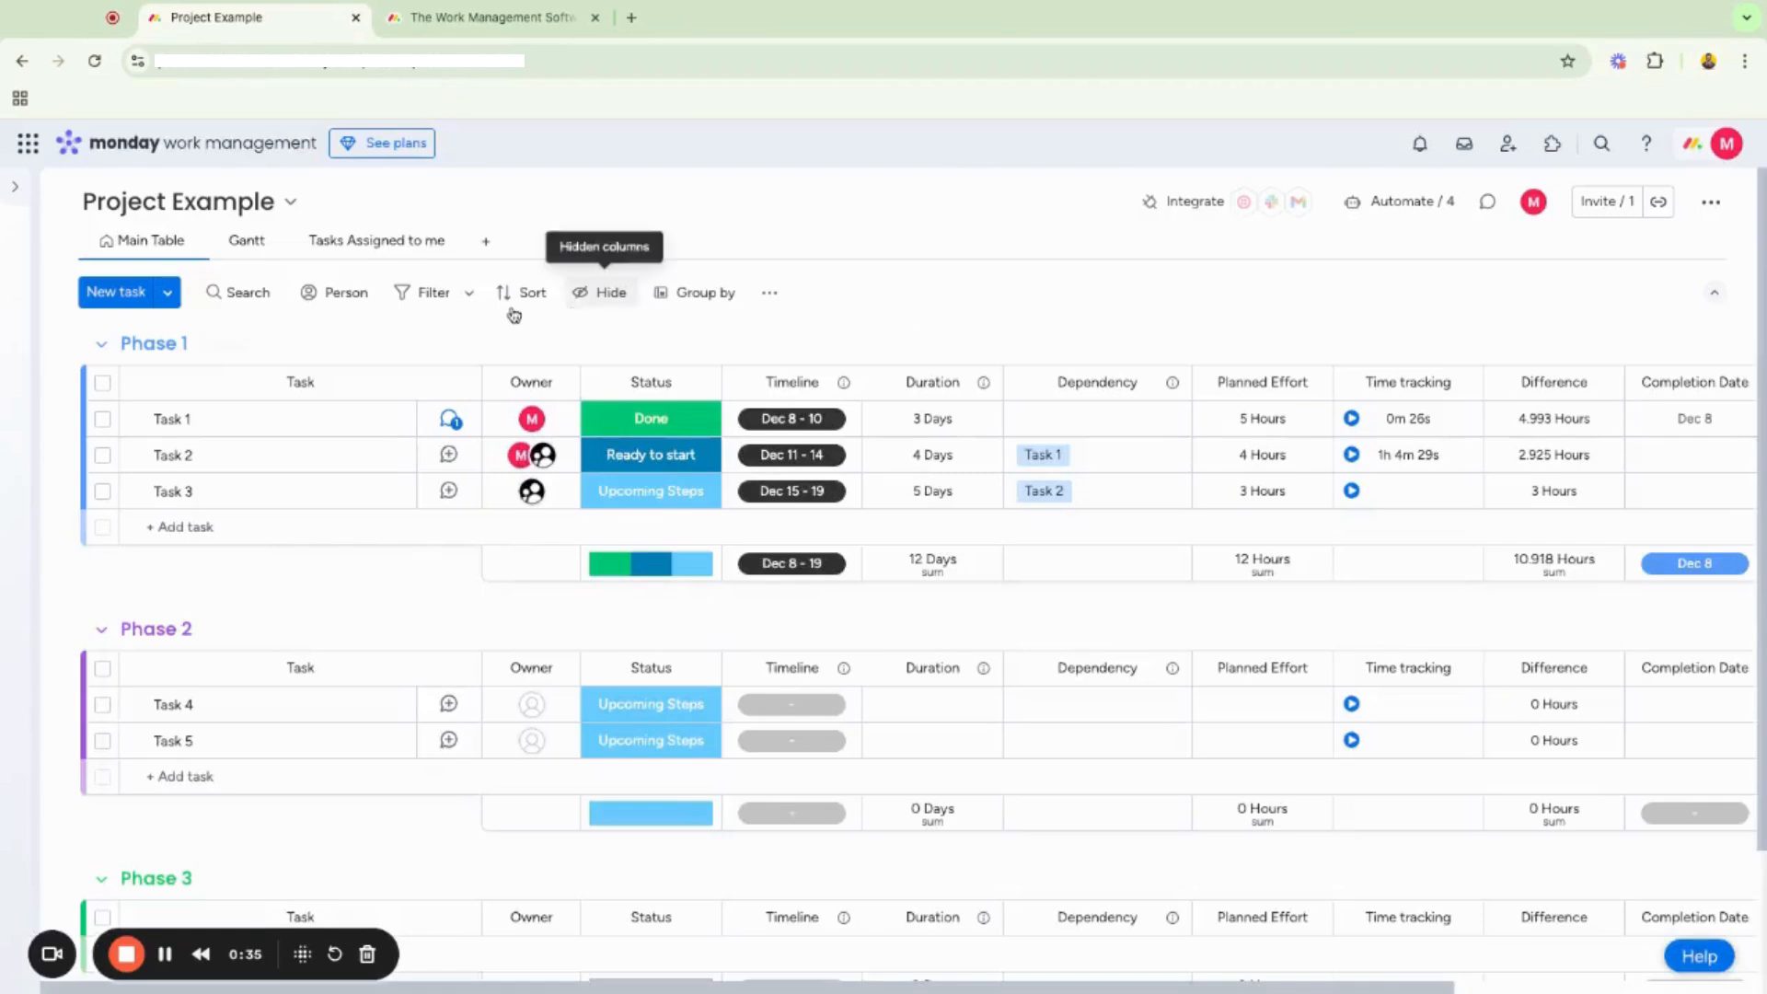
Start duplicating the Project Example board from the workspace's board list and name the copy "Project Example 2".
left_click(17, 193)
left_click(228, 344)
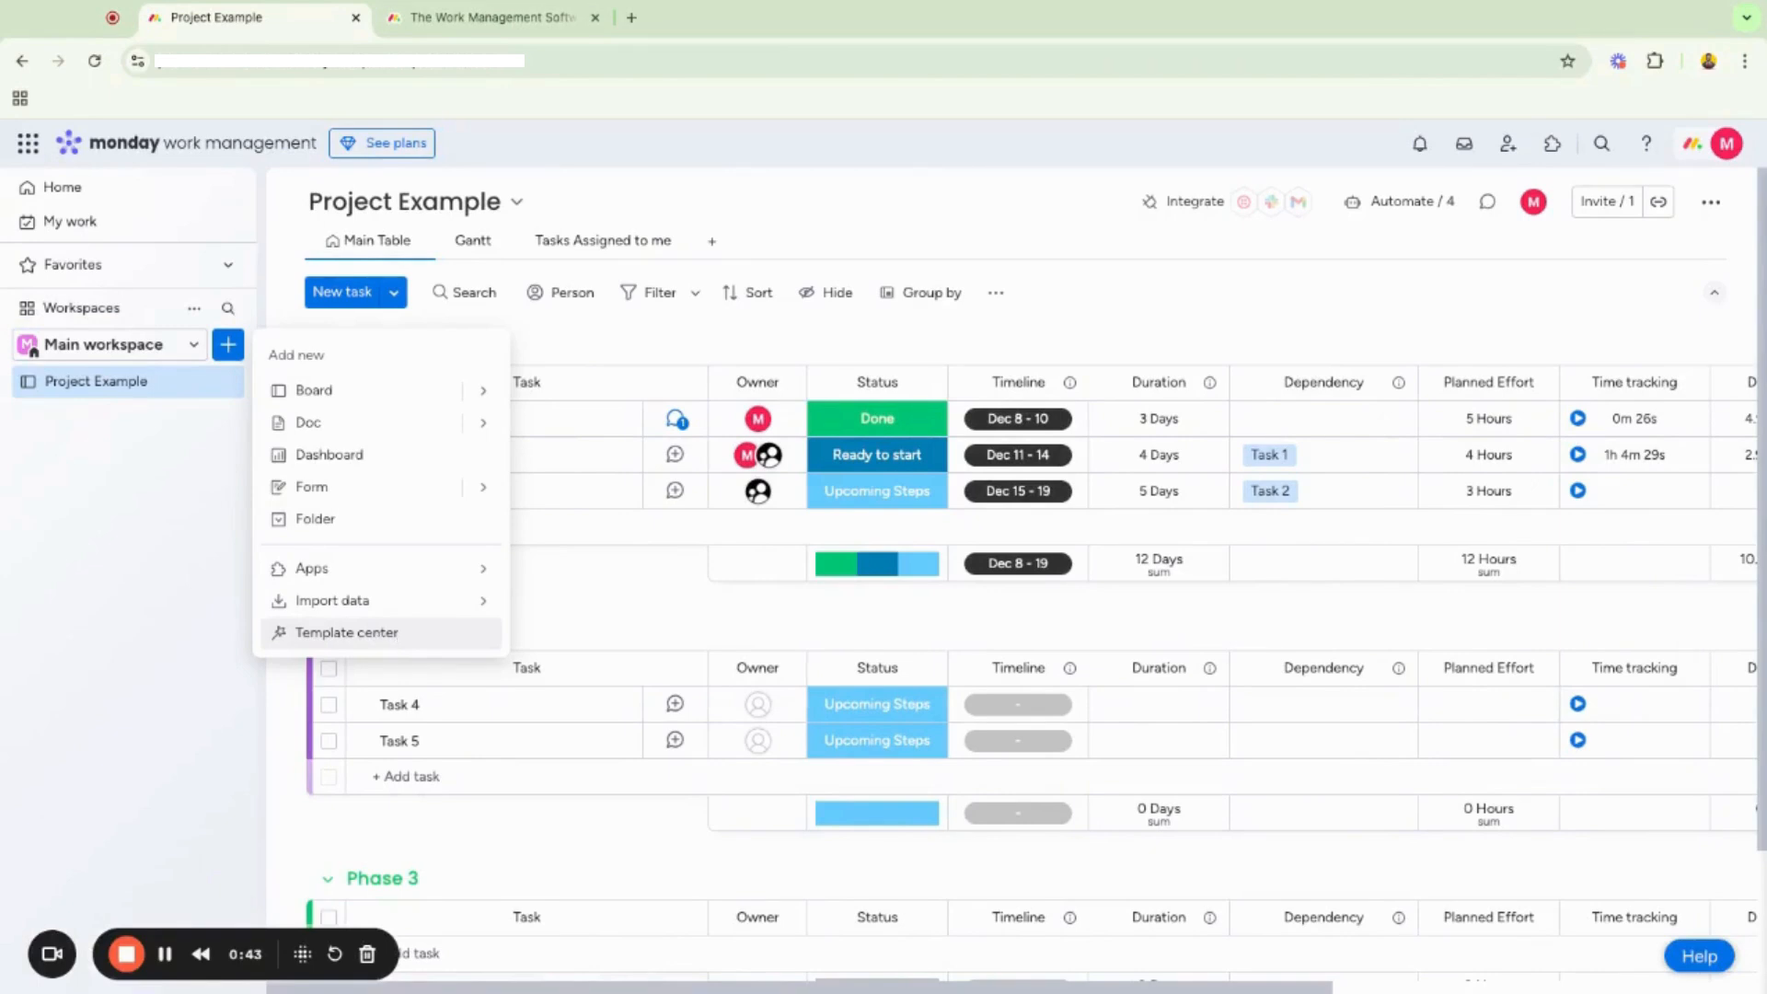
left_click(614, 575)
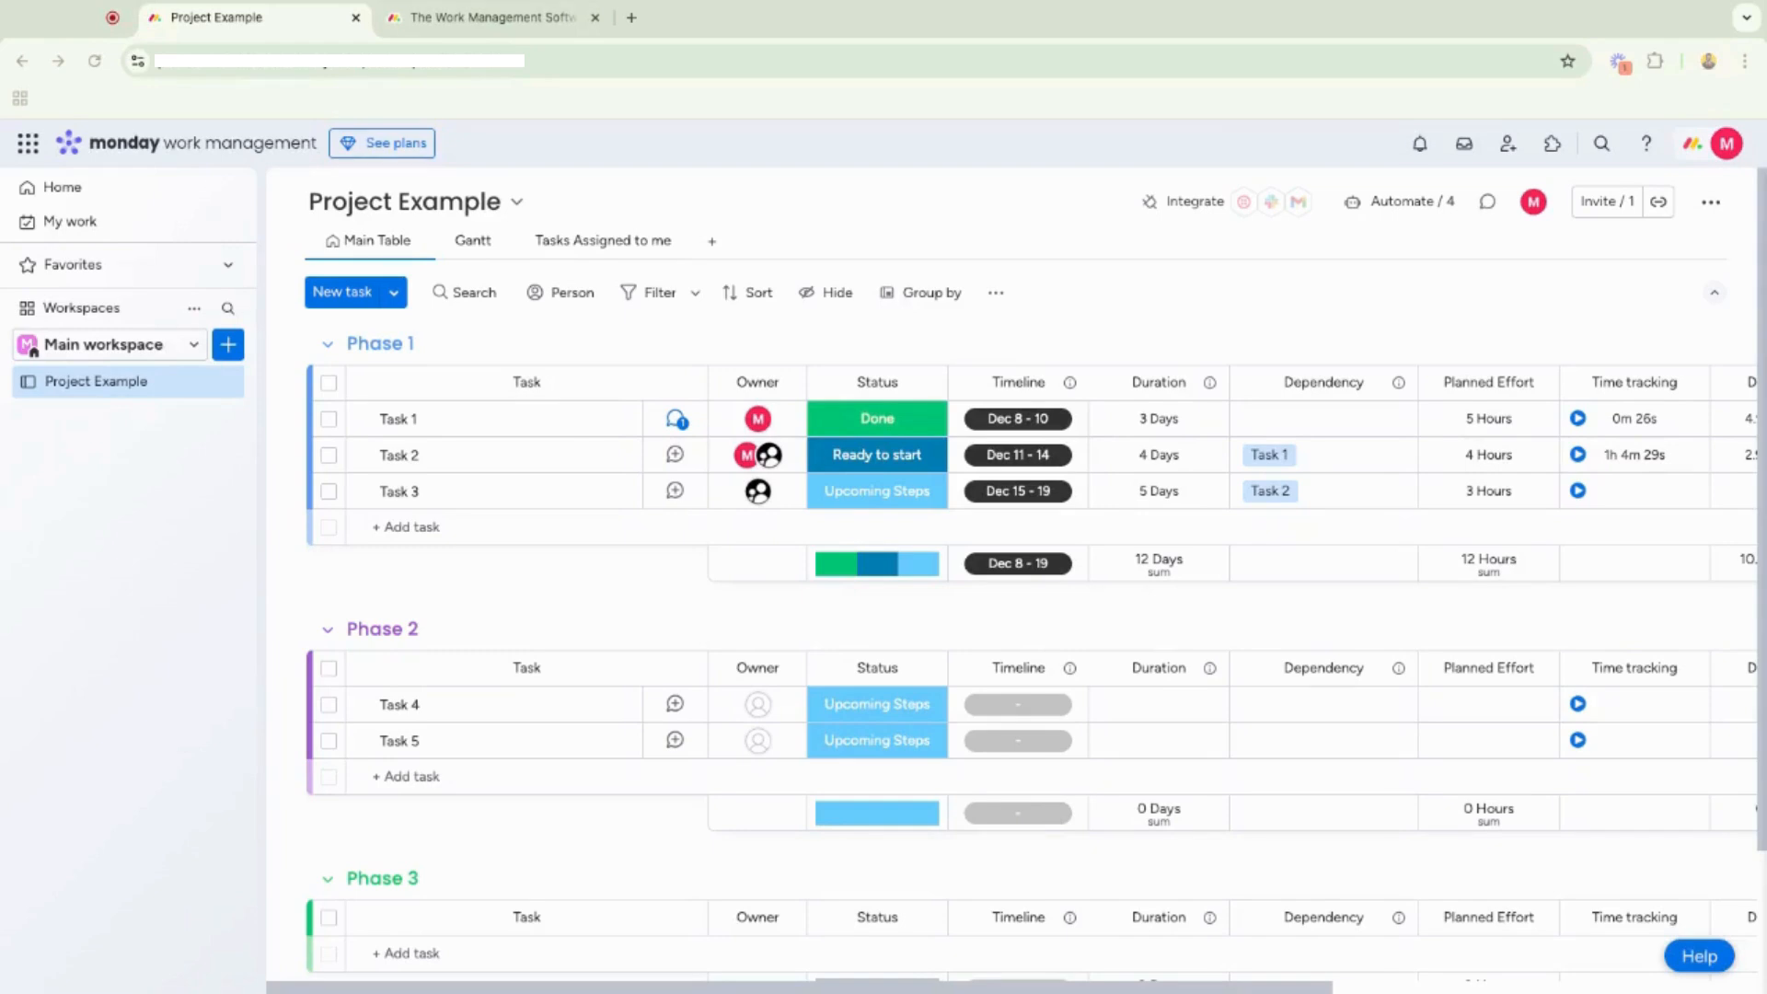
left_click(224, 381)
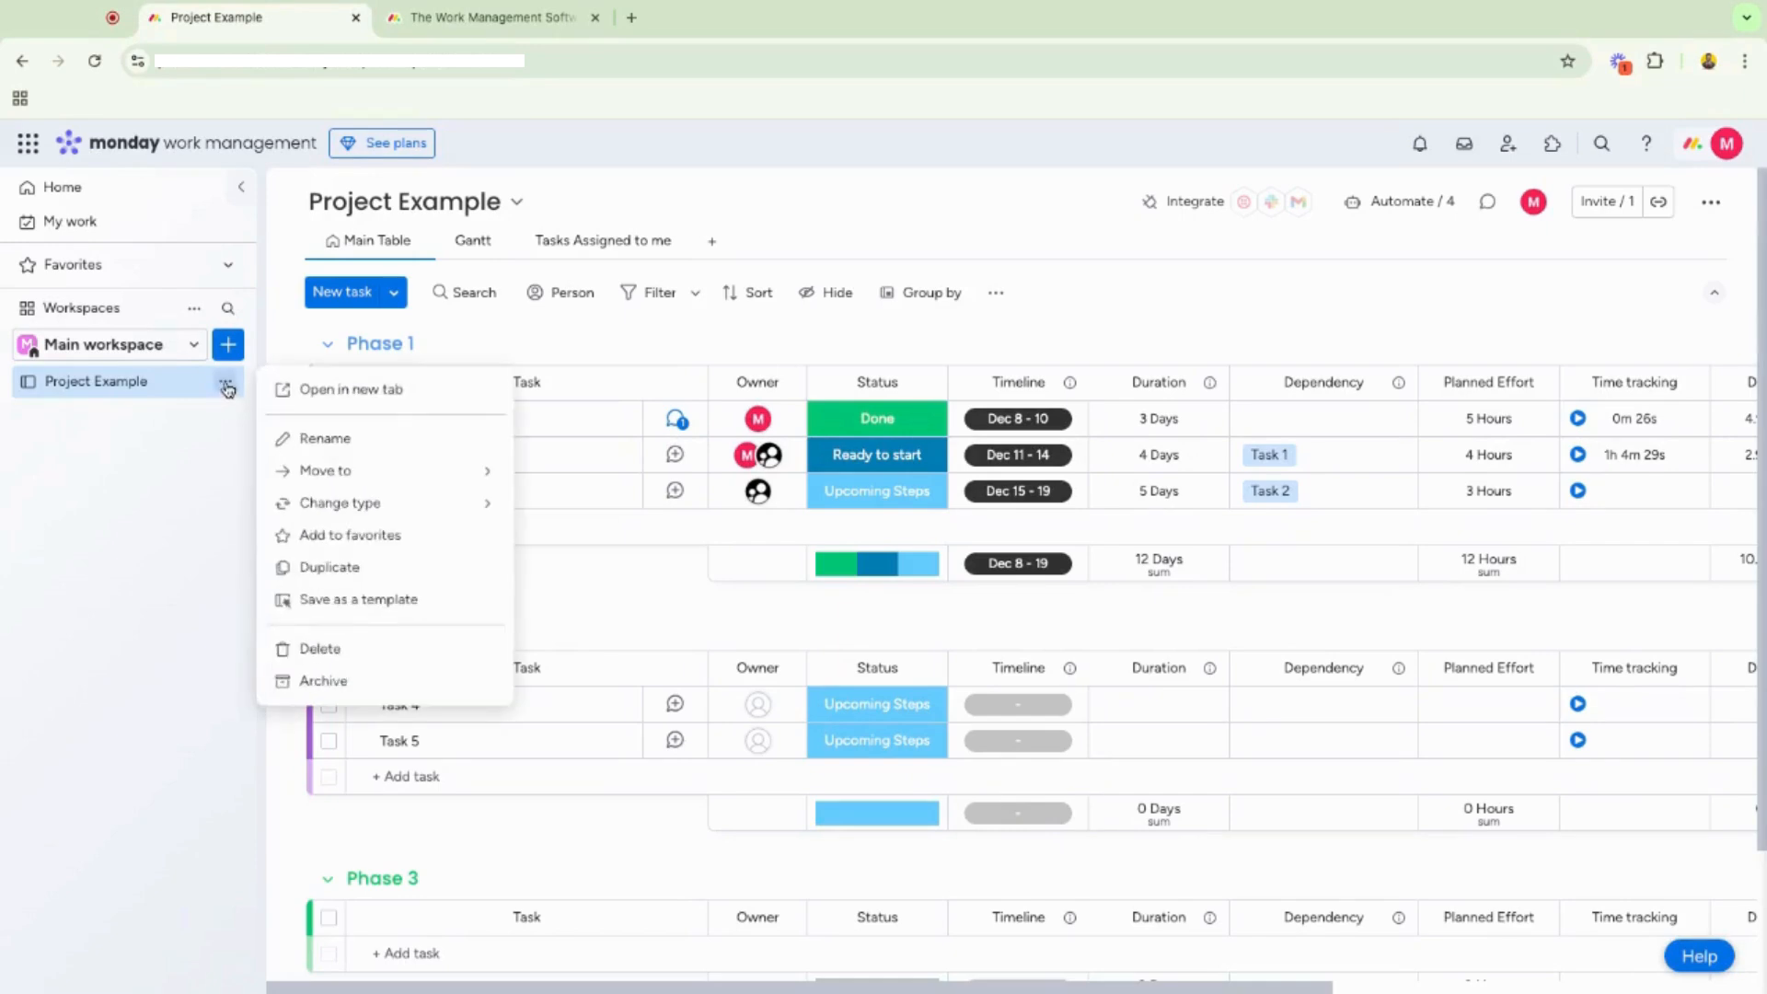
left_click(325, 569)
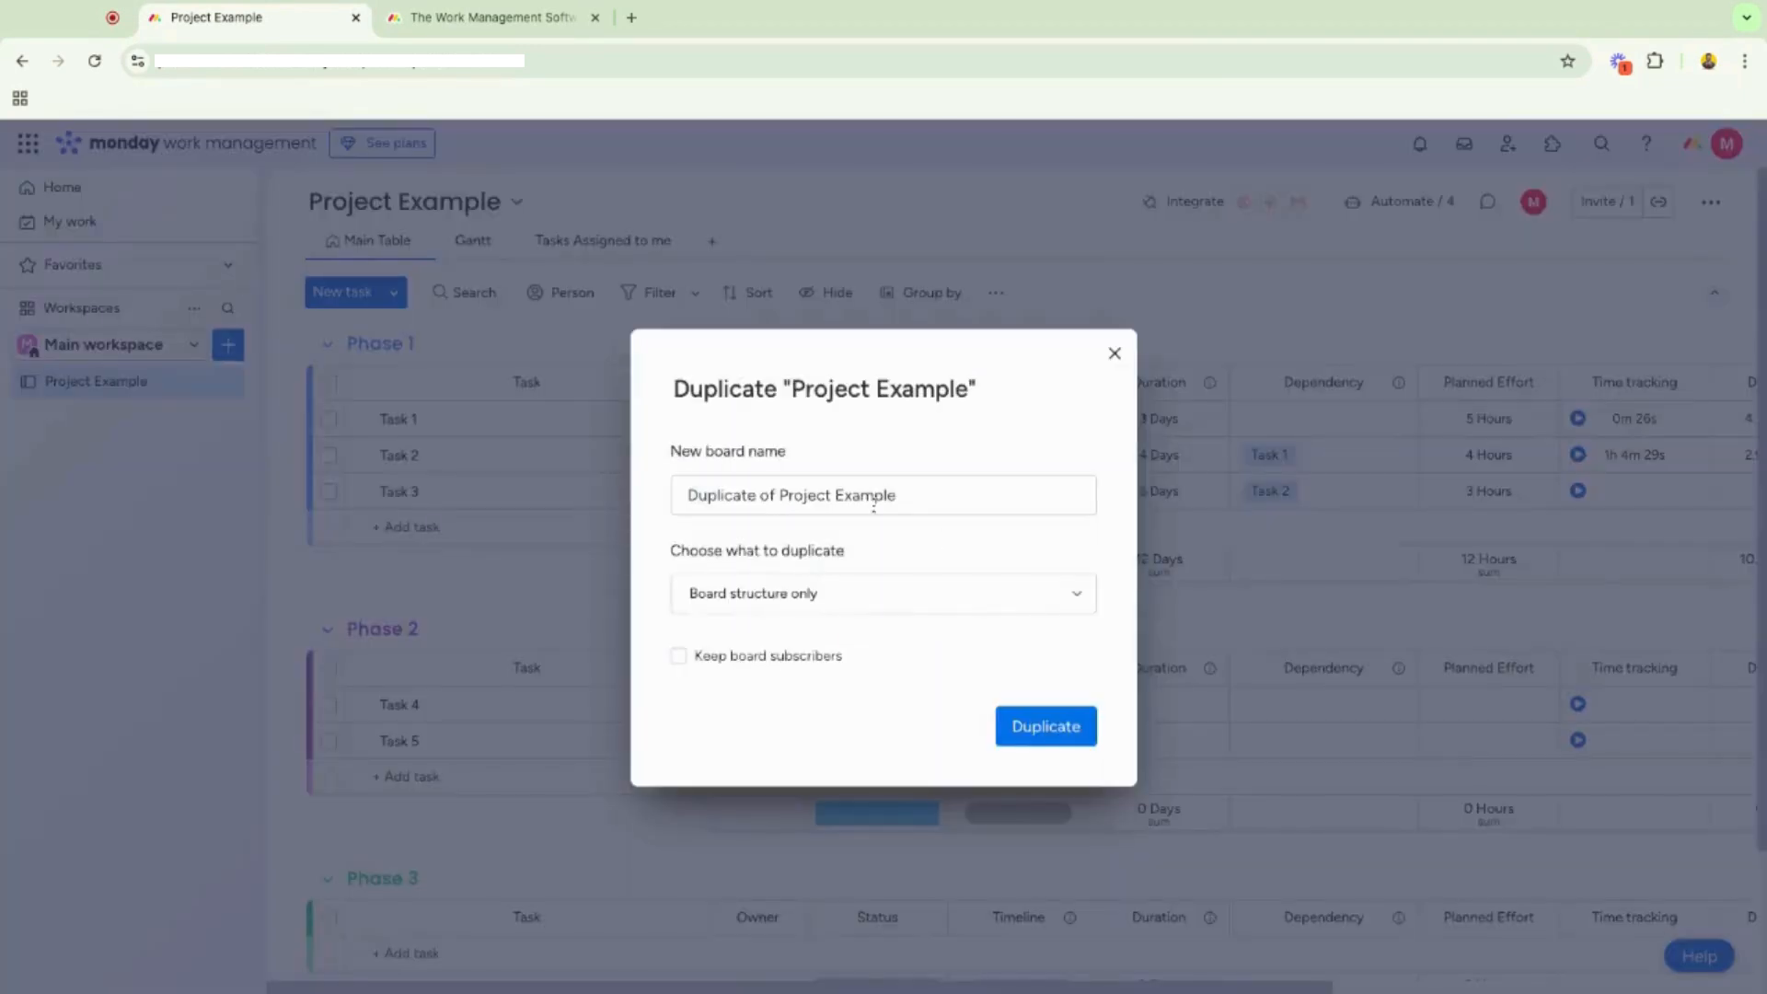
left_click(774, 497)
left_click(777, 496)
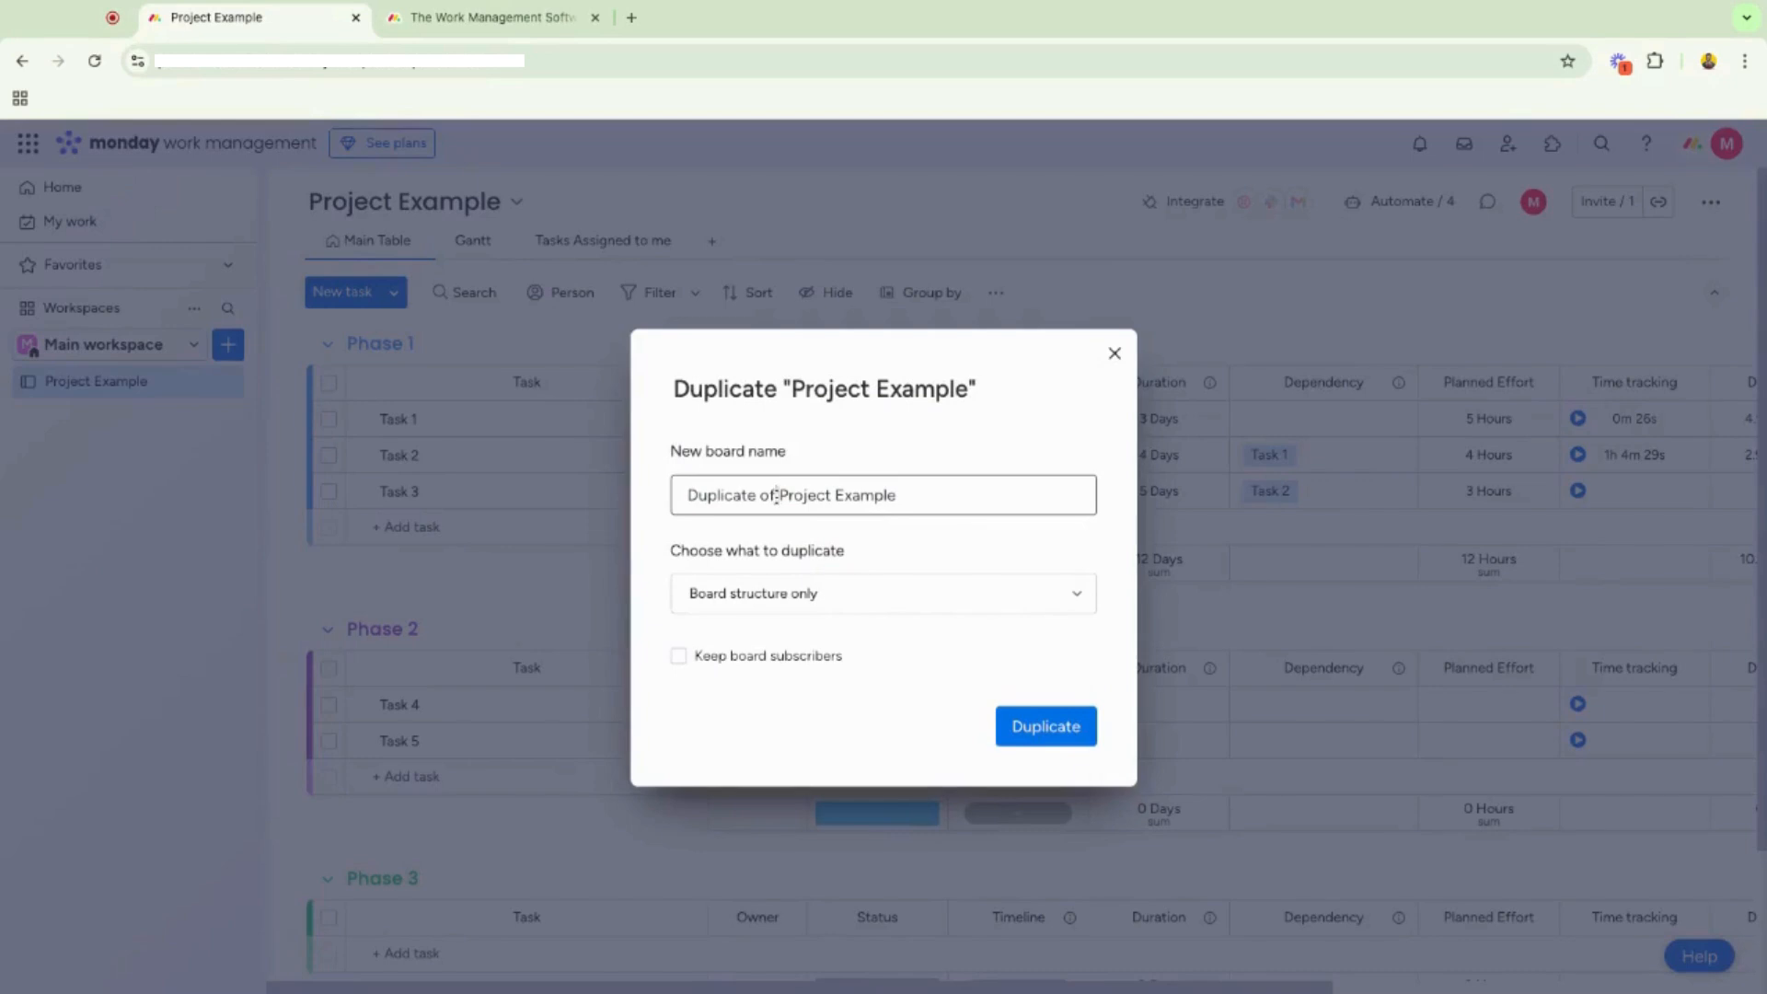
key("shift+super+Left")
key("BackSpace")
type("2")
Choose "Board structure & items" as what to duplicate and create the copy of the board.
left_click(899, 593)
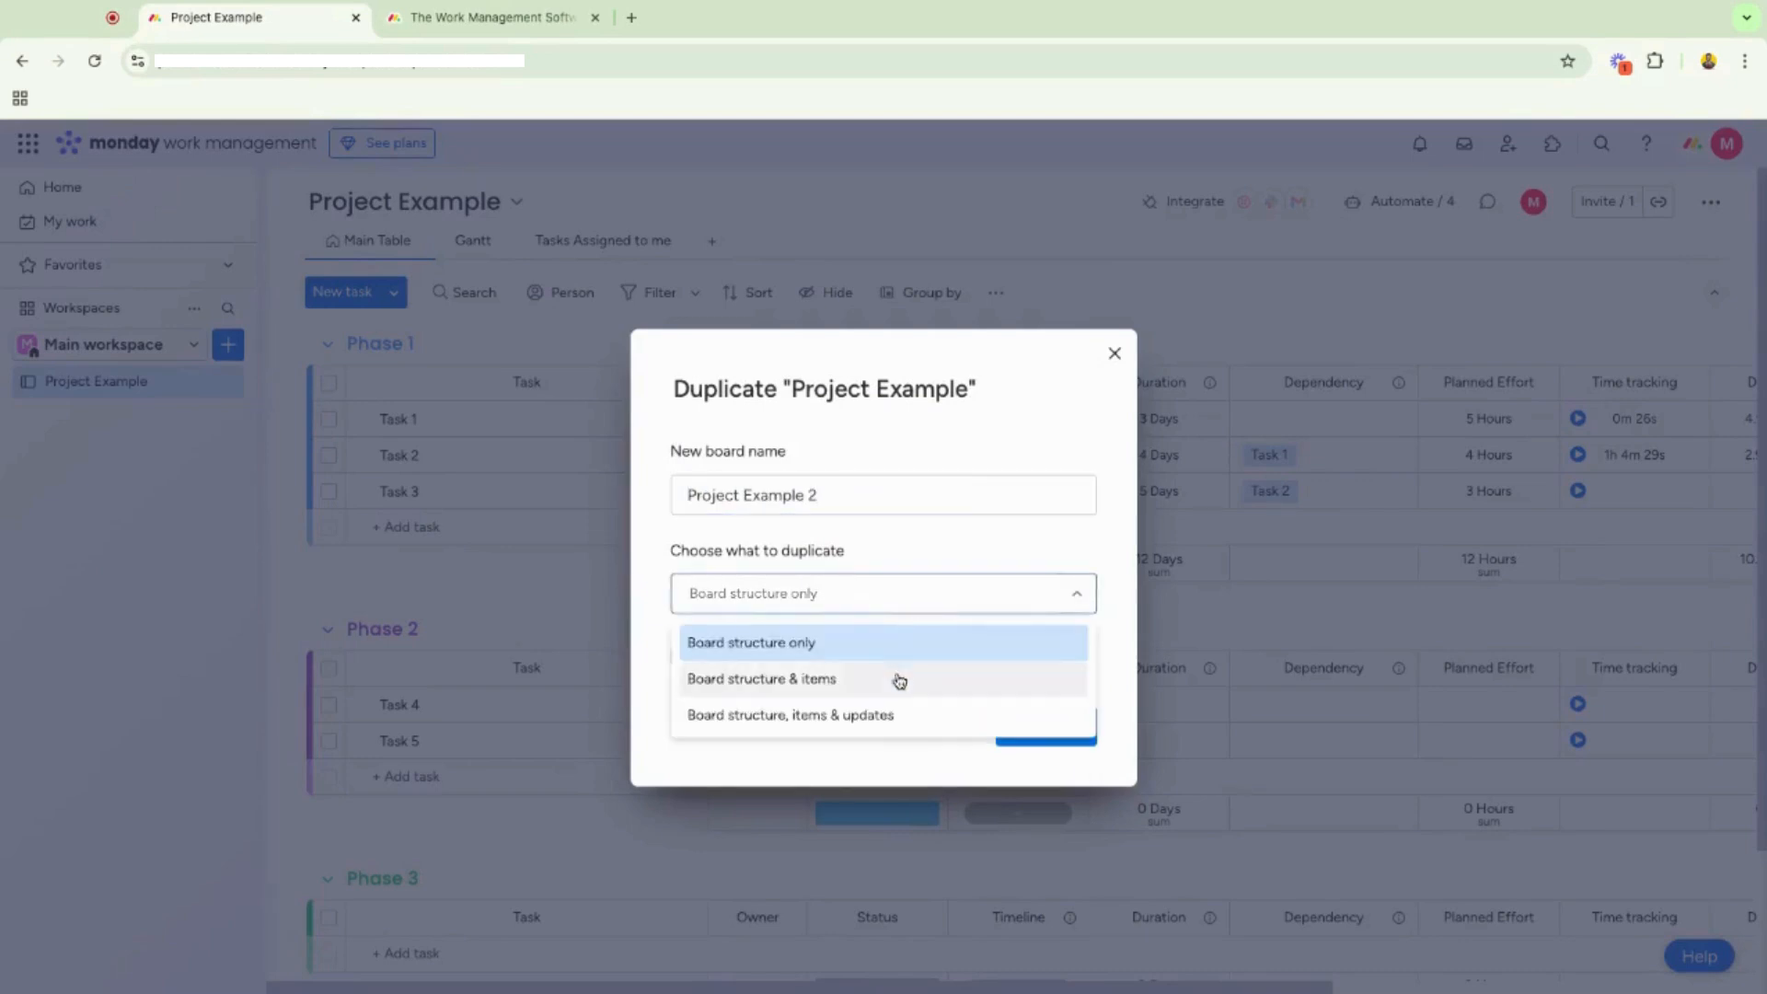
left_click(899, 680)
left_click(1042, 736)
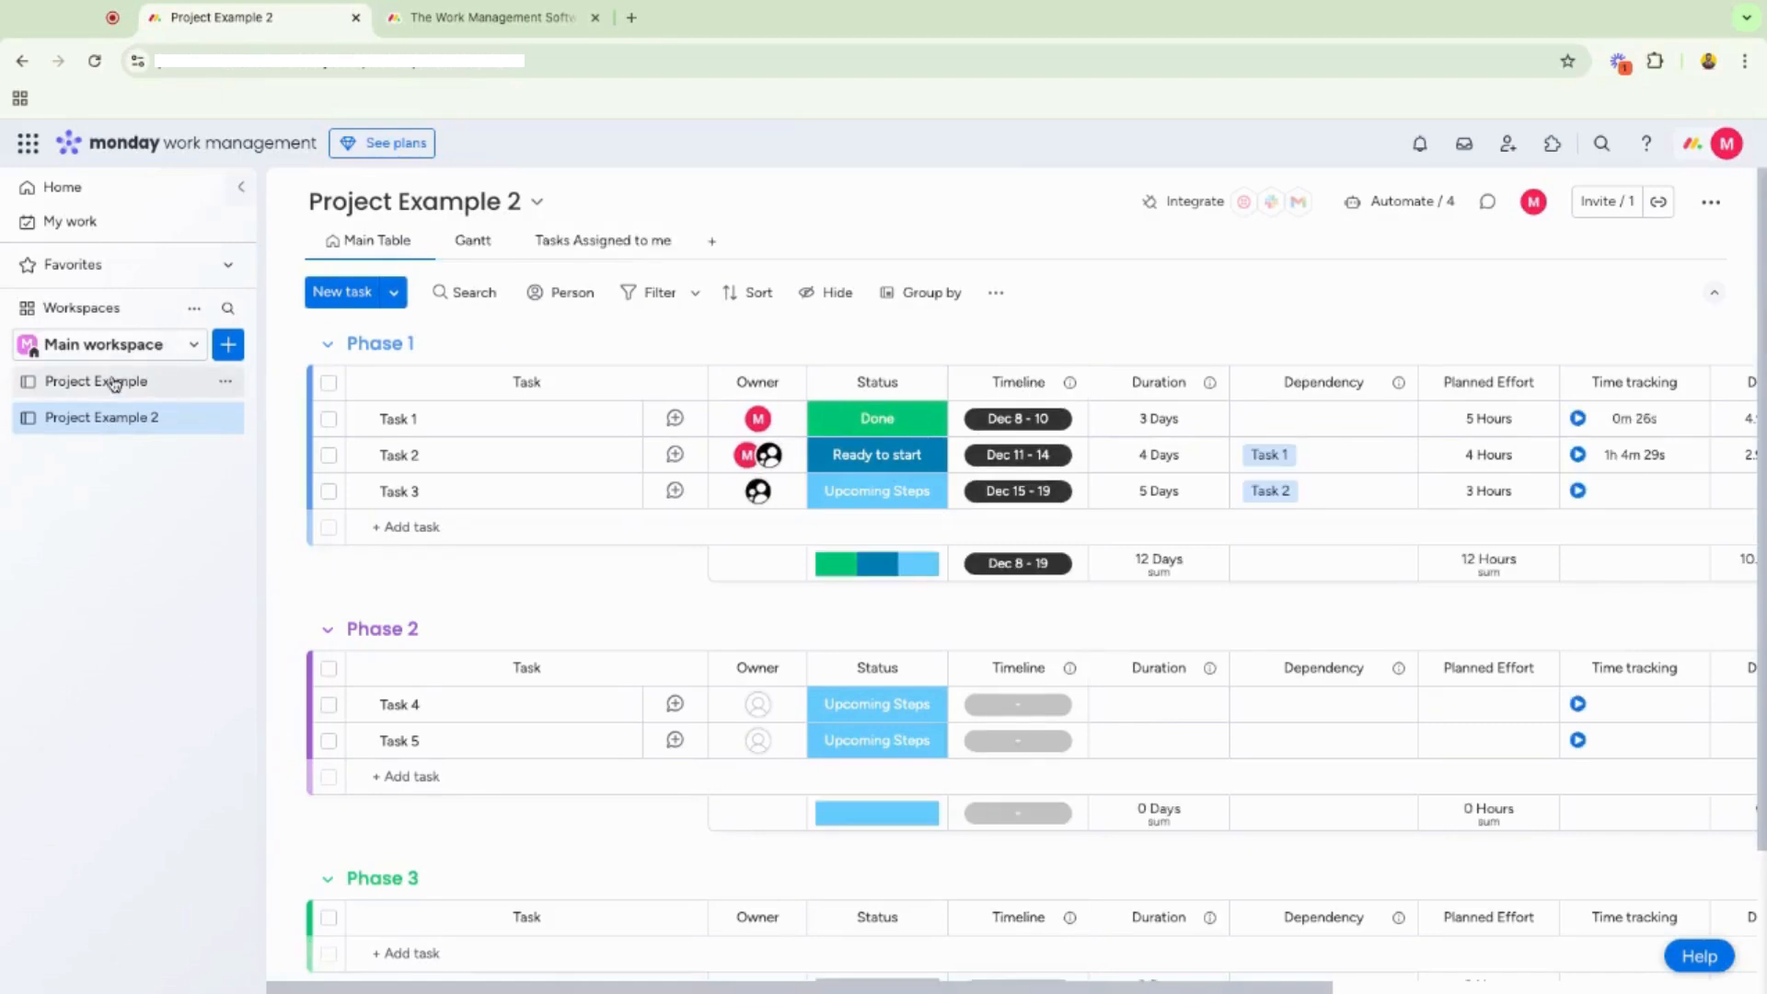
Create a new dashboard named "Projects Reporting" in the main workspace.
left_click(229, 346)
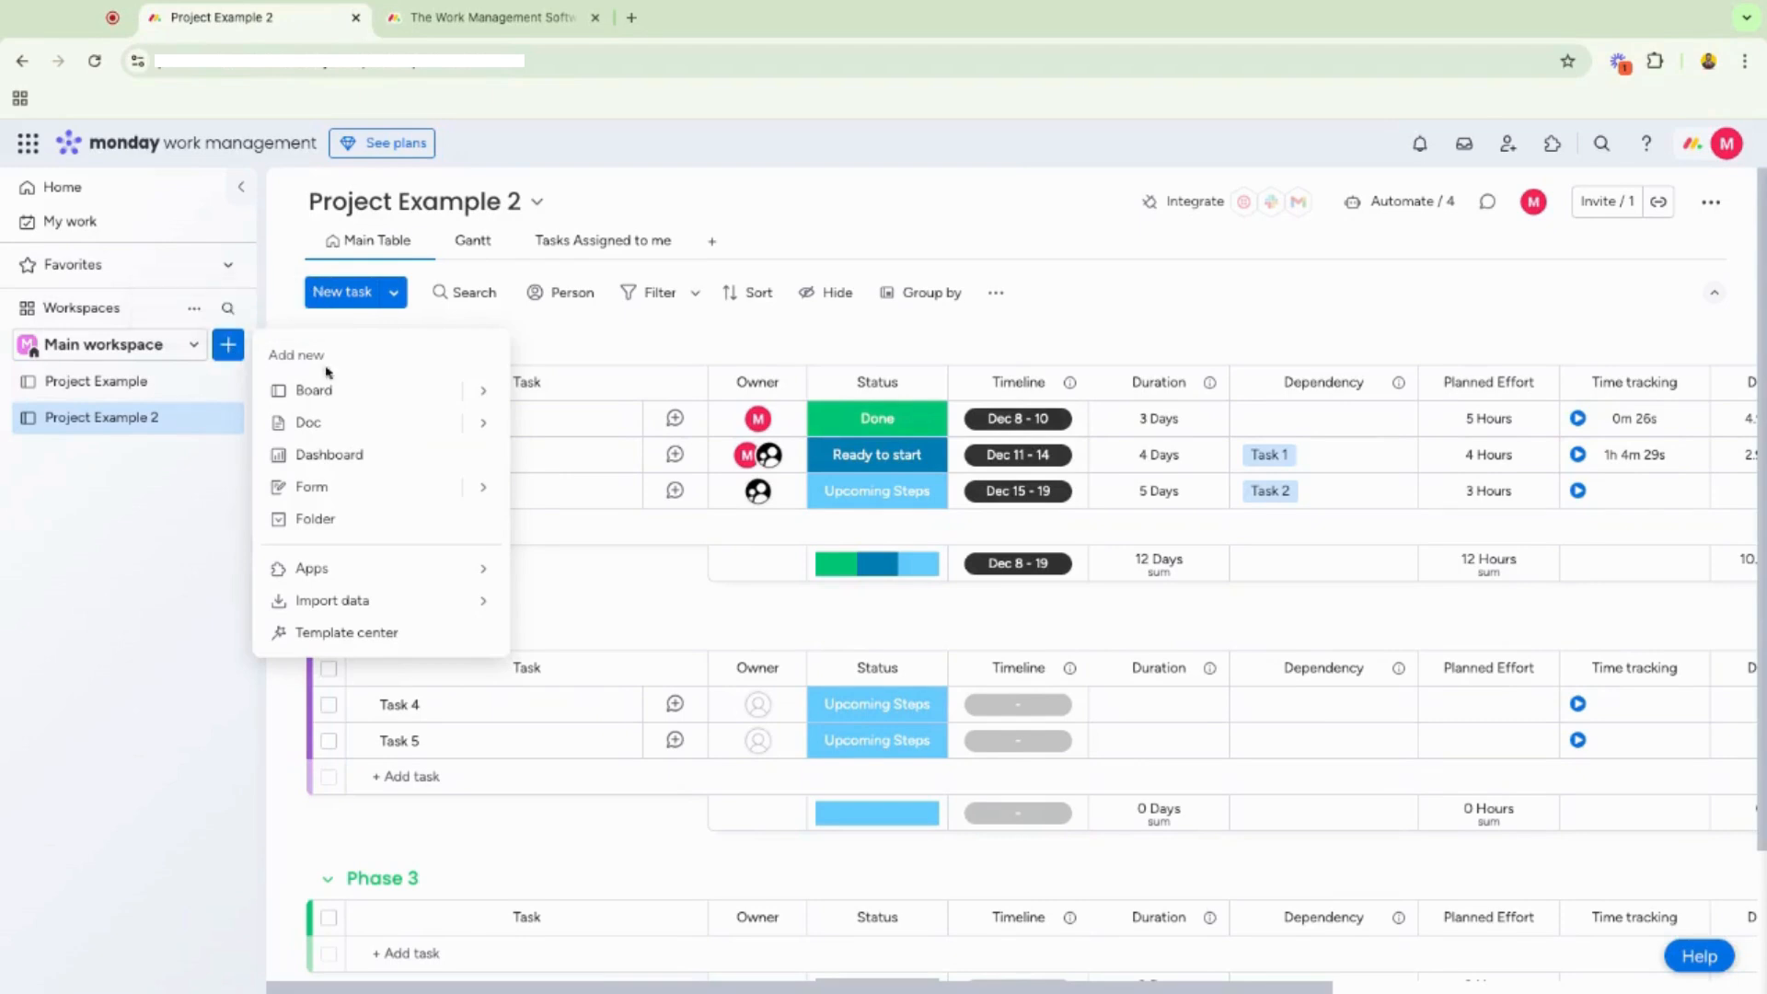
left_click(365, 457)
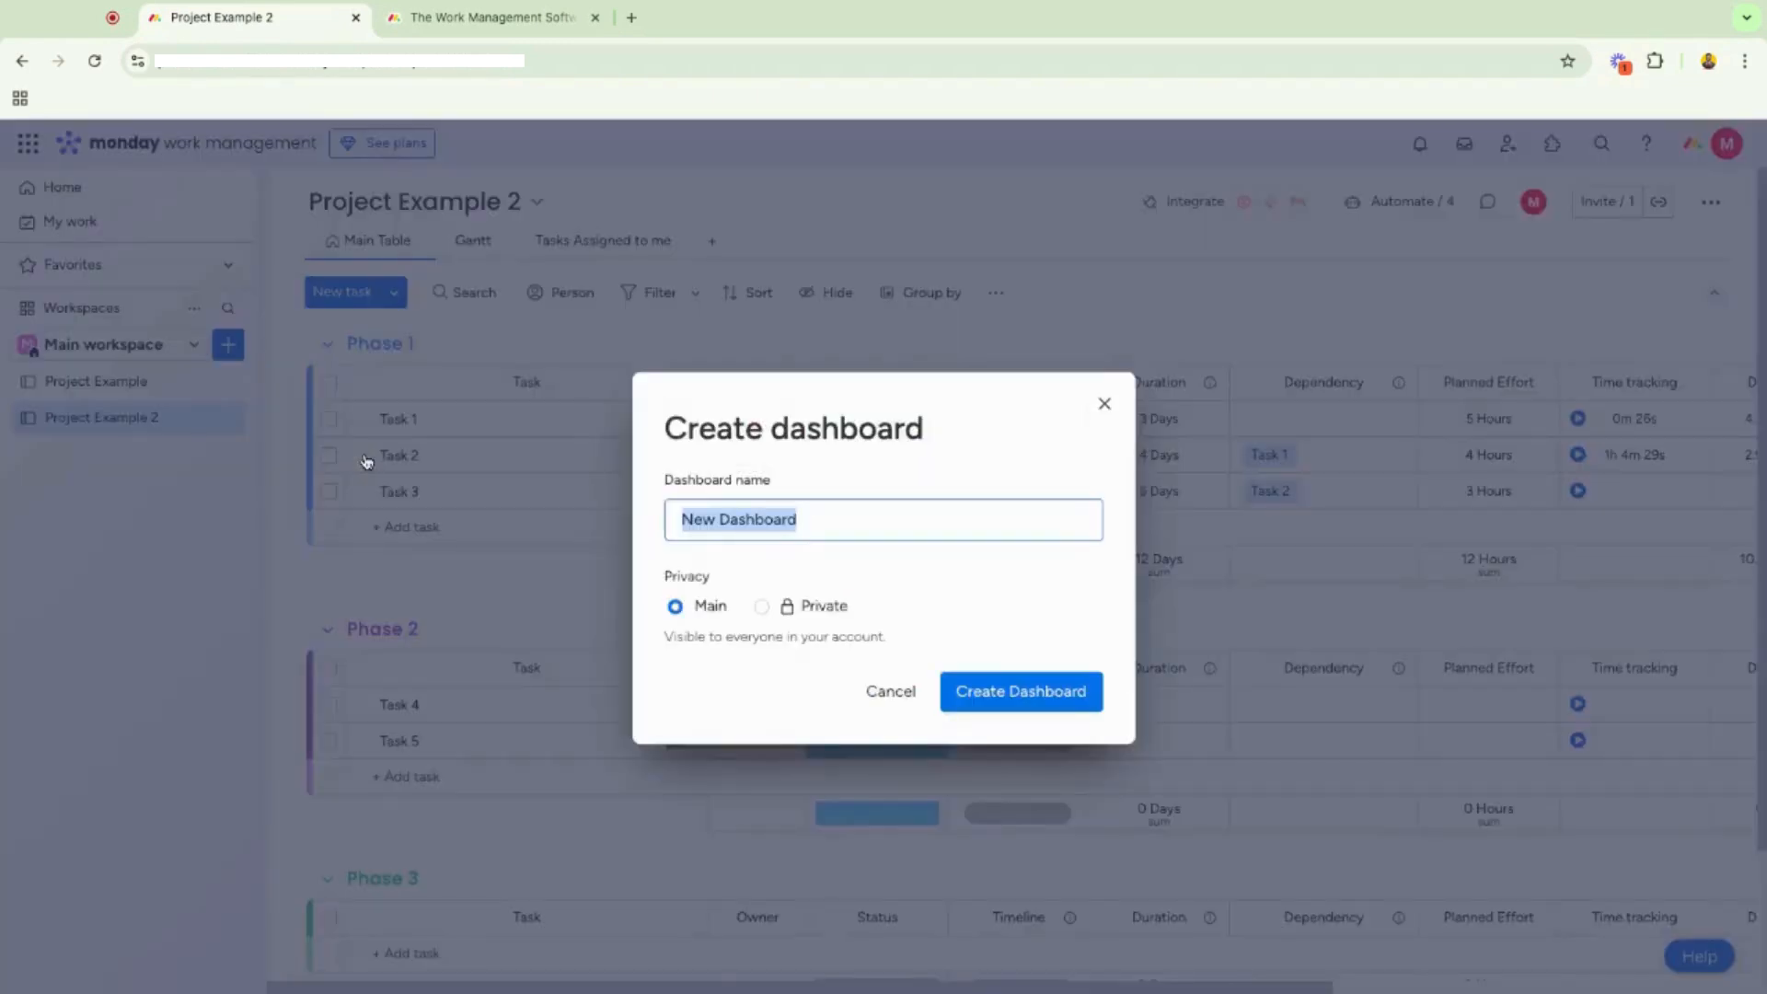
type("Project")
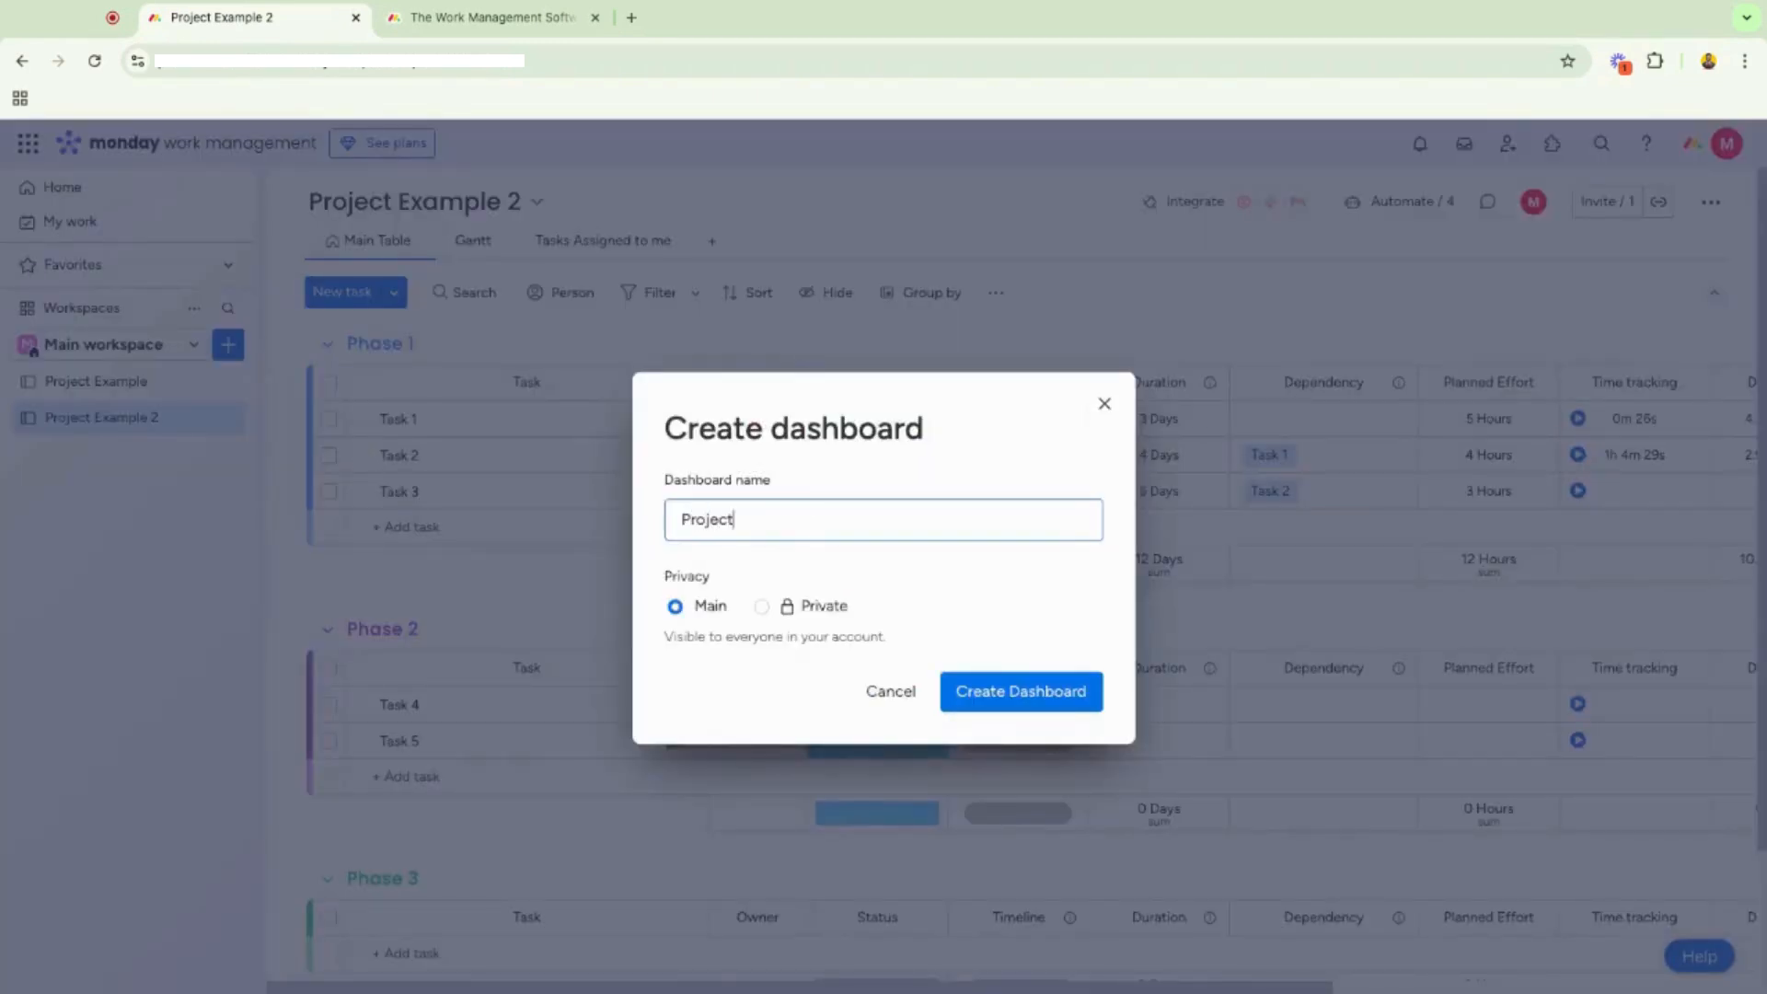
type("s Reporting")
left_click(1022, 692)
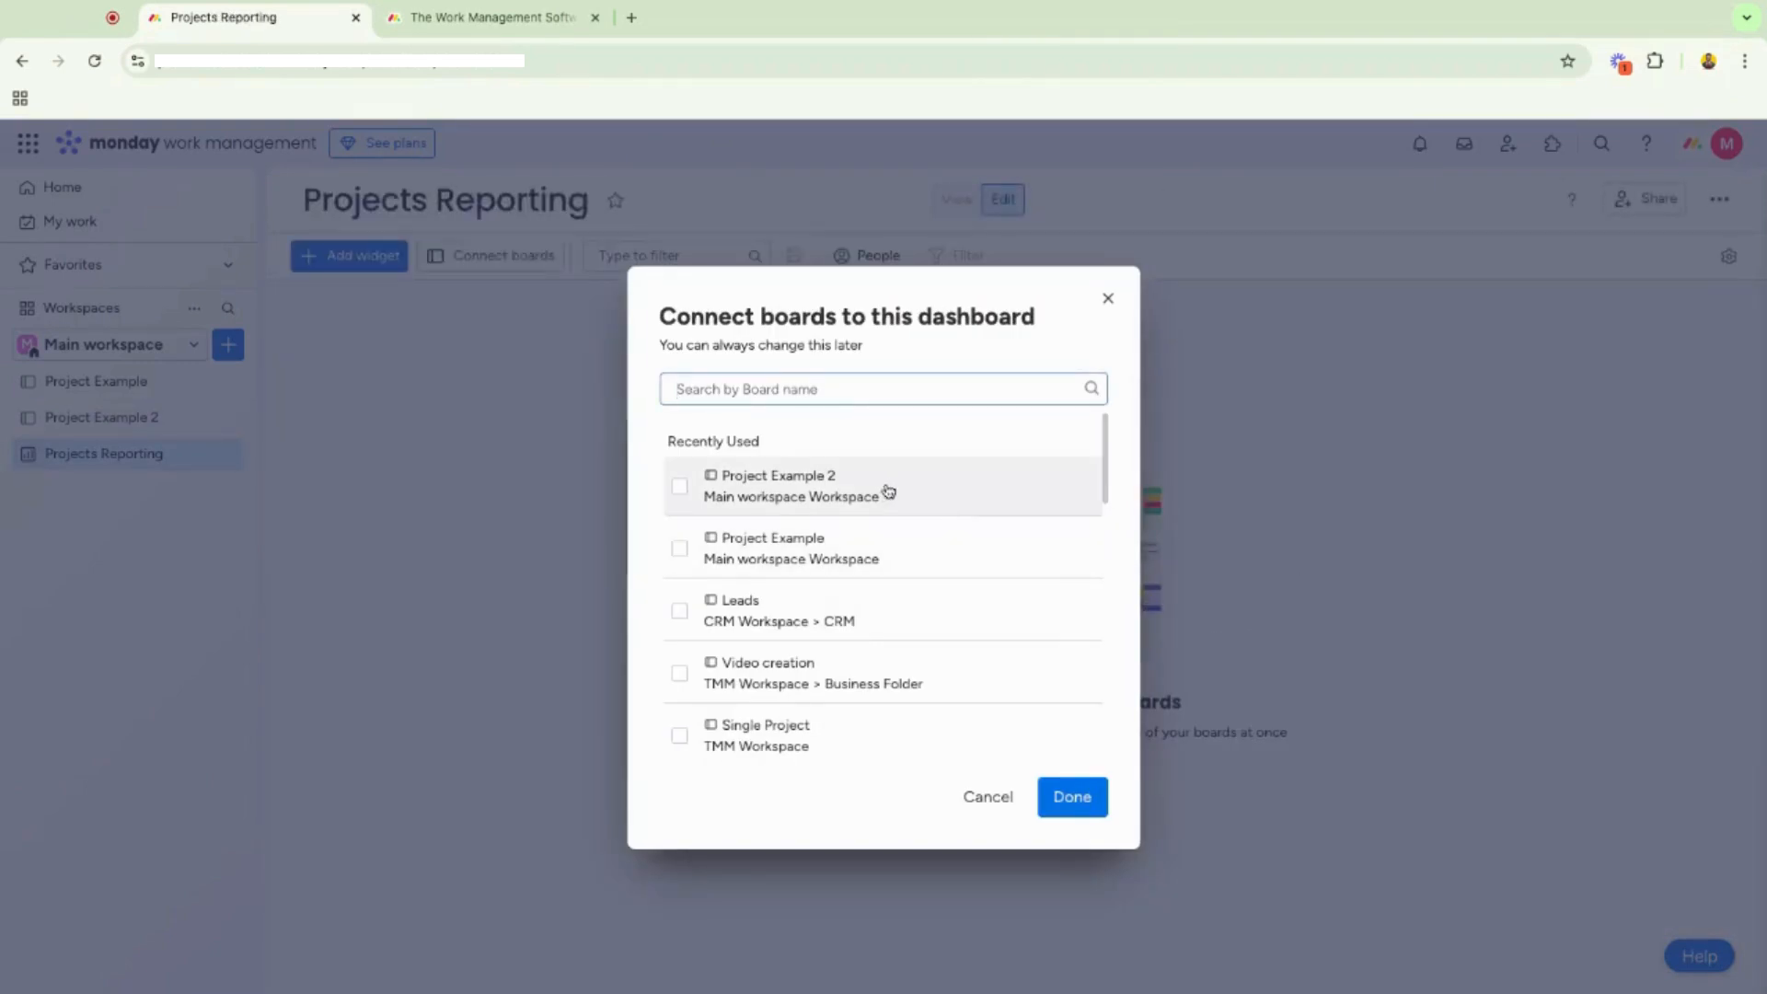
Connect the Project Example and Project Example 2 boards to the dashboard.
left_click(680, 553)
left_click(680, 594)
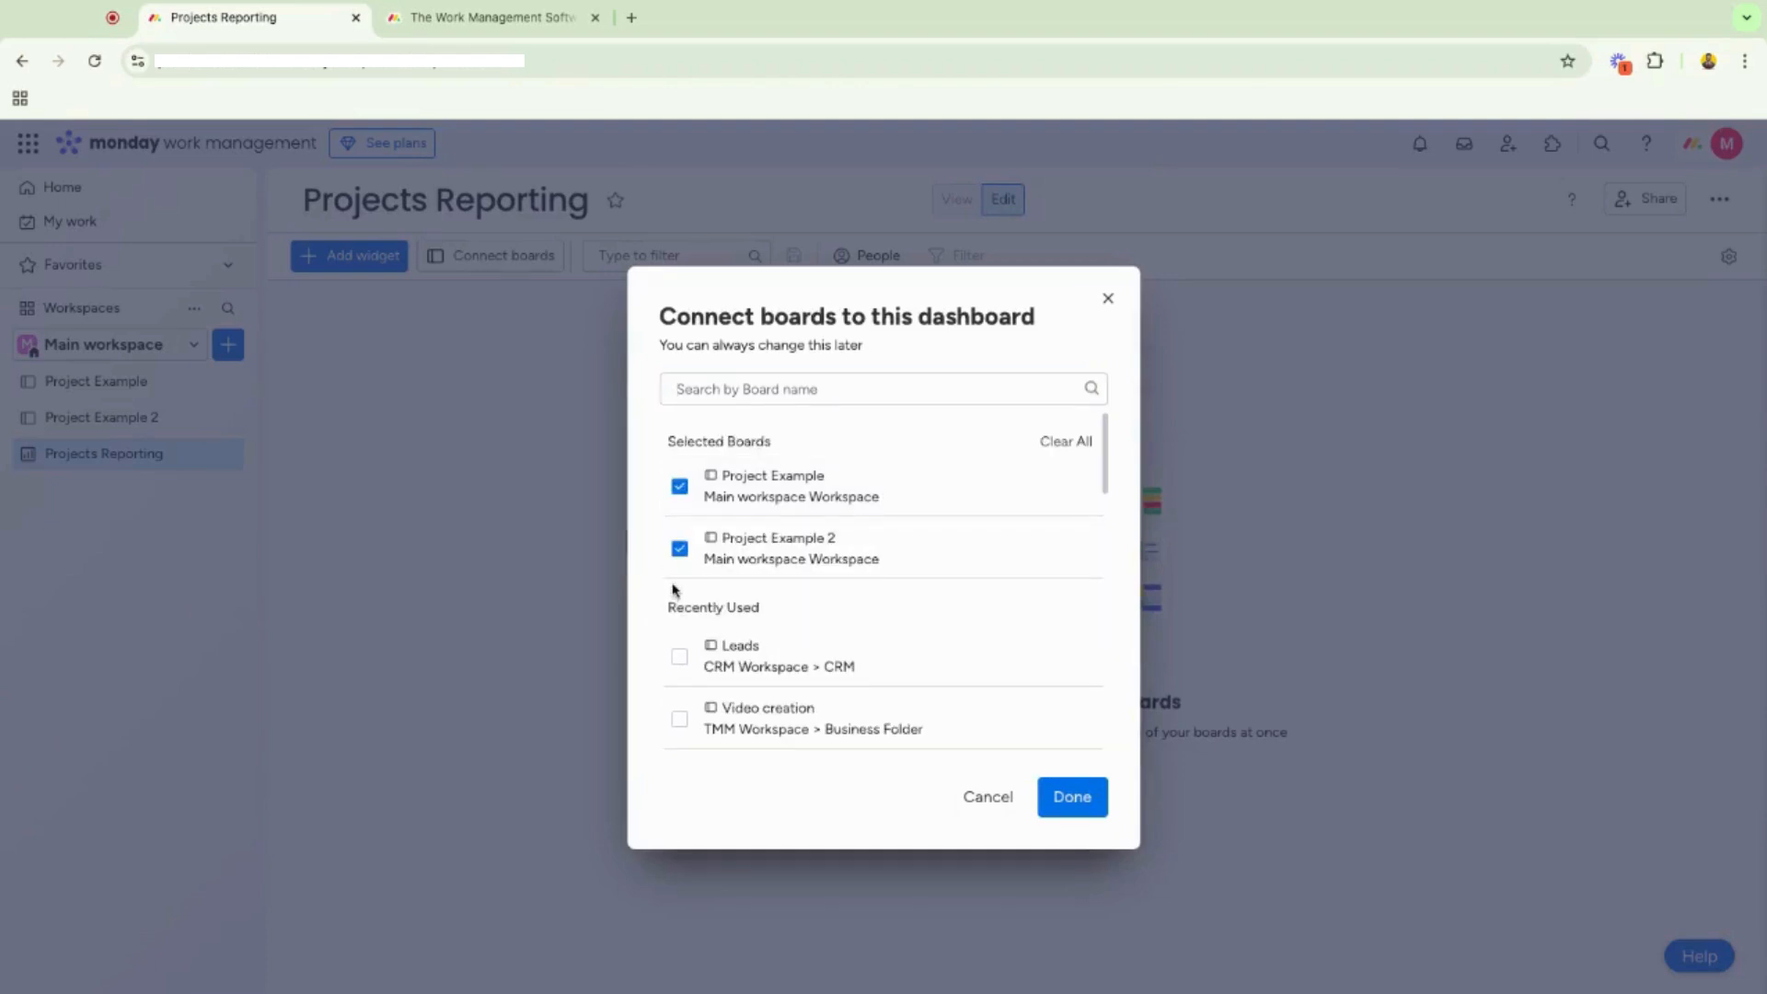
left_click(1073, 798)
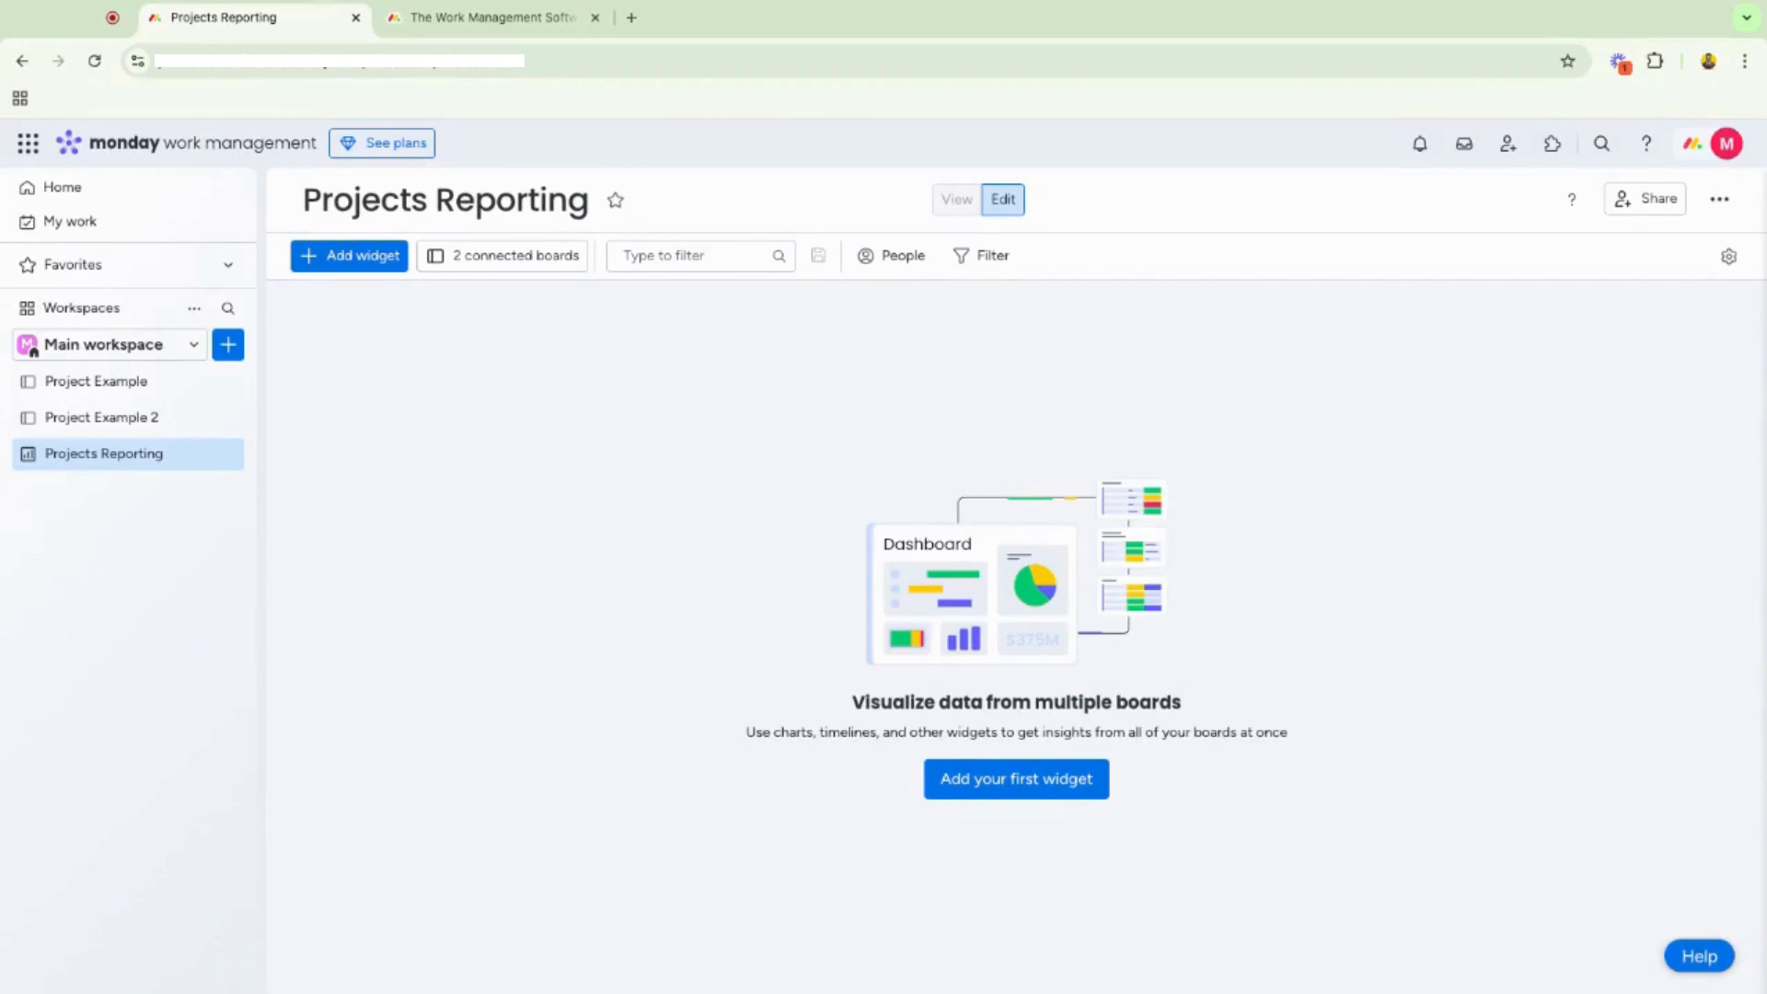
Add a Chart widget to the Projects Reporting dashboard and change its chart type to Donut.
left_click(348, 263)
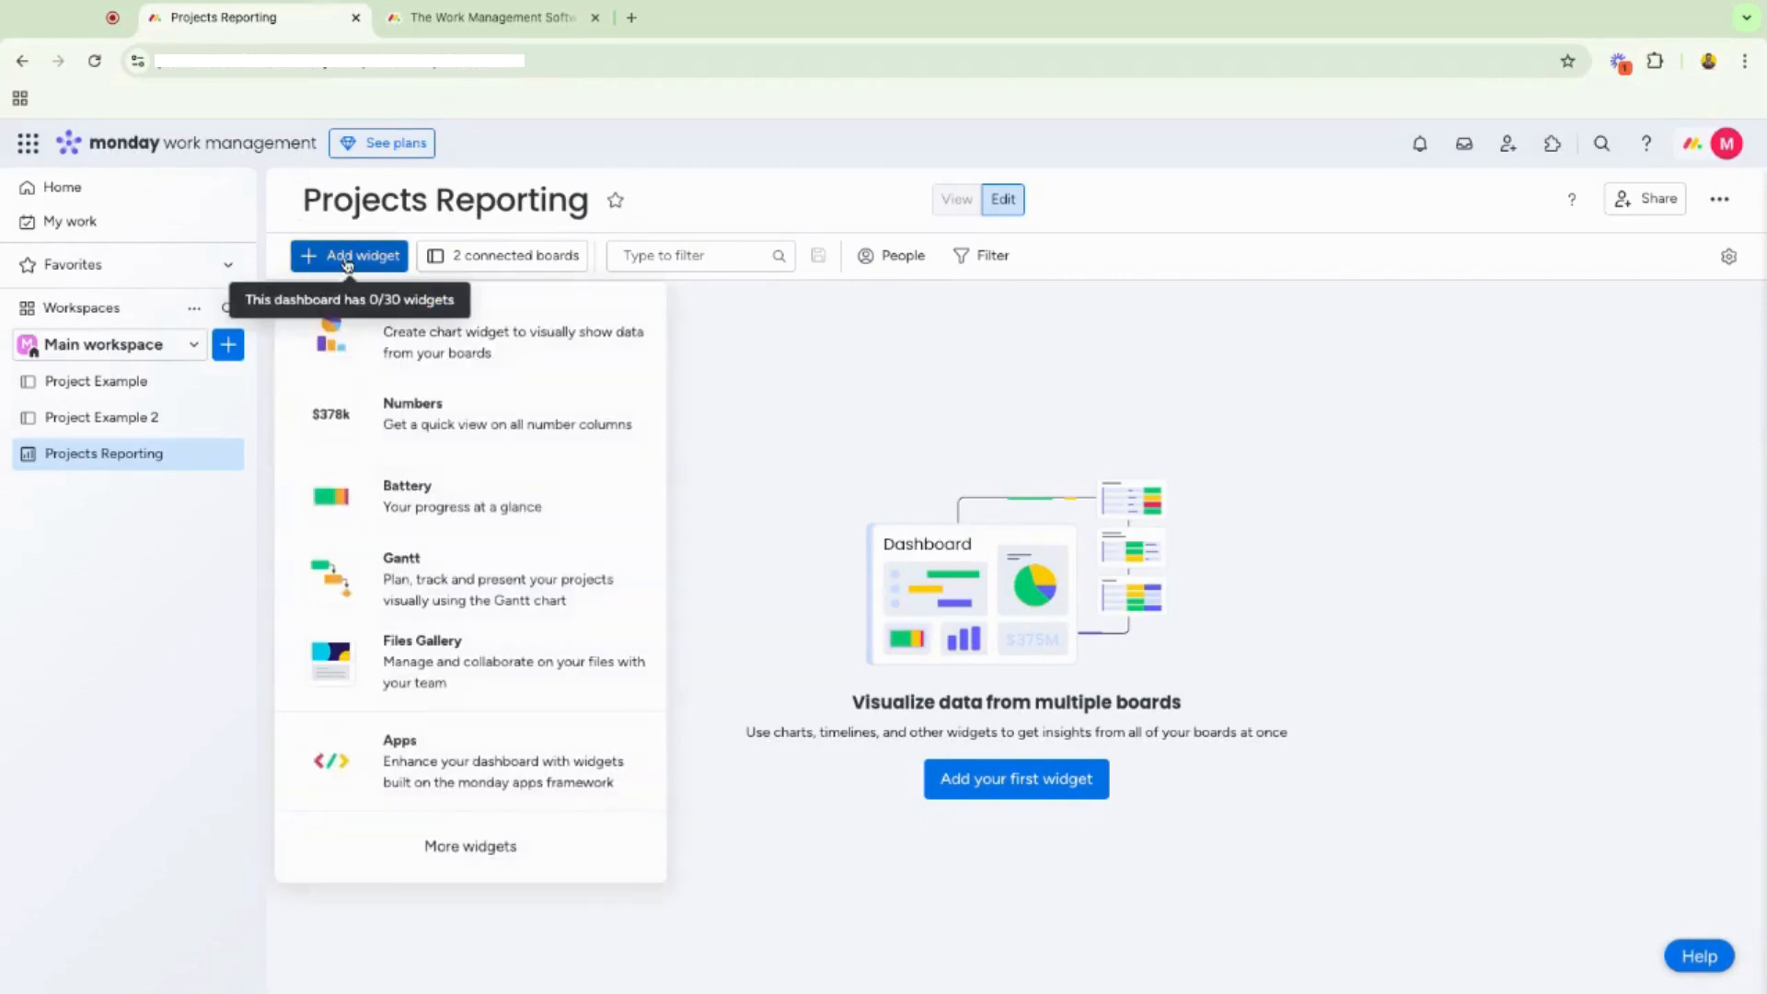
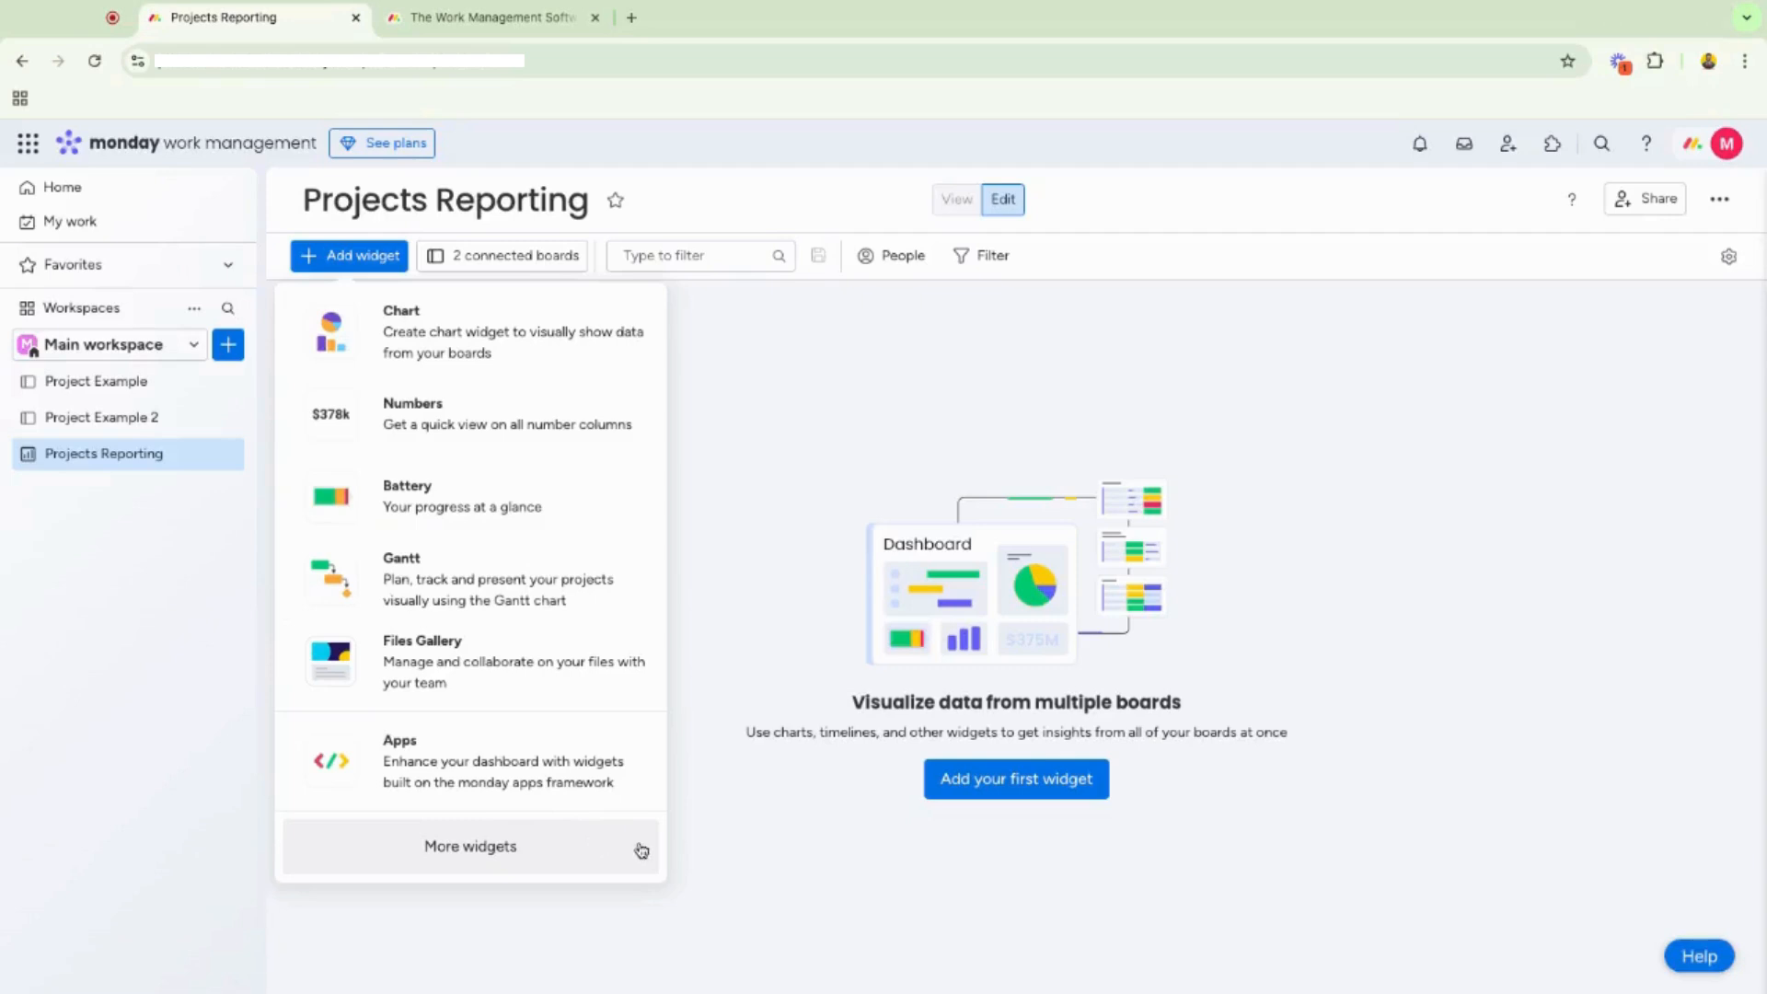
left_click(467, 337)
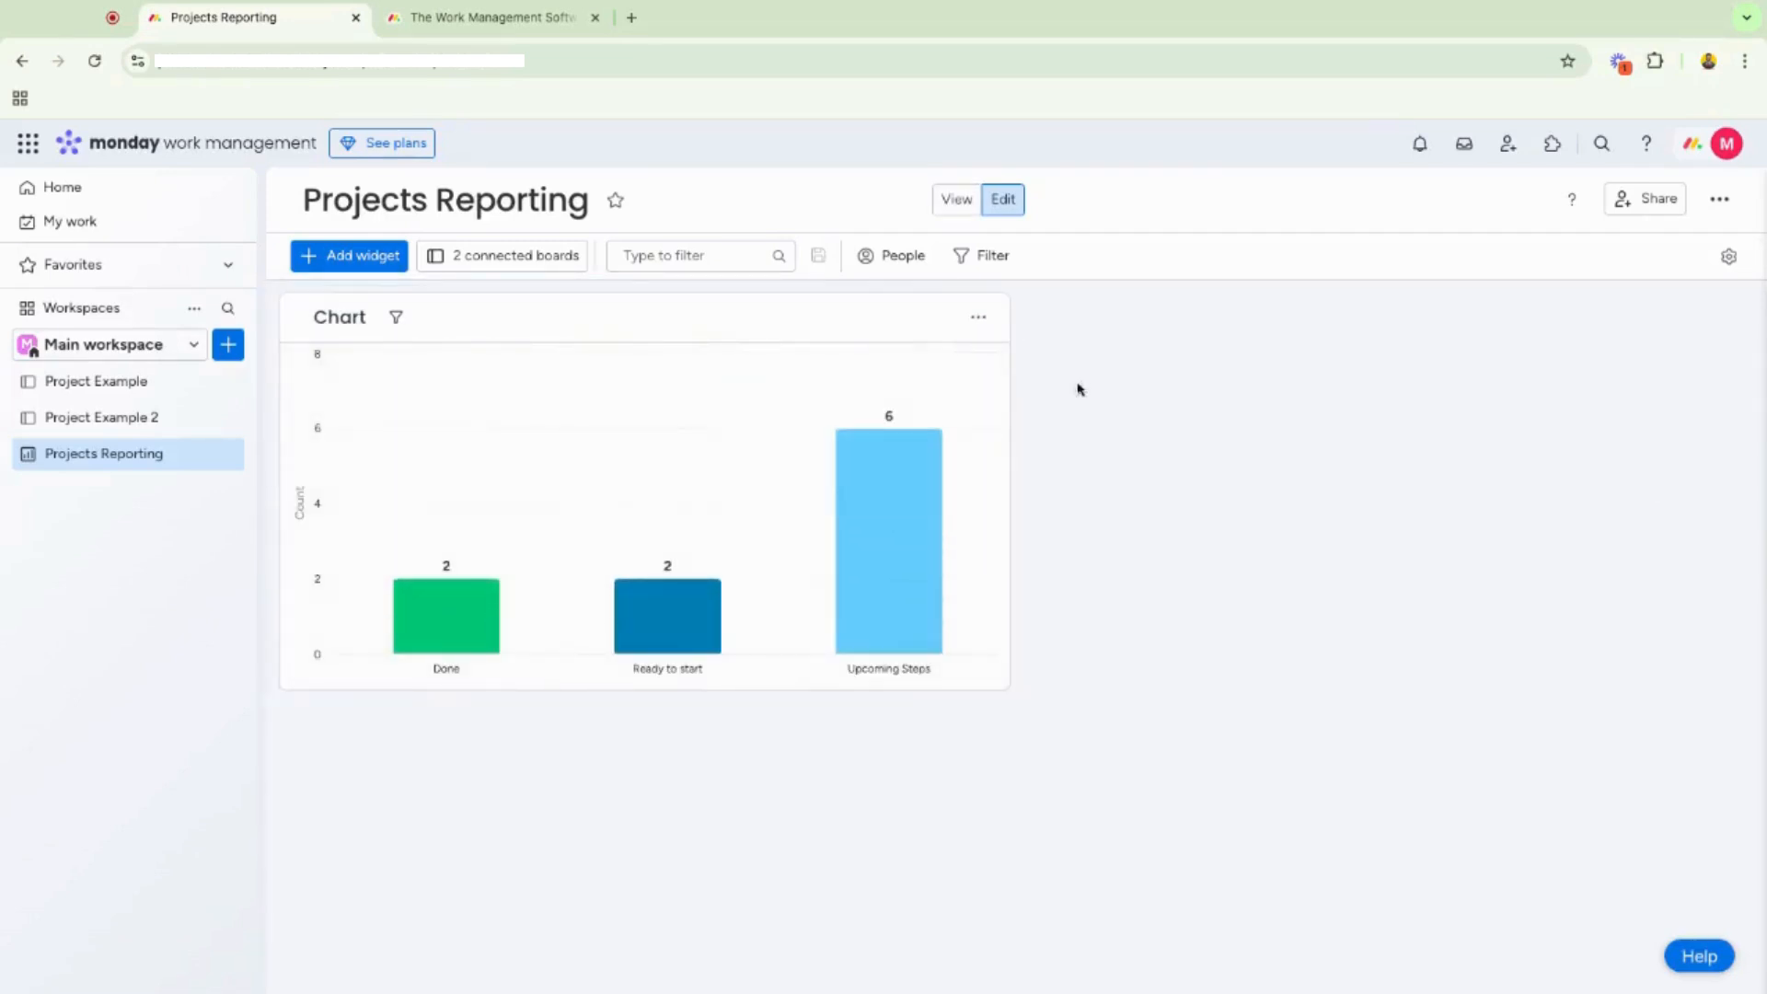
left_click(979, 316)
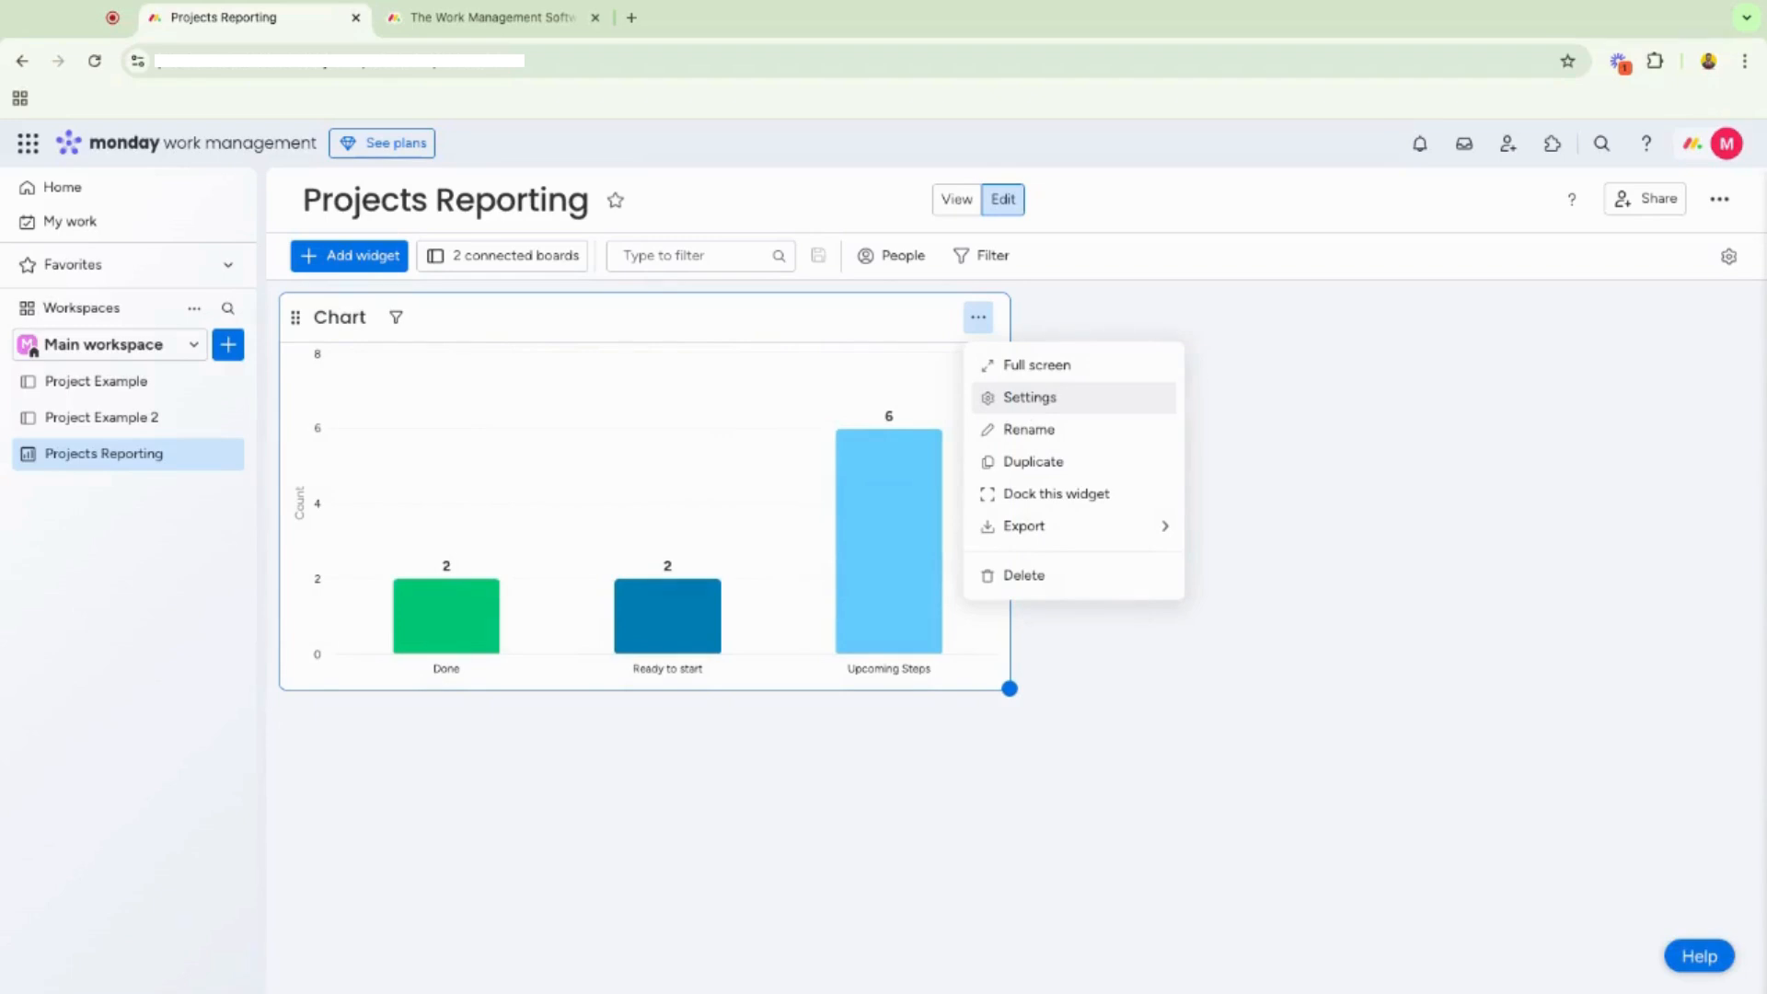
left_click(1030, 397)
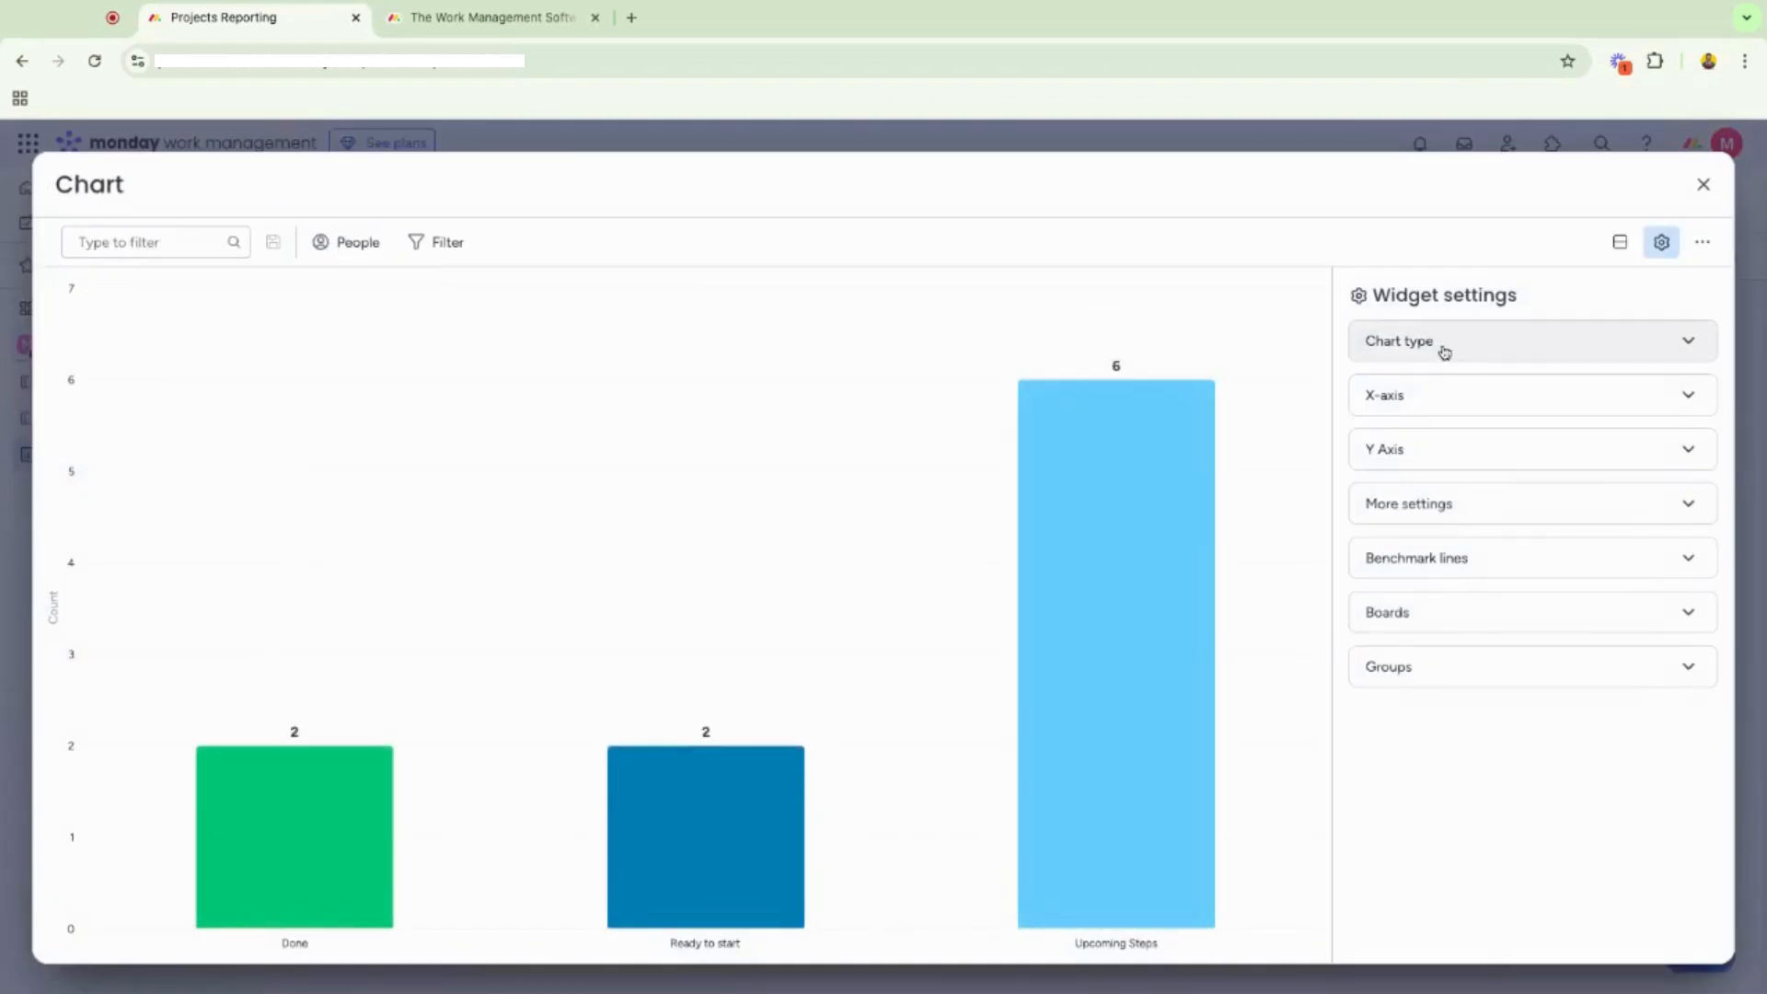
left_click(1444, 353)
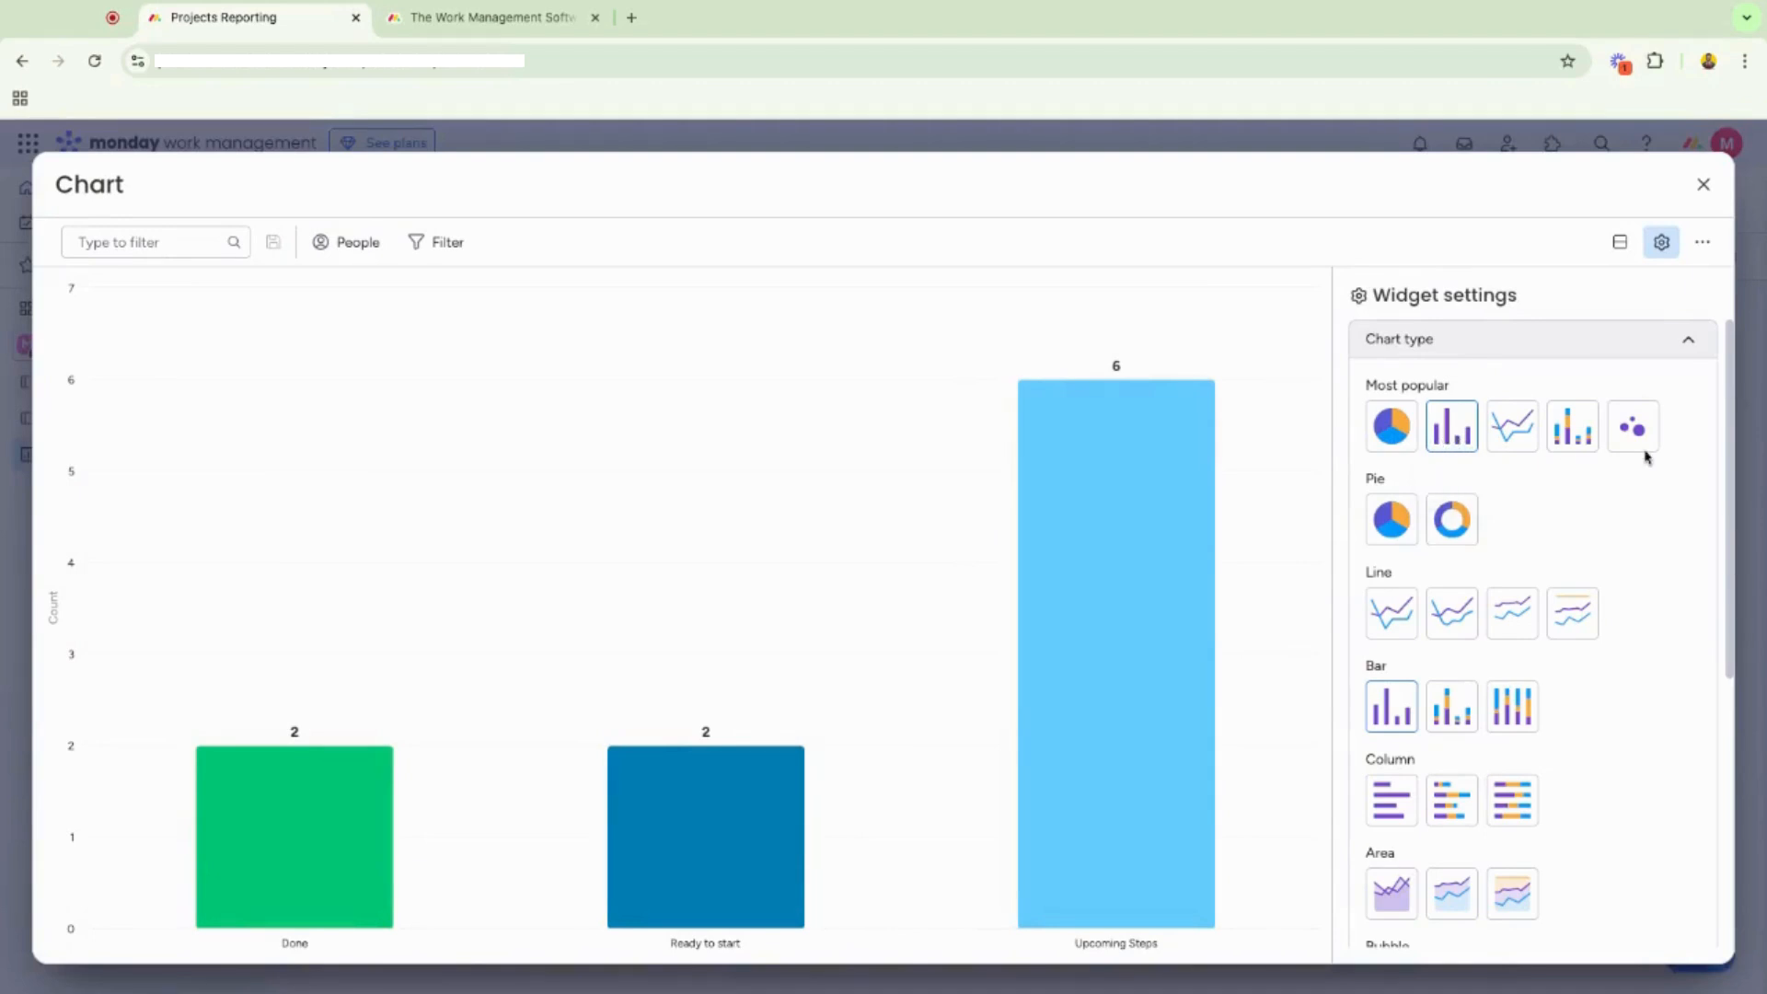
left_click(1457, 532)
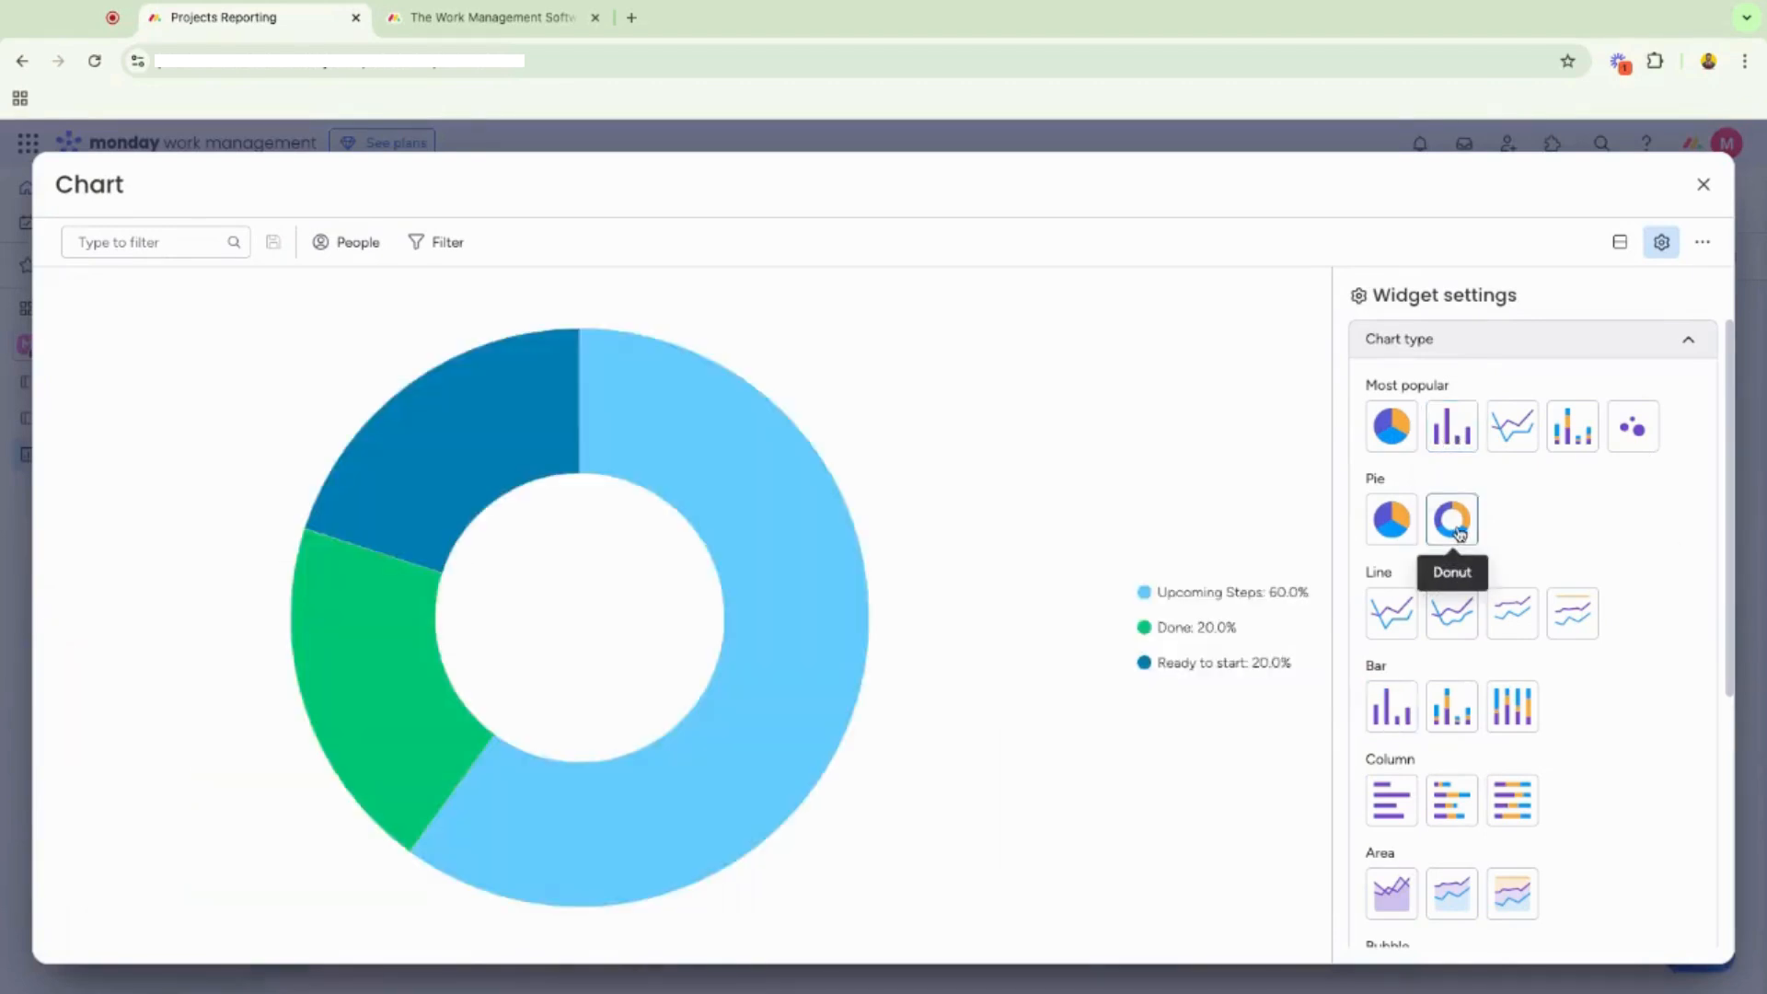
scroll(1563, 530, "down", 1)
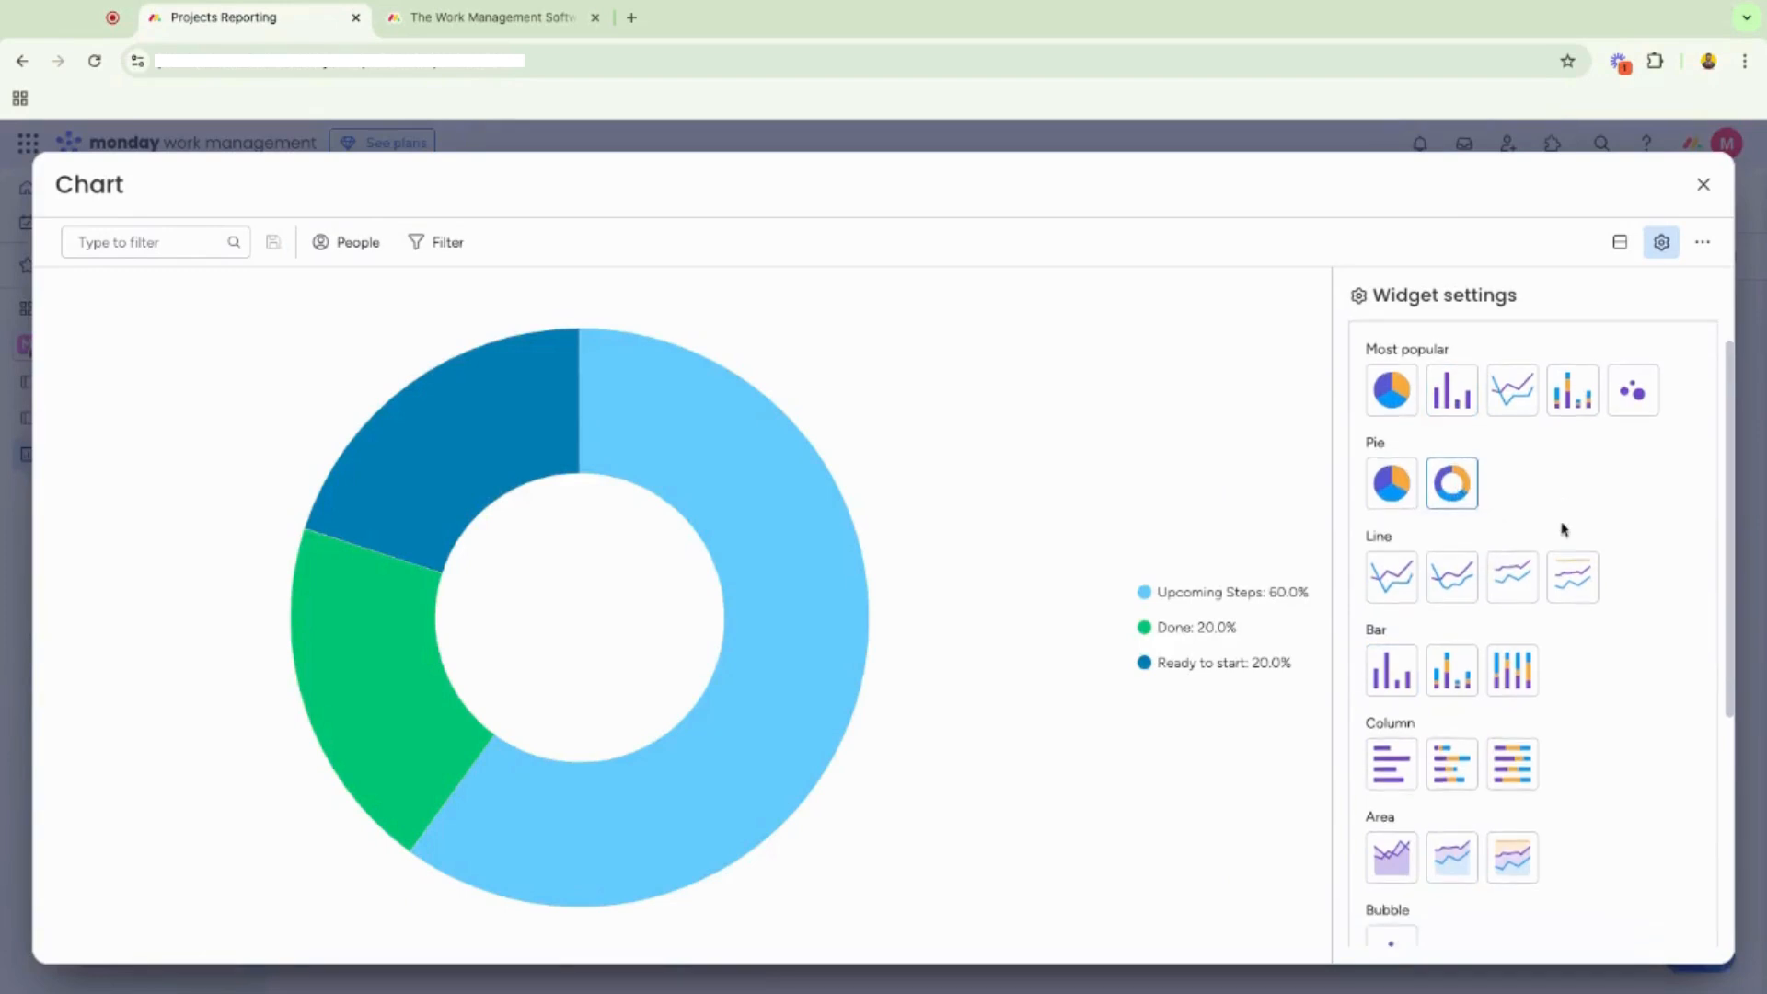
scroll(1638, 411, "up", 1)
left_click(1684, 353)
Set the donut chart's labels column to Completion Status and check the chart's segment details.
left_click(1571, 402)
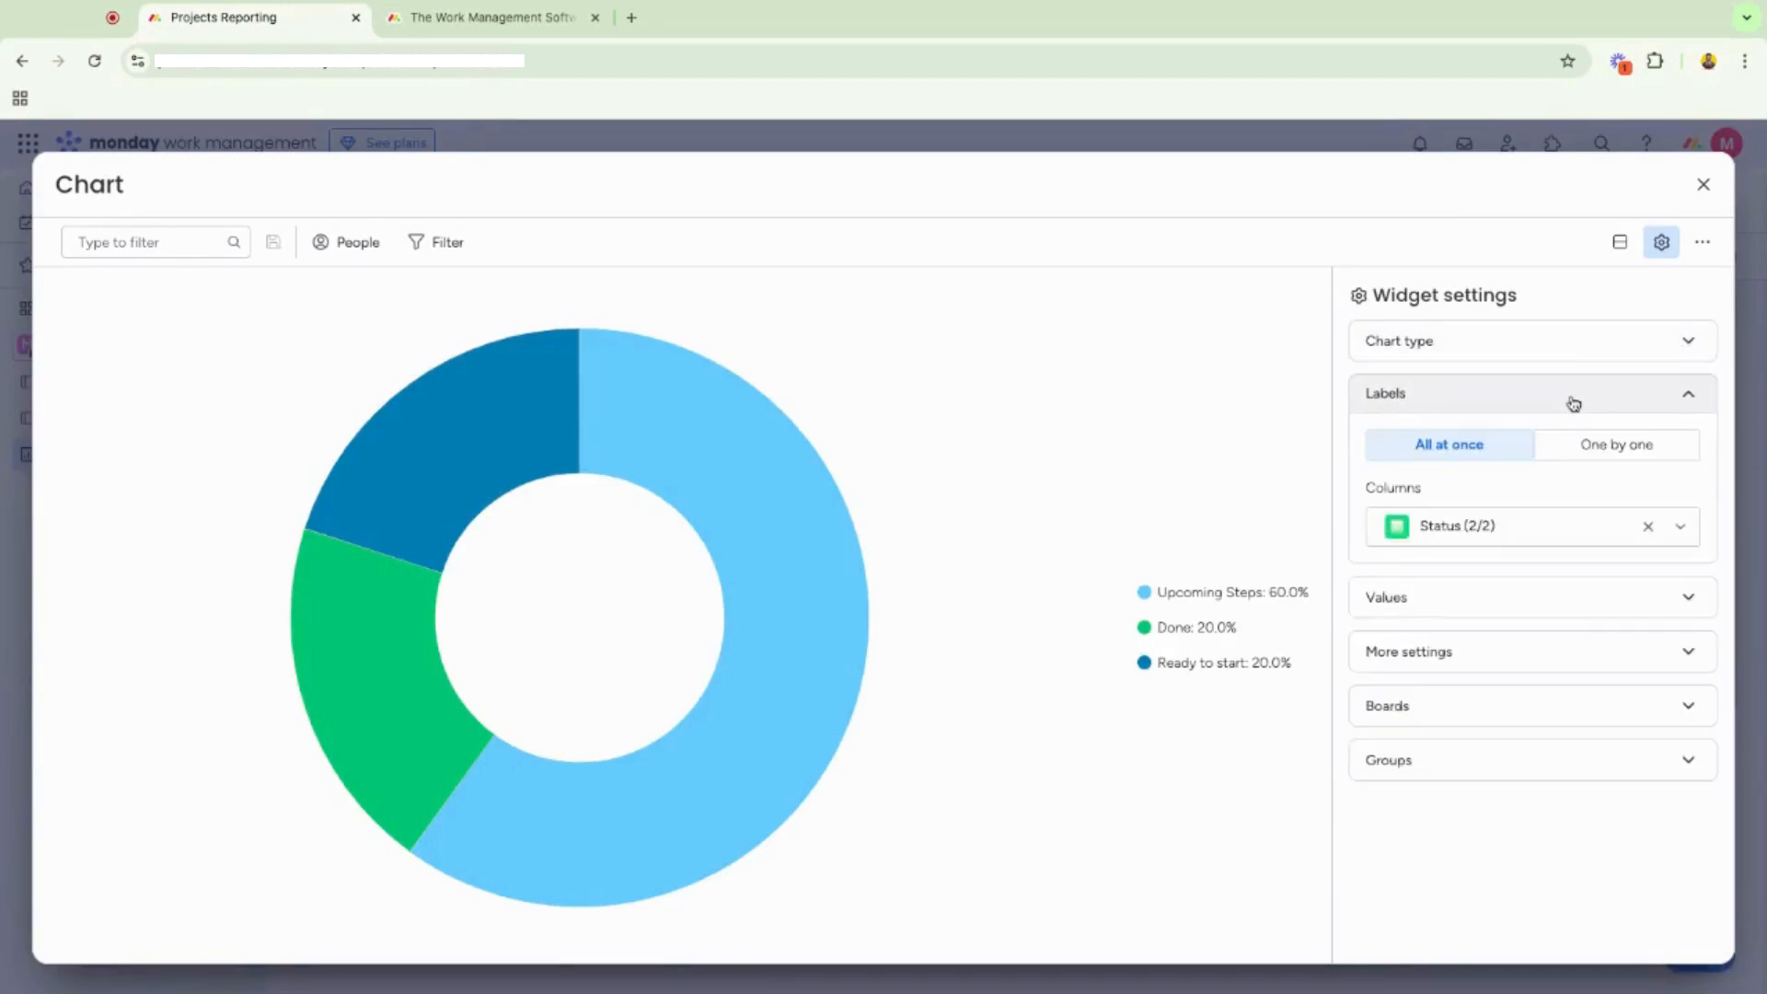
left_click(1498, 525)
scroll(1483, 670, "down", 3)
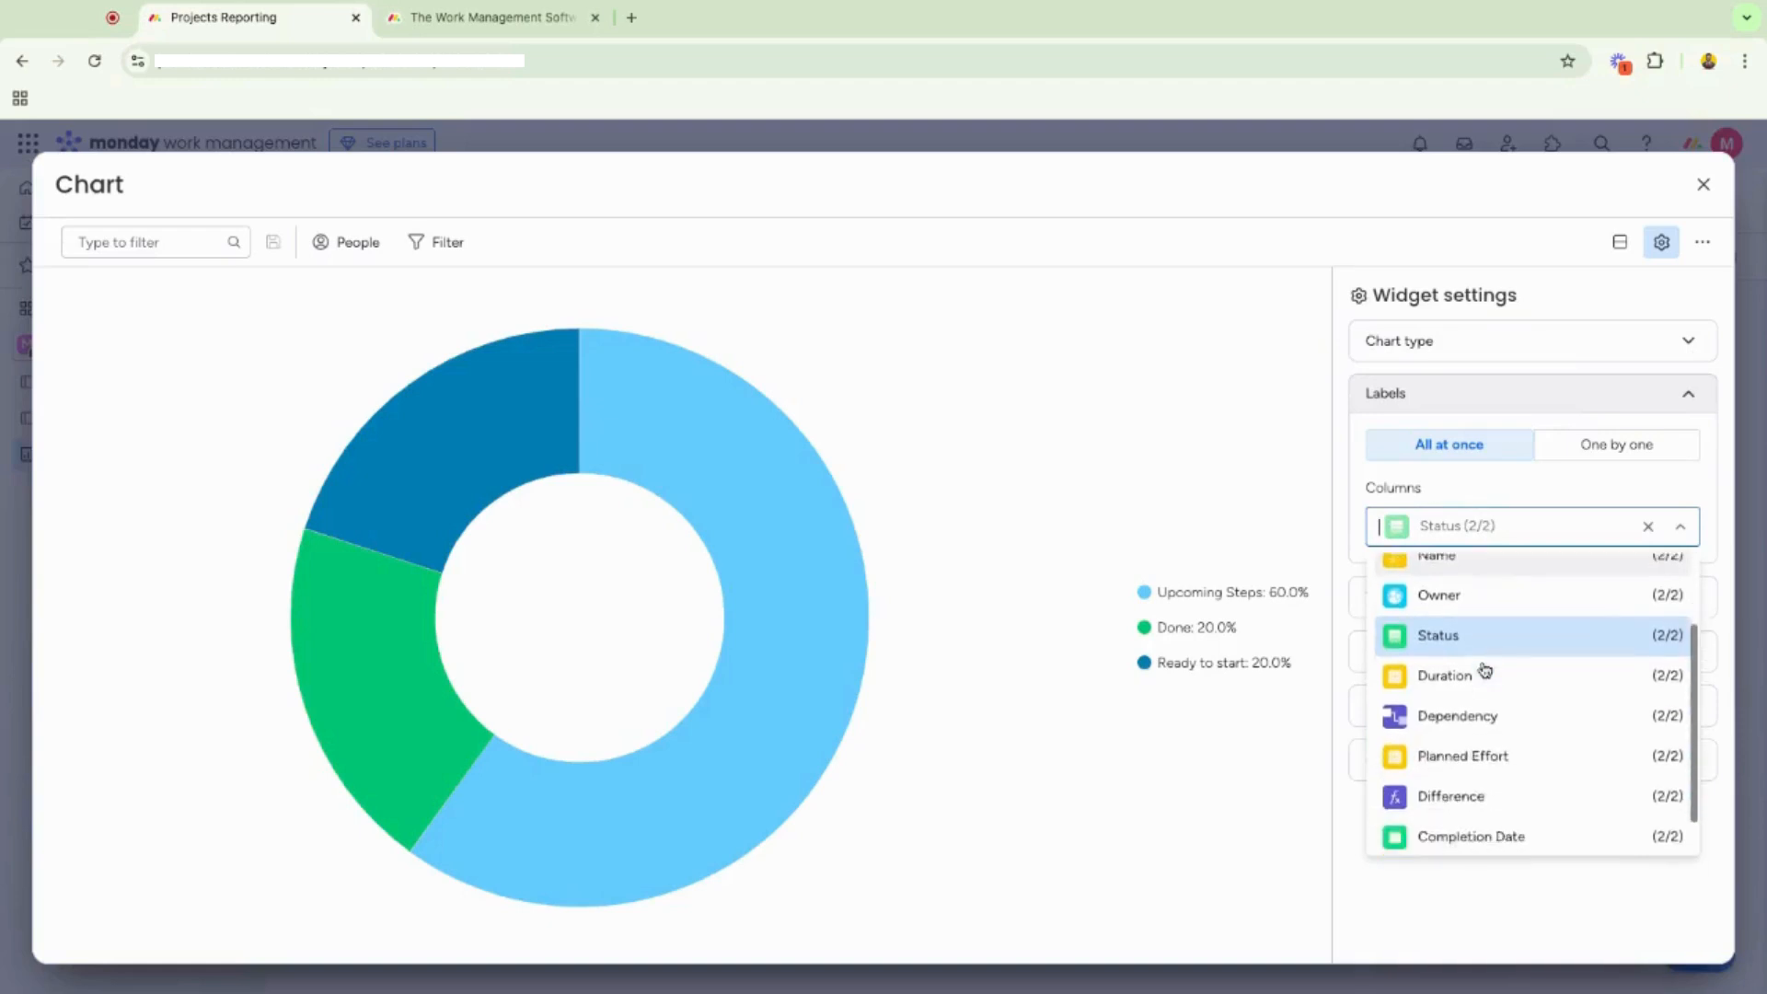
left_click(1493, 828)
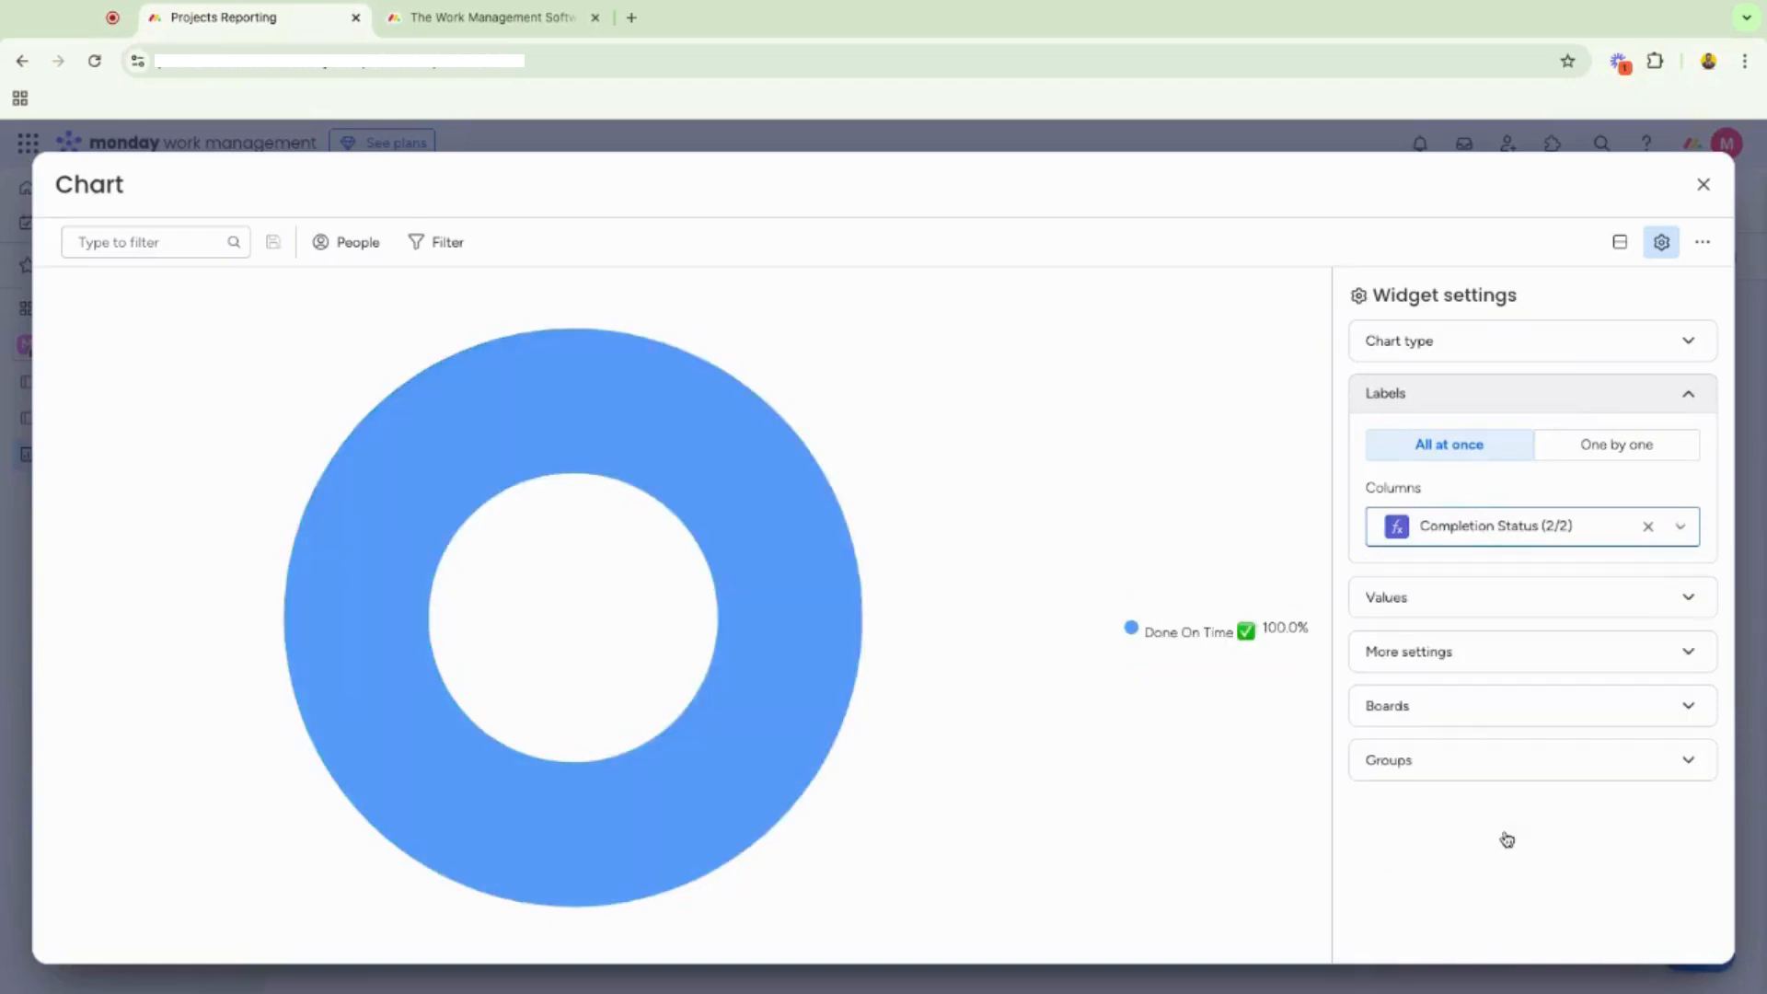
mouse_move(664, 547)
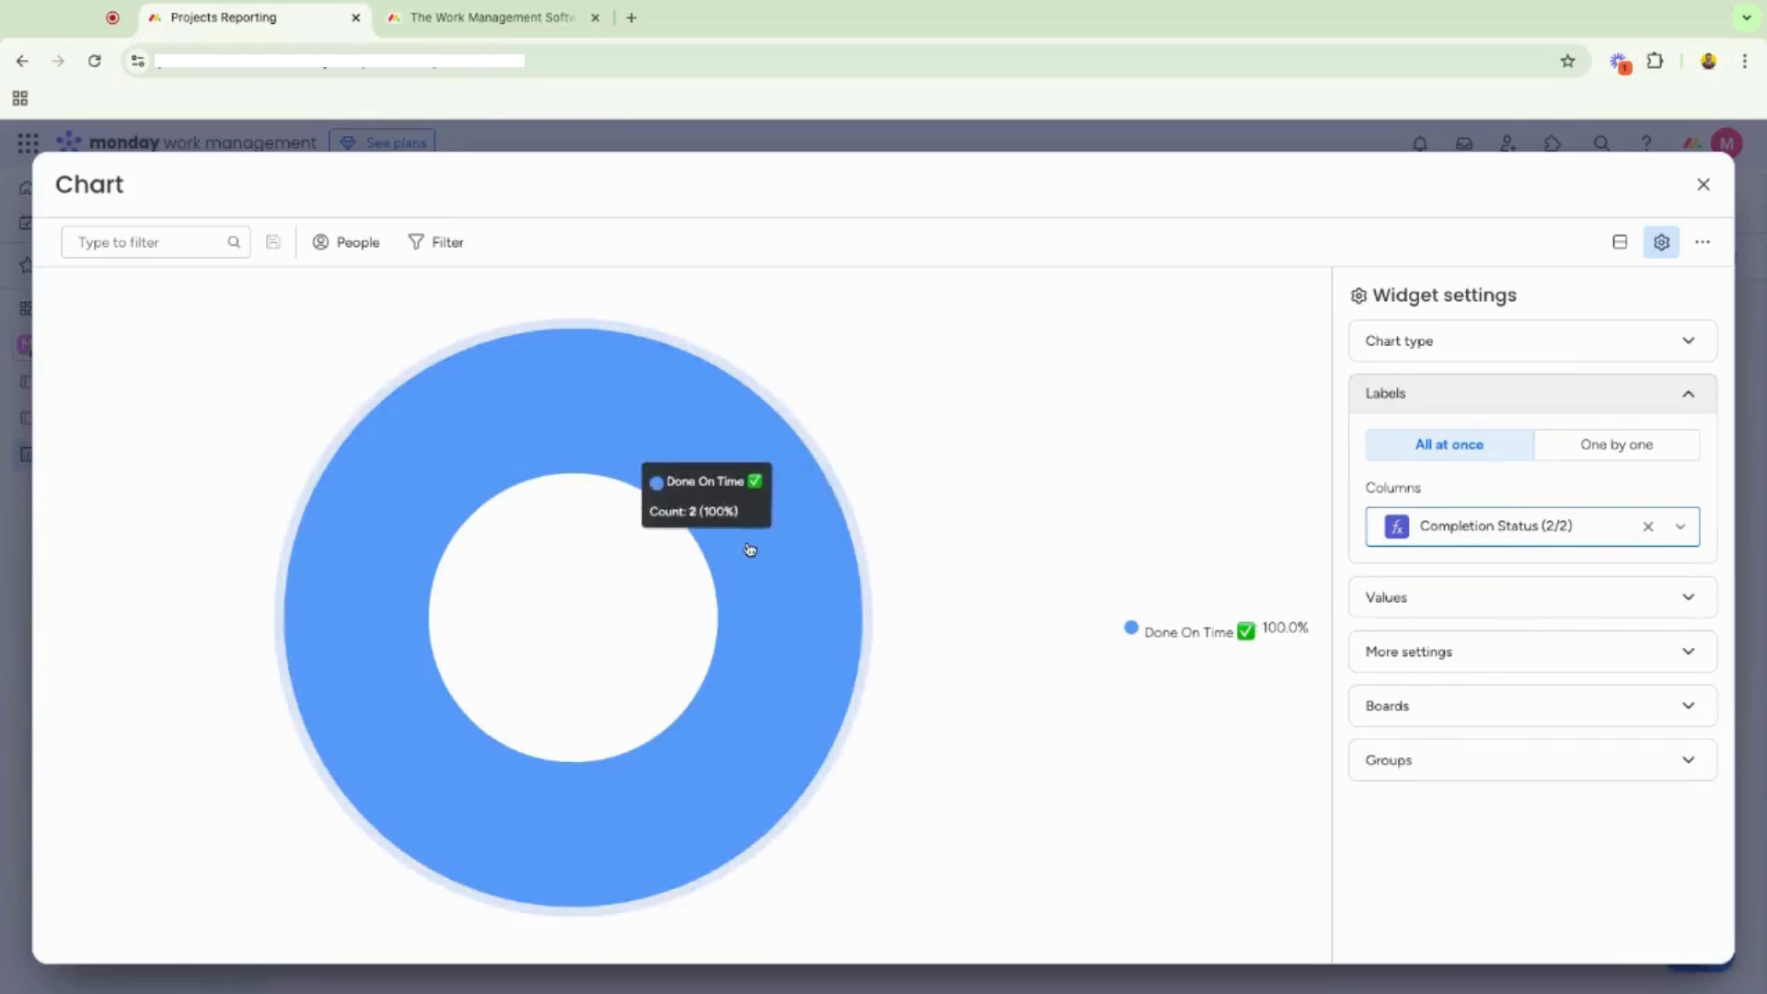
Check the donut chart's value settings and turn on showing empty values in the chart.
left_click(1488, 607)
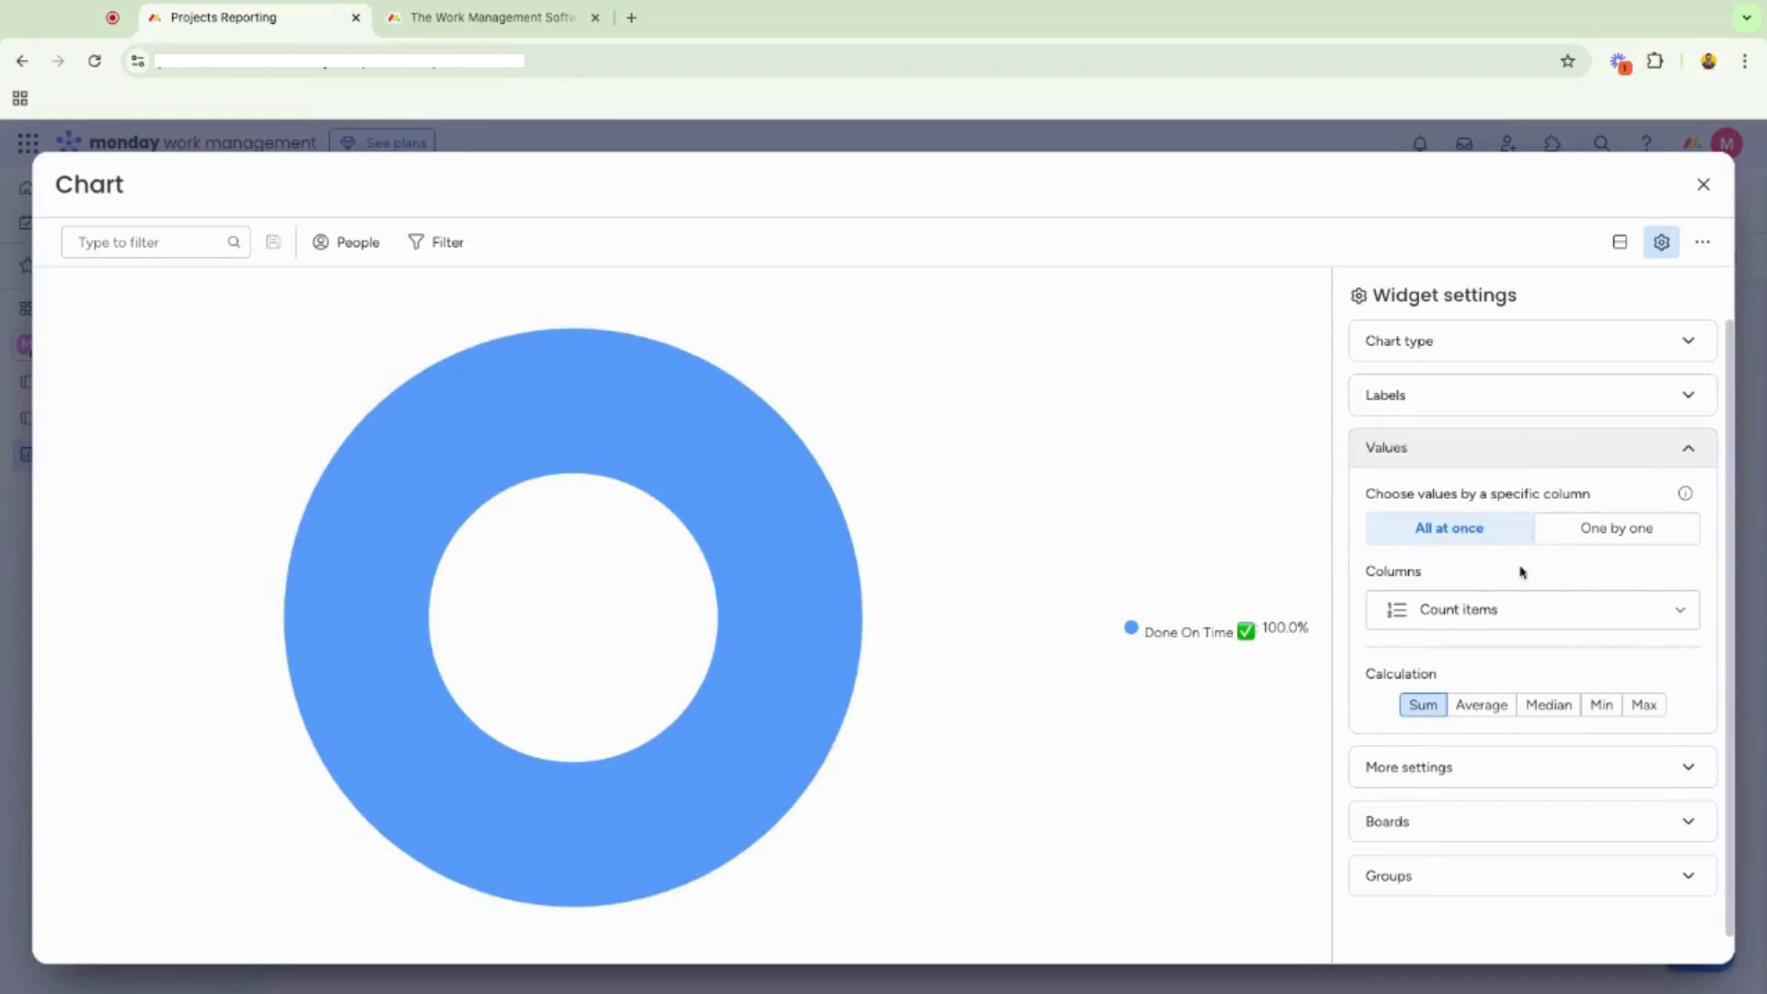
left_click(1528, 612)
left_click(1531, 598)
left_click(1692, 457)
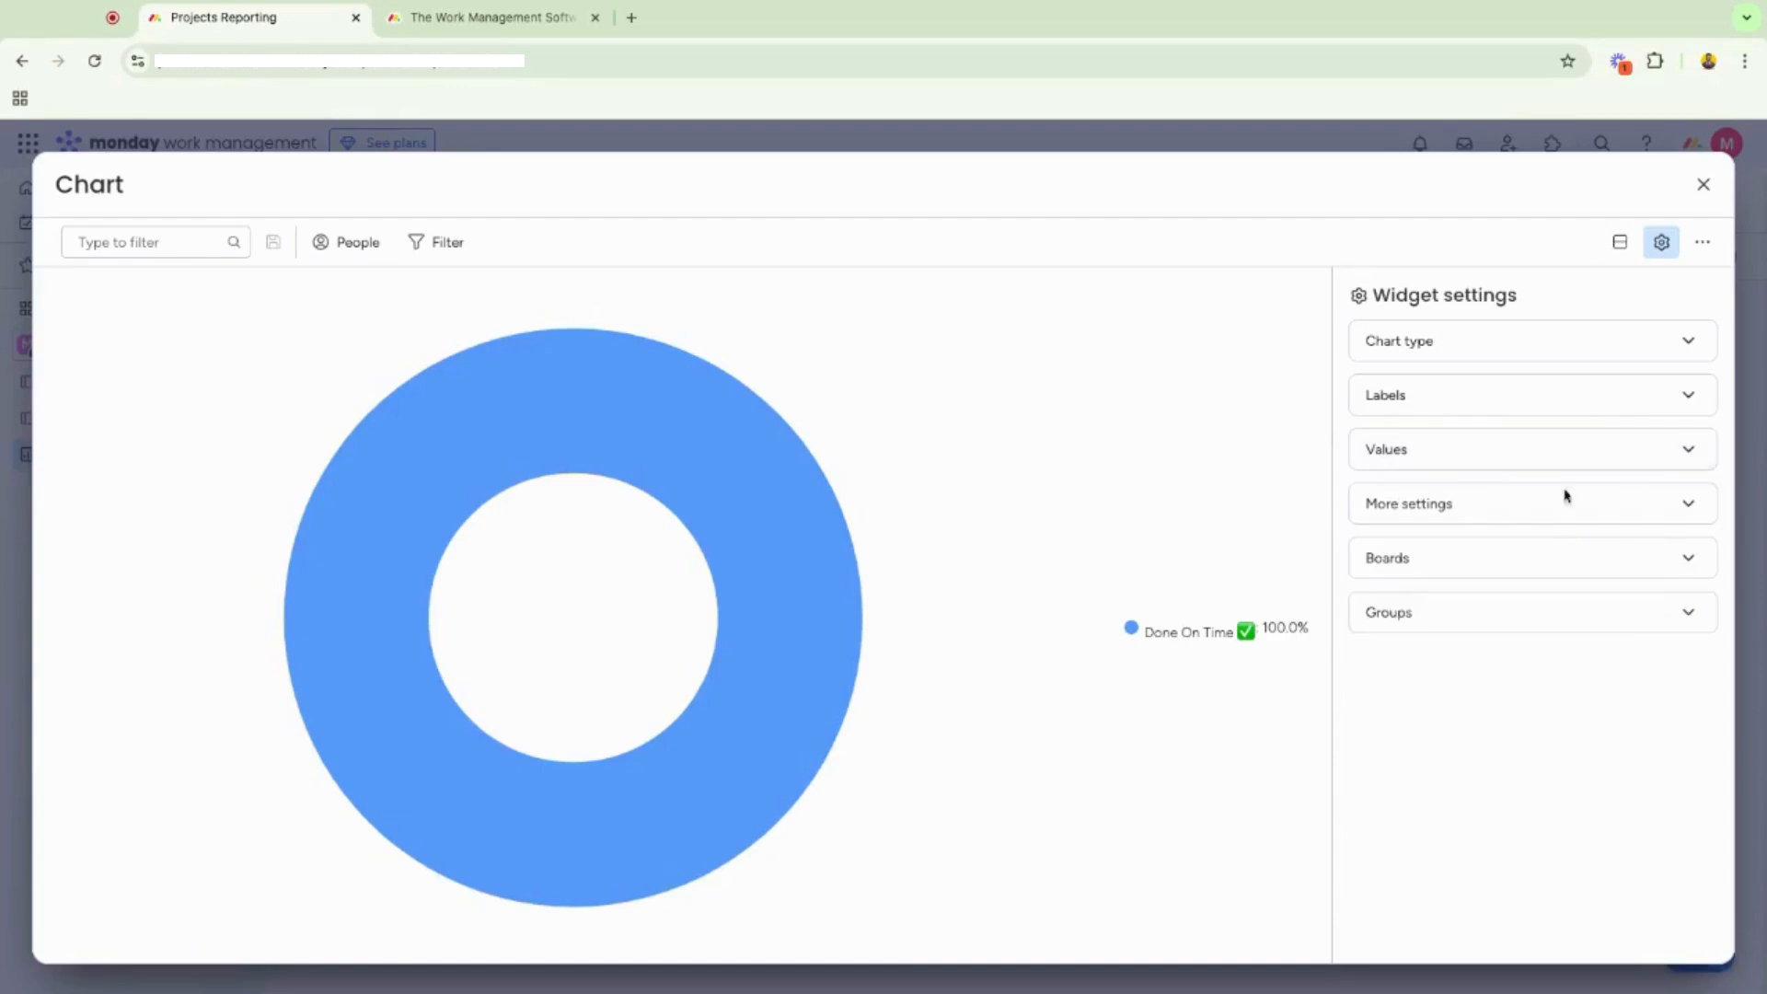
left_click(1566, 497)
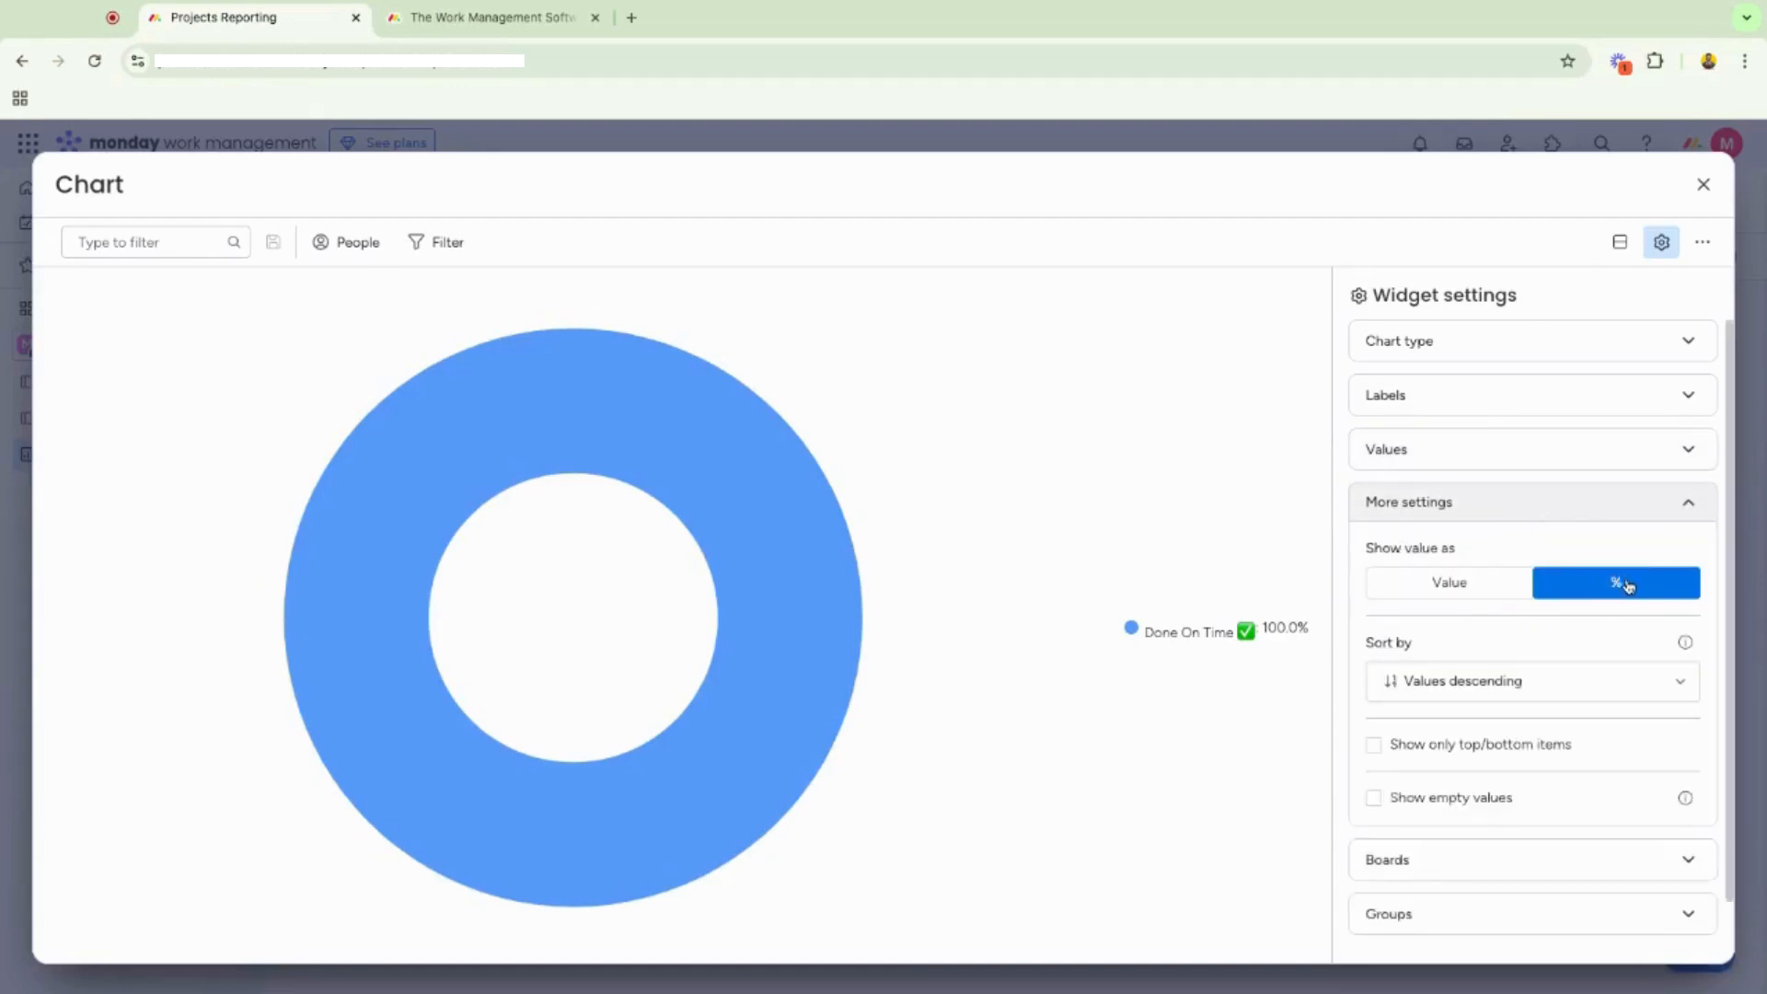
left_click(1373, 798)
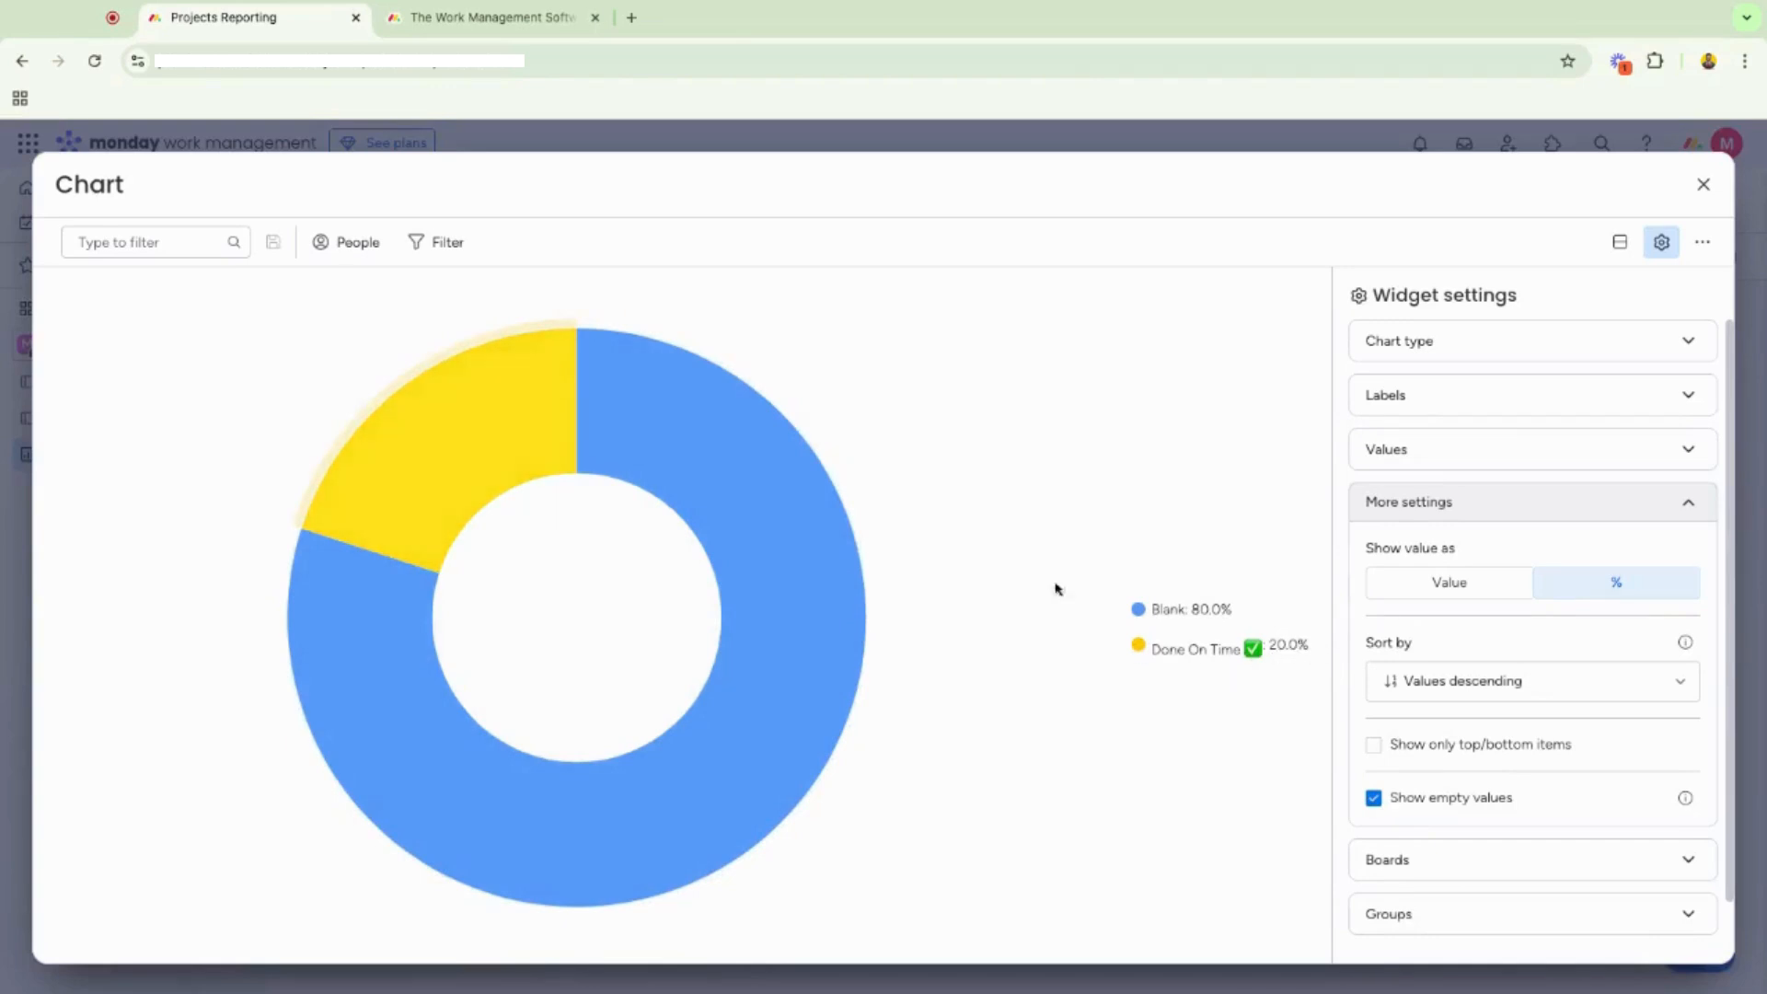
Rename the chart widget as "Task Completion Status".
left_click(99, 182)
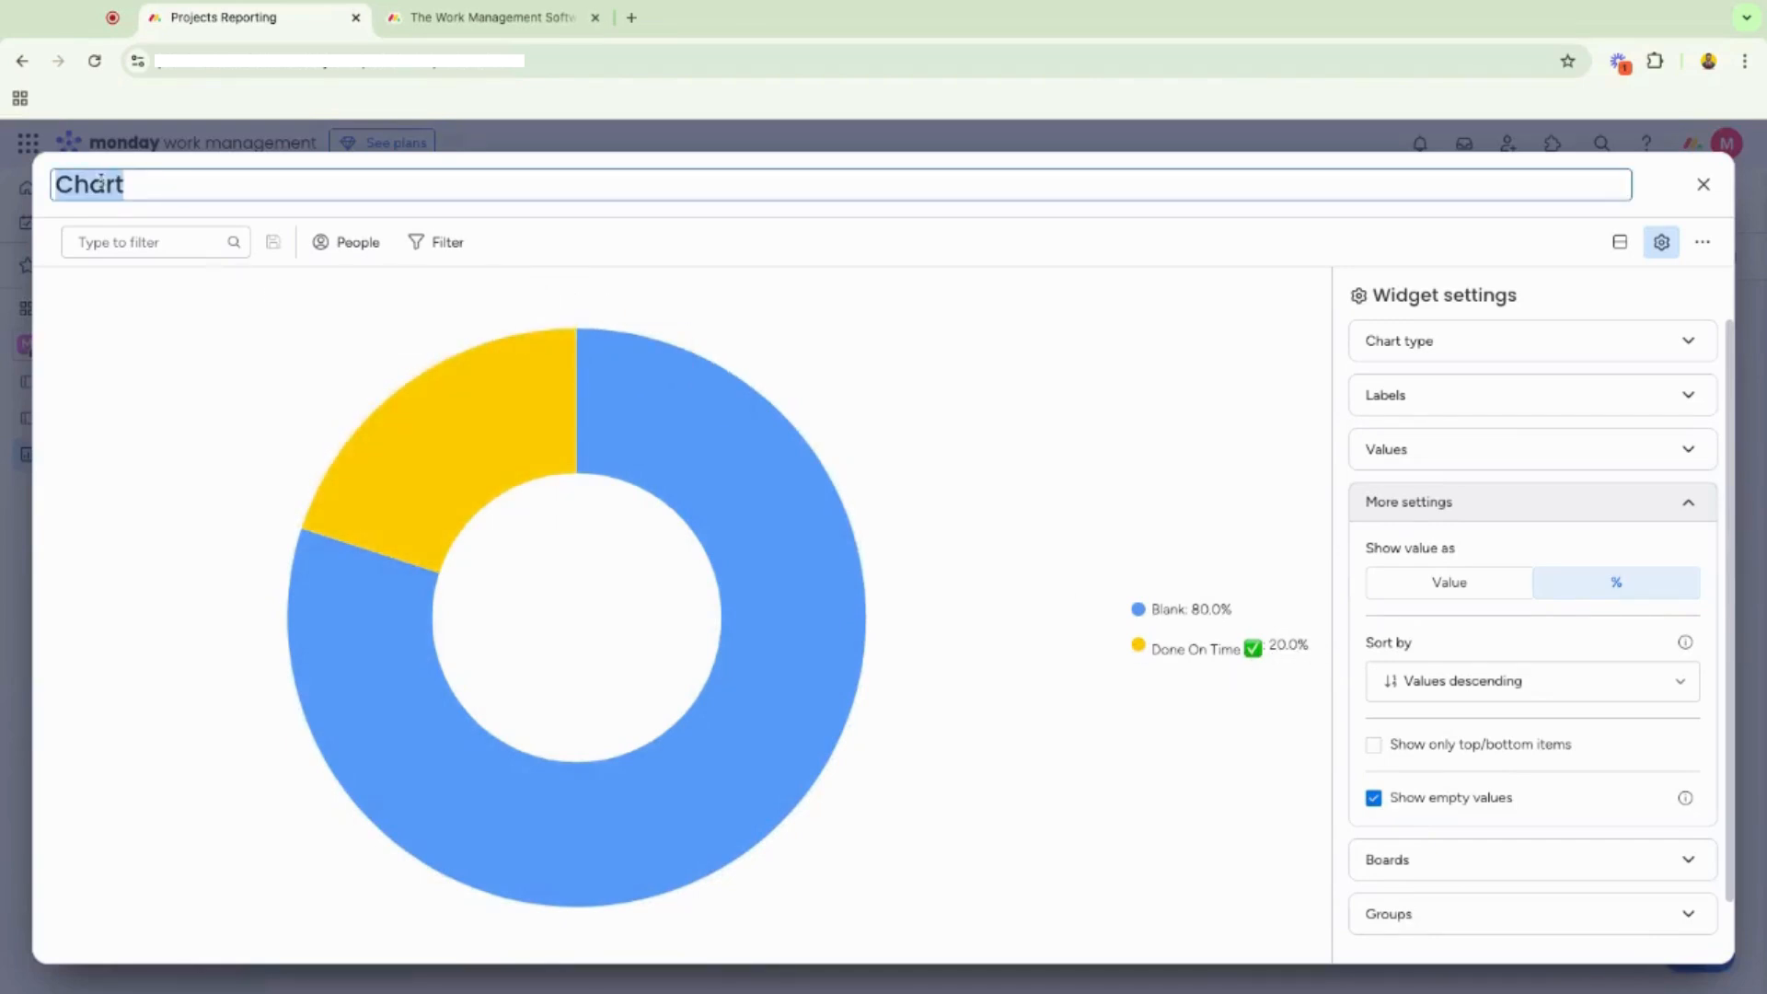
type("Task Compl")
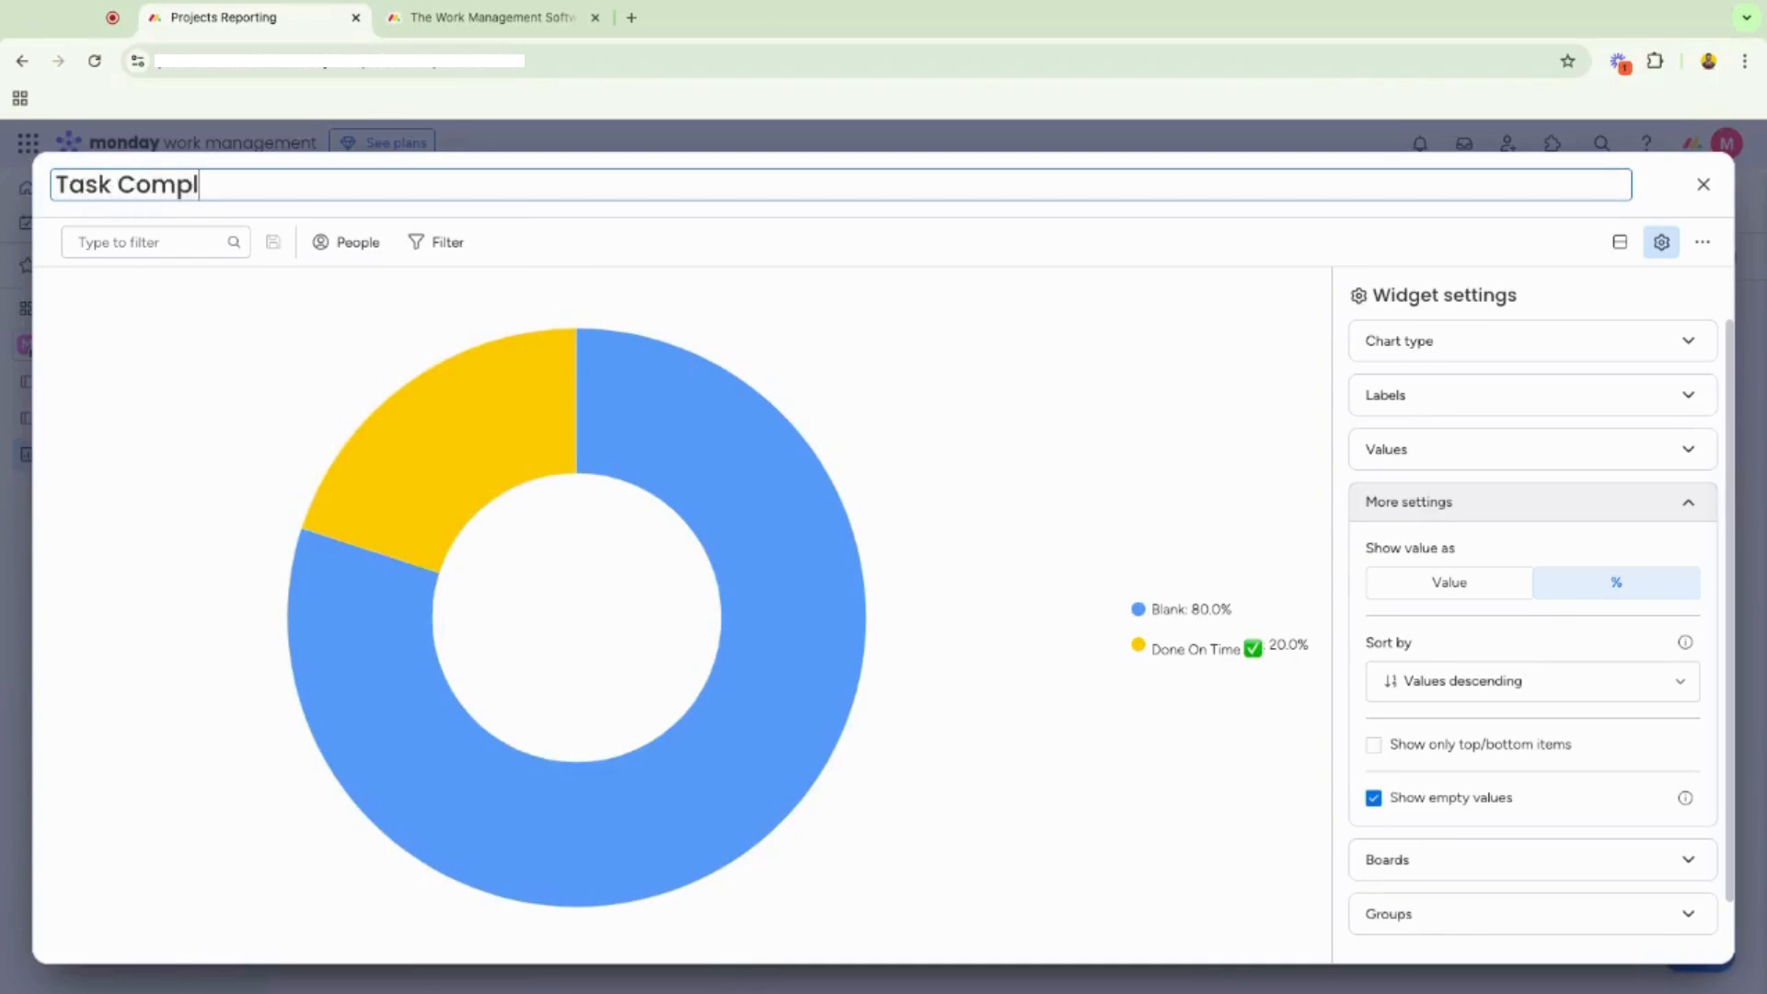
type("etion Status")
key("Return")
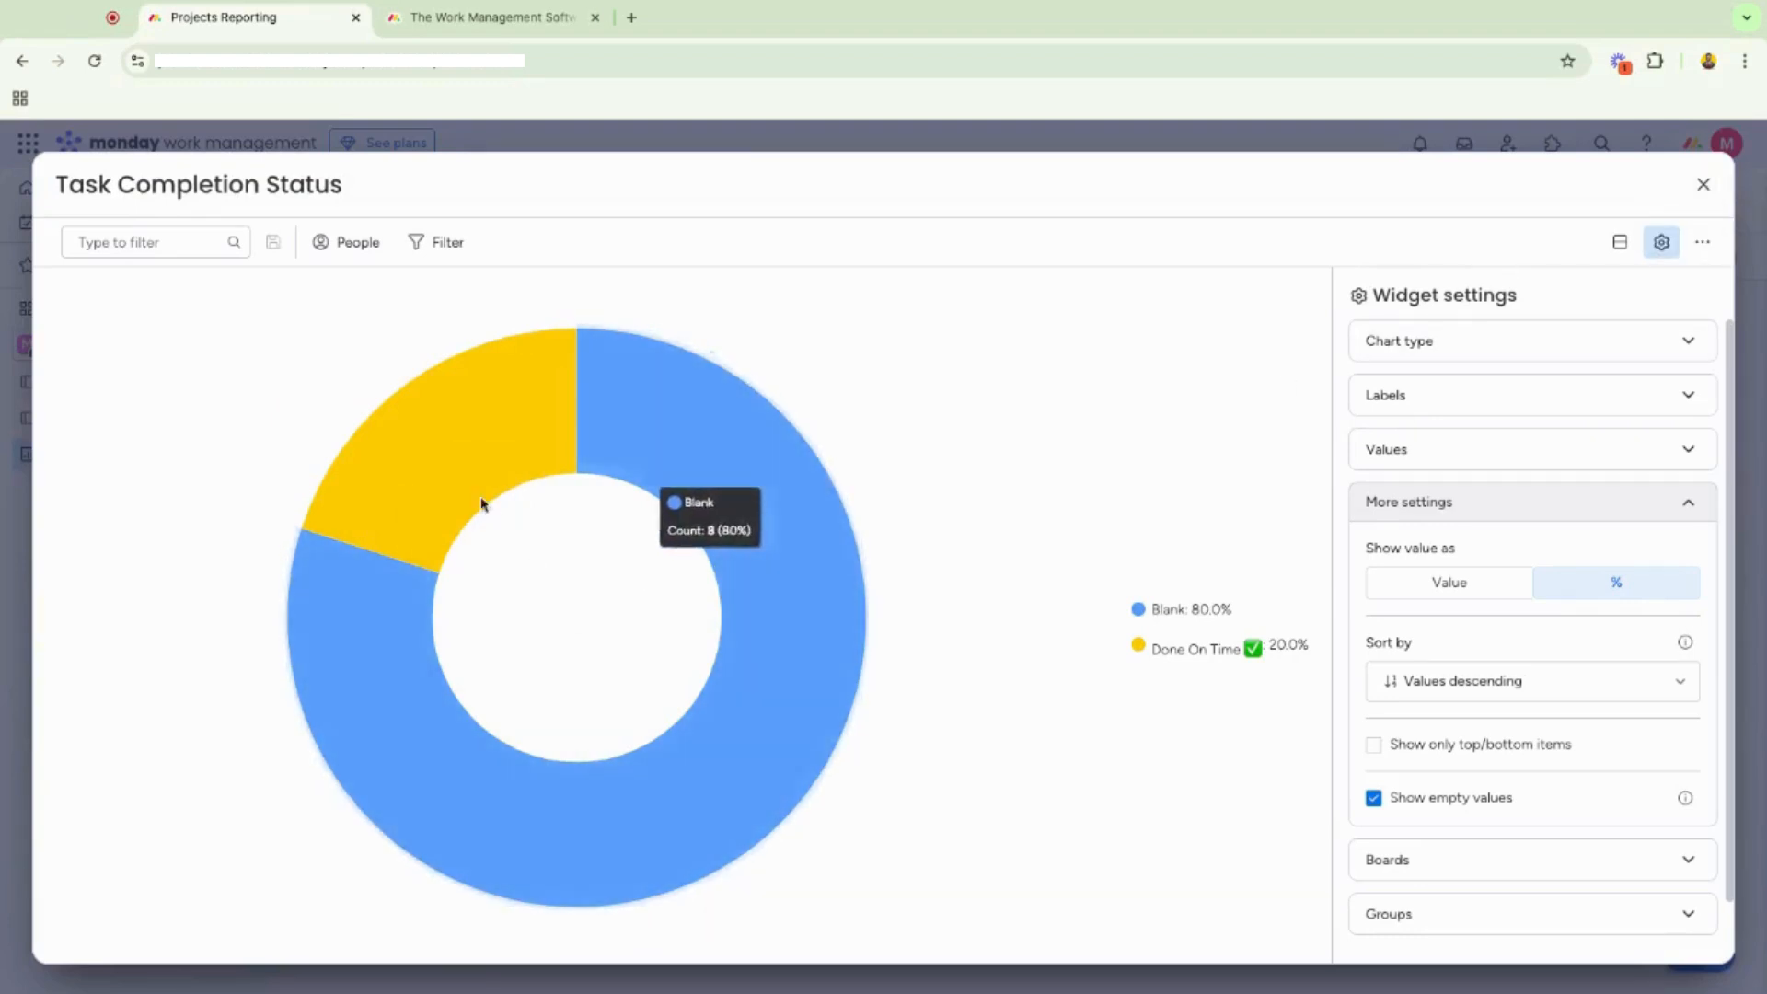
Drill into the chart's Done On Time segment, review its tasks from both project boards, and return to the dashboard.
mouse_move(478, 475)
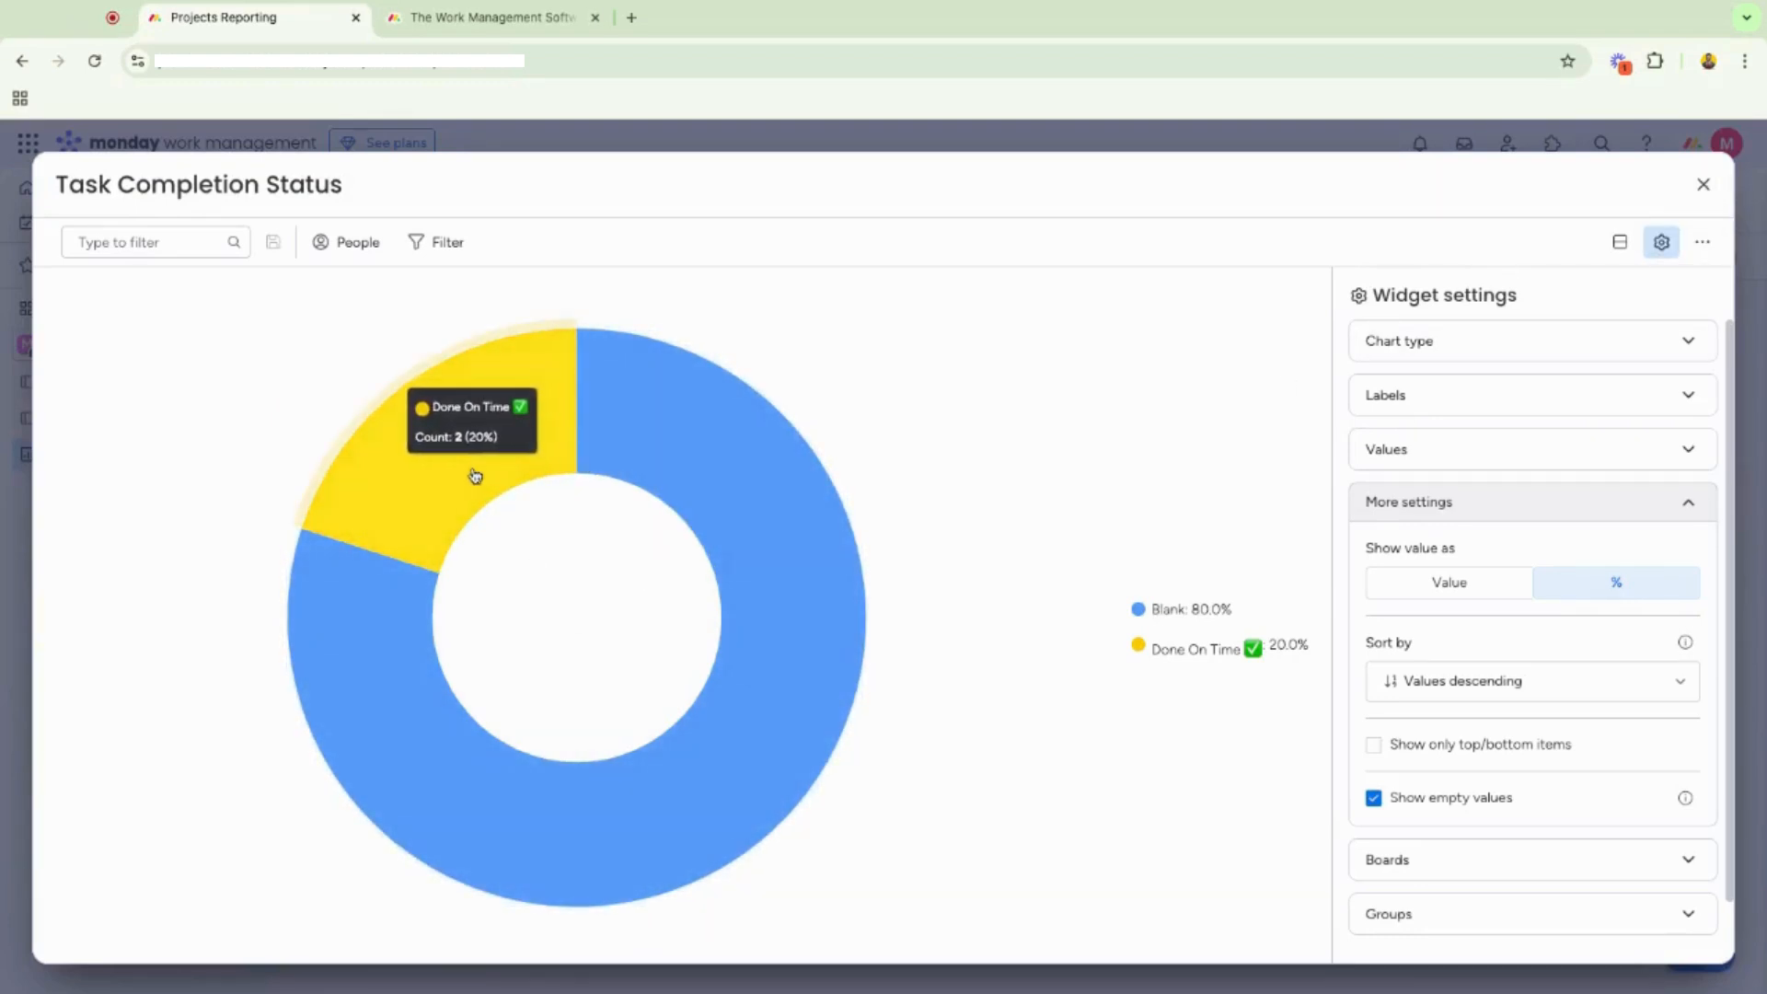
left_click(475, 476)
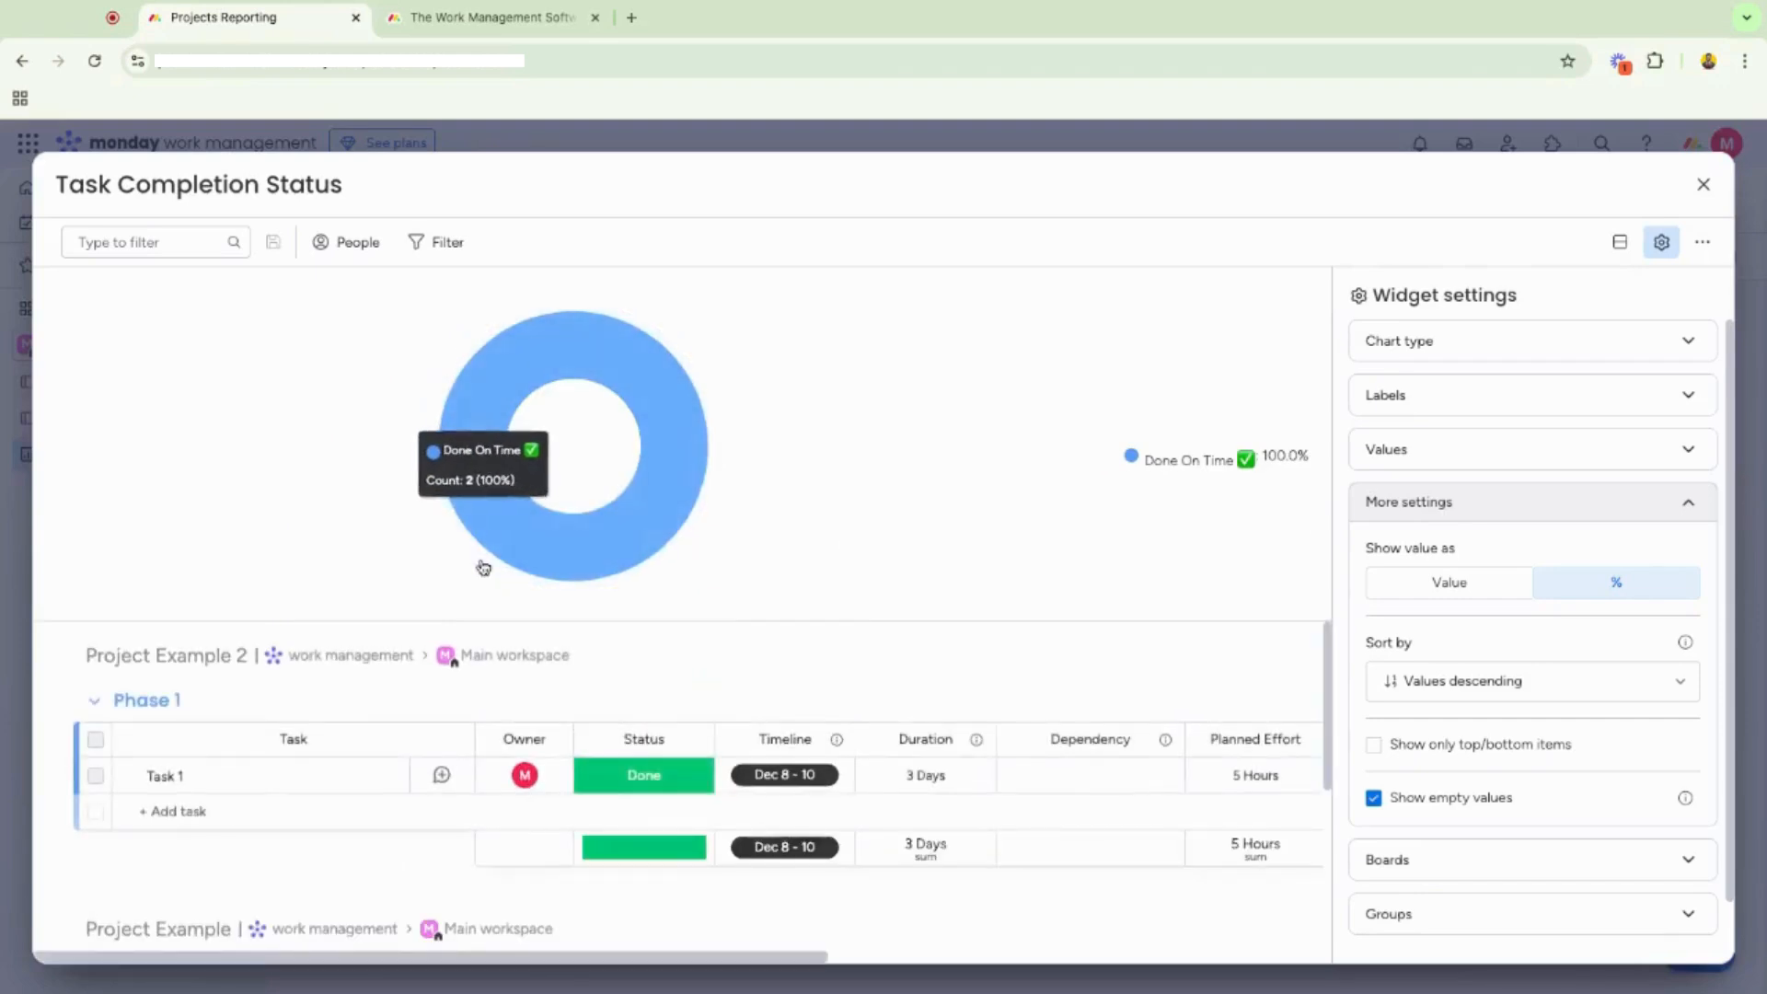
scroll(492, 651, "down", 1)
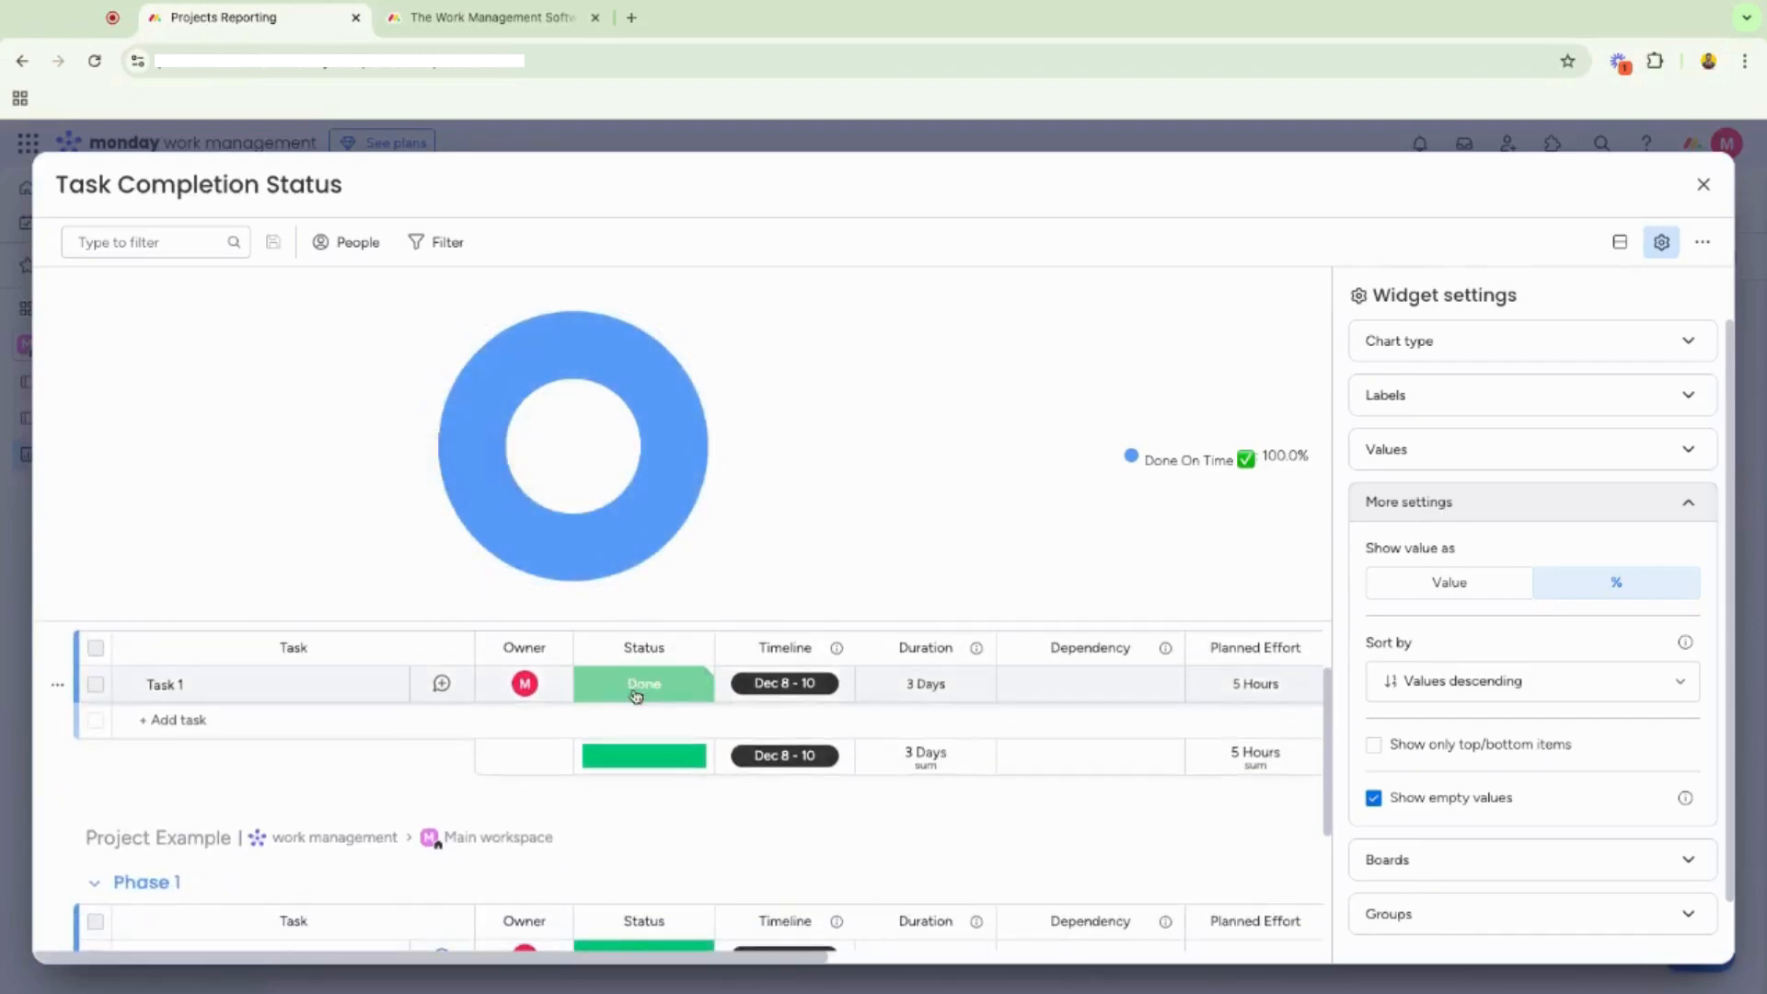
scroll(637, 698, "up", 1)
scroll(639, 697, "down", 1)
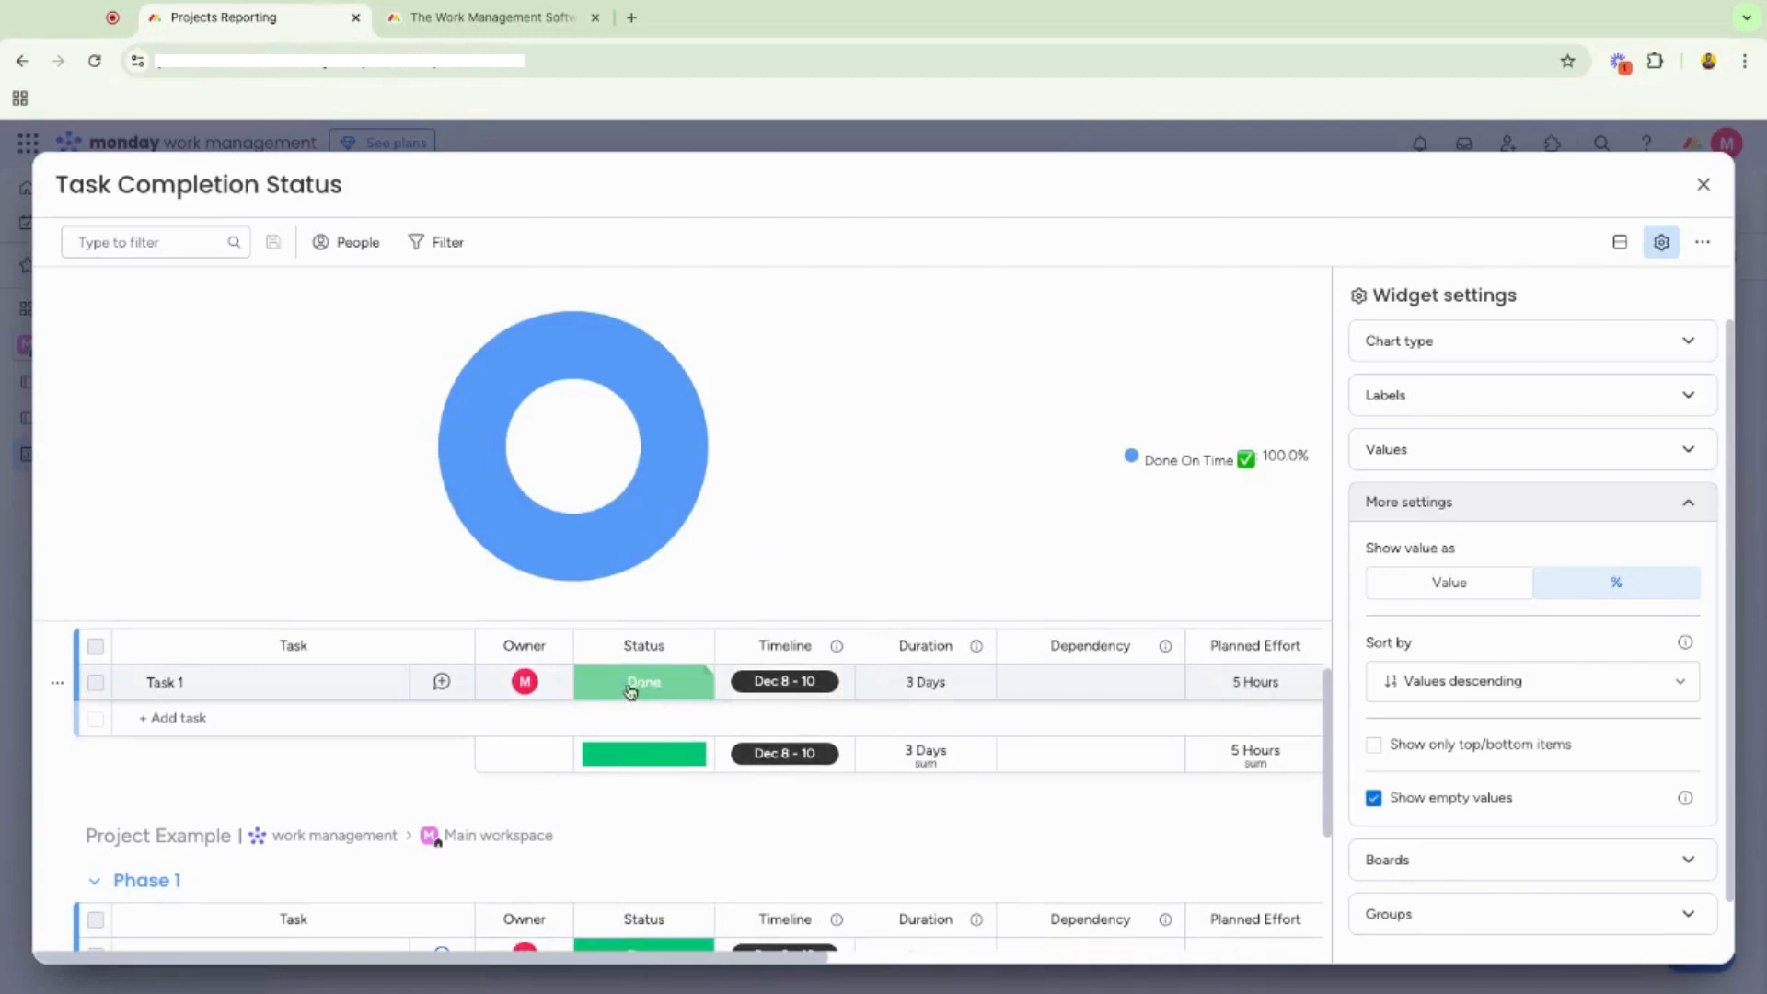
scroll(632, 690, "down", 1)
scroll(589, 695, "up", 1)
scroll(553, 709, "down", 1)
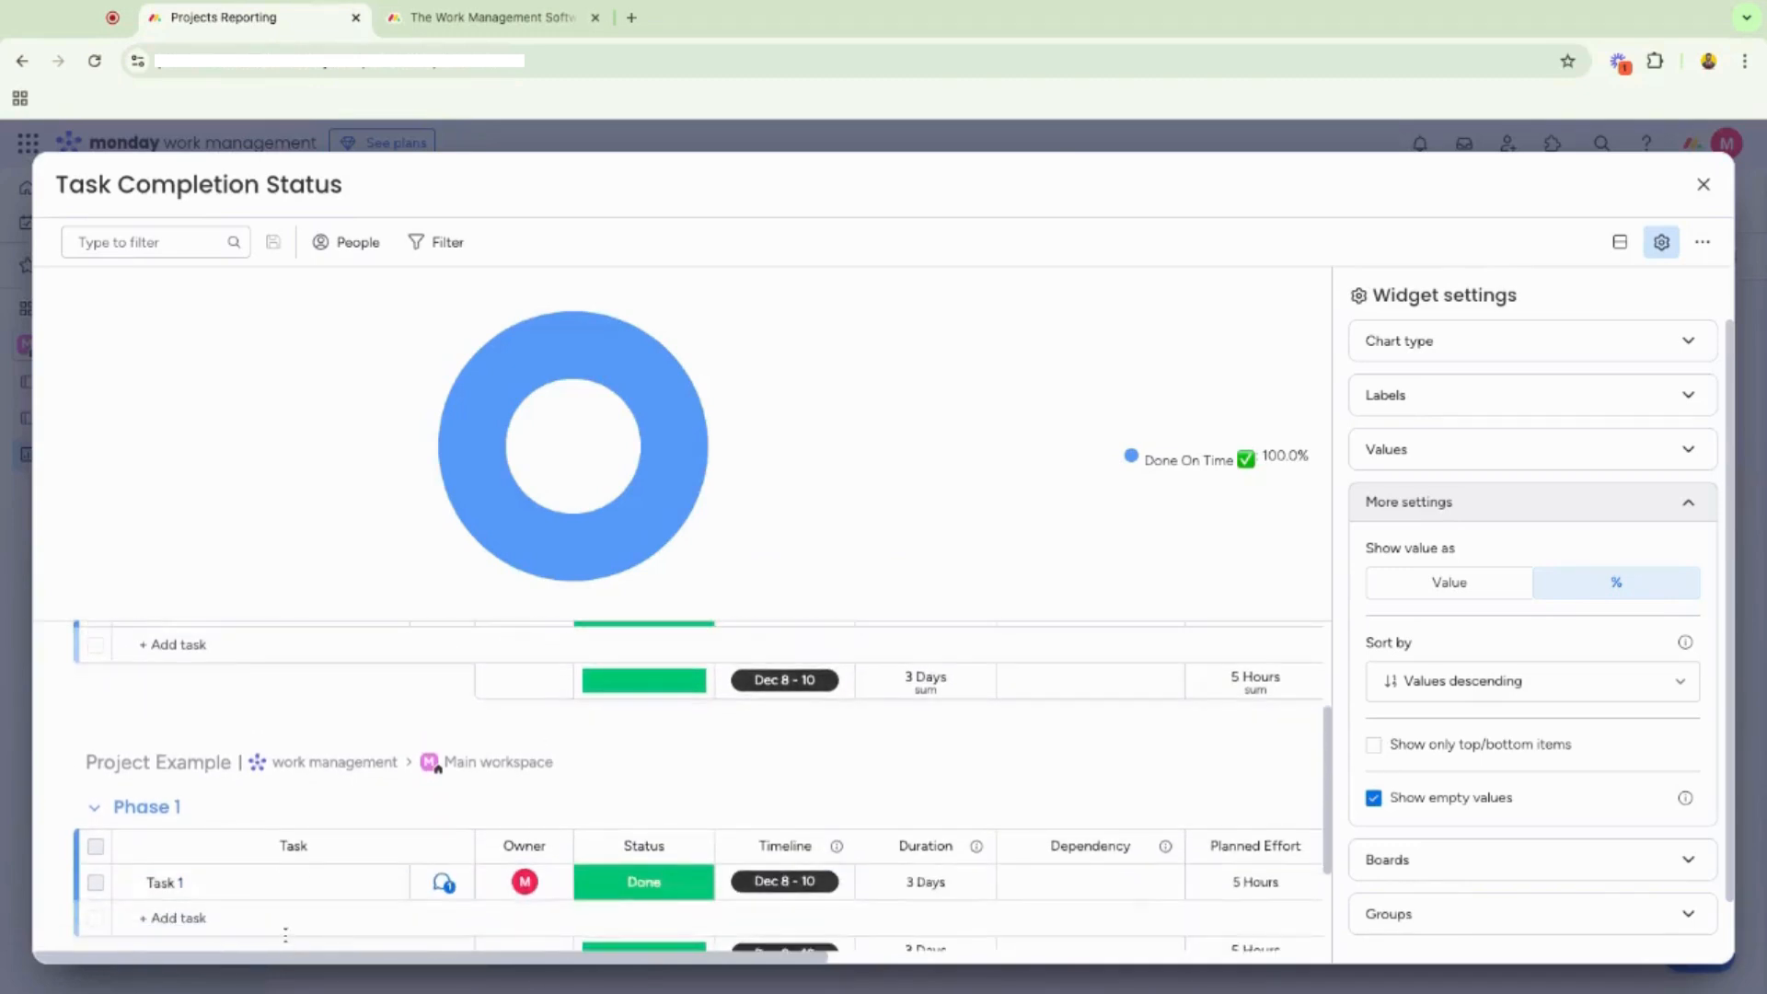
scroll(276, 903, "up", 2)
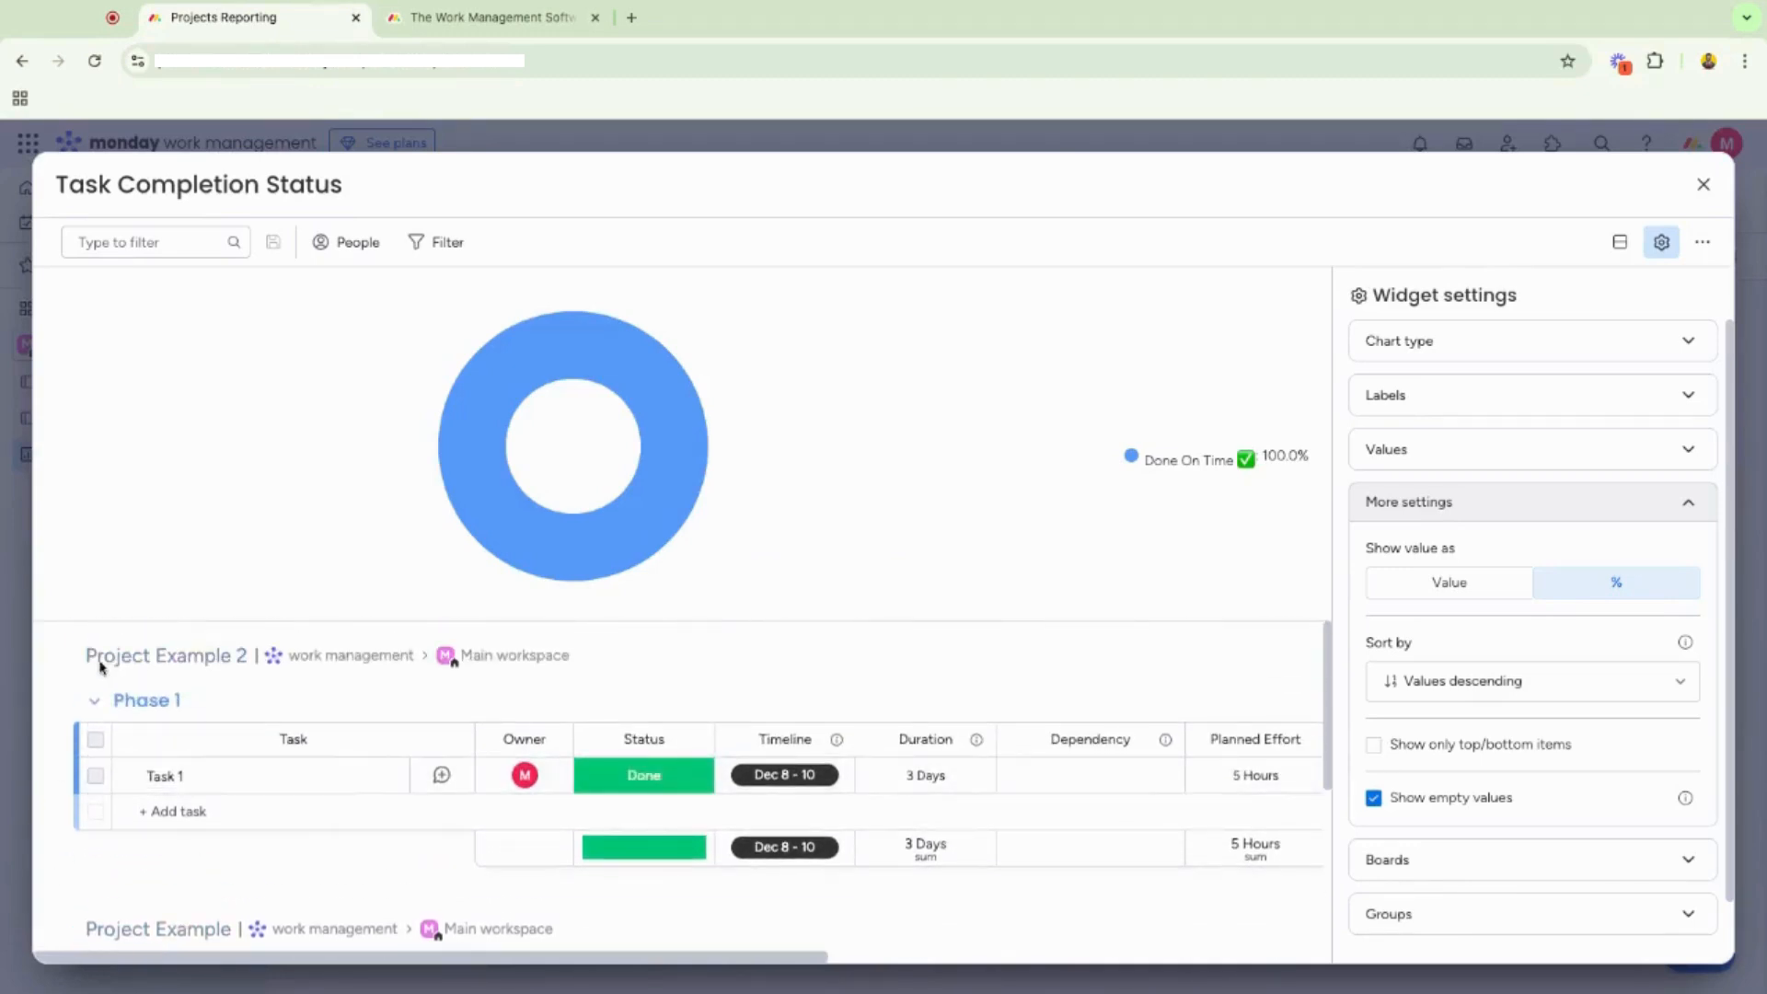
scroll(515, 773, "down", 1)
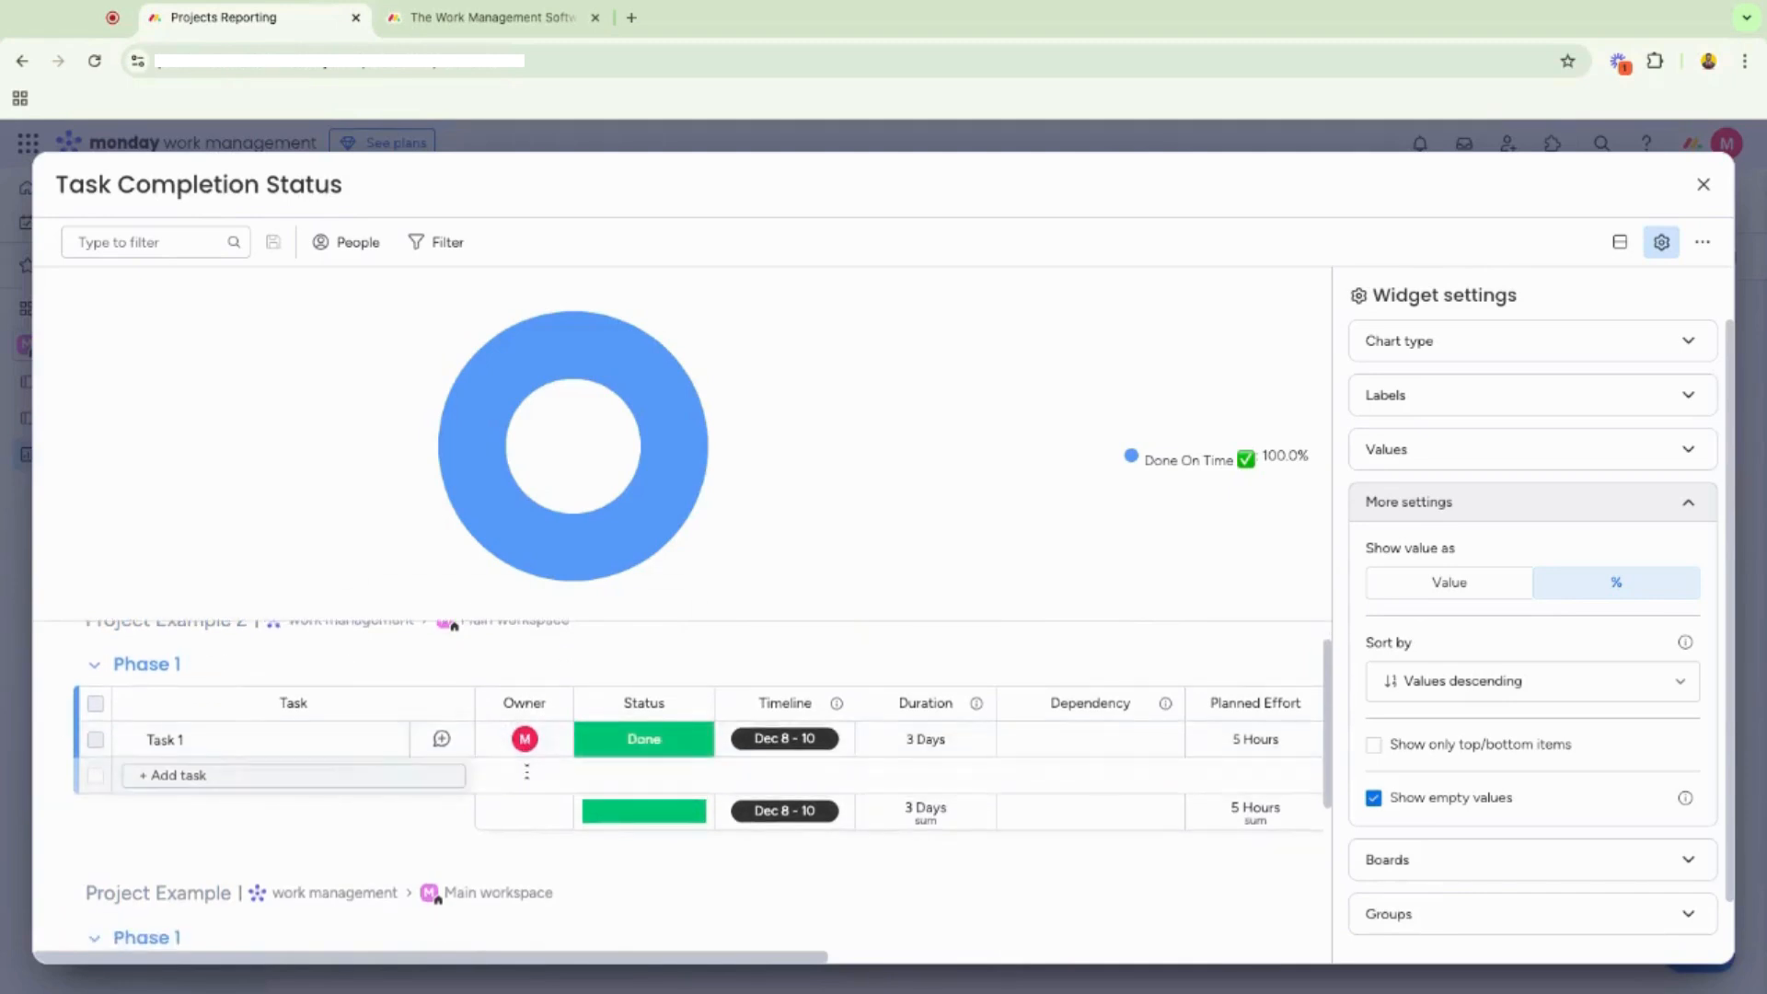
left_click(1698, 192)
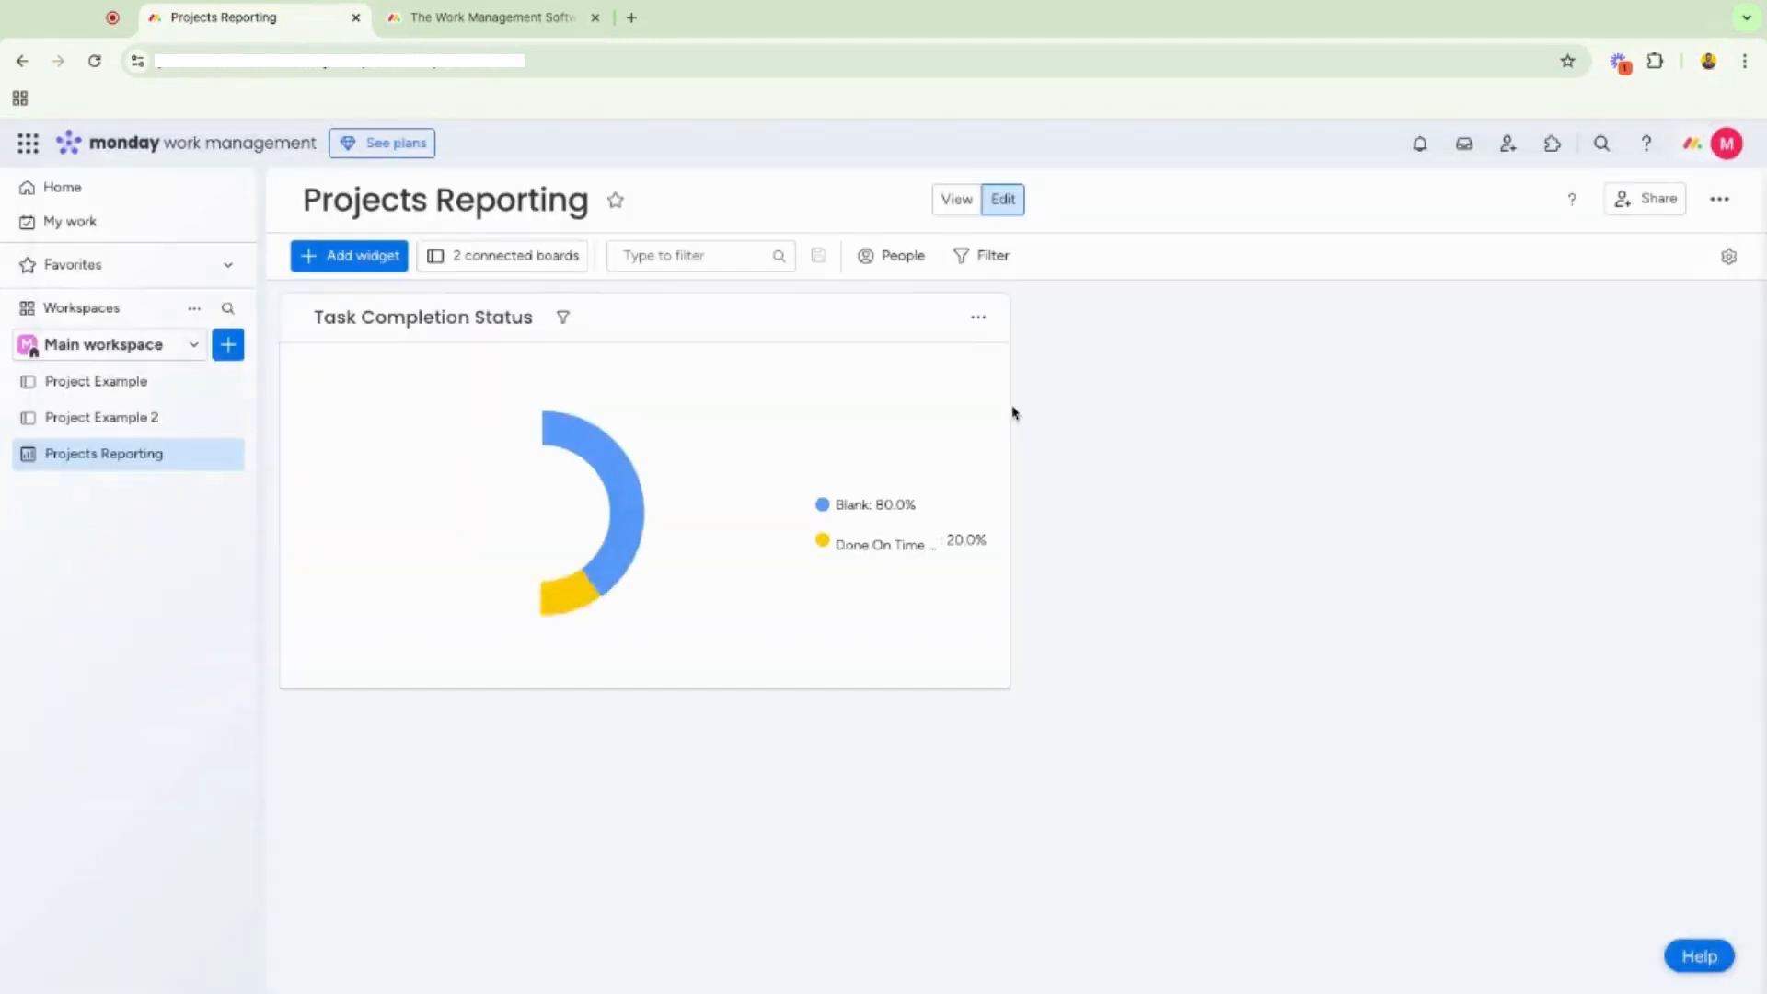
Add a Battery widget to the dashboard and enlarge it to match the height of the Task Completion Status chart.
left_click(360, 258)
left_click(461, 485)
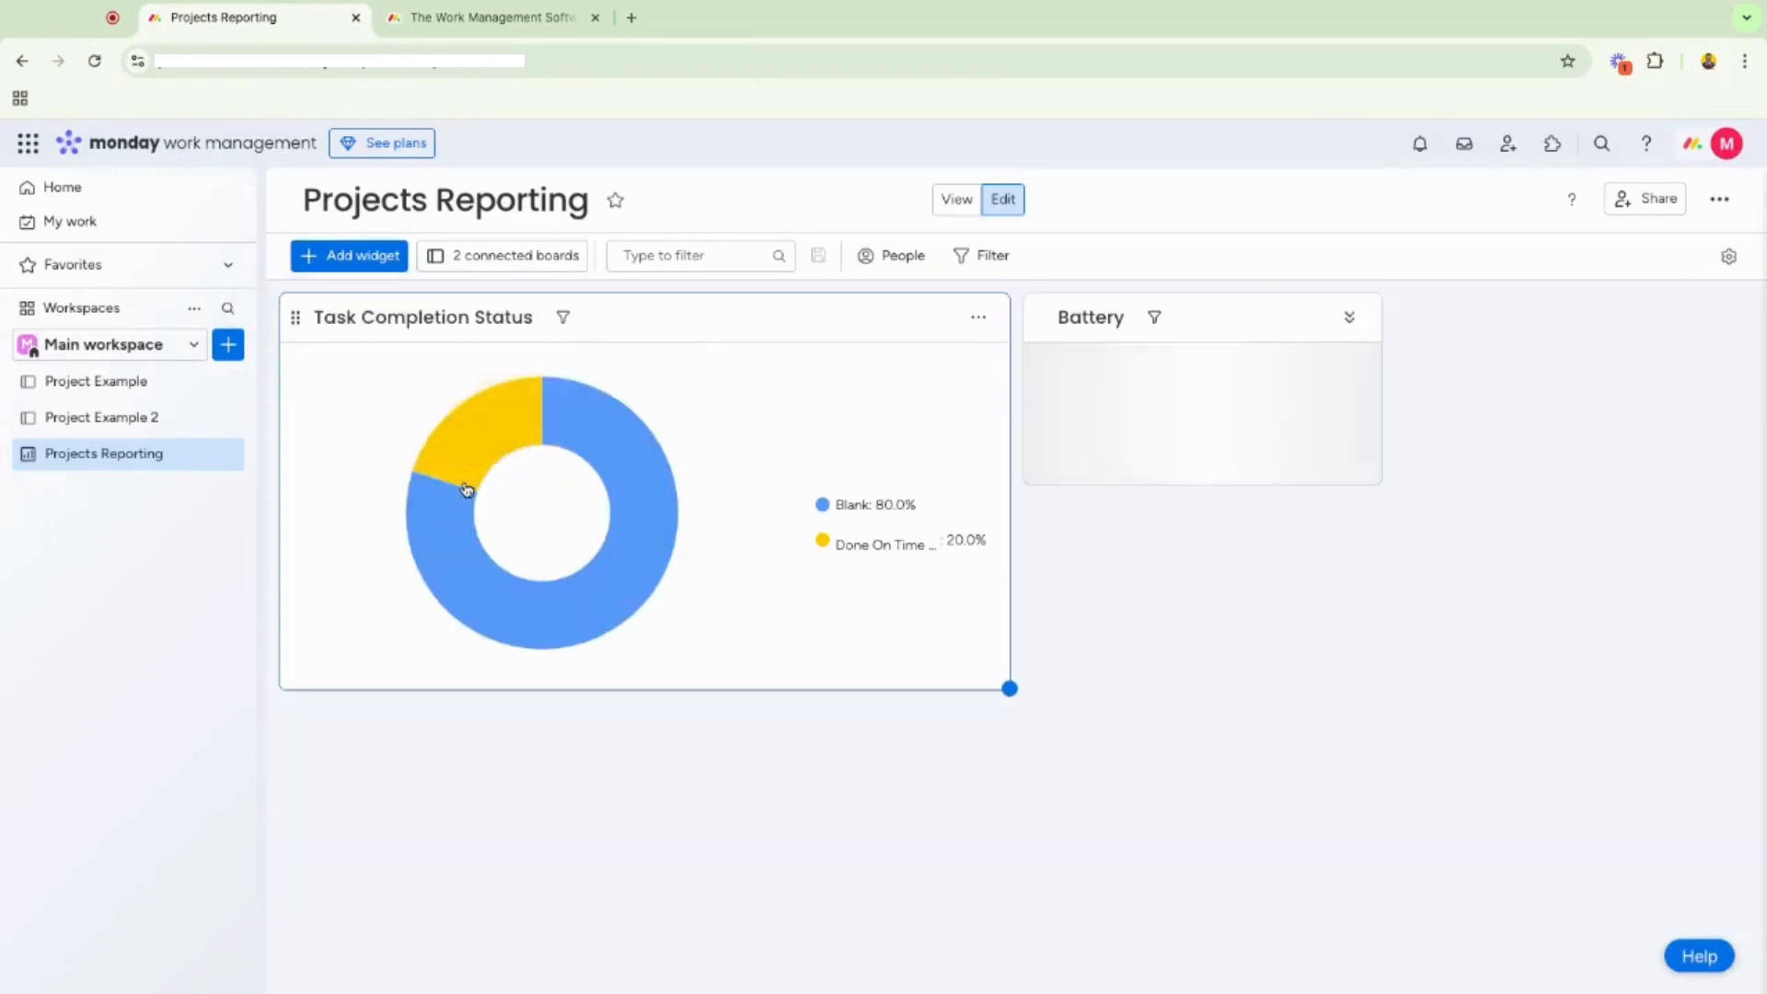
left_click_drag(1381, 483, 1445, 685)
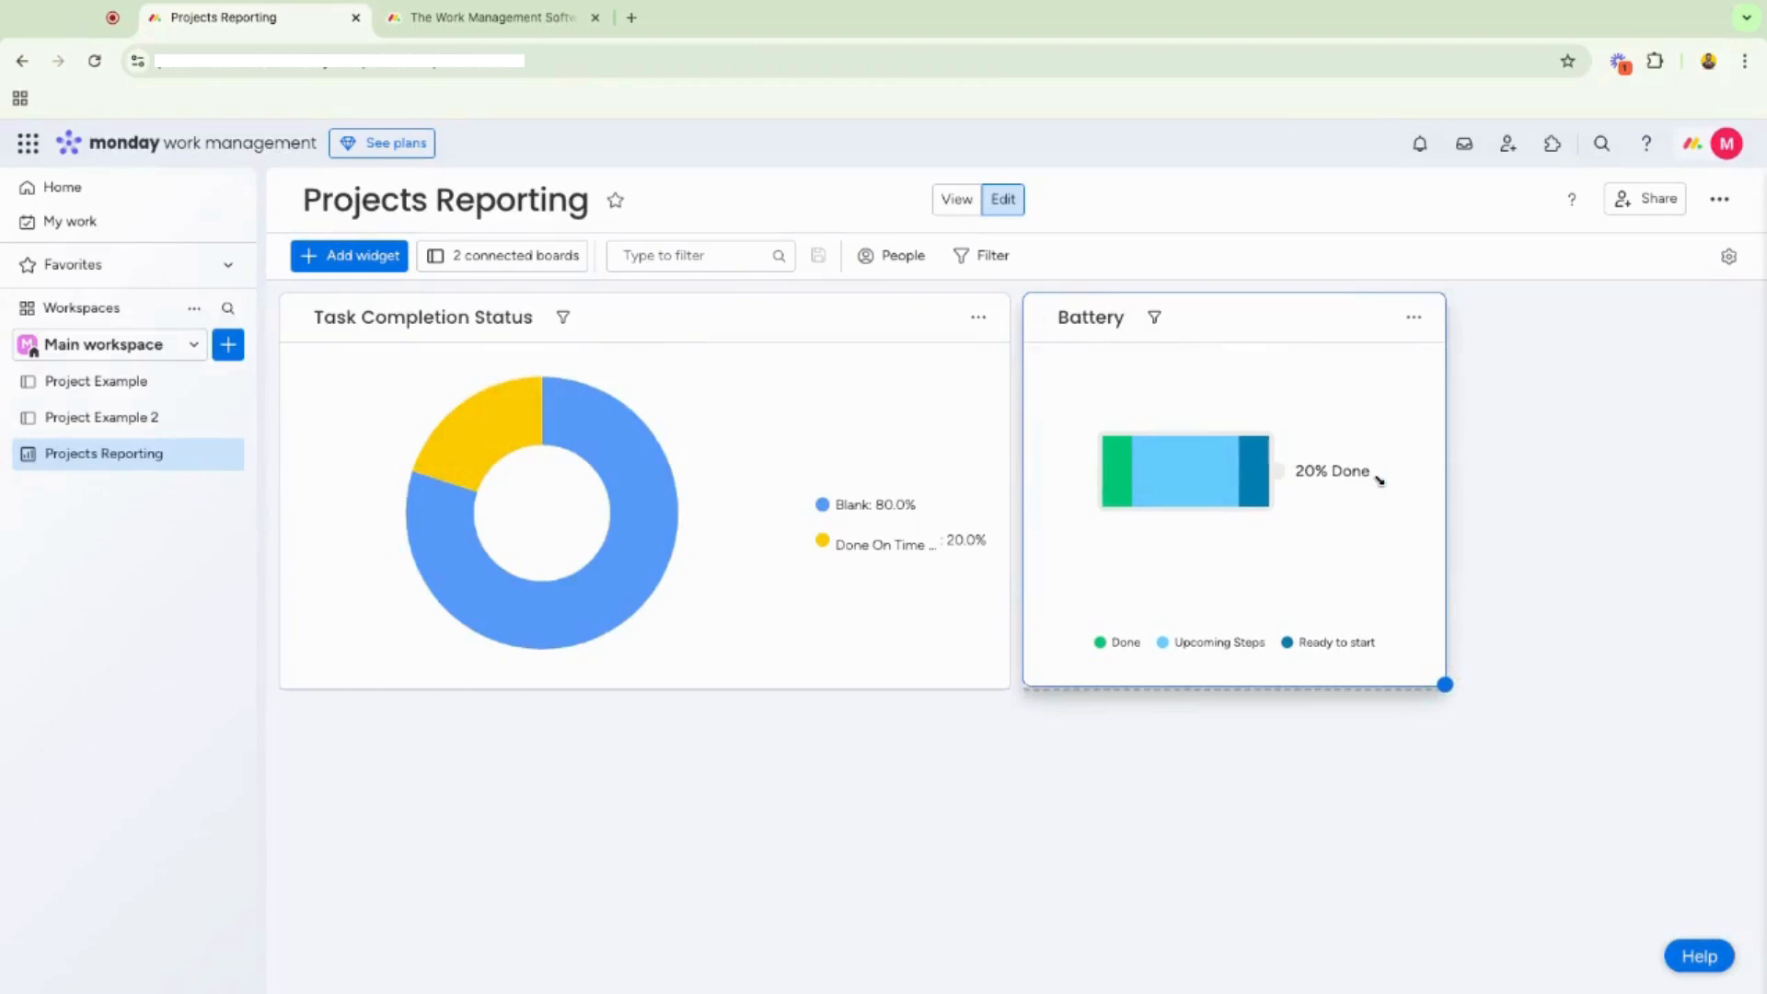
Exclude the Project Example board from the Battery widget so that it uses only Project Example 2.
left_click(1413, 319)
left_click(1375, 402)
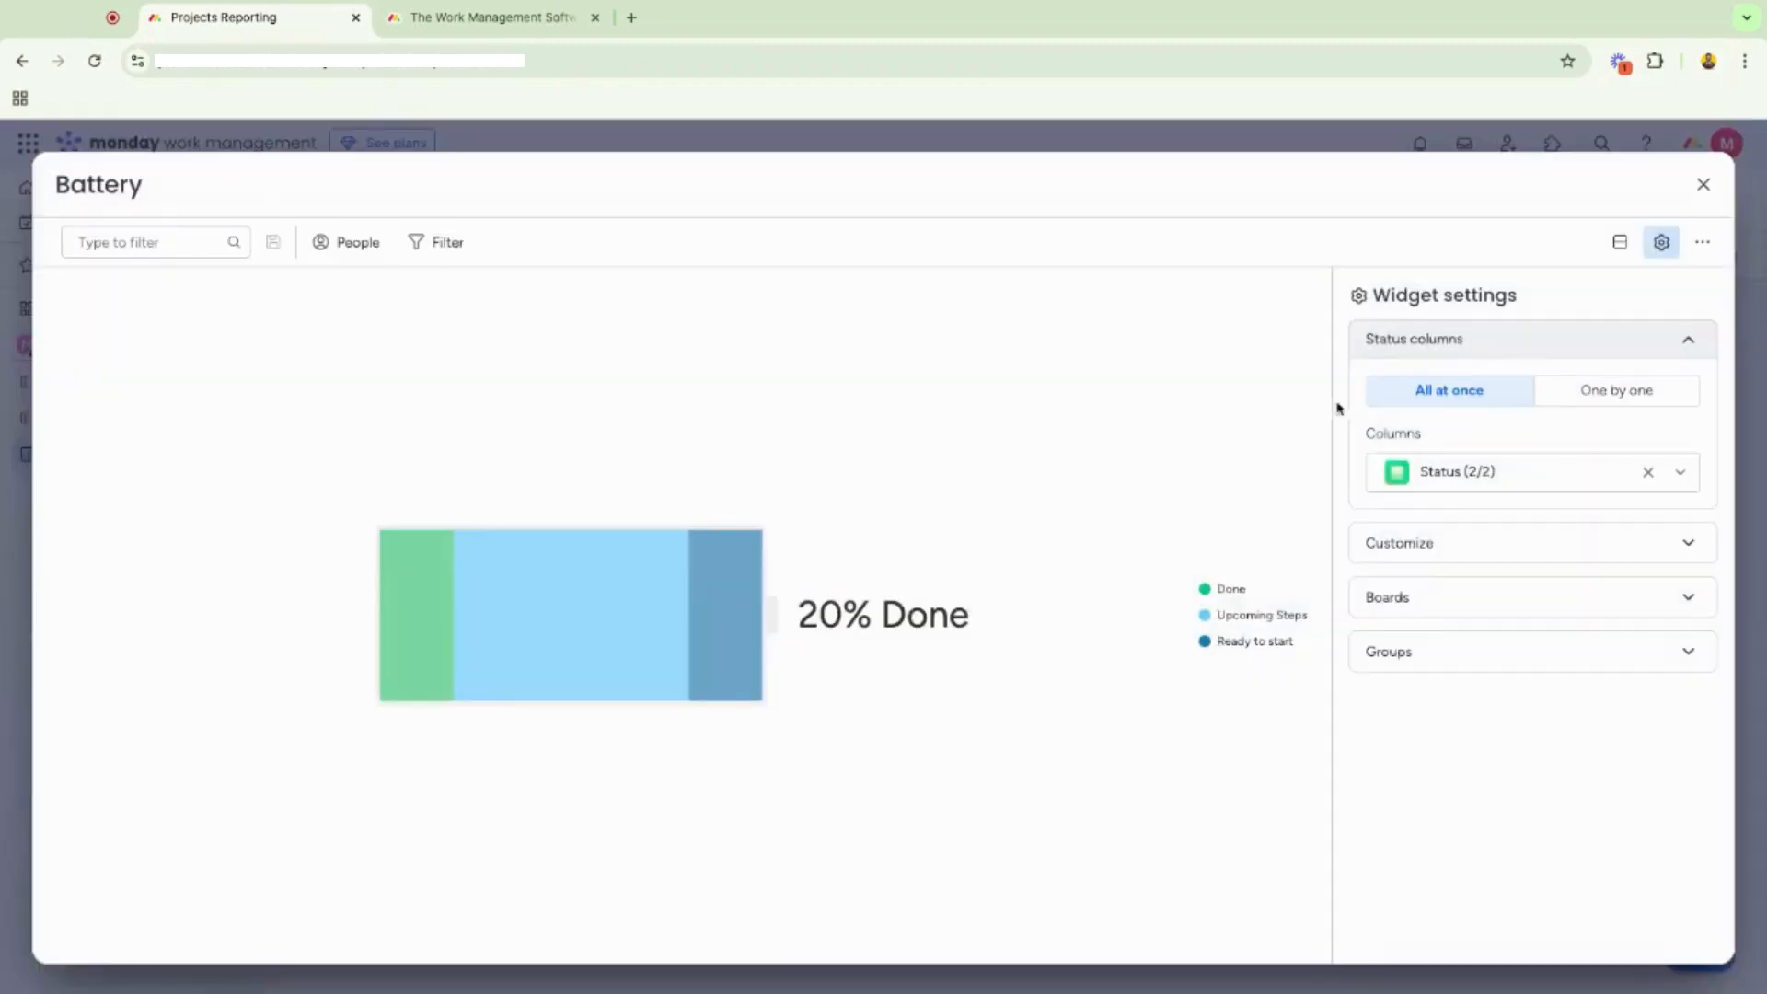
left_click(1598, 594)
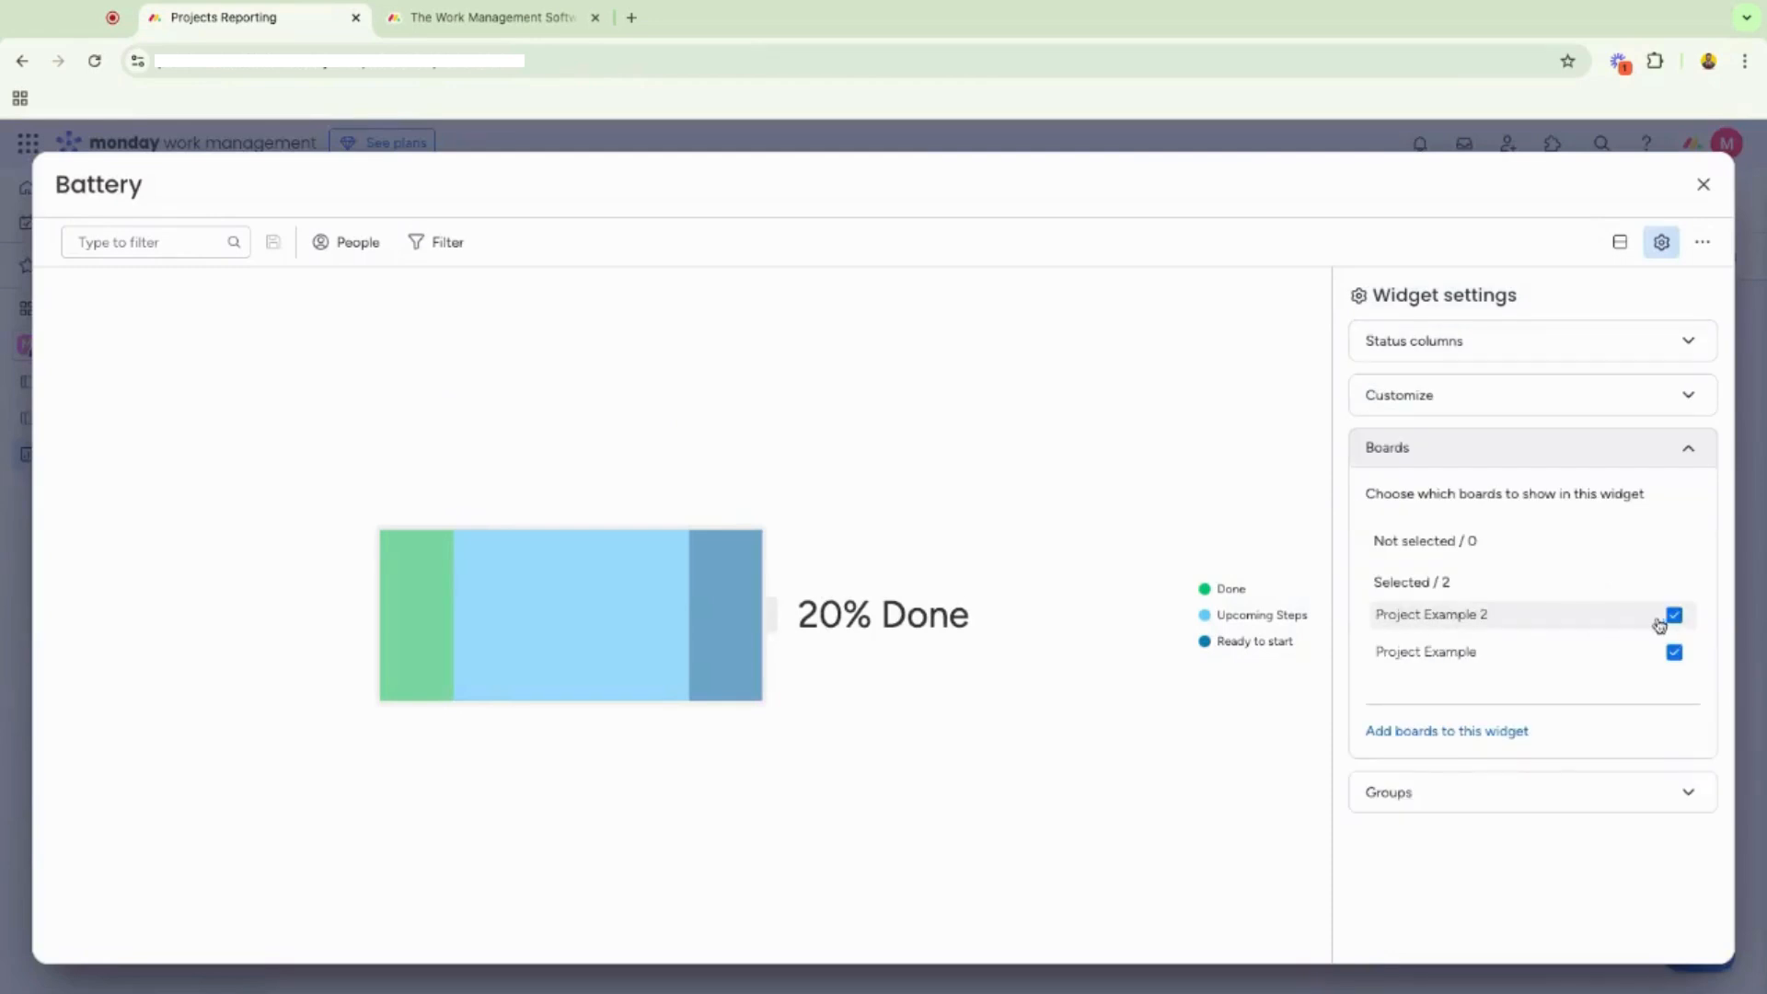
left_click(1674, 652)
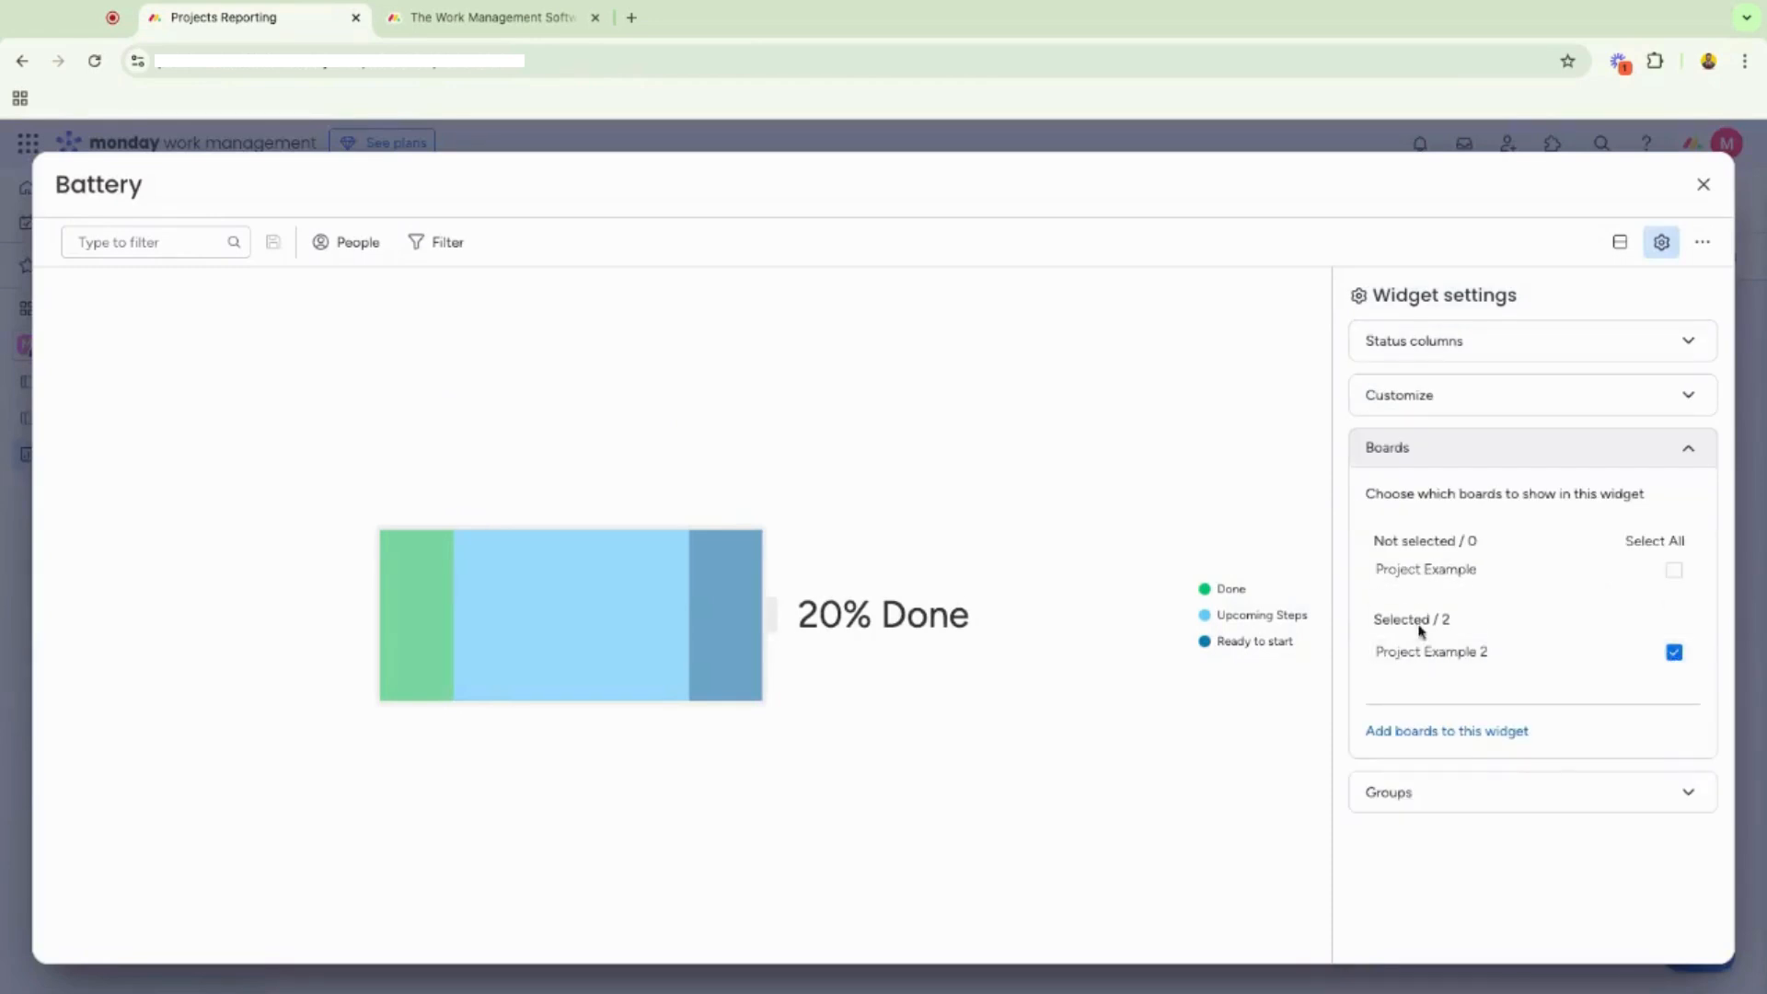
Rename the Battery widget as "Example 2" and return to the dashboard.
left_click(86, 179)
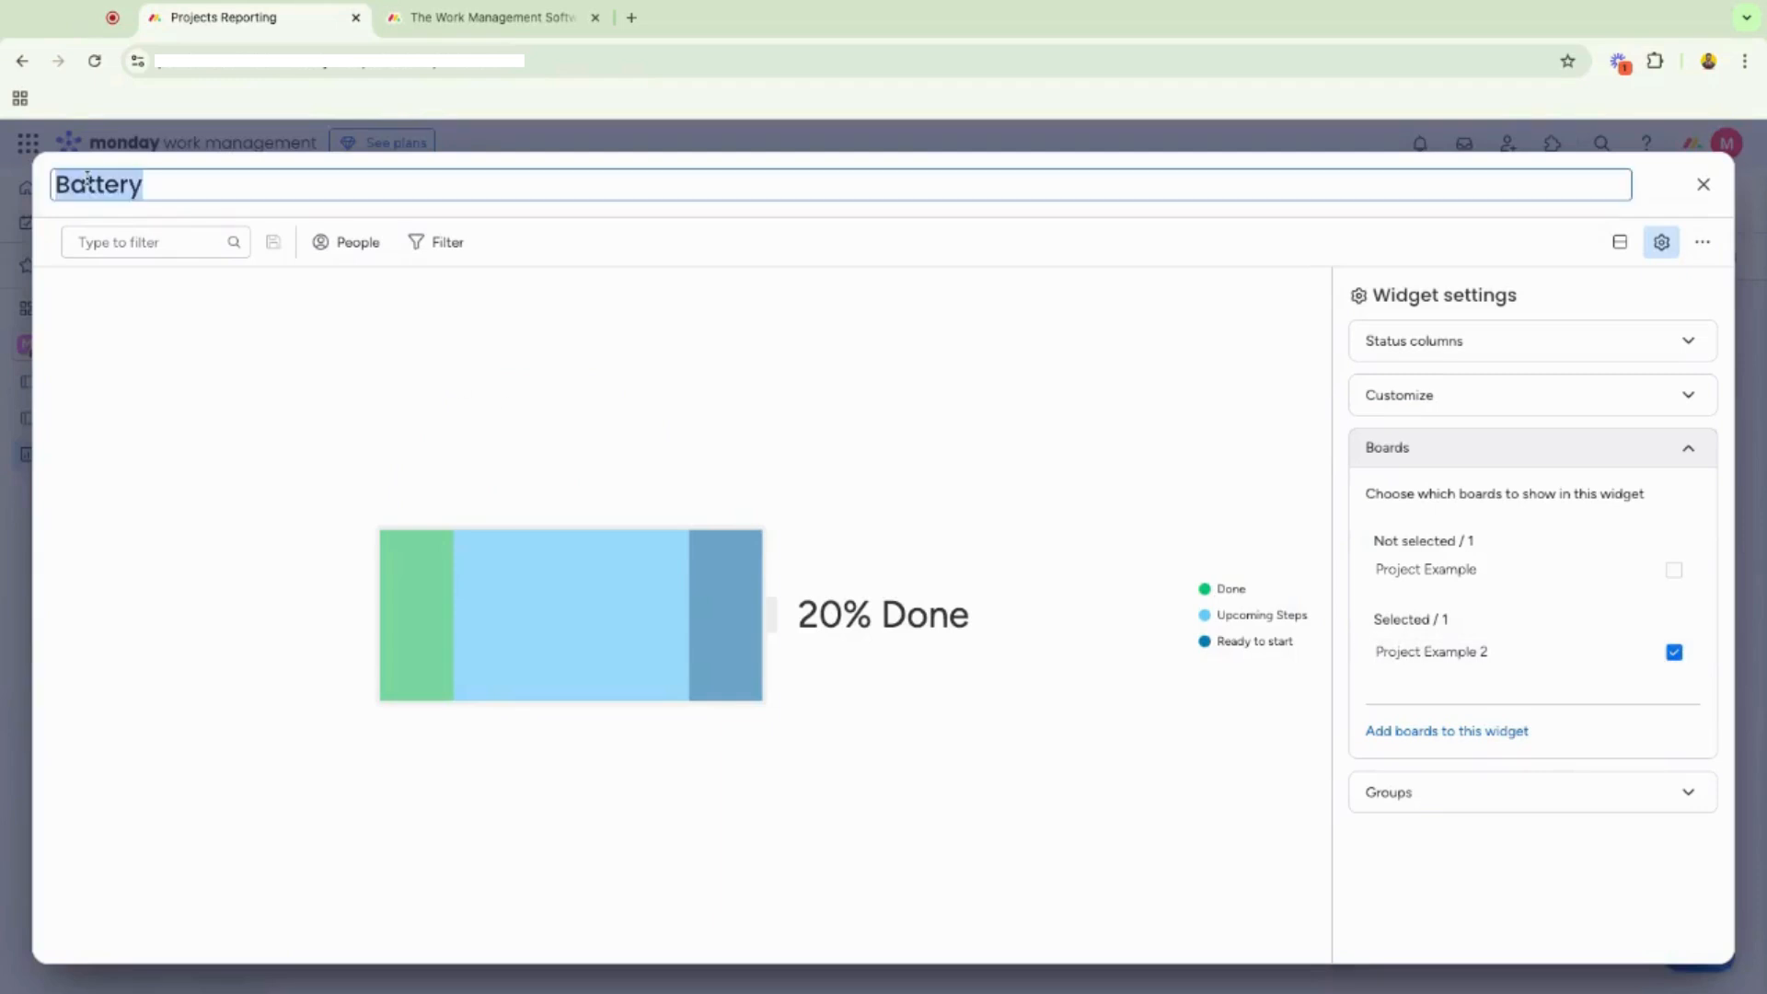
type("Example 2")
key("Return")
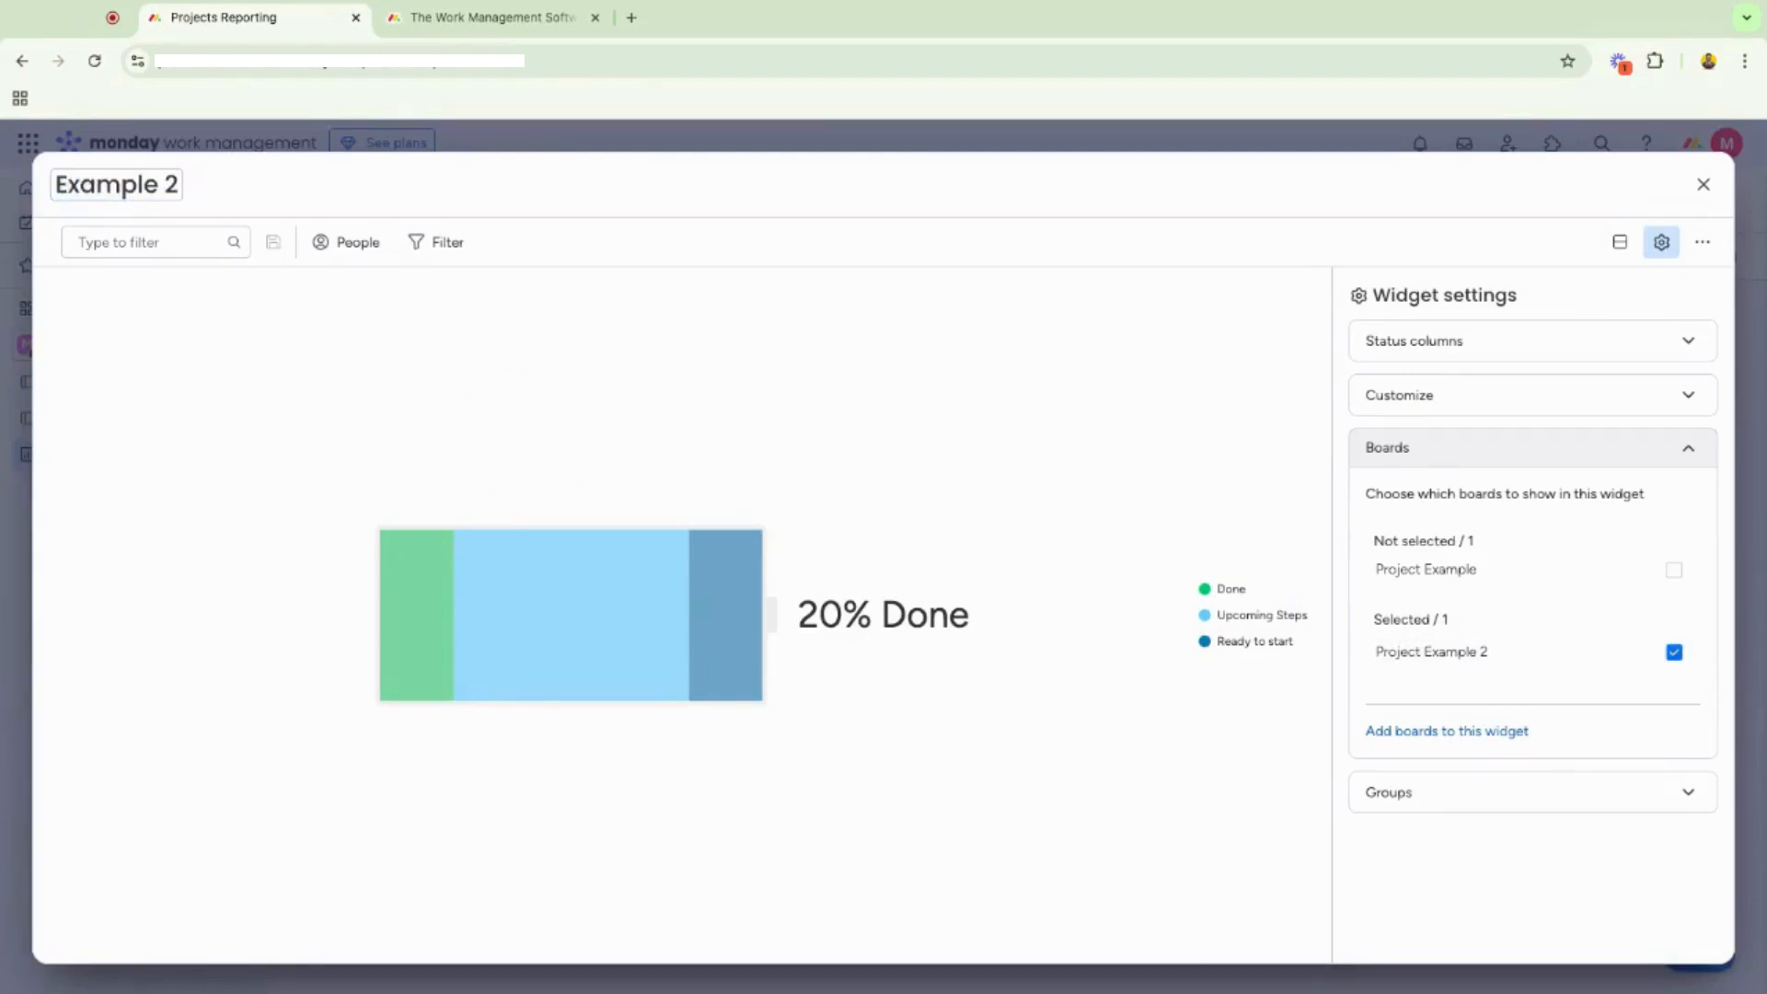
left_click(1704, 186)
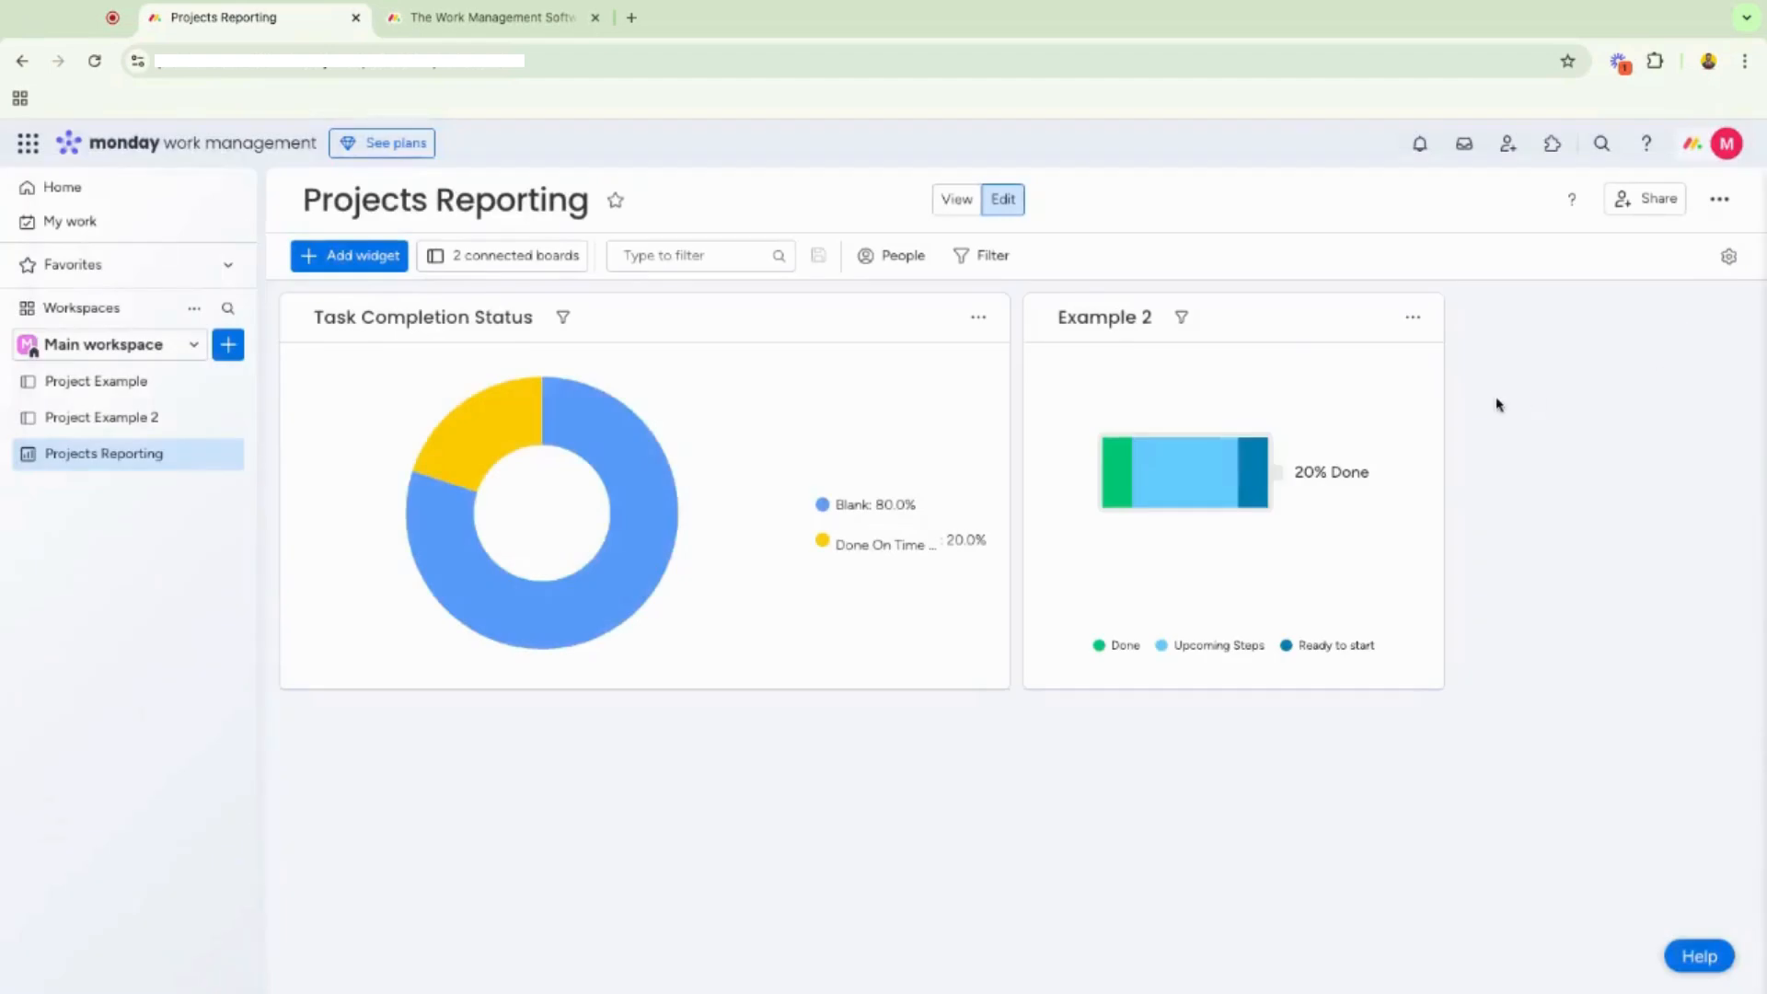
Duplicate the Example 2 battery widget and switch the copy's board from Project Example 2 to Project Example.
left_click(1413, 318)
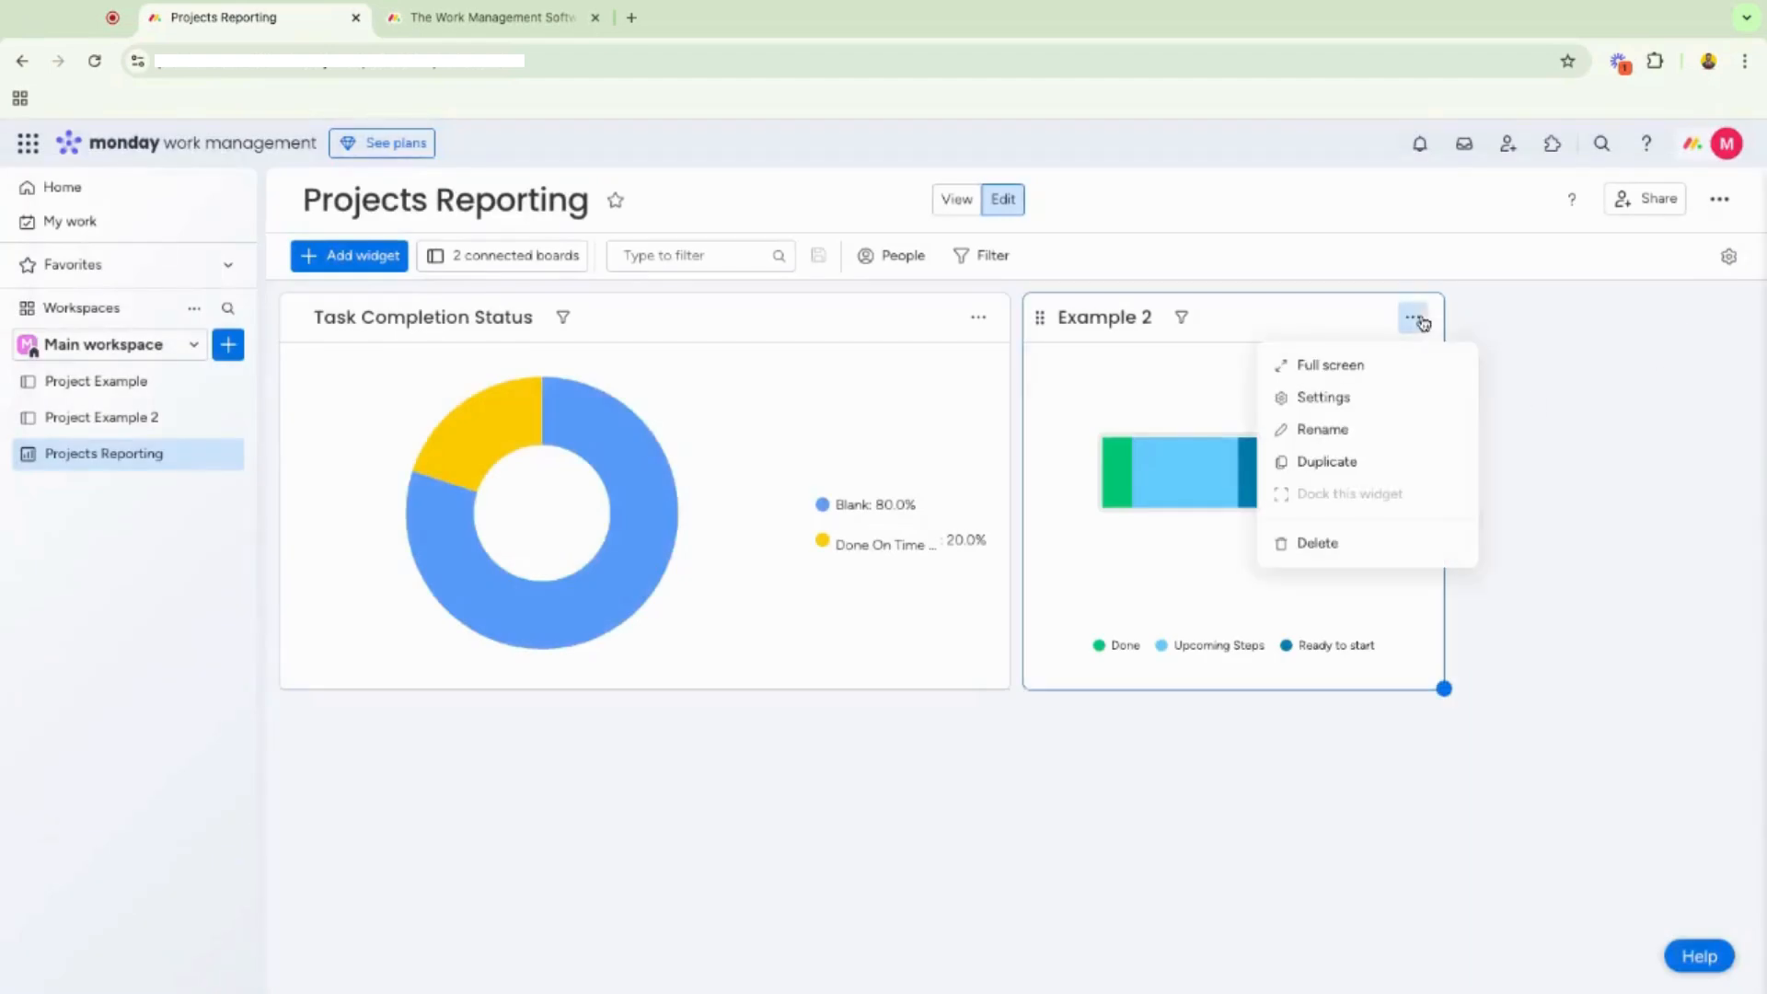
left_click(1396, 470)
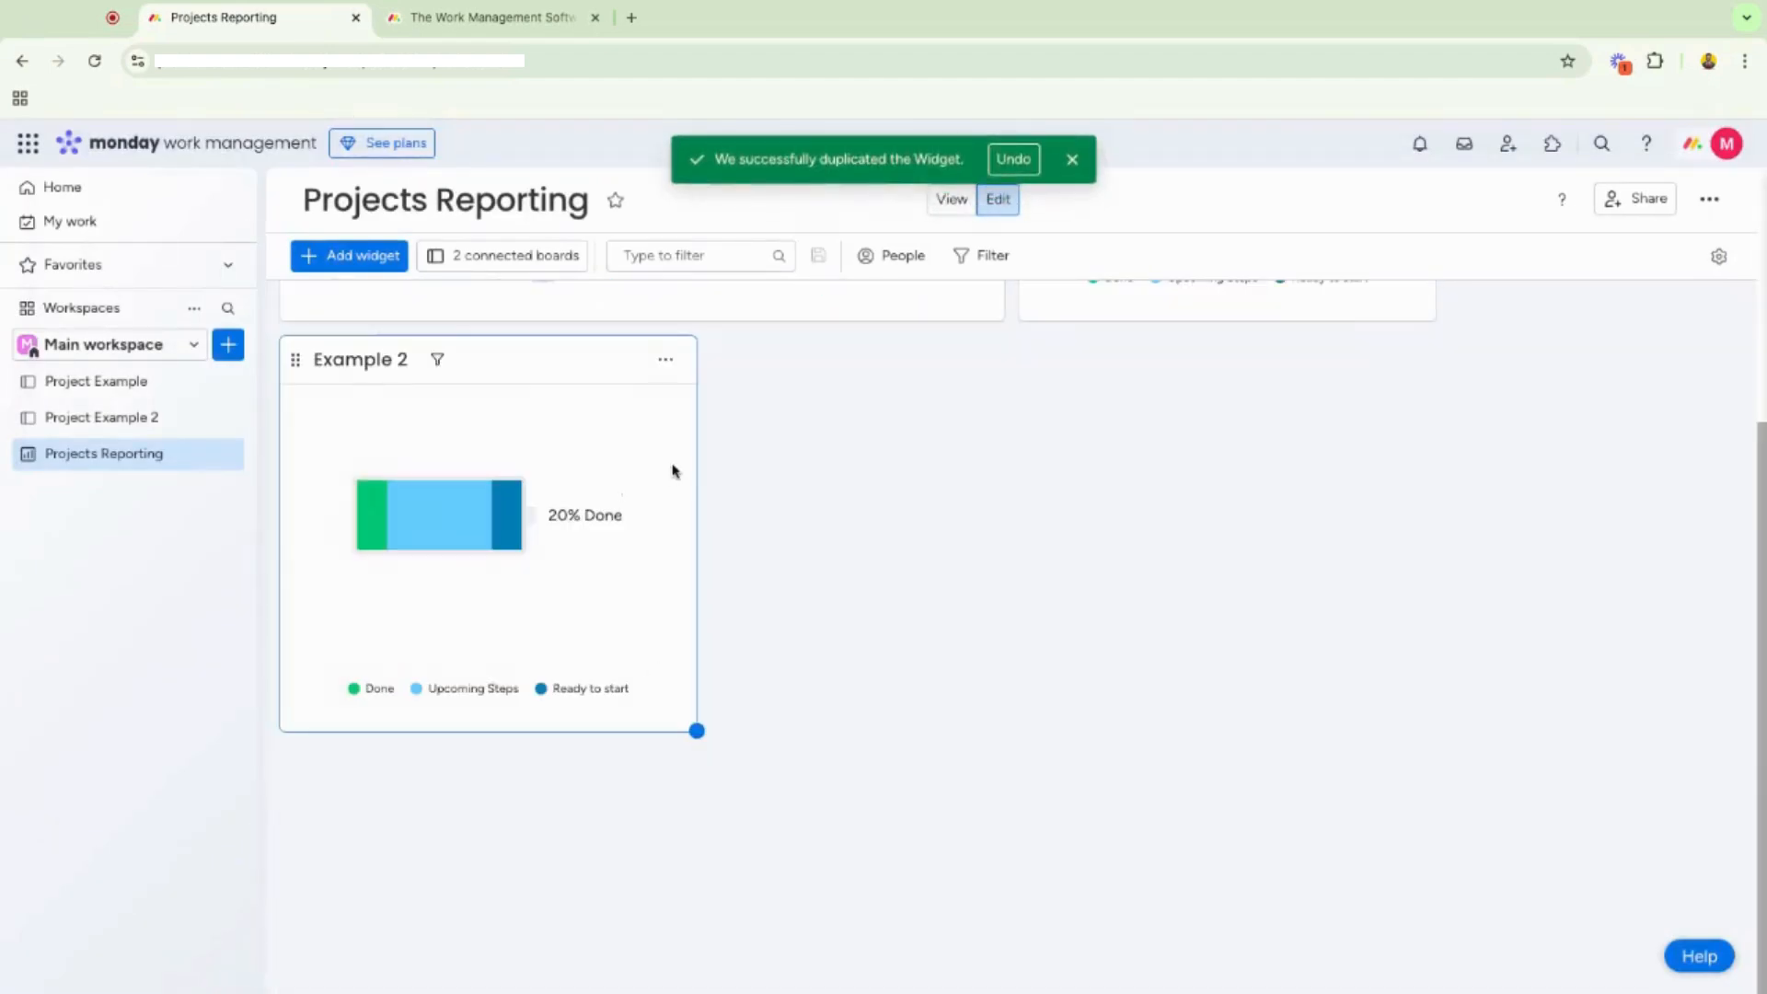
left_click(666, 359)
left_click(708, 438)
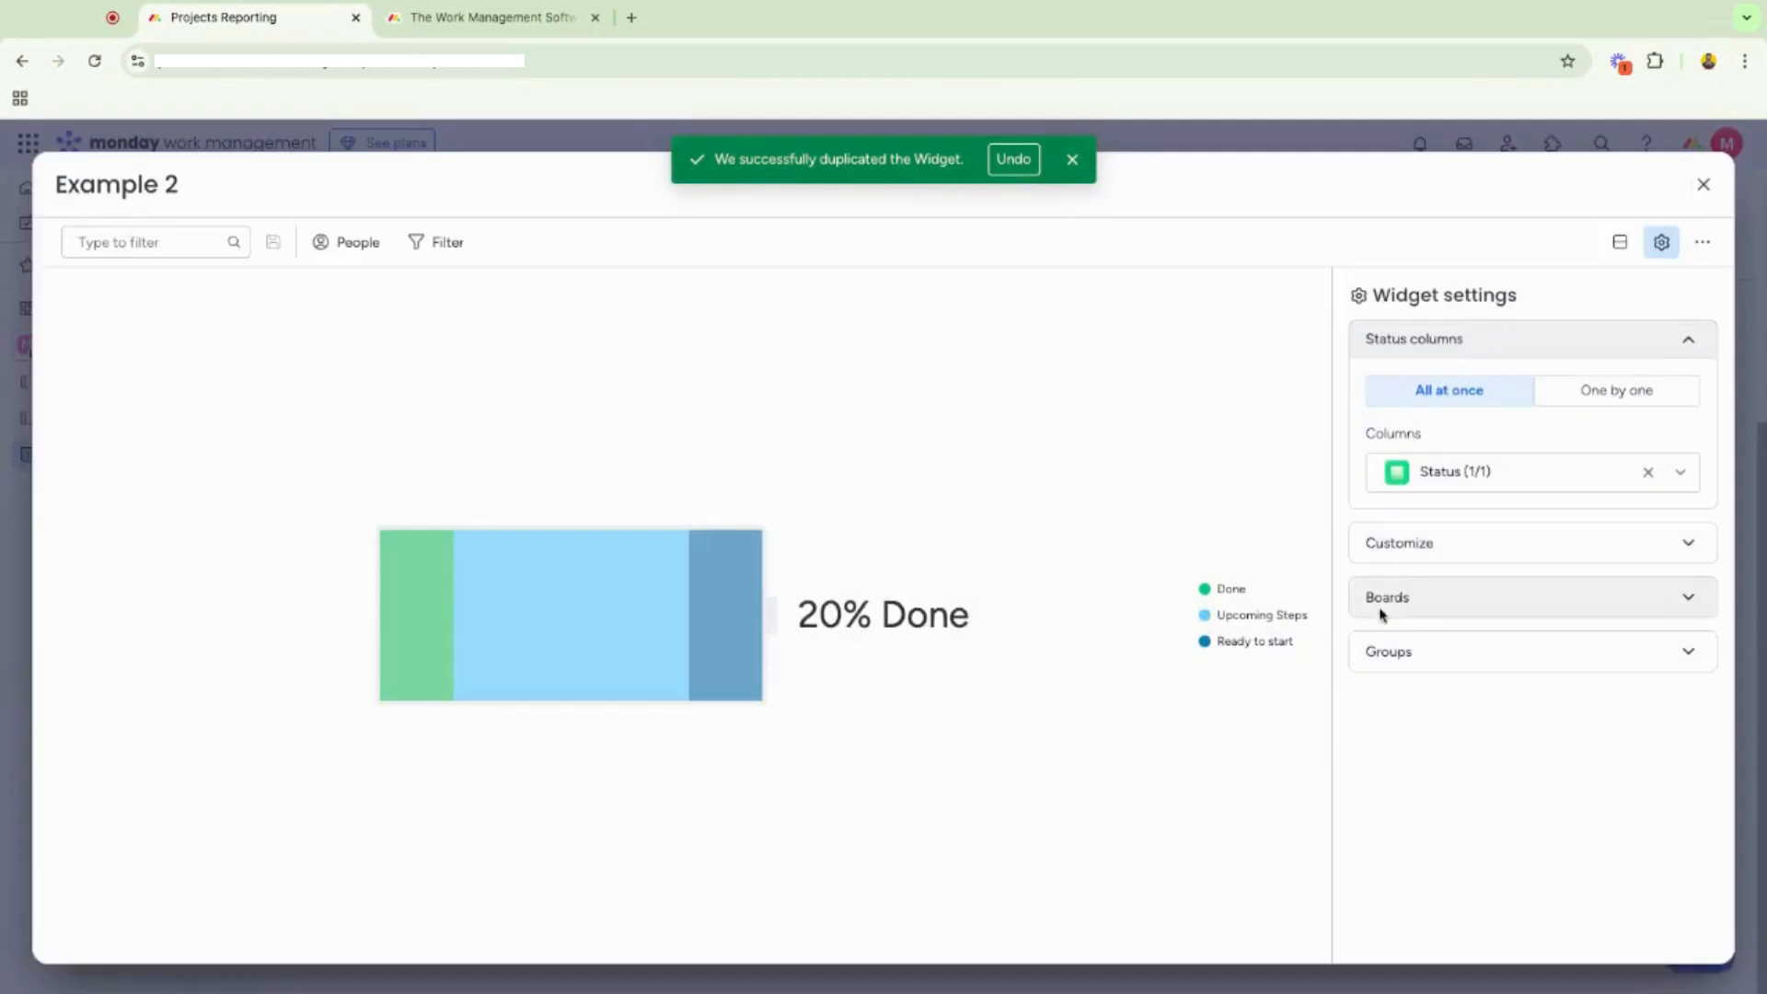
left_click(1382, 611)
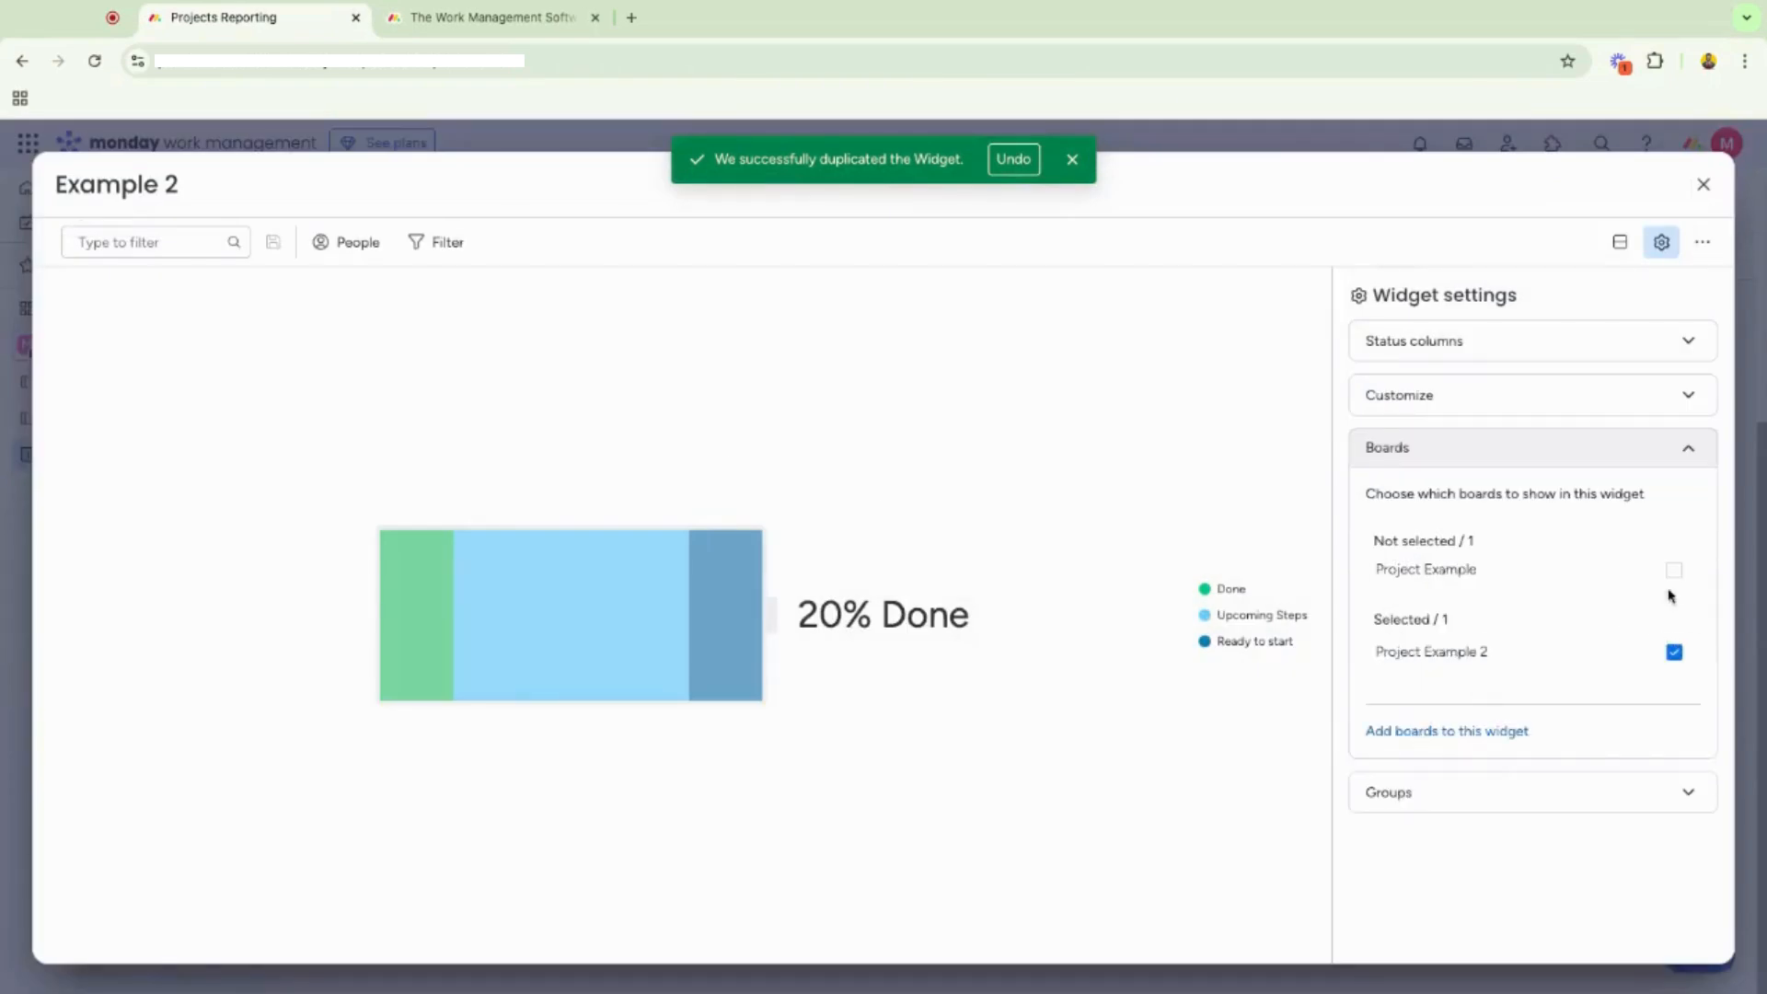
left_click(1675, 652)
left_click(1673, 571)
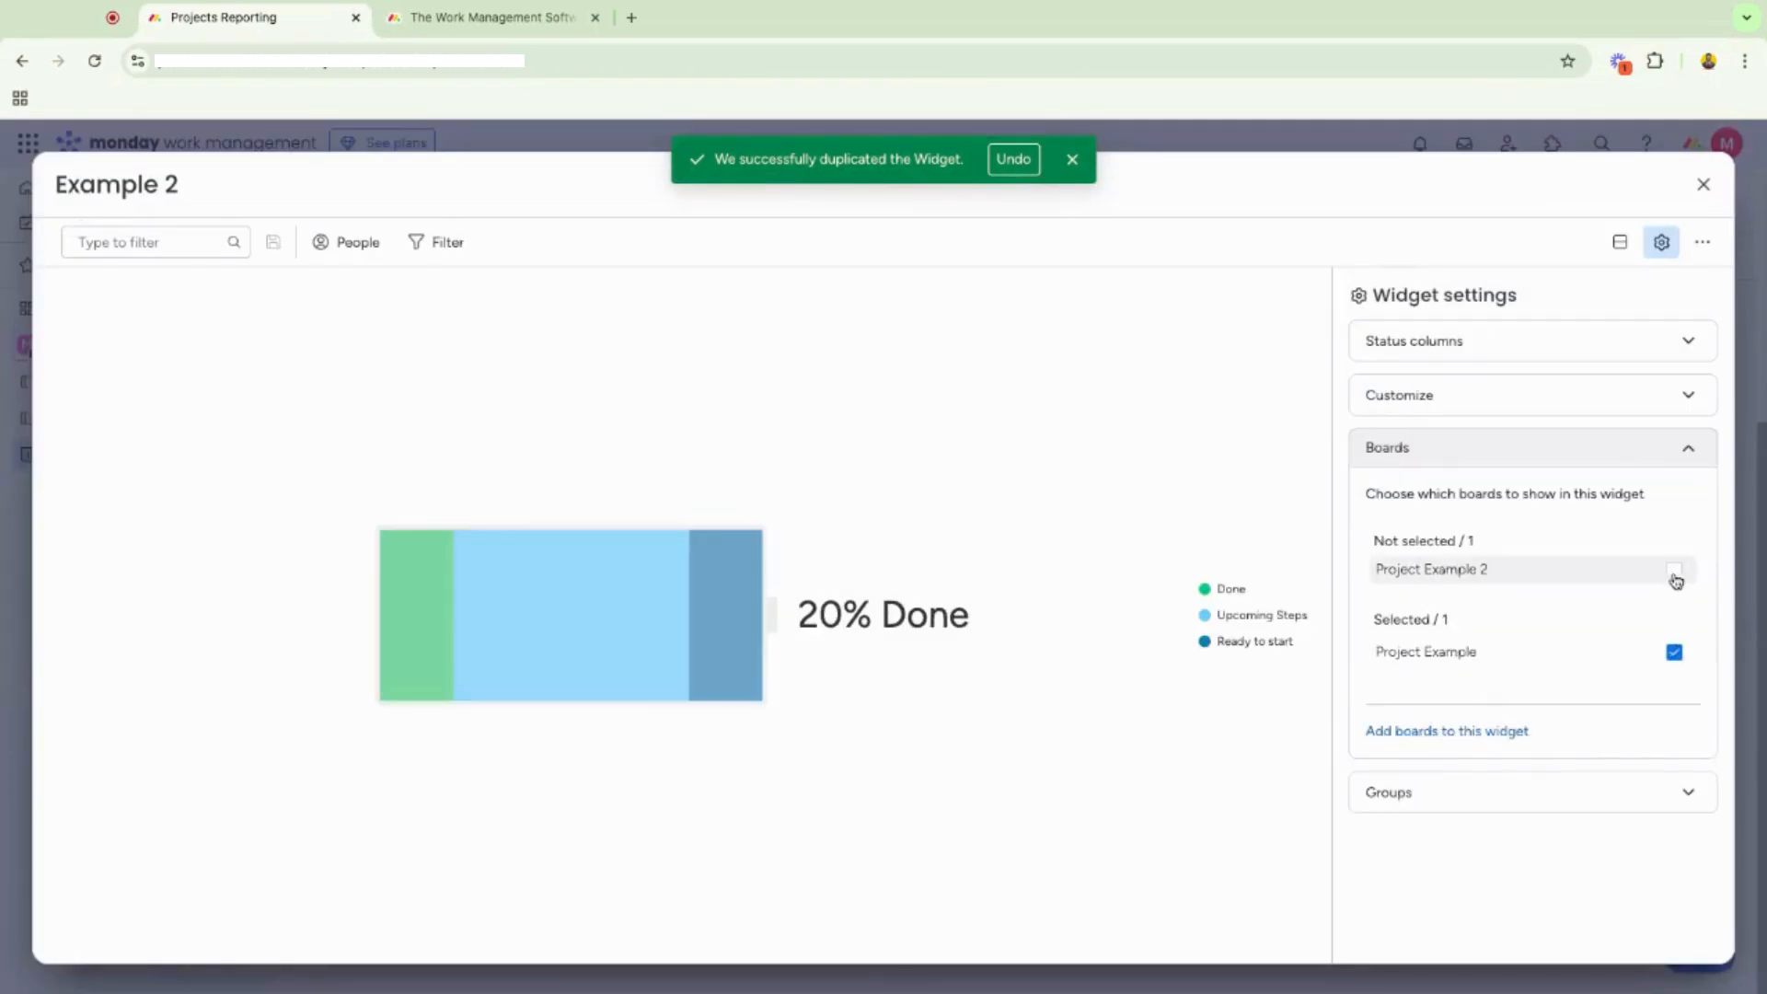
left_click(1702, 453)
left_click(1701, 235)
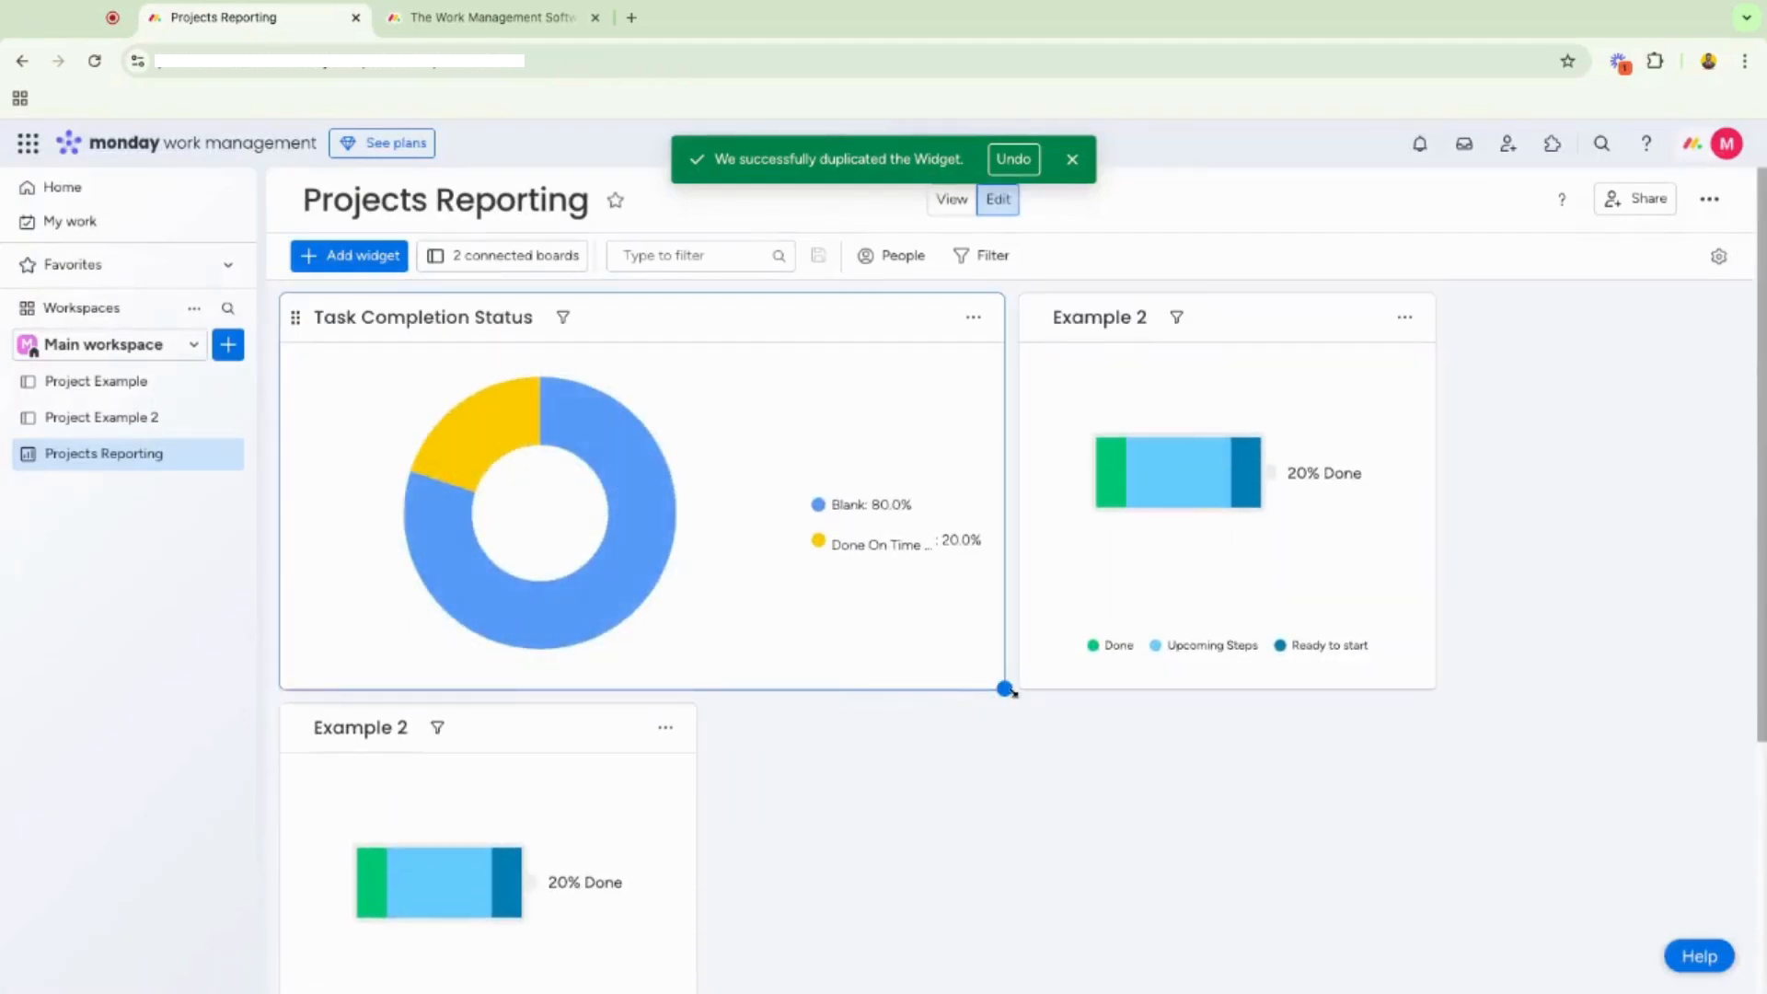
Narrow the Task Completion Status chart and arrange the widgets in one row with both batteries before the chart.
left_click_drag(1005, 690, 849, 685)
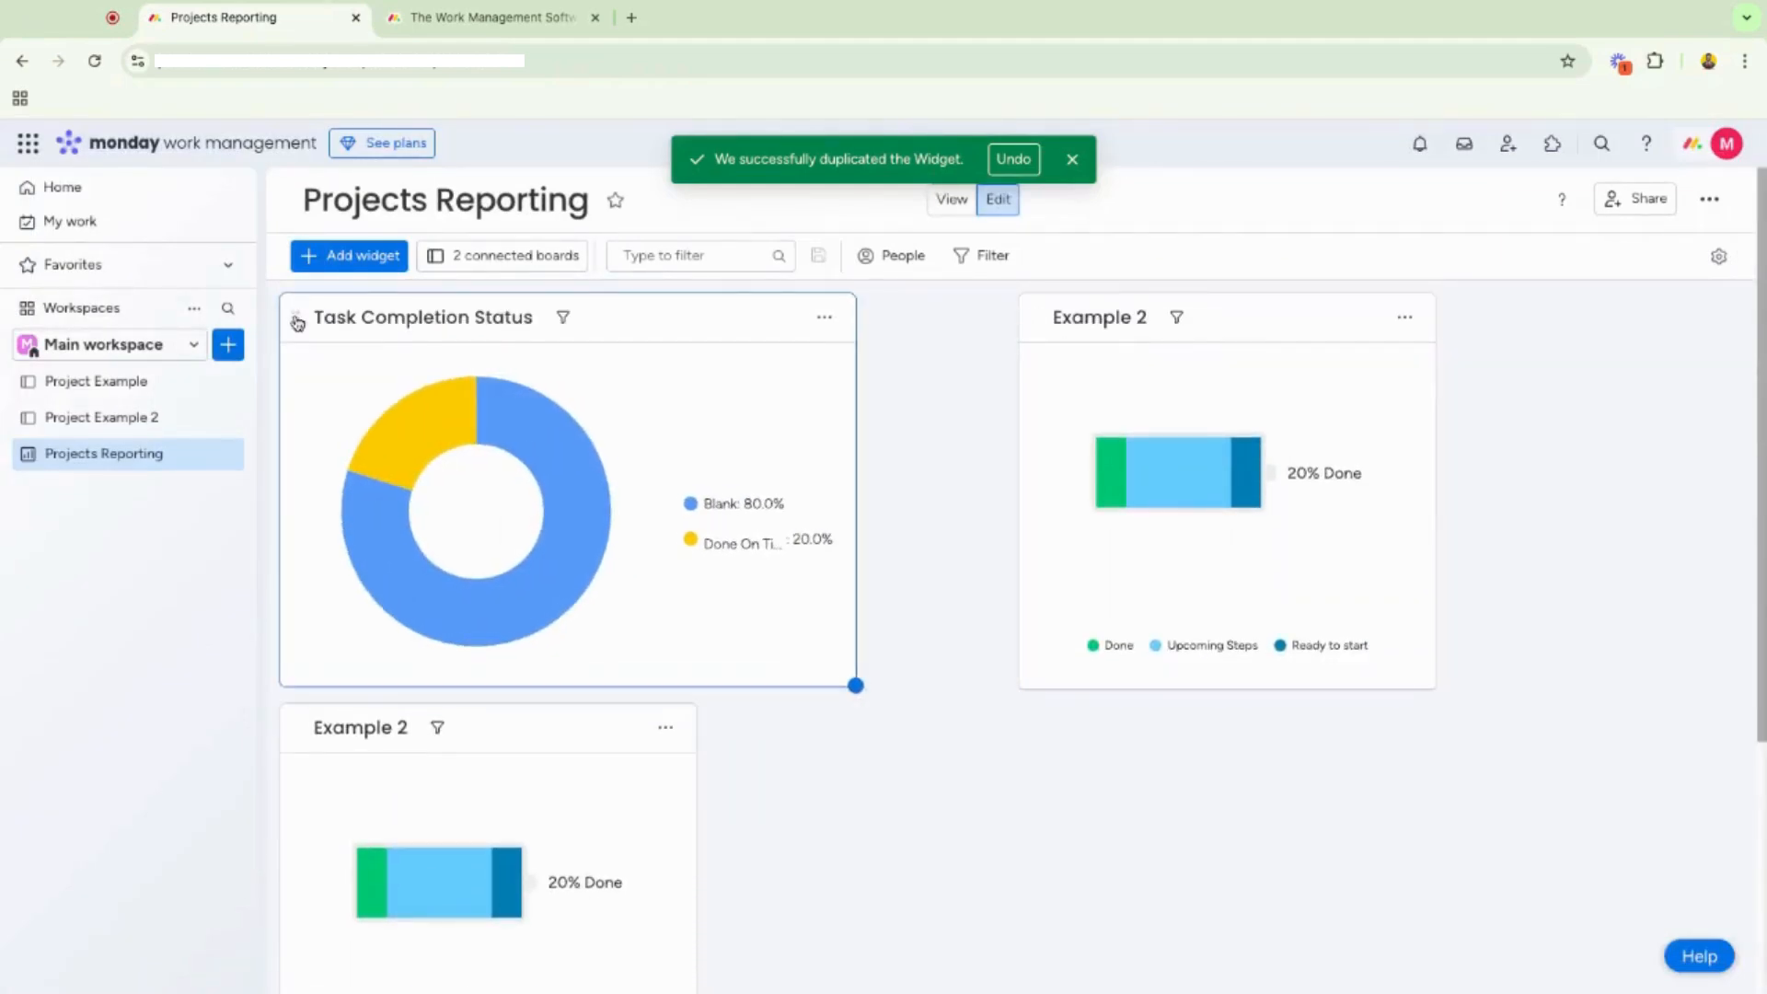
left_click_drag(300, 320, 1167, 322)
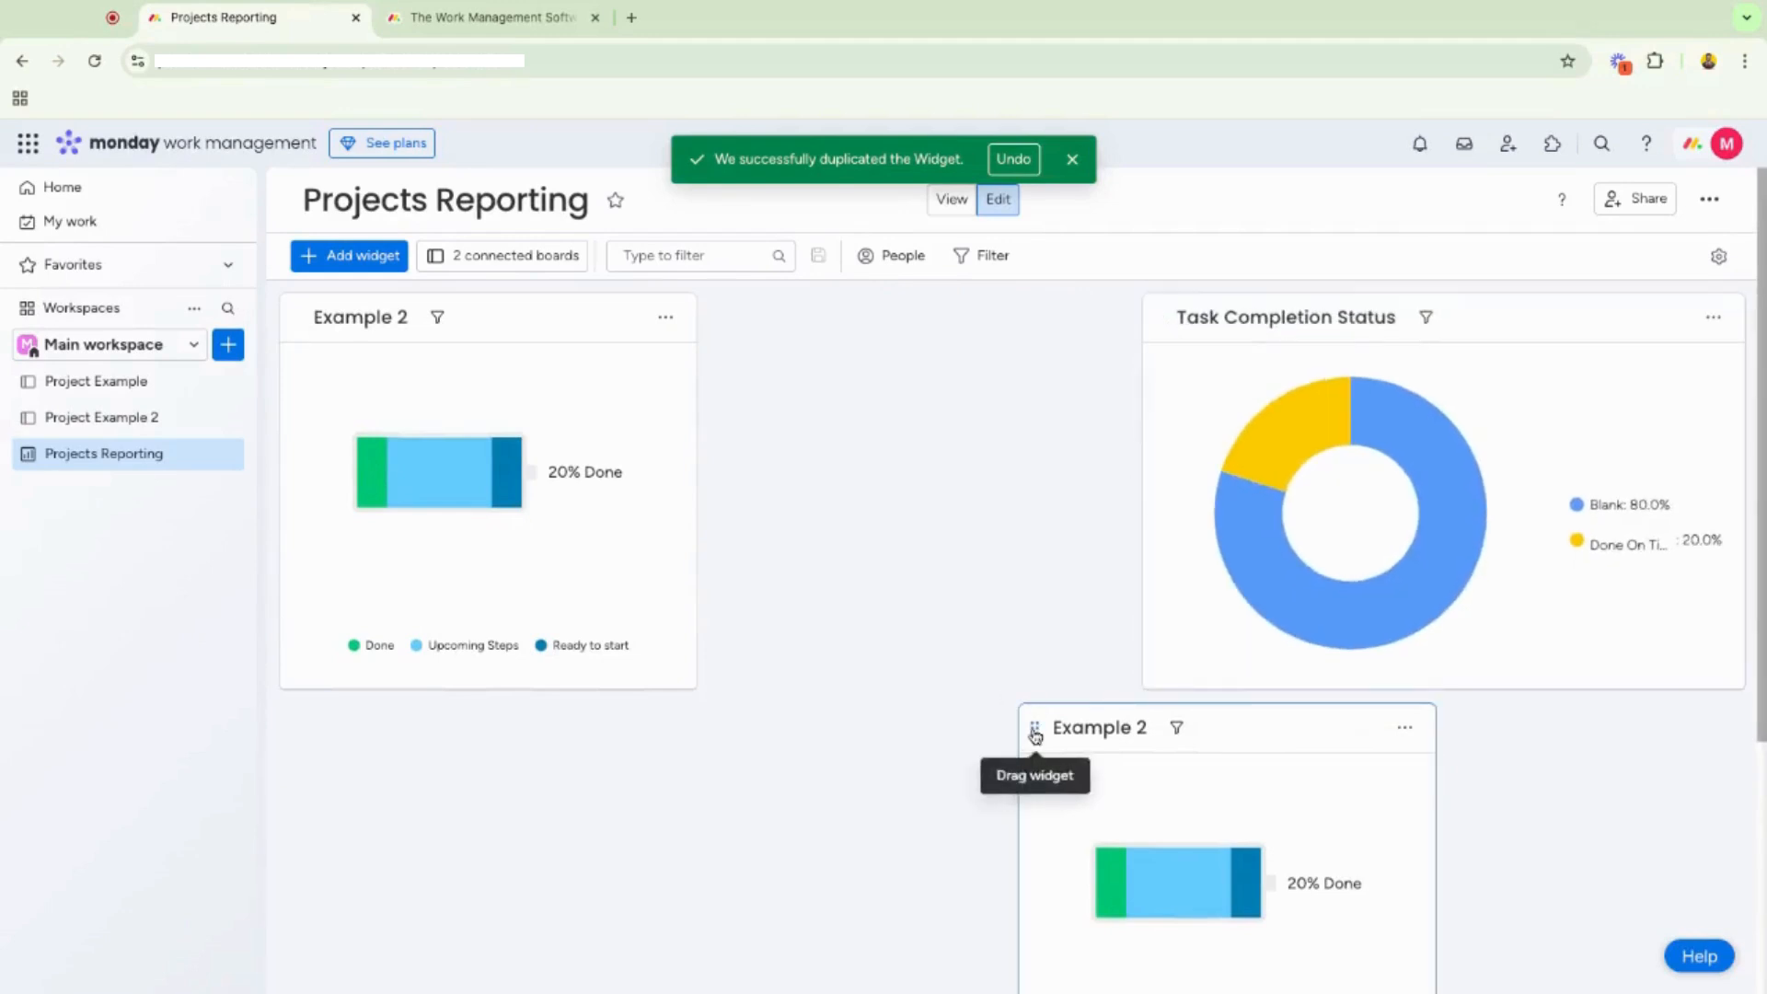
left_click_drag(1034, 729, 791, 523)
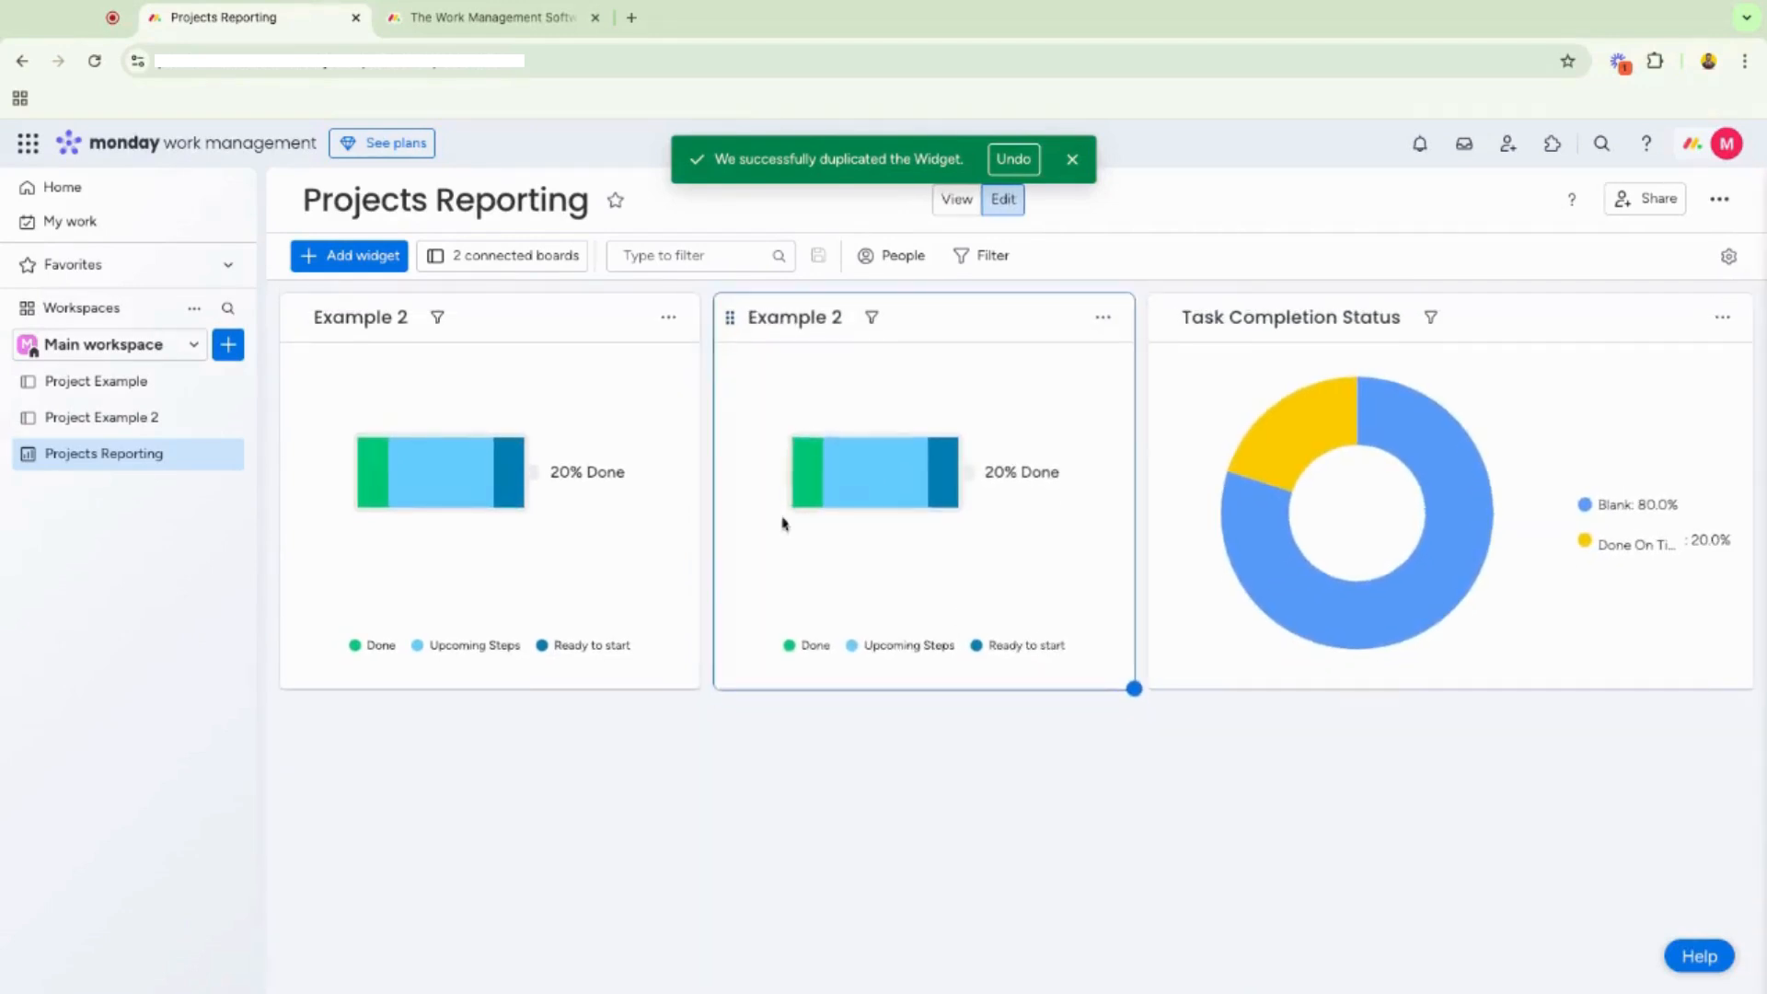
Rename the first battery widget in the row as "Example".
left_click(405, 317)
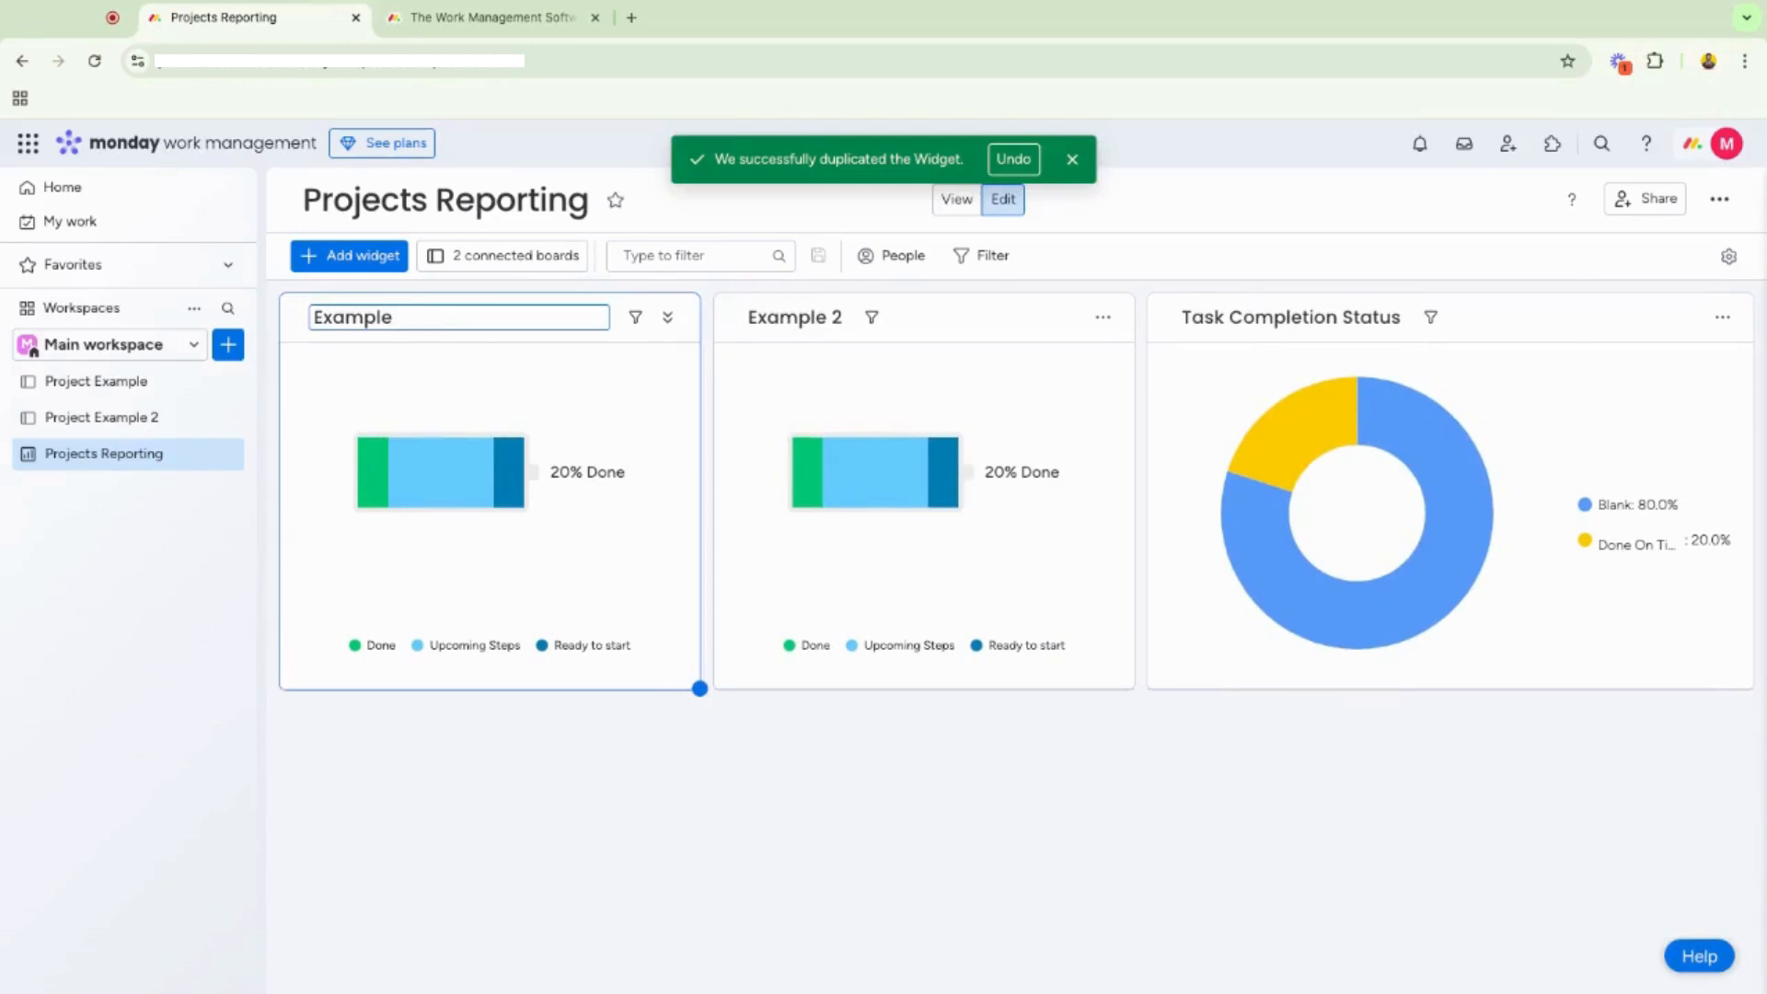
key("Return")
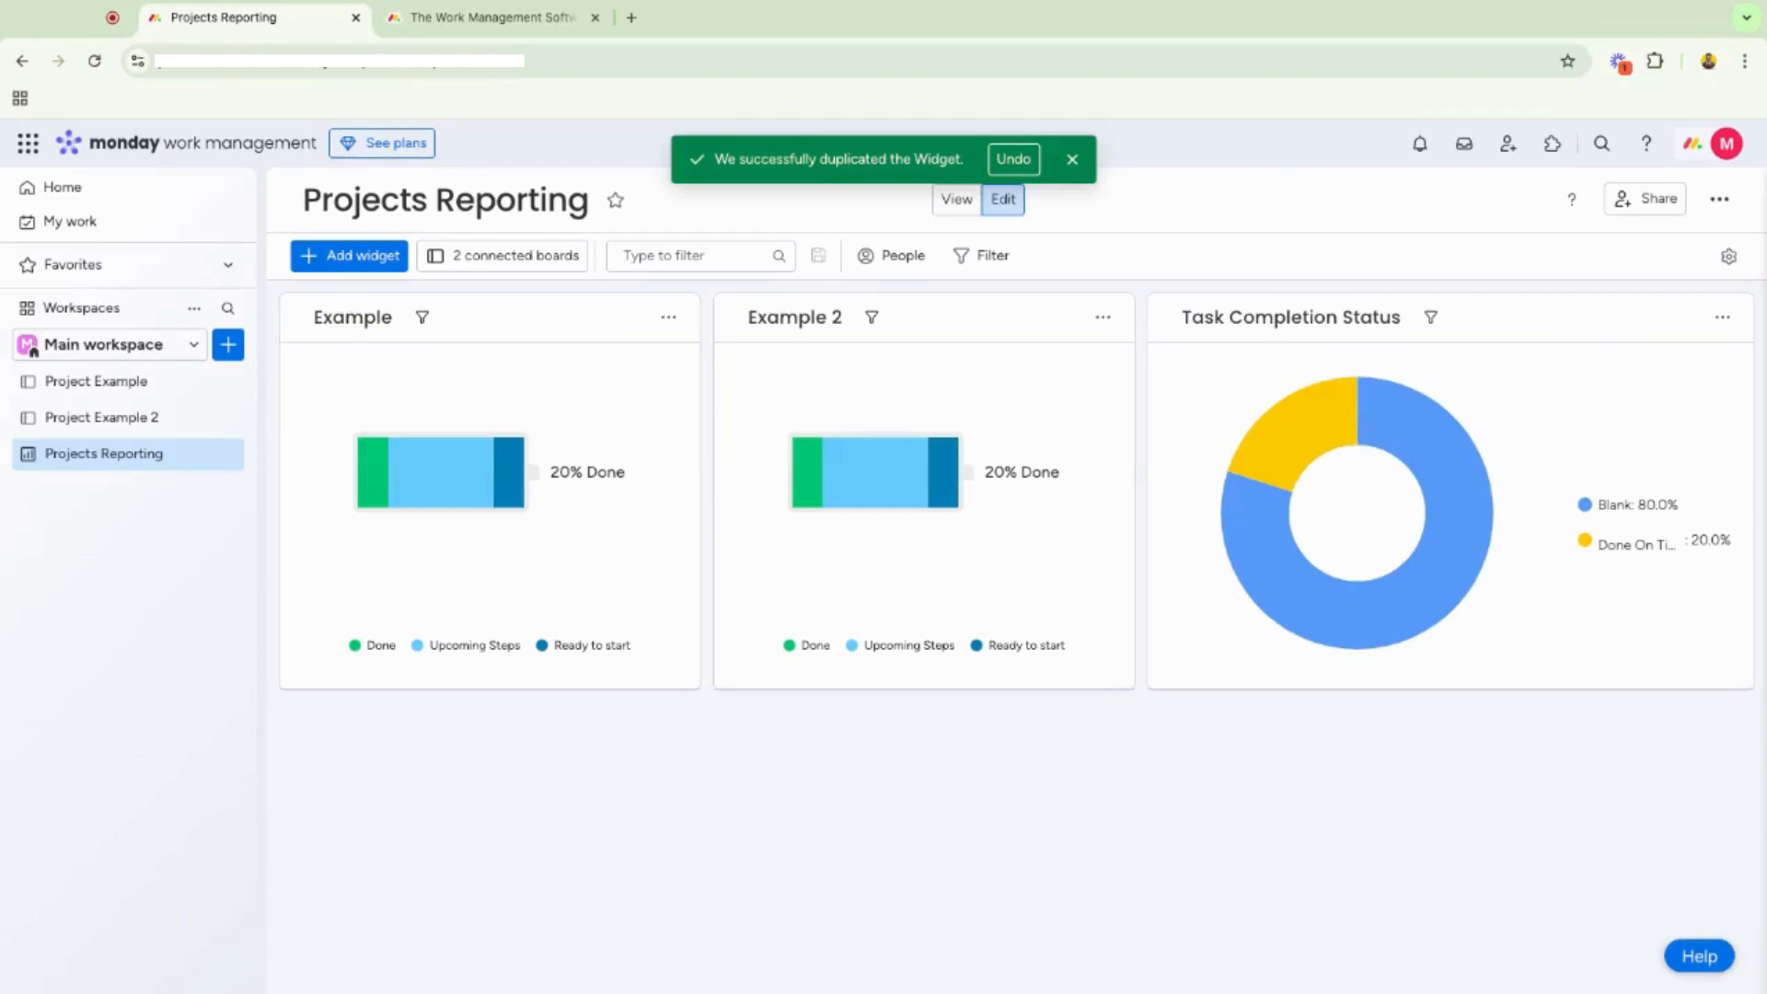
Add a Gantt widget to the dashboard and enlarge it to span the full dashboard width.
left_click(349, 255)
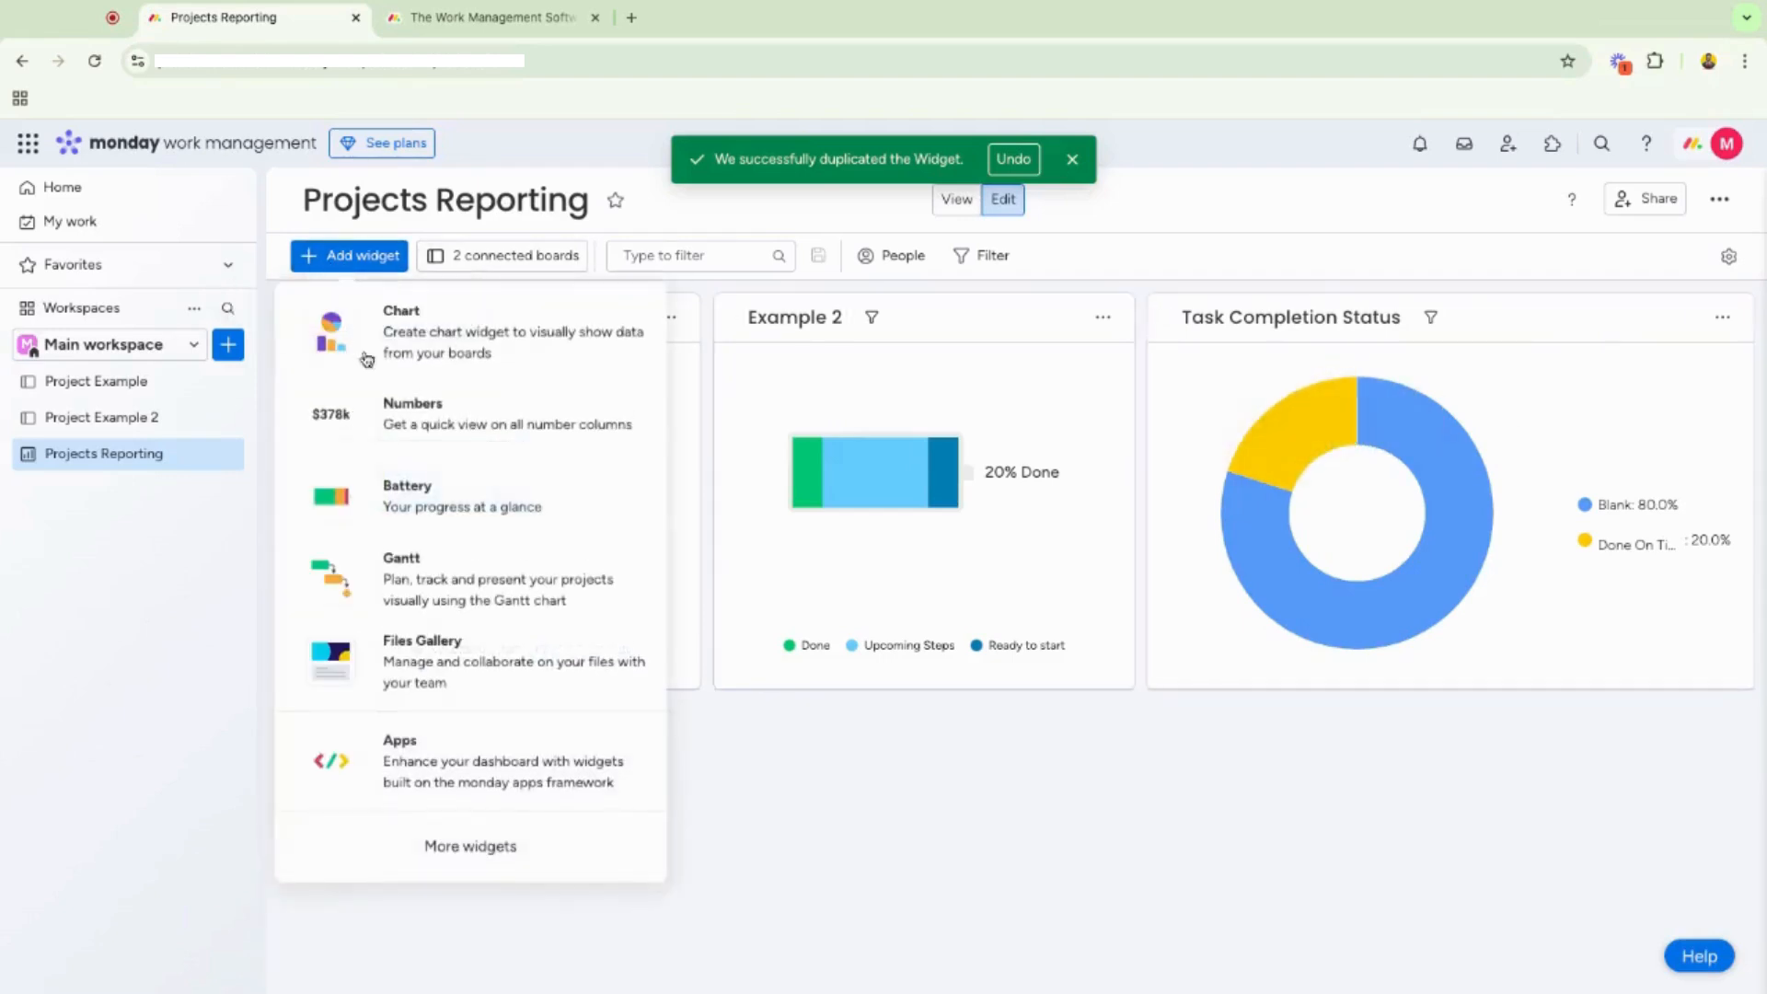
left_click(451, 578)
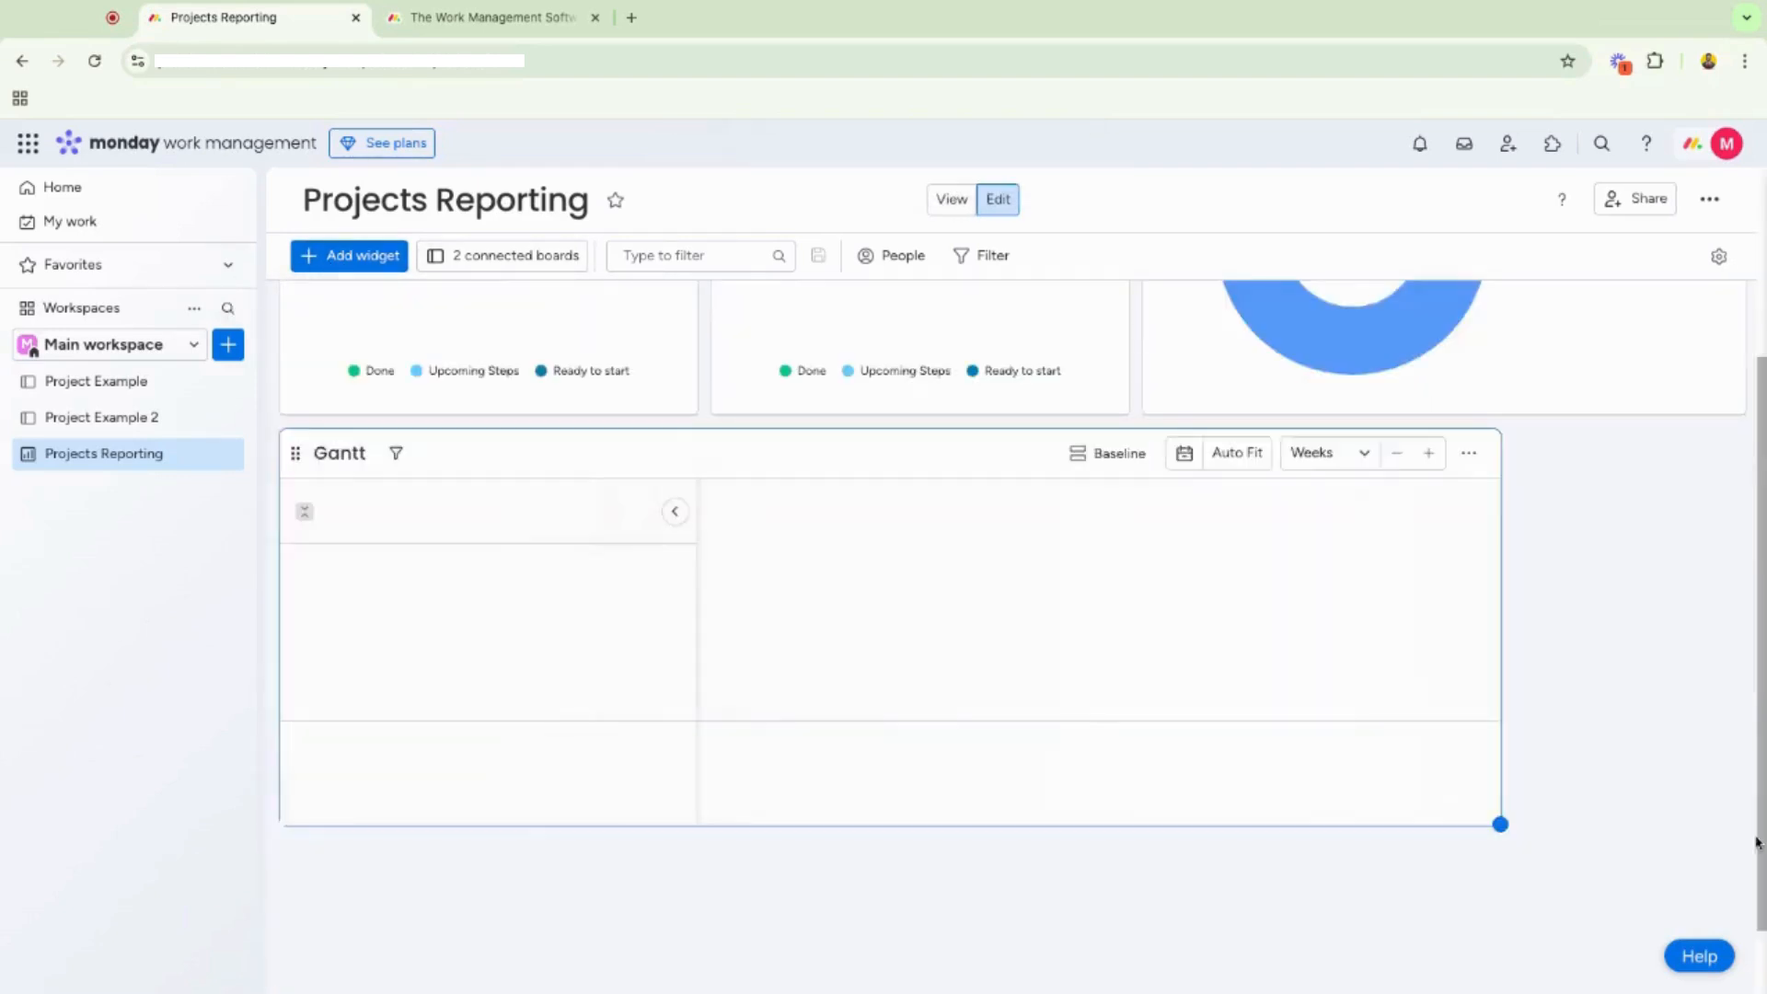
left_click_drag(1494, 731, 1740, 954)
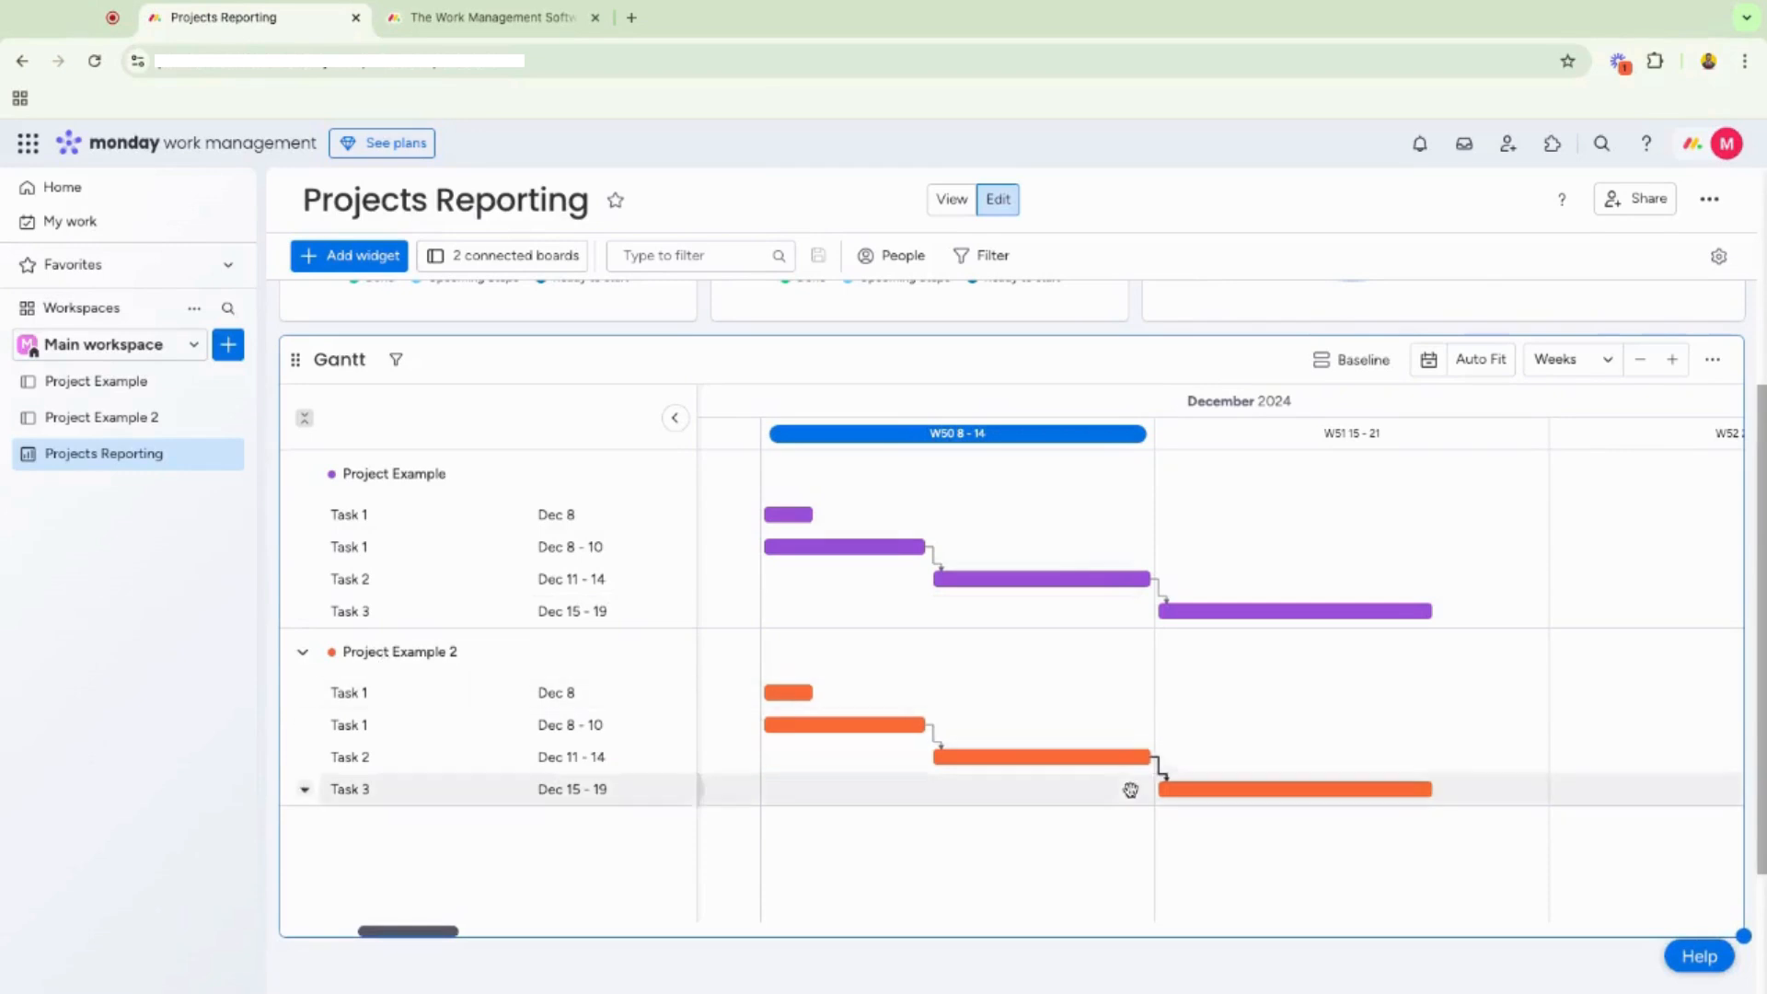
Search the Widgets Center for "work" and add the Workload widget to the dashboard.
left_click(349, 255)
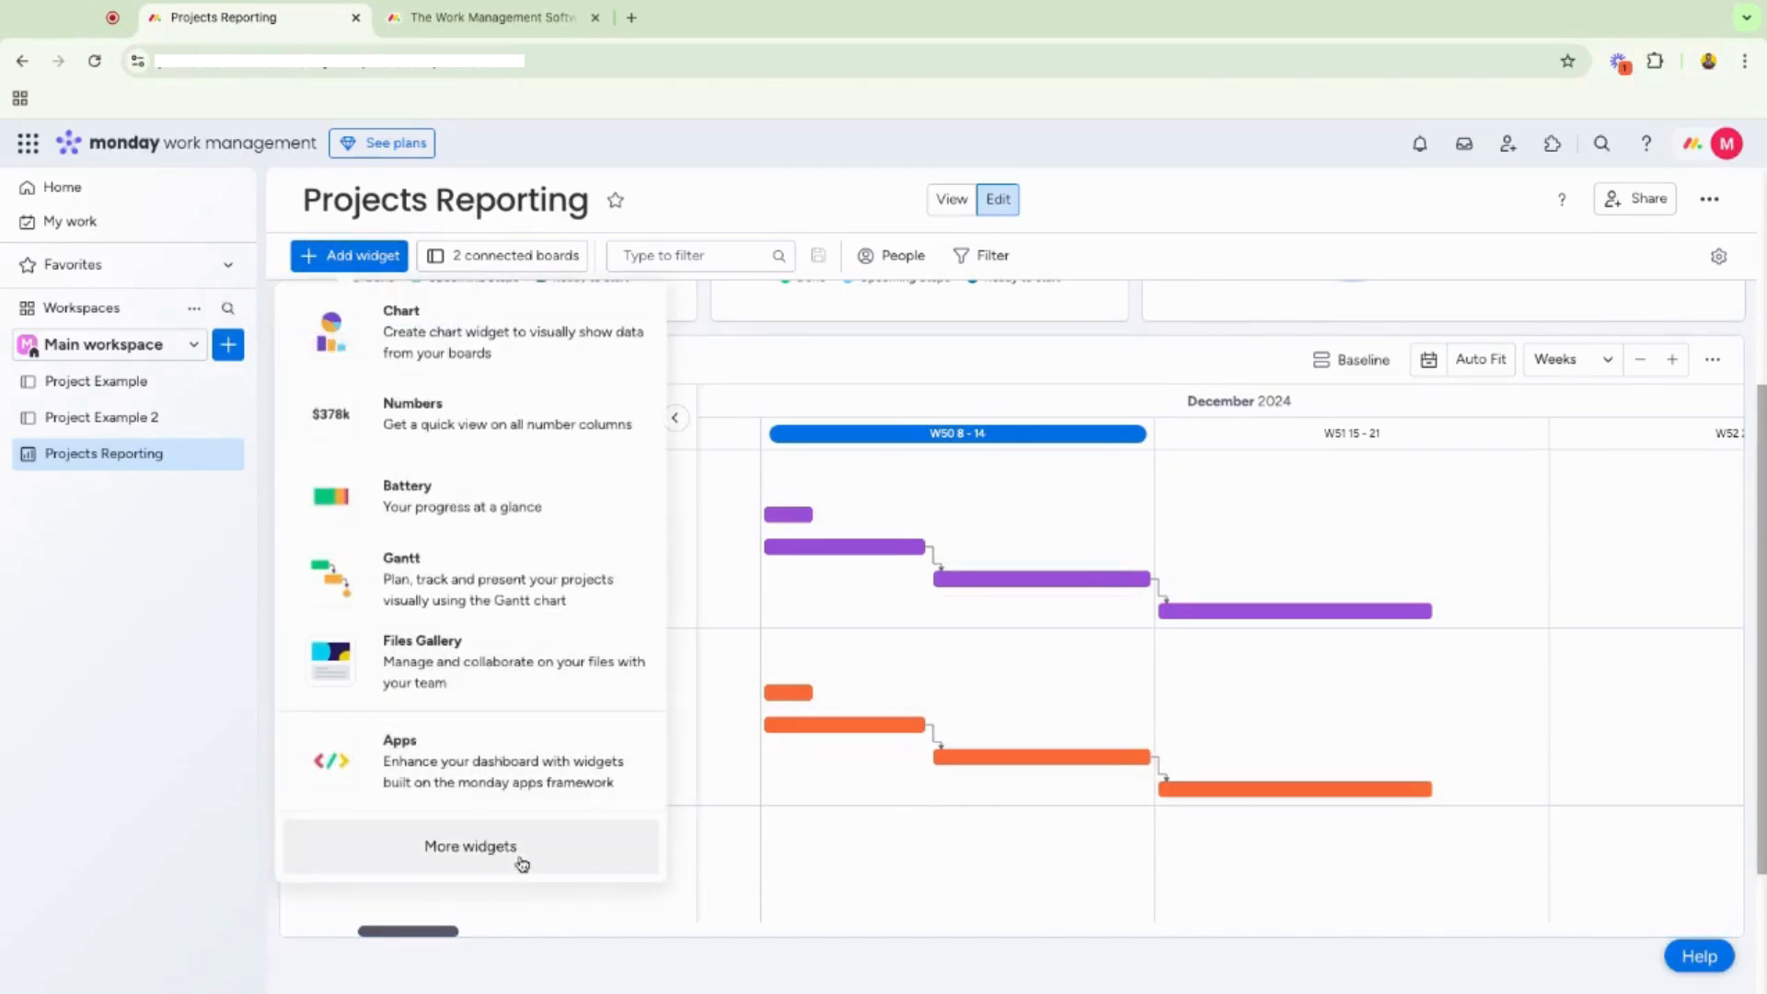
left_click(471, 846)
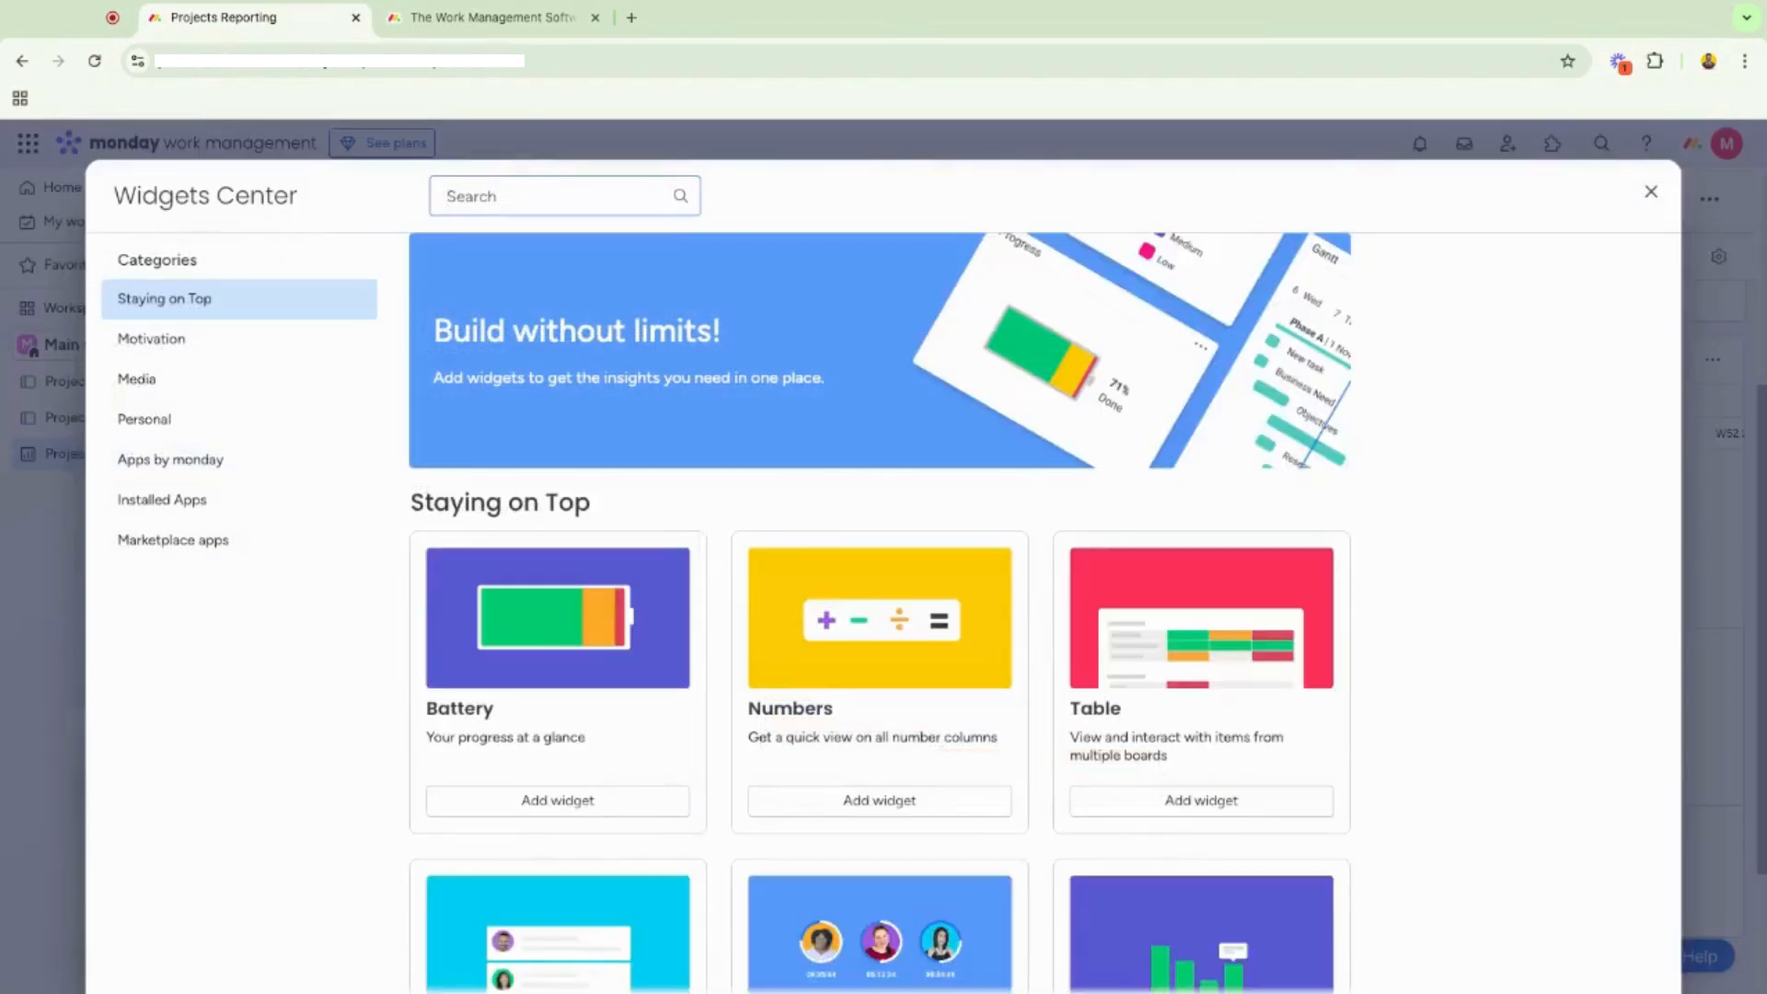
type("work")
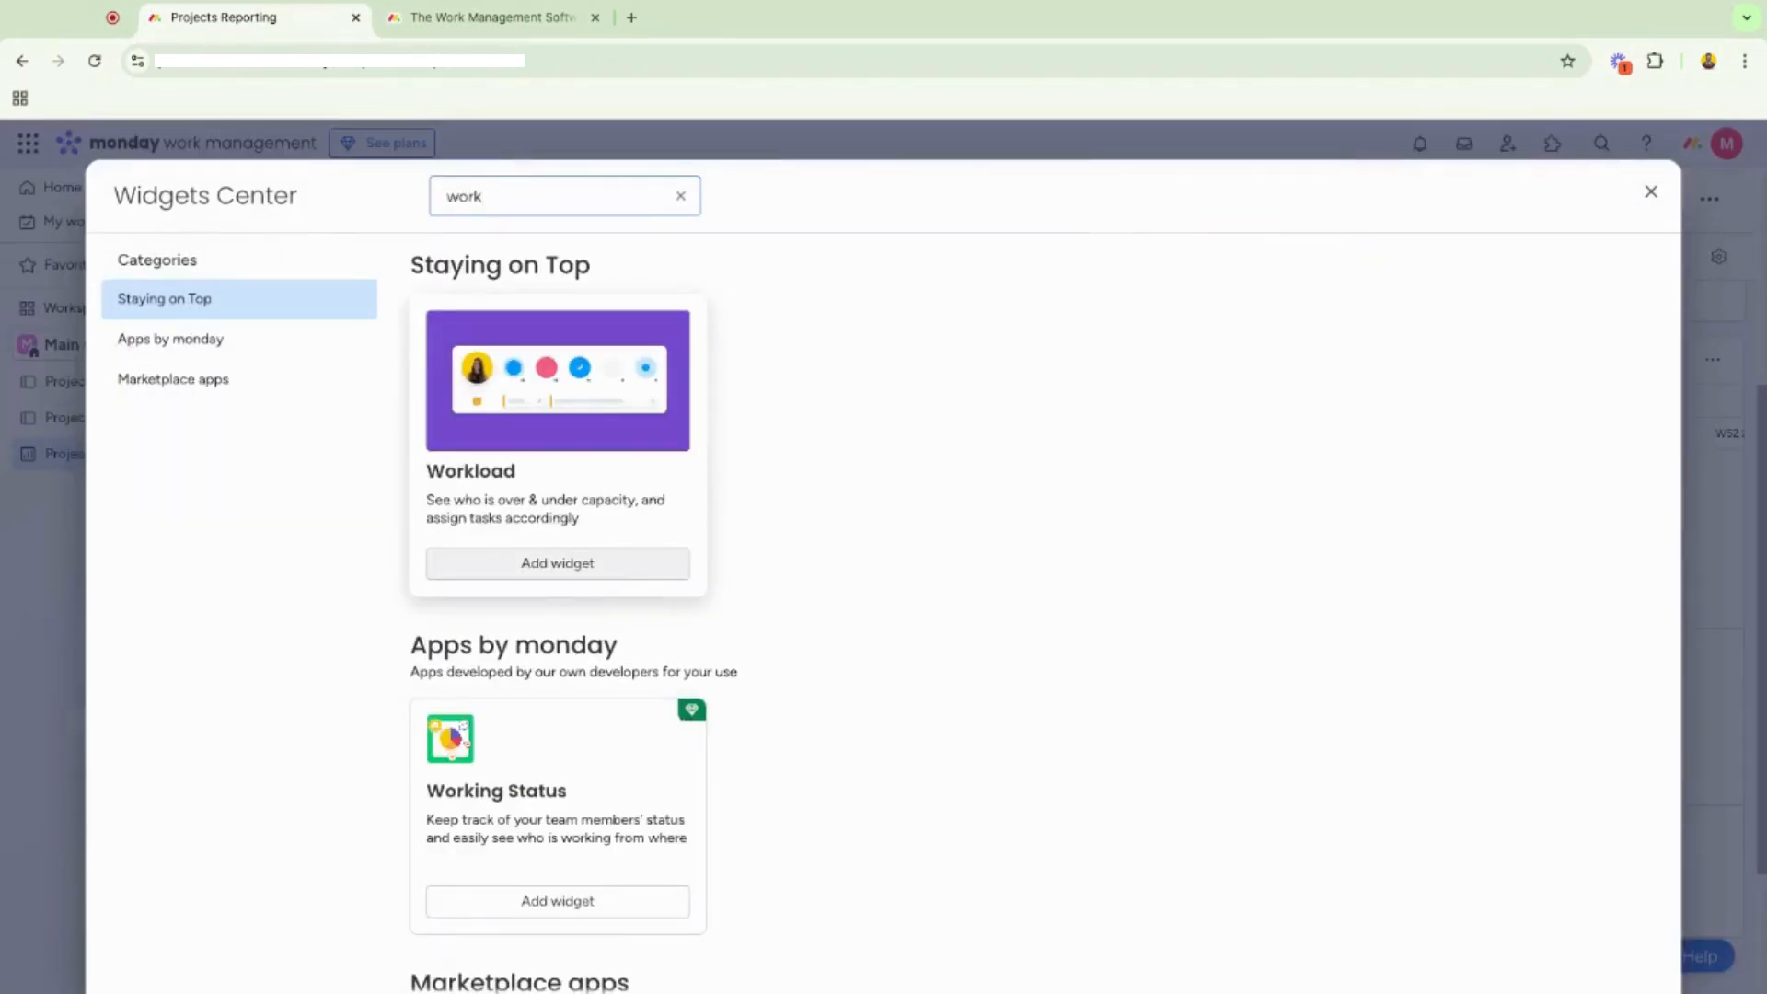
left_click(558, 563)
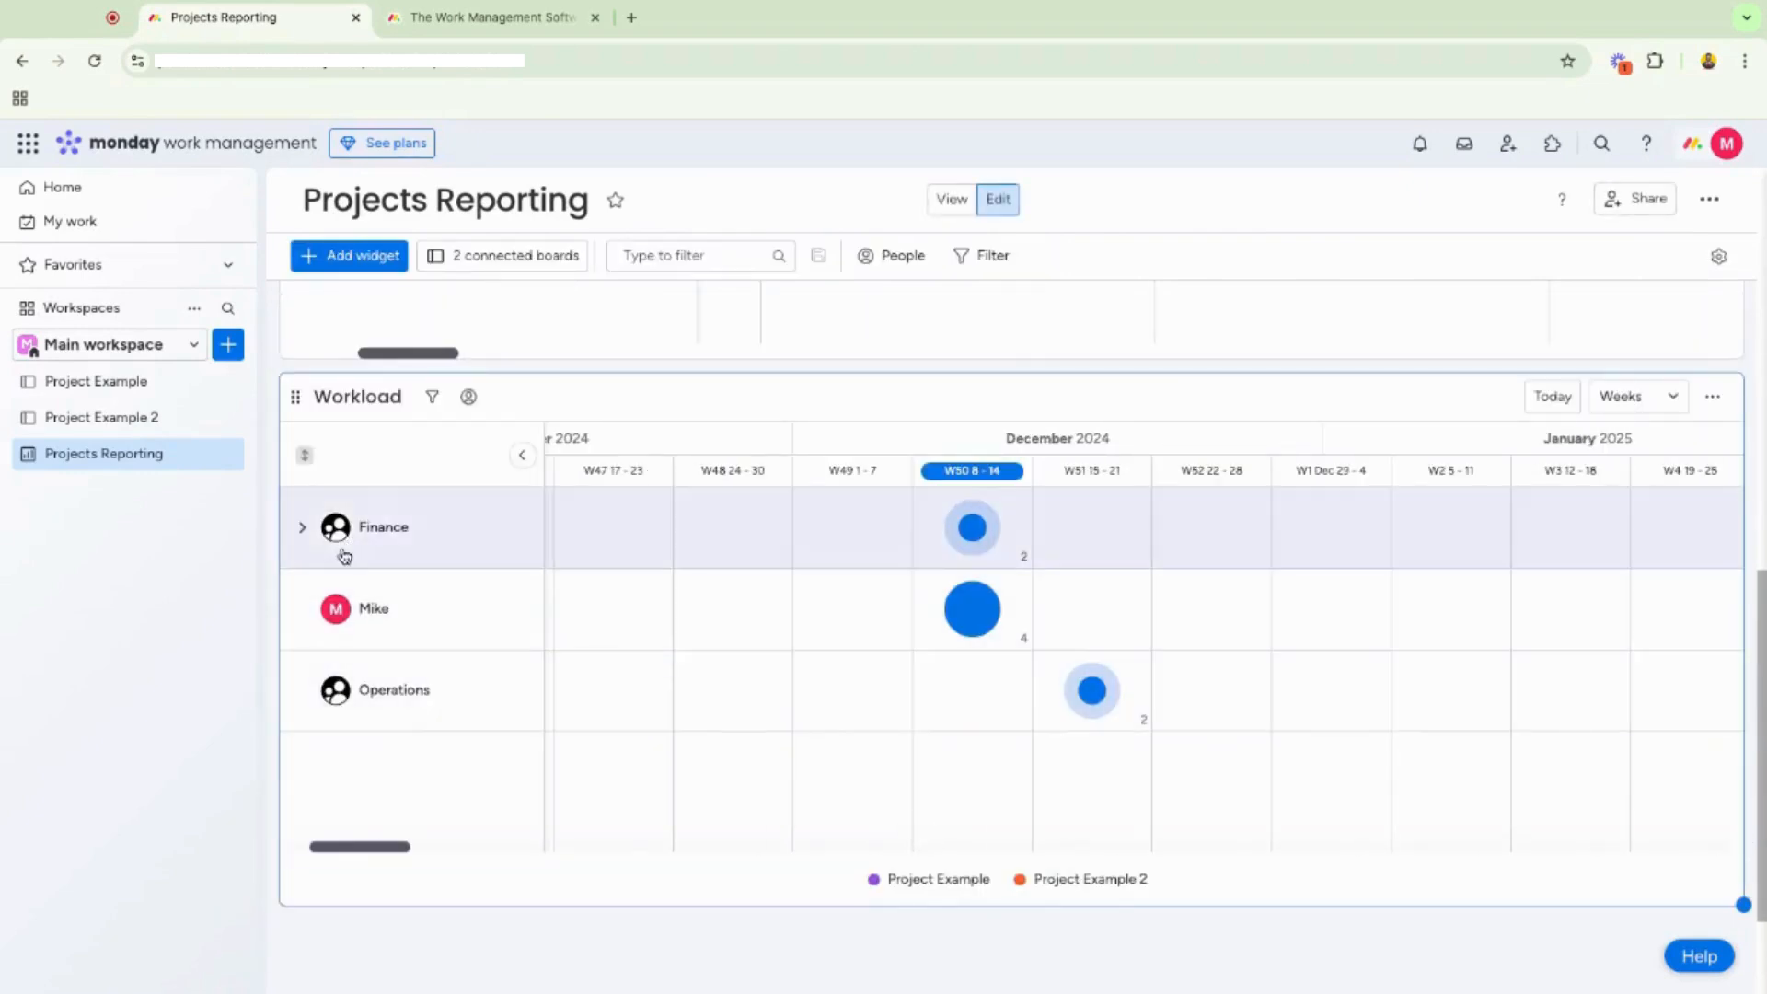
Expand the Finance team's row in the Workload widget and view its week 50 (December 8 - 14) items.
left_click(969, 542)
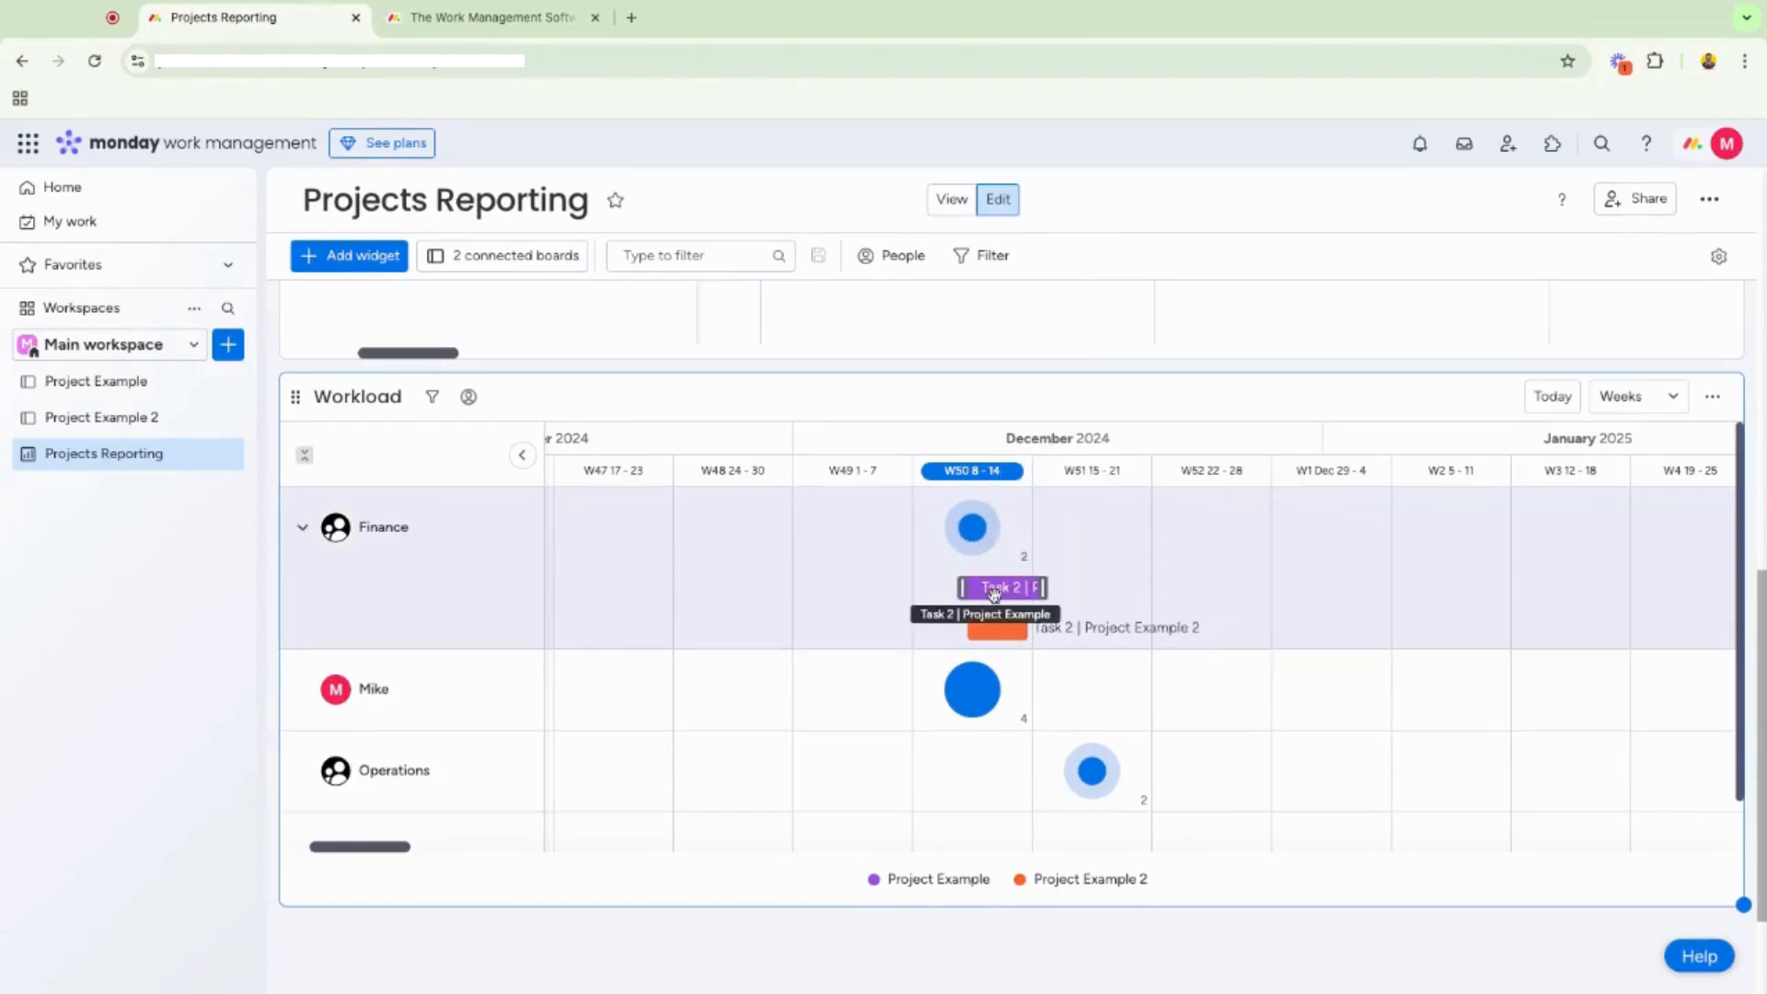
mouse_move(991, 536)
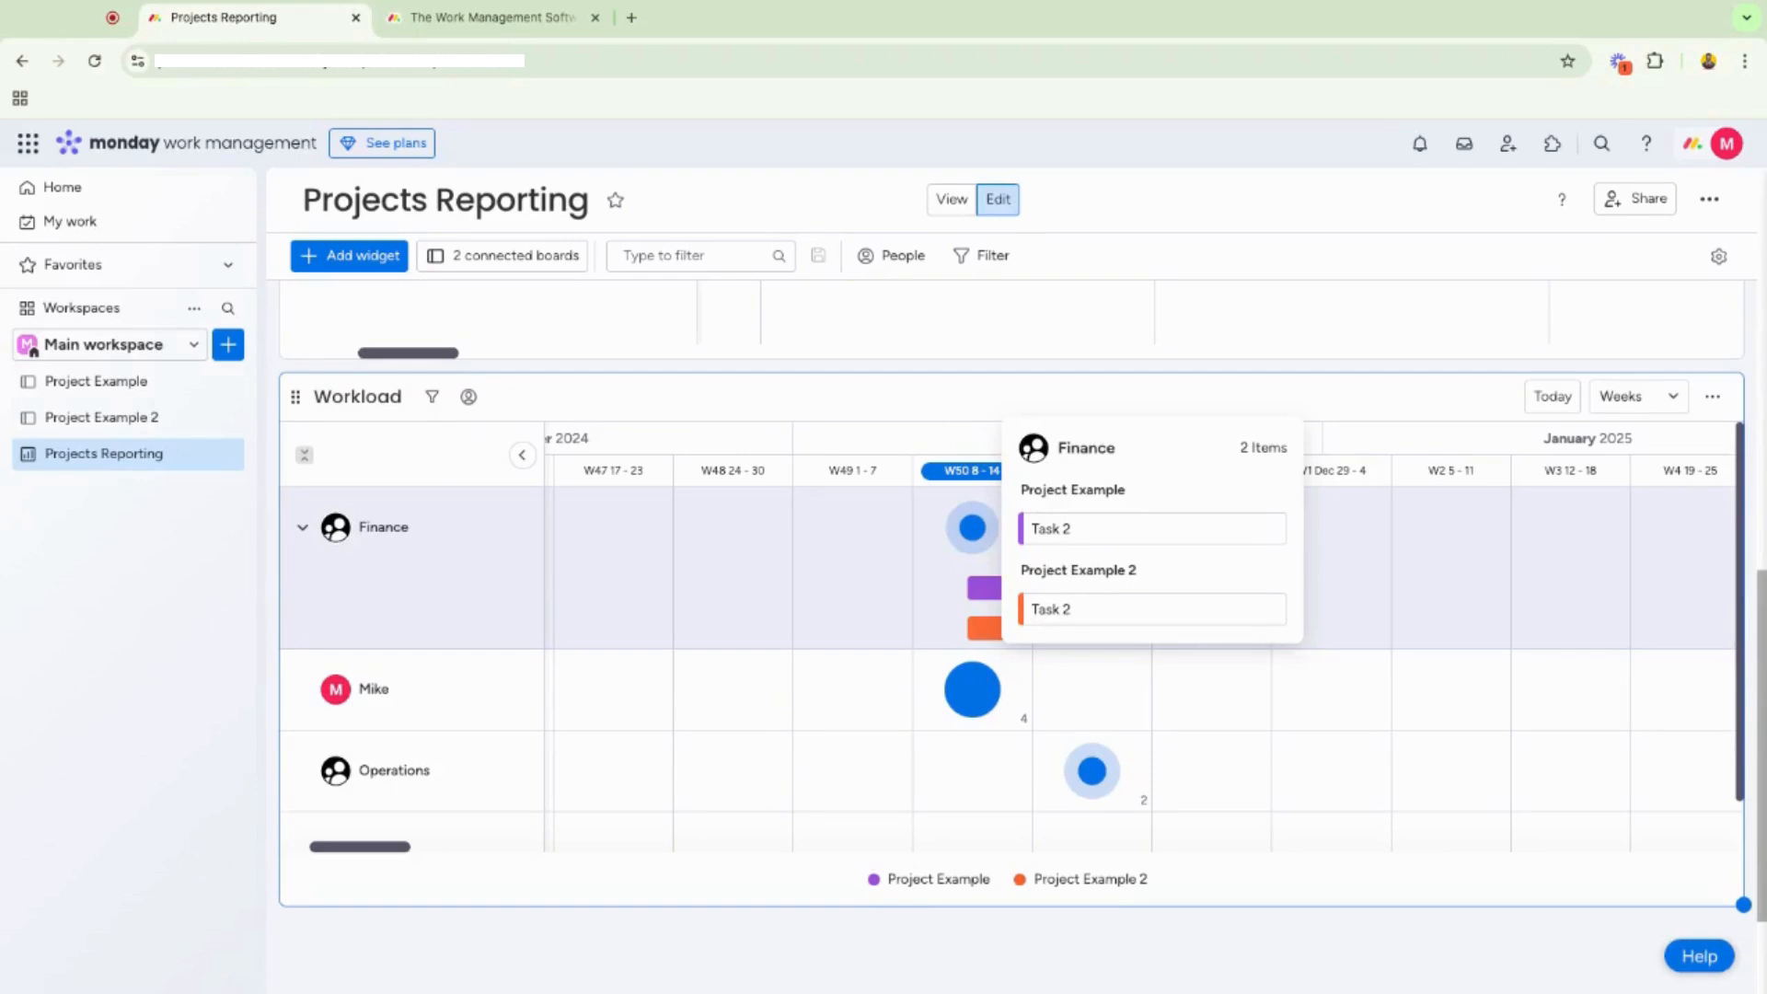
scroll(929, 382, "up", 7)
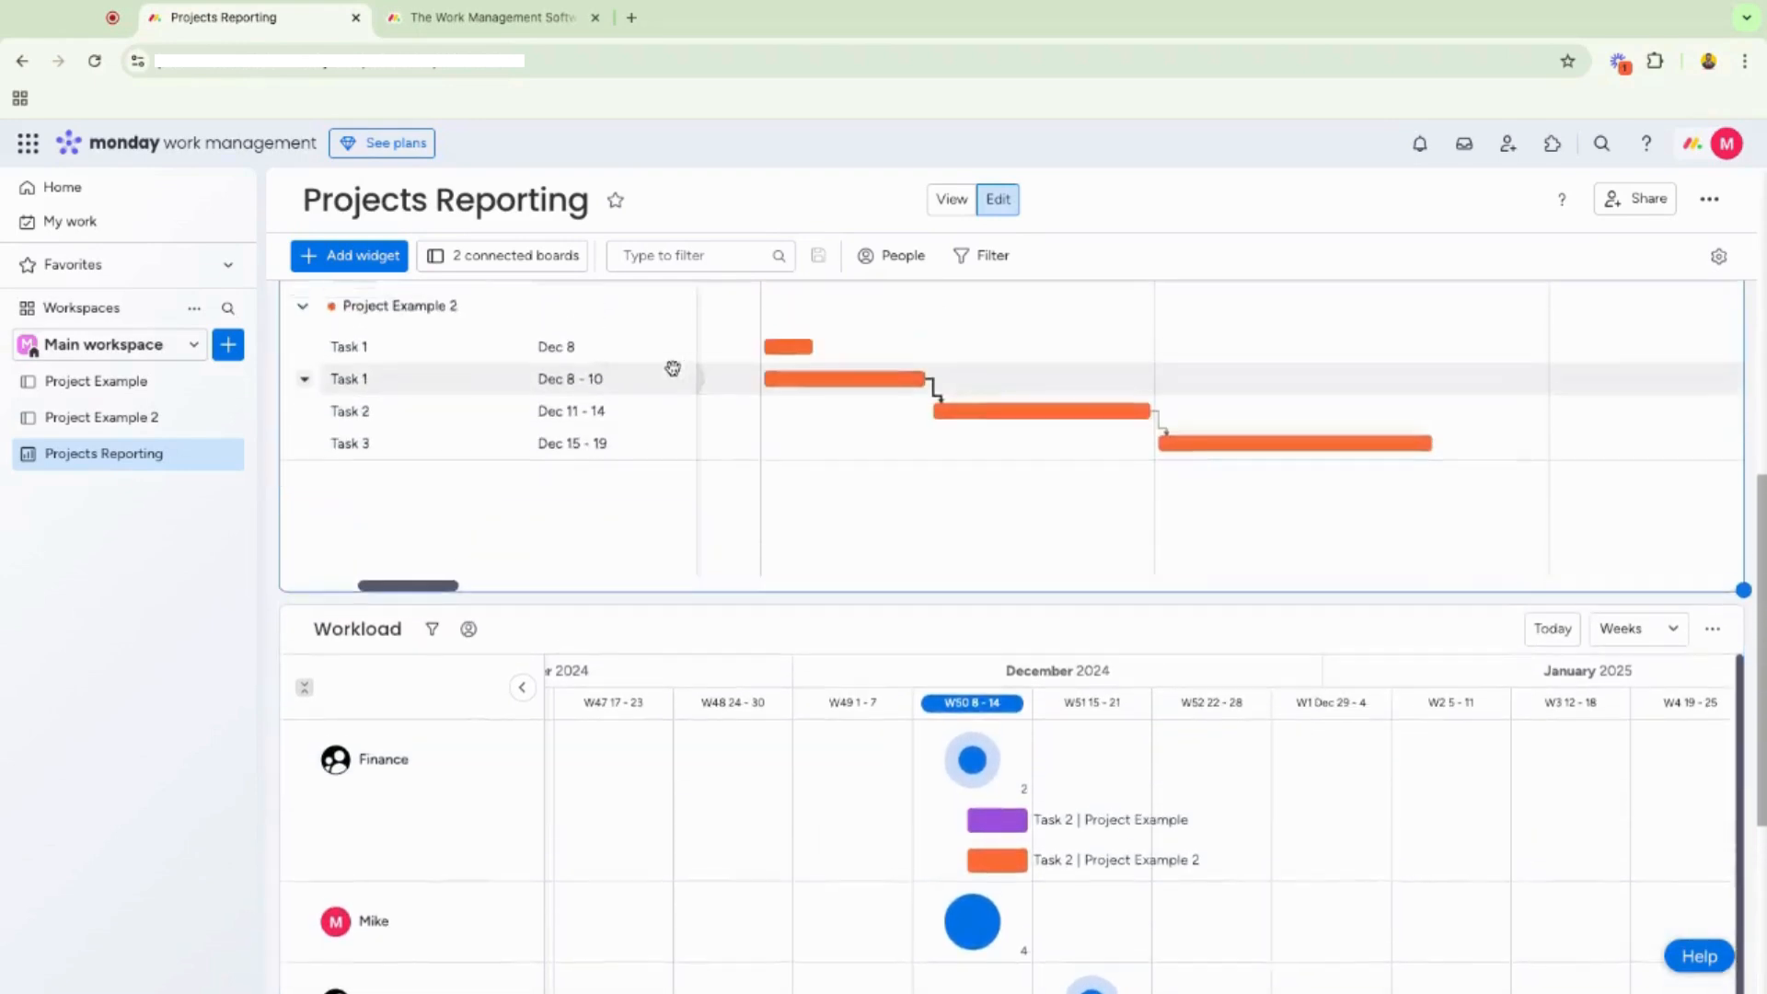
scroll(1132, 465, "up", 2)
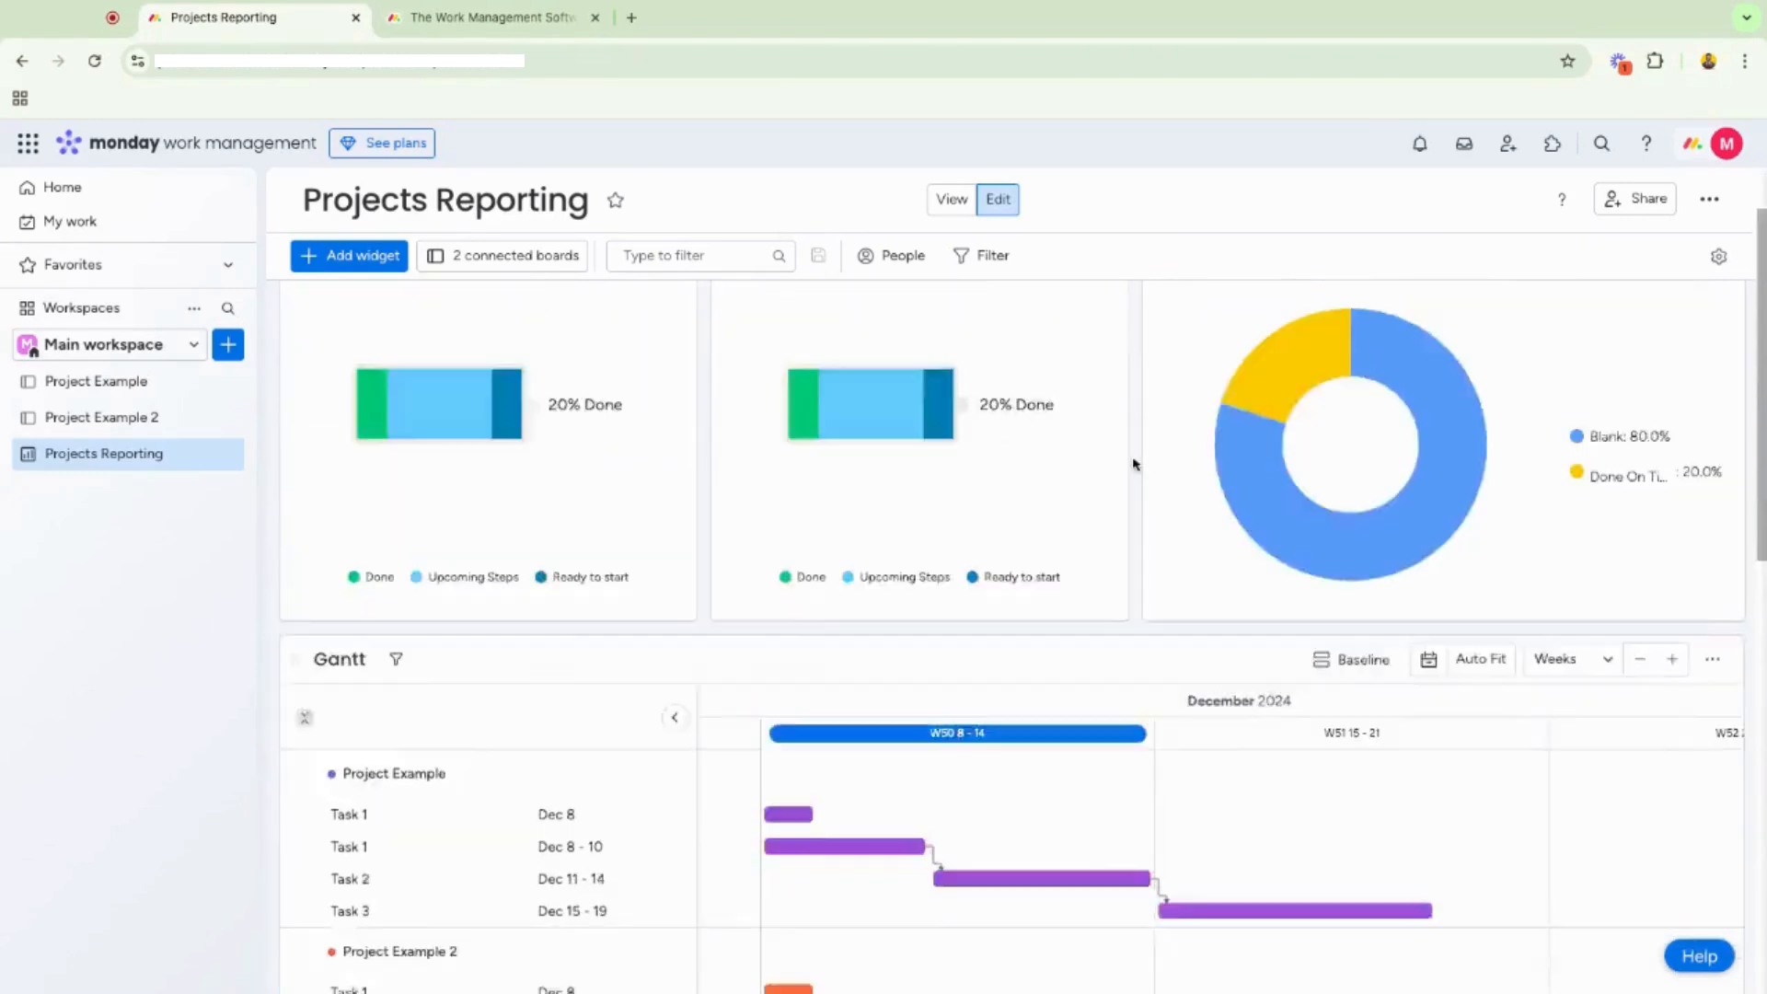
scroll(1124, 473, "down", 10)
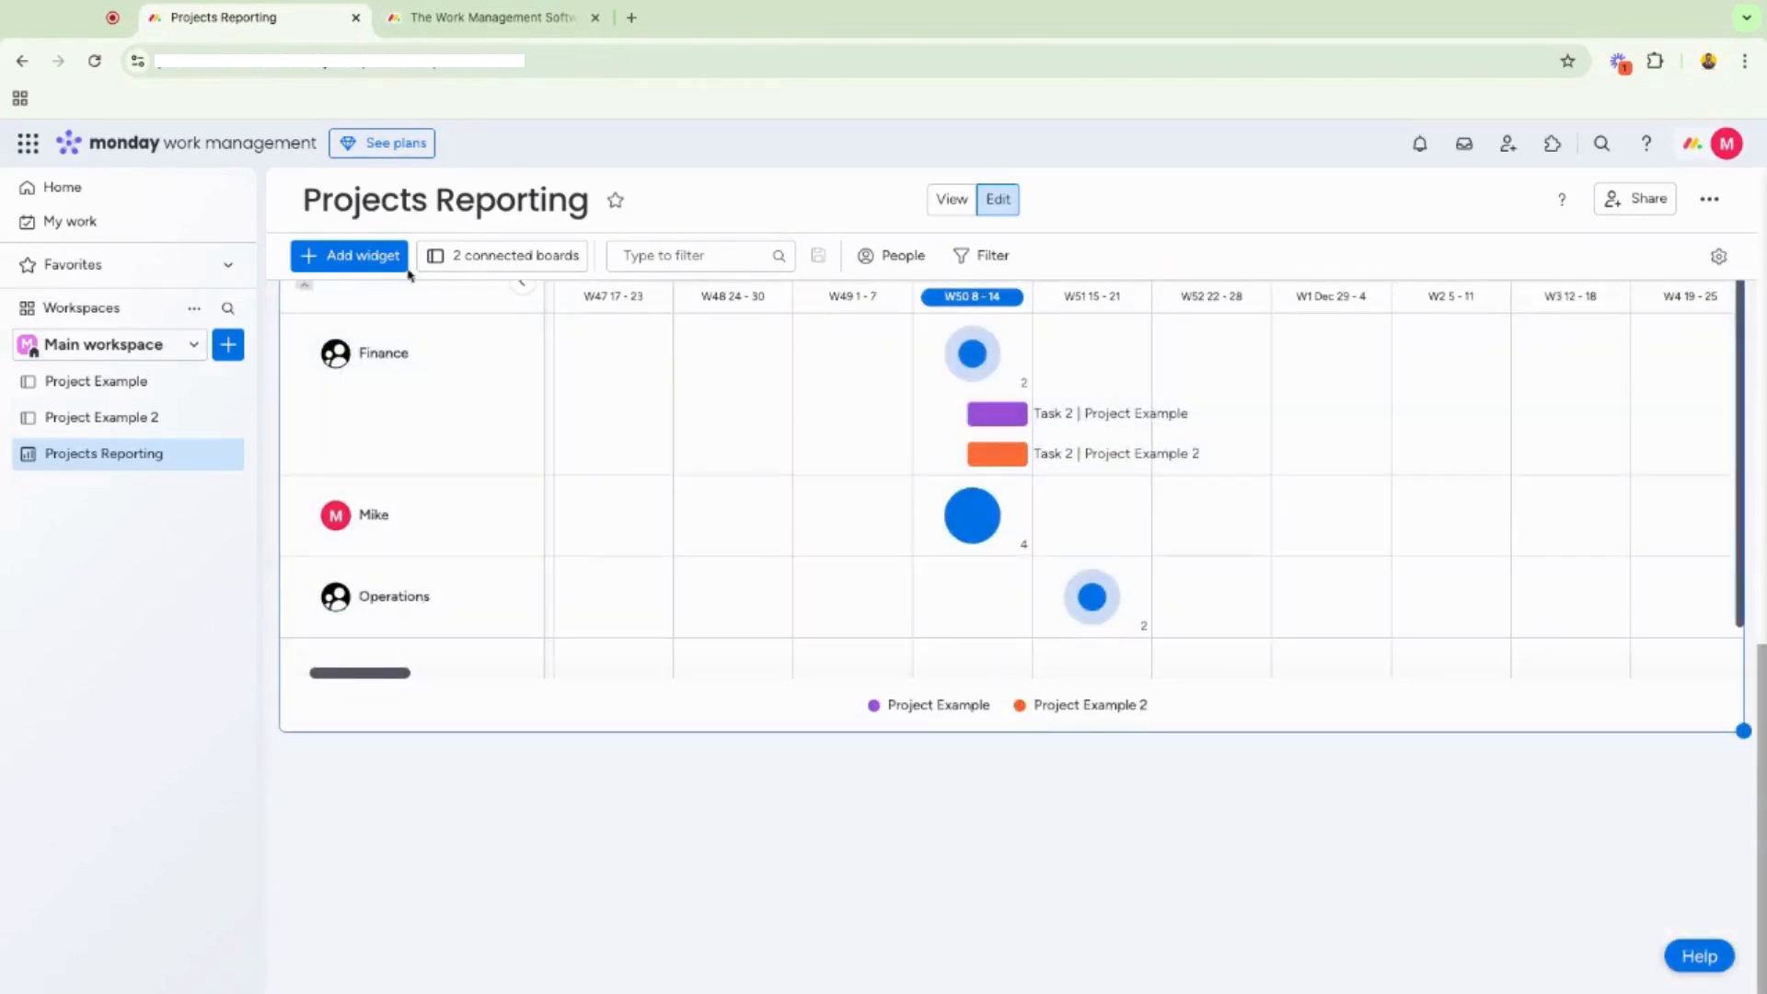
Add a chart widget below the Workload widget and set its X-axis column to Group.
left_click(350, 255)
left_click(1266, 708)
left_click(968, 359)
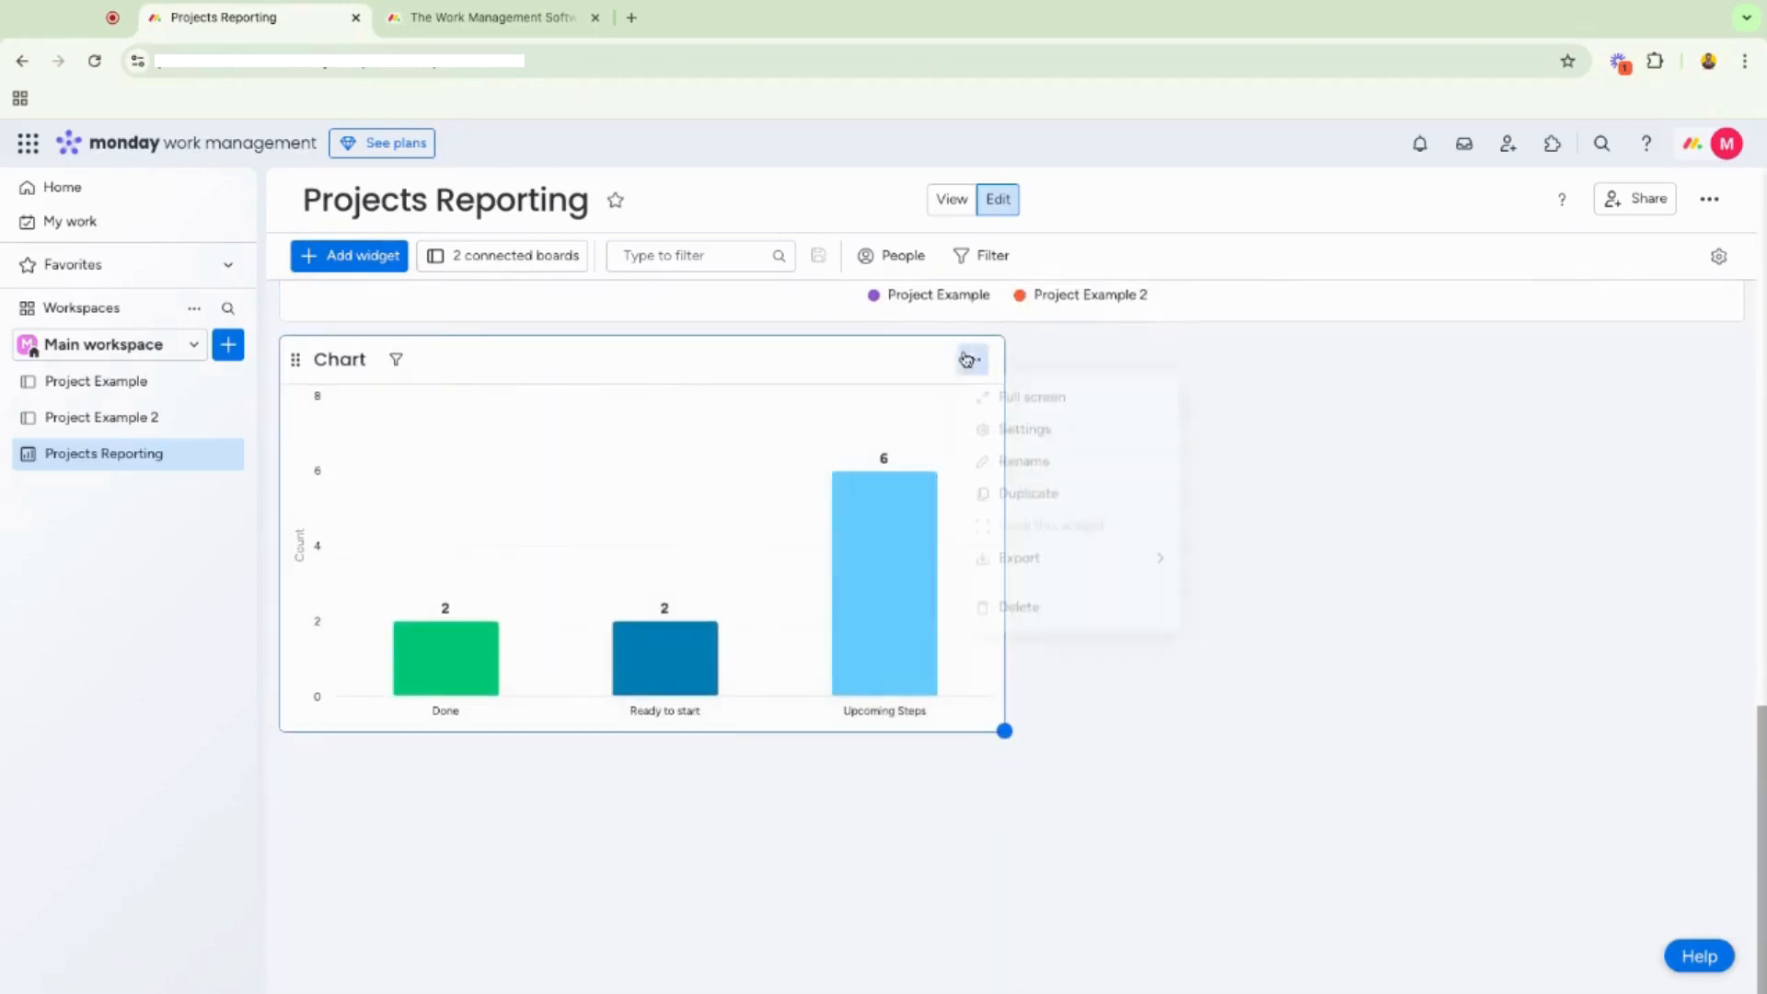
left_click(1006, 442)
left_click(1519, 388)
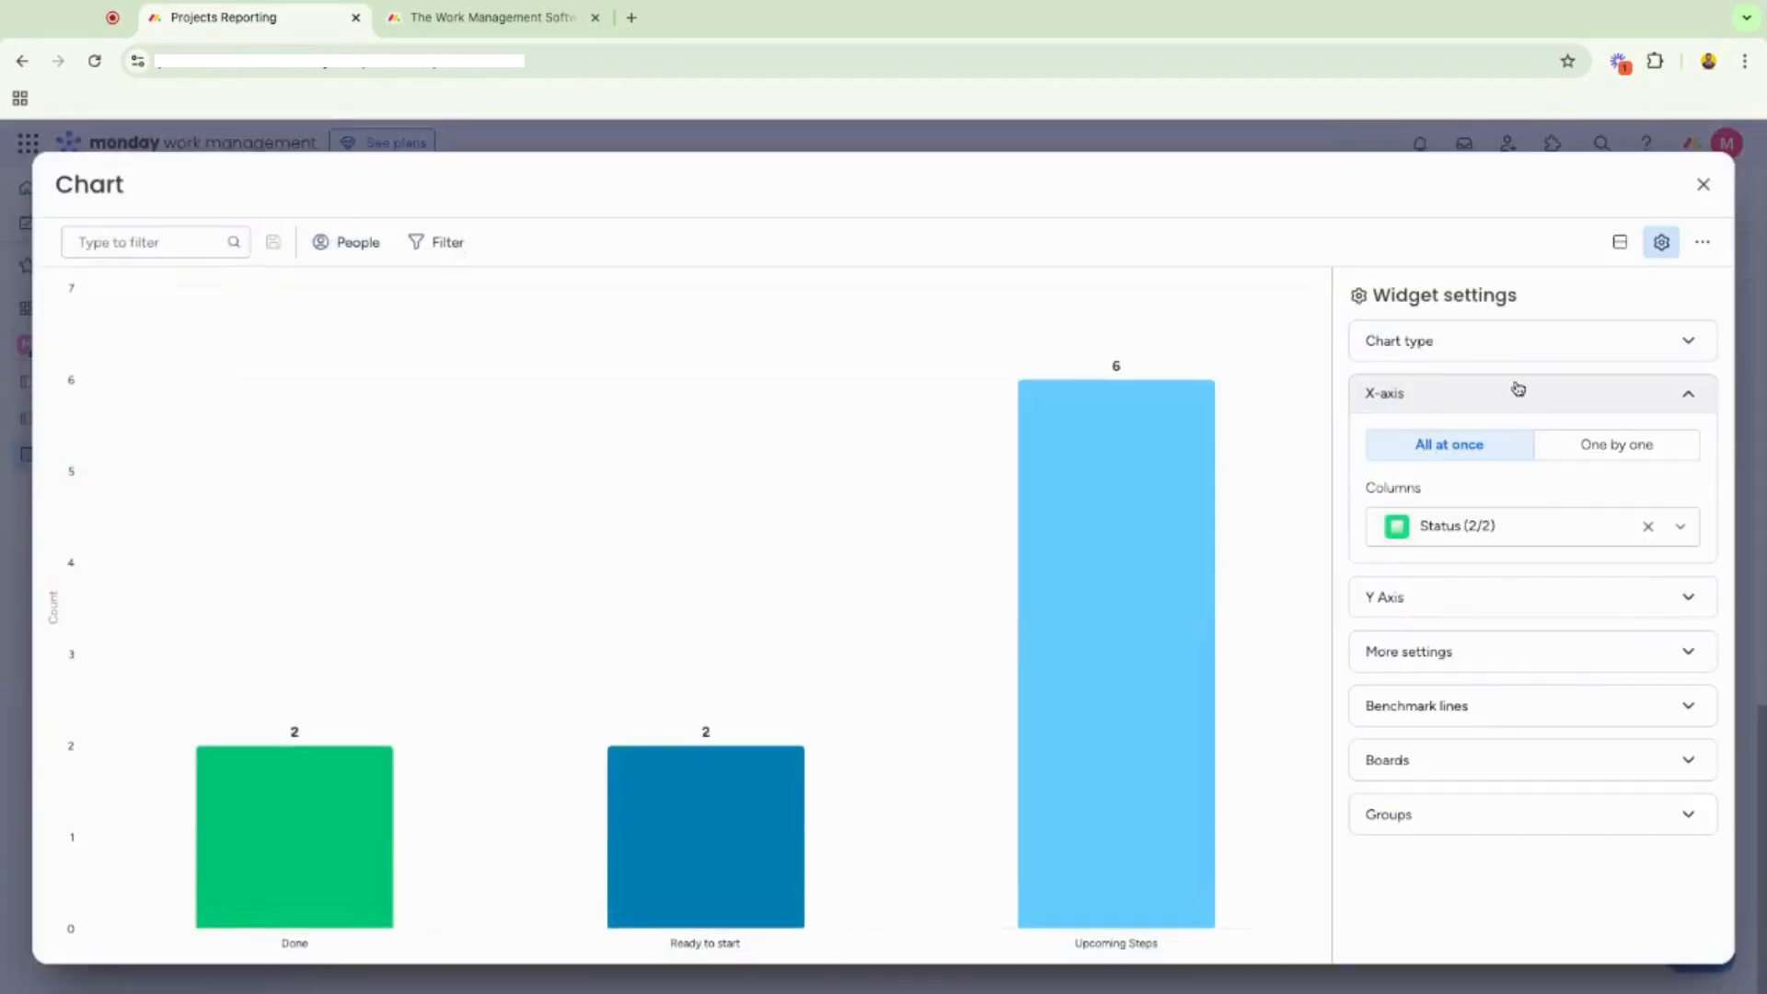
left_click(1546, 524)
left_click(1540, 616)
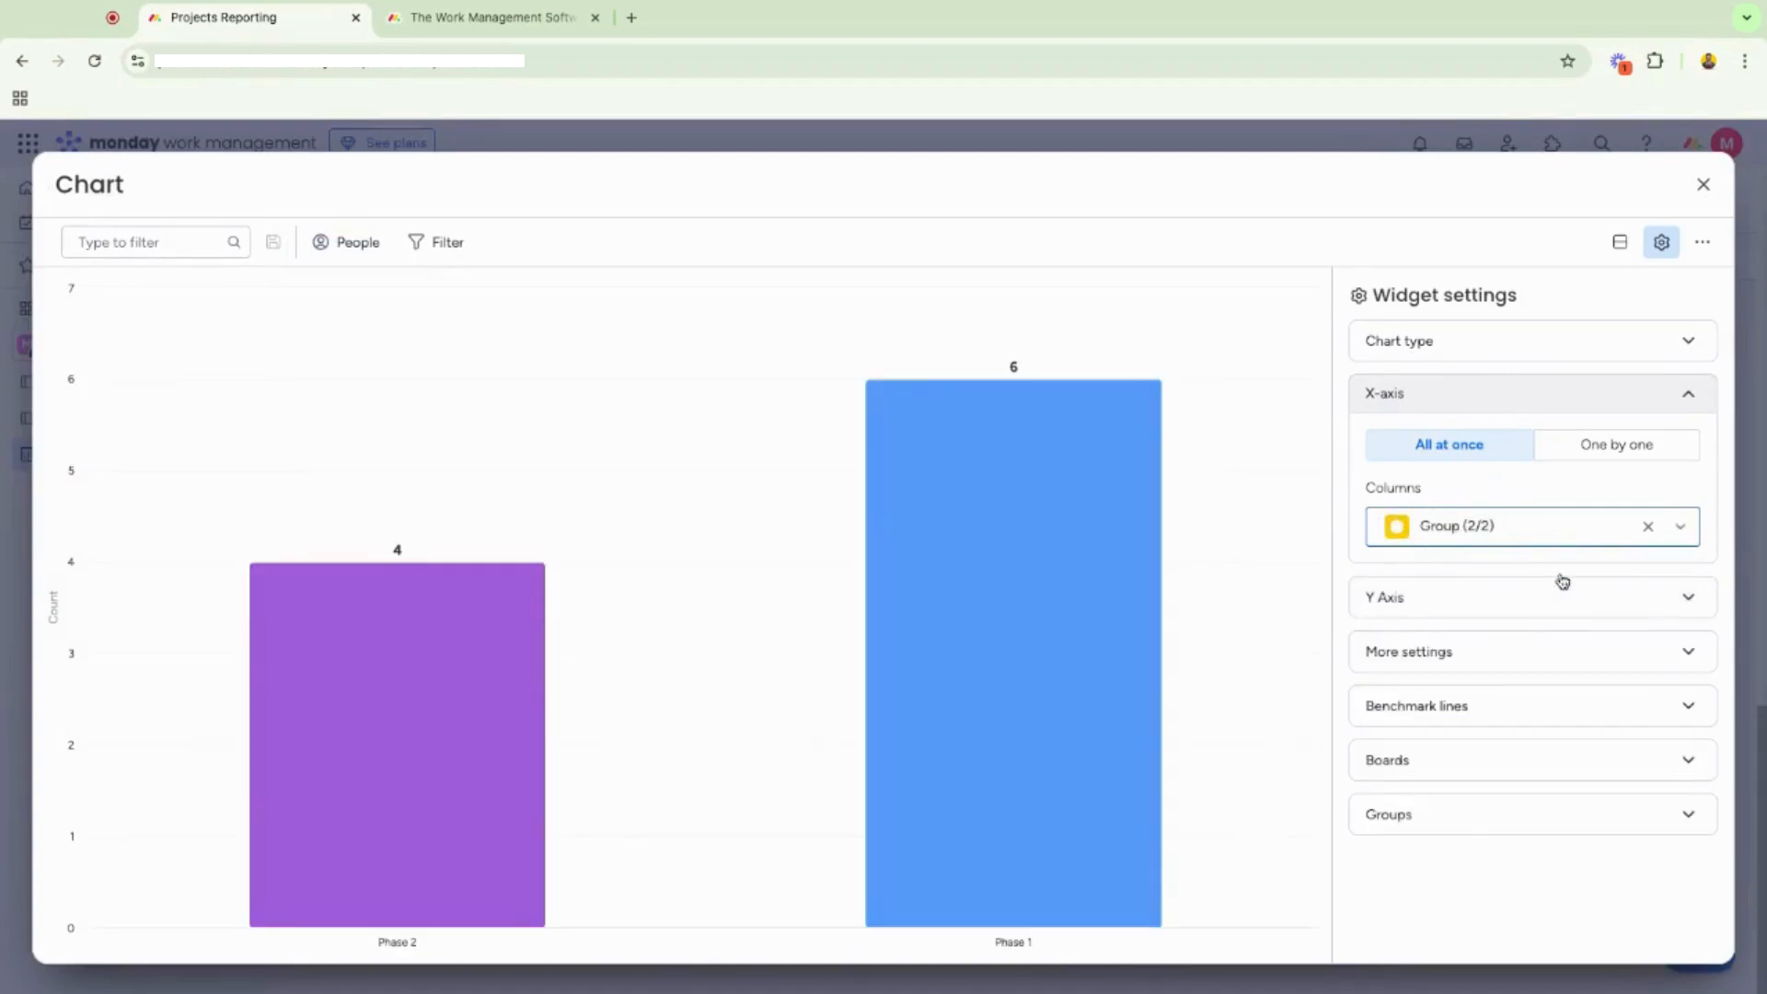
Set the new chart's Y-axis column to Time tracking and return to the dashboard.
left_click(1688, 597)
left_click(1688, 450)
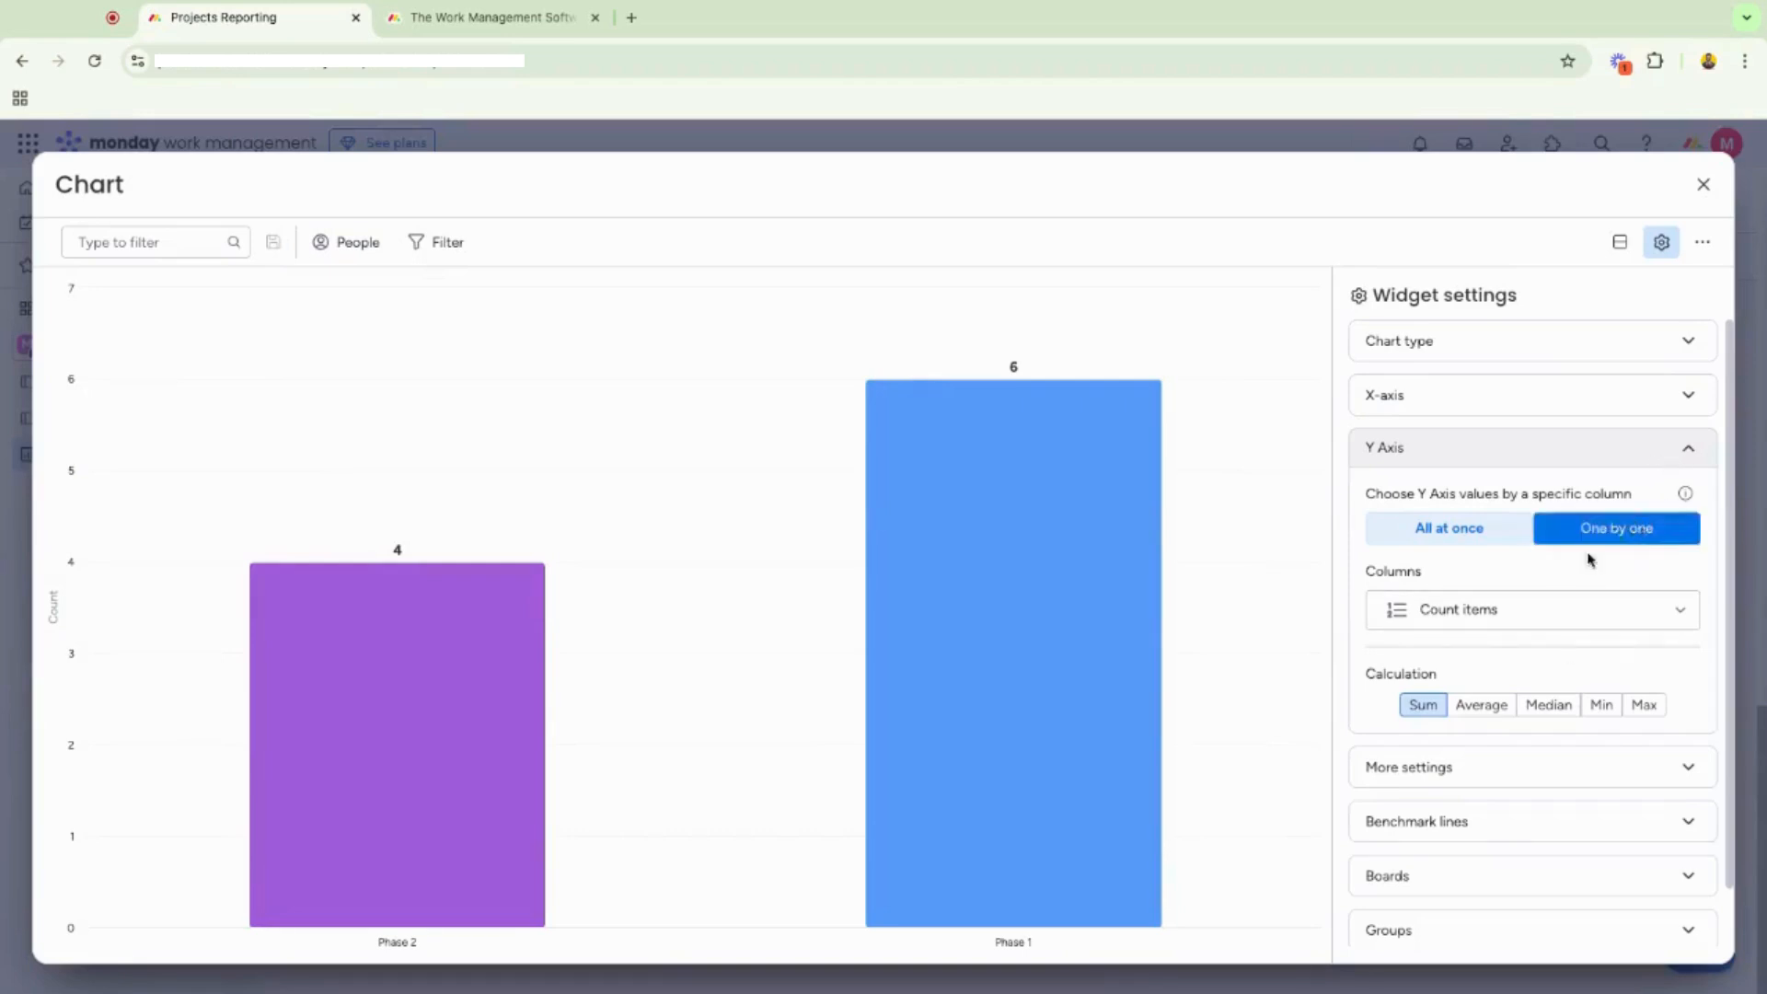
left_click(1566, 607)
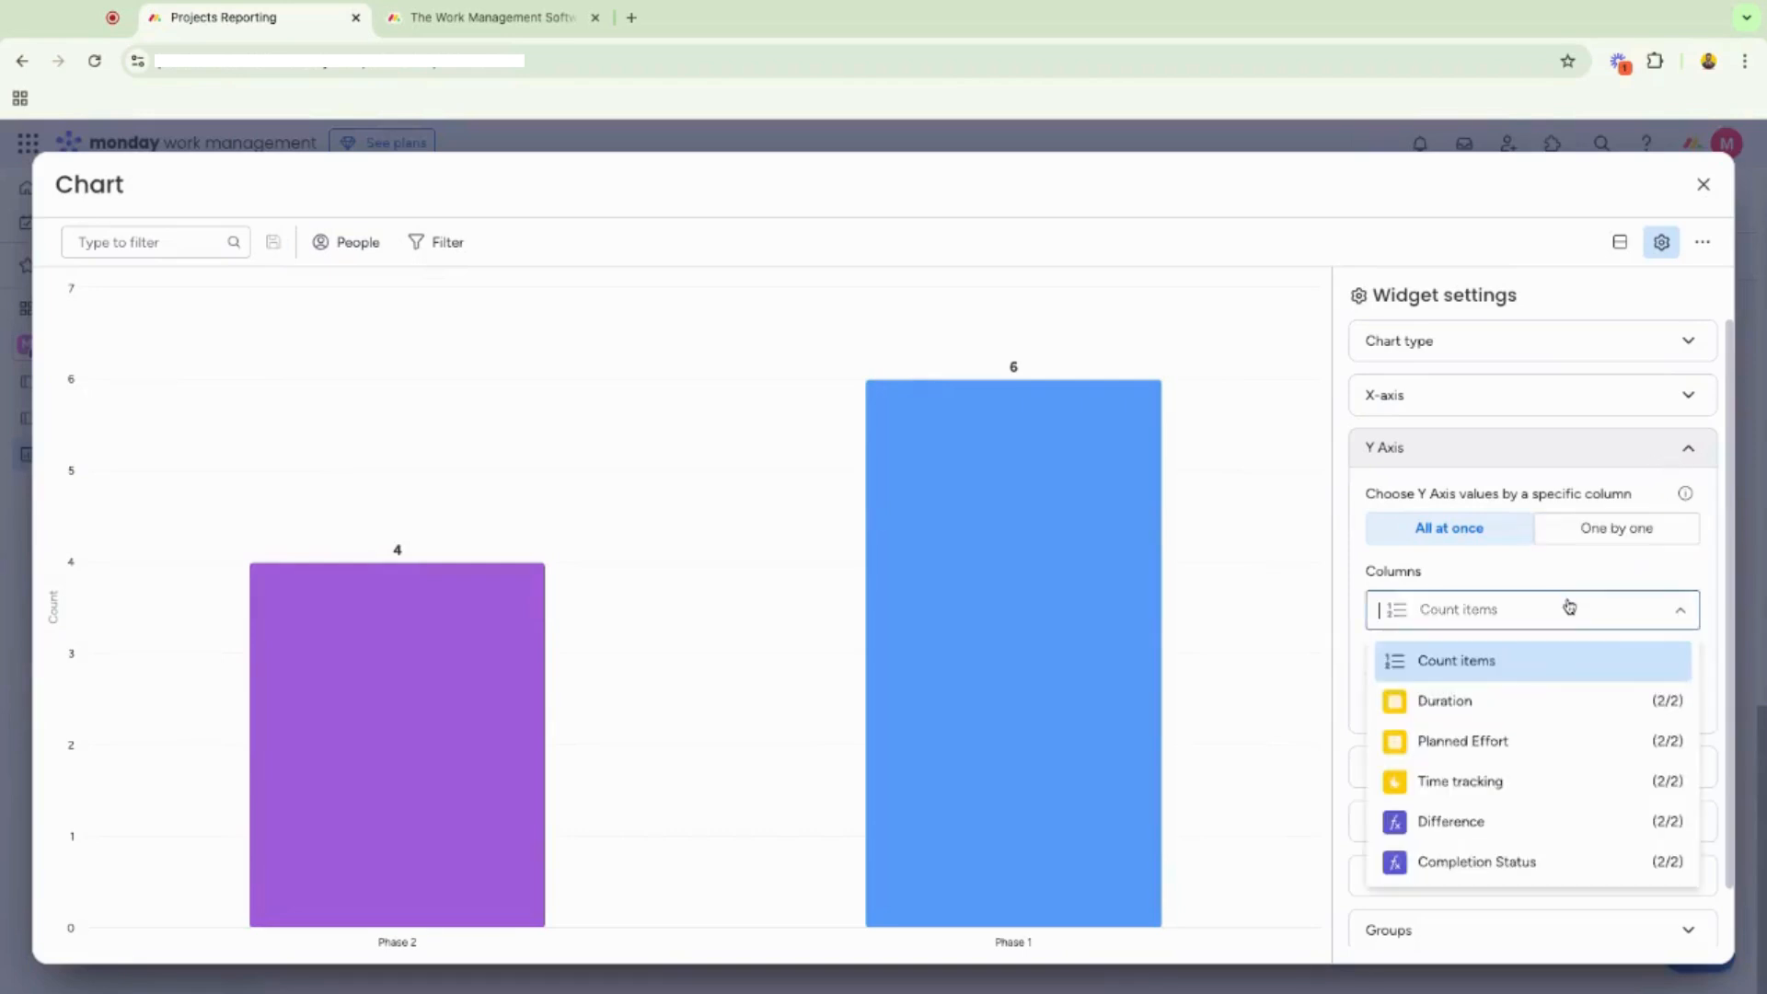
left_click(1502, 784)
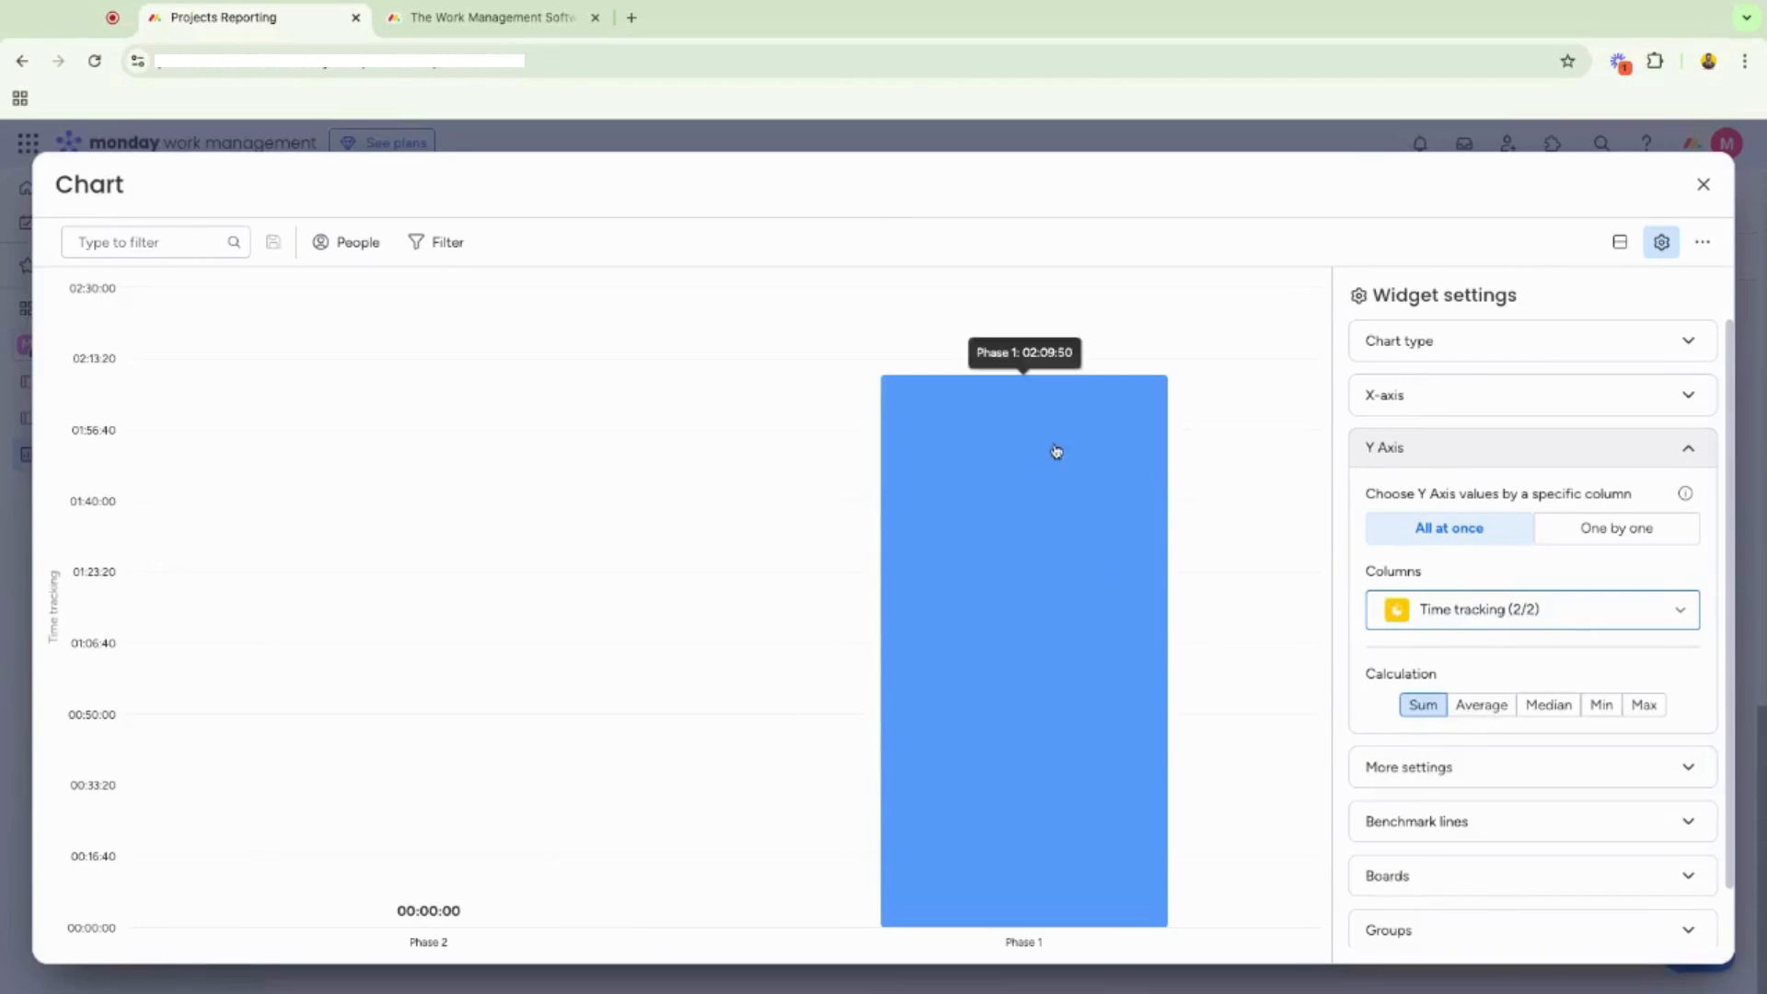
left_click(1706, 184)
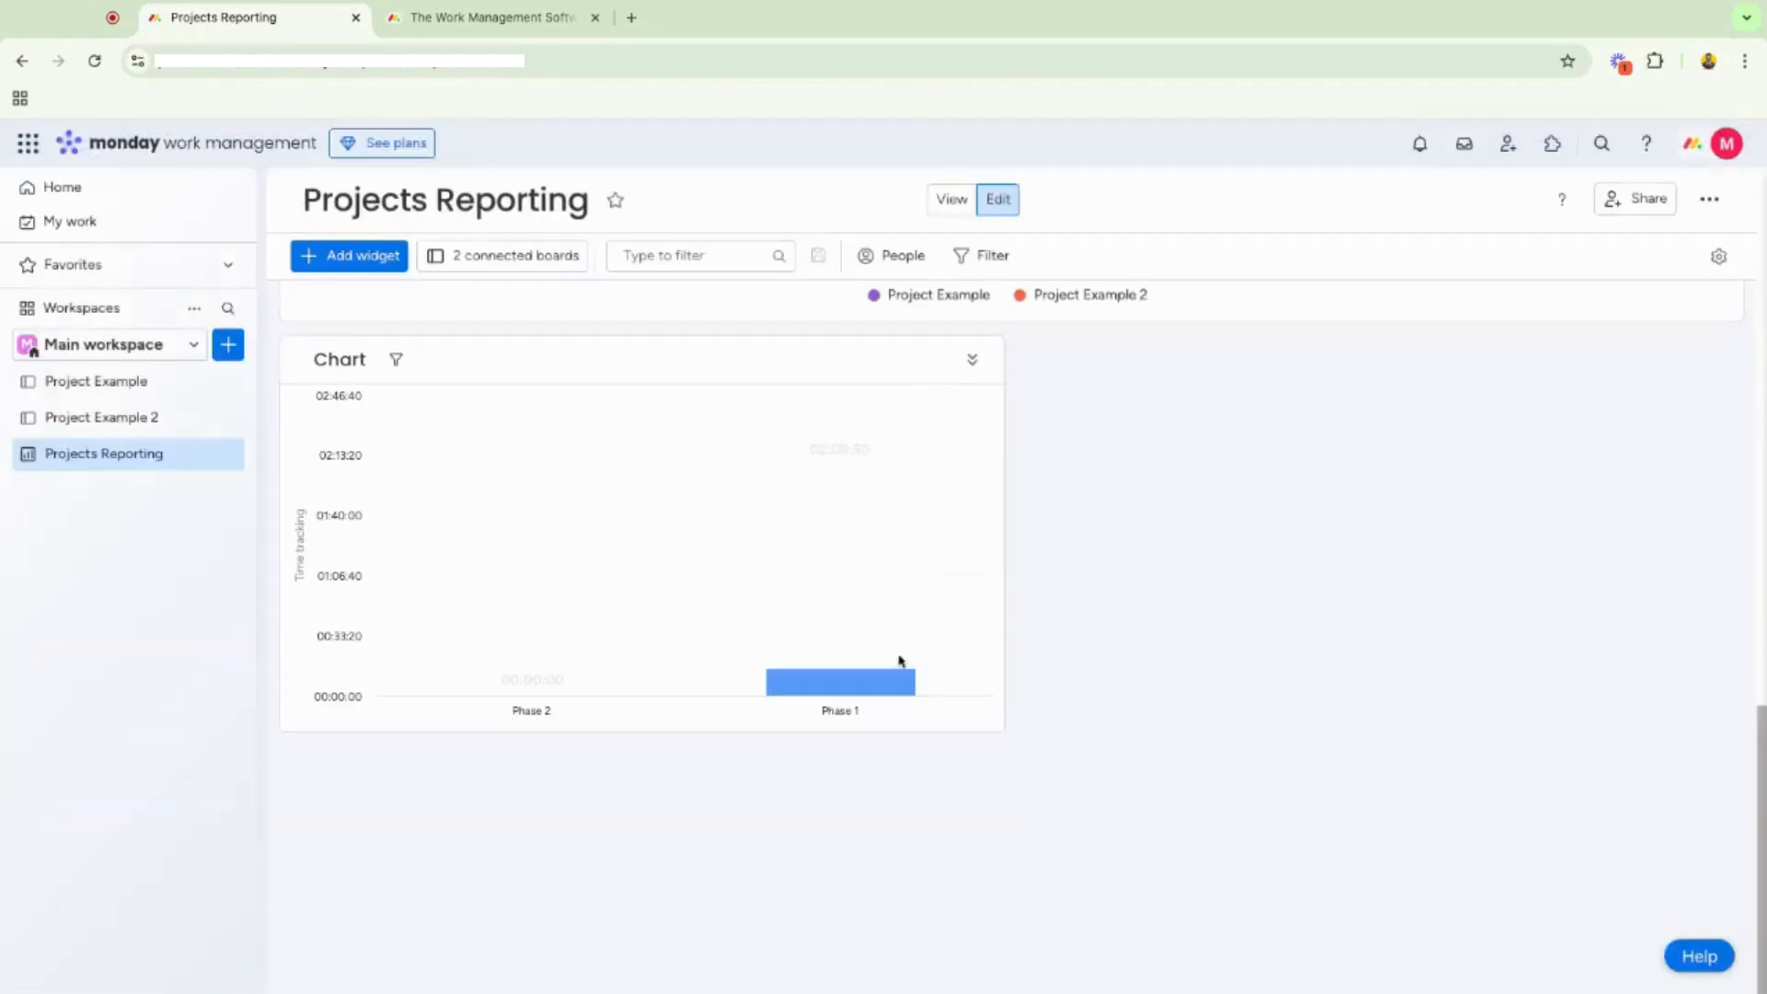
Rename the new chart widget as "Time Tracking by Group".
left_click(347, 363)
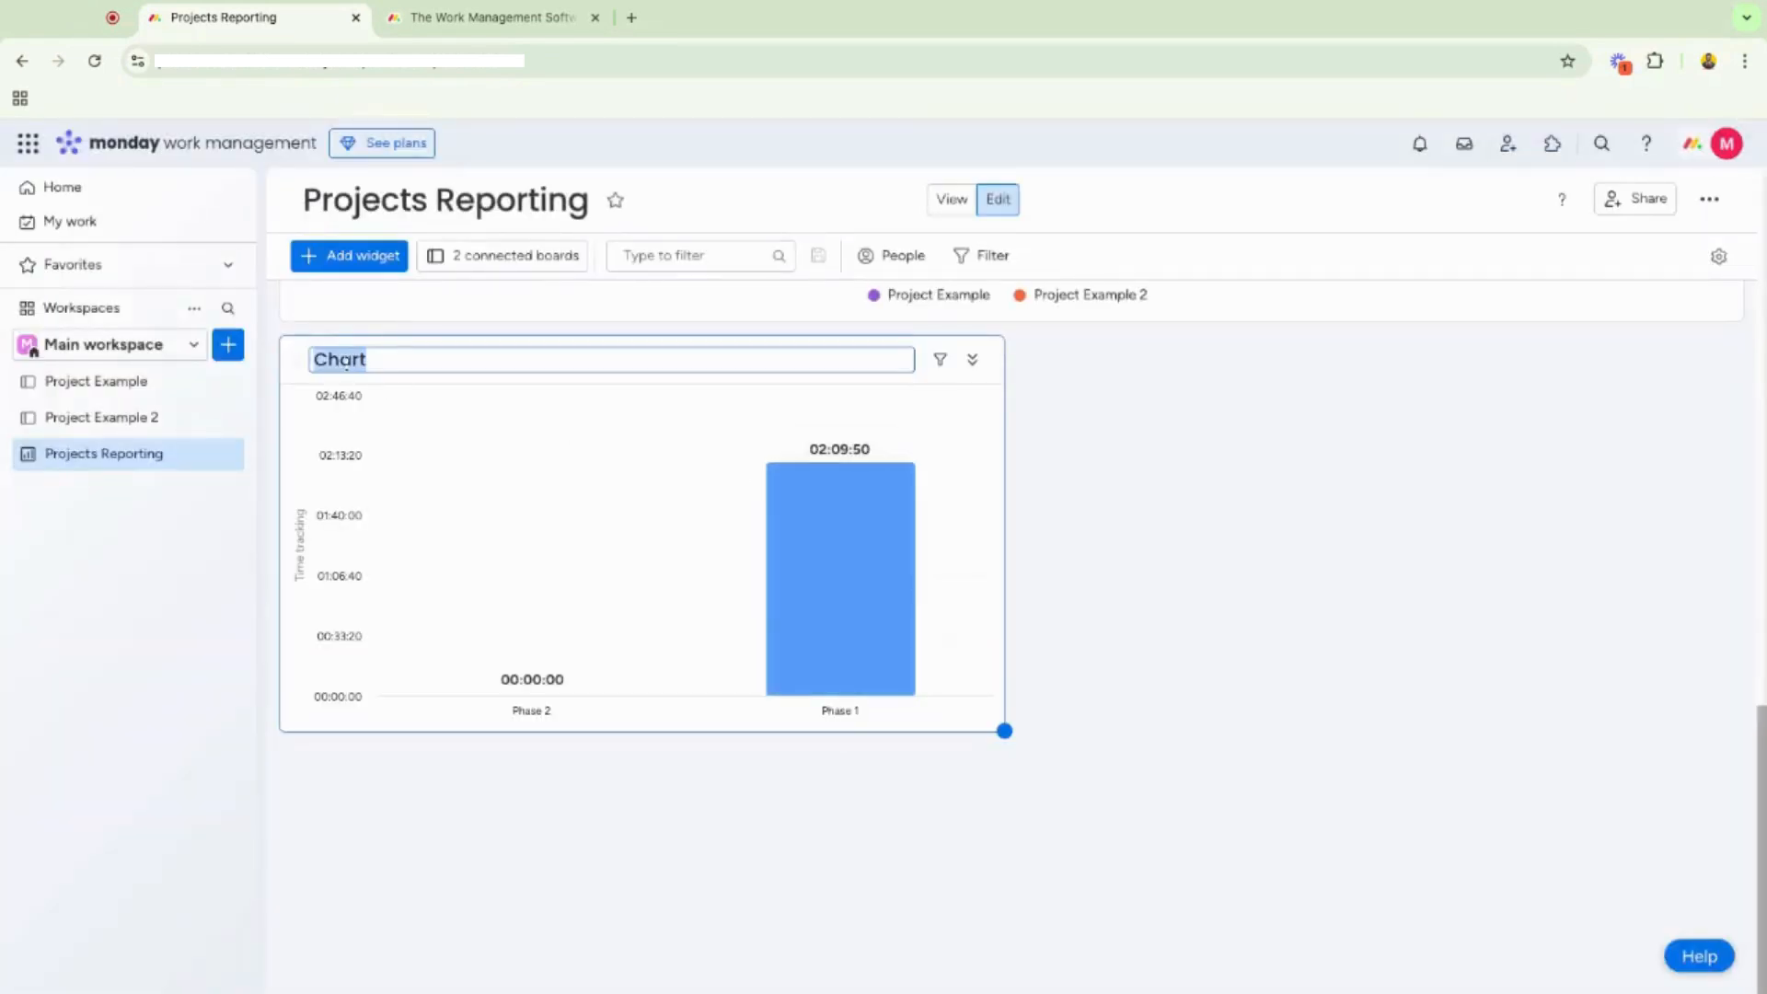
type("Time Tracking by Grou")
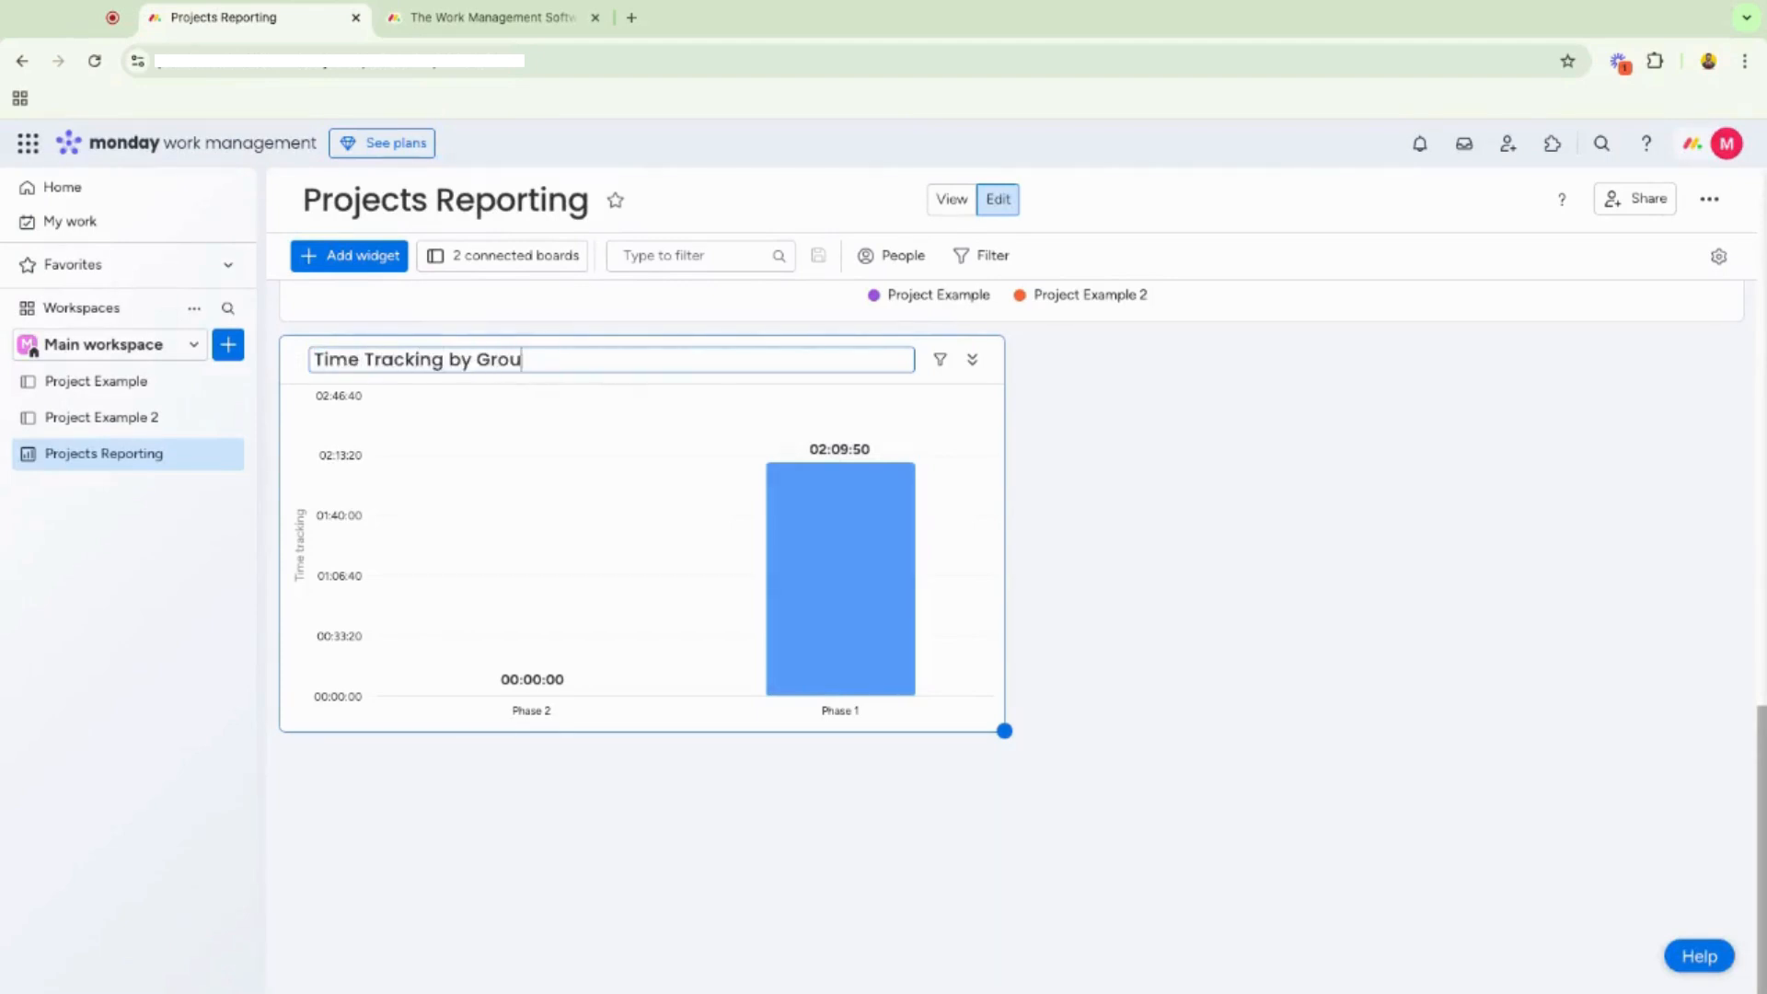
type("p")
key("Return")
left_click(1195, 556)
scroll(1111, 582, "up", 2)
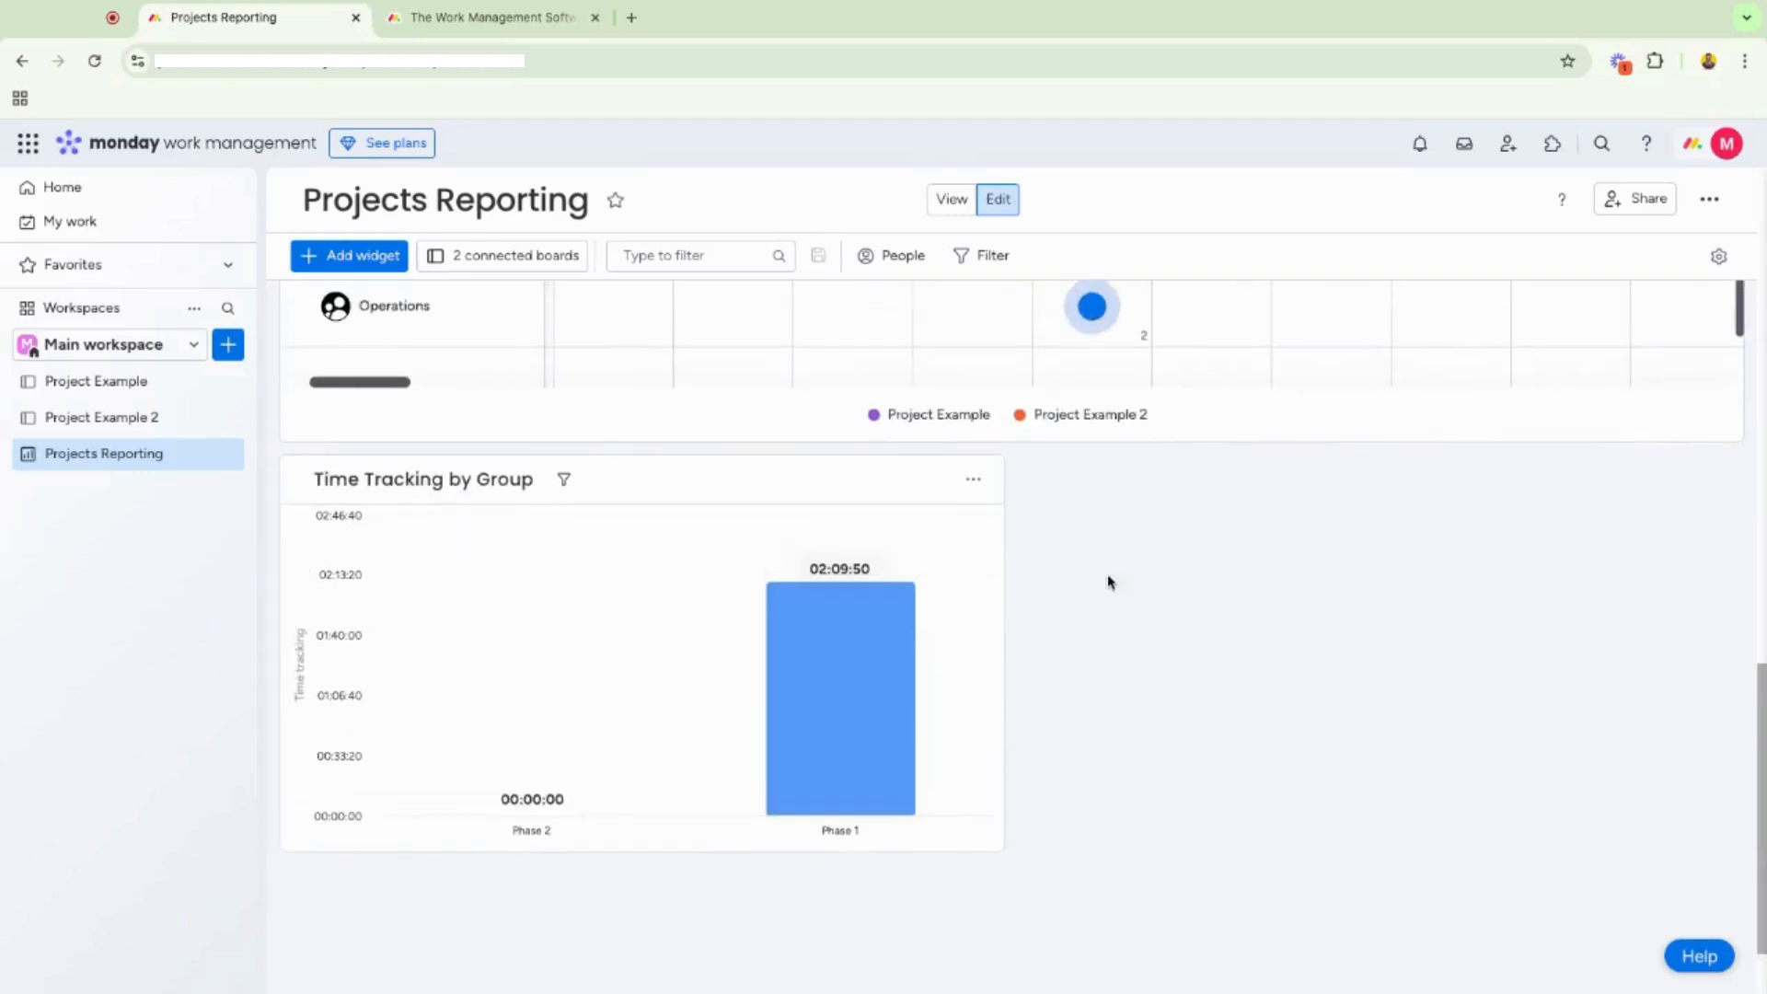
scroll(1033, 573, "up", 8)
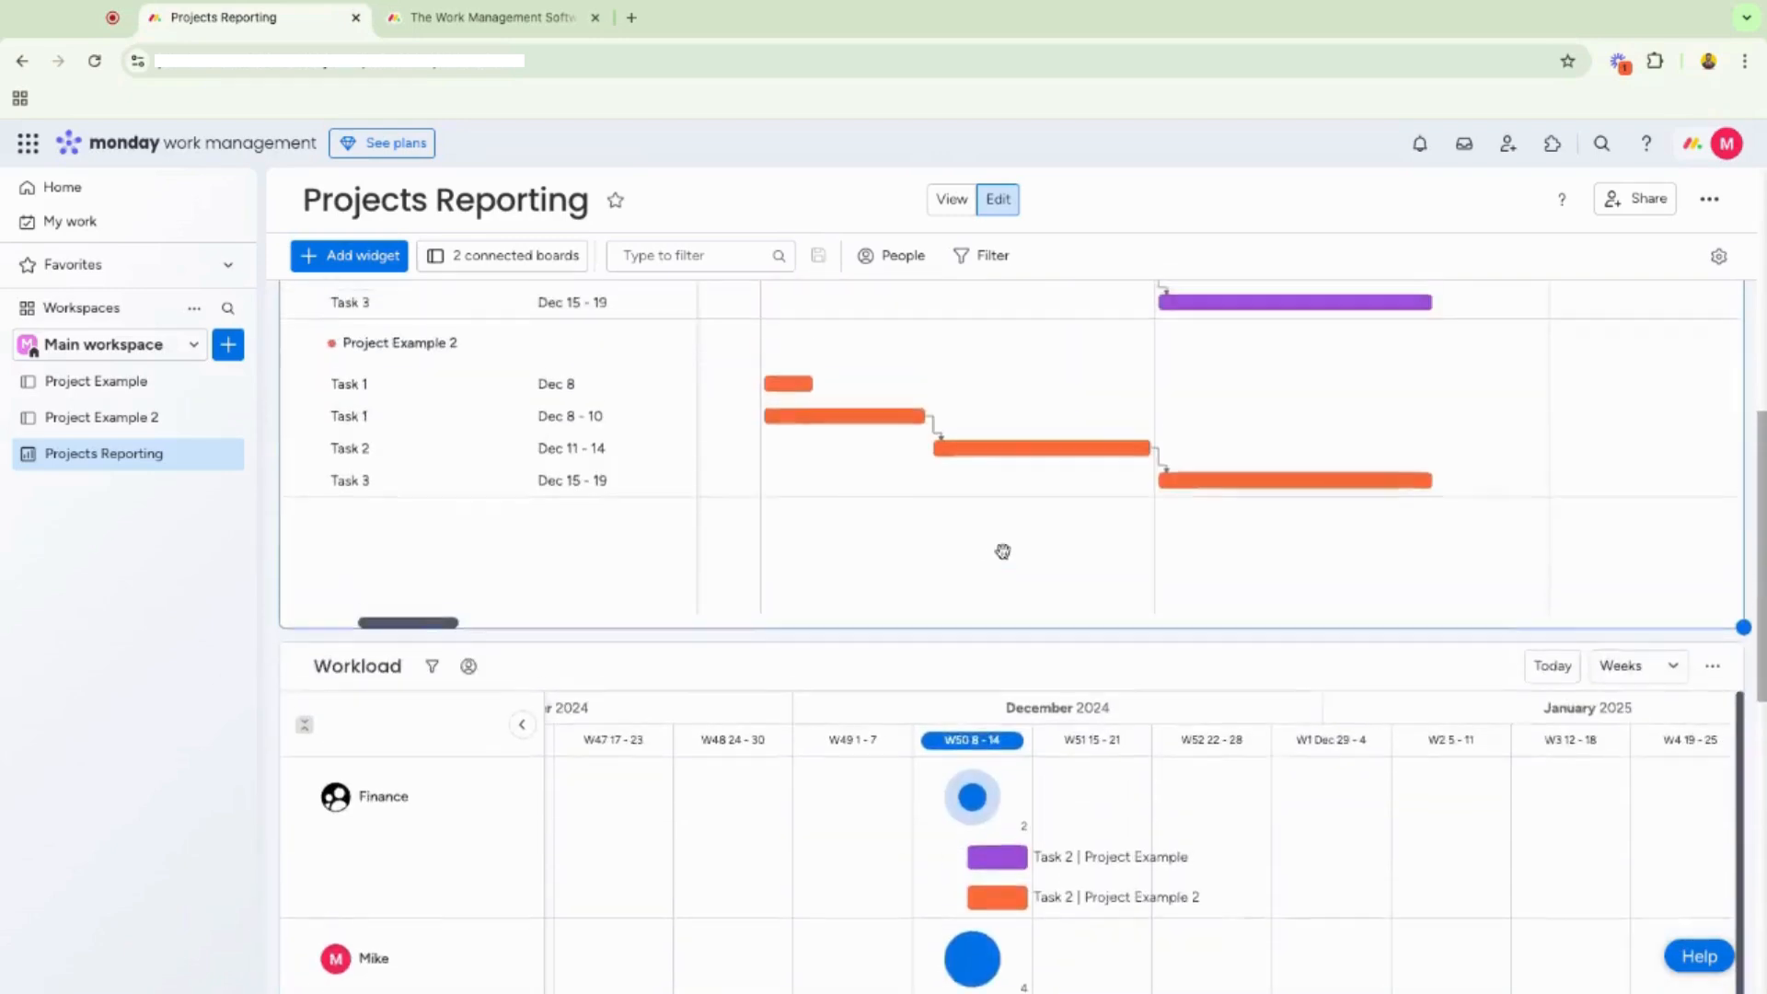
scroll(1072, 707, "up", 2)
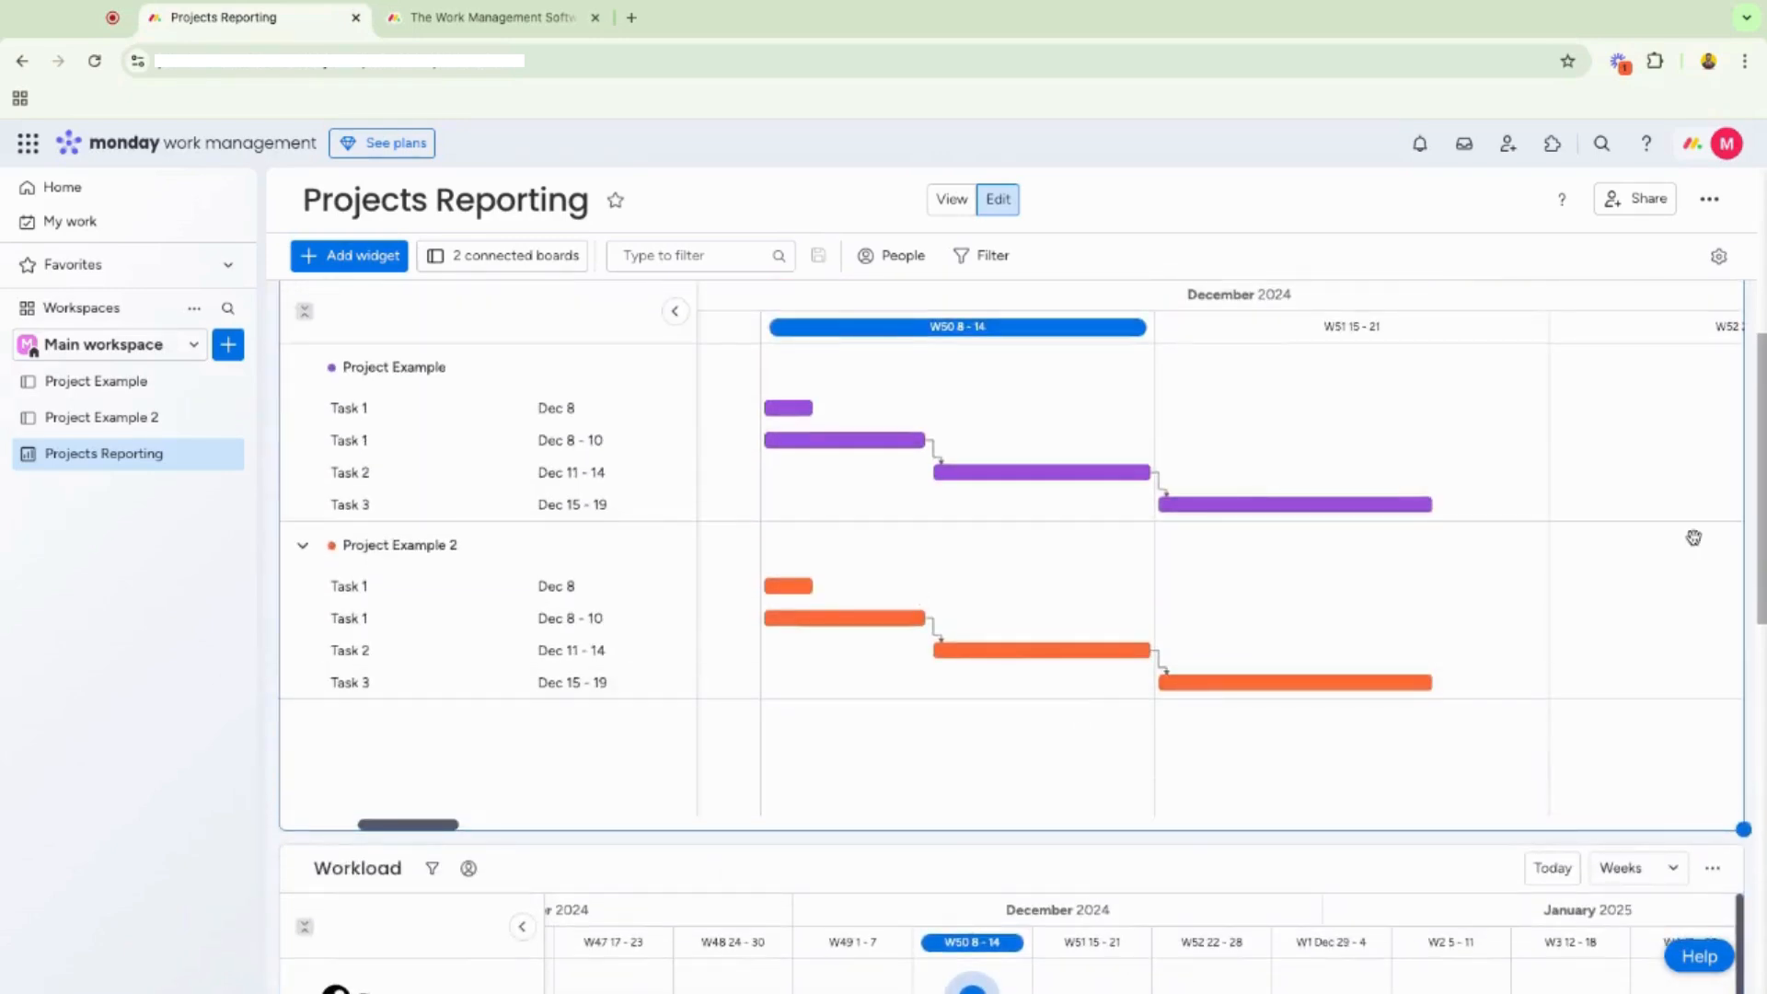
scroll(1763, 577, "up", 4)
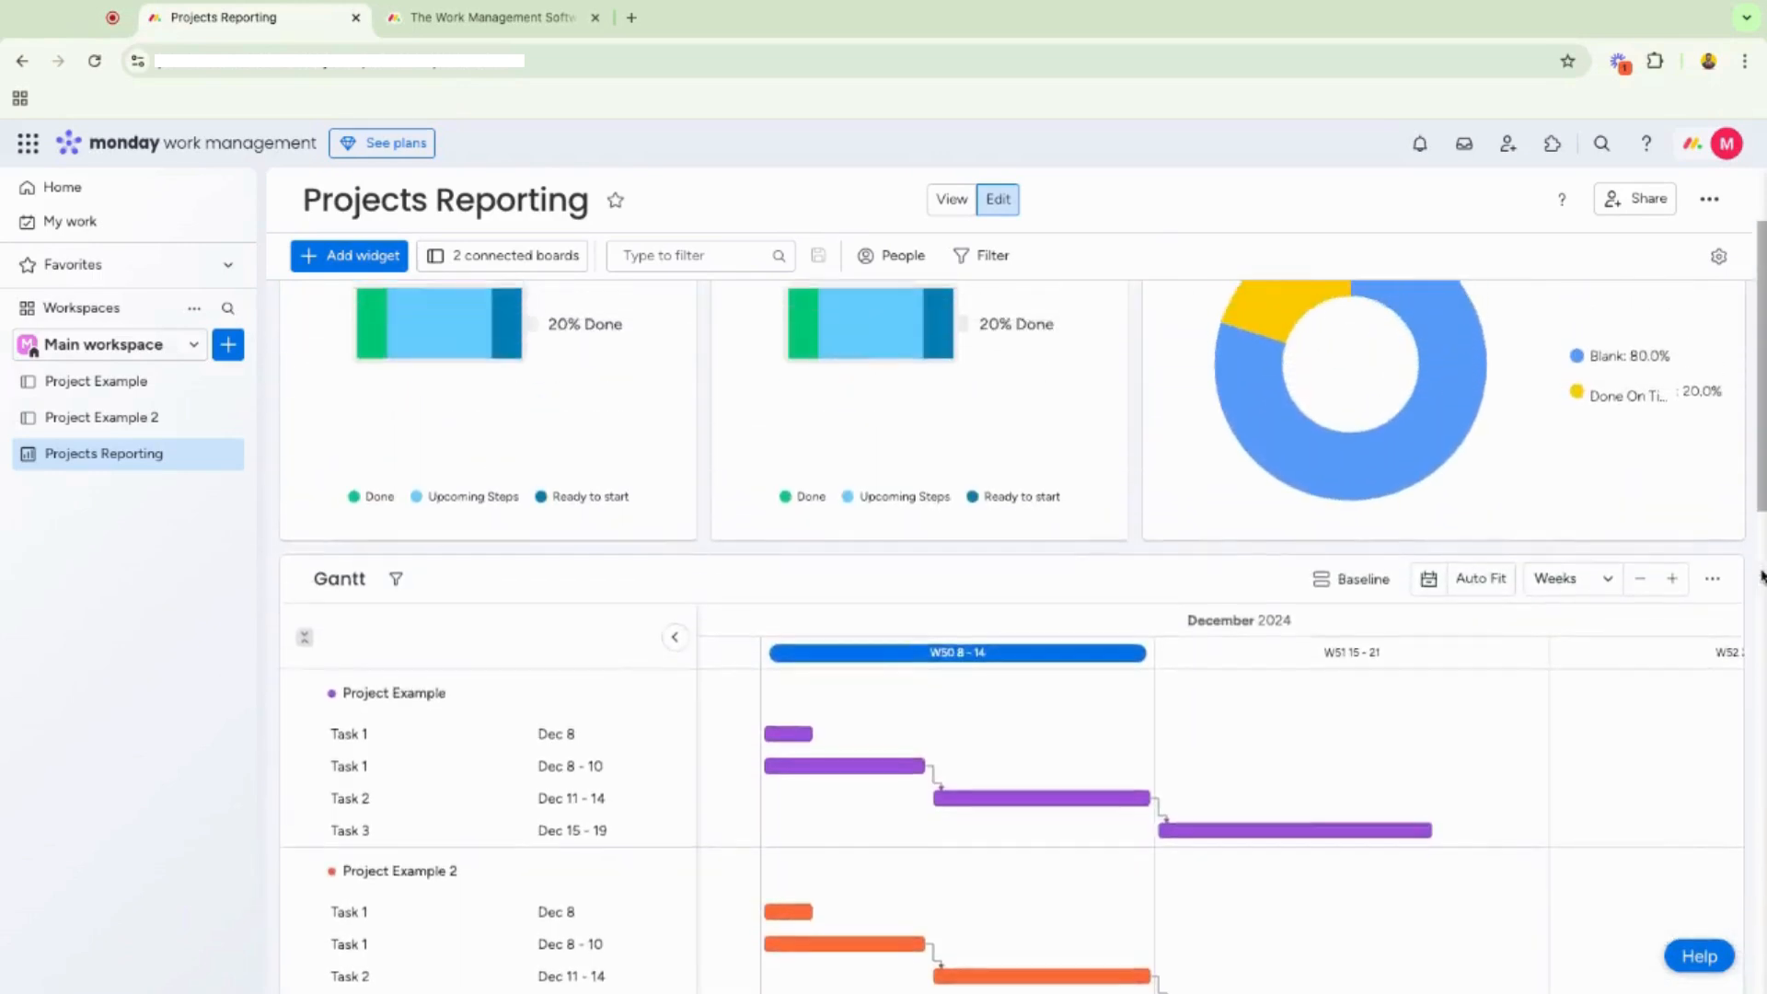
scroll(1762, 577, "up", 2)
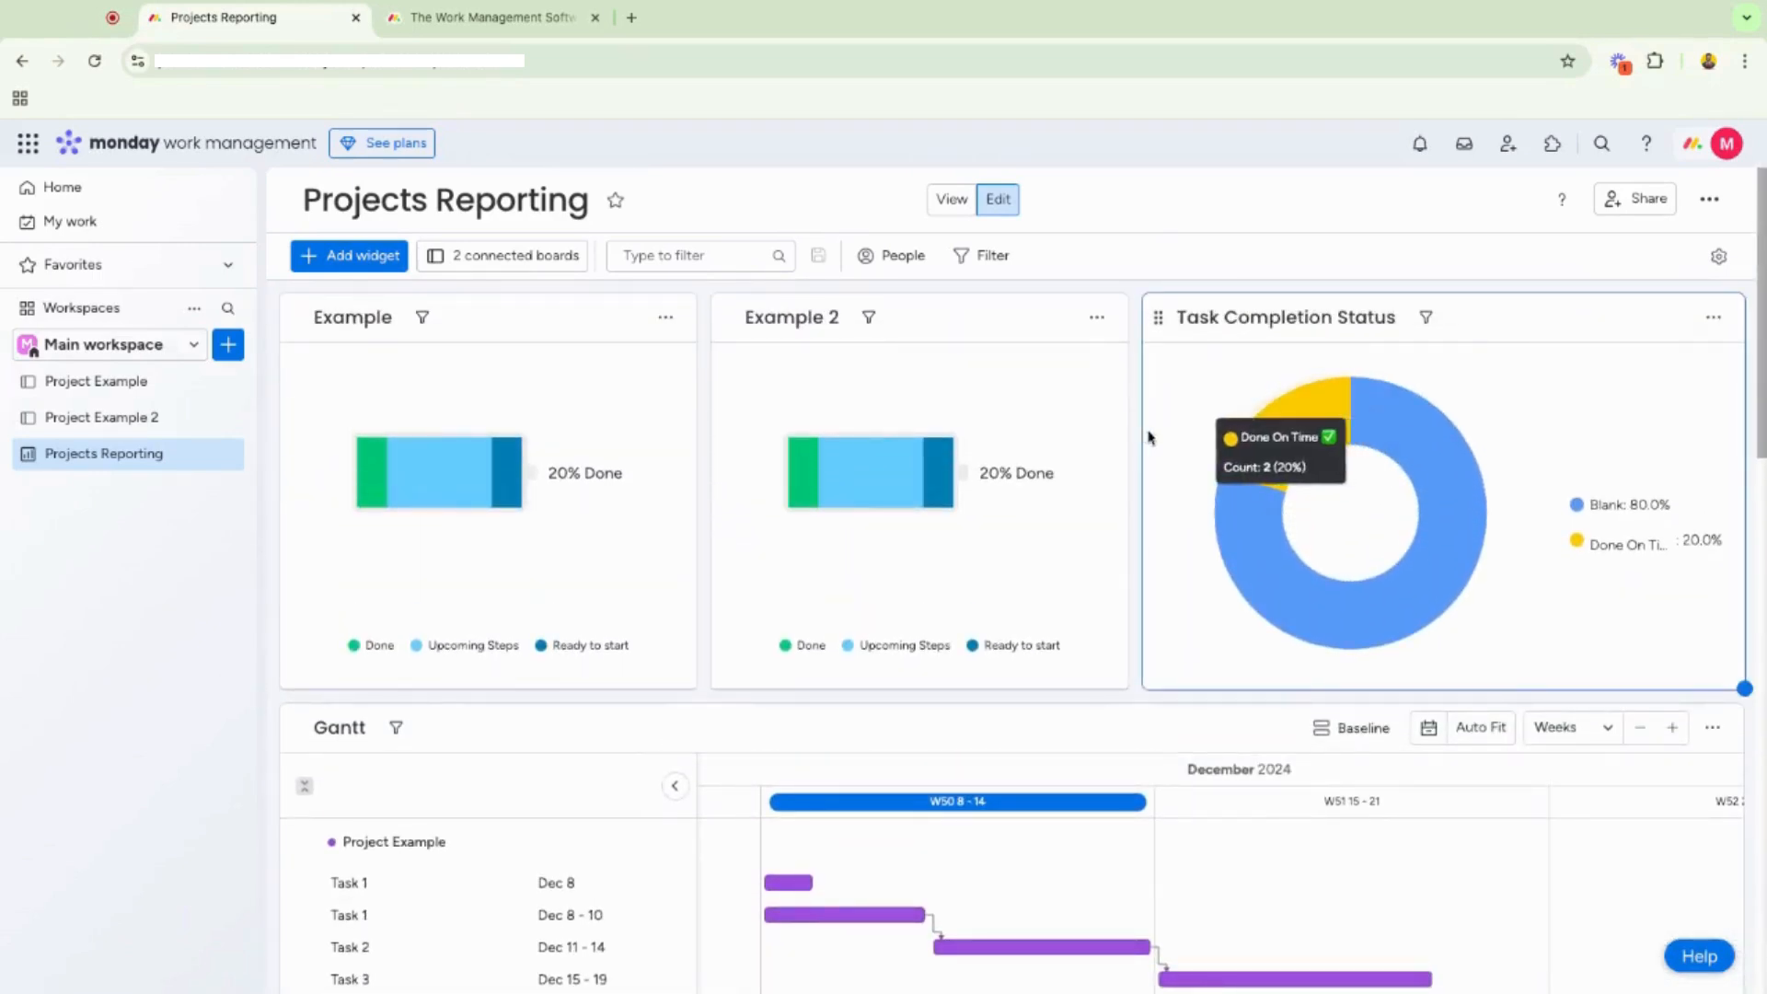